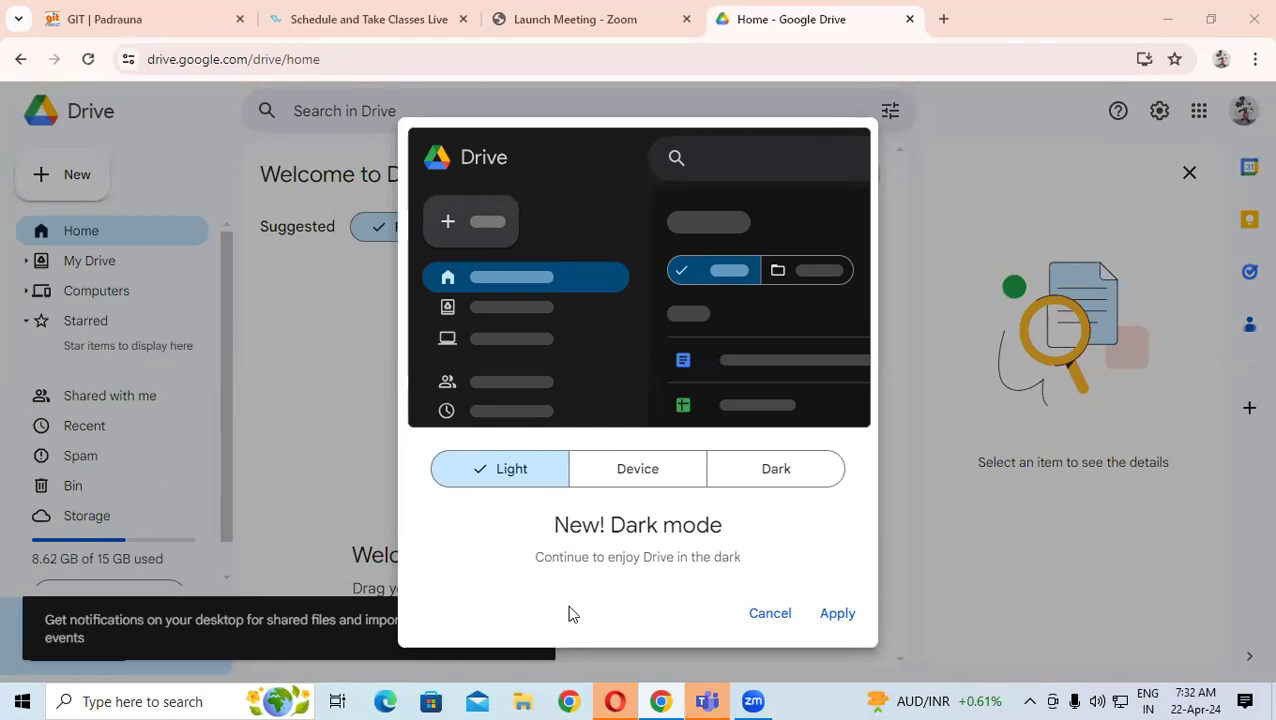
- Dismiss the Dark mode and notification prompts, then create a blank Google Sheets spreadsheet from New
left_click(247, 252)
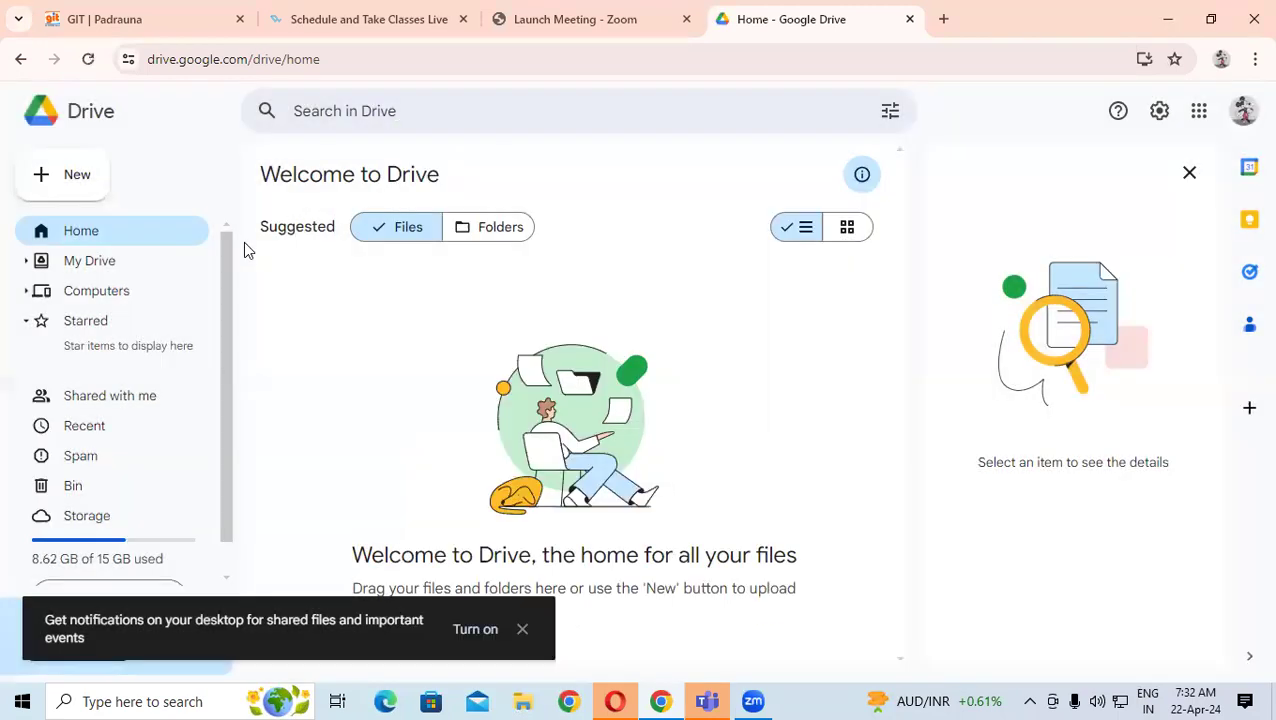
left_click(84, 184)
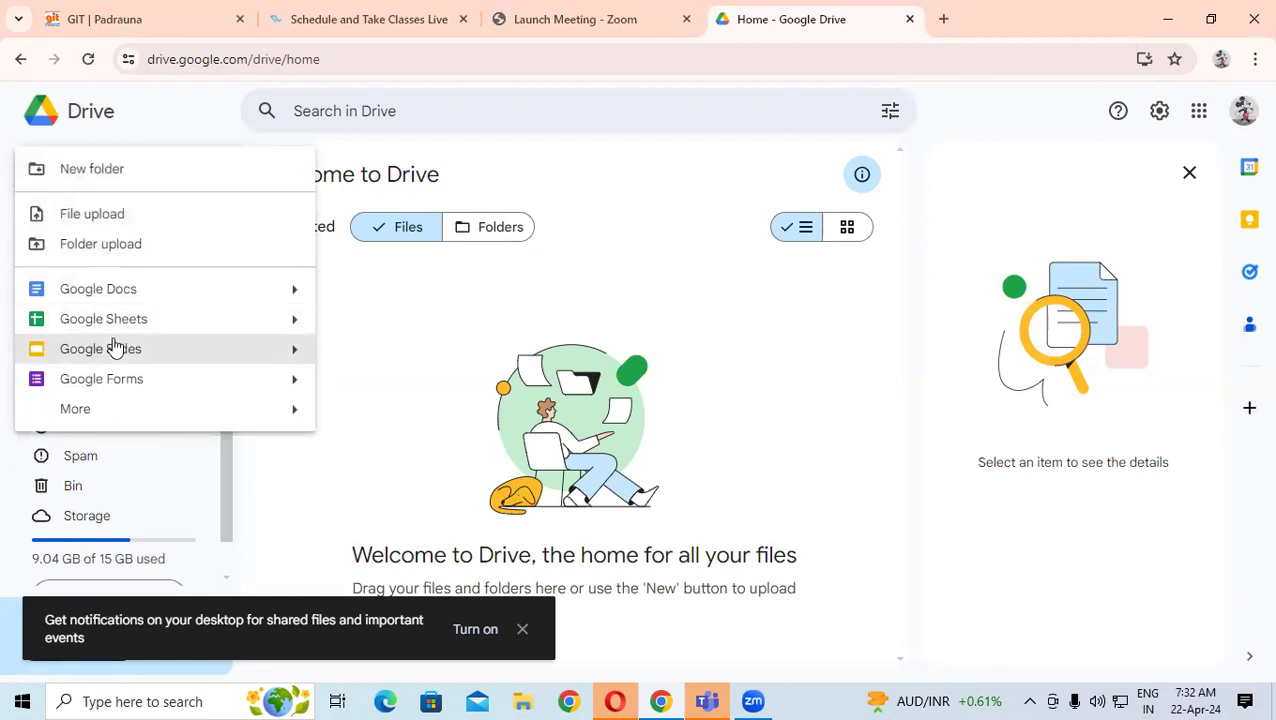
mouse_move(175, 403)
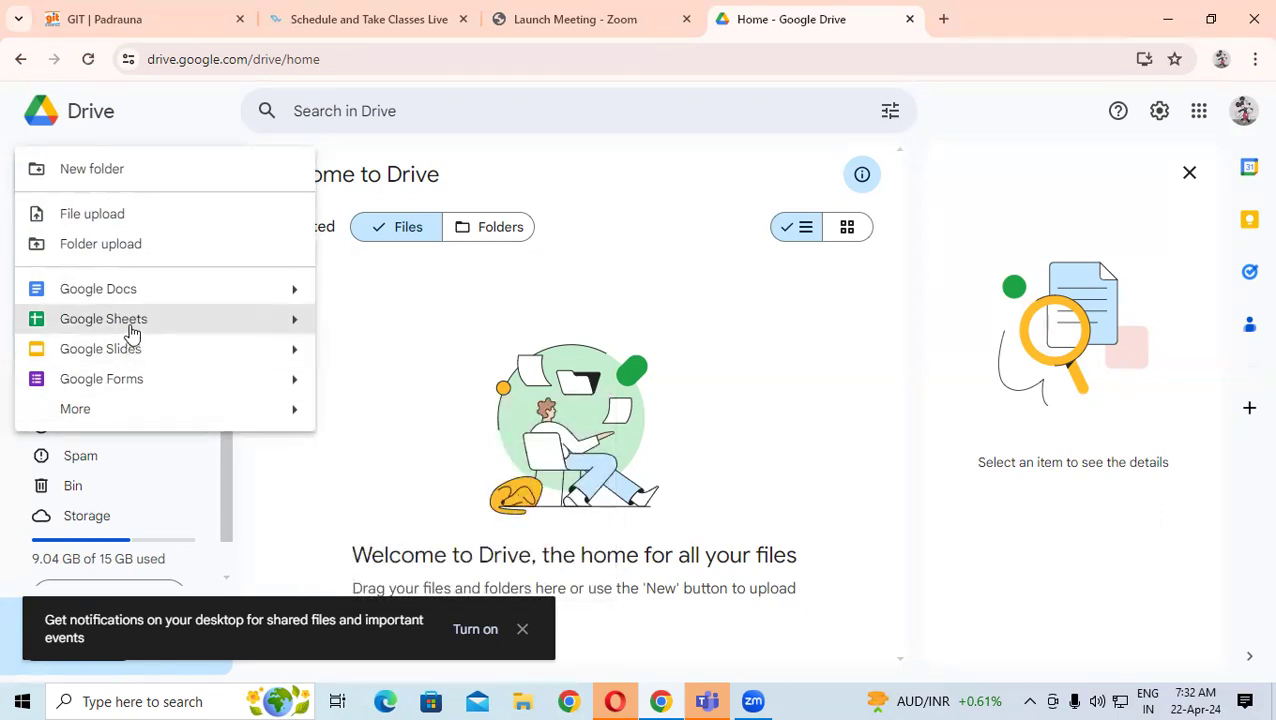
left_click(522, 628)
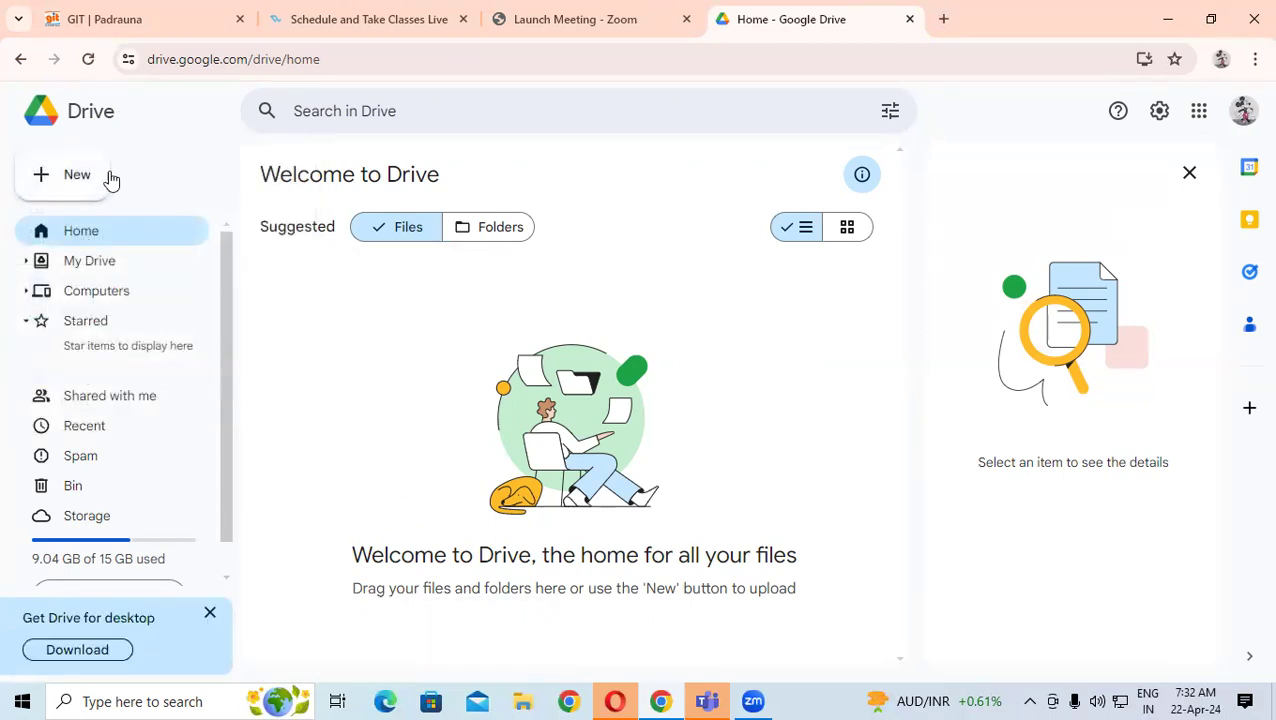
left_click(88, 192)
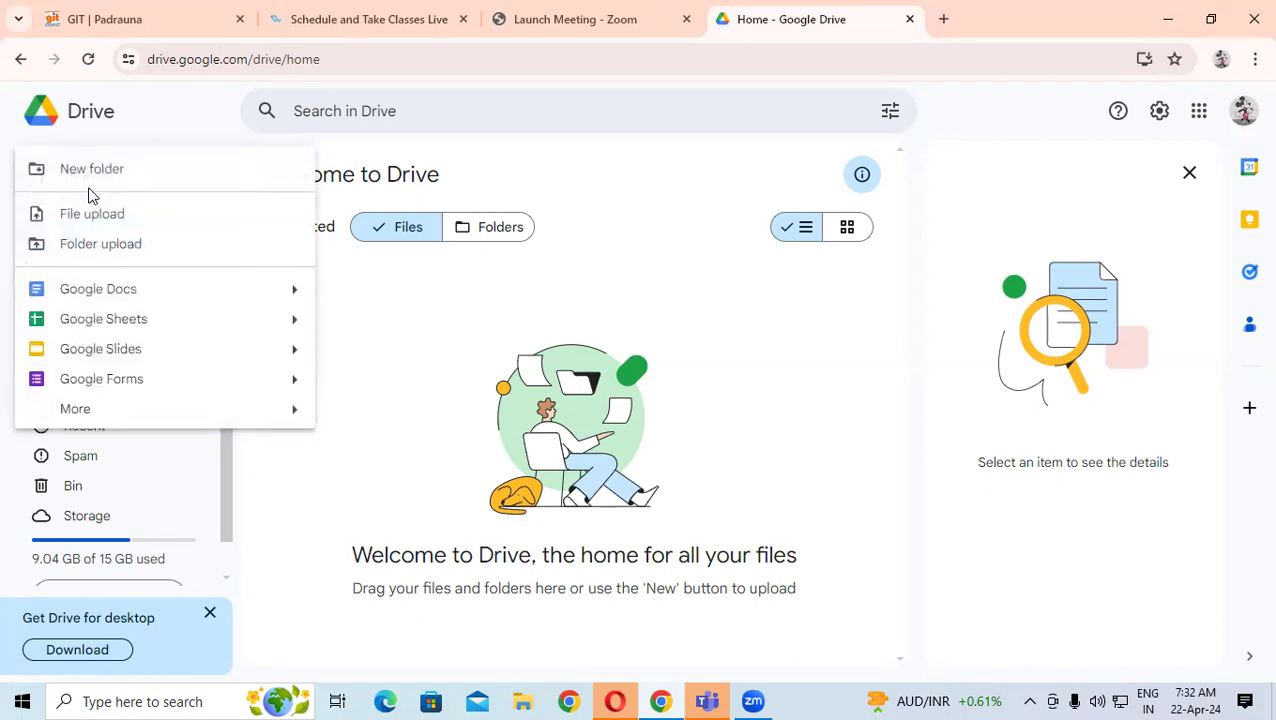
left_click(113, 320)
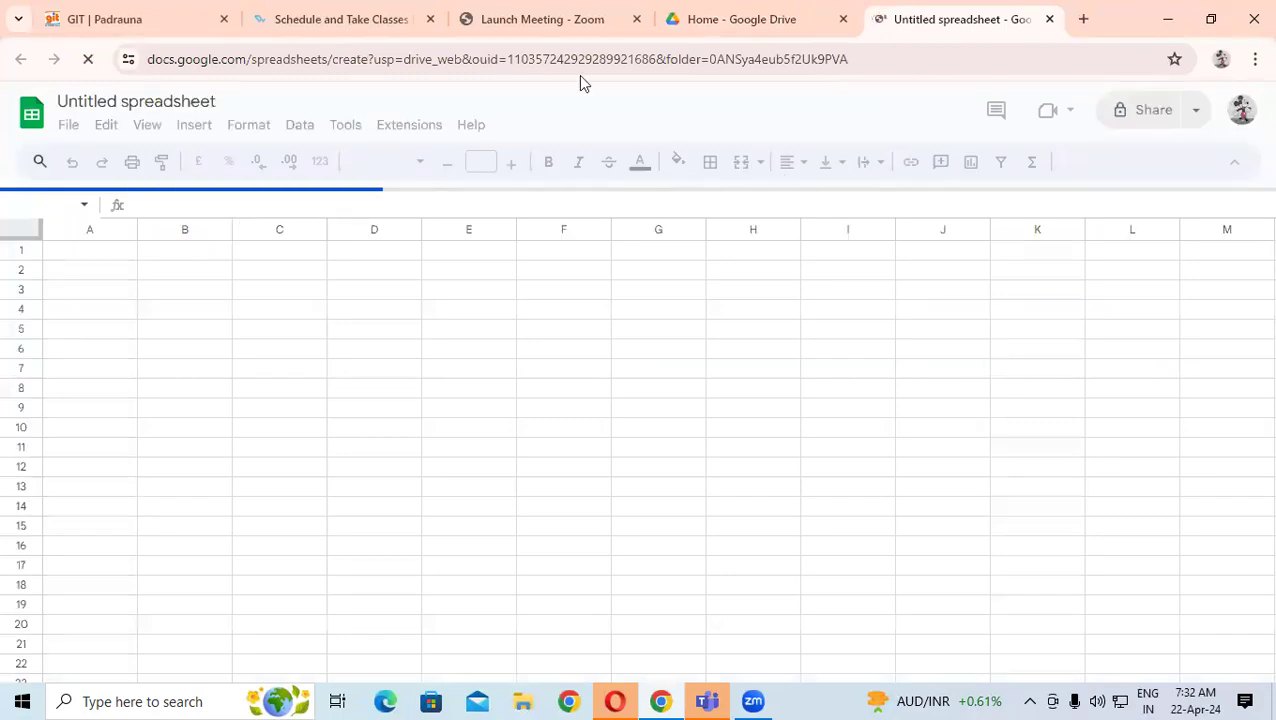
left_click(371, 347)
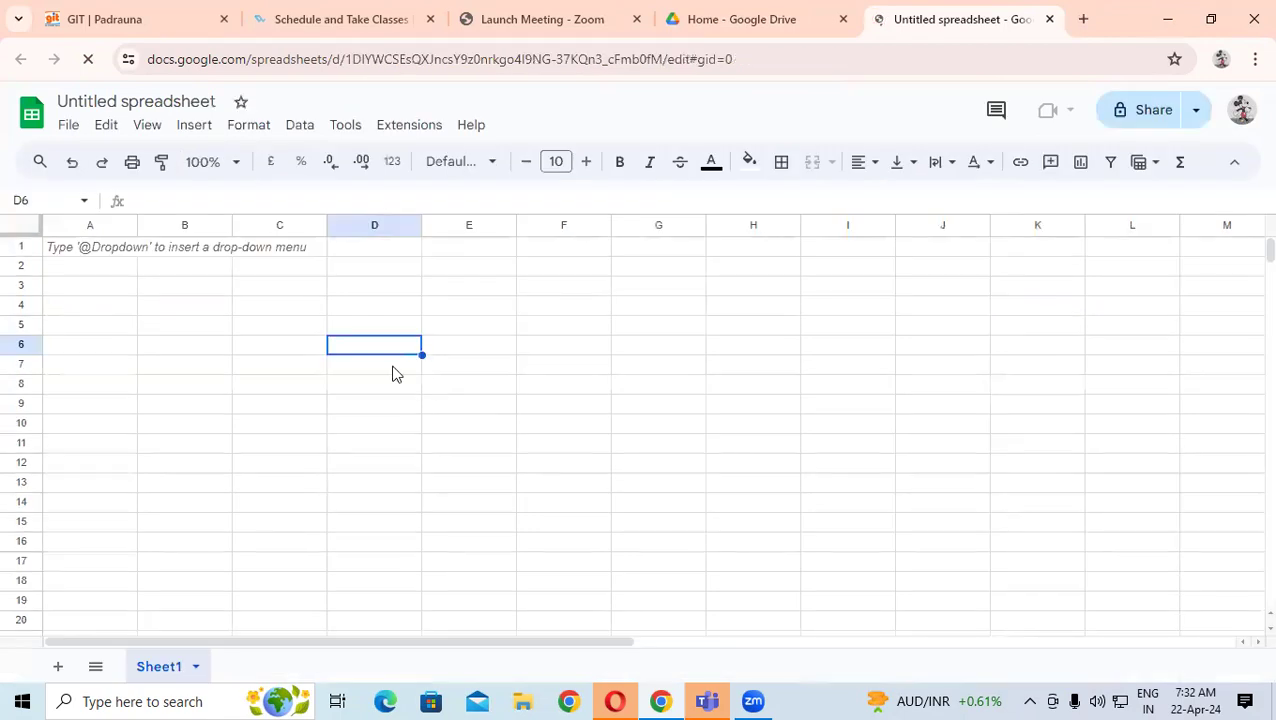
left_click(155, 251)
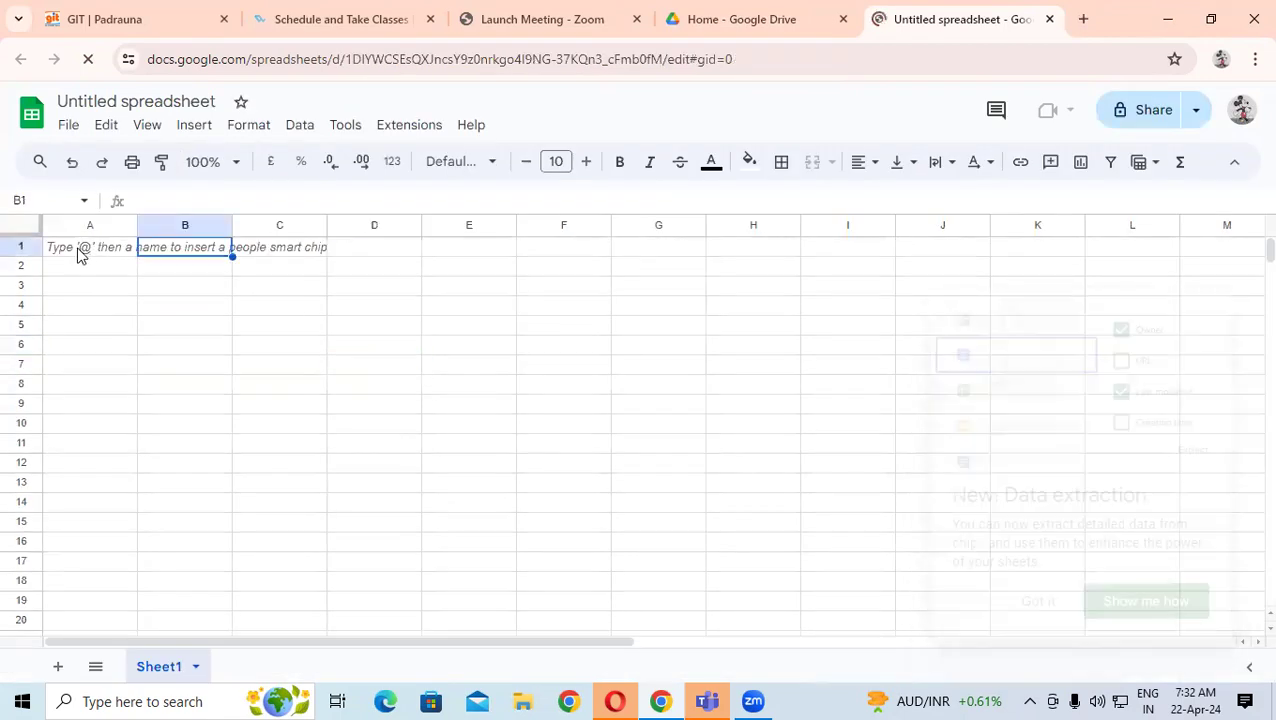
left_click_drag(67, 251, 755, 500)
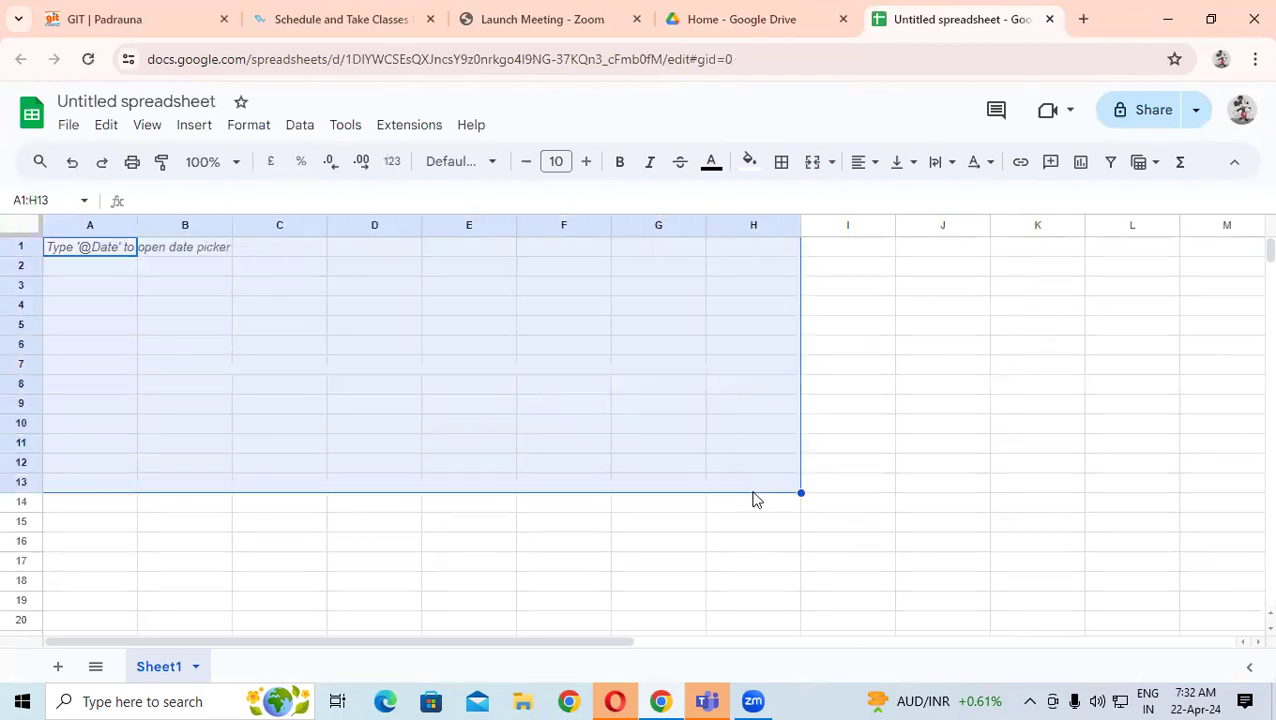
left_click(370, 364)
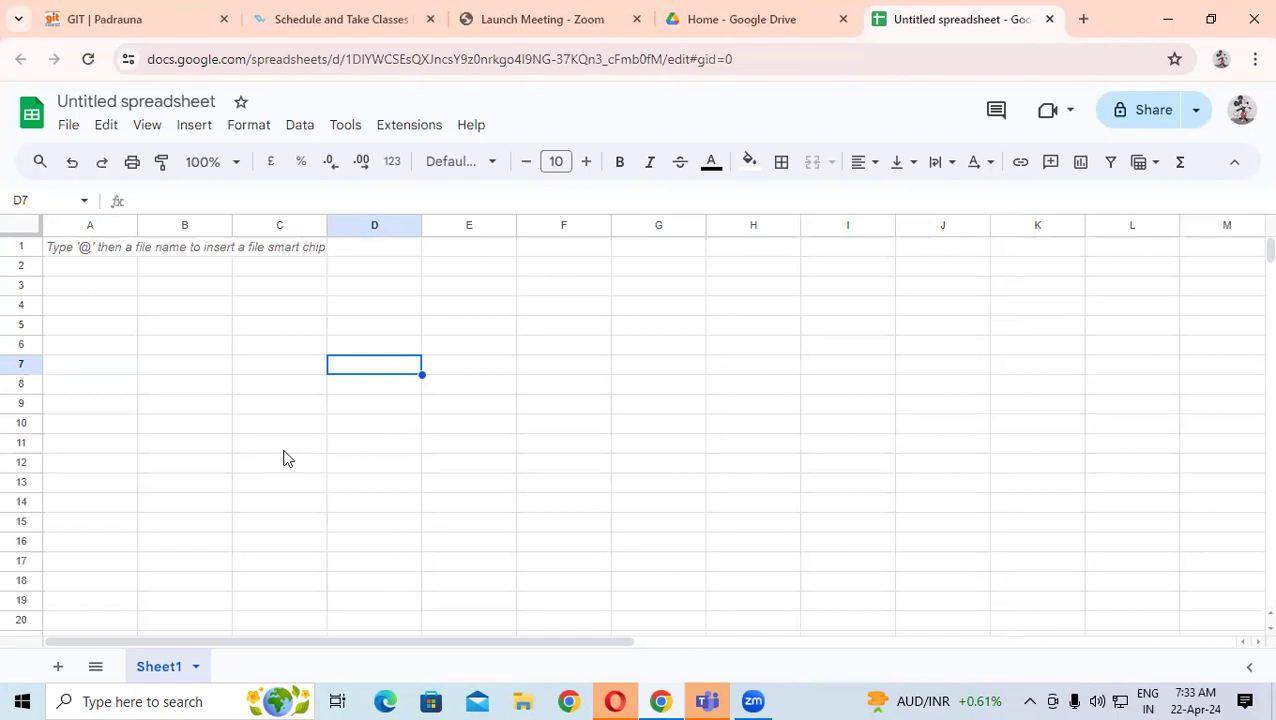
left_click(291, 347)
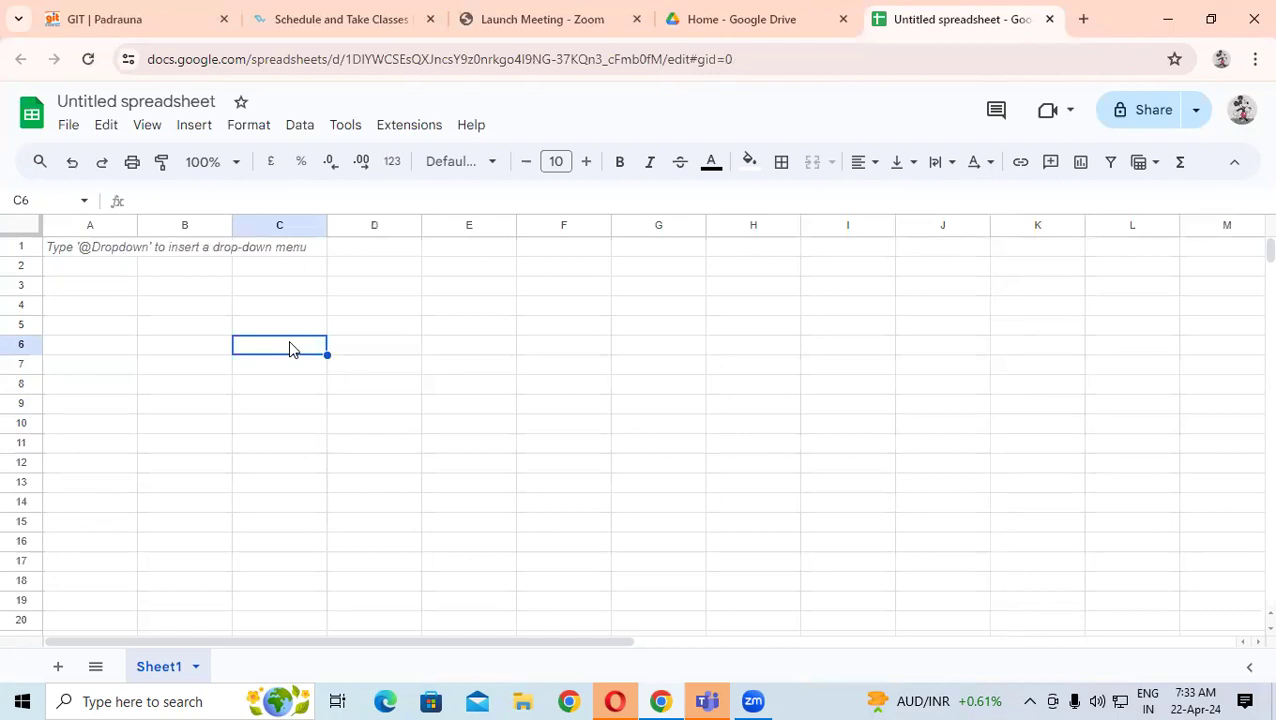
- Enter =RANDBETWEEN(10,100) in cell C6 using the function suggestion
type("=ra")
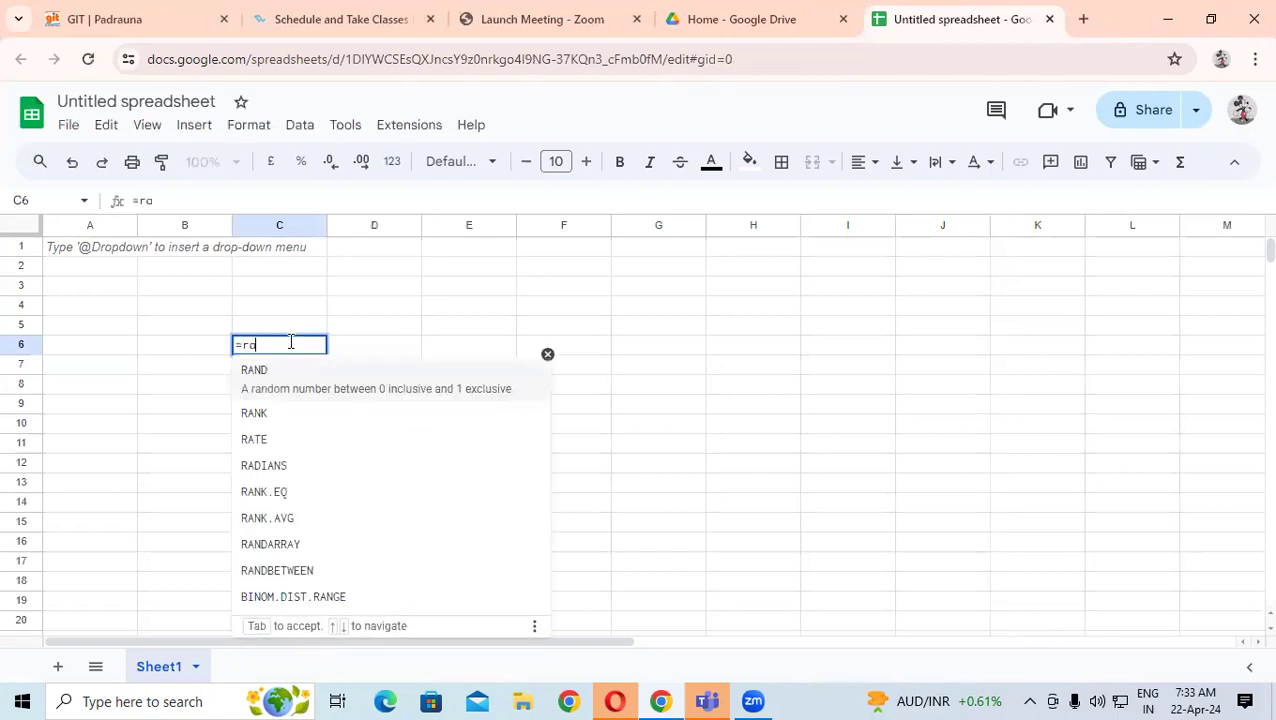
type("ndb")
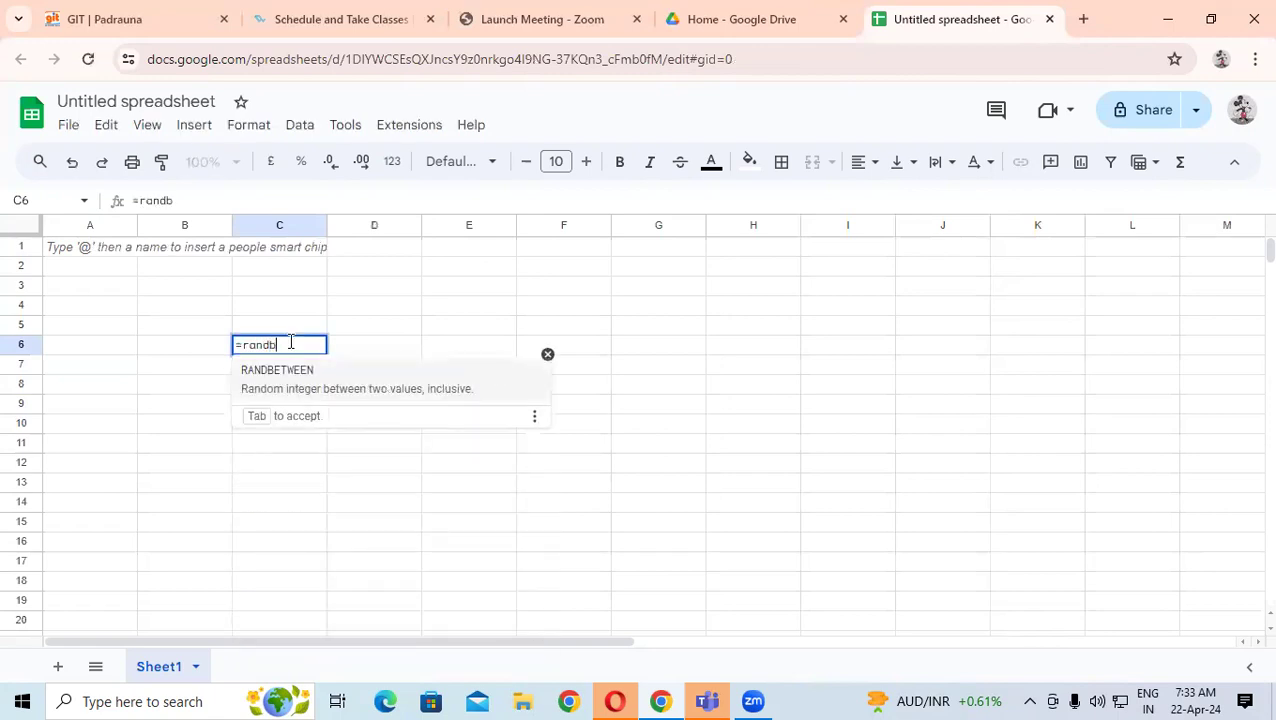
left_click(305, 378)
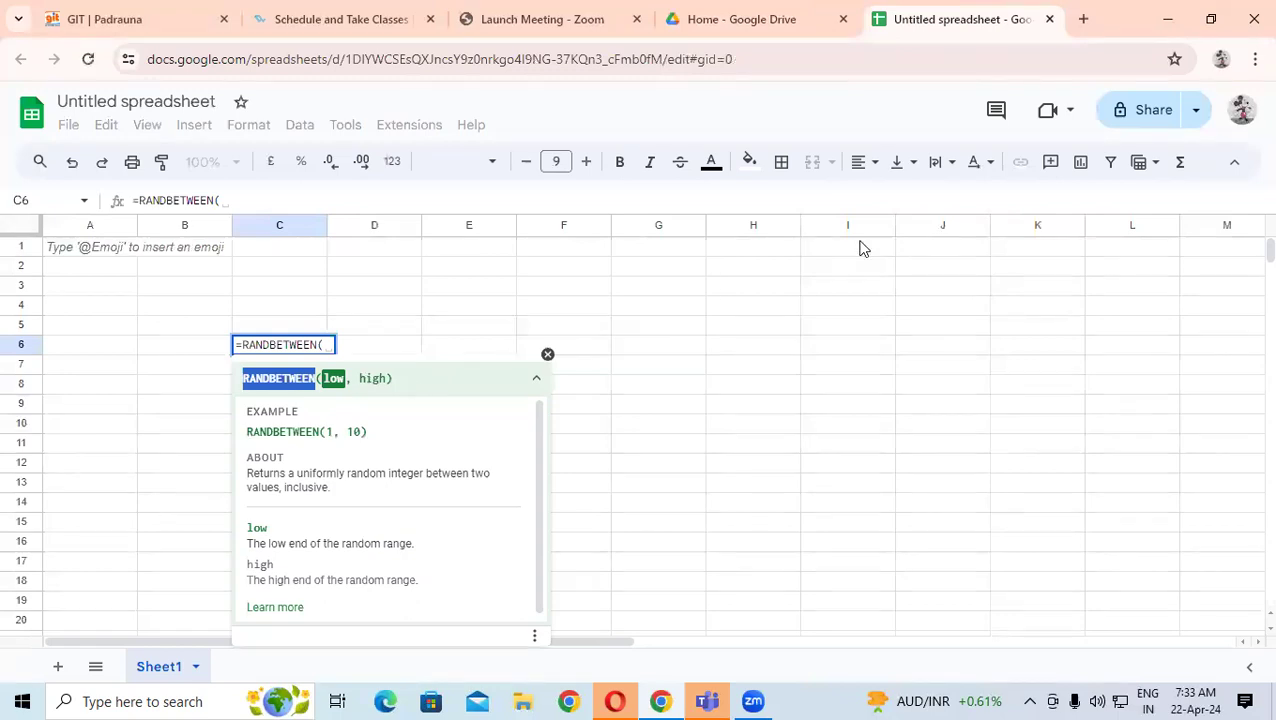
key("Tab")
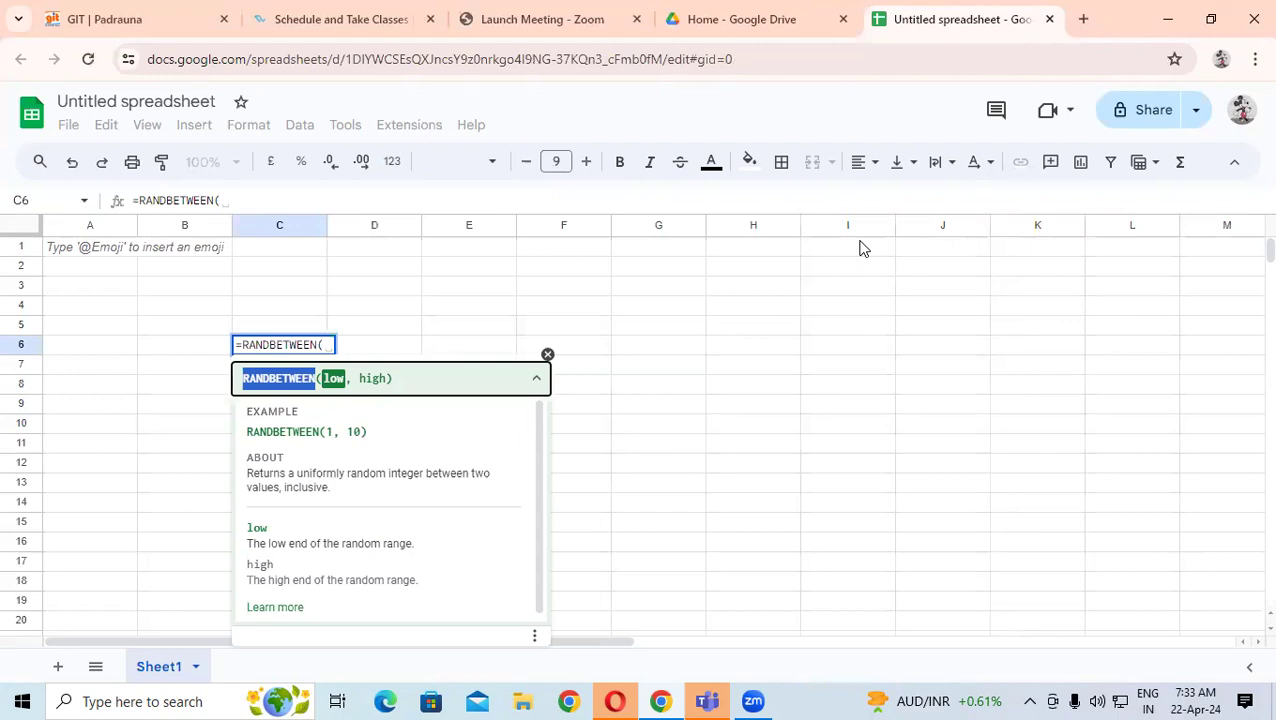
left_click(326, 345)
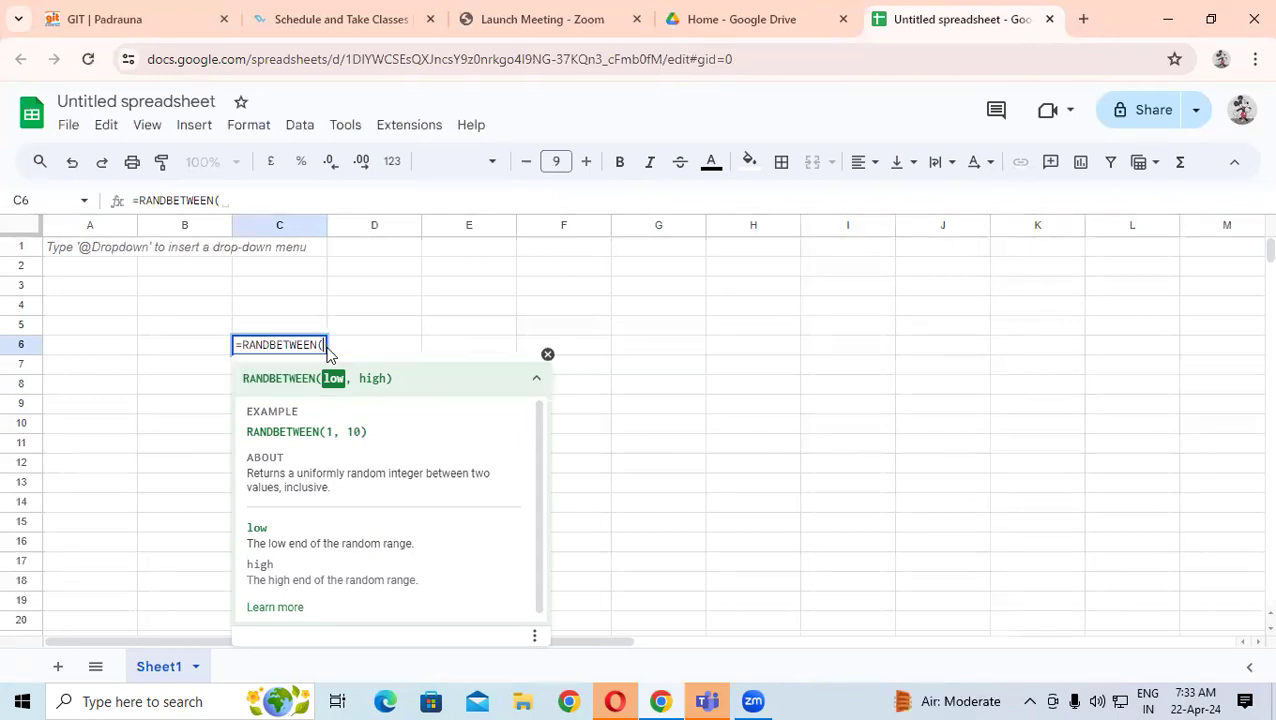
type("10, ")
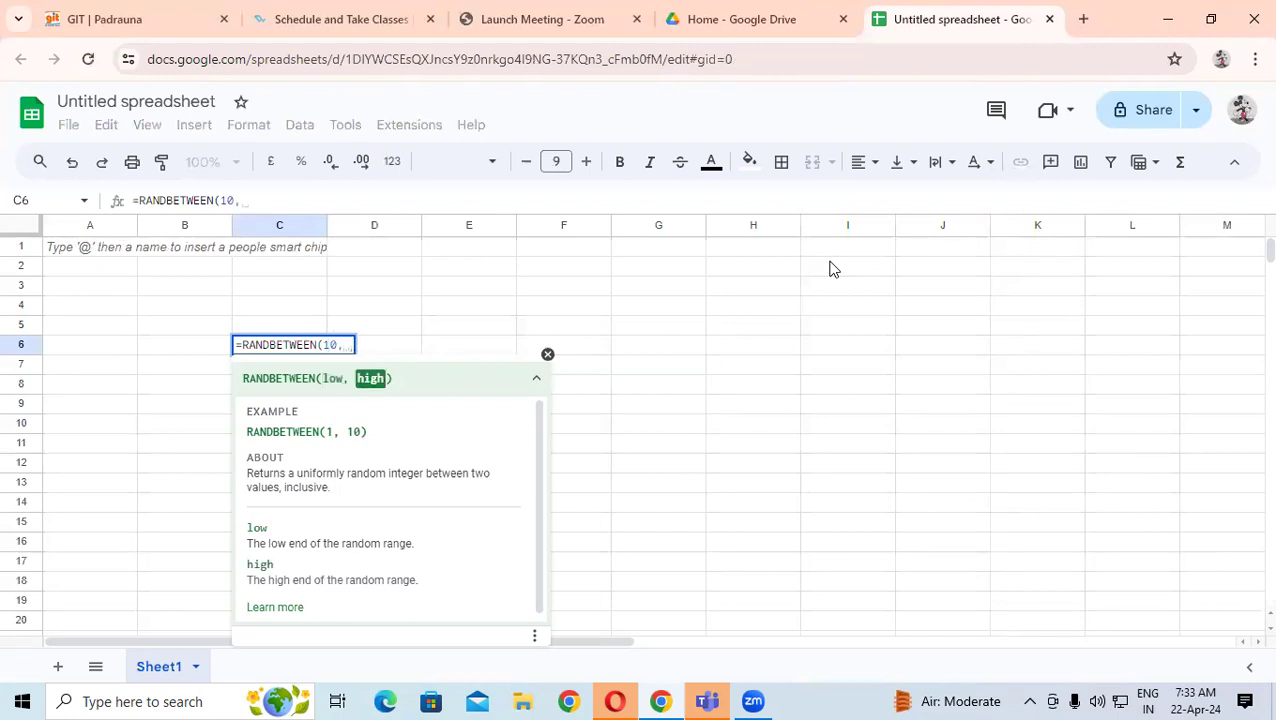
type("100")
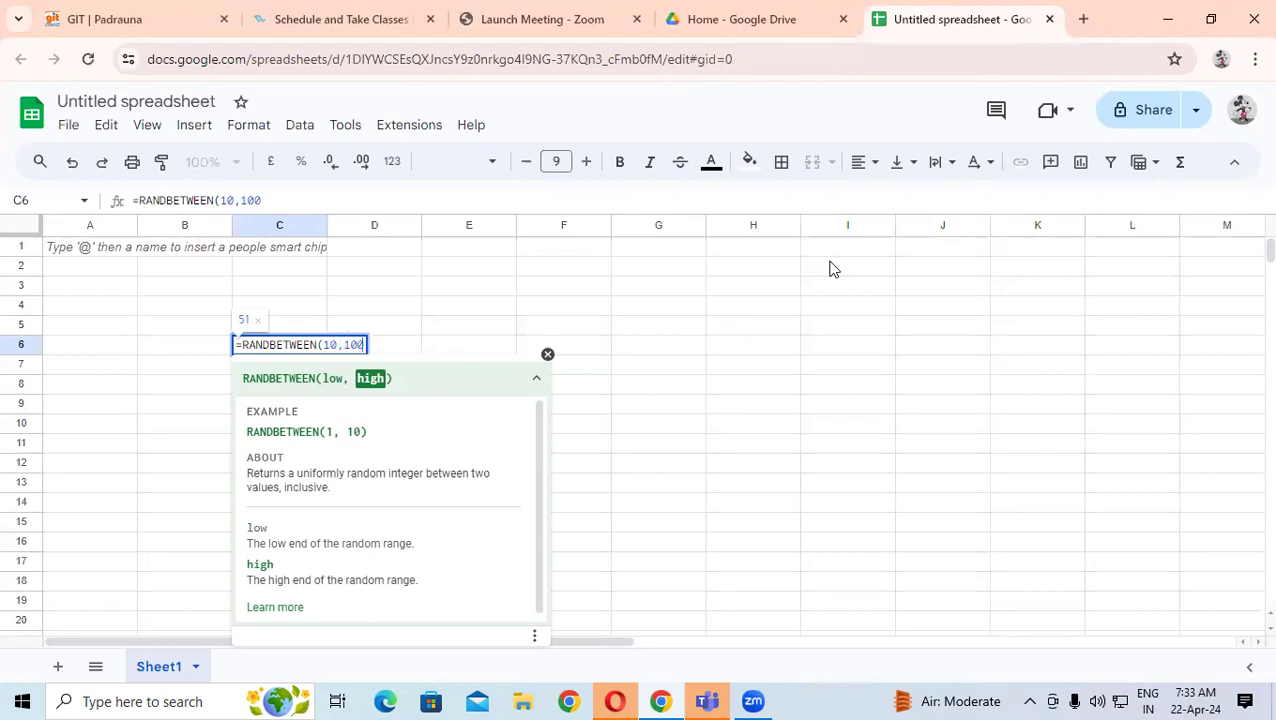
type(")")
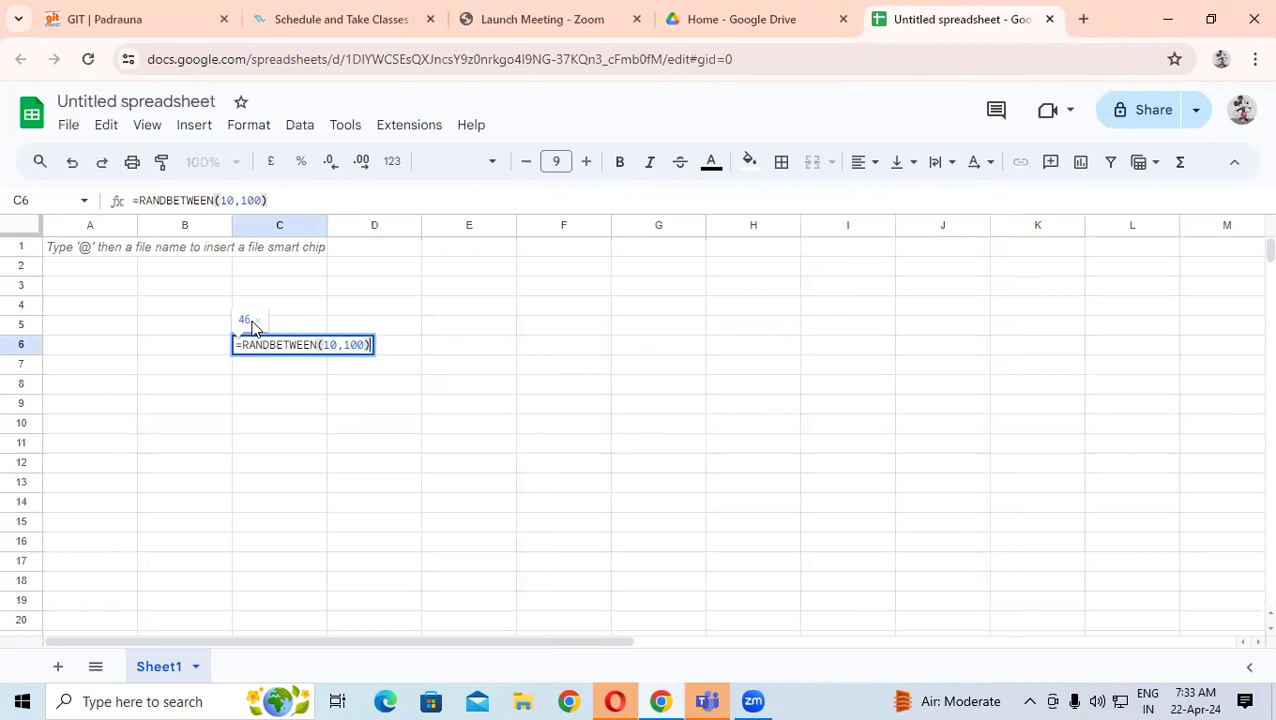
key("Return")
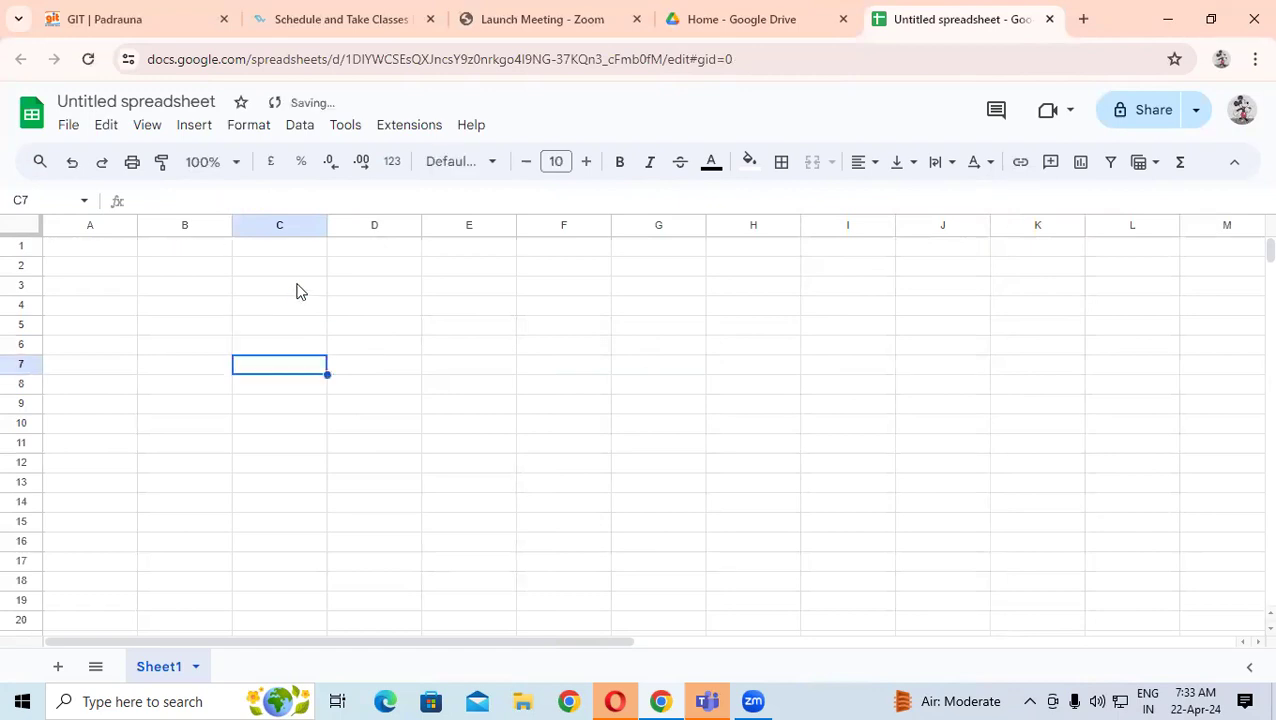
left_click(316, 345)
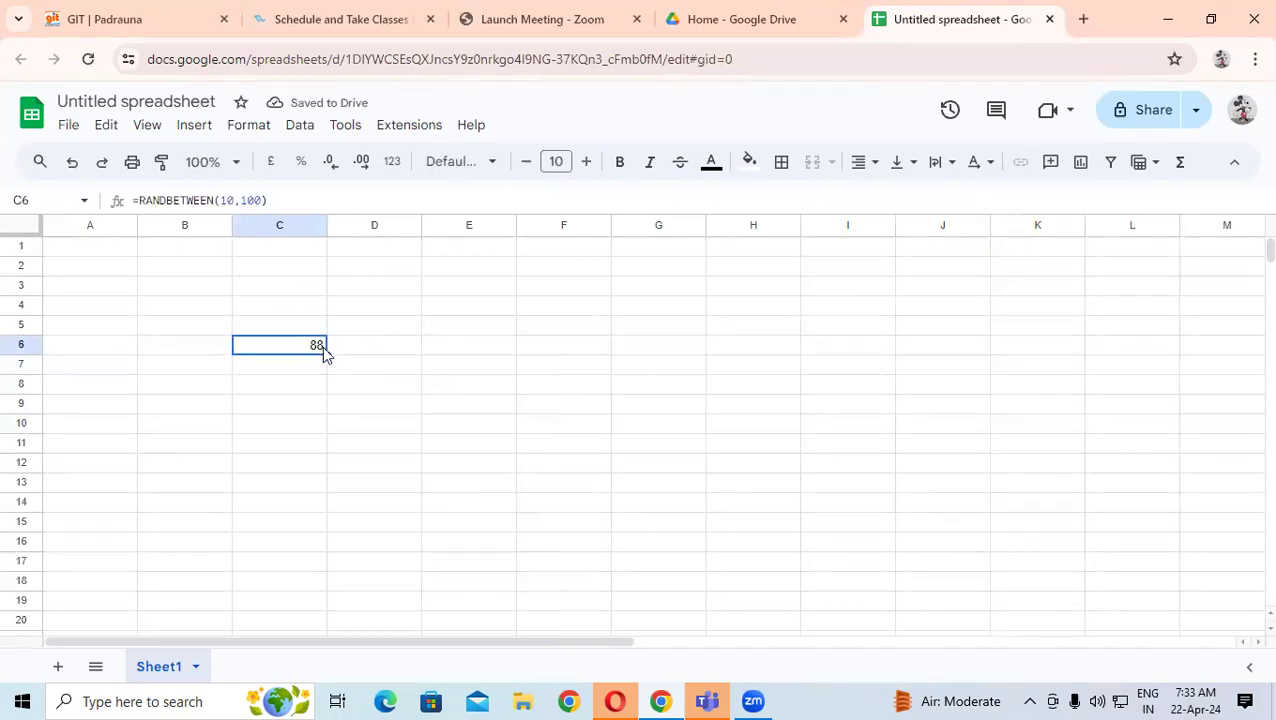
- Fill the RANDBETWEEN(10,100) formula across C6:I14 and select the whole block
left_click_drag(326, 350, 850, 507)
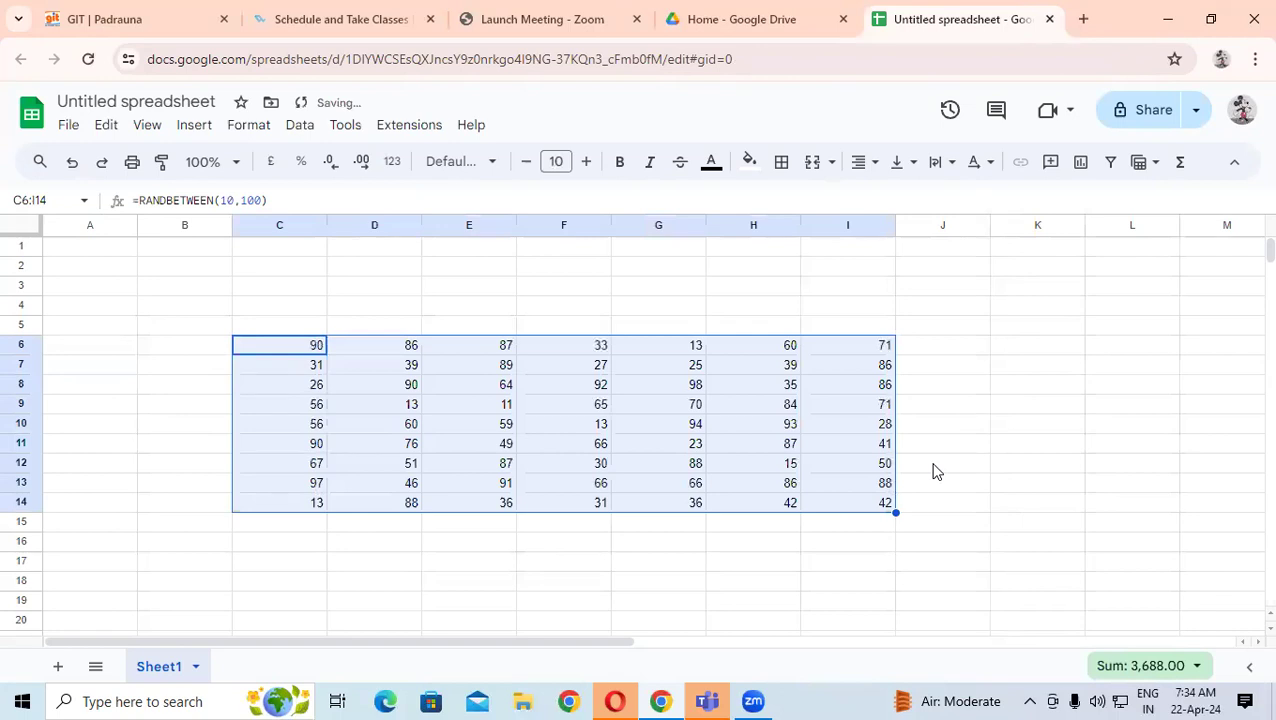
left_click(398, 385)
left_click_drag(285, 350, 846, 510)
left_click(564, 406)
left_click_drag(287, 346, 875, 508)
- Copy C6:I14 and paste it back as values only, then undo that paste
right_click(481, 374)
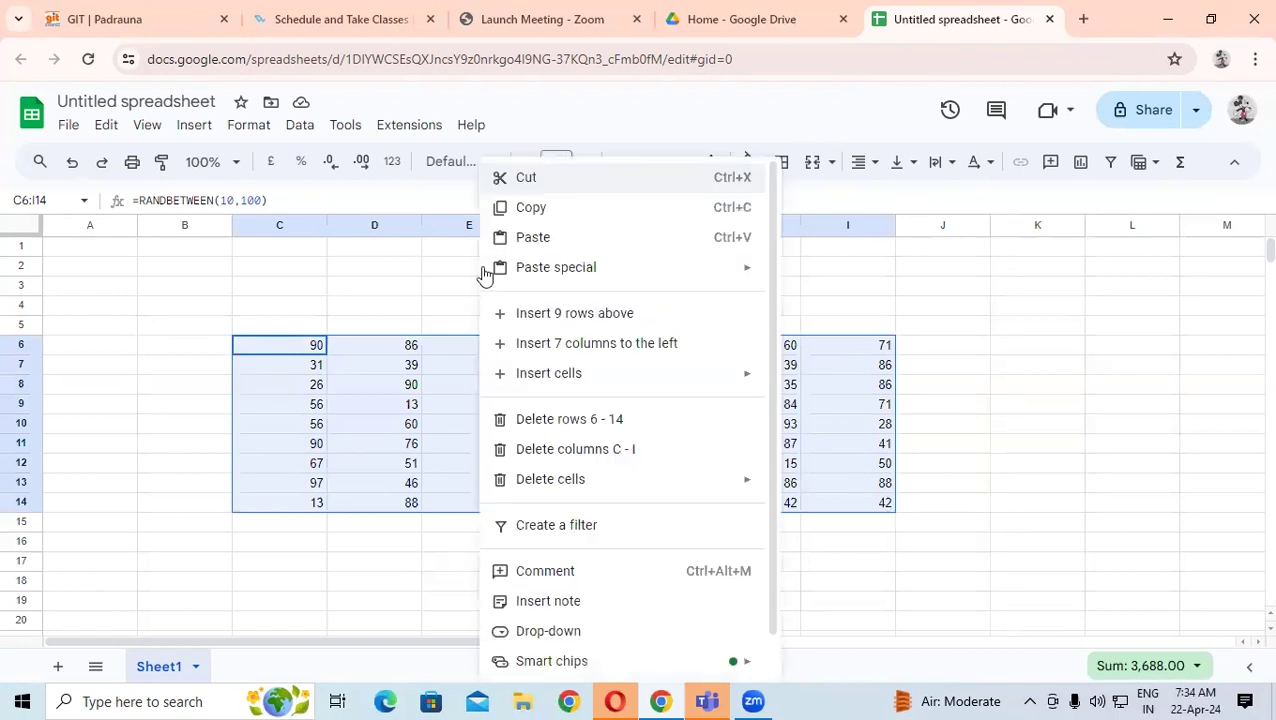
left_click(507, 207)
right_click(416, 376)
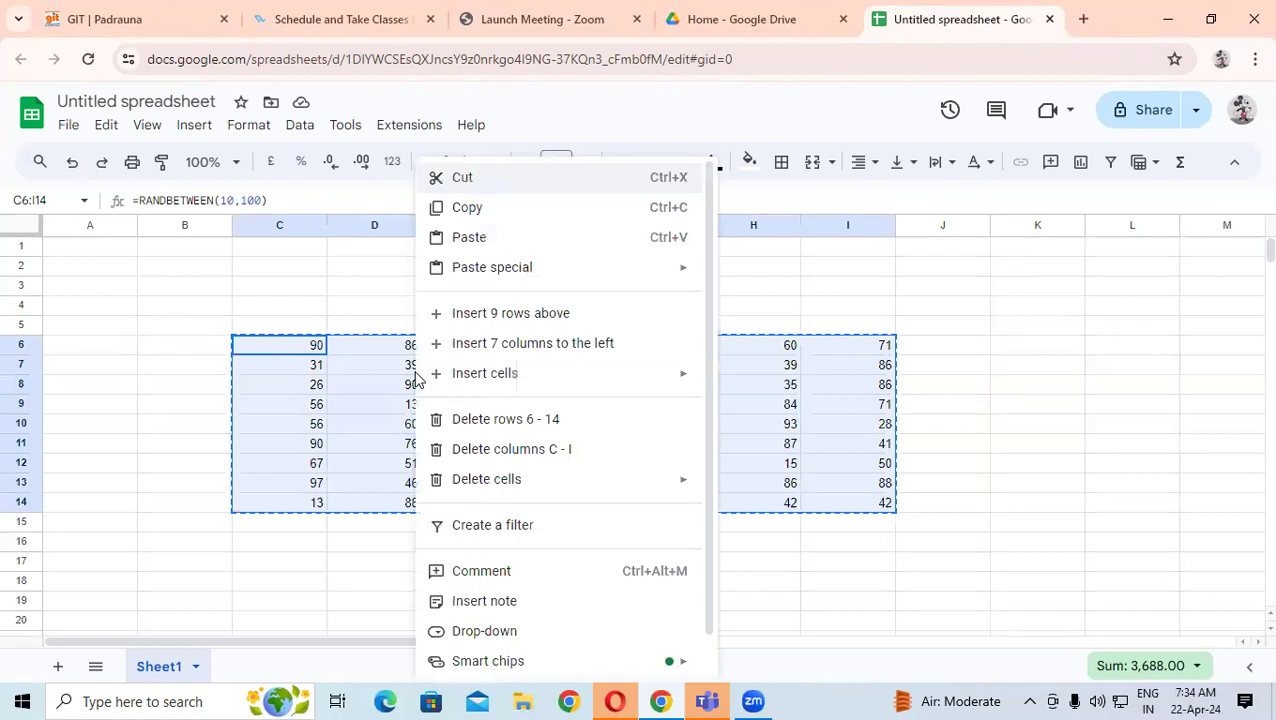
mouse_move(618, 268)
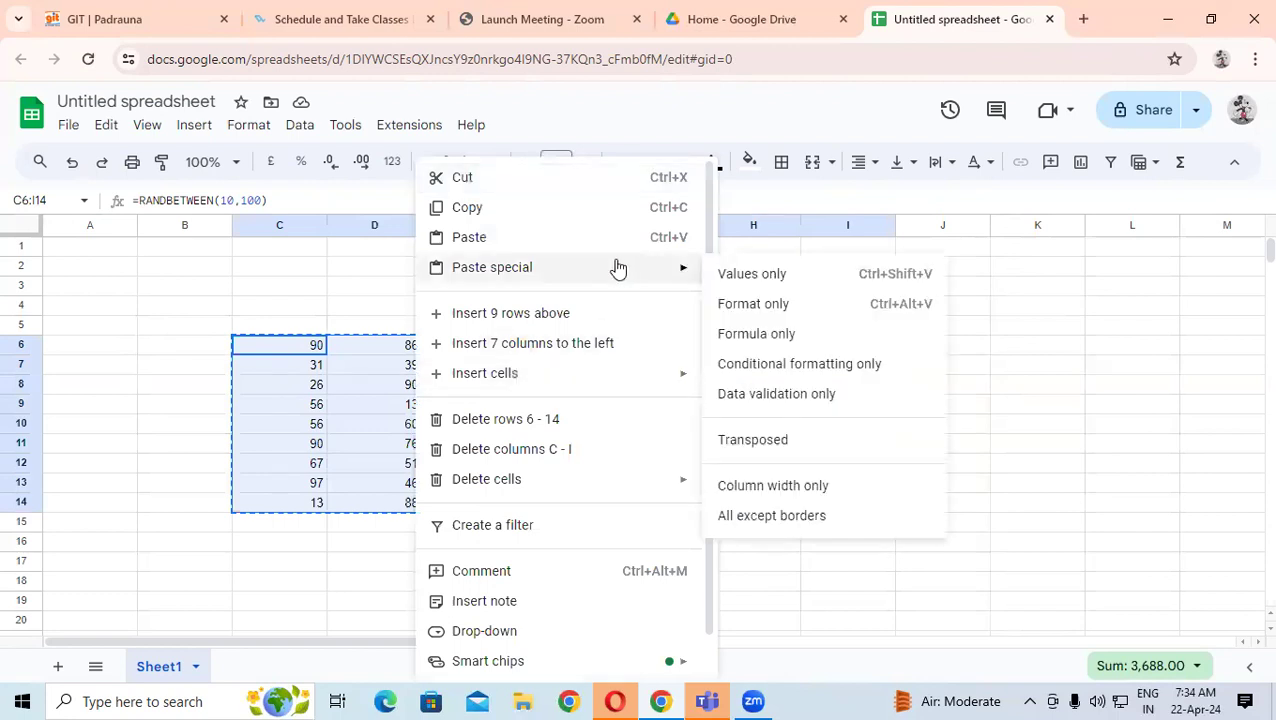
left_click(767, 287)
left_click(408, 406)
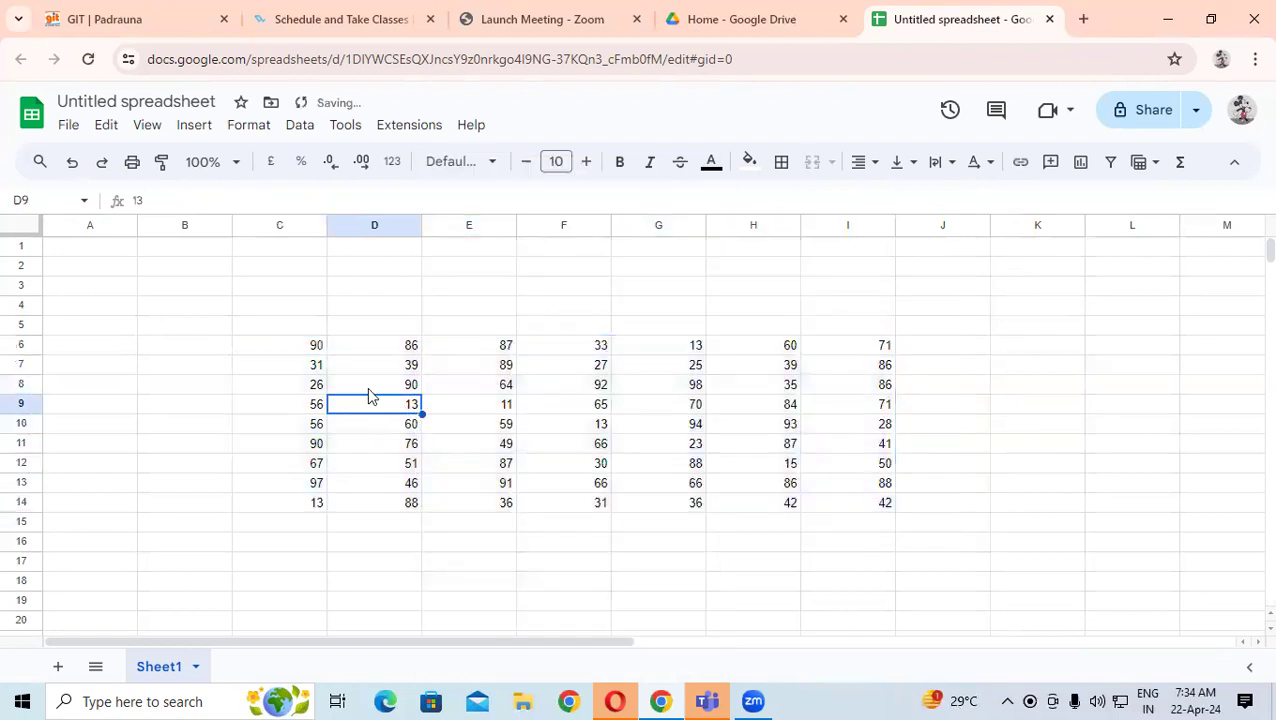
left_click(330, 371)
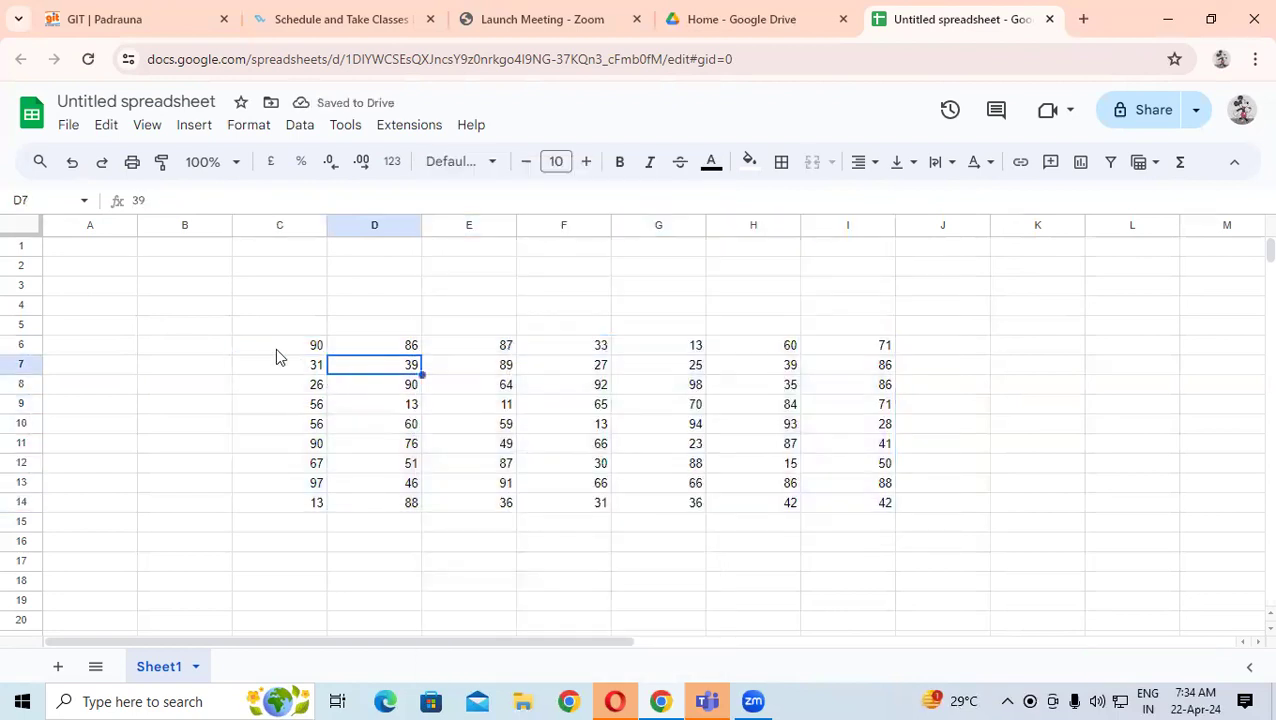
key("ctrl+z")
- Inspect the RANDBETWEEN formula in C6 and reselect the whole C6:I14 block
left_click(125, 323)
key("Right")
key("Right")
key("Down")
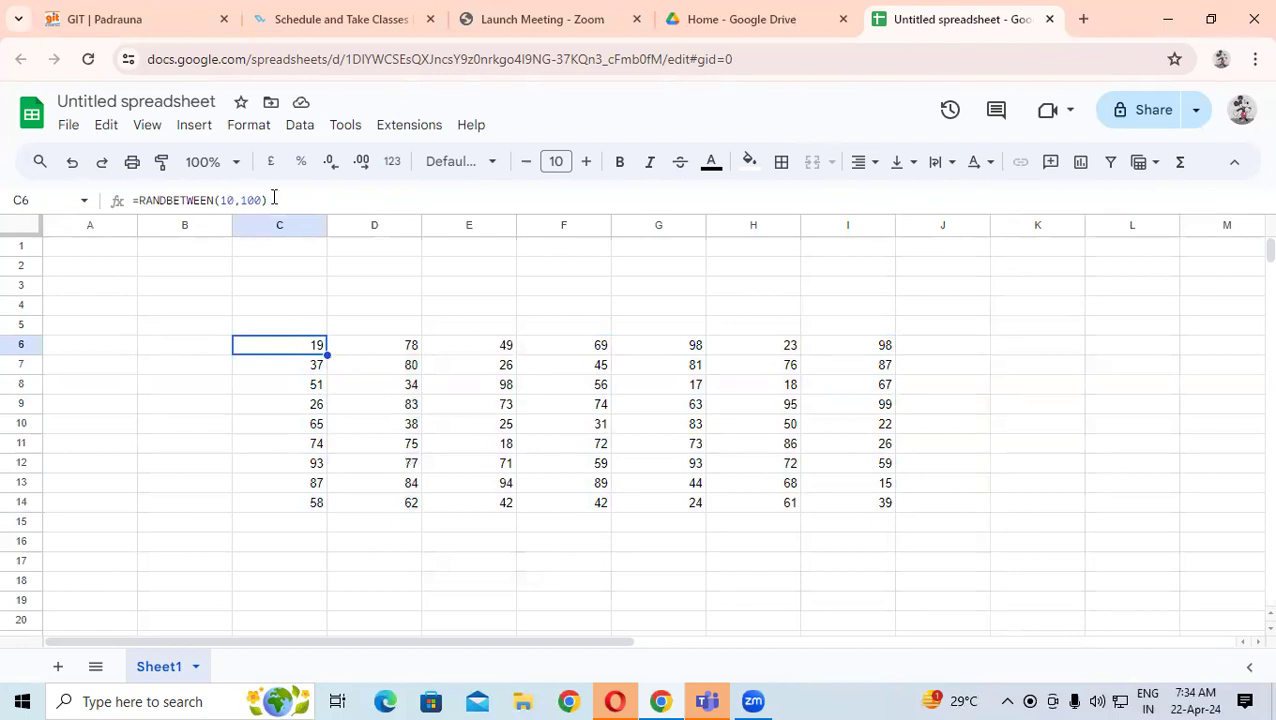
triple_click(128, 204)
left_click(125, 210)
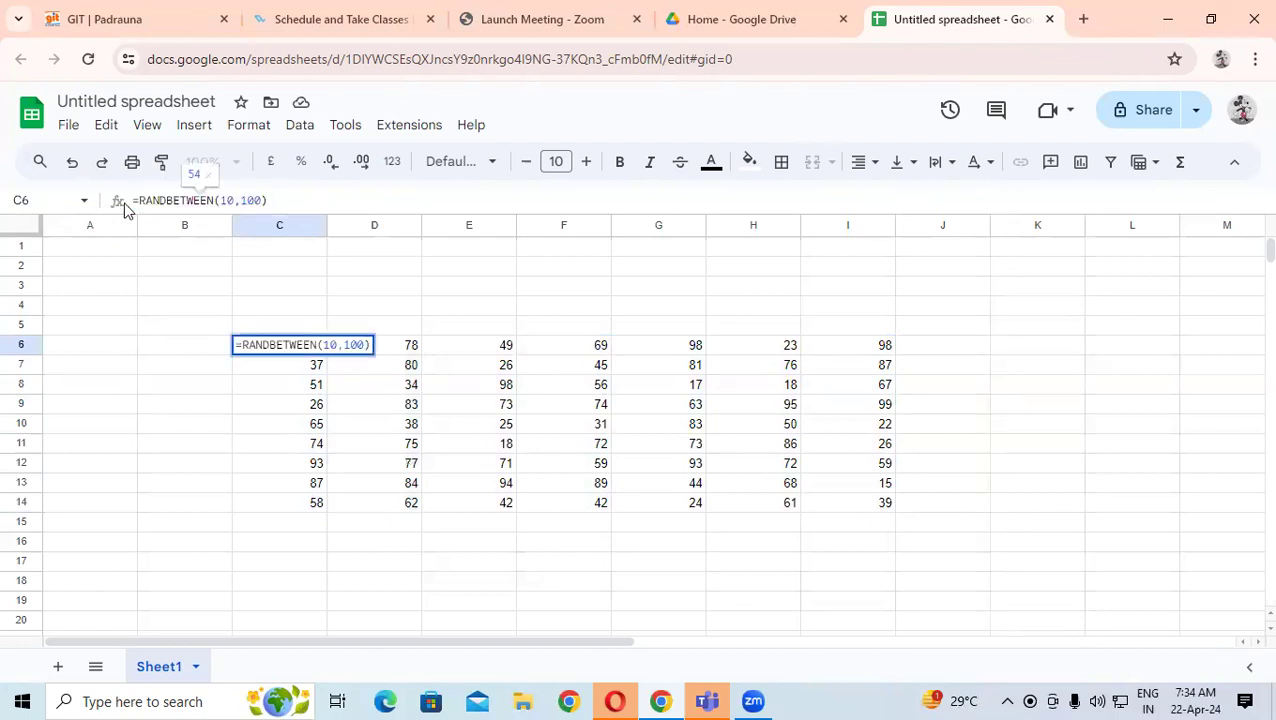
left_click(286, 426)
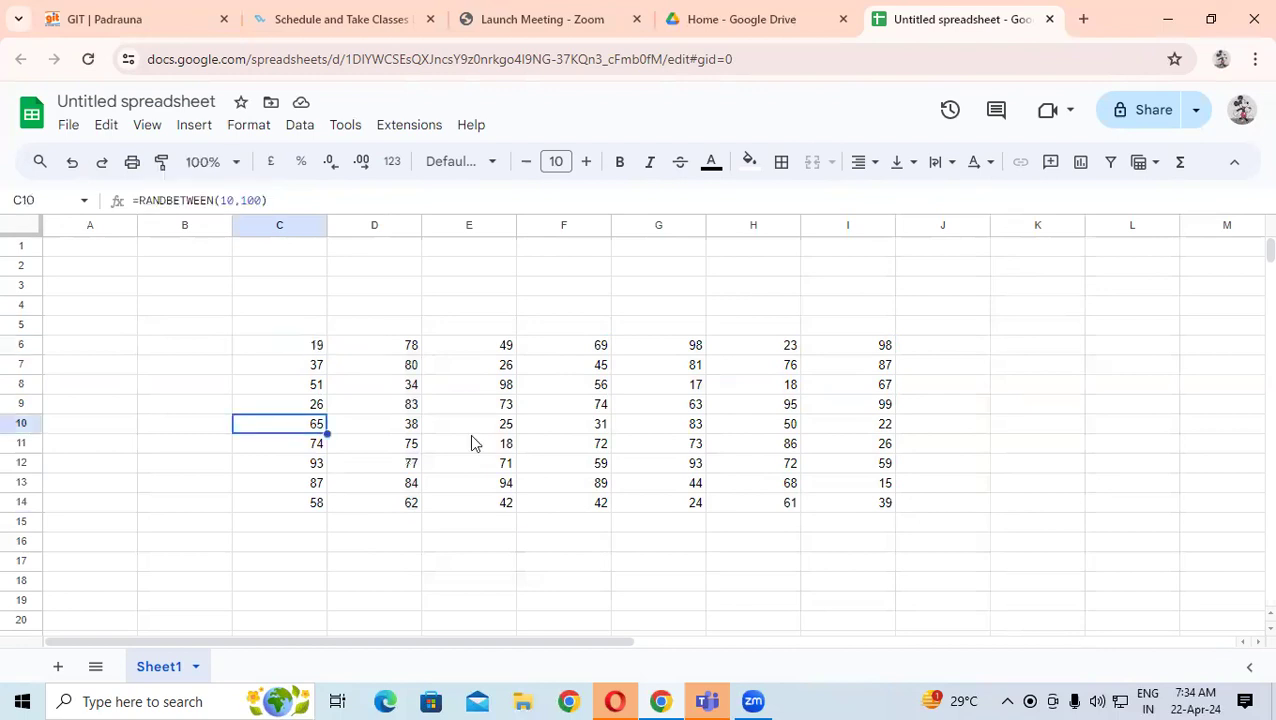
key("ctrl+a")
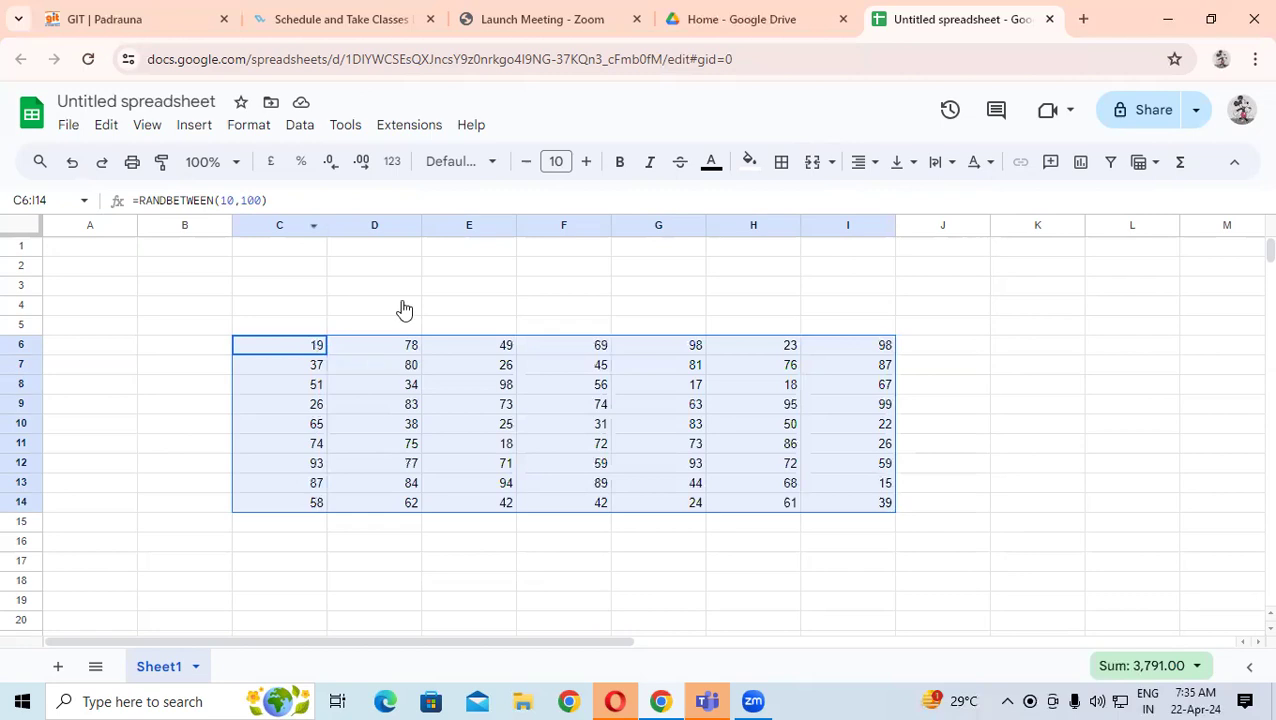
- Copy C6:I14 and paste it over itself as values only
right_click(368, 369)
left_click(410, 207)
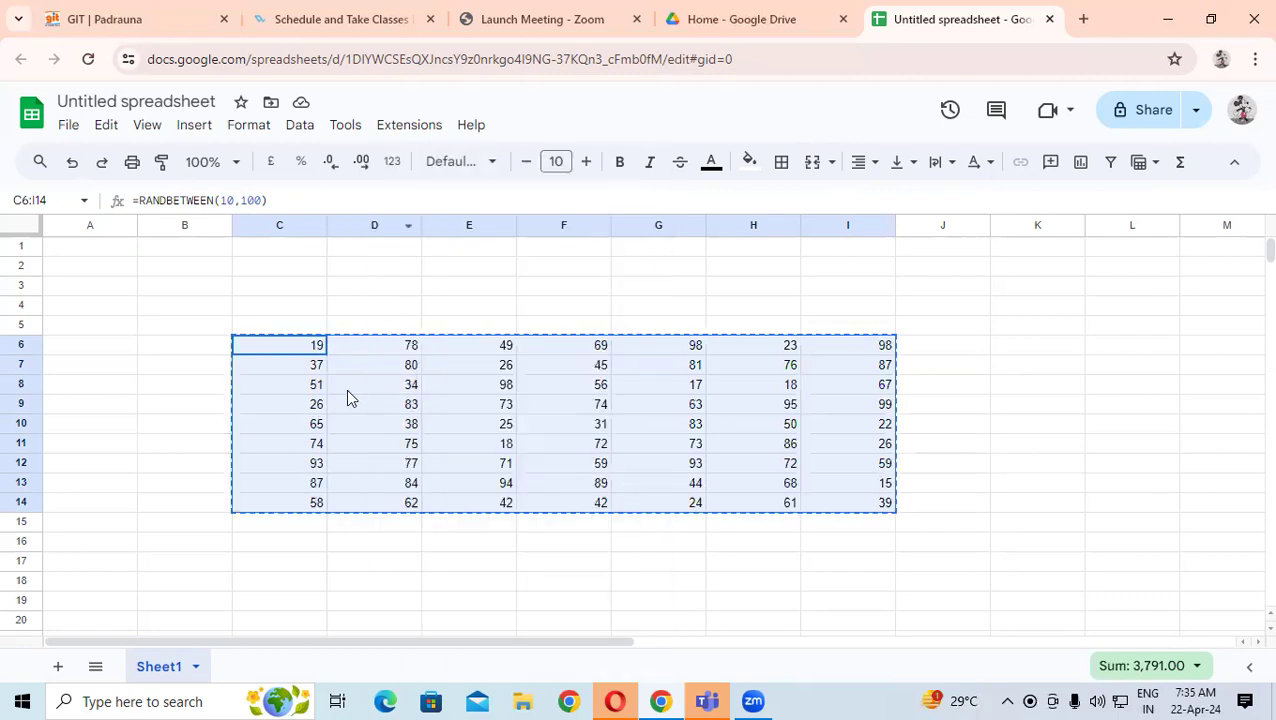
right_click(348, 396)
mouse_move(499, 274)
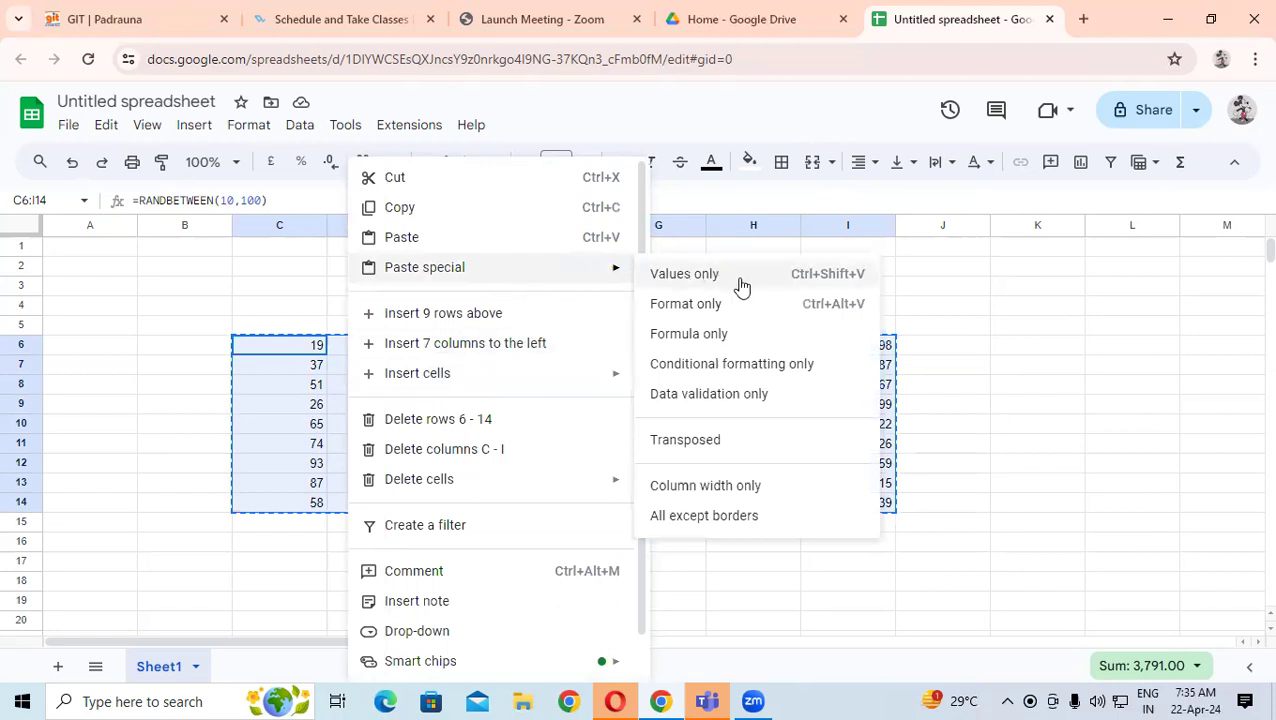
left_click(781, 278)
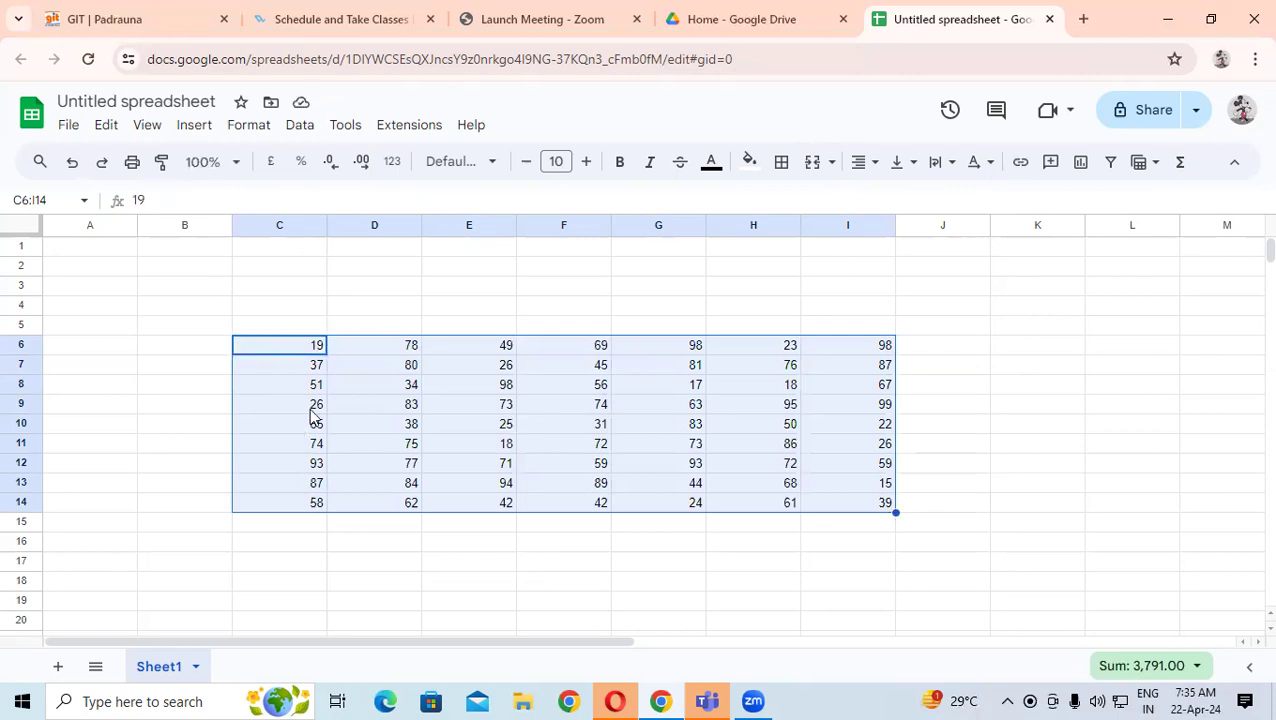
- Type a person's name into C18, adding a missing letter, and commit it
scroll(329, 430, "down", 3)
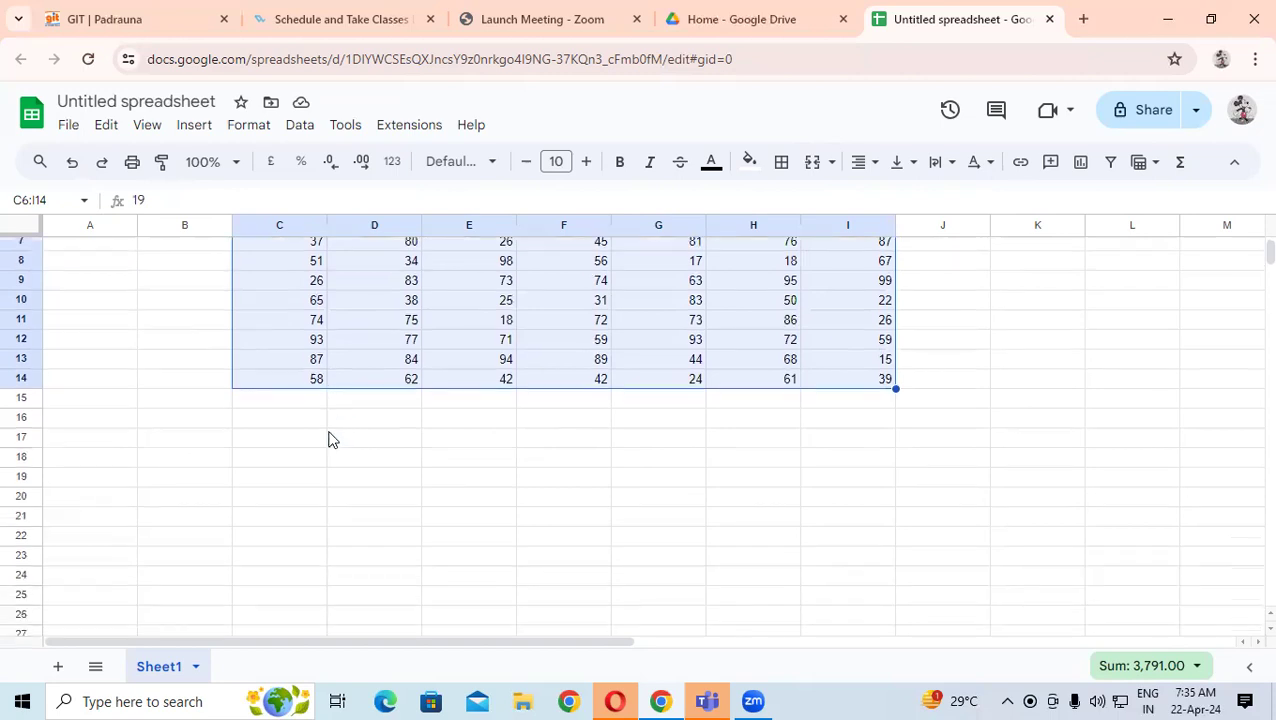
scroll(329, 435, "down", 2)
left_click(263, 405)
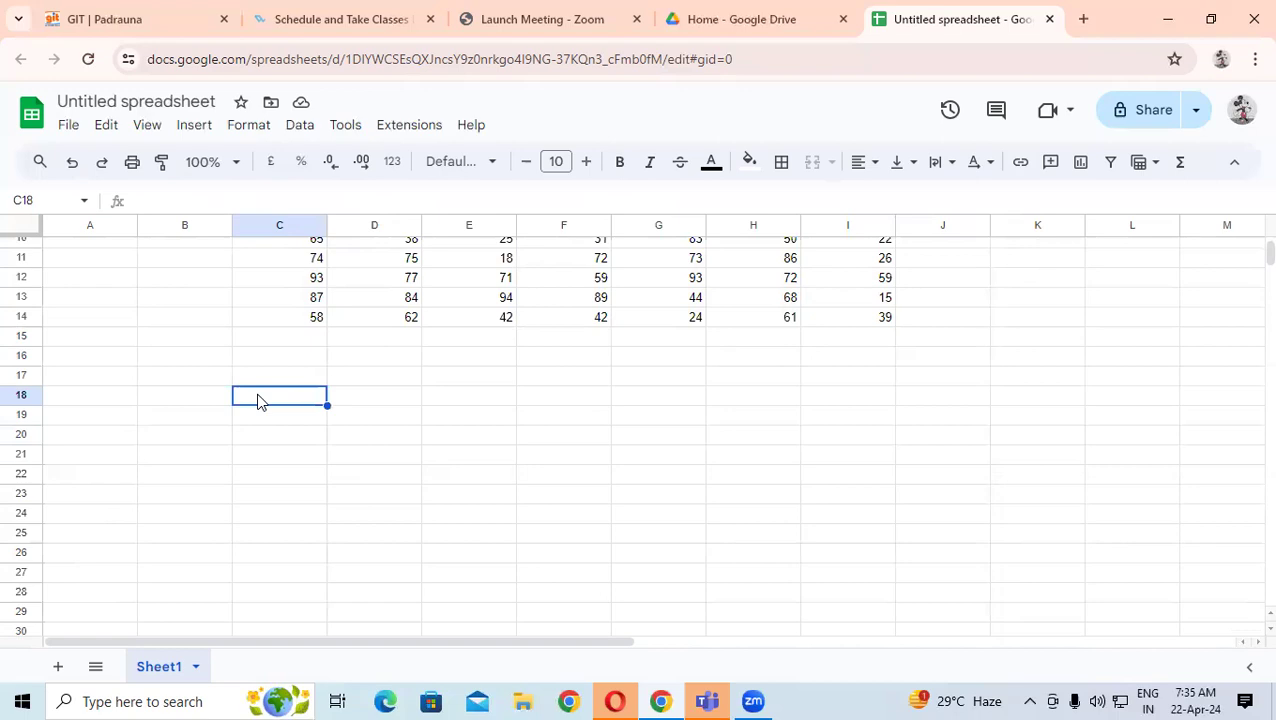
type("Sahbaj")
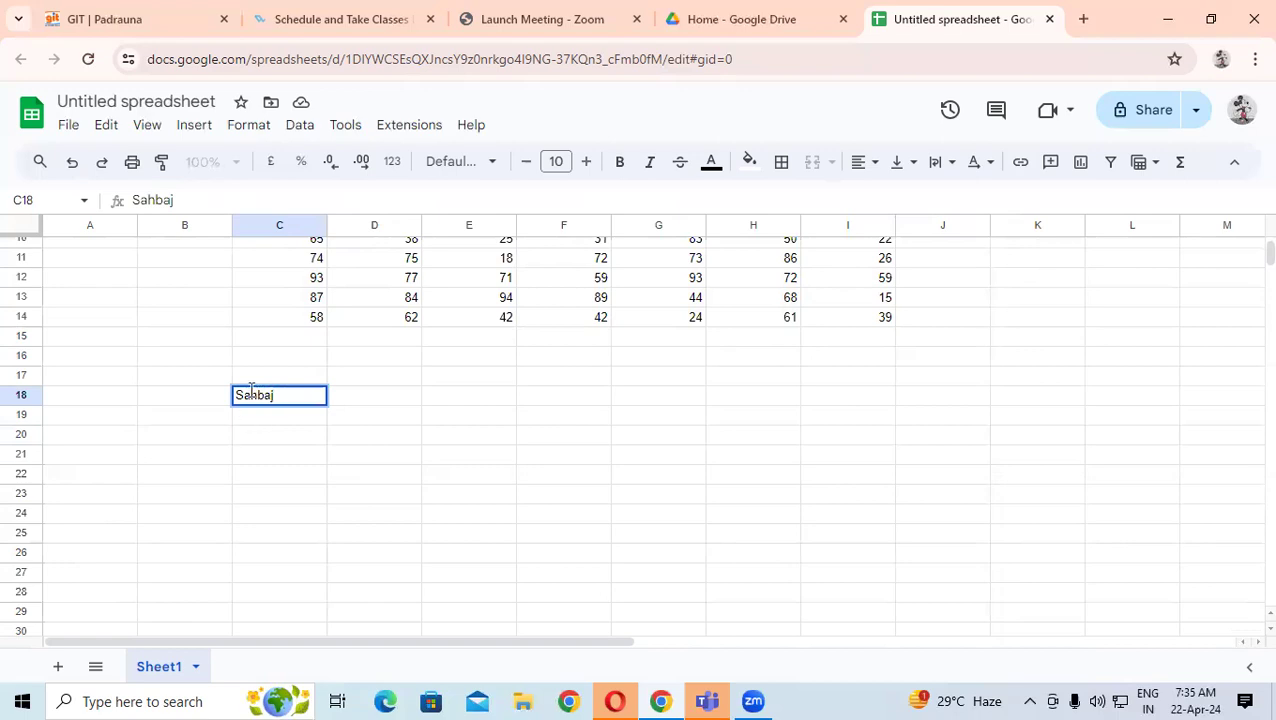
left_click(242, 395)
type("h")
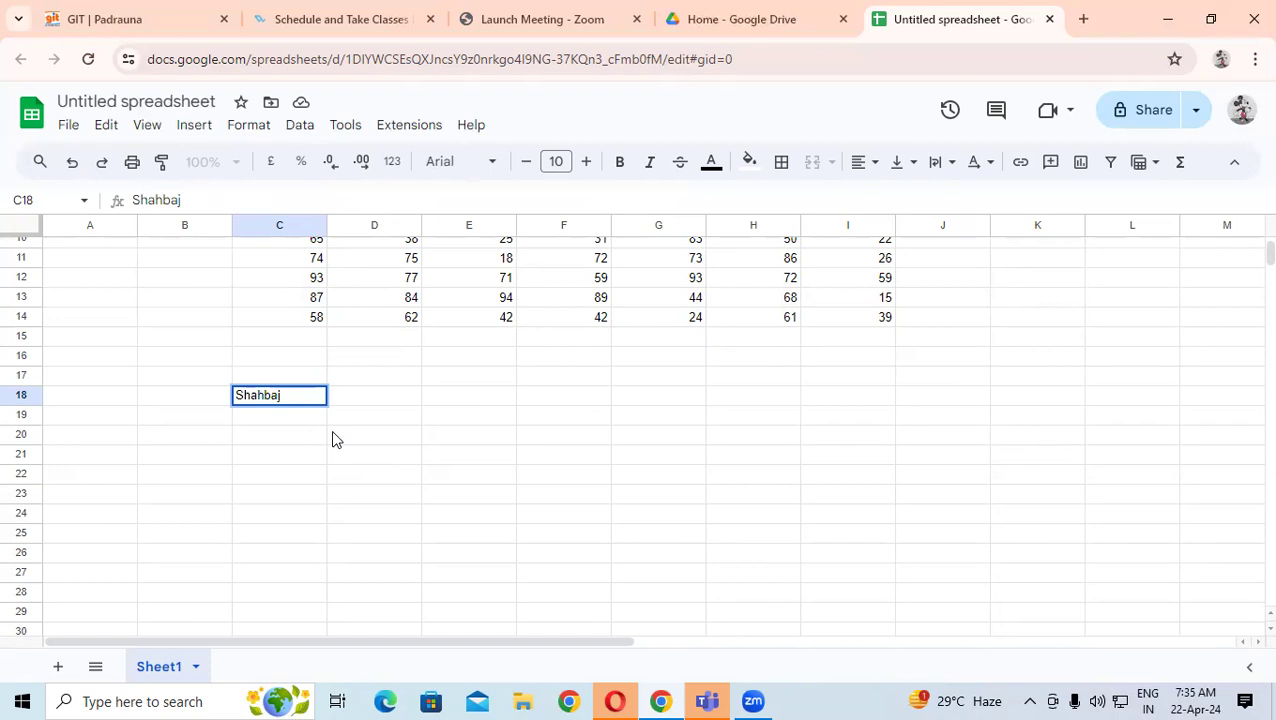
left_click(333, 440)
left_click(378, 396)
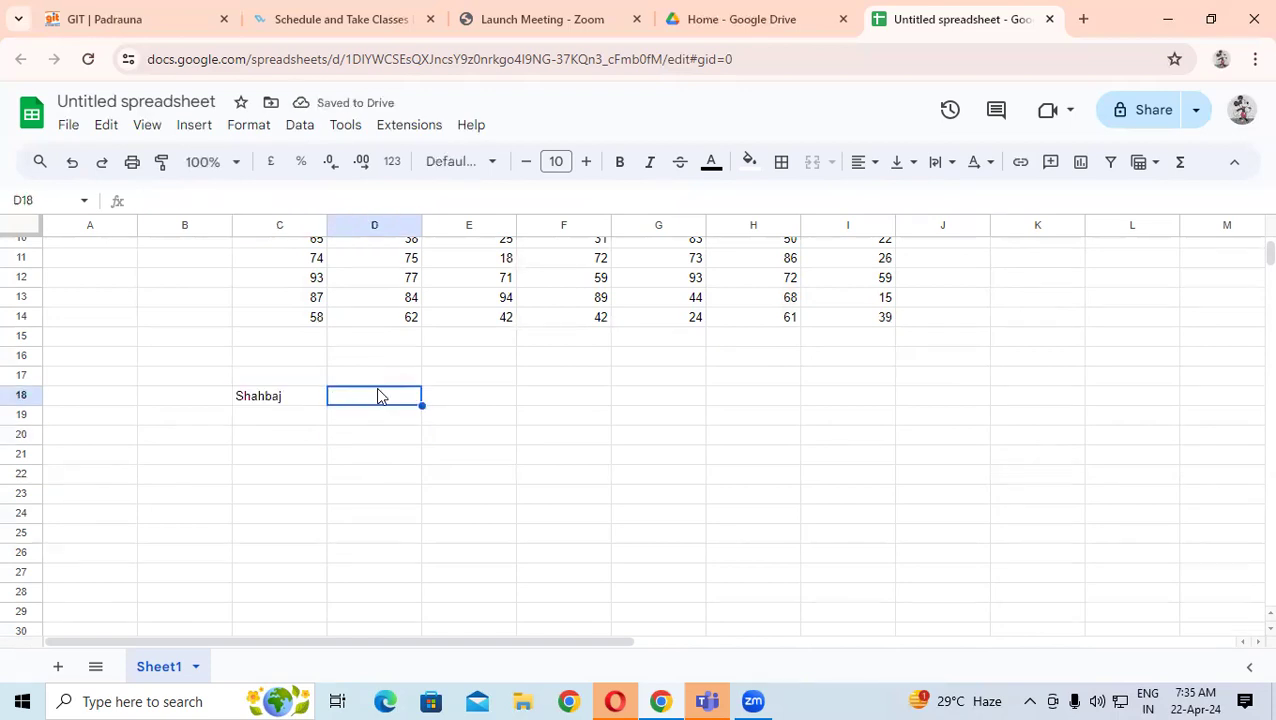
- Start a GOOGLEFINANCE formula in D18 from the =goo suggestions
type("=goo")
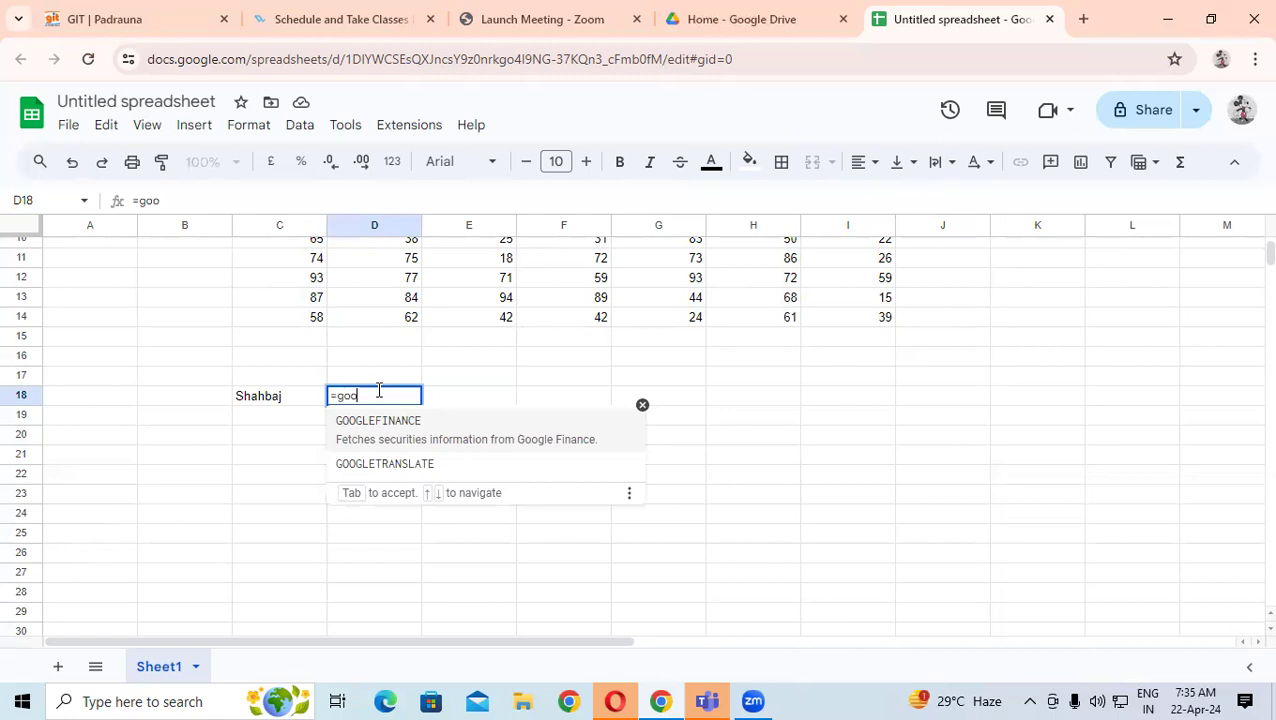
left_click(380, 422)
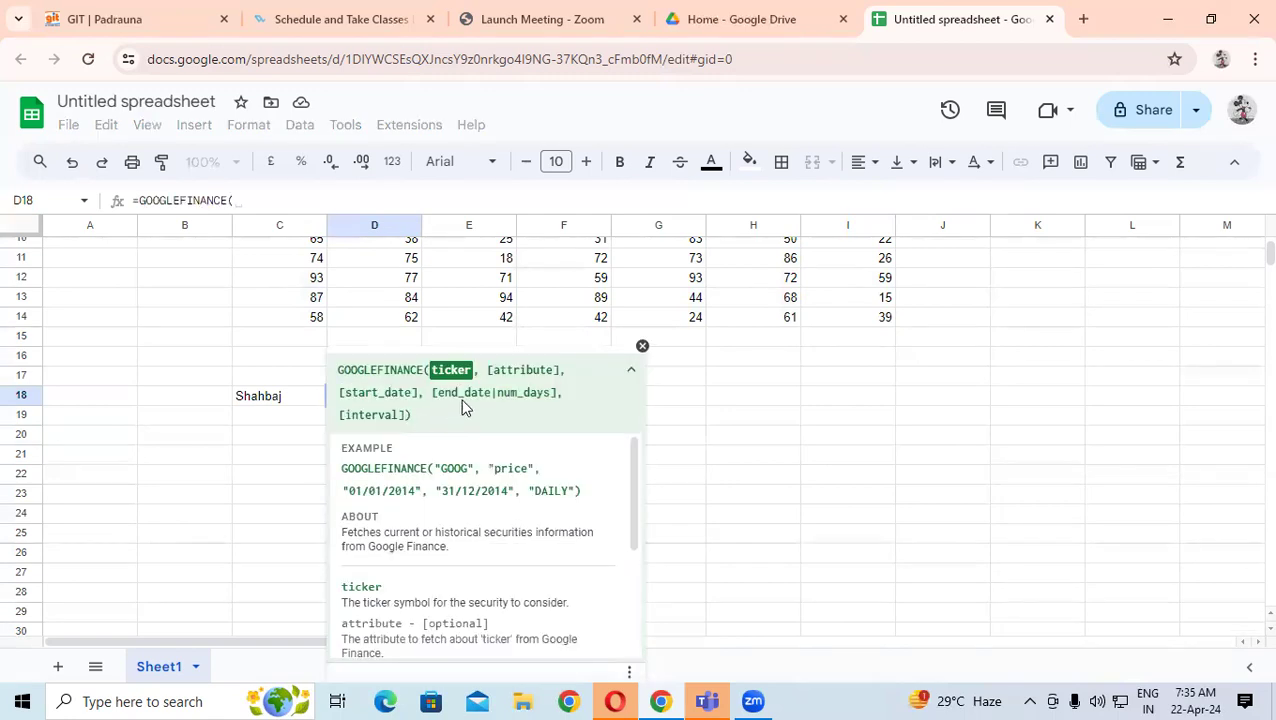
- Try G20 and C18 as arguments, then backspace the formula back to =GOOG
left_click(675, 436)
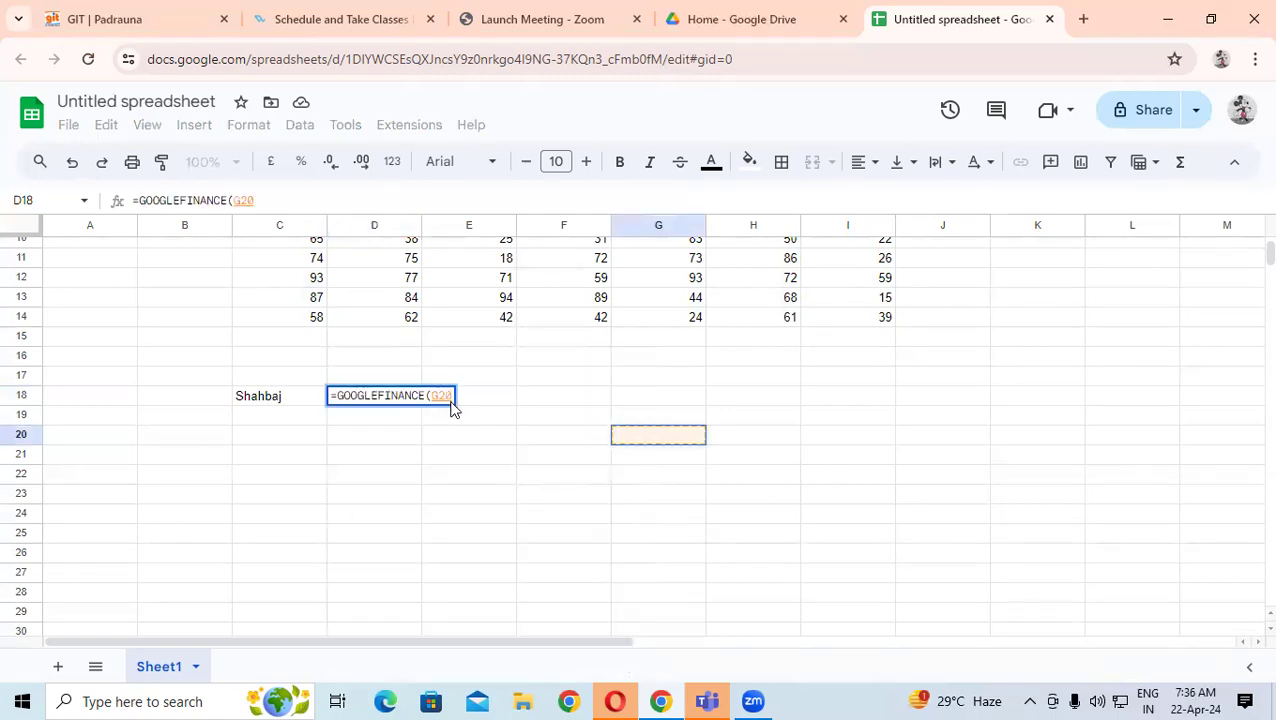
key("BackSpace")
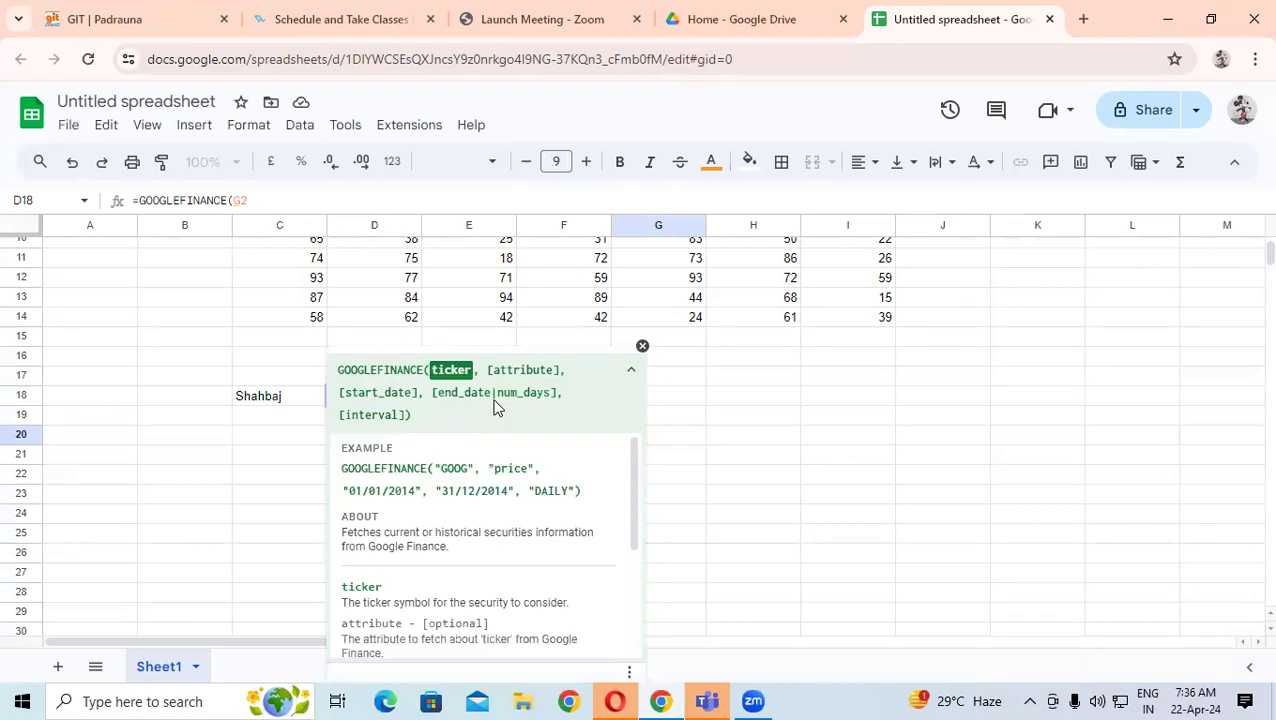
left_click(271, 199)
key("BackSpace")
key("BackSpace")
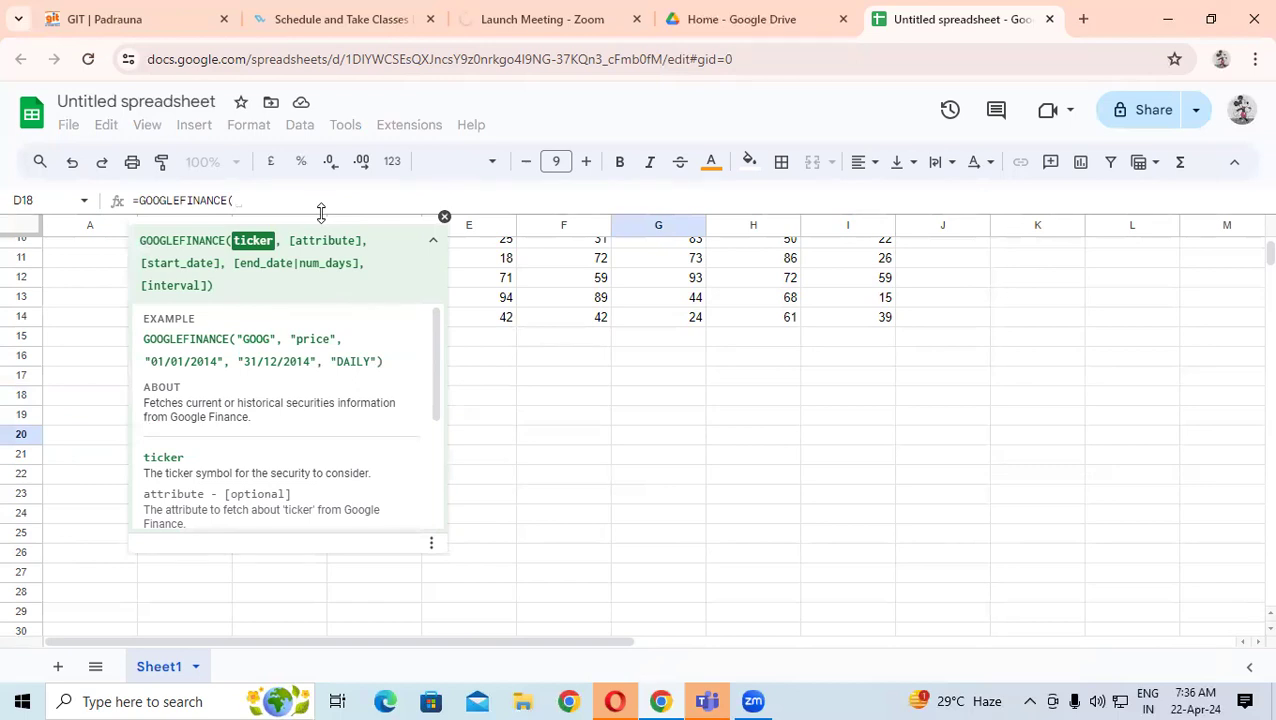
left_click(444, 217)
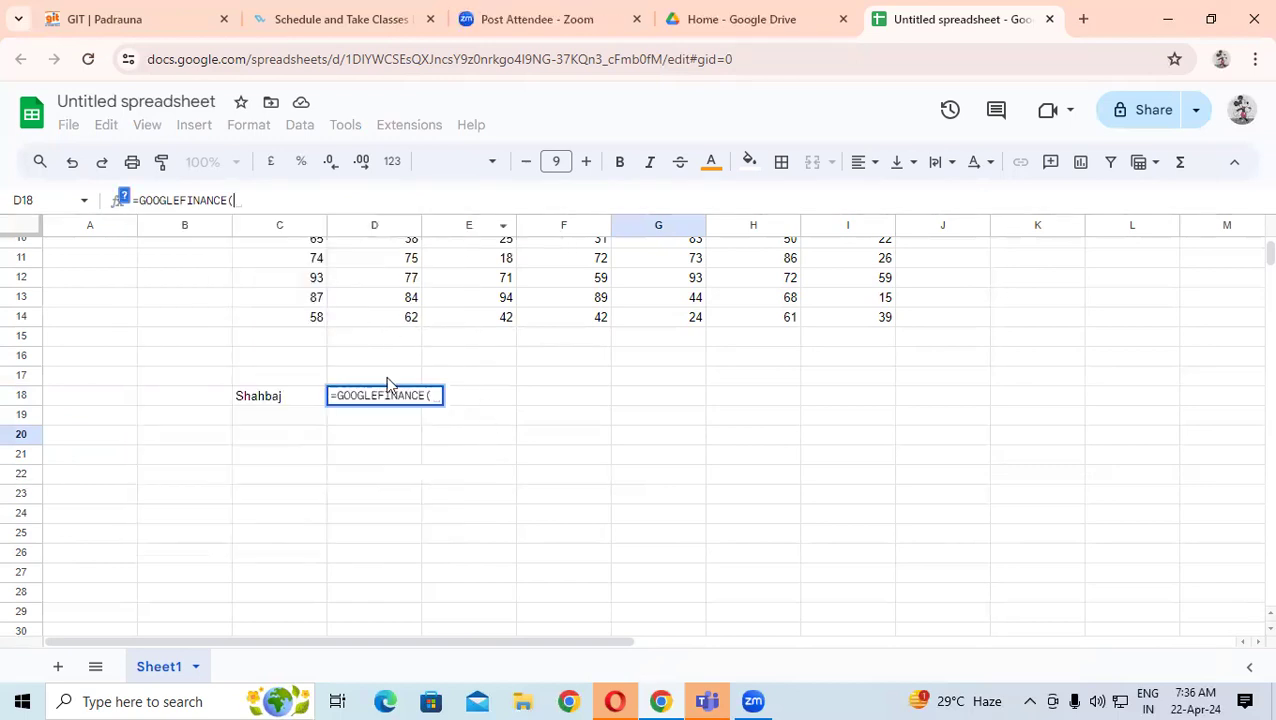
left_click(278, 396)
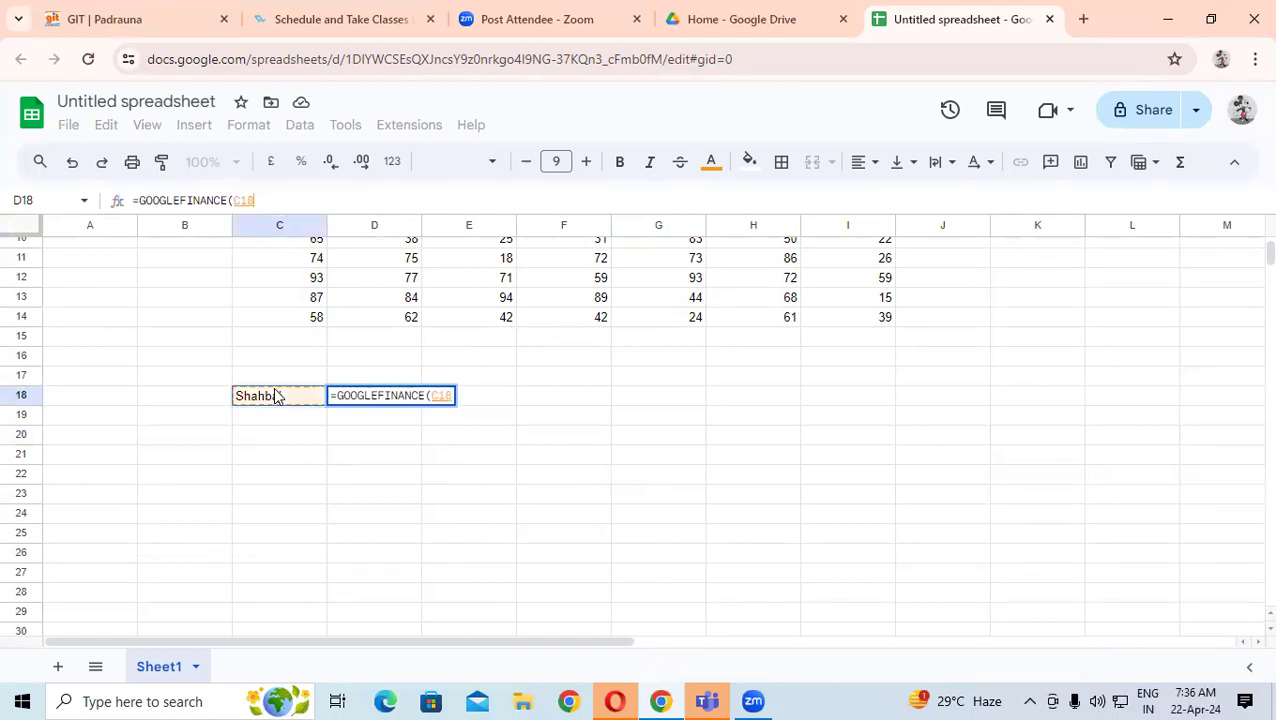
key("BackSpace")
key("BackSpace")
key("BackSpace")
key("BackSpace")
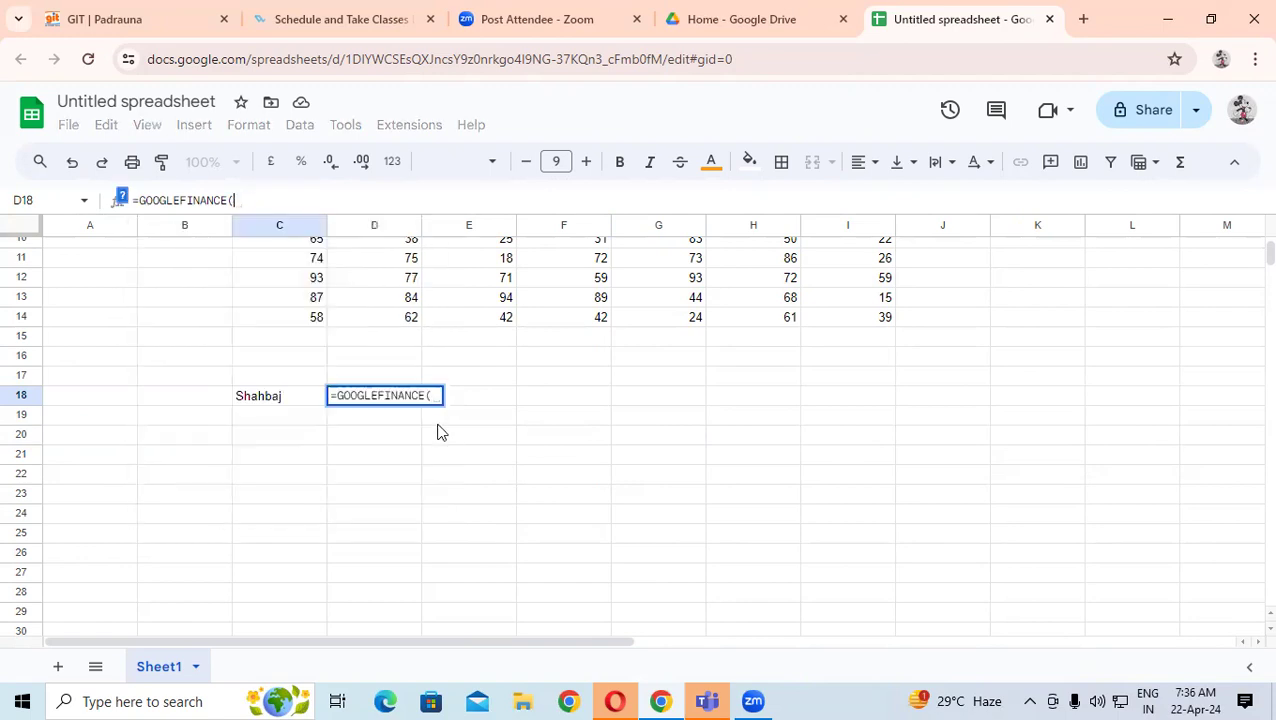
key("BackSpace")
key("BackSpace")
key("BackSpace")
key("BackSpace")
key("BackSpace")
key("BackSpace")
key("BackSpace")
key("BackSpace")
key("BackSpace")
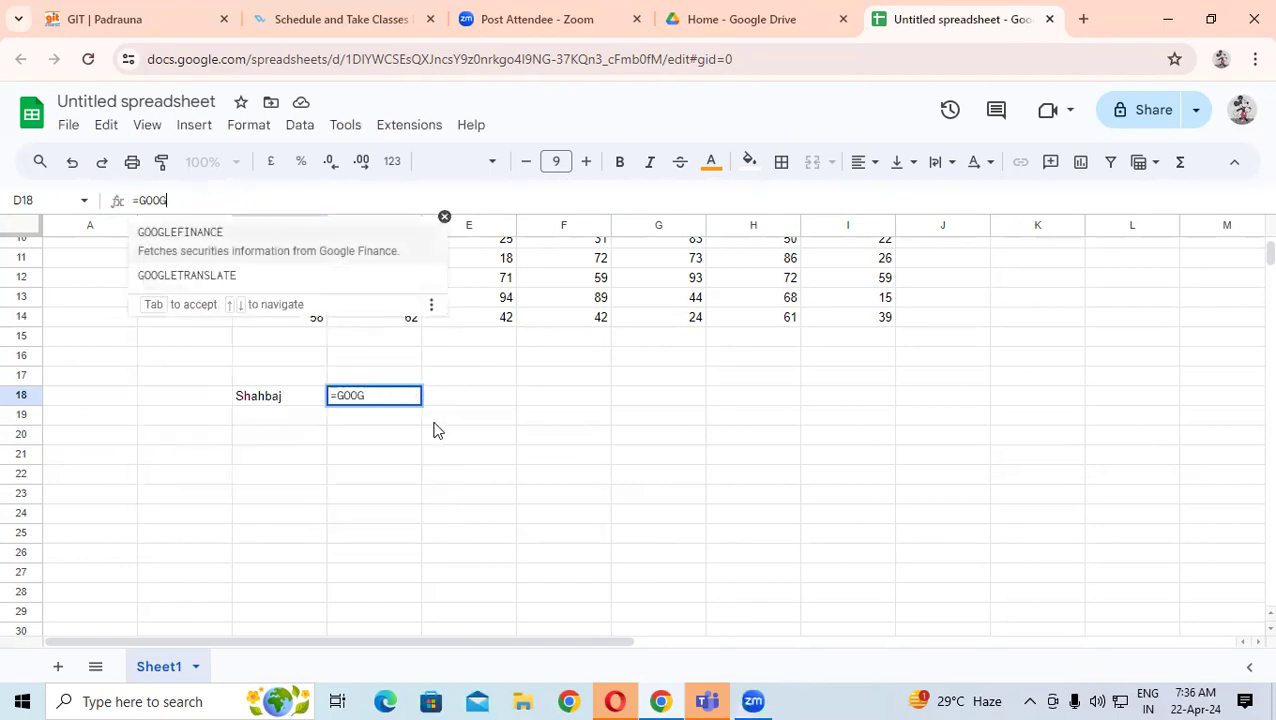
- Switch to GOOGLETRANSLATE with C18 and en, then abandon the unfinished formula
left_click(215, 270)
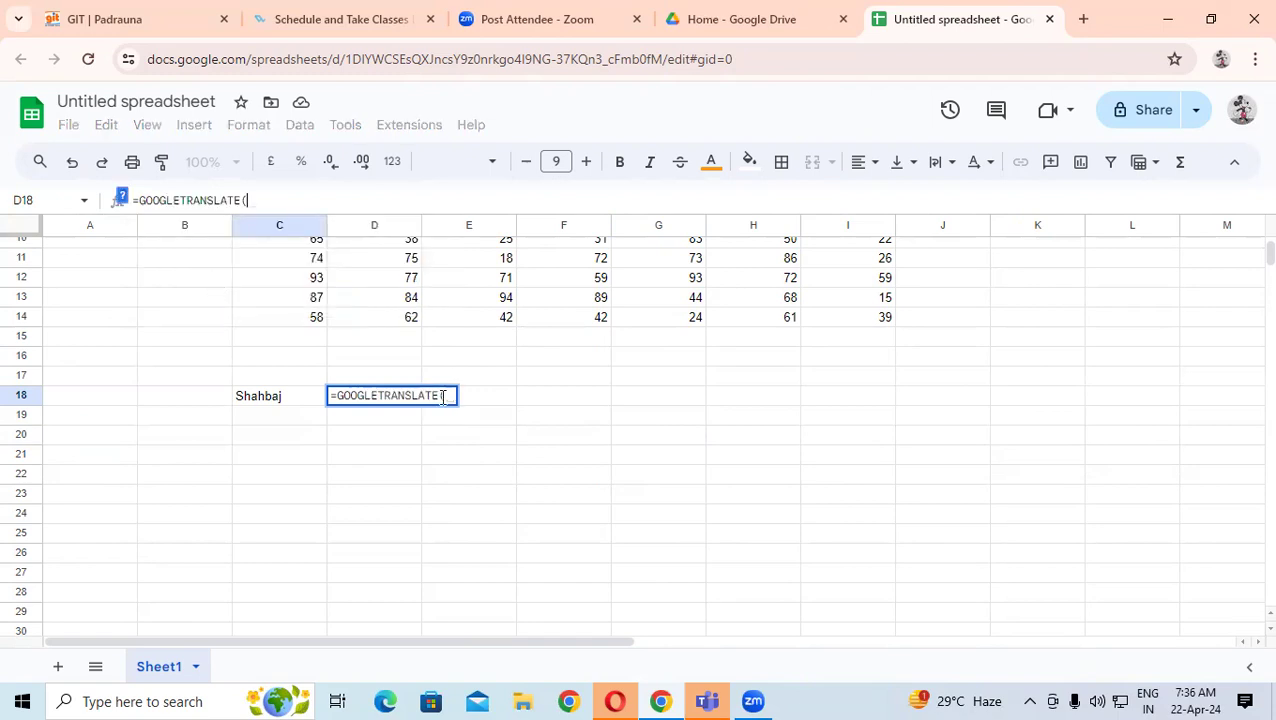
left_click(267, 400)
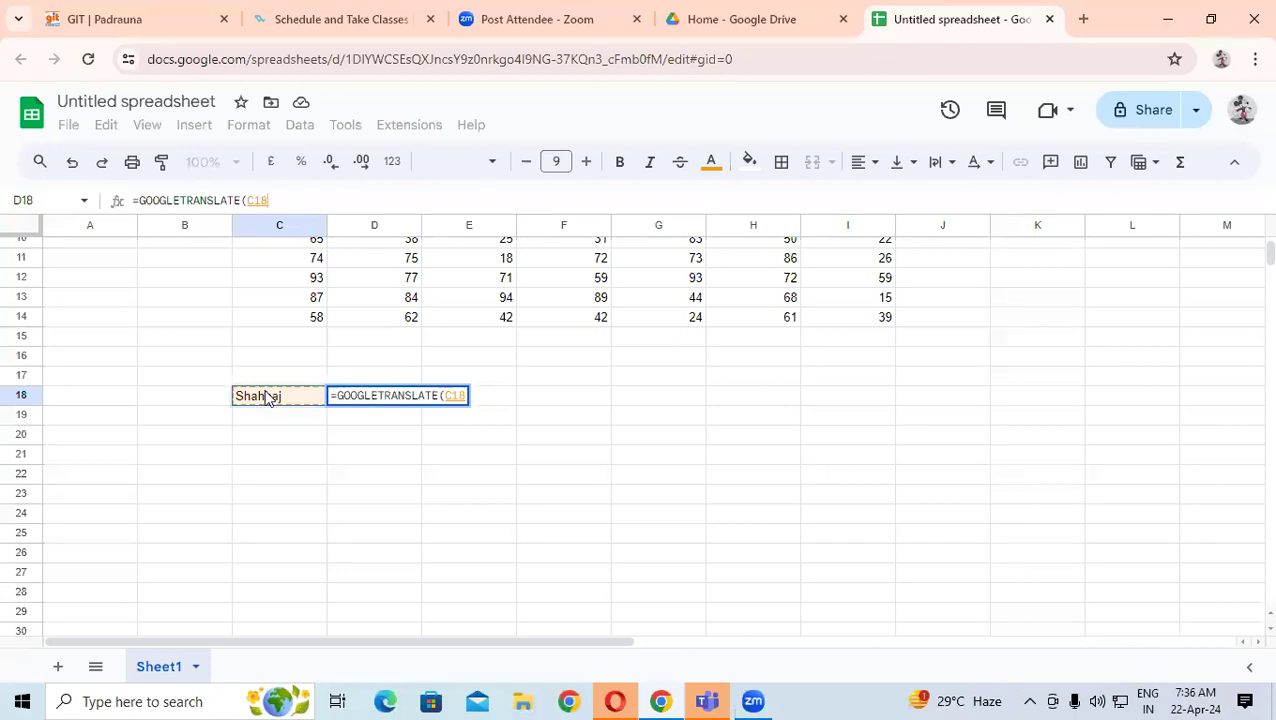
type(",")
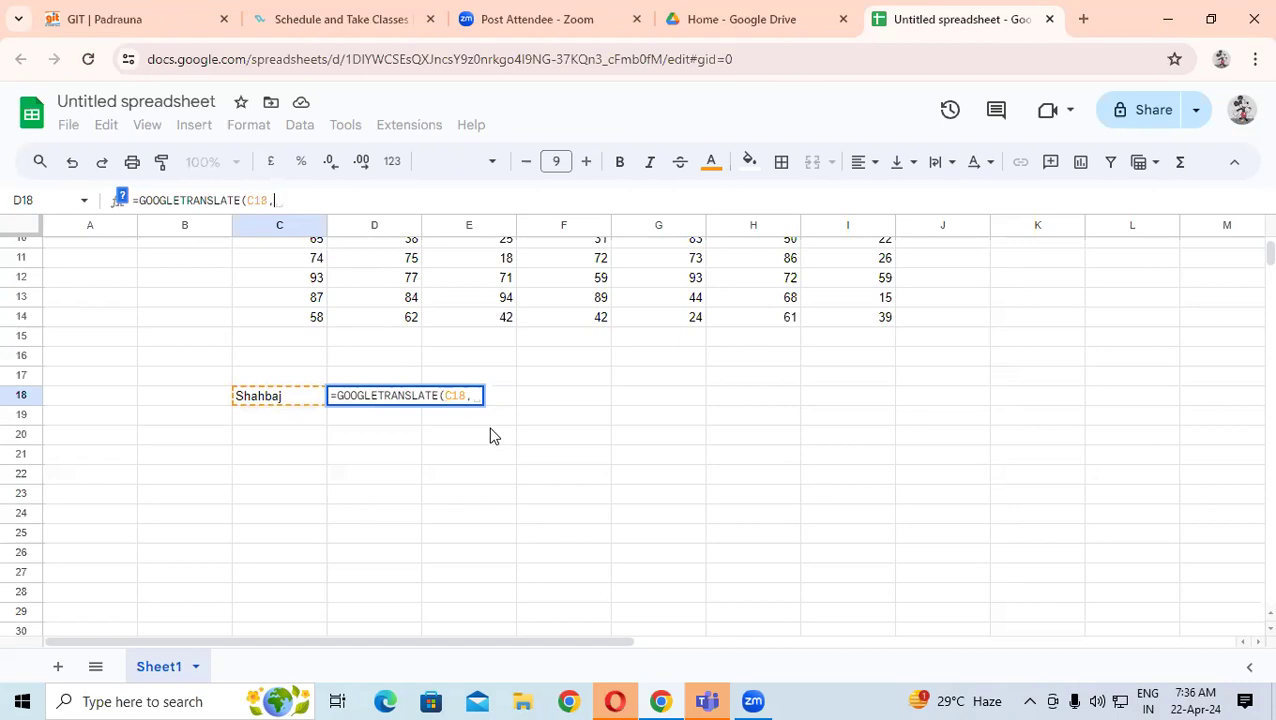
type("e")
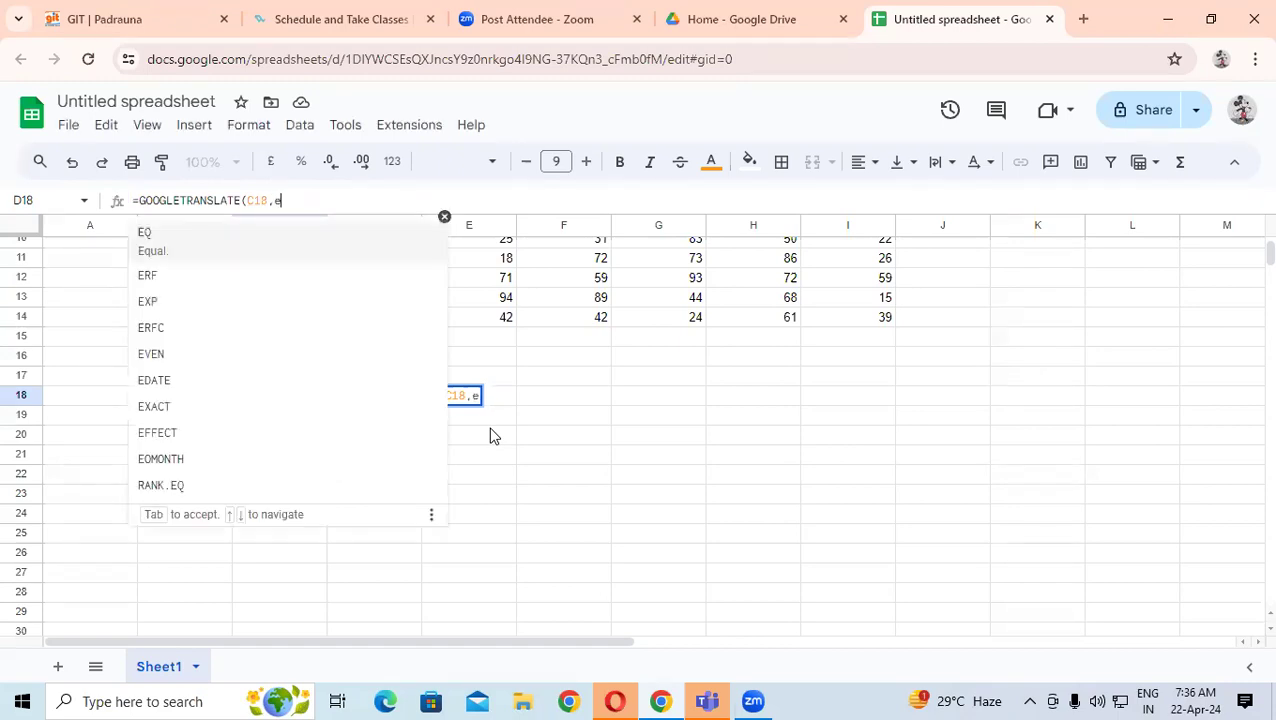
type("n")
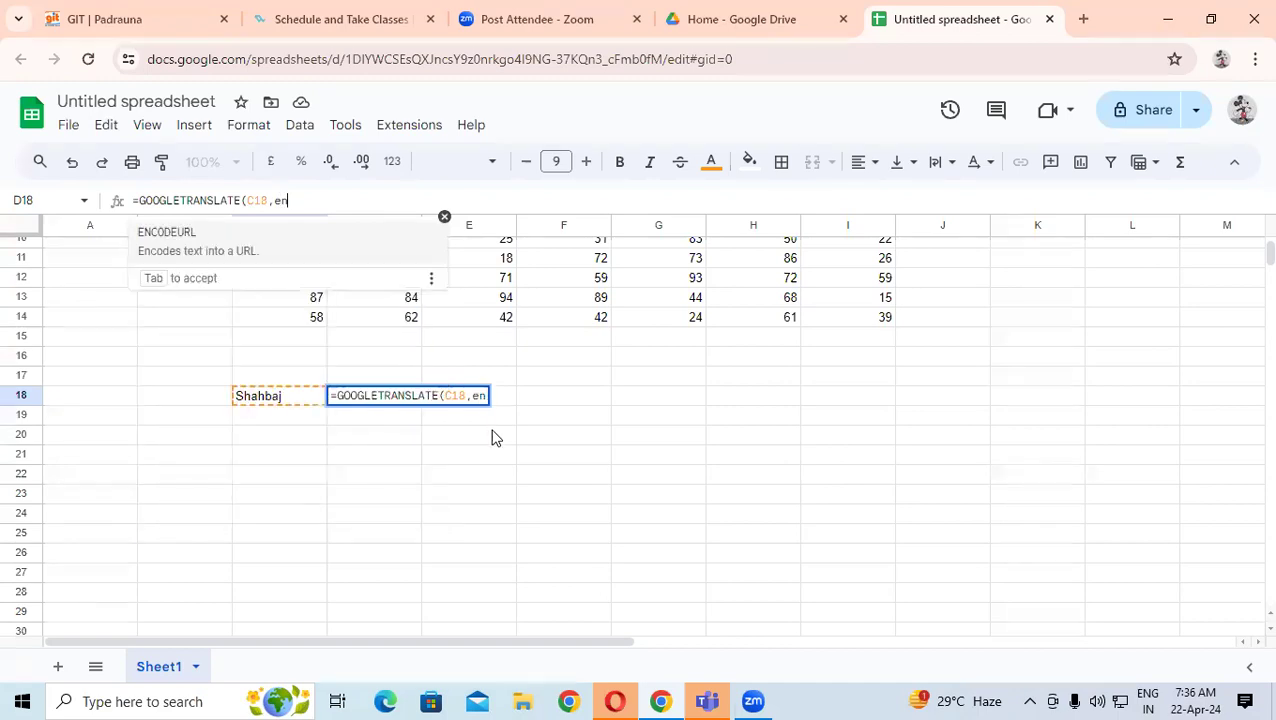
key("Escape")
key("Escape")
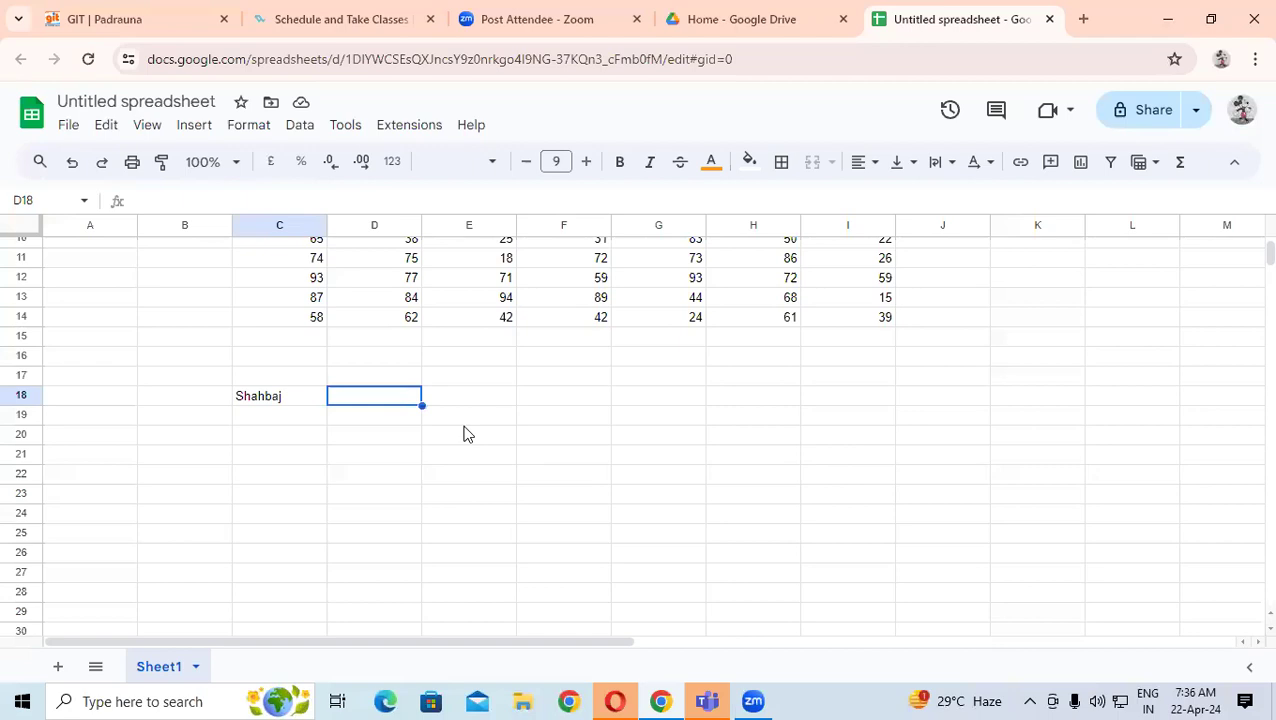
- Enter an empty =GOOGLETRANSLATE() in D18 and reopen it to fix the #N/A error
type("=goo")
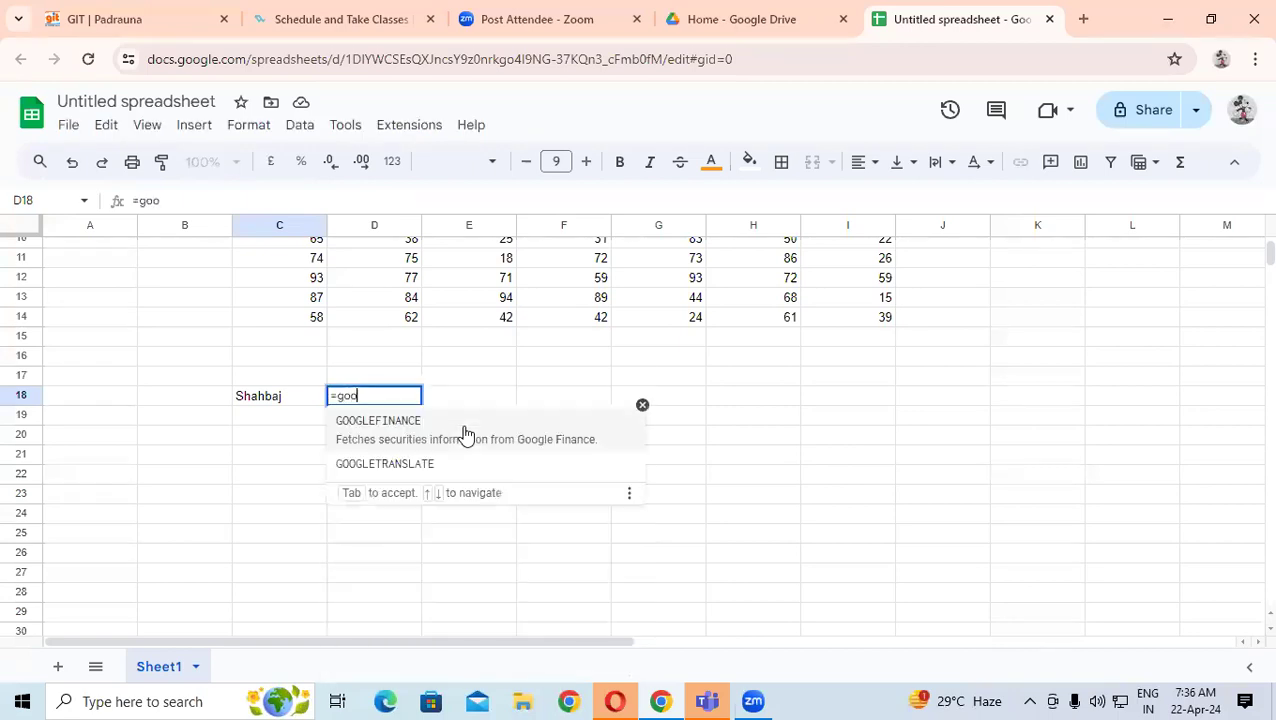
key("Down")
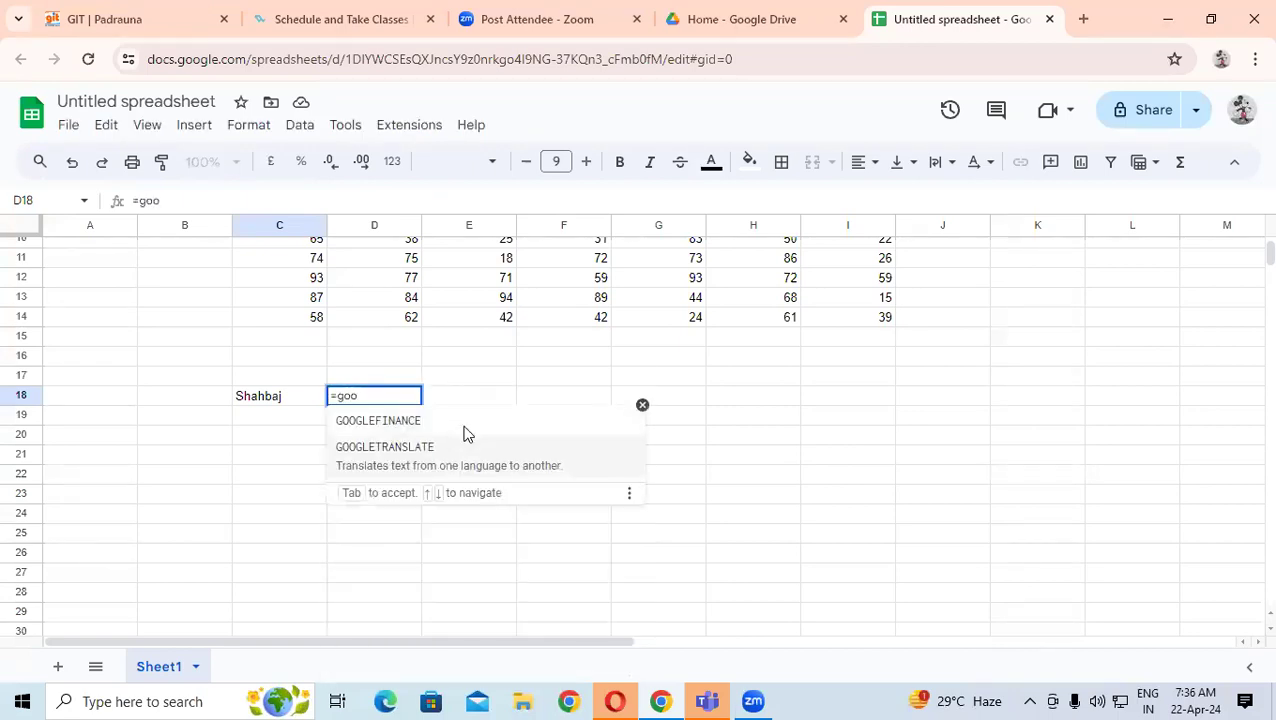
key("Tab")
key("Tab")
key("Tab")
key("Tab")
key("Tab")
key("Tab")
key("Tab")
key("Tab")
key("Tab")
key("Tab")
key("Tab")
key("Tab")
key("Tab")
key("Tab")
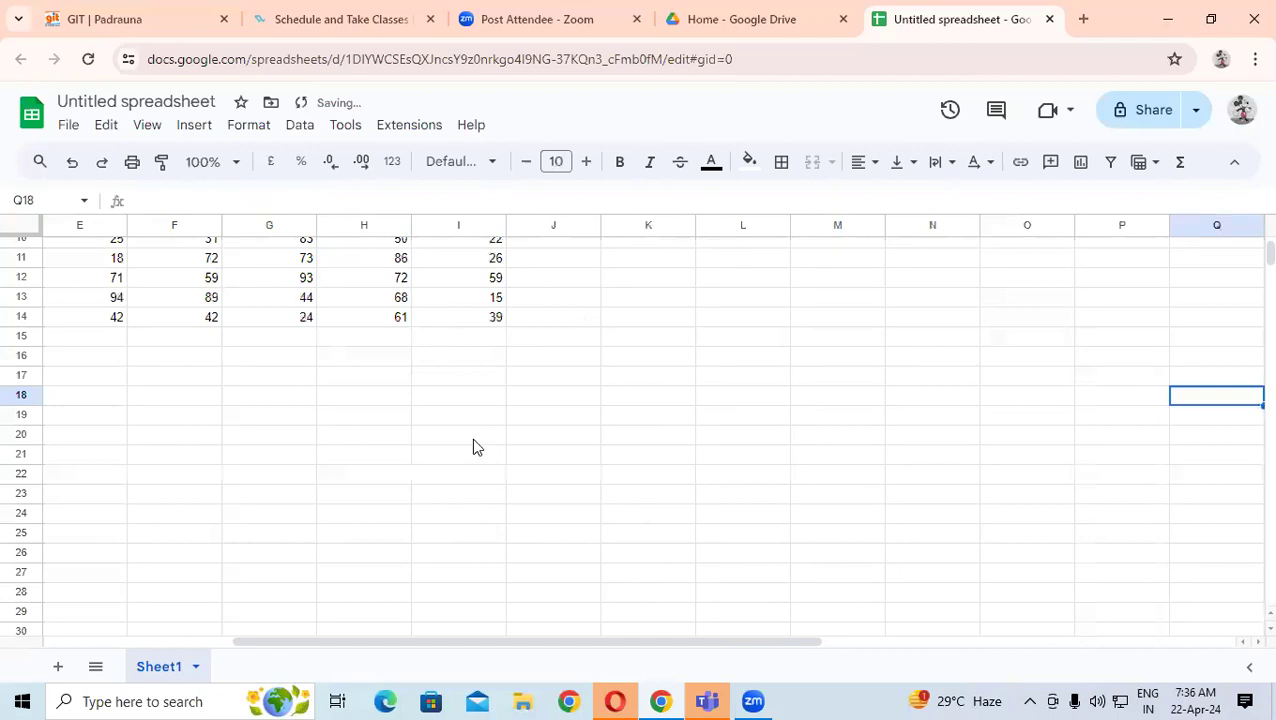
left_click_drag(482, 641, 177, 660)
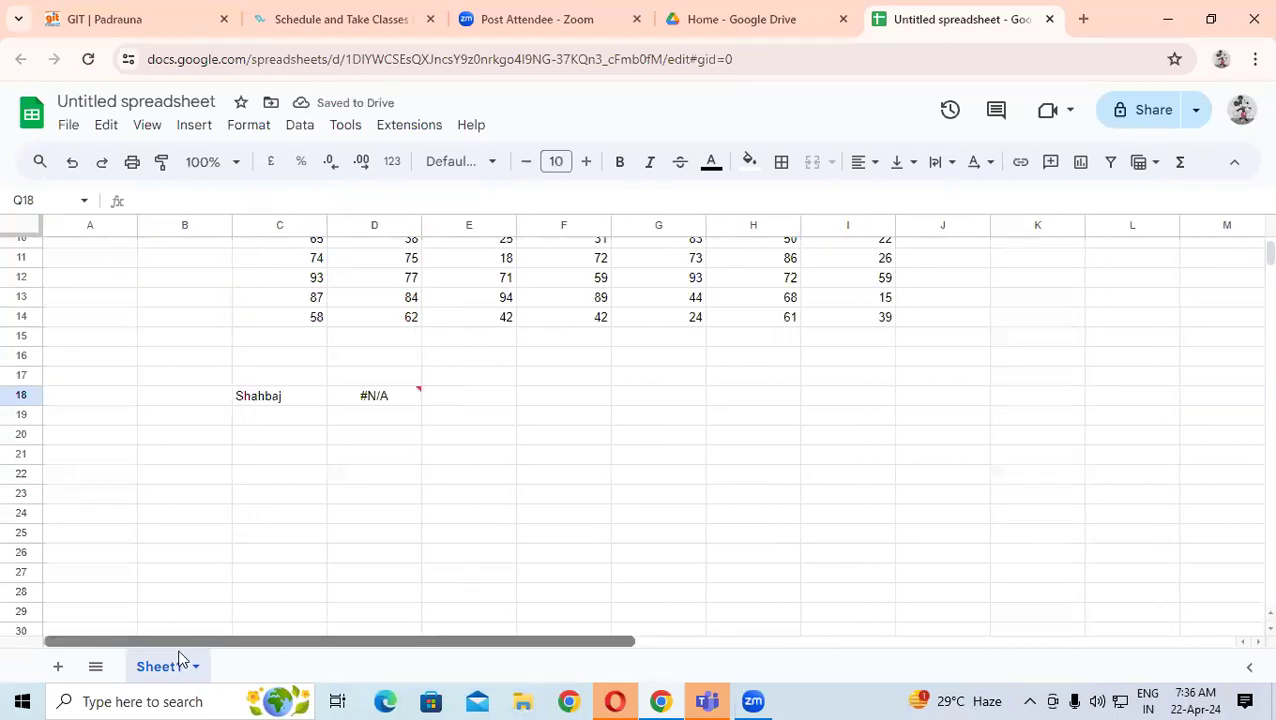
left_click(384, 393)
key("Return")
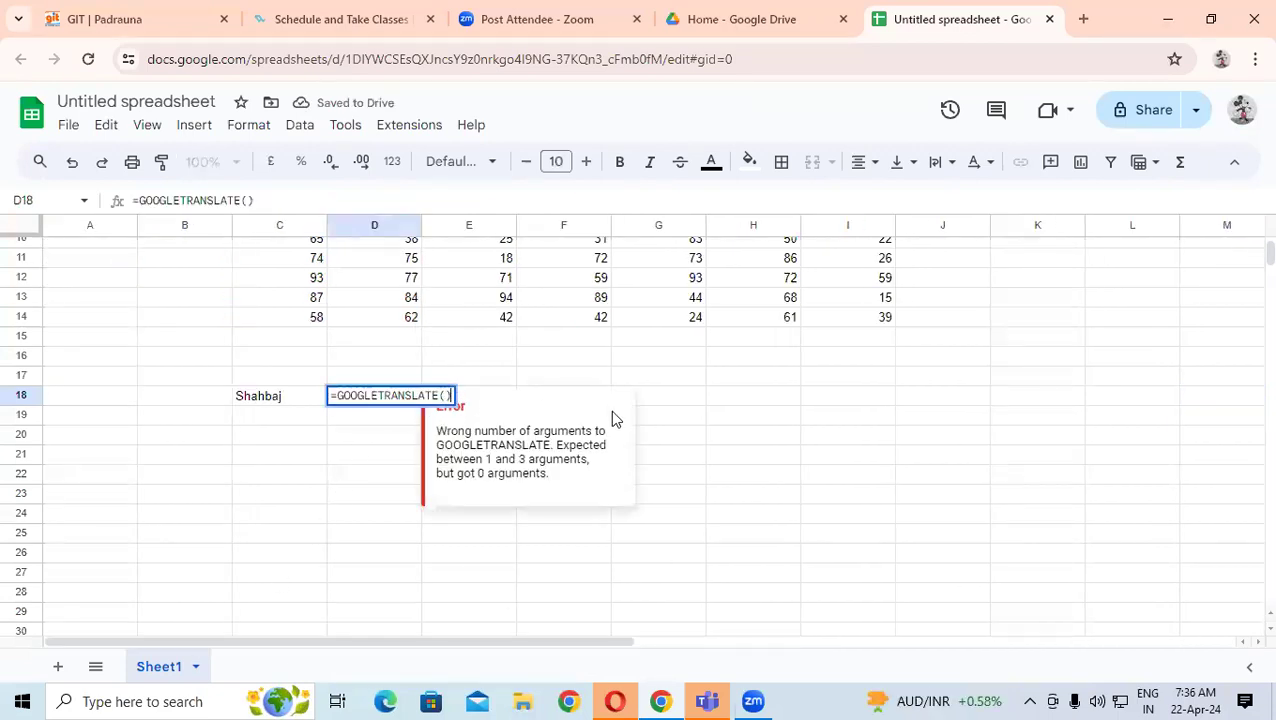
- Complete D18 as =GOOGLETRANSLATE(C18,"en","hi") to show the name in Hindi
key("BackSpace")
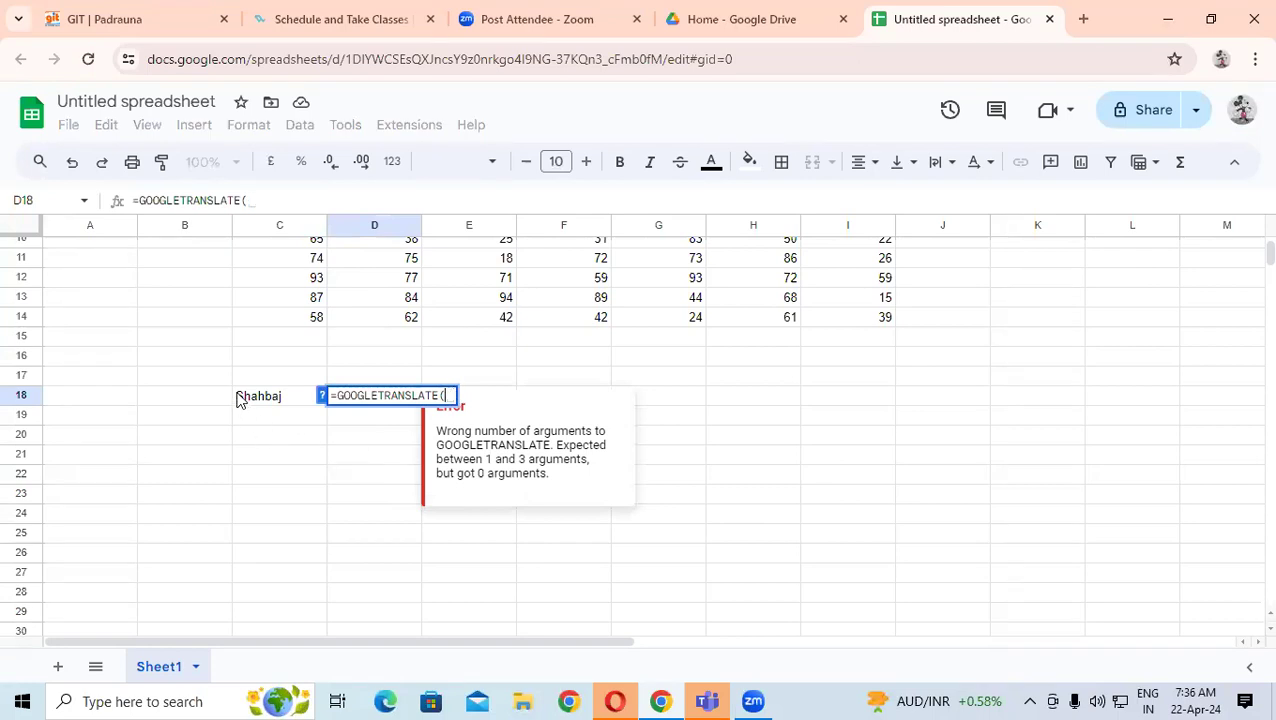
left_click(245, 397)
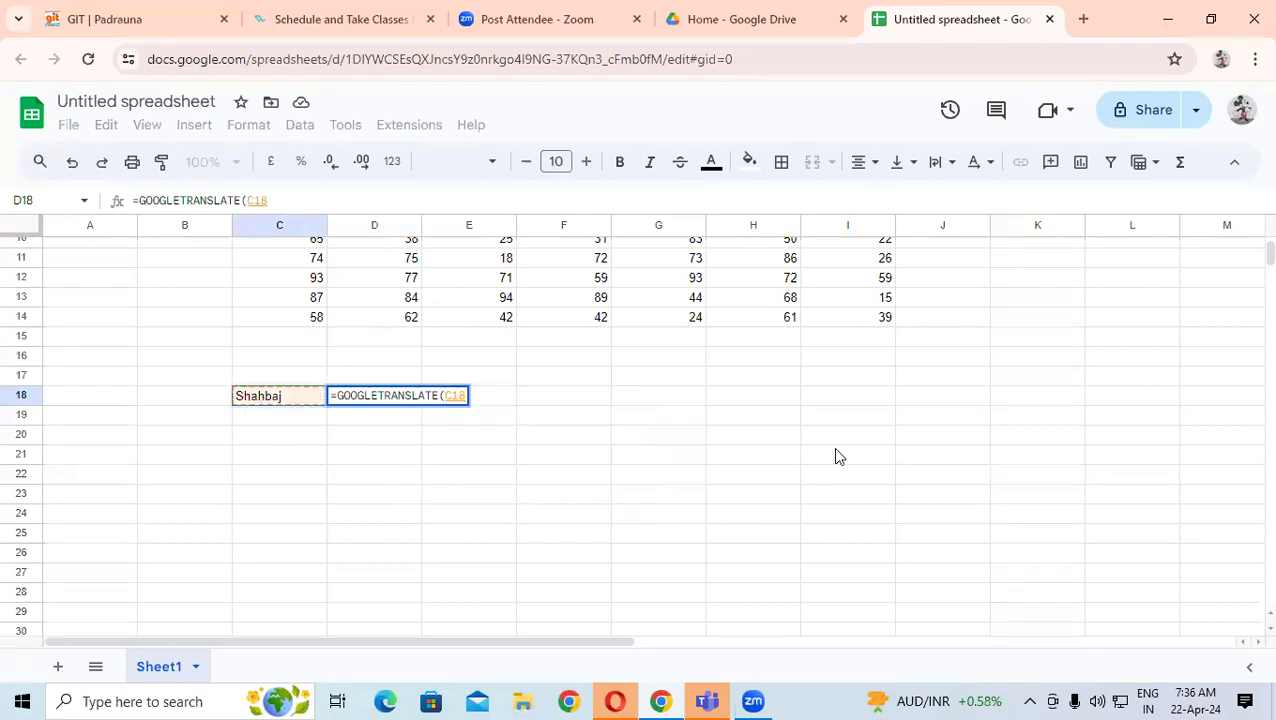
type(",")
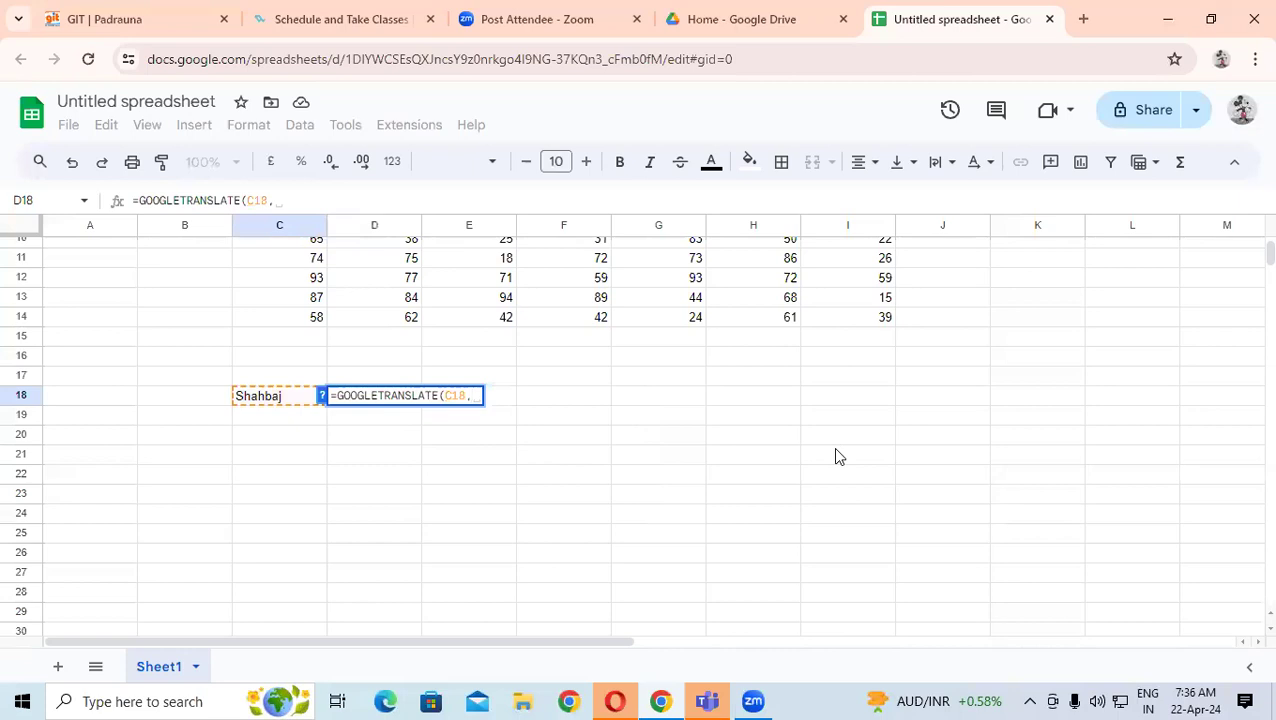
type("e")
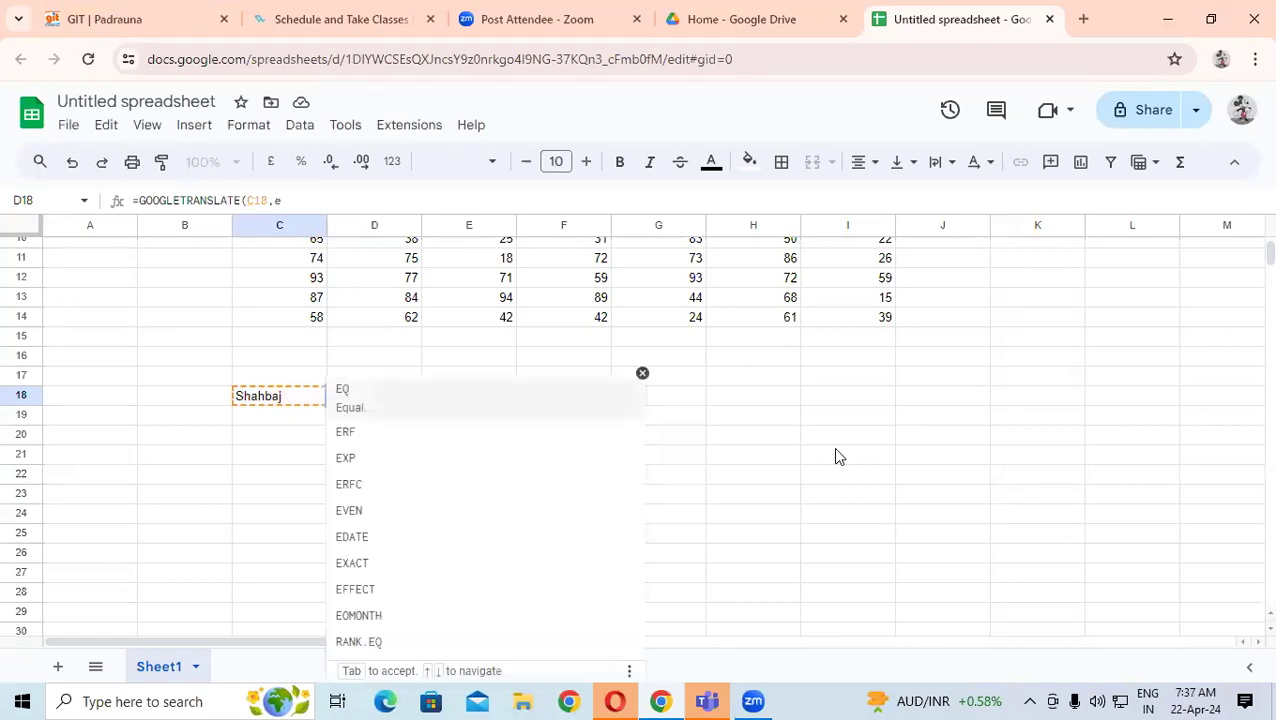
type("n")
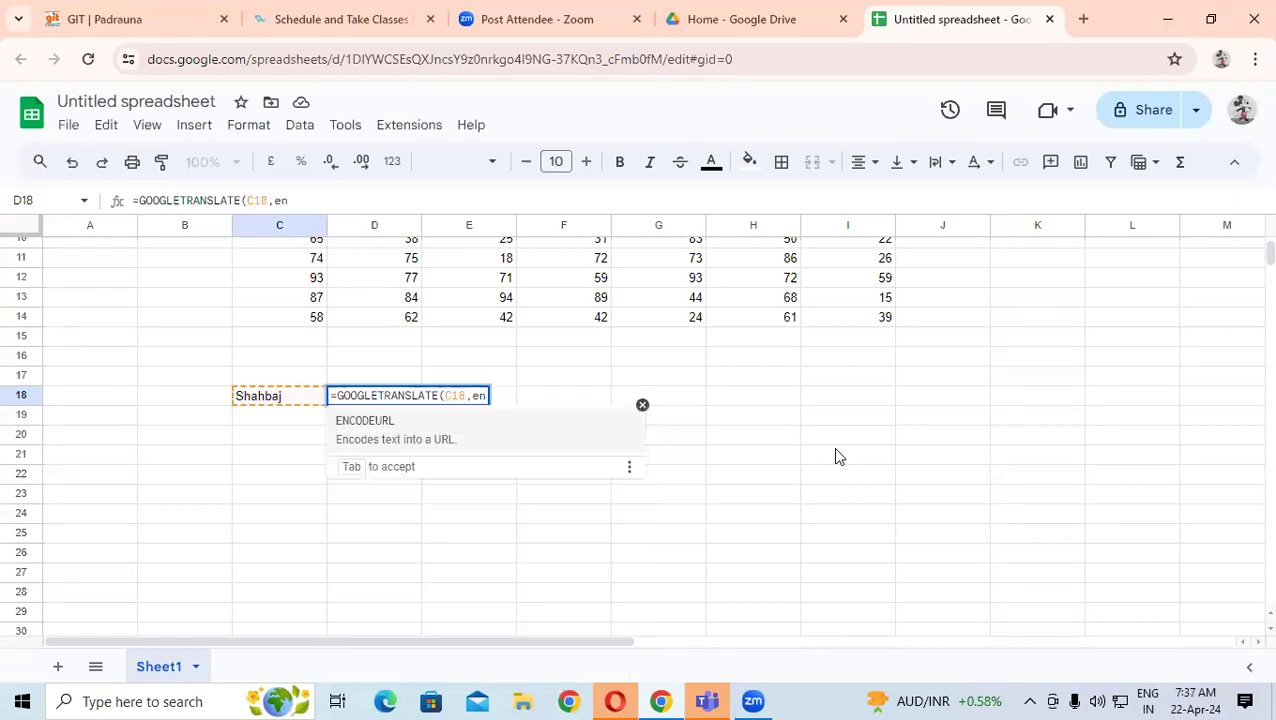
key("BackSpace")
key("BackSpace")
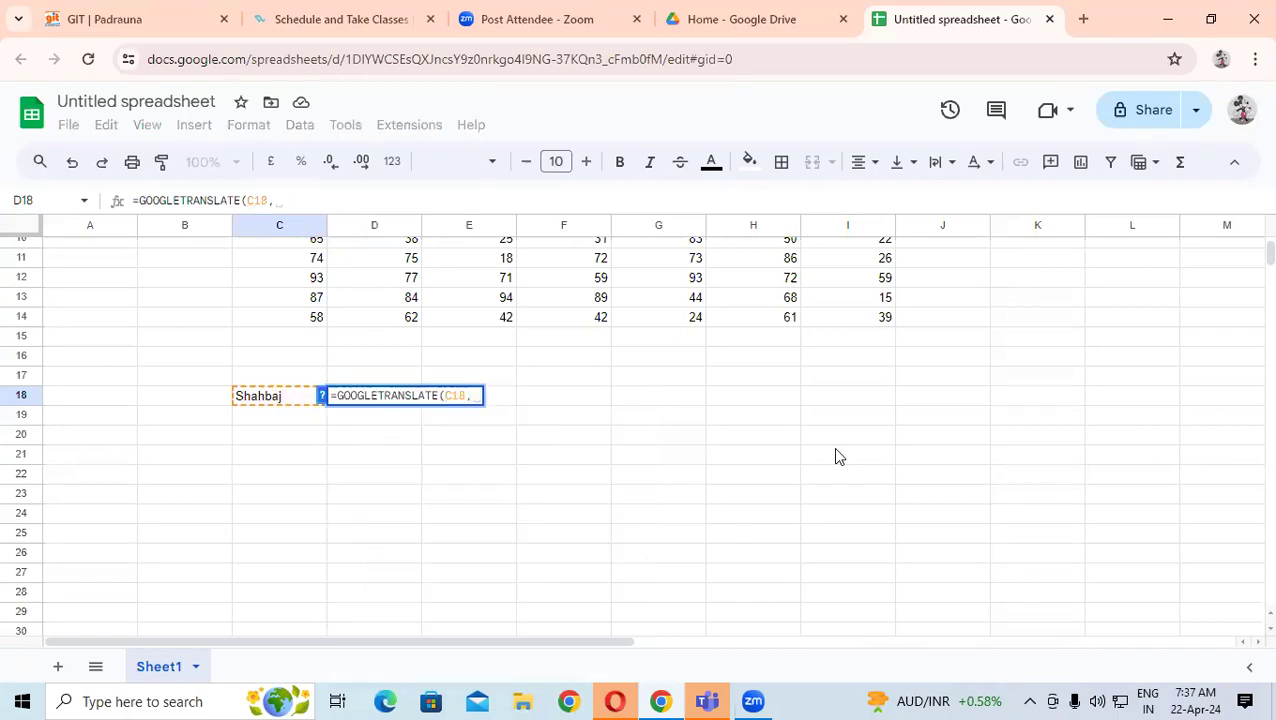
type("\"e")
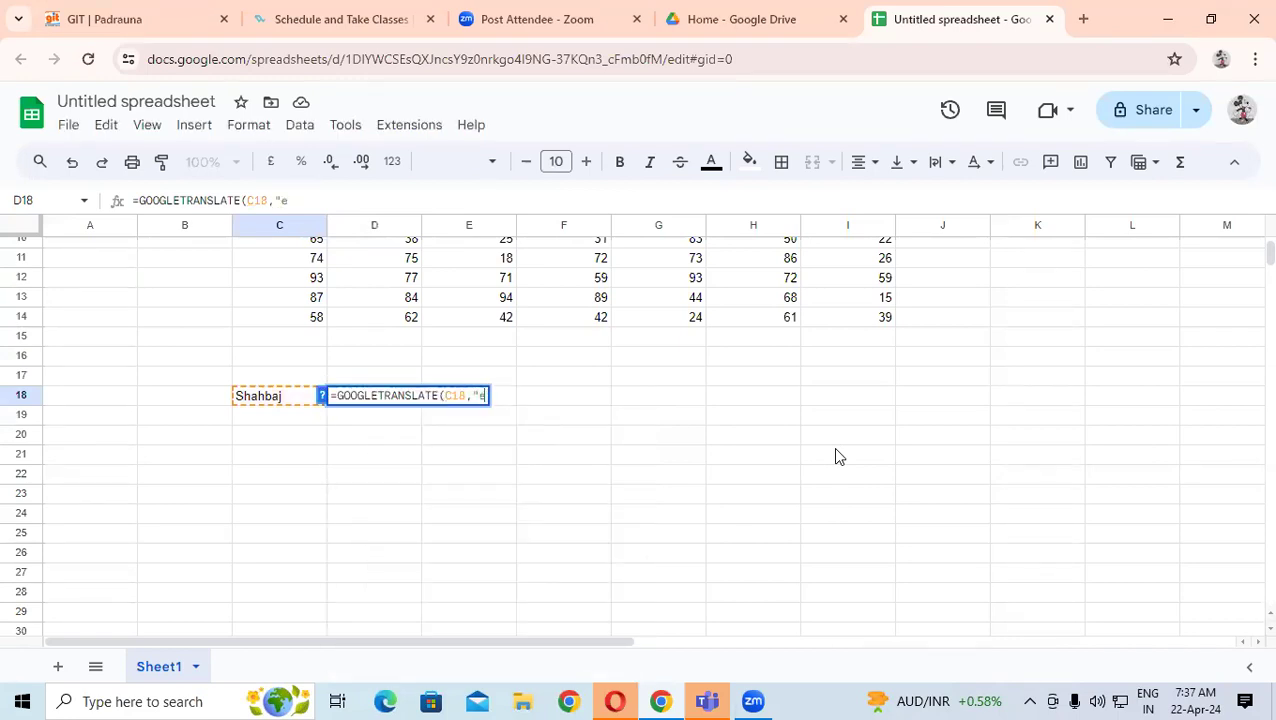
type("n")
type("\"")
type(",\"")
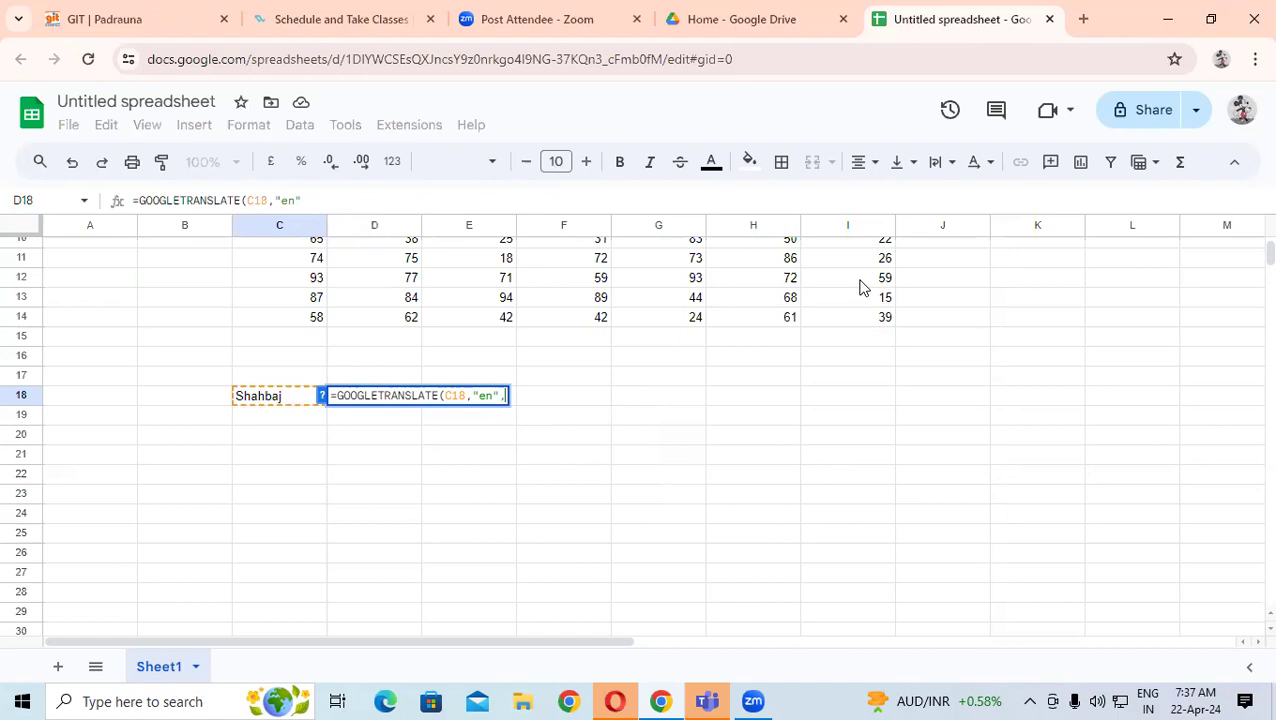
type("hi\"")
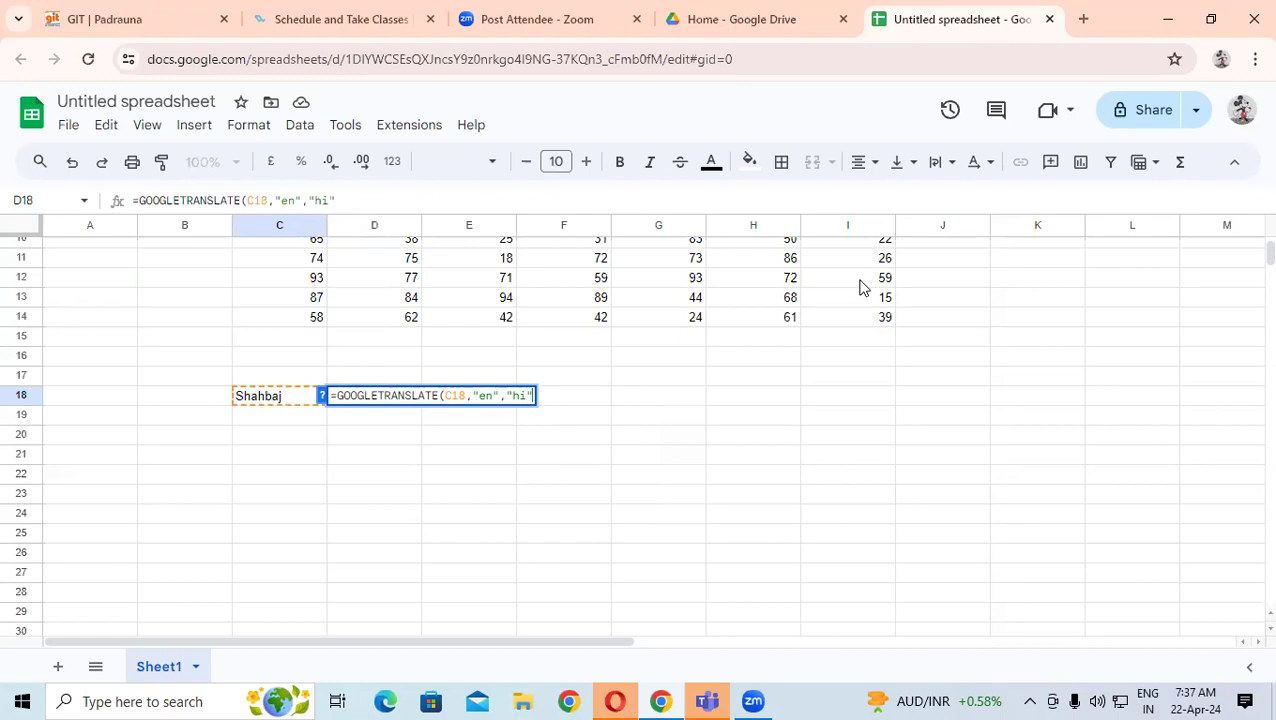
type(")")
key("Return")
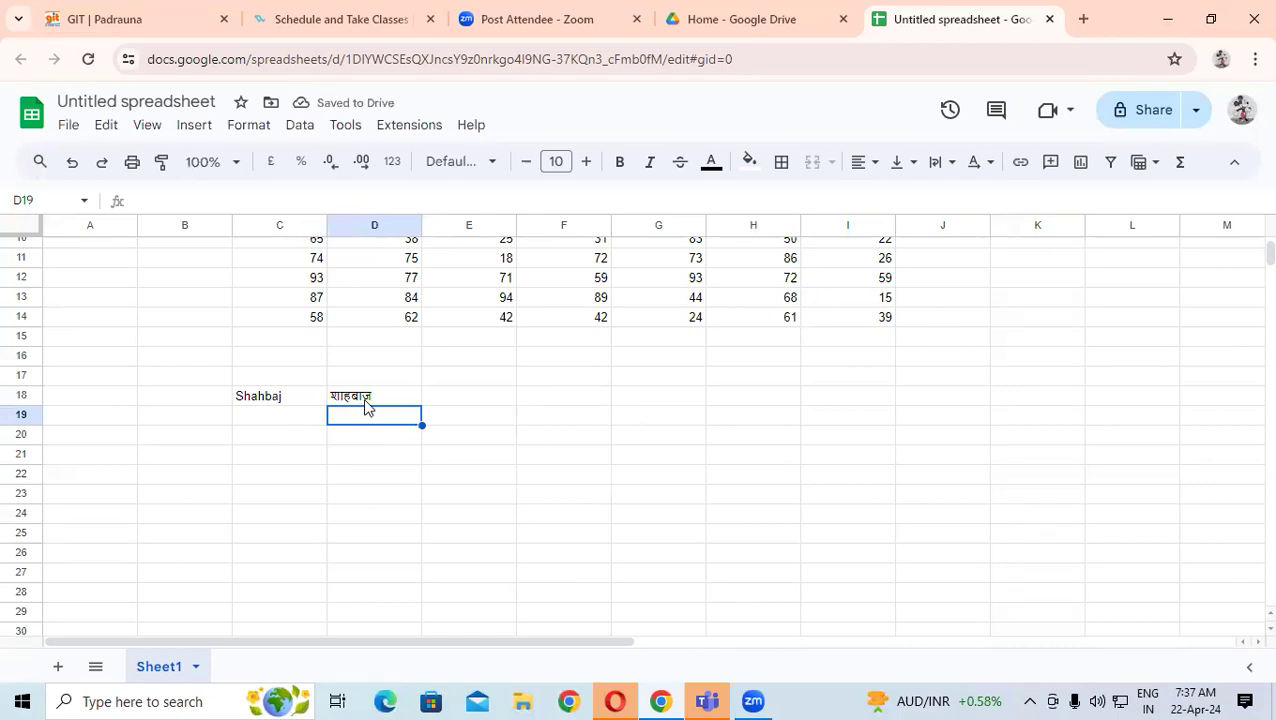
- Type a second name in C19 and start a GOOGLETRANSLATE formula in D19
left_click(262, 418)
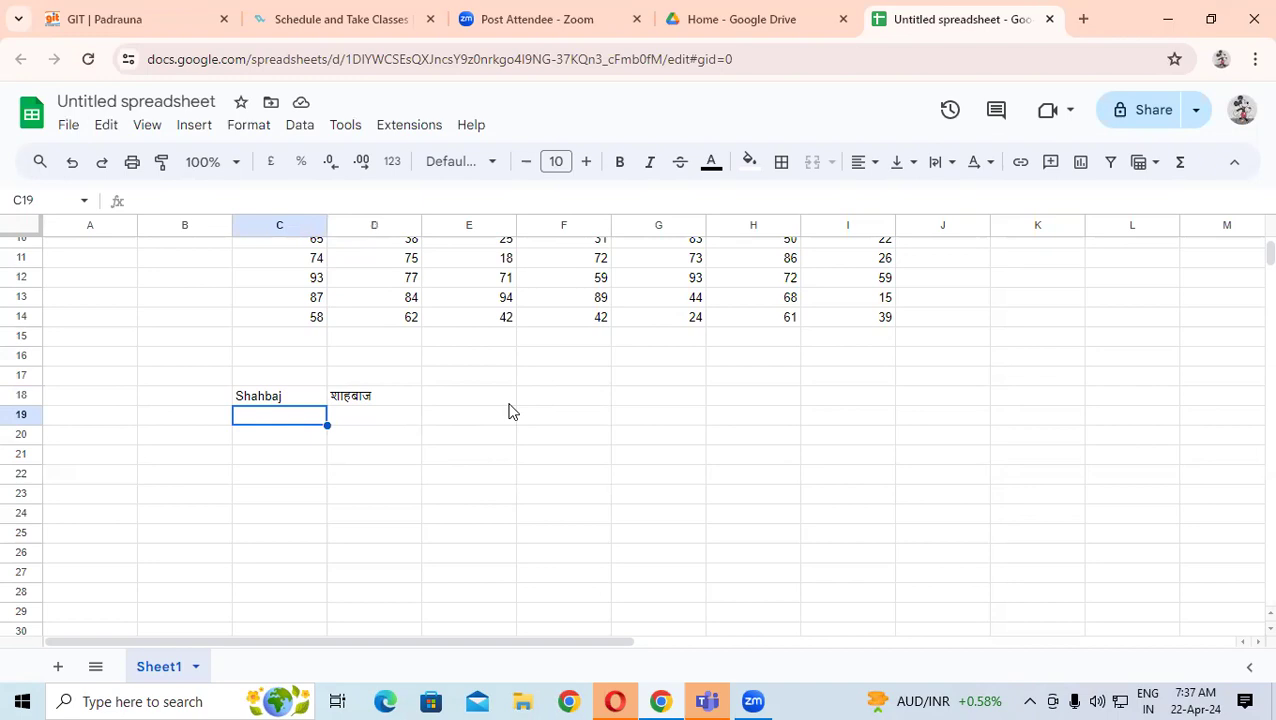
type("Arman")
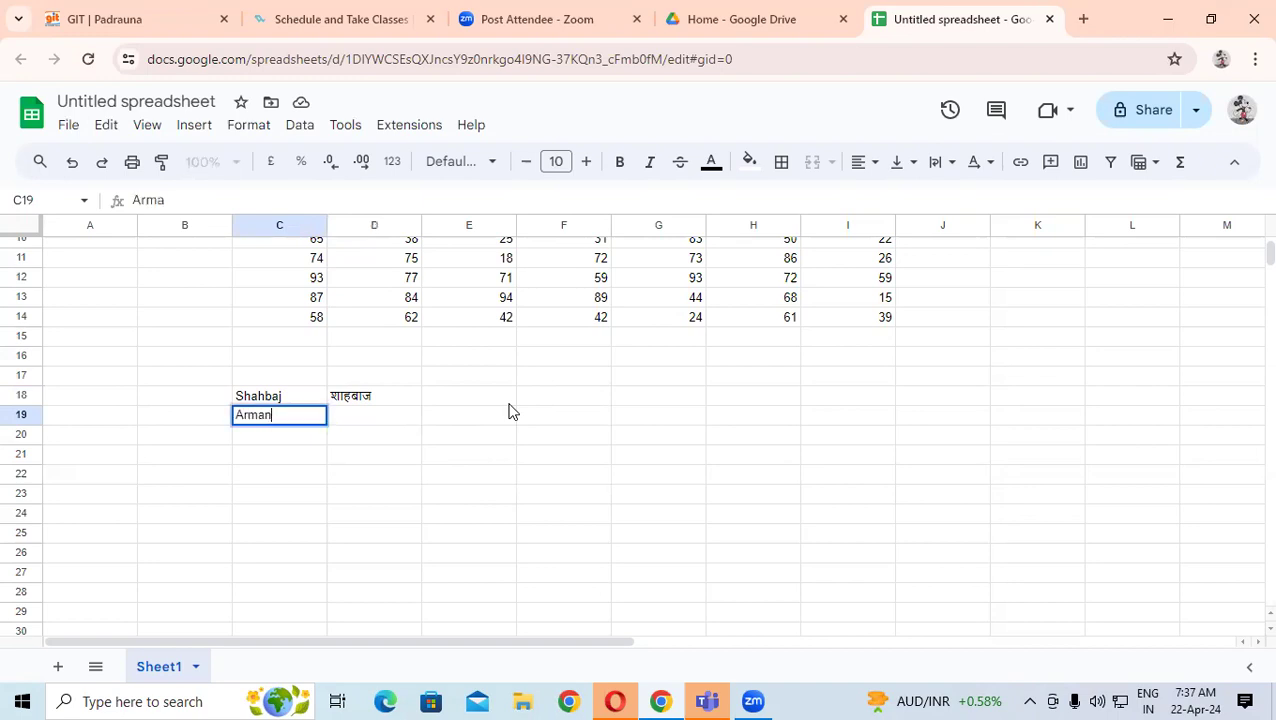
key("Tab")
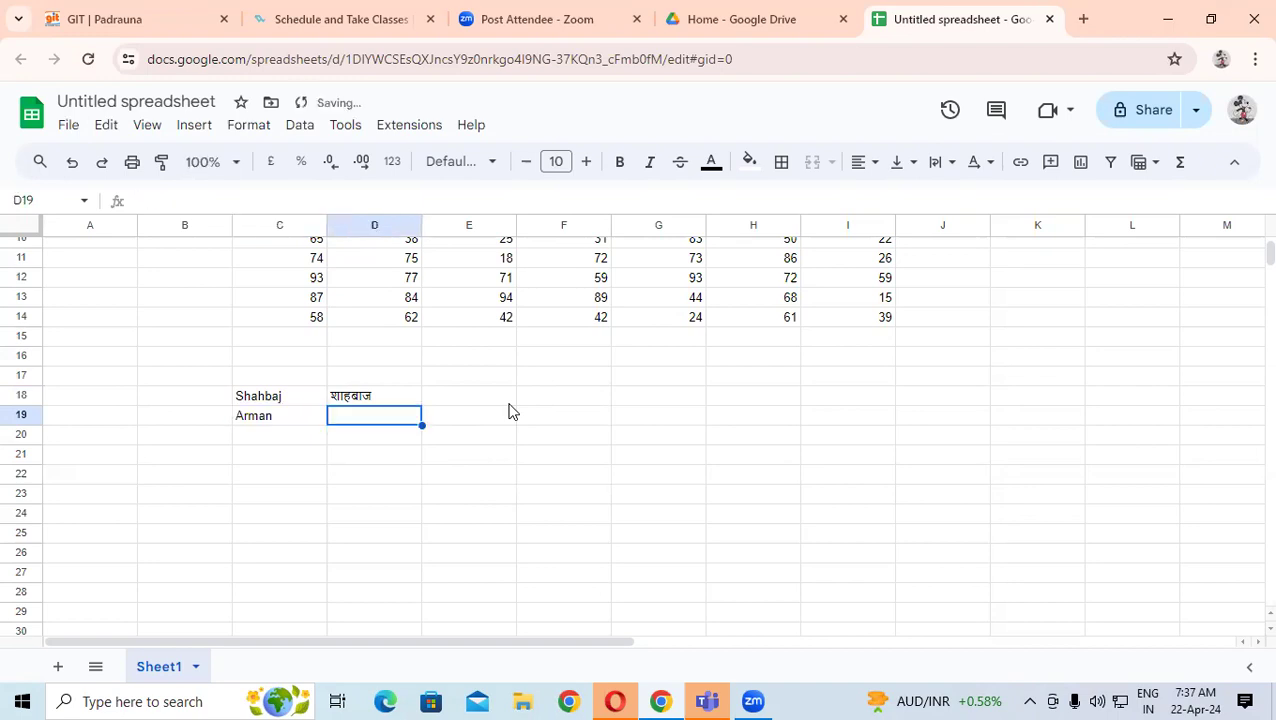
type("=goo")
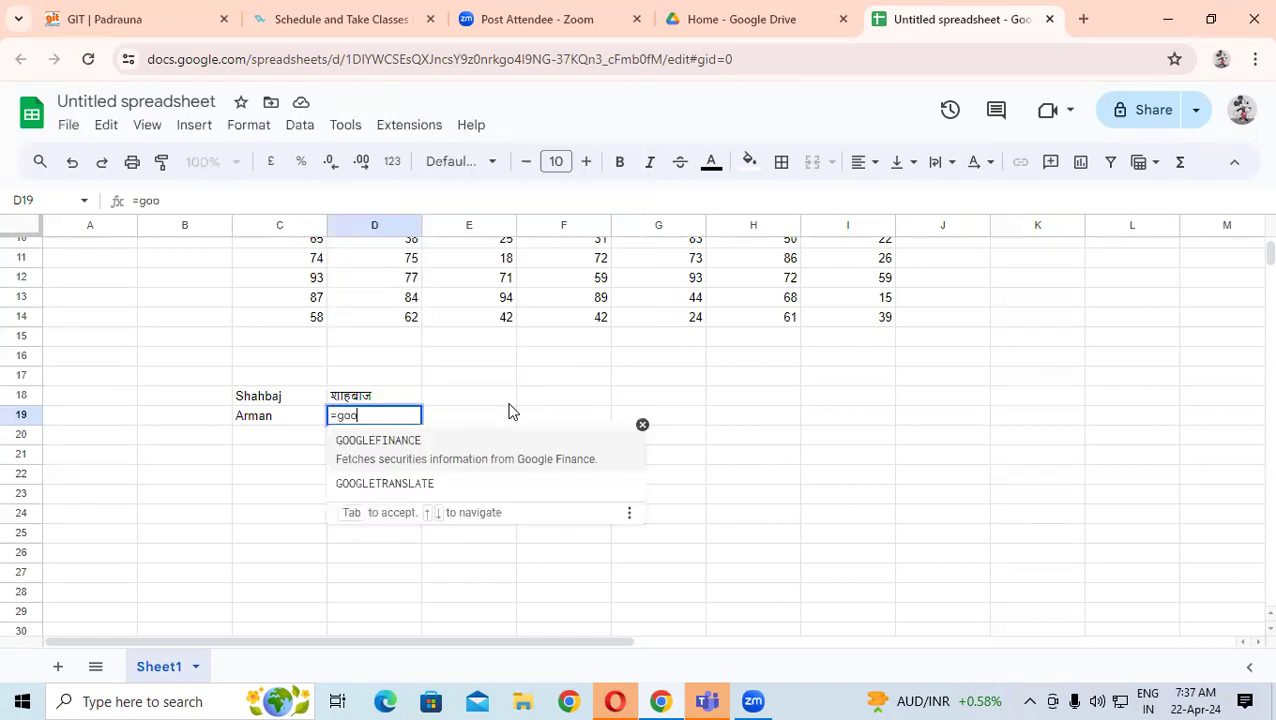
key("Down")
key("Tab")
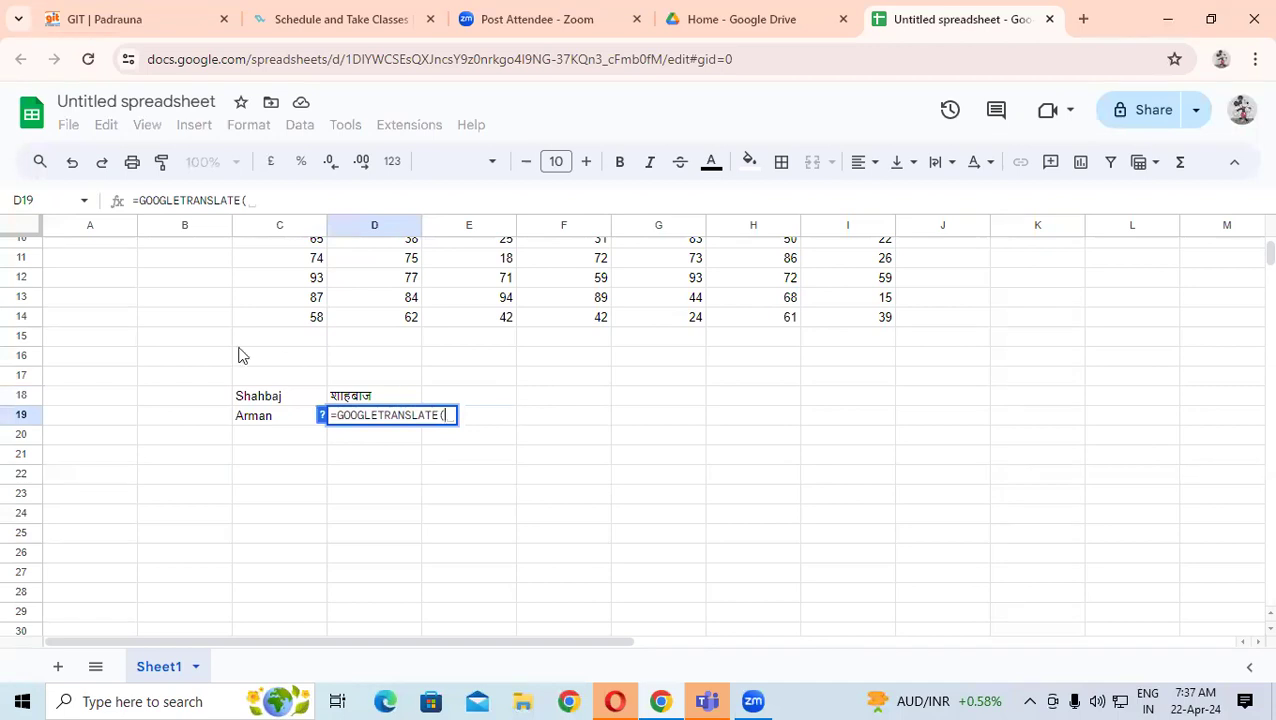
- Complete D19 as =GOOGLETRANSLATE(C19,"en","hi") to show the name in Hindi
left_click(260, 417)
type(",\"")
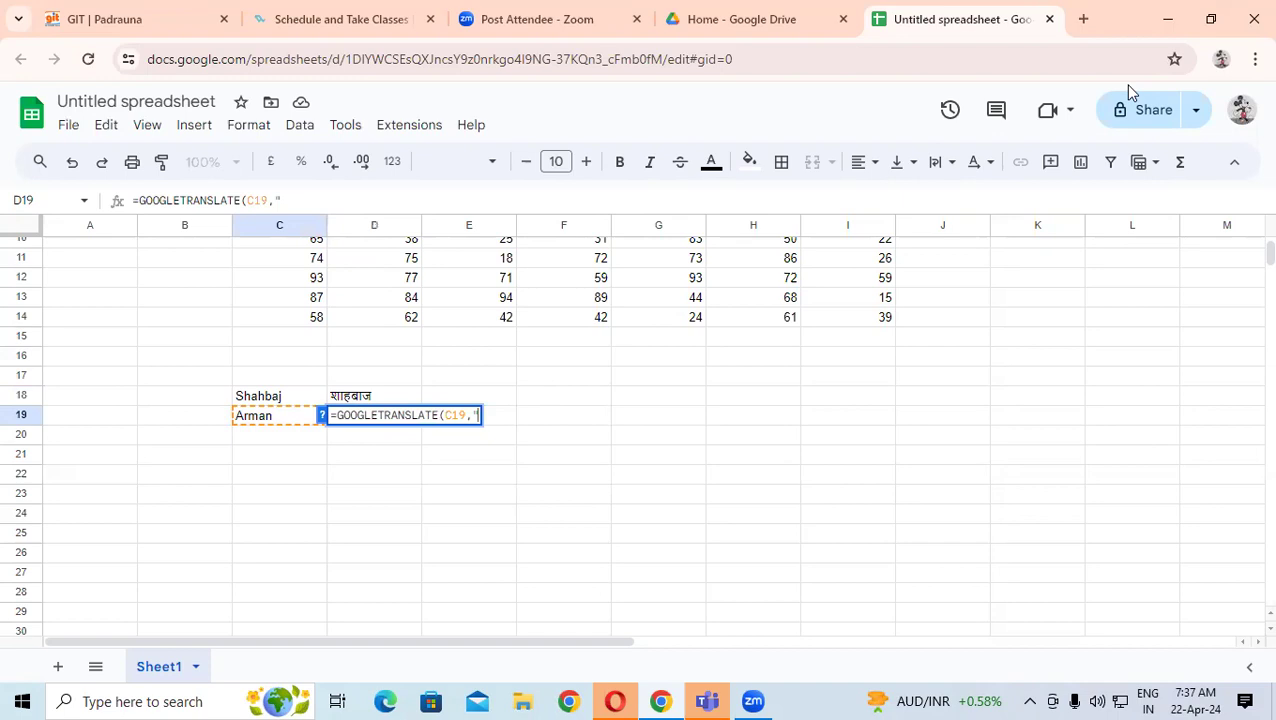
type("en\",")
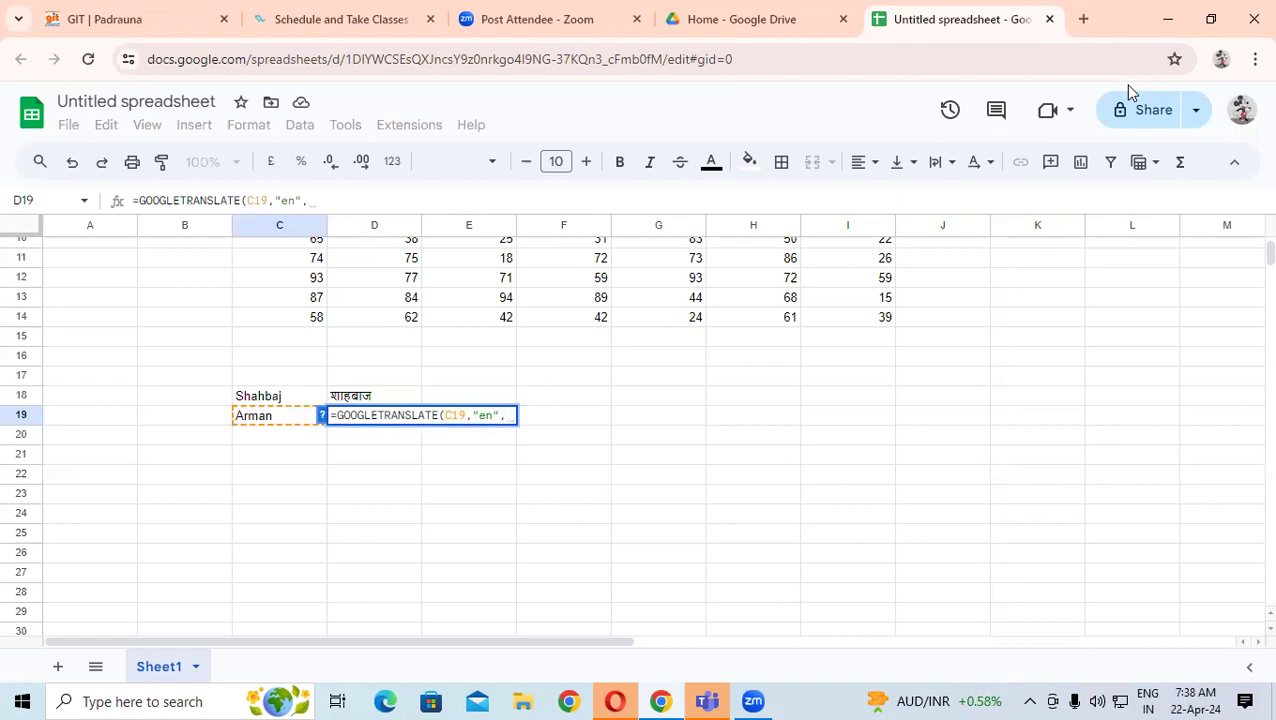
type("\"hi")
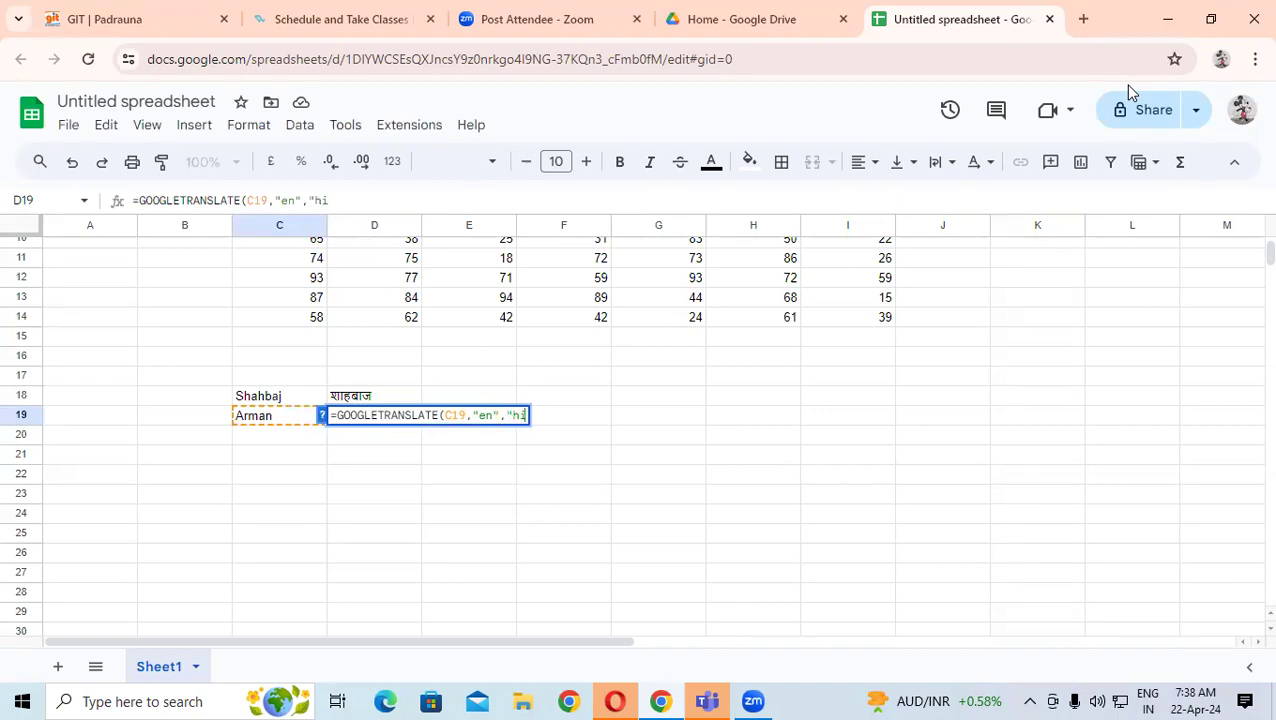
type("\")")
key("Return")
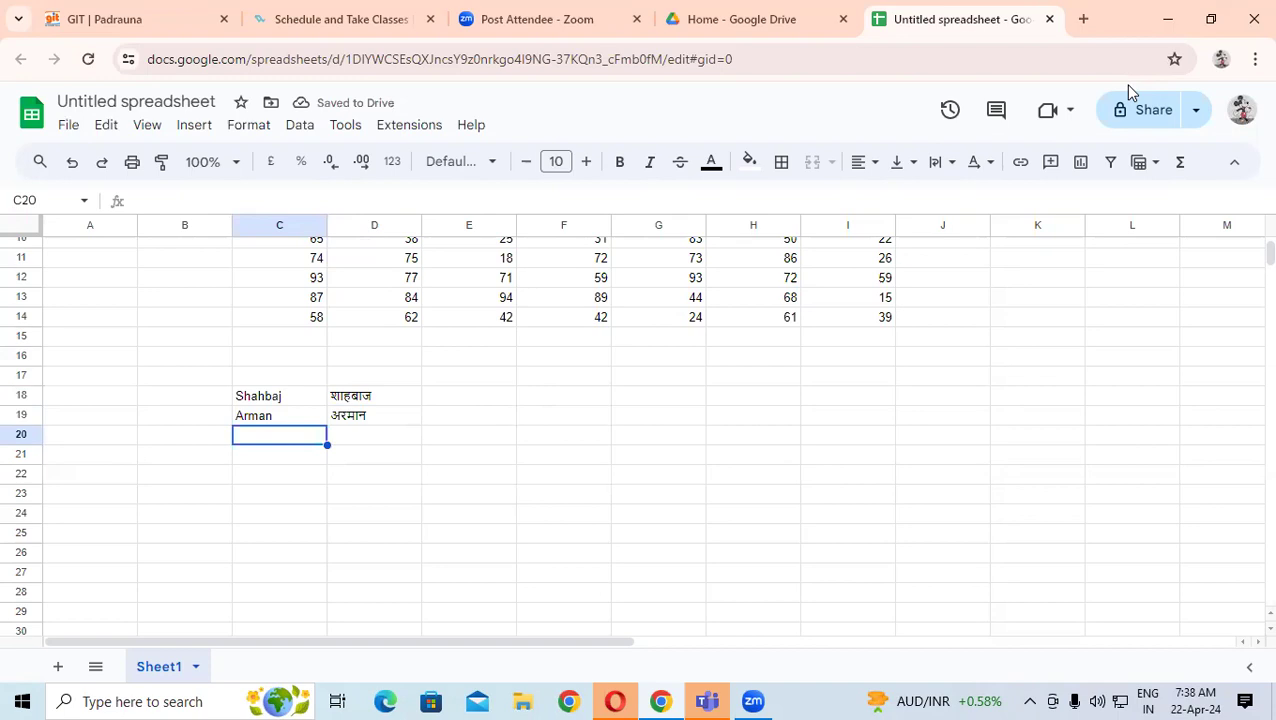
left_click(544, 362)
- Add a drop-down validation rule to F18 with the default Option 1 and Option 2
left_click(550, 392)
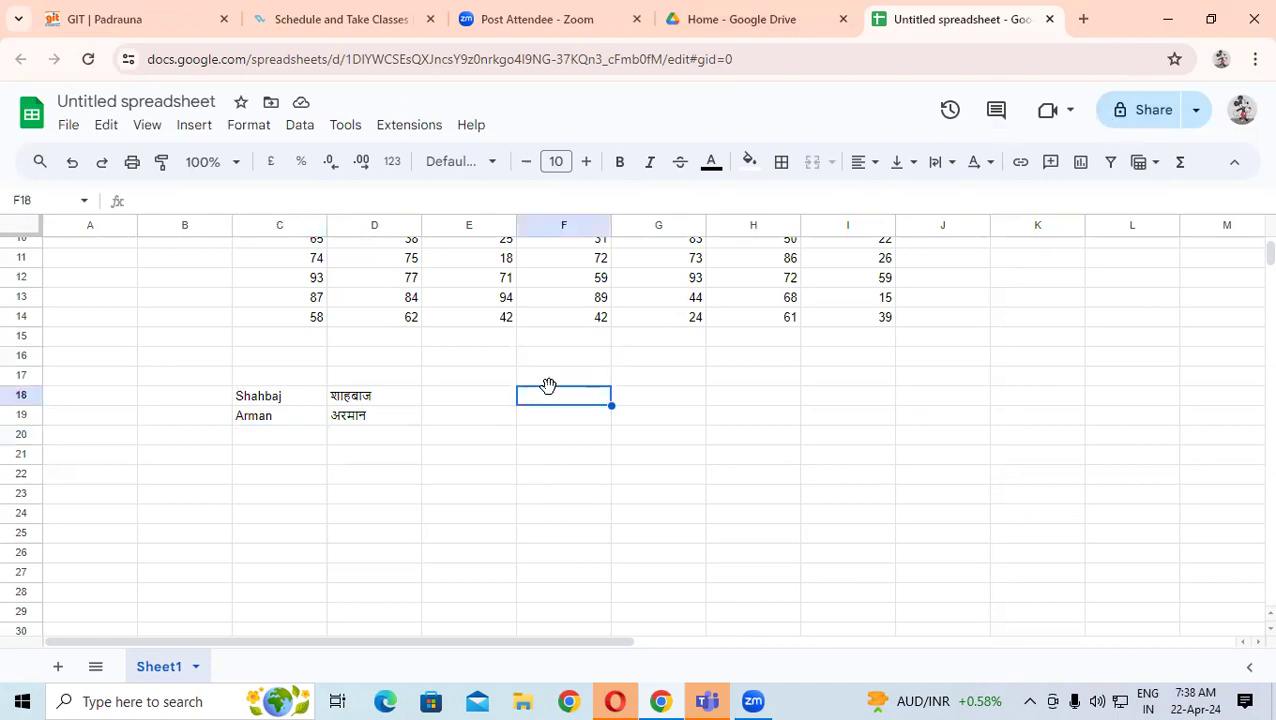
left_click(300, 125)
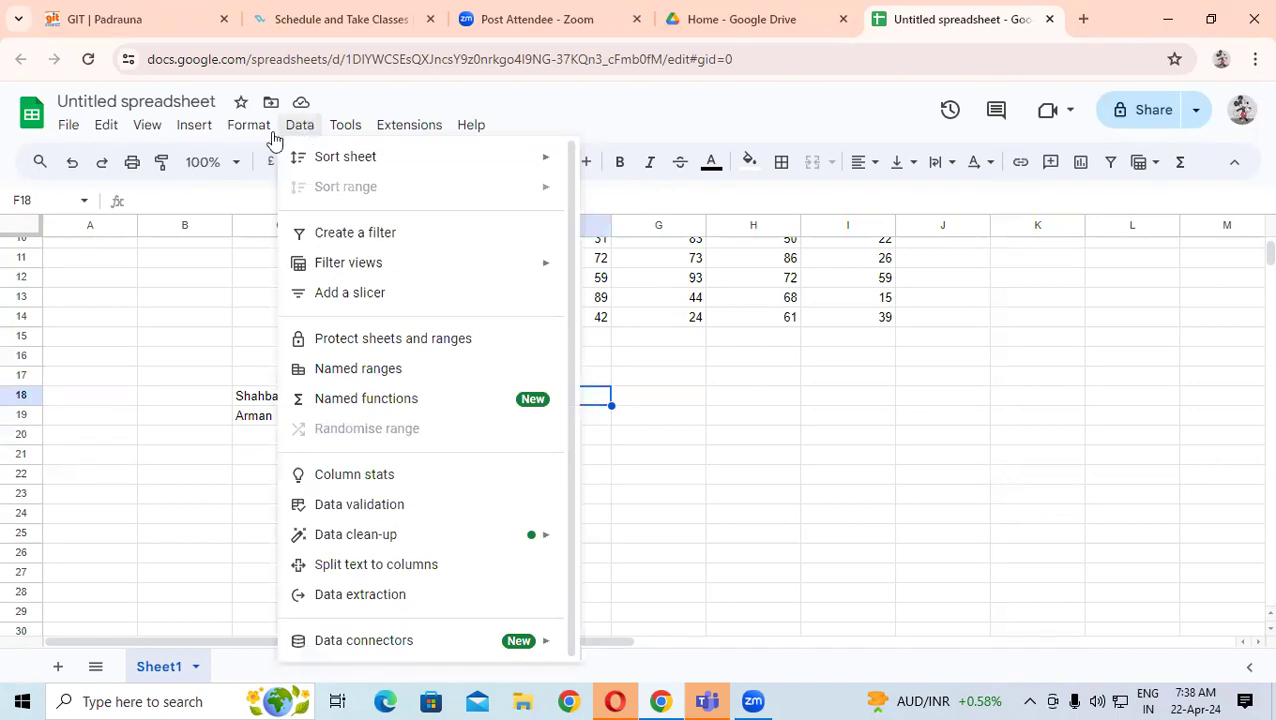
left_click(330, 507)
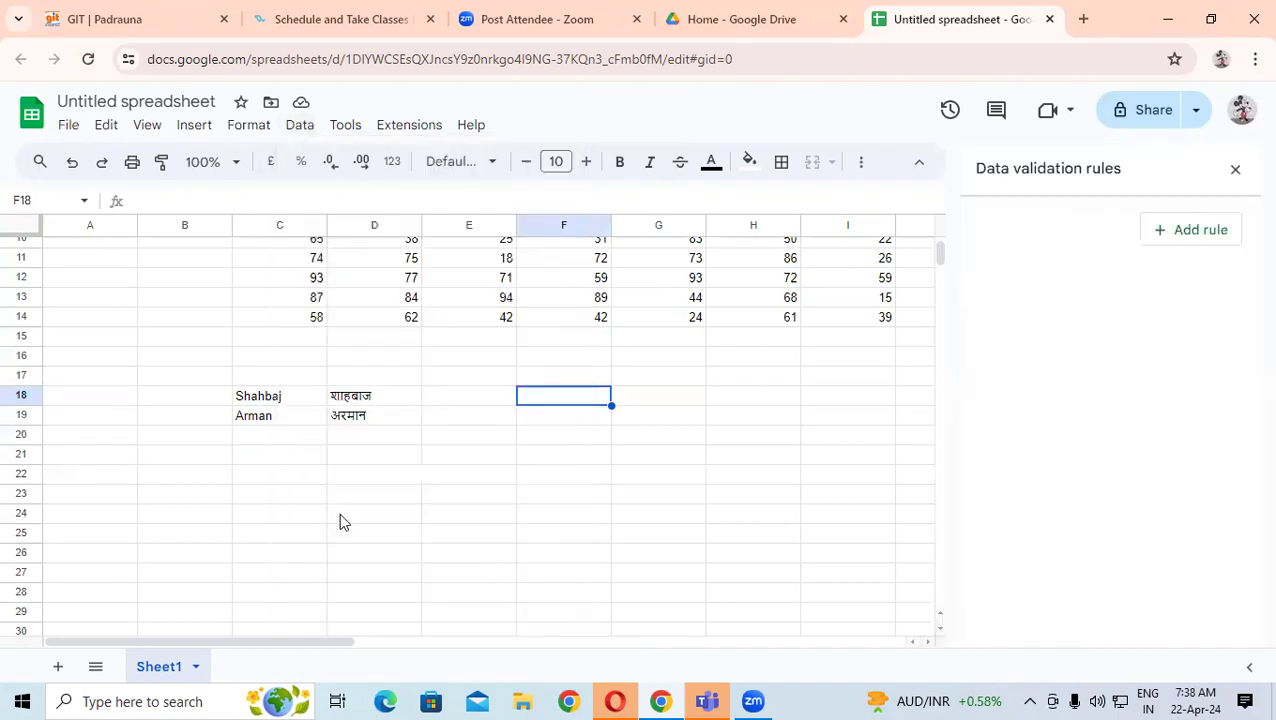
left_click(1180, 242)
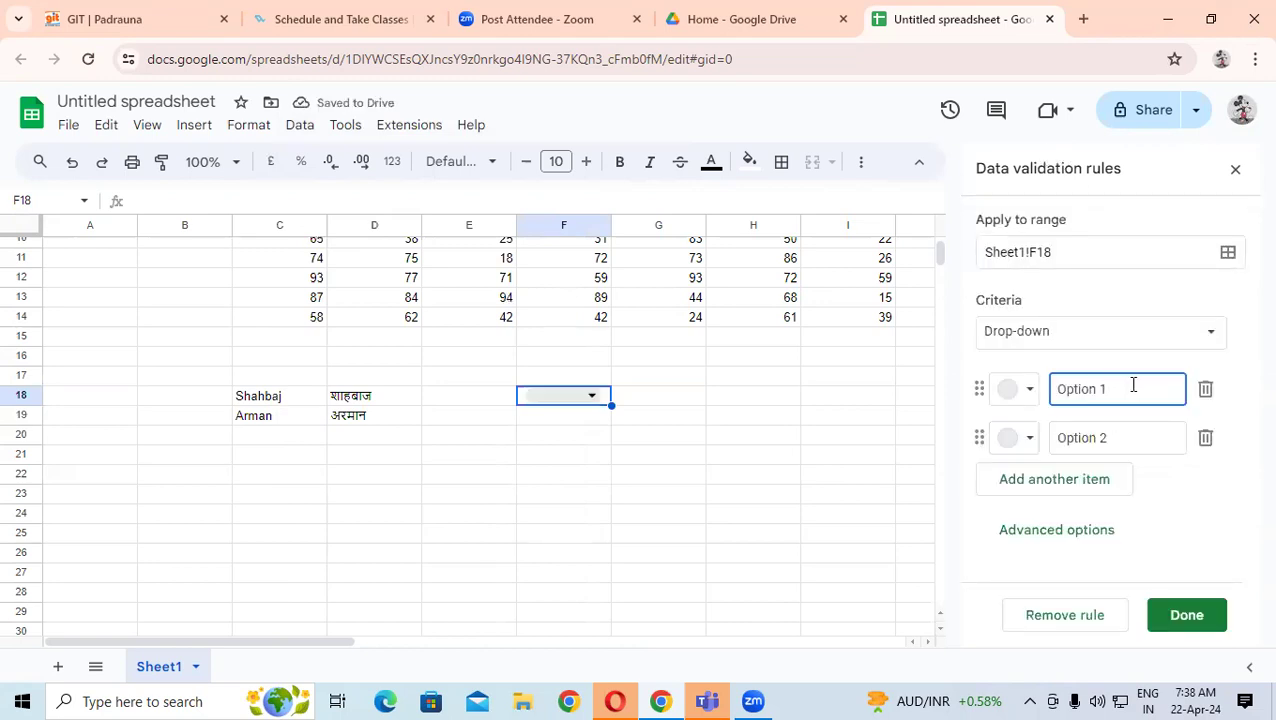
triple_click(1085, 388)
left_click(1113, 437)
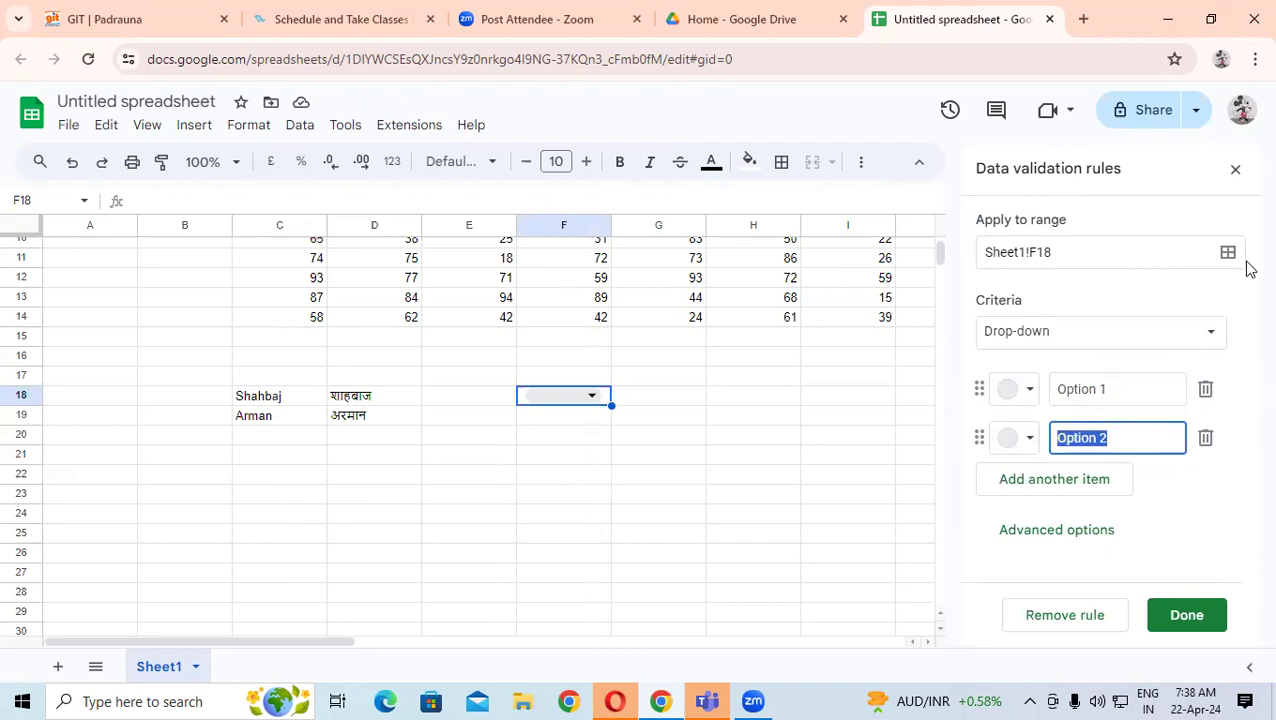
left_click(1231, 176)
left_click(595, 440)
left_click(658, 399)
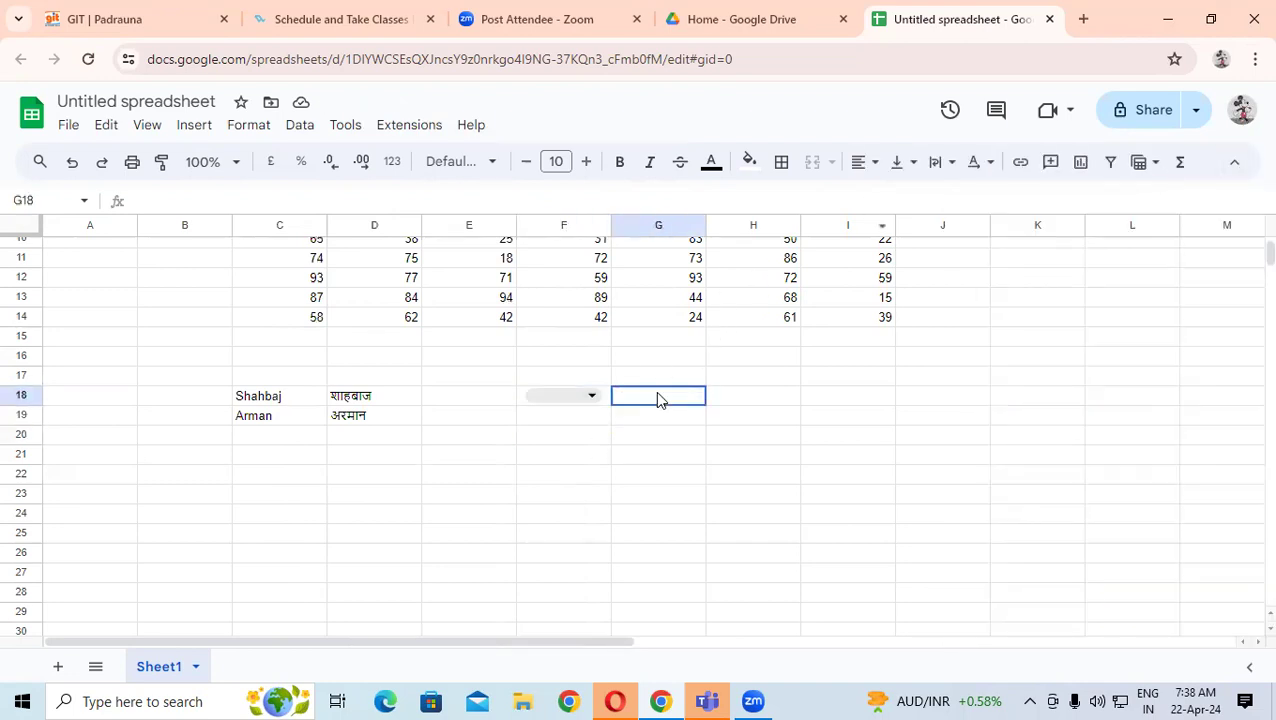
- Create a drop-down rule for G18 with the options DFA, ADFA and DCA
left_click(184, 130)
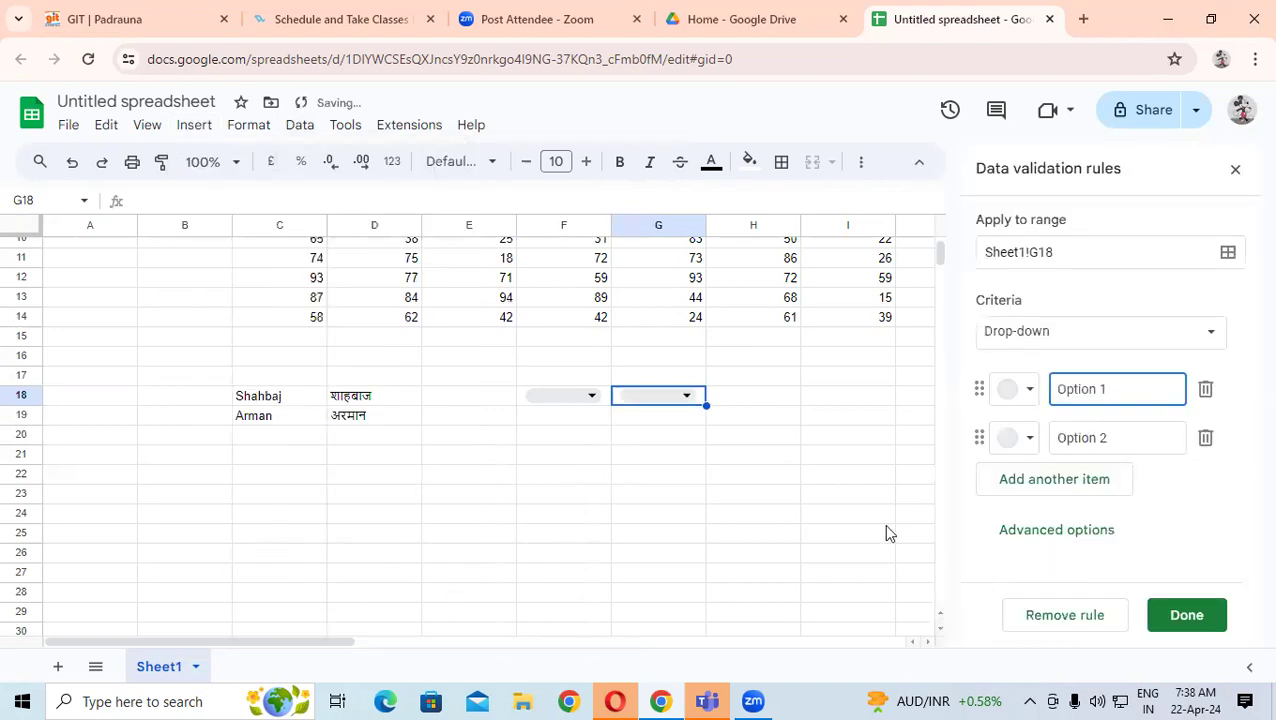
triple_click(1077, 389)
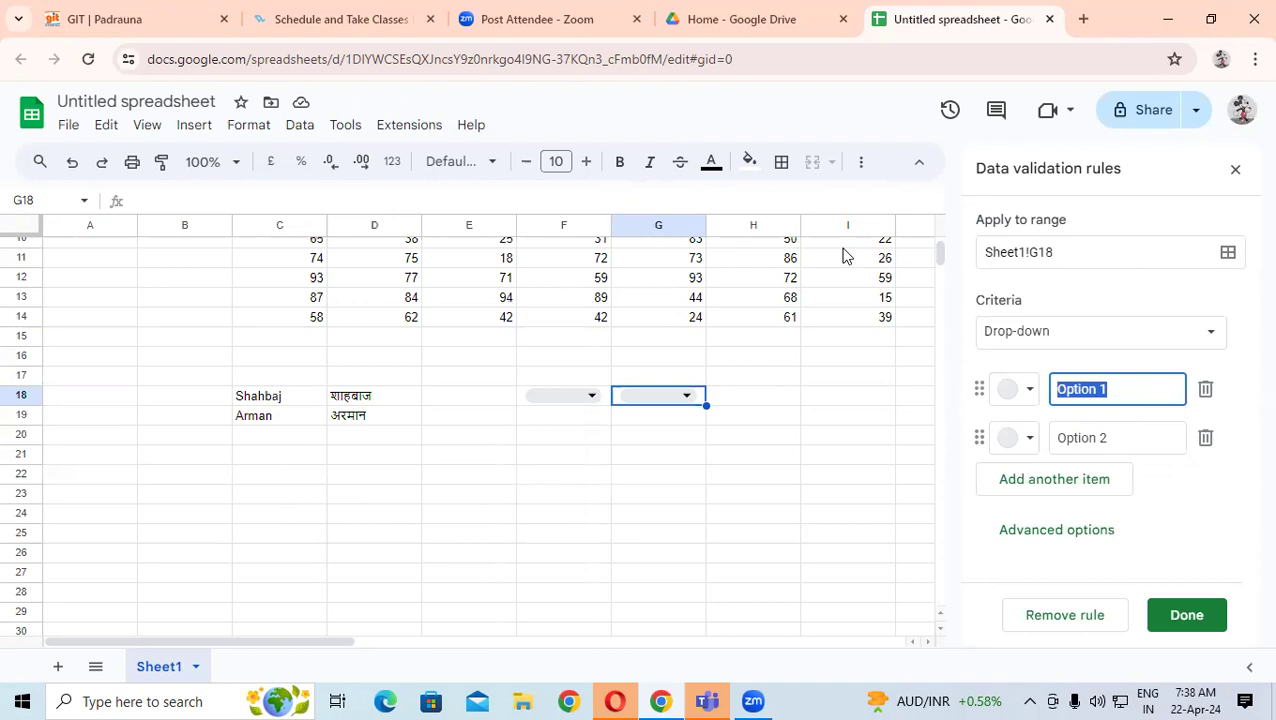
type("DFA")
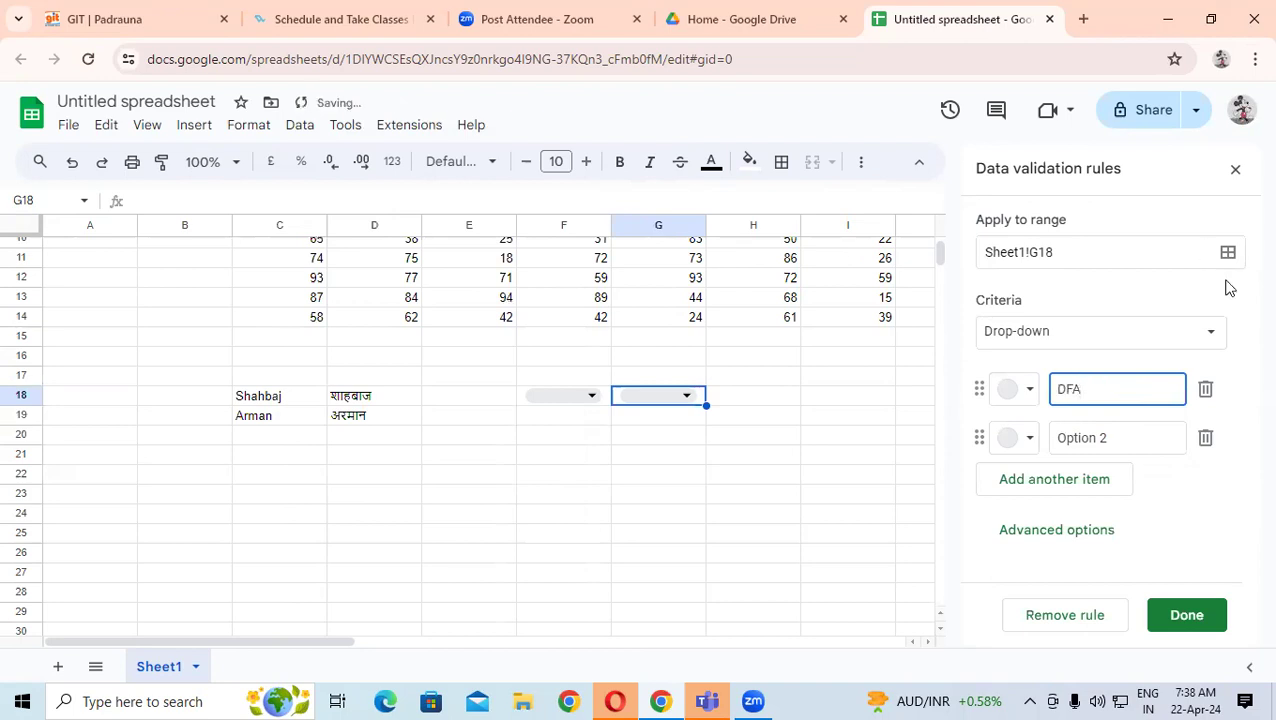
left_click(1110, 444)
type("ADFA")
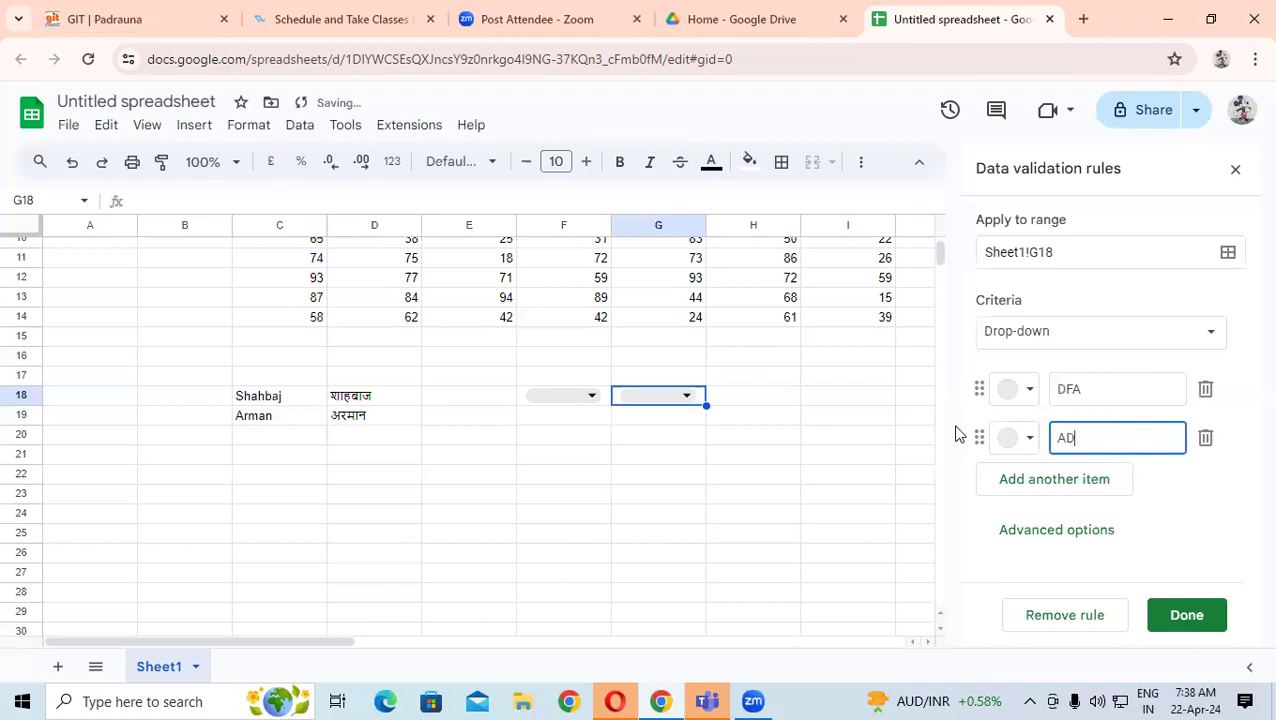
left_click(1055, 481)
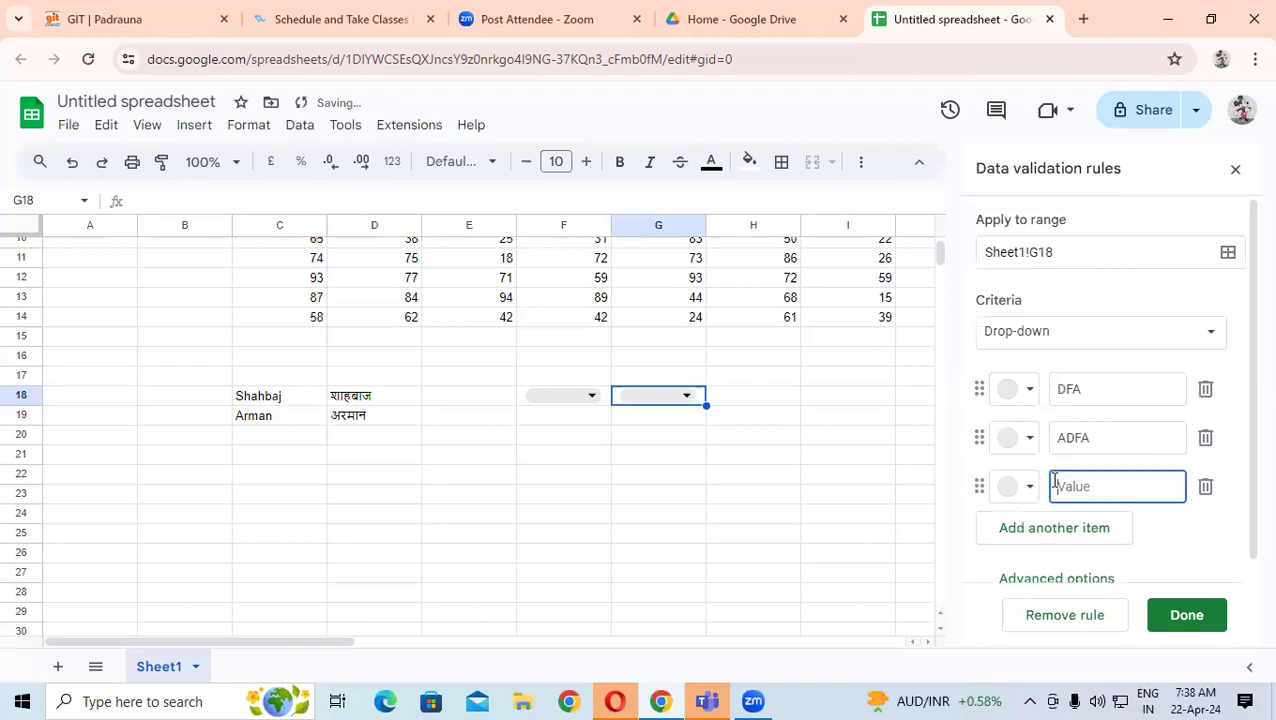
type("DCA")
left_click(1185, 617)
- Try each option in G18's drop-down, leave DCA selected, and close the rules panel
left_click(688, 397)
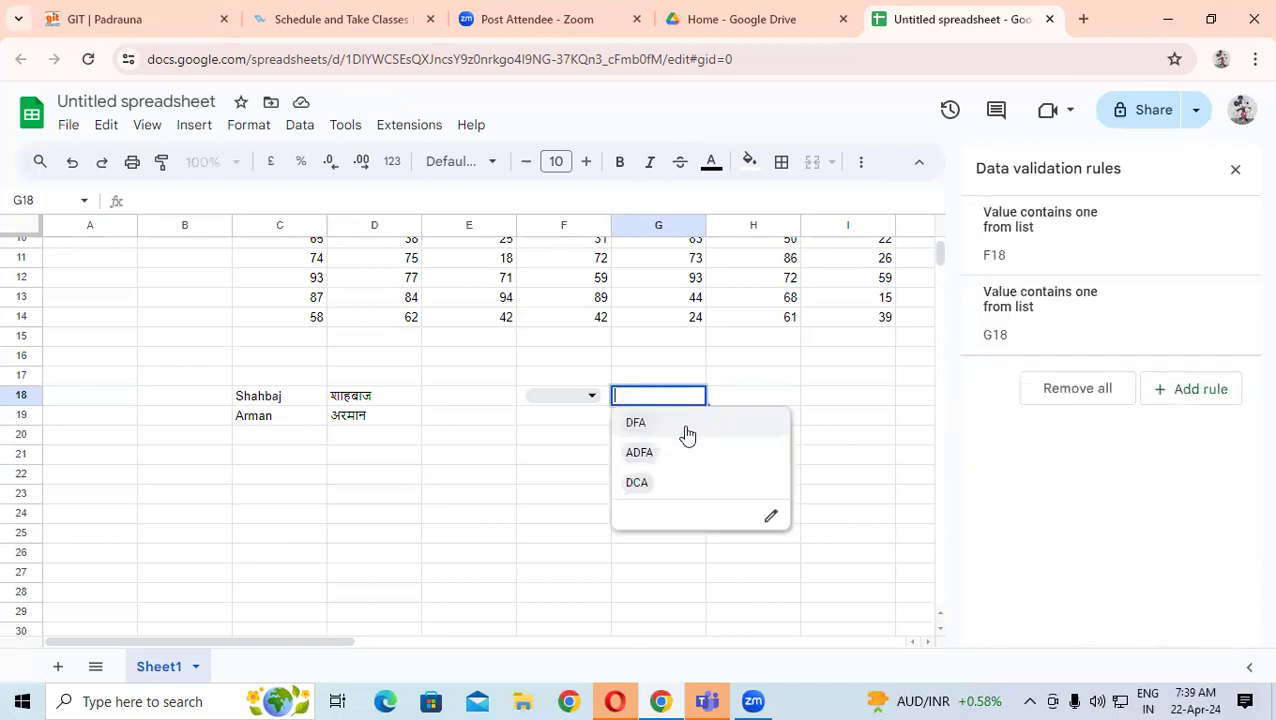
left_click(690, 420)
left_click(688, 397)
left_click(678, 452)
left_click(688, 397)
left_click(675, 481)
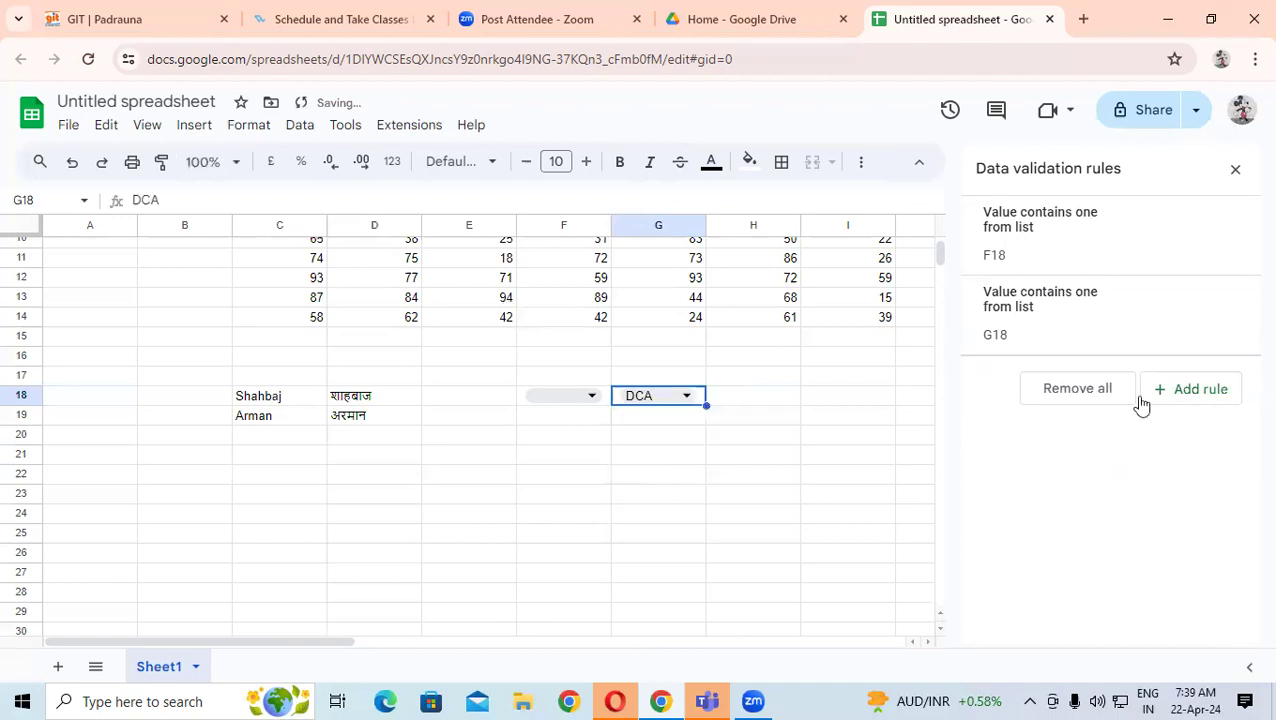
left_click(1235, 169)
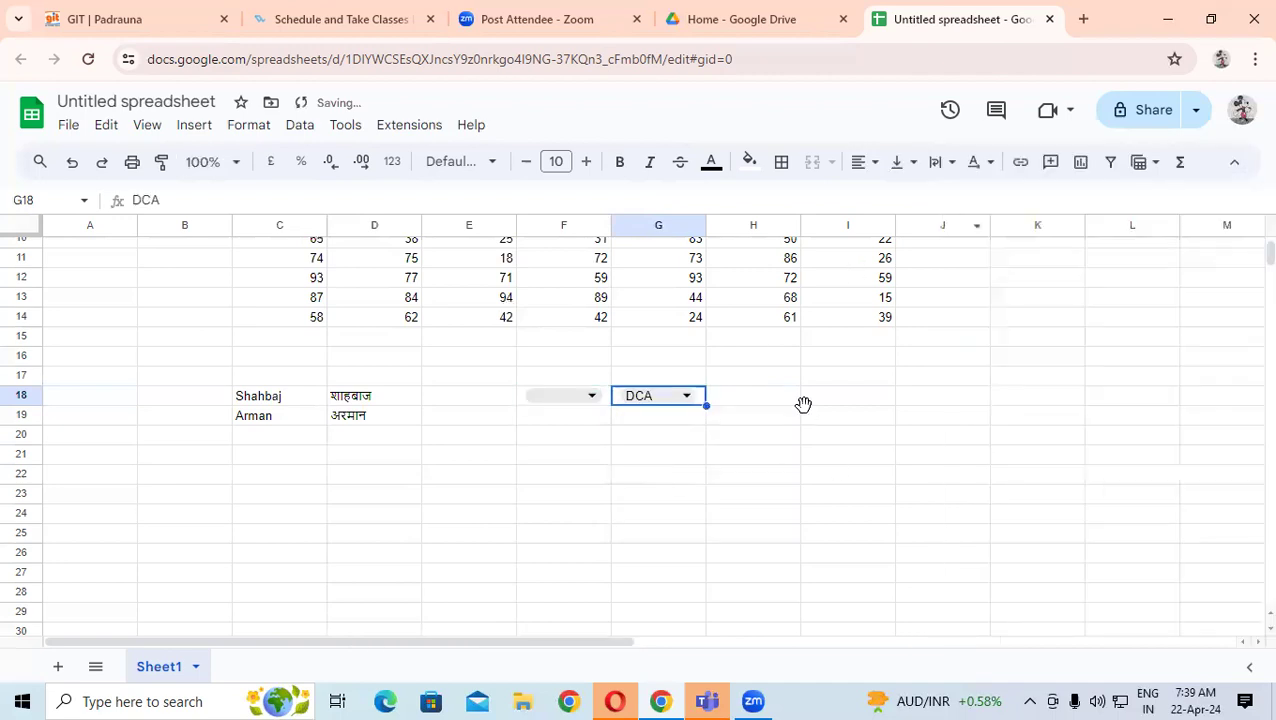
- Enter =SUM(I6:I14) in I15 using the autocomplete suggestion, giving 512
left_click(820, 410)
scroll(826, 403, "up", 2)
scroll(826, 403, "up", 1)
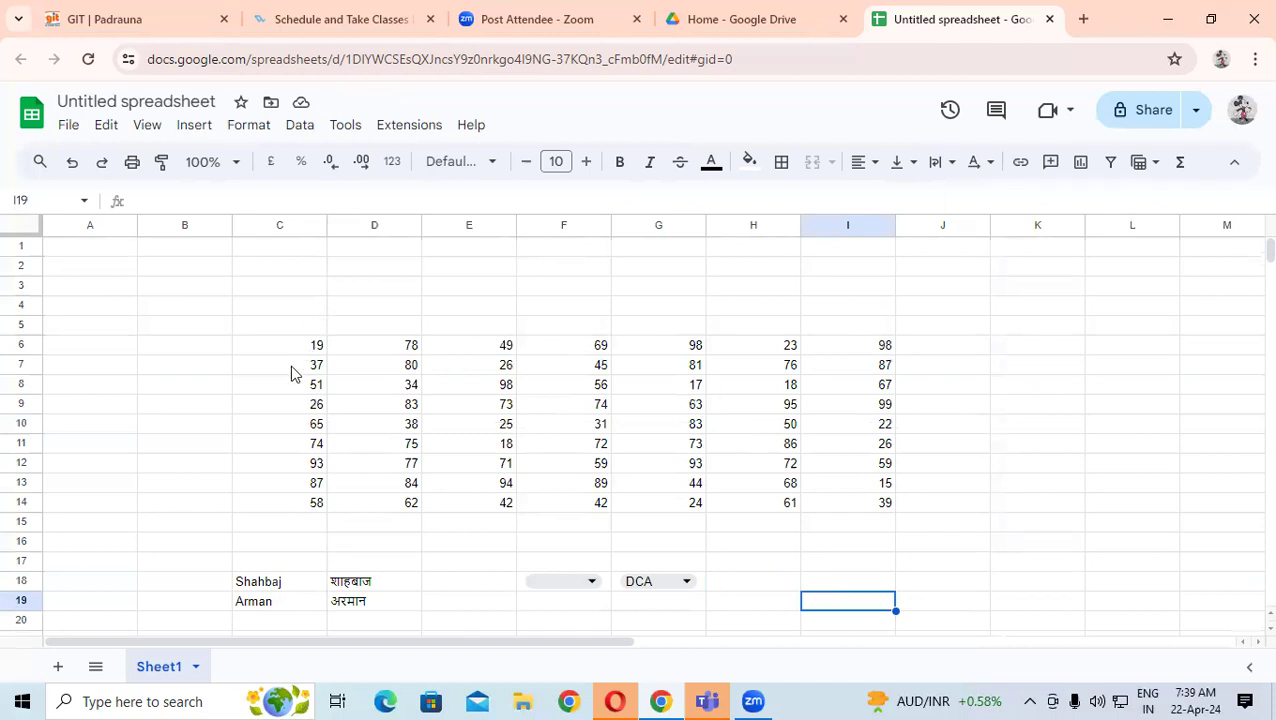
left_click_drag(288, 347, 570, 462)
left_click_drag(786, 562, 871, 525)
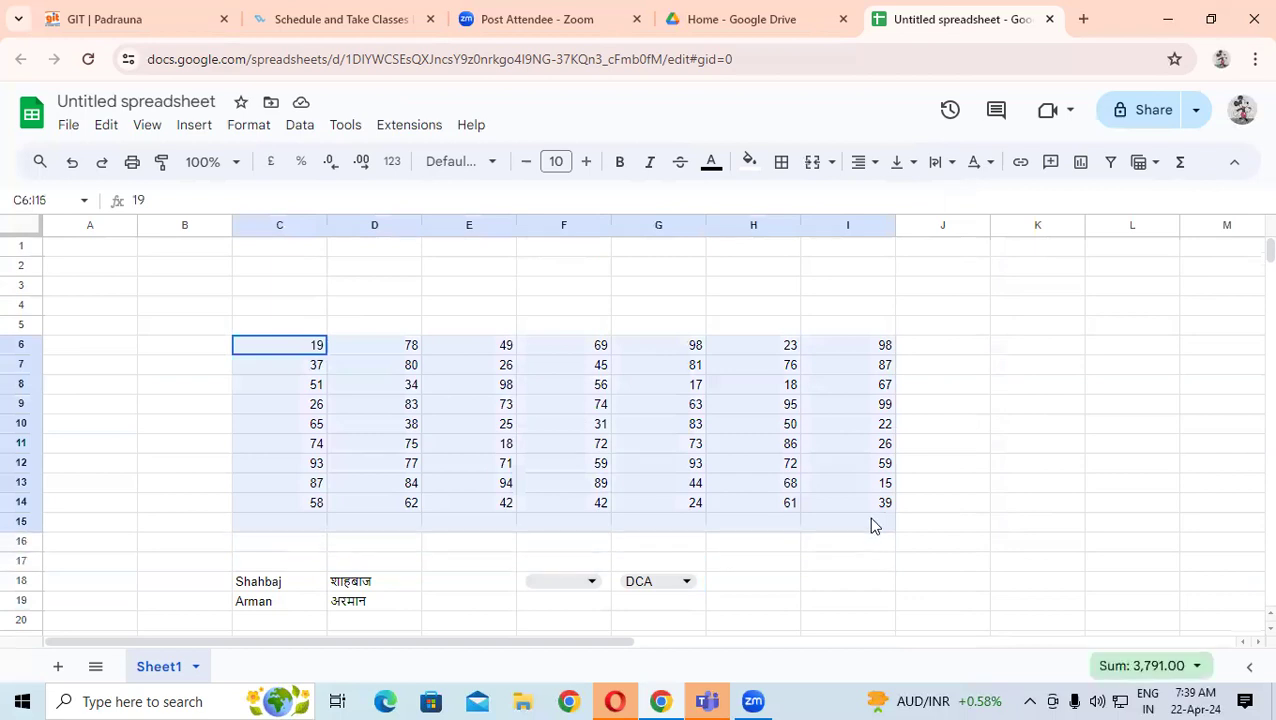
left_click(1062, 404)
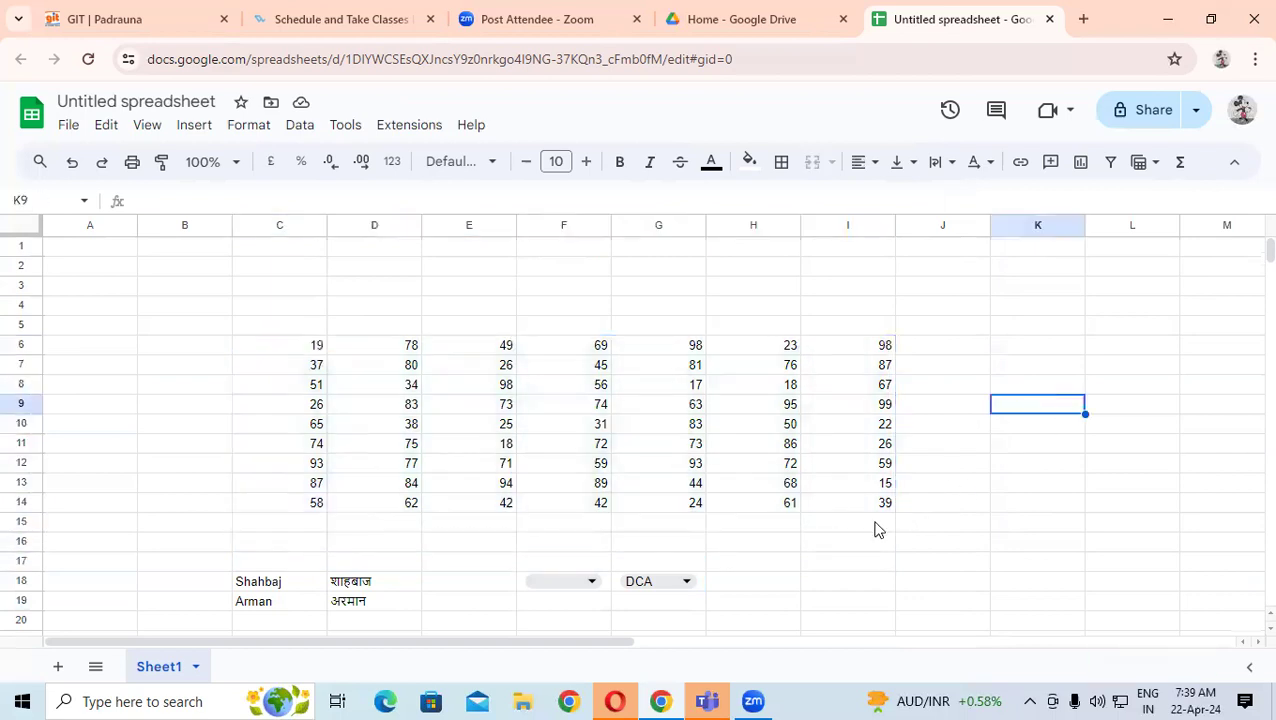
left_click(874, 526)
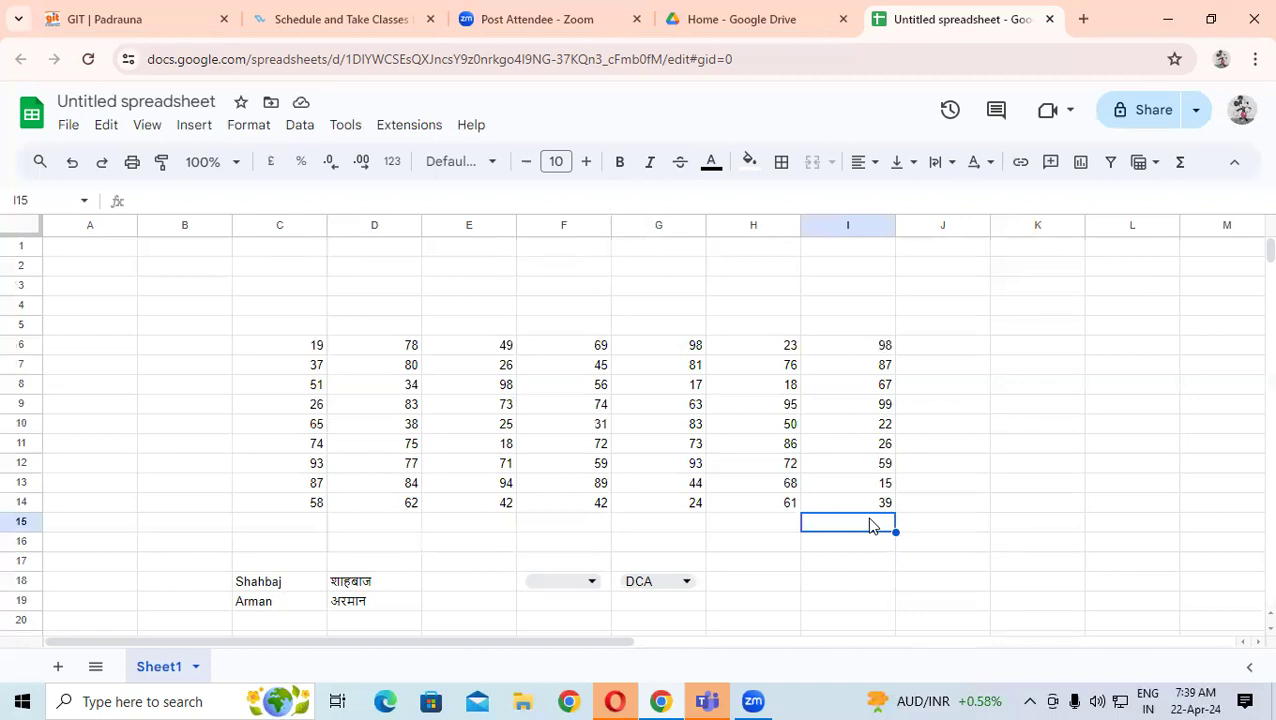
type("=sum")
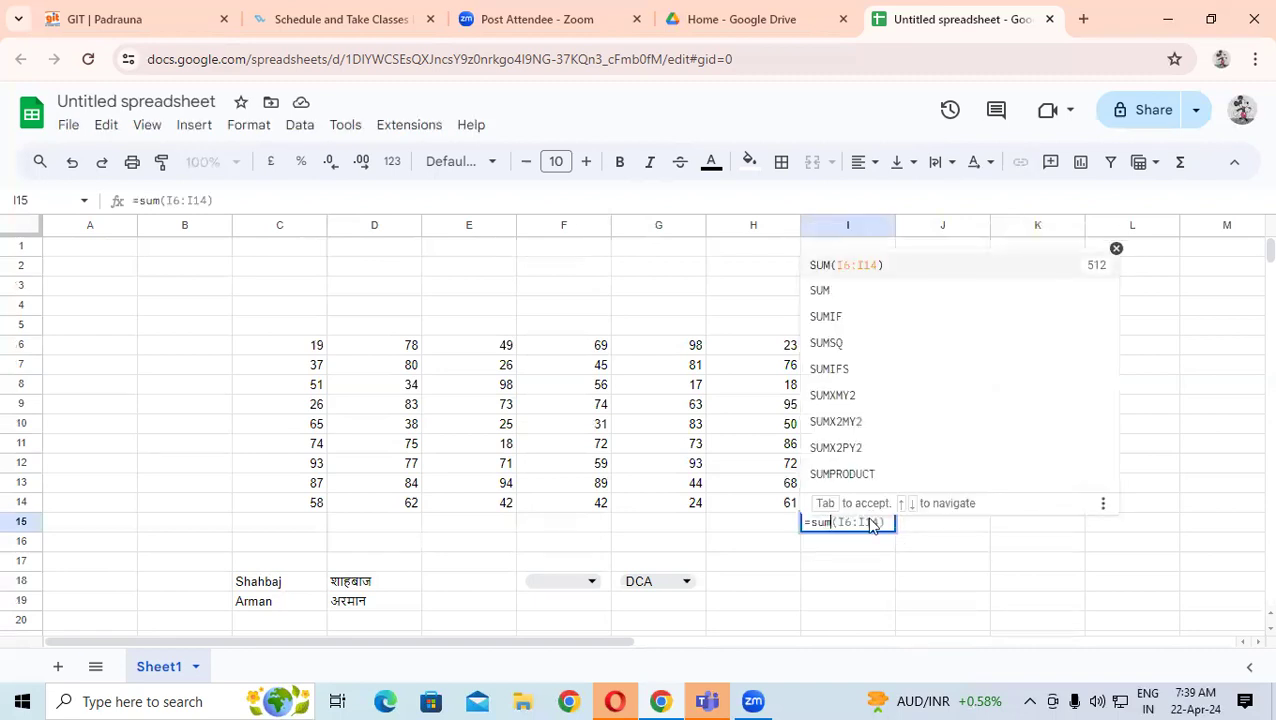
key("Tab")
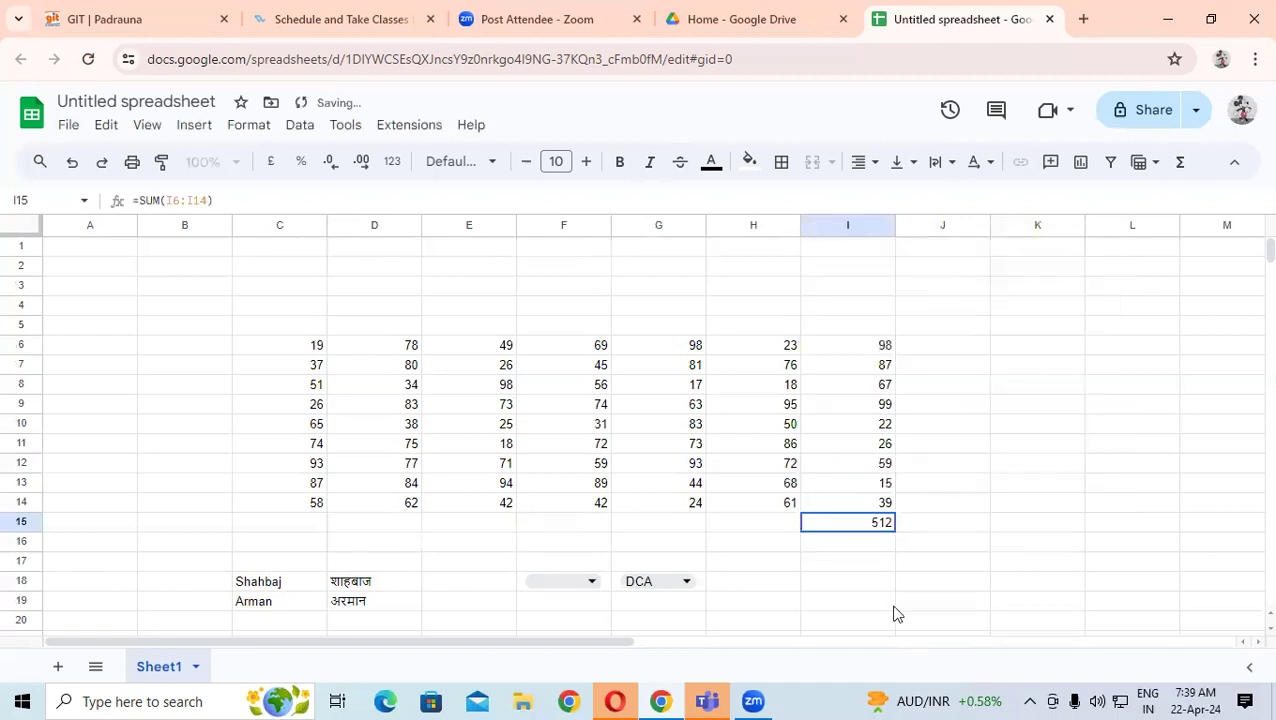
- Enter =SUM(I6:I14) in I16 by dragging over the range, also returning 512
left_click(884, 542)
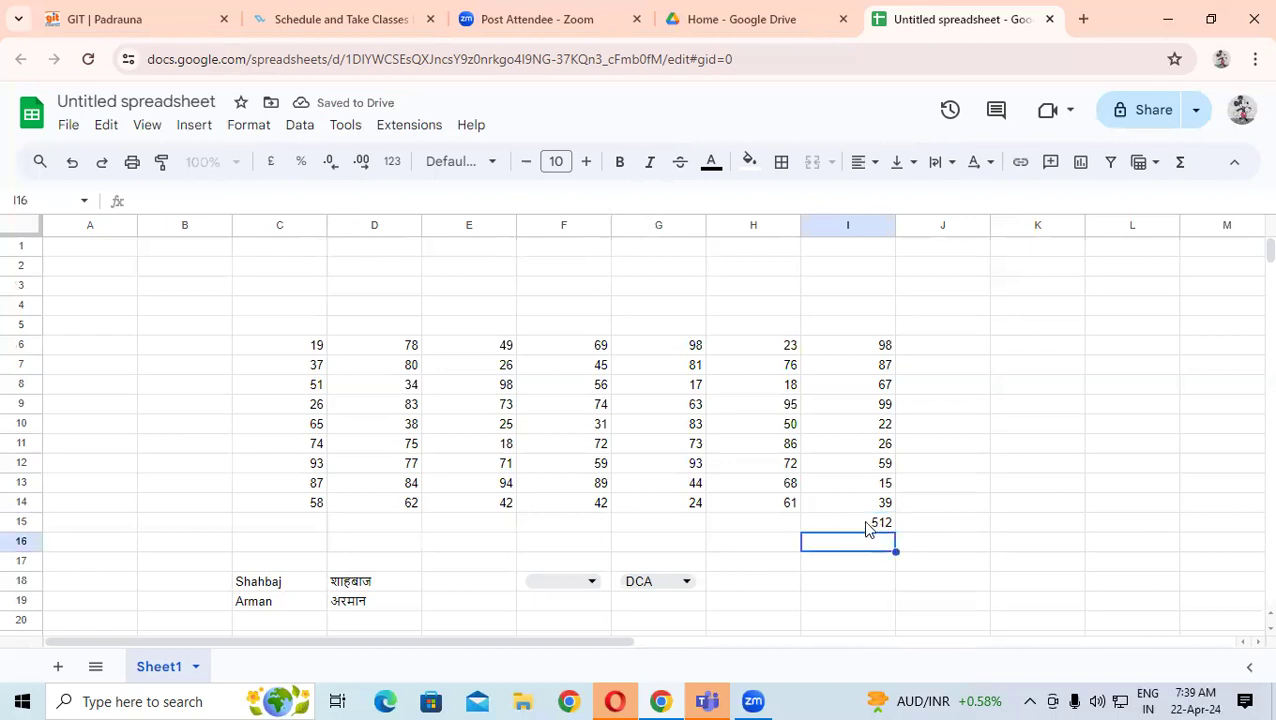
type("=s")
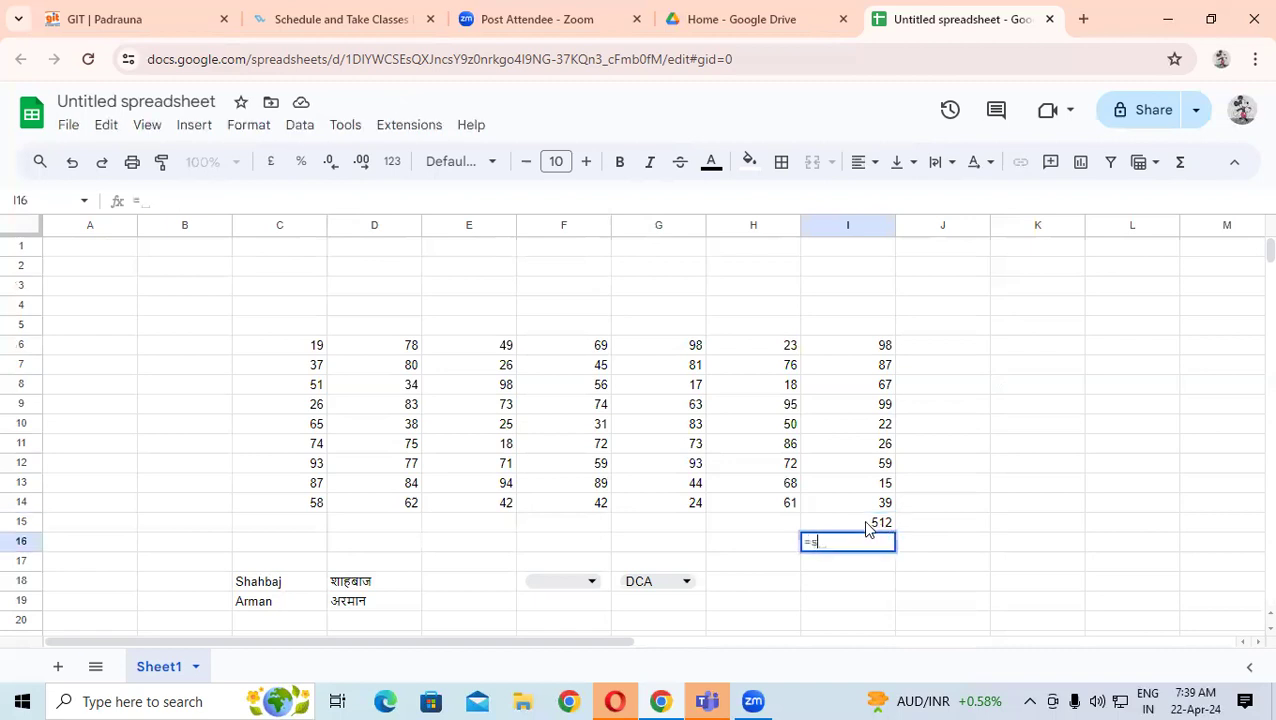
type("um(")
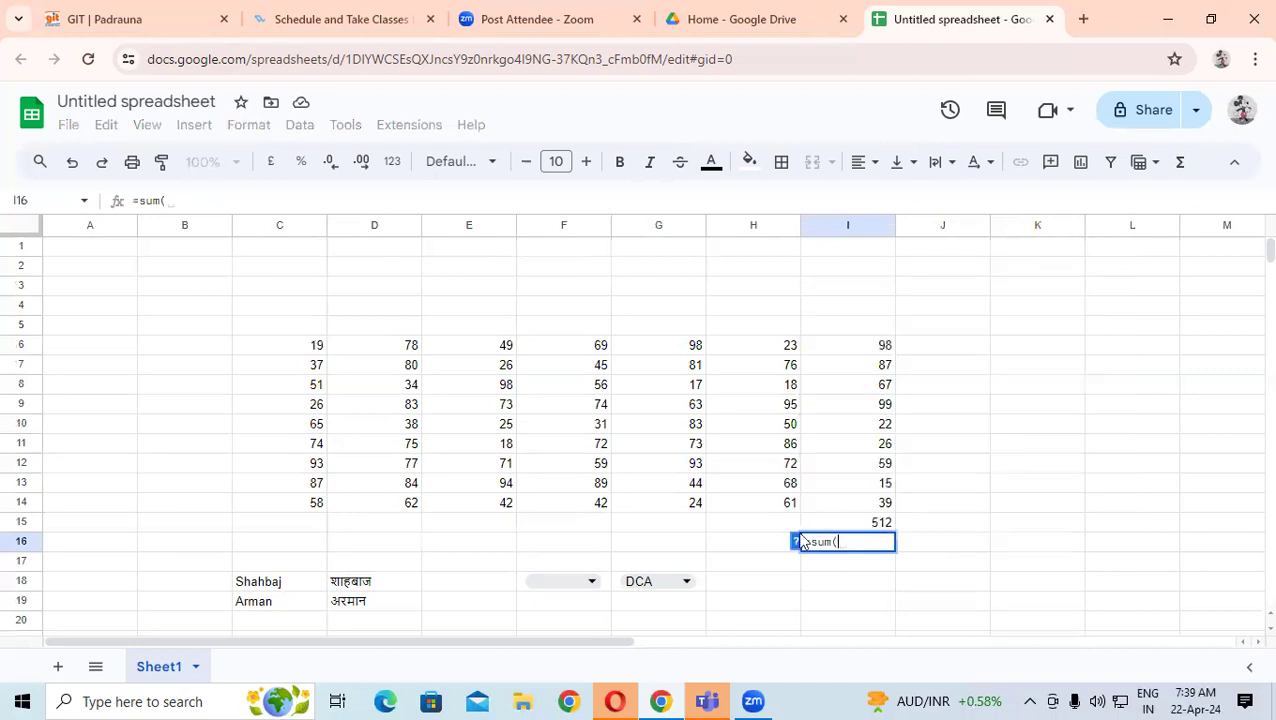
left_click_drag(871, 347, 881, 506)
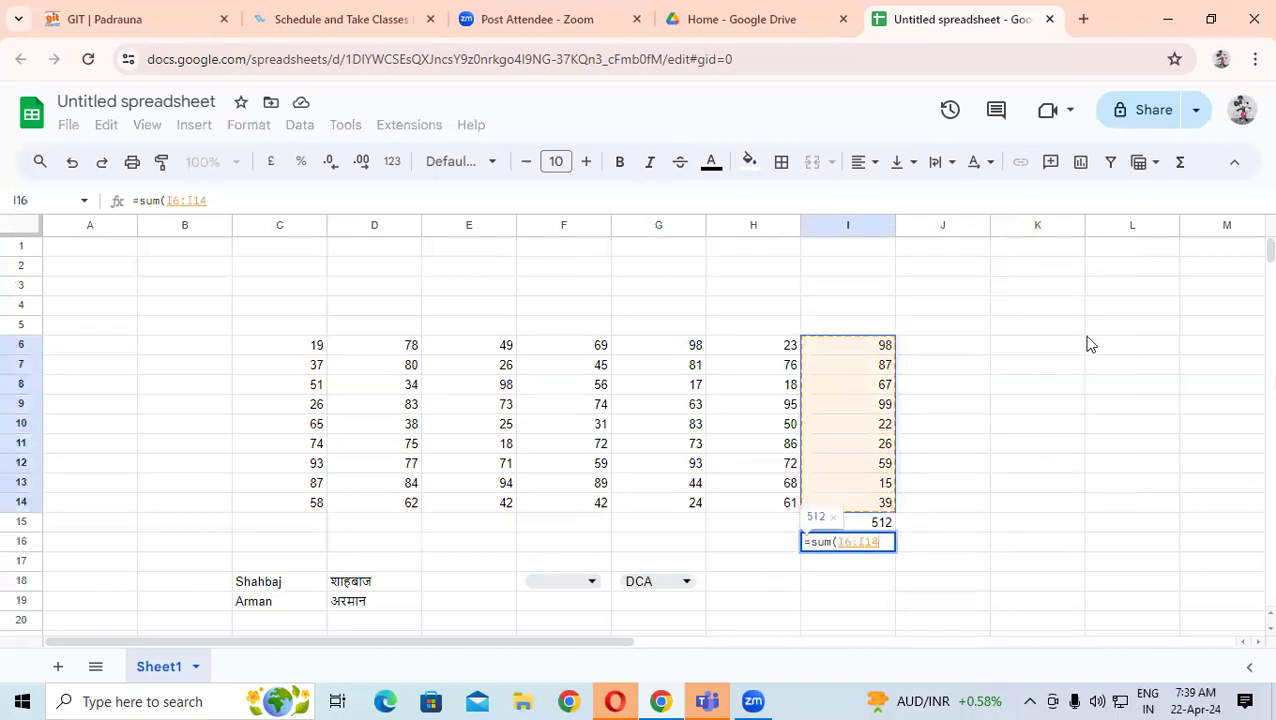
key("Return")
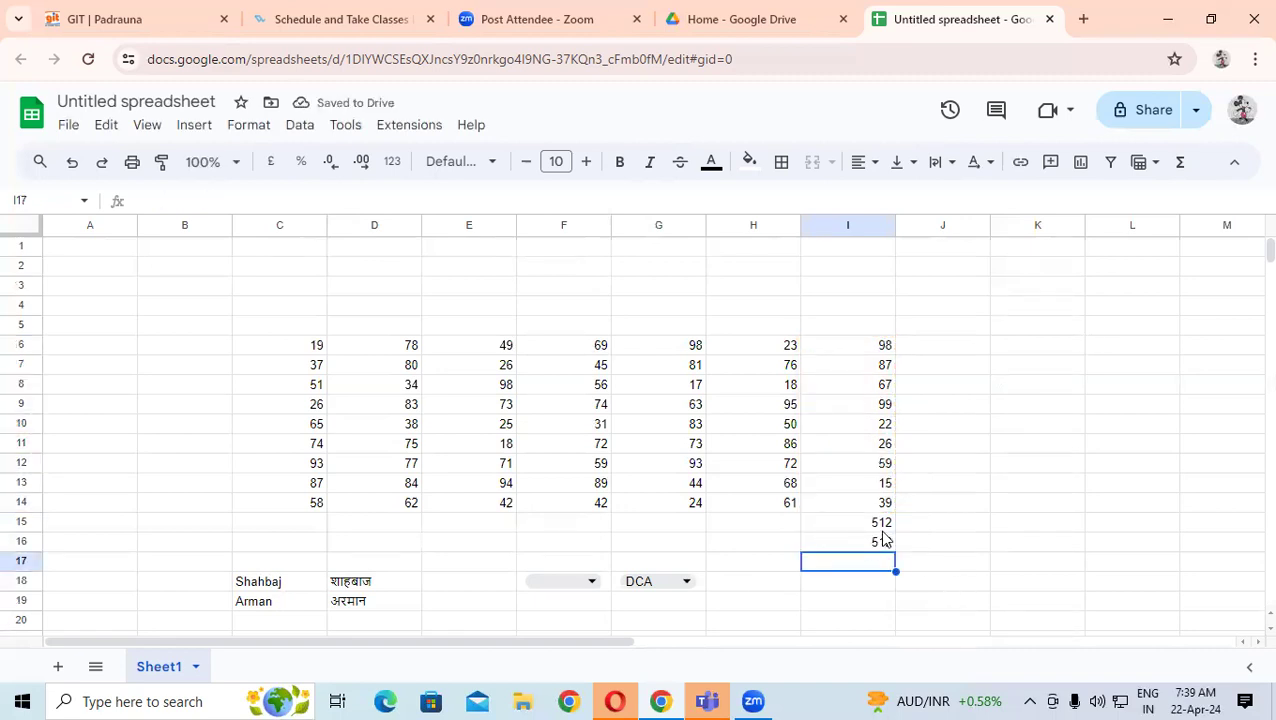
left_click_drag(874, 348, 885, 503)
left_click(989, 451)
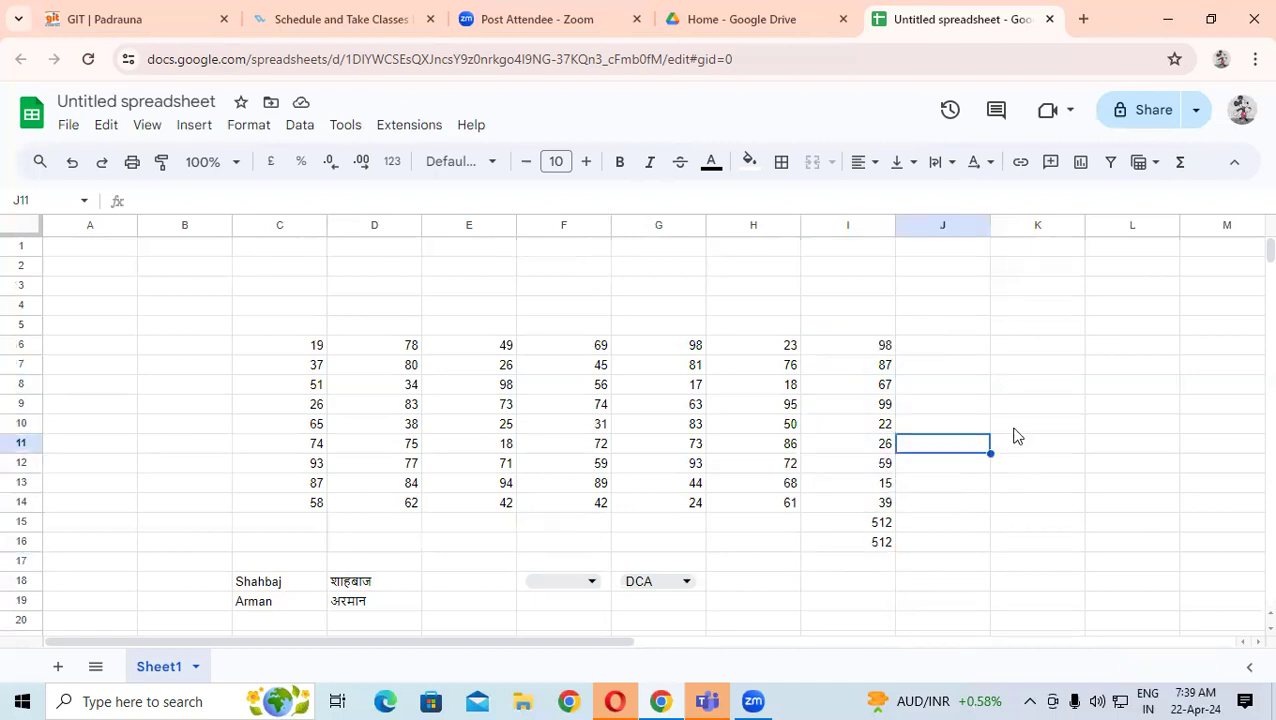
- Enter =COUNT(I6:I14) in K10, which returns 9
left_click(1017, 430)
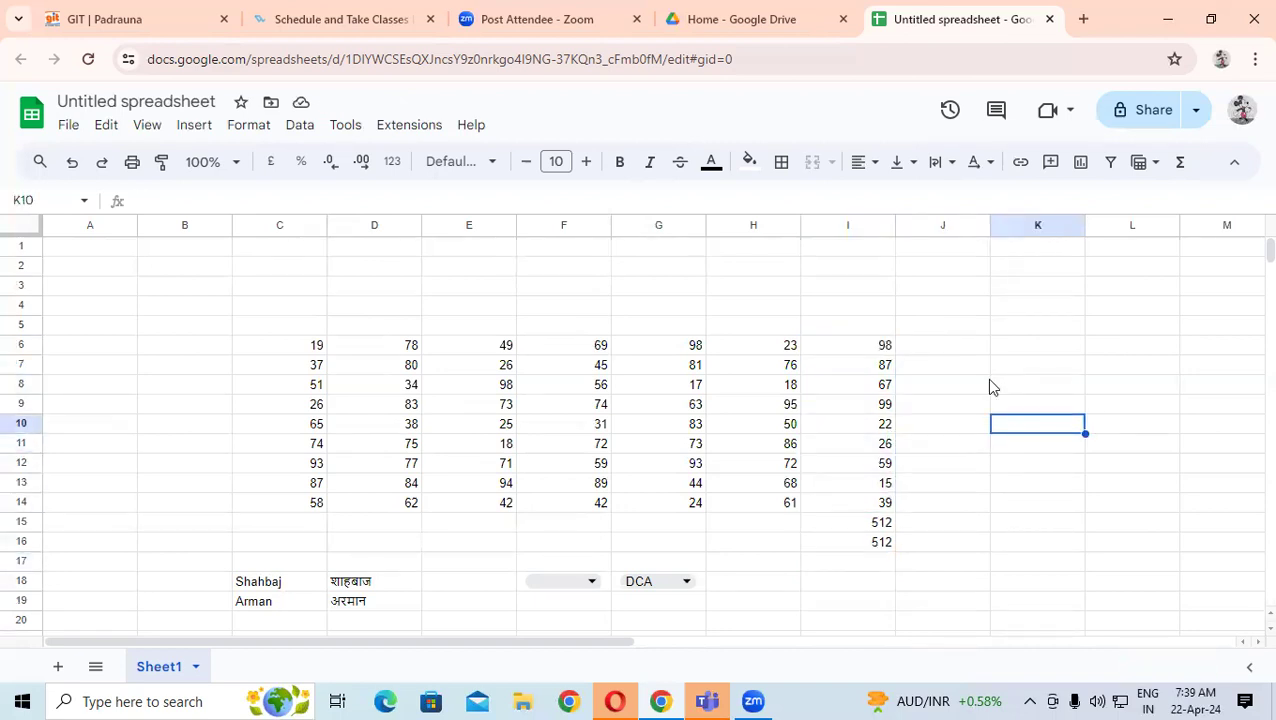
type("=coun")
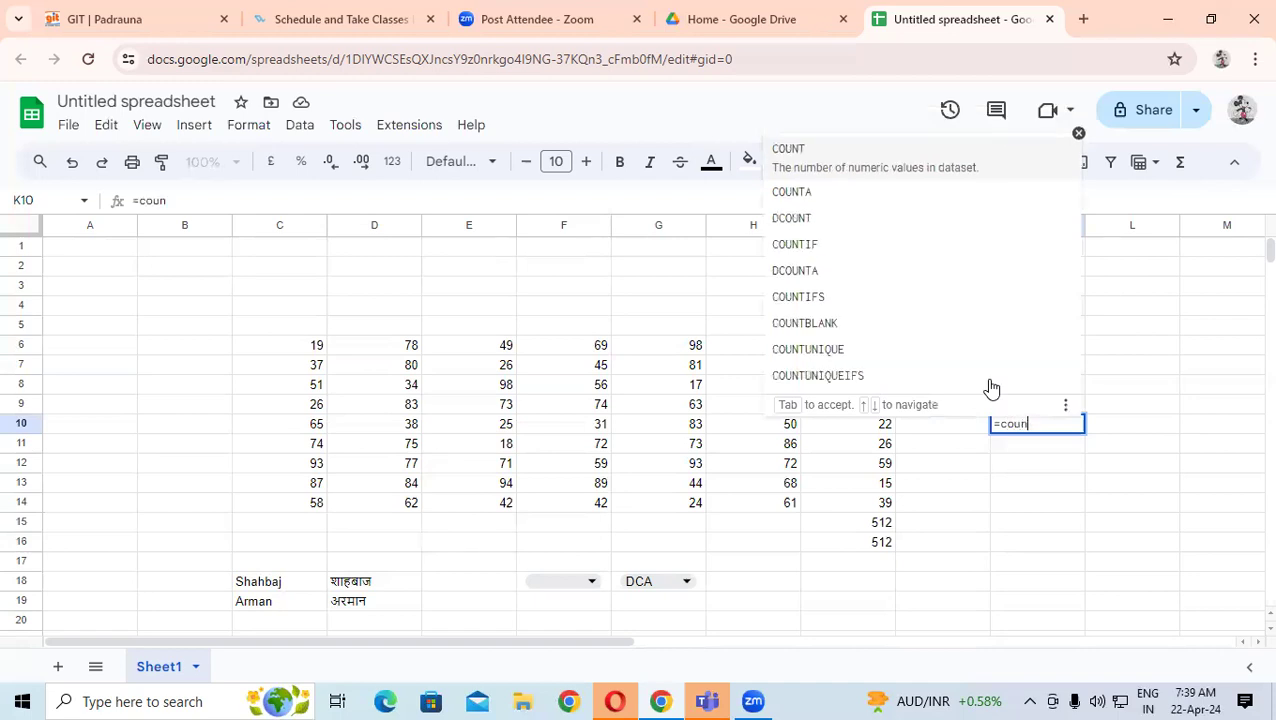
type("t(")
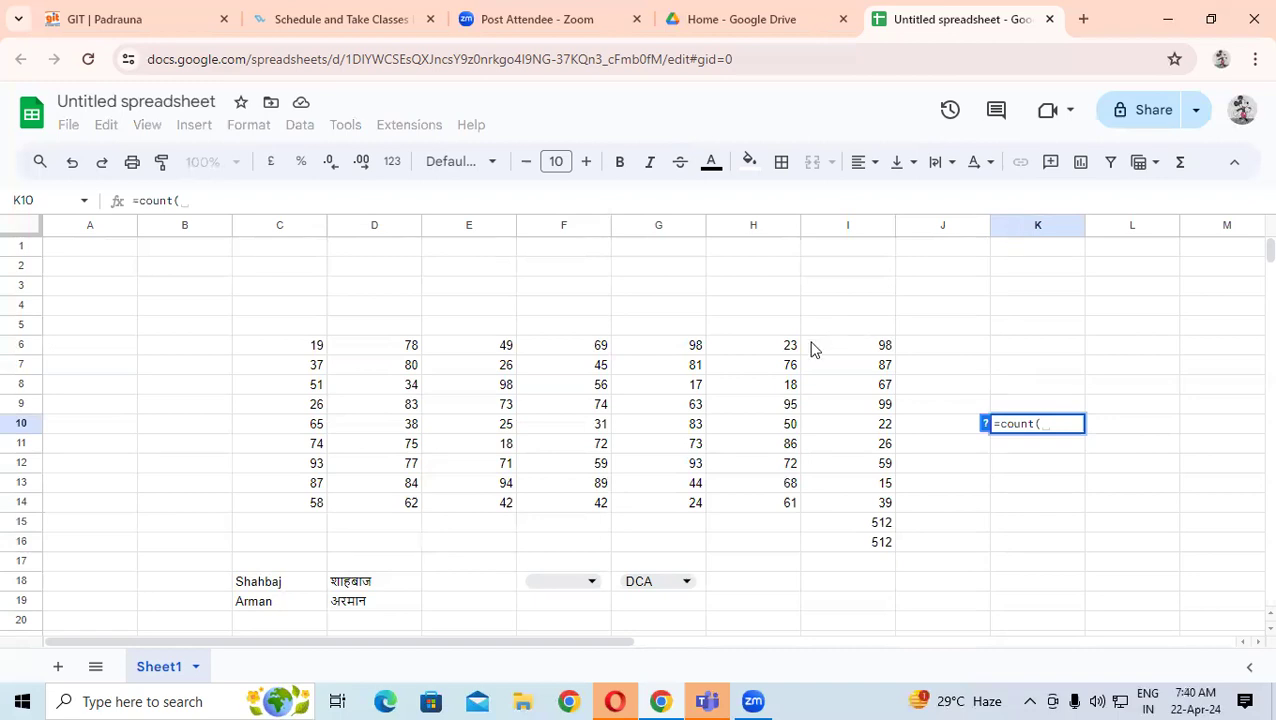
left_click_drag(858, 350, 848, 505)
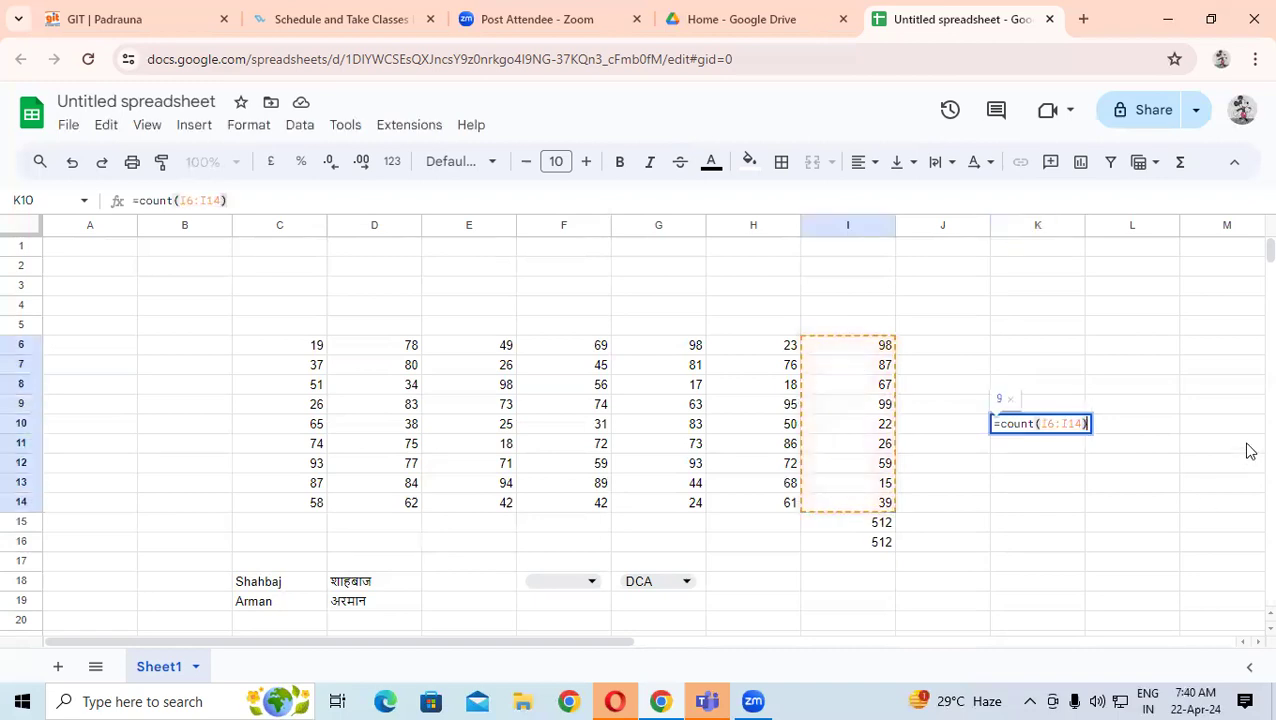
key("Return")
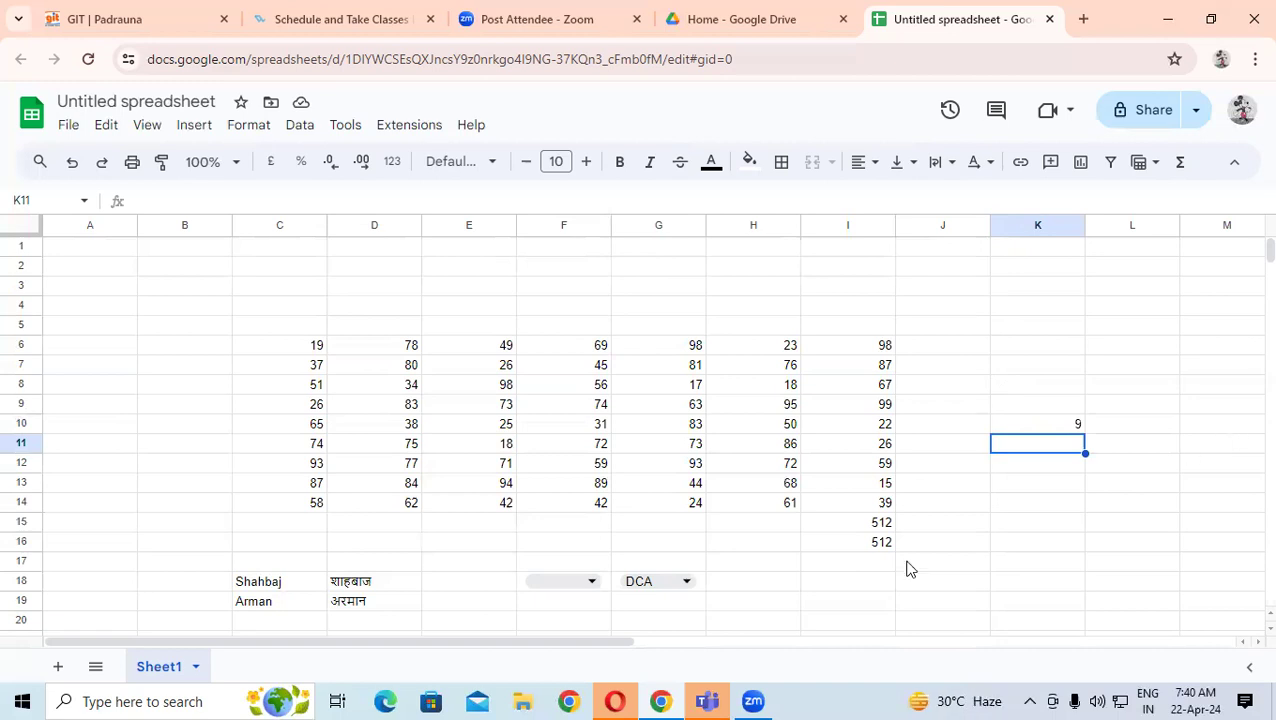
- Copy the numbers in C6:D14
scroll(624, 484, "down", 2)
scroll(626, 492, "up", 2)
left_click_drag(305, 345, 409, 508)
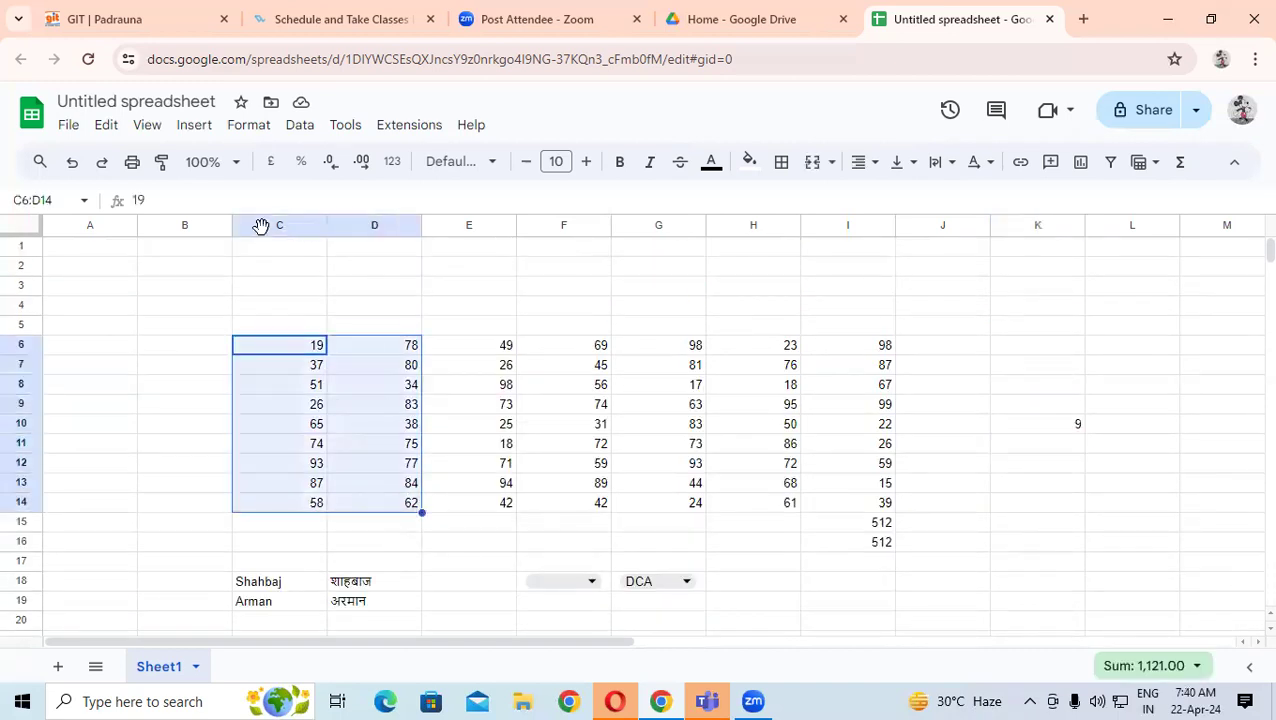
right_click(342, 478)
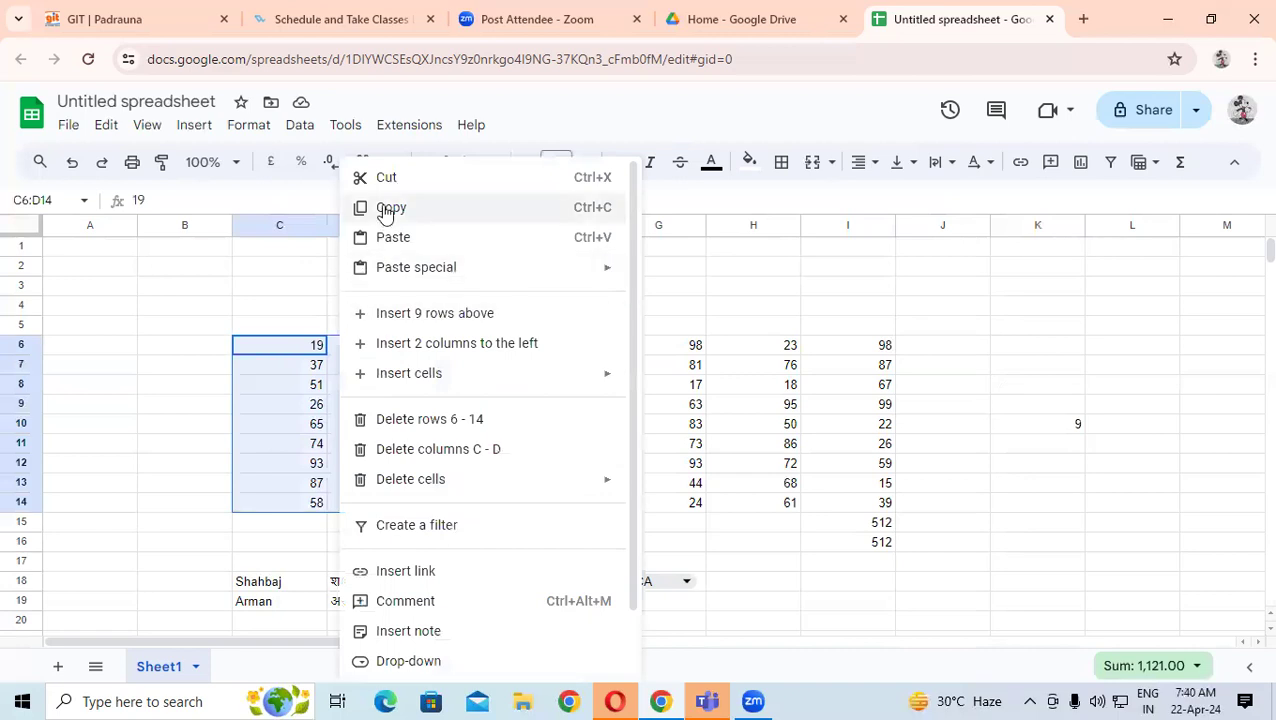
left_click(385, 208)
- Paste the copied numbers at C30 with Ctrl+V after dismissing the extension prompt
scroll(300, 350, "down", 8)
left_click(285, 357)
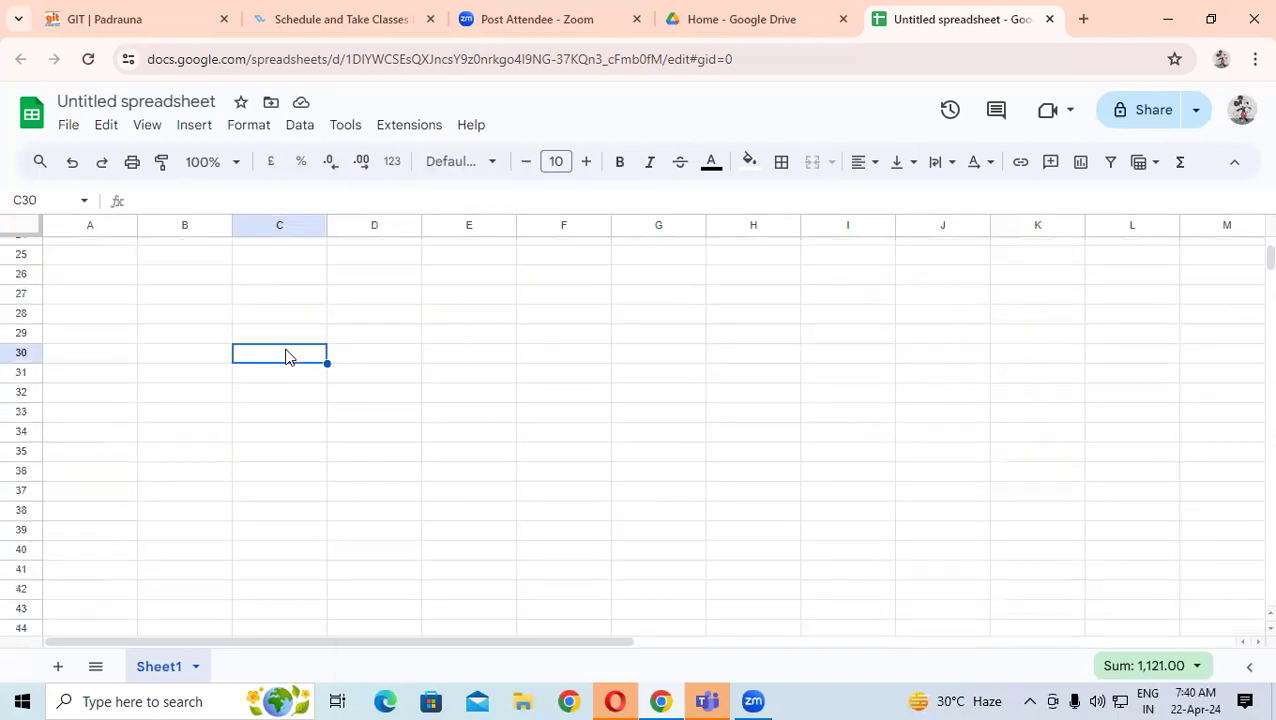
right_click(288, 358)
left_click(362, 245)
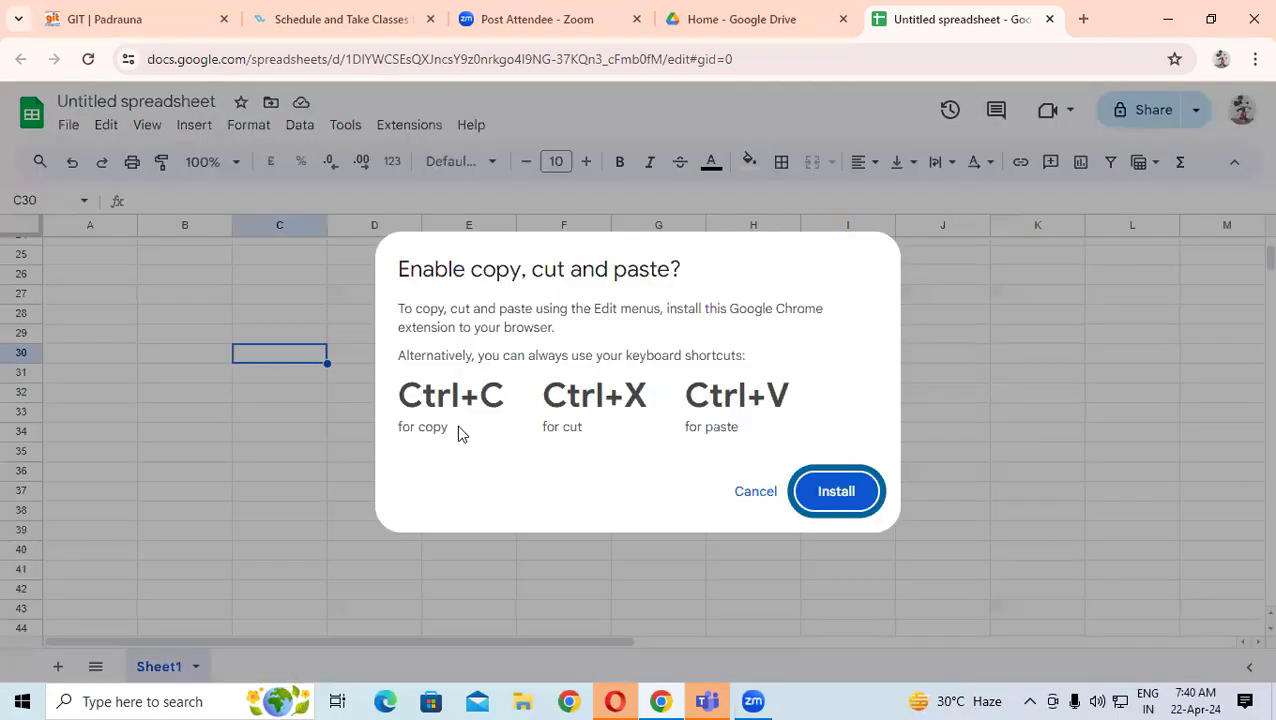
left_click(835, 491)
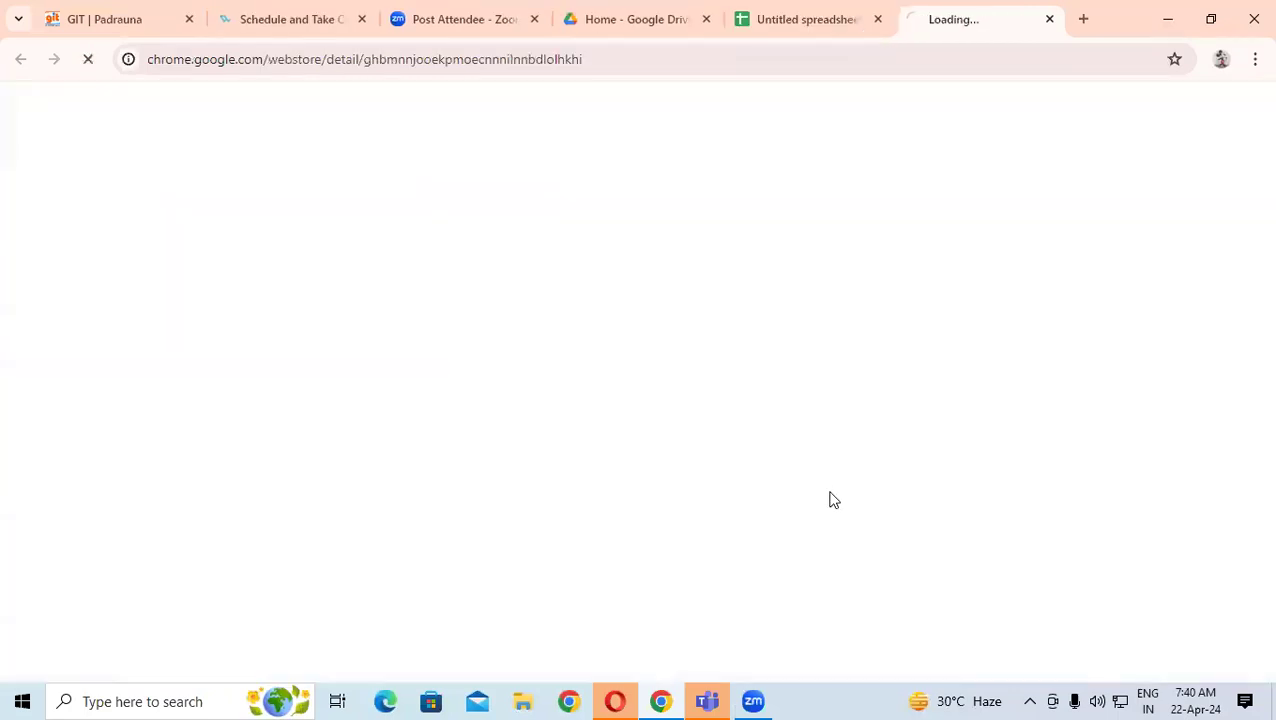
left_click(797, 17)
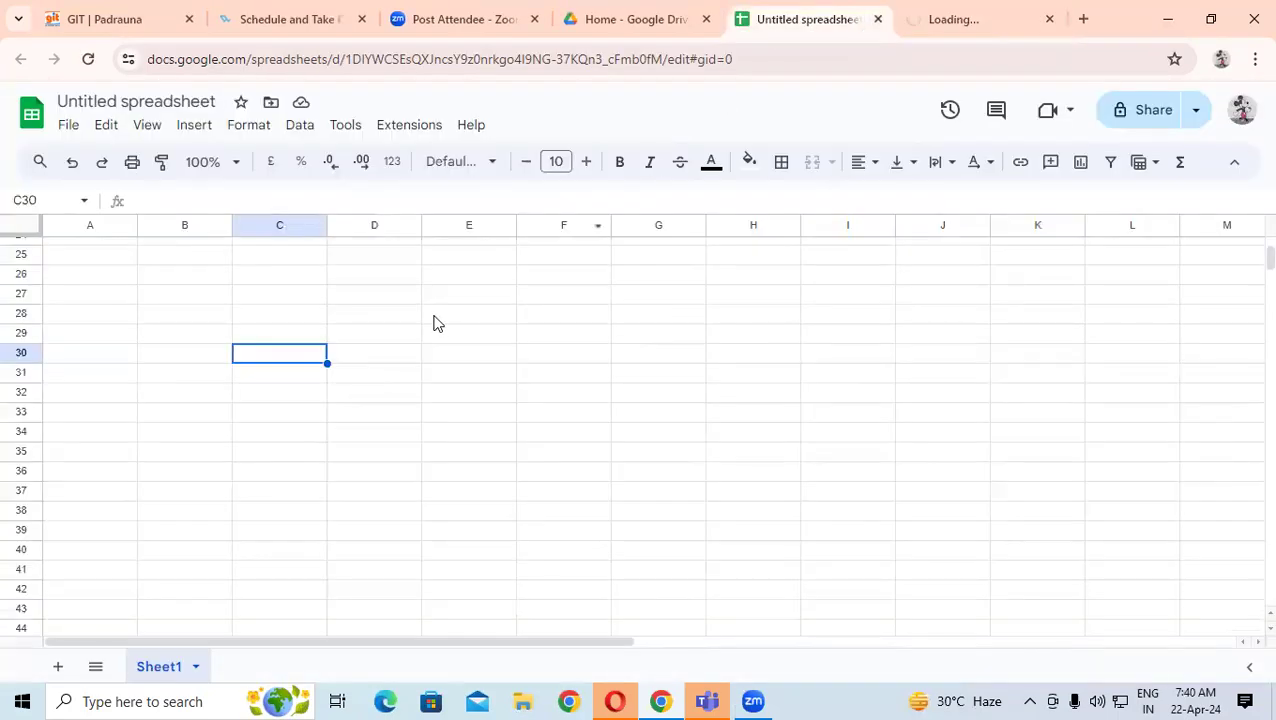
key("ctrl+v")
left_click(494, 418)
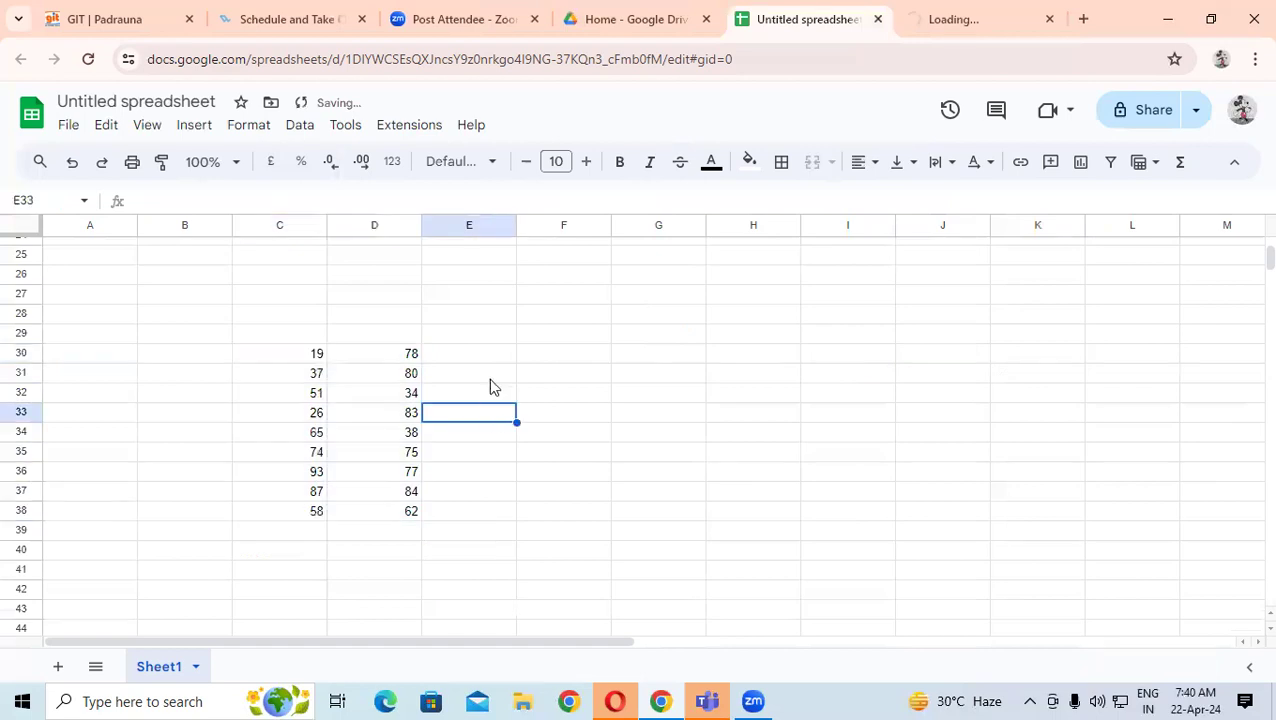
left_click(474, 357)
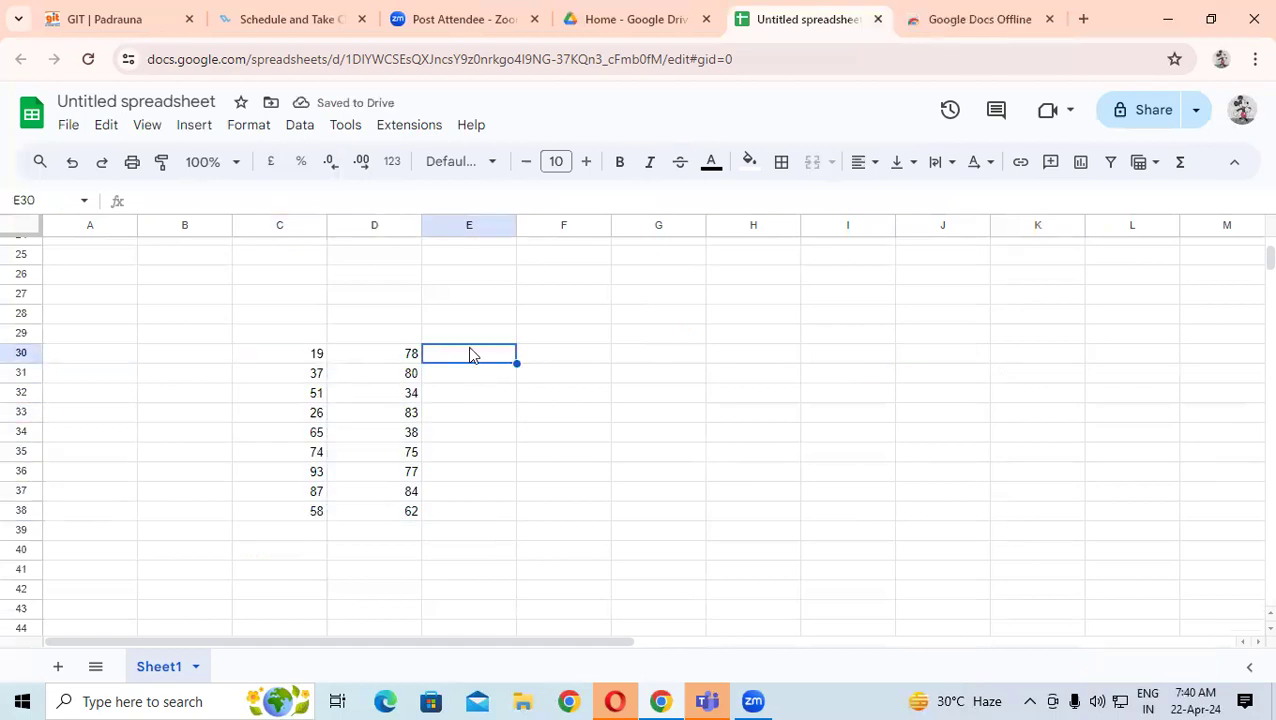
- Overwrite C33, C35 and C37 with the text entries dfgvf, dfvs and dvds
left_click(283, 428)
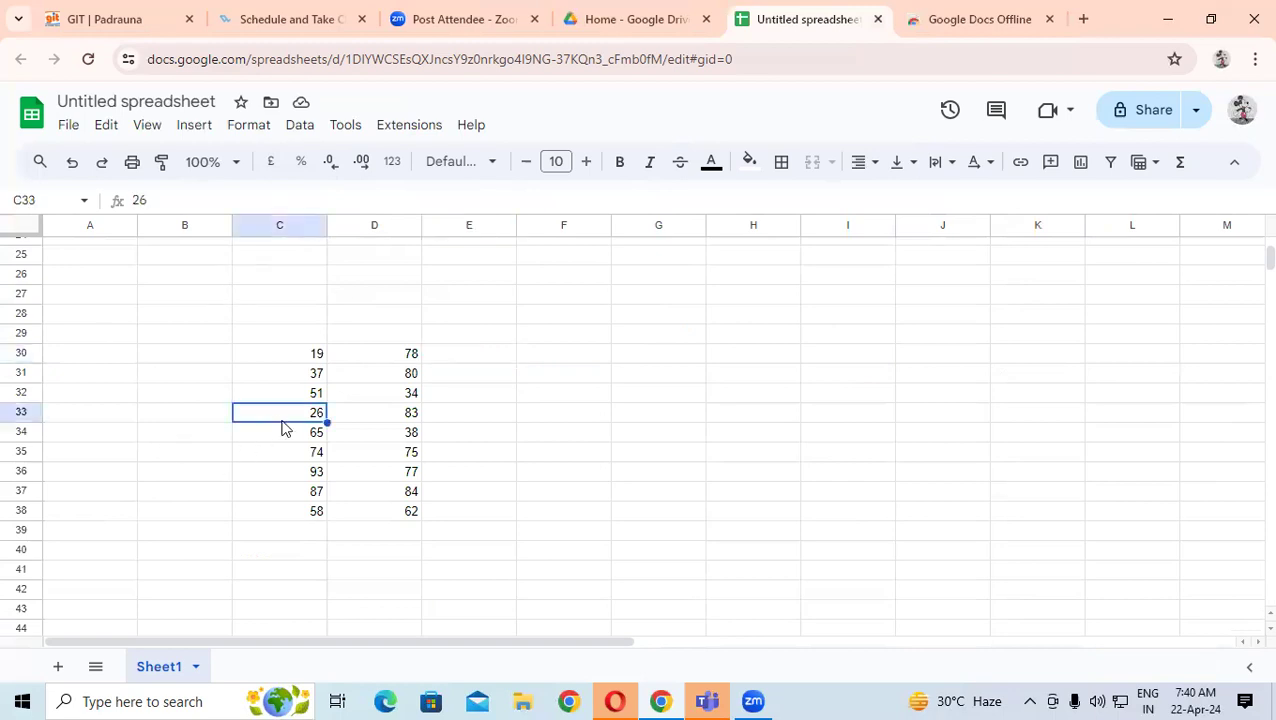
type("dfgvf")
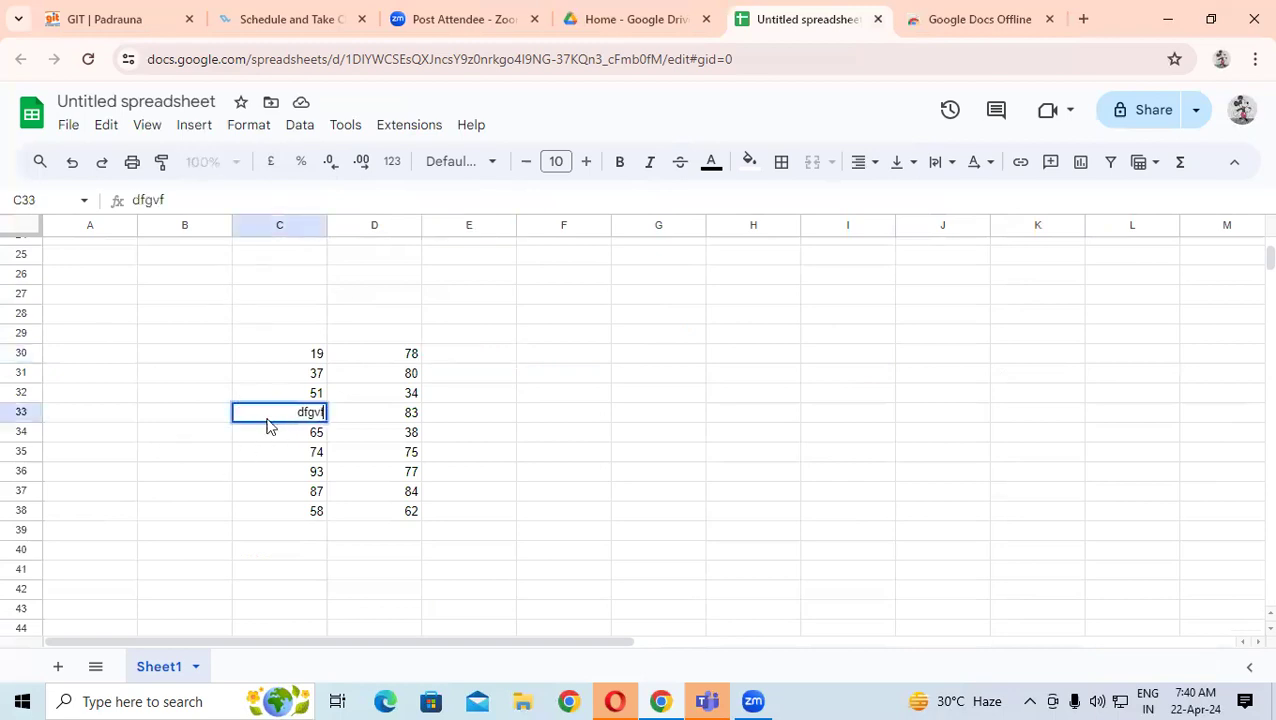
left_click(305, 456)
type("dfvs")
left_click(277, 490)
type("dvds")
left_click(400, 471)
- Right-align the range C30:C38
left_click_drag(316, 353, 310, 511)
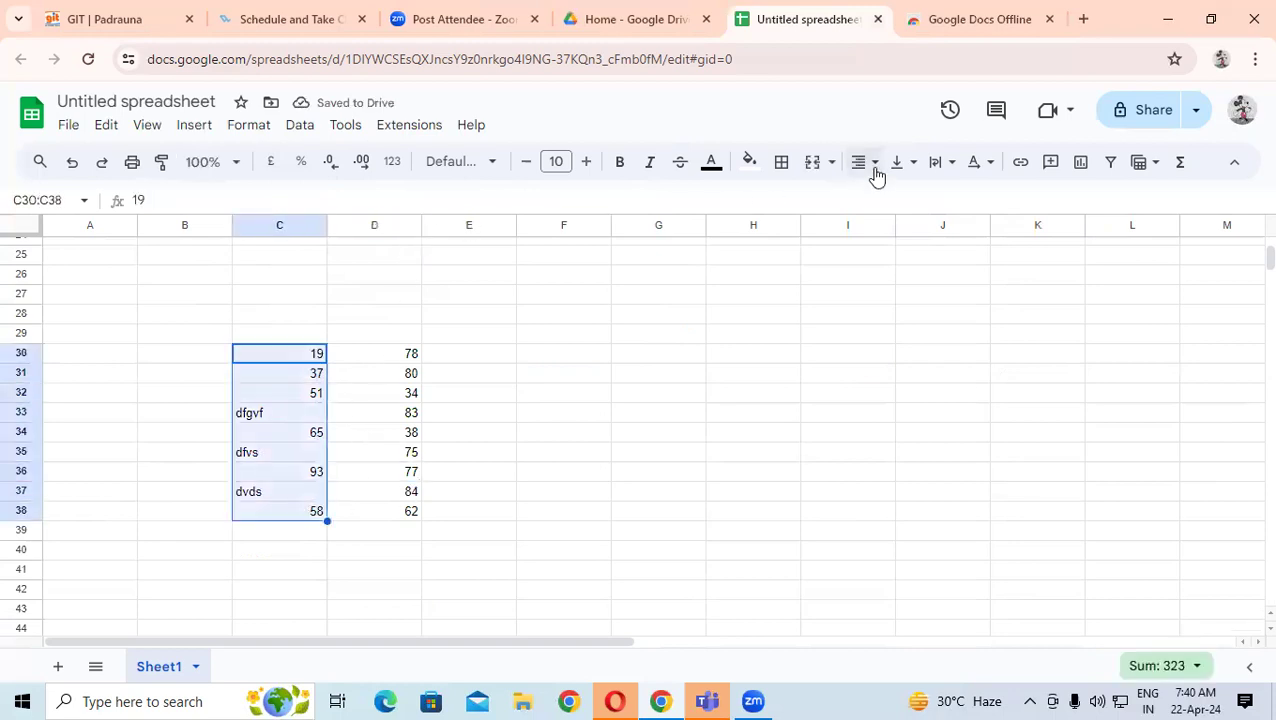
left_click(874, 166)
left_click(922, 198)
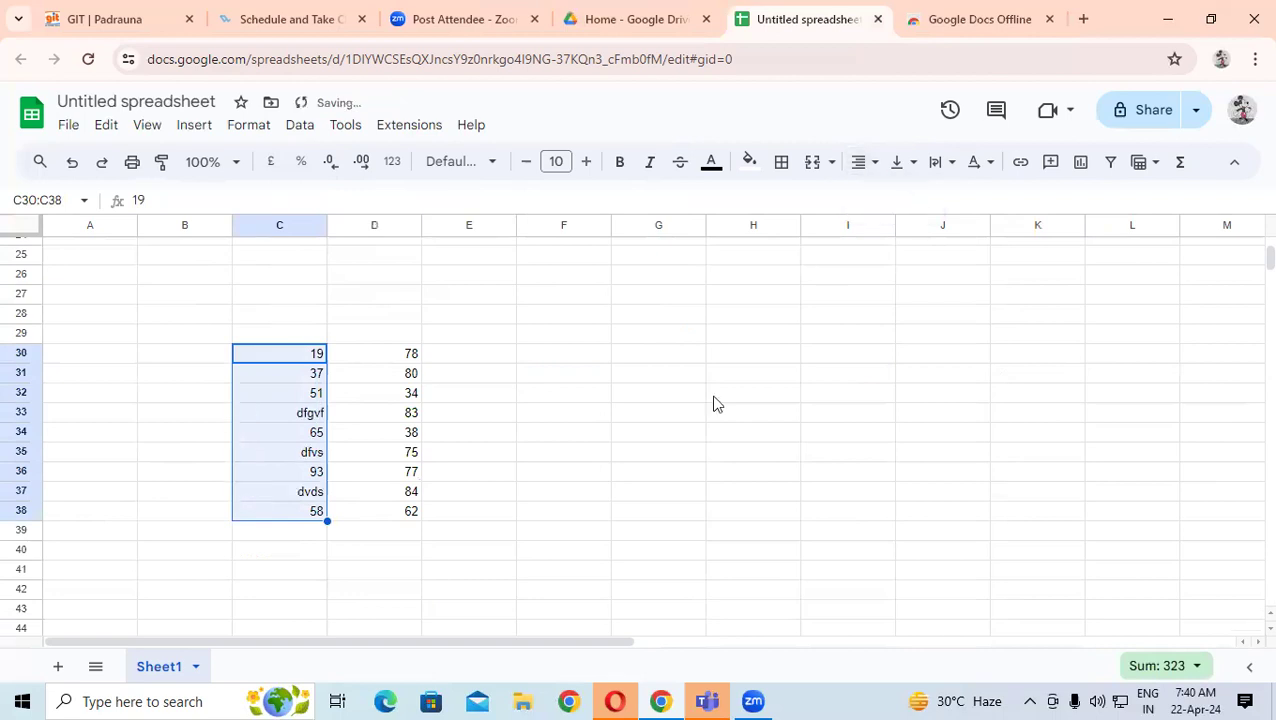
left_click(630, 494)
left_click(308, 533)
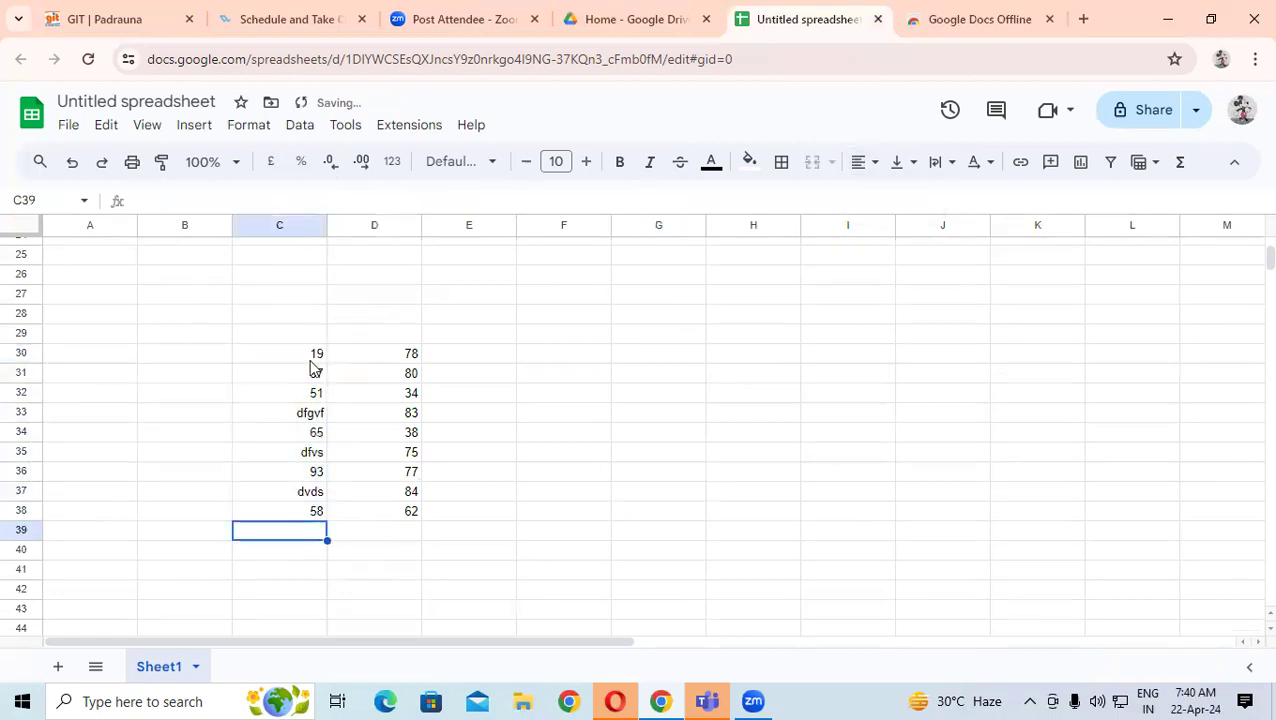
- Enter =COUNT(C30:C38) in C39, which returns 6
type("=co")
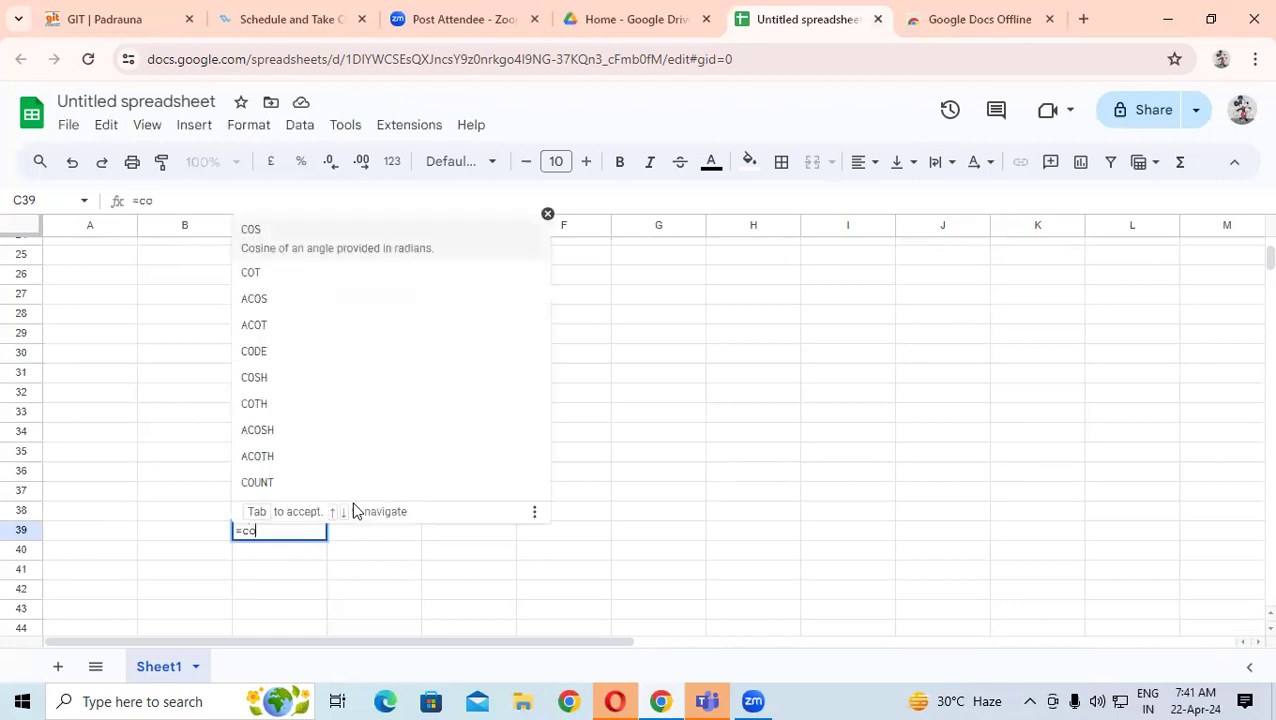
type("un")
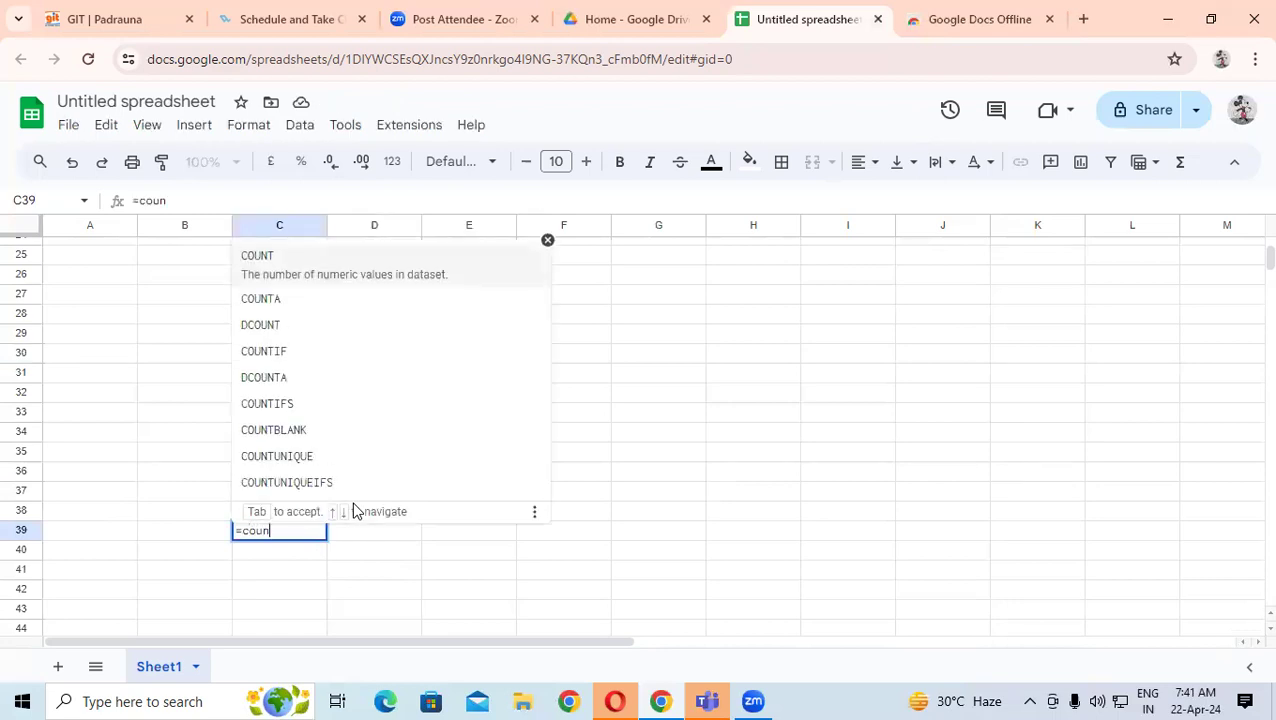
type("t(")
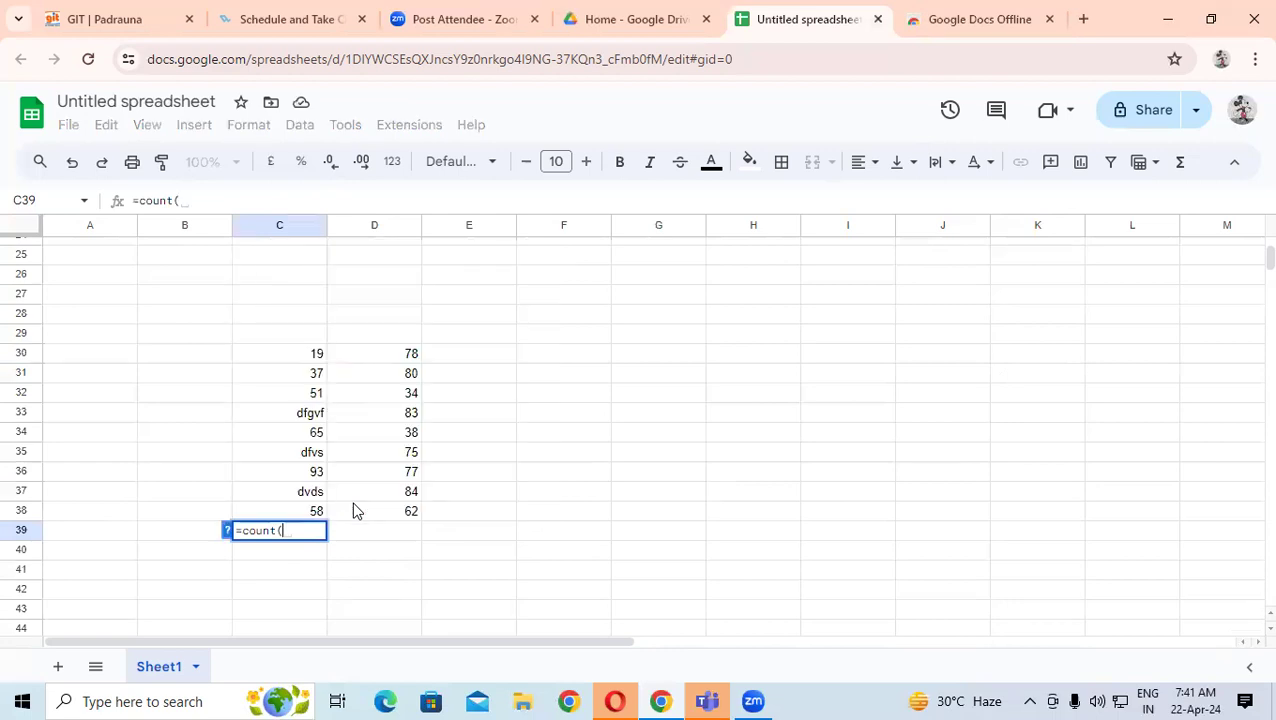
left_click_drag(305, 360, 314, 514)
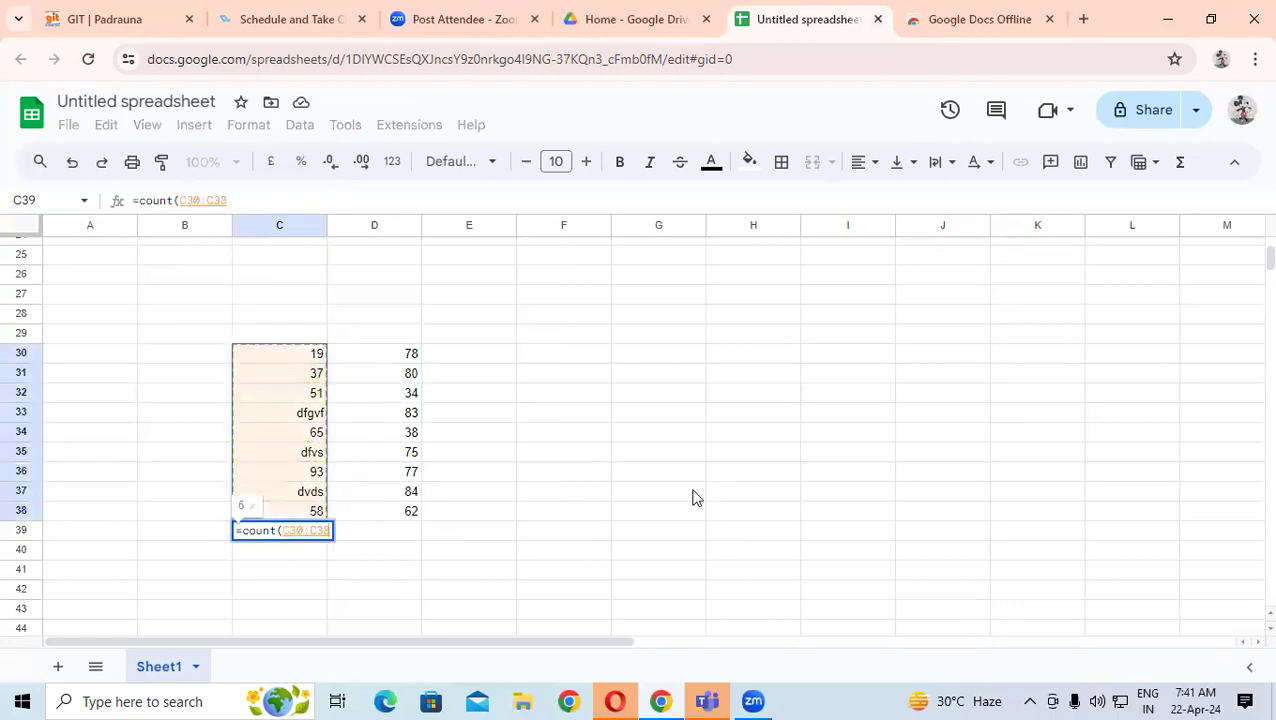
key("Return")
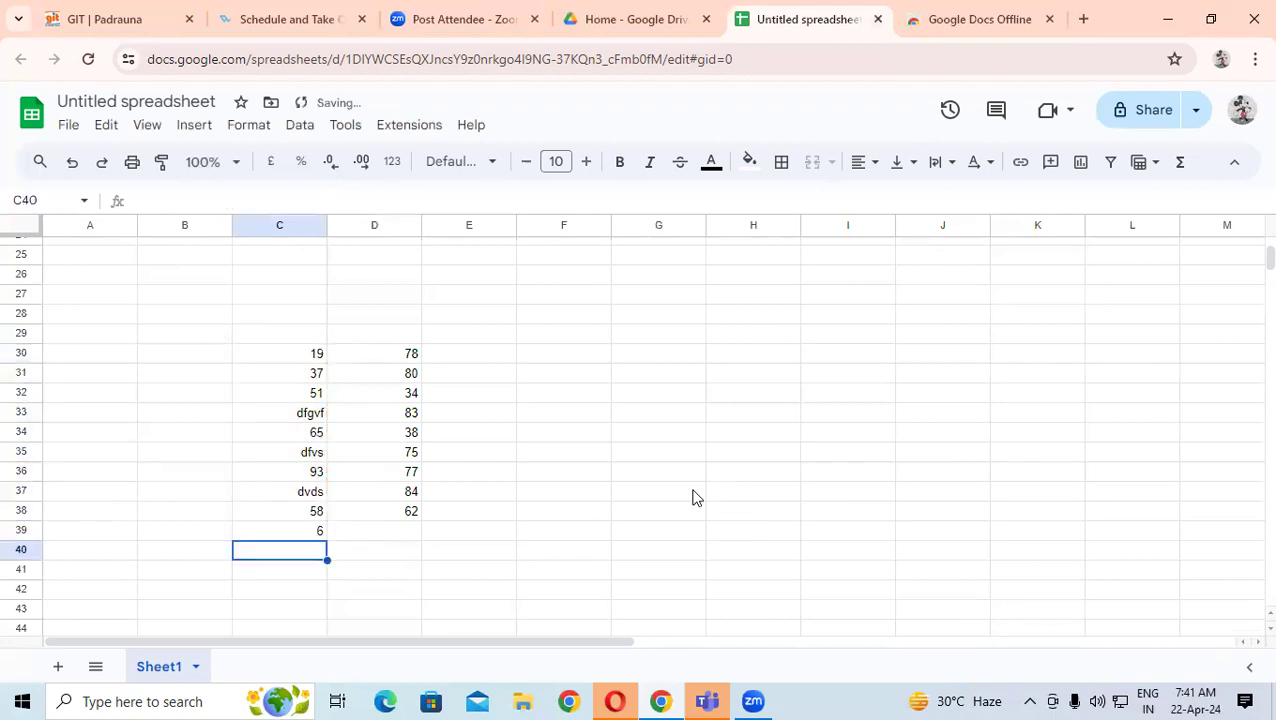
left_click(294, 538)
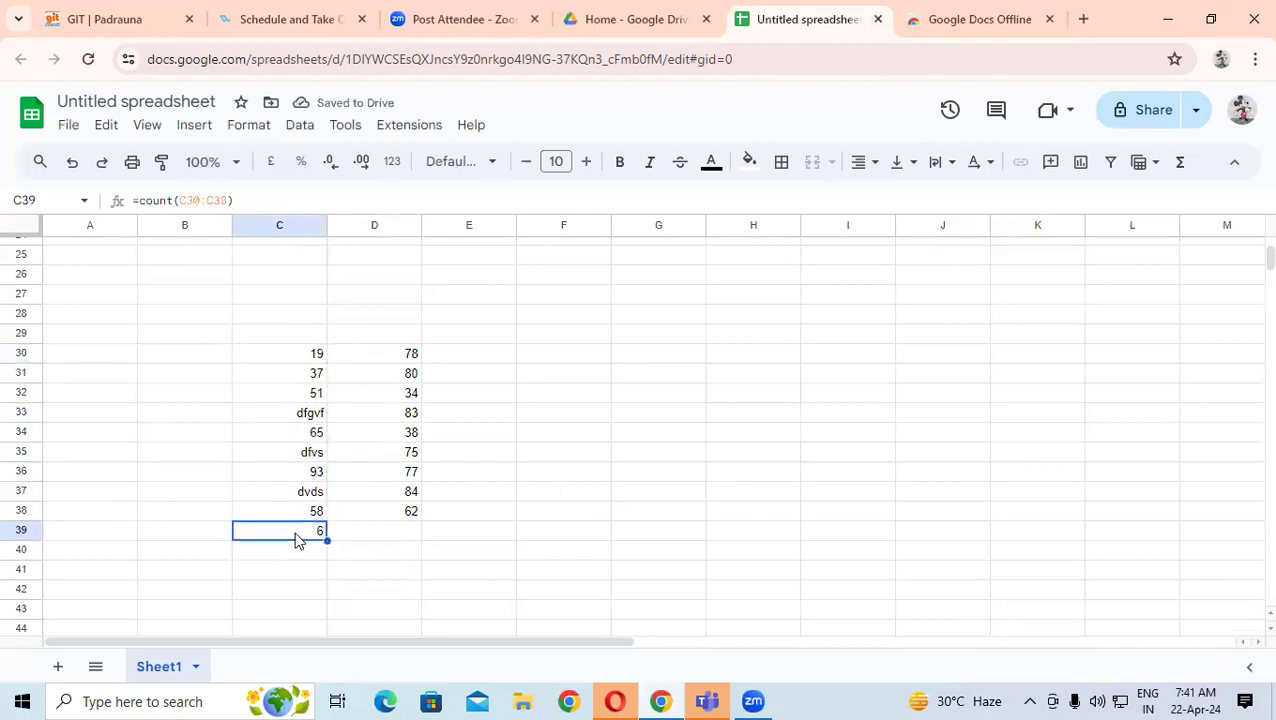
- Step through C30:C38 to compare the counted numbers with the skipped text entries
left_click(300, 380)
left_click(306, 411)
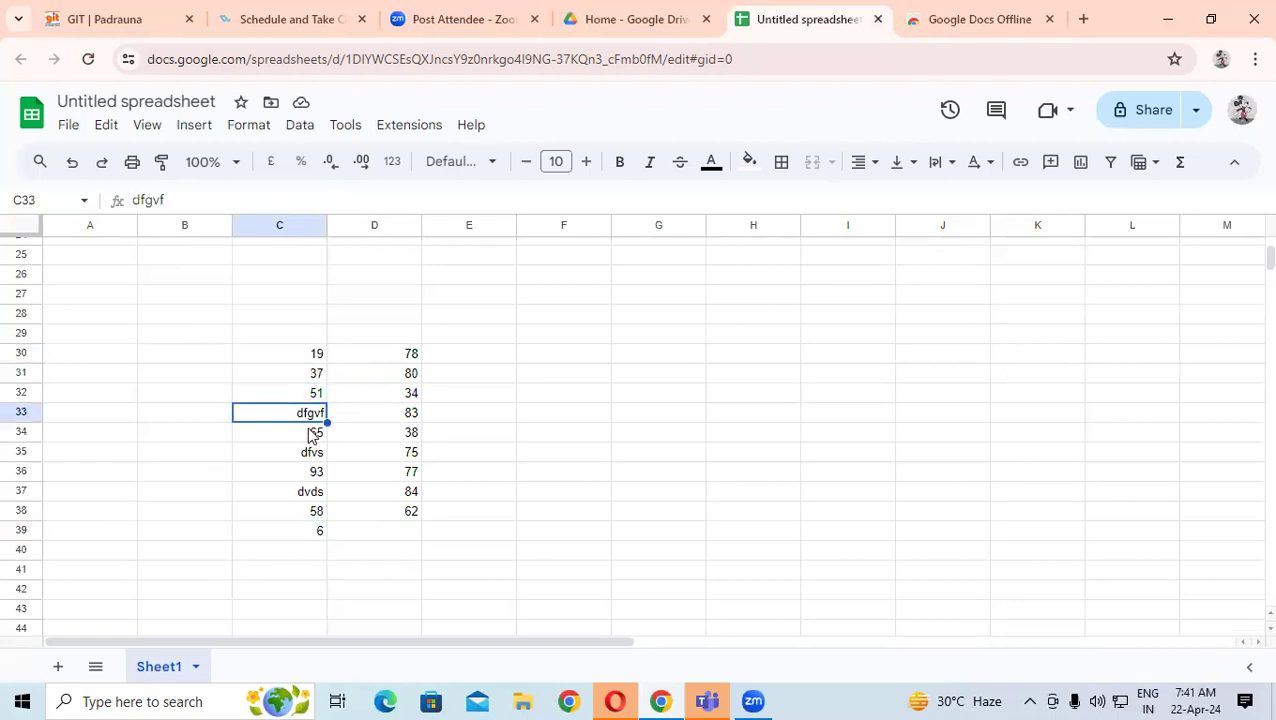
left_click(311, 436)
left_click(311, 455)
left_click(313, 472)
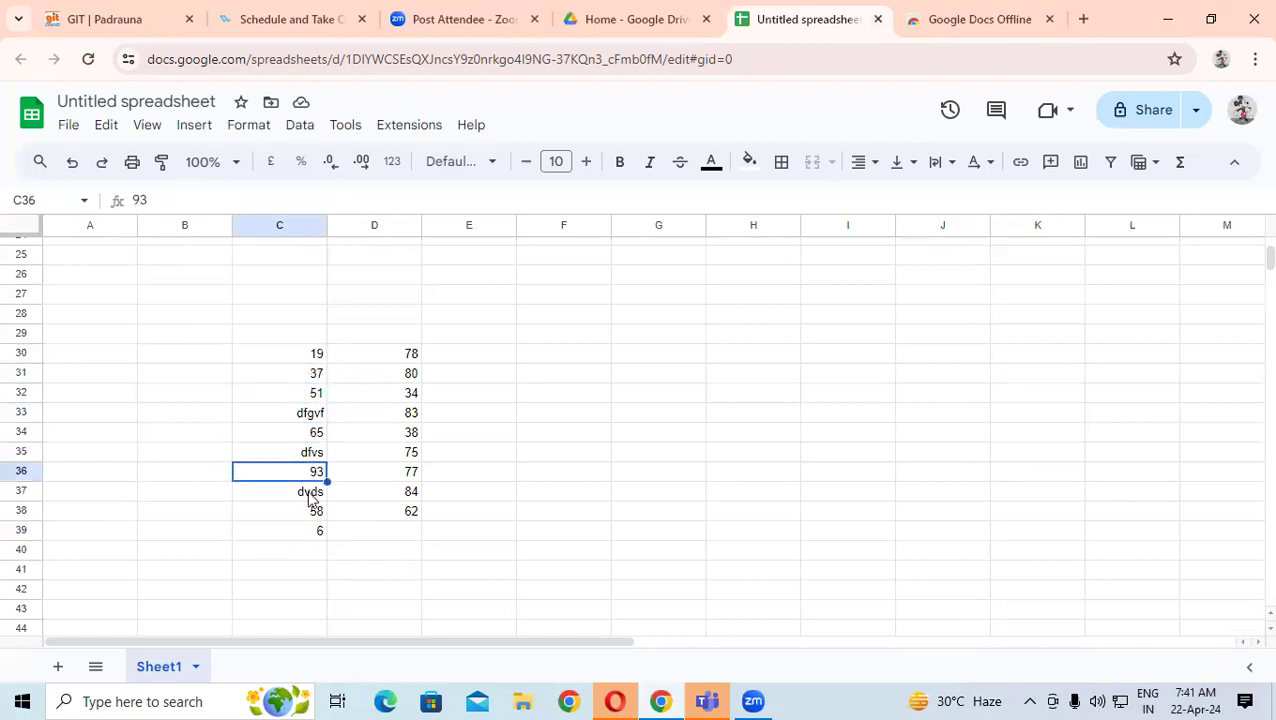
left_click(314, 492)
left_click(316, 512)
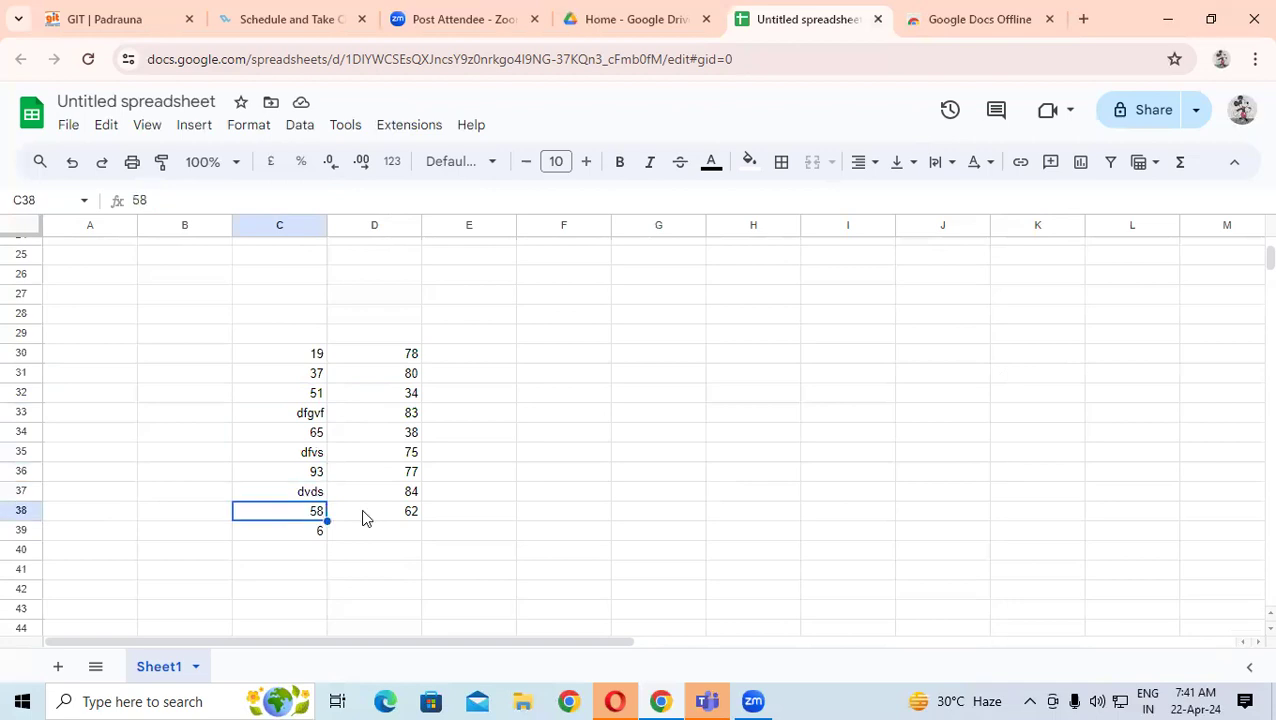
left_click(313, 535)
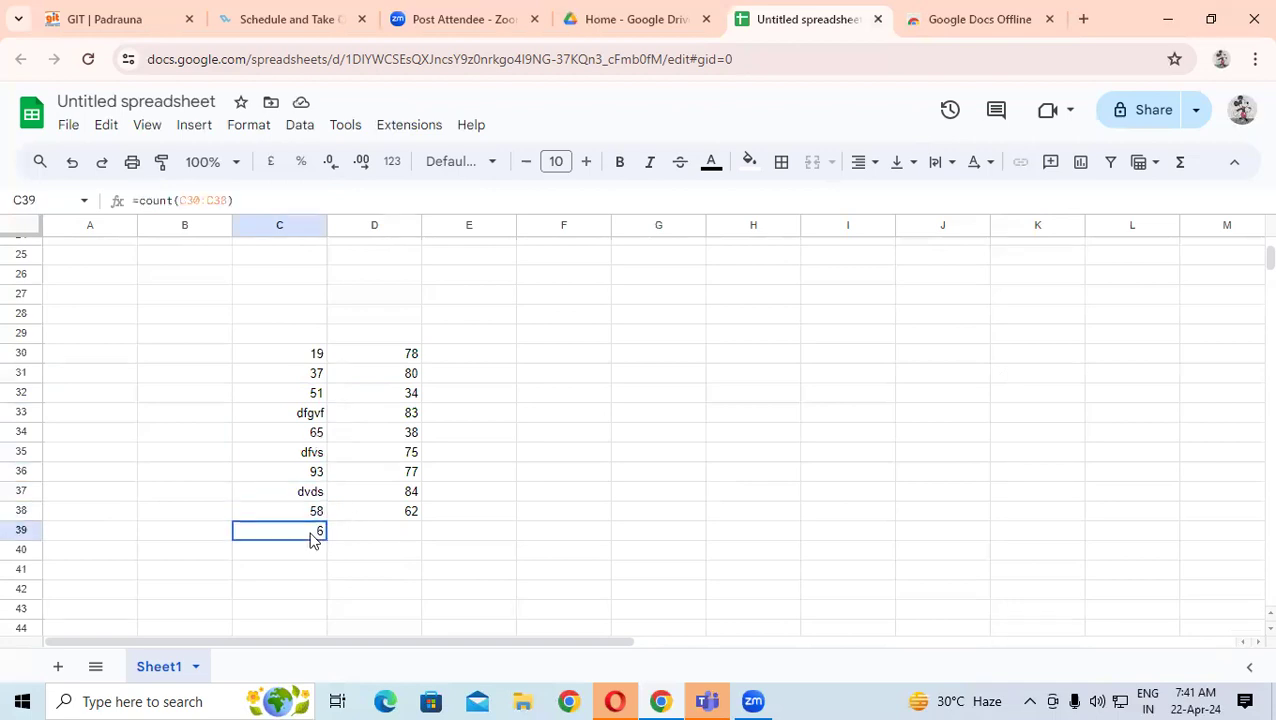
left_click(315, 356)
left_click(317, 376)
left_click(318, 395)
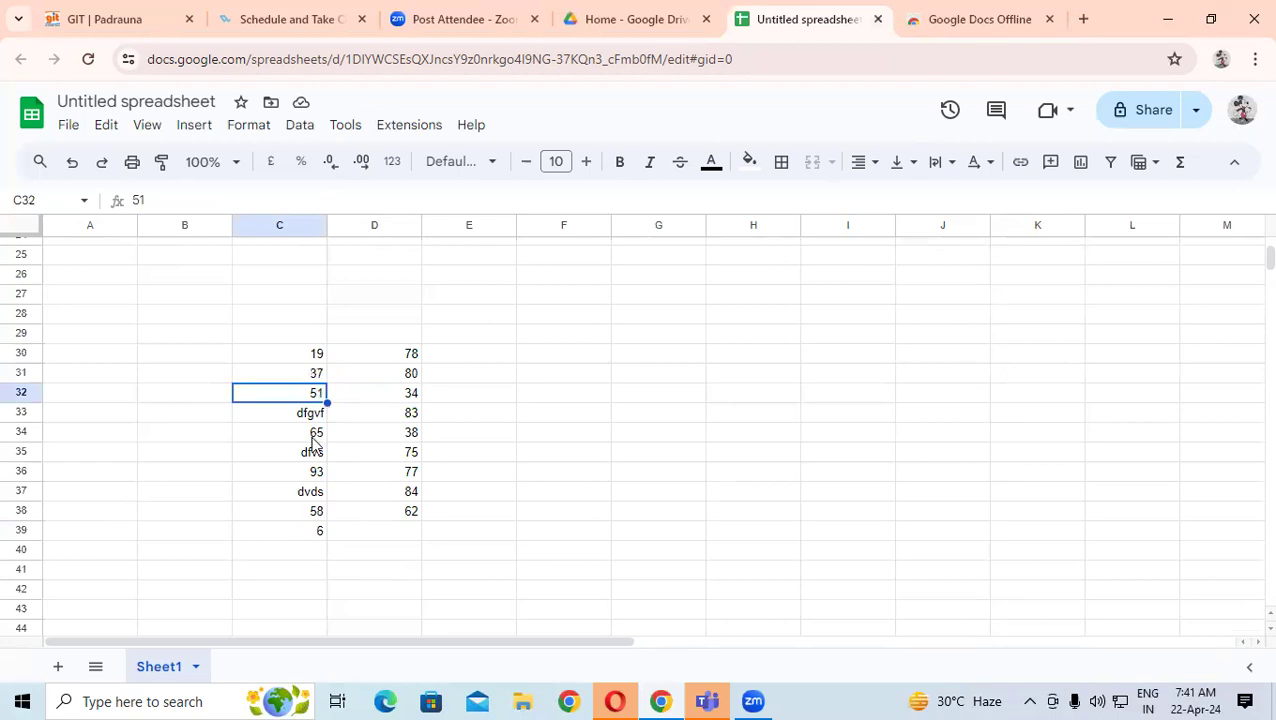
left_click(318, 436)
left_click(321, 474)
left_click(318, 511)
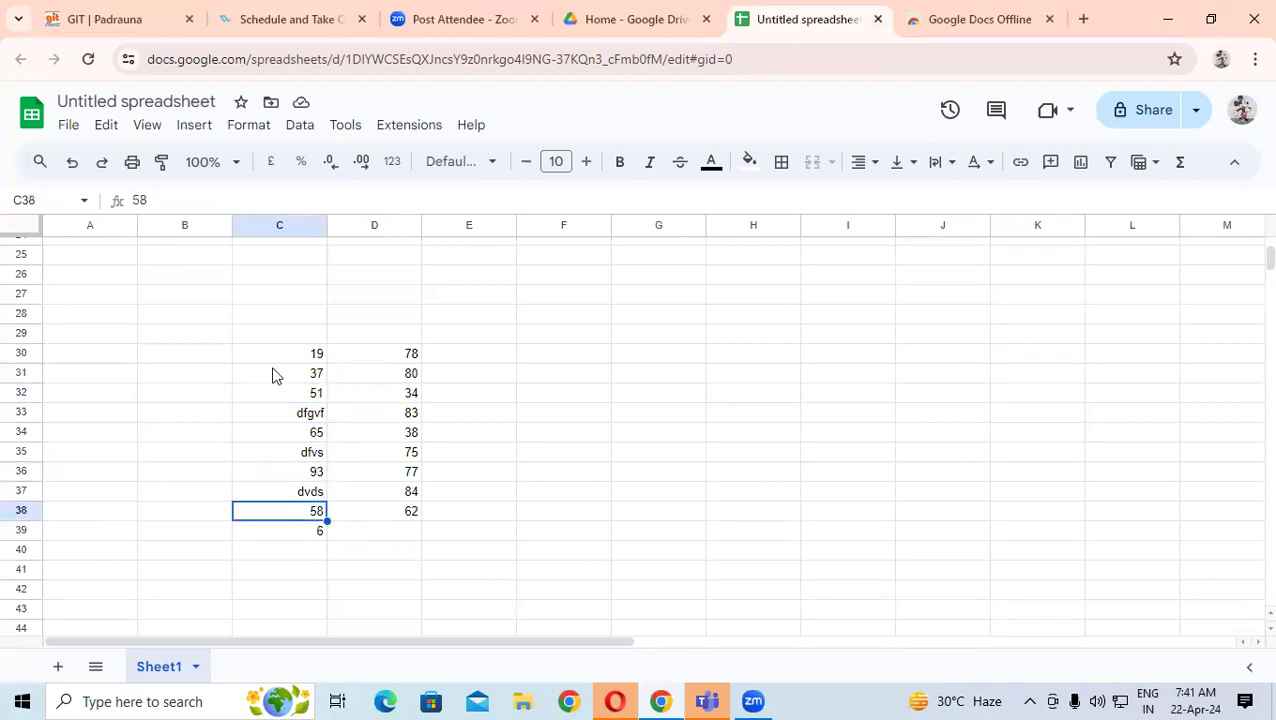
left_click_drag(278, 356, 302, 521)
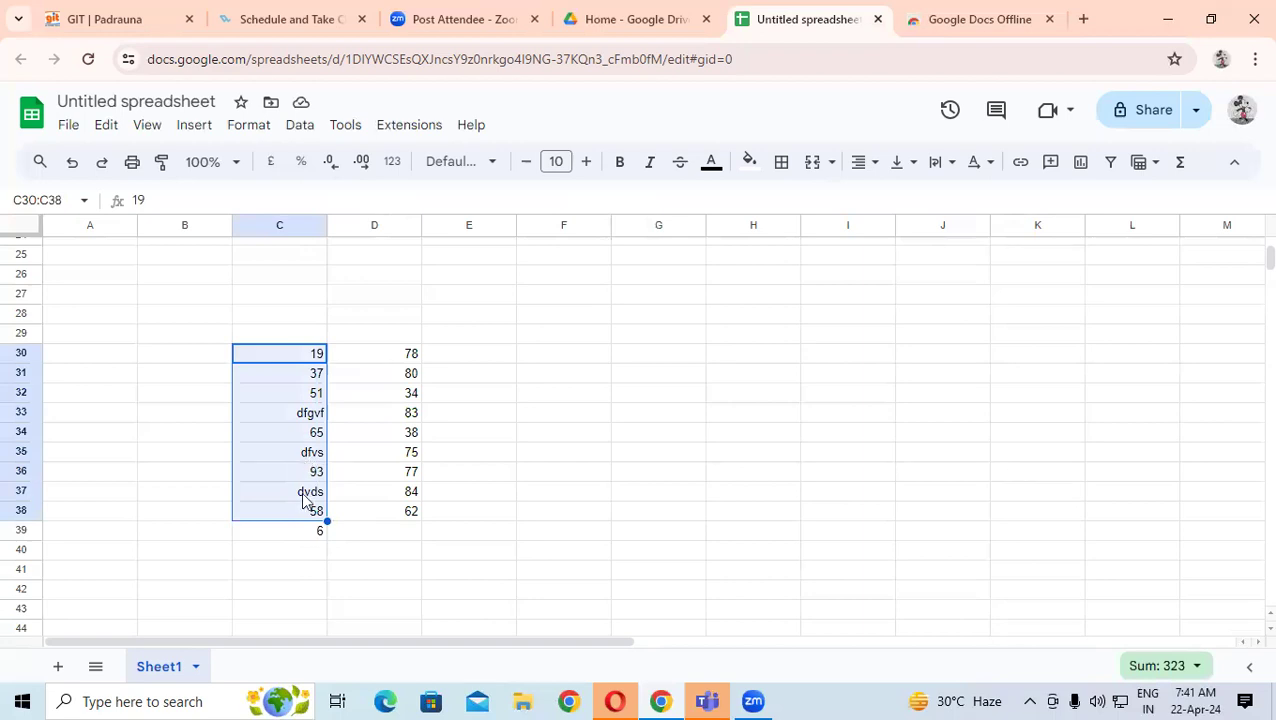
left_click(312, 531)
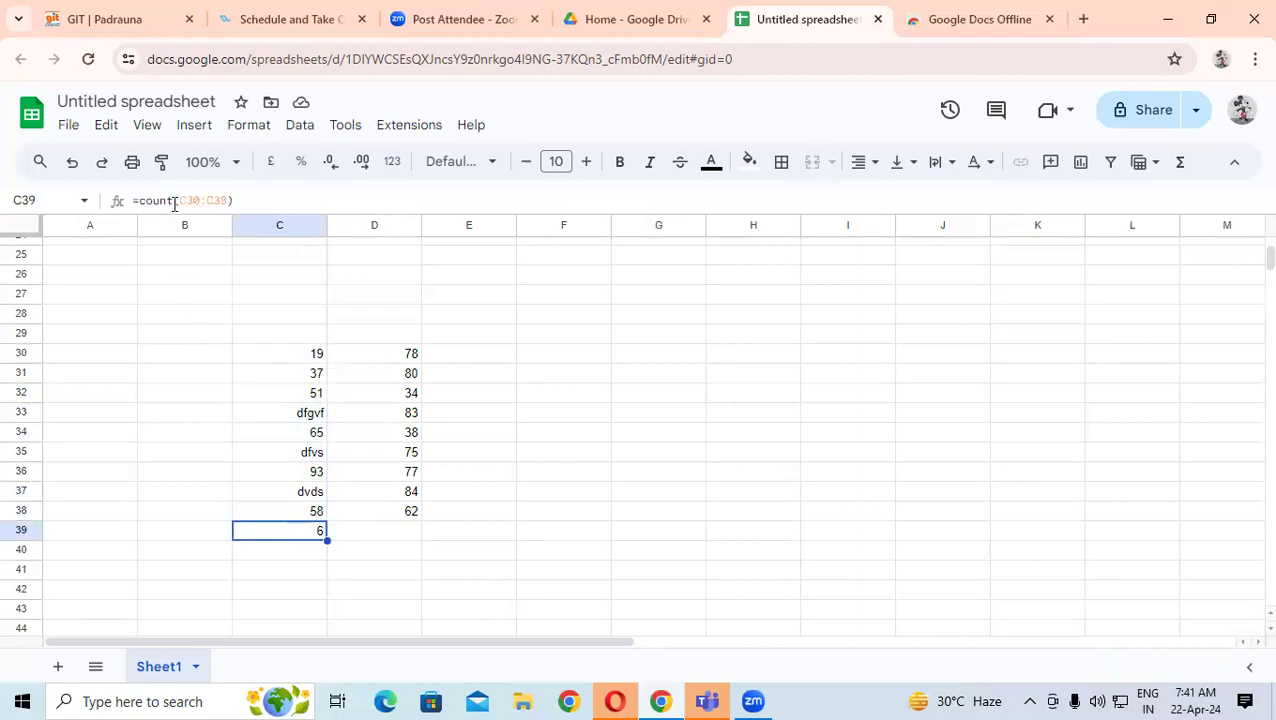
left_click(277, 553)
- Enter =COUNTA(C30:C38) in C40, returning 9 because text entries count too
type("=s")
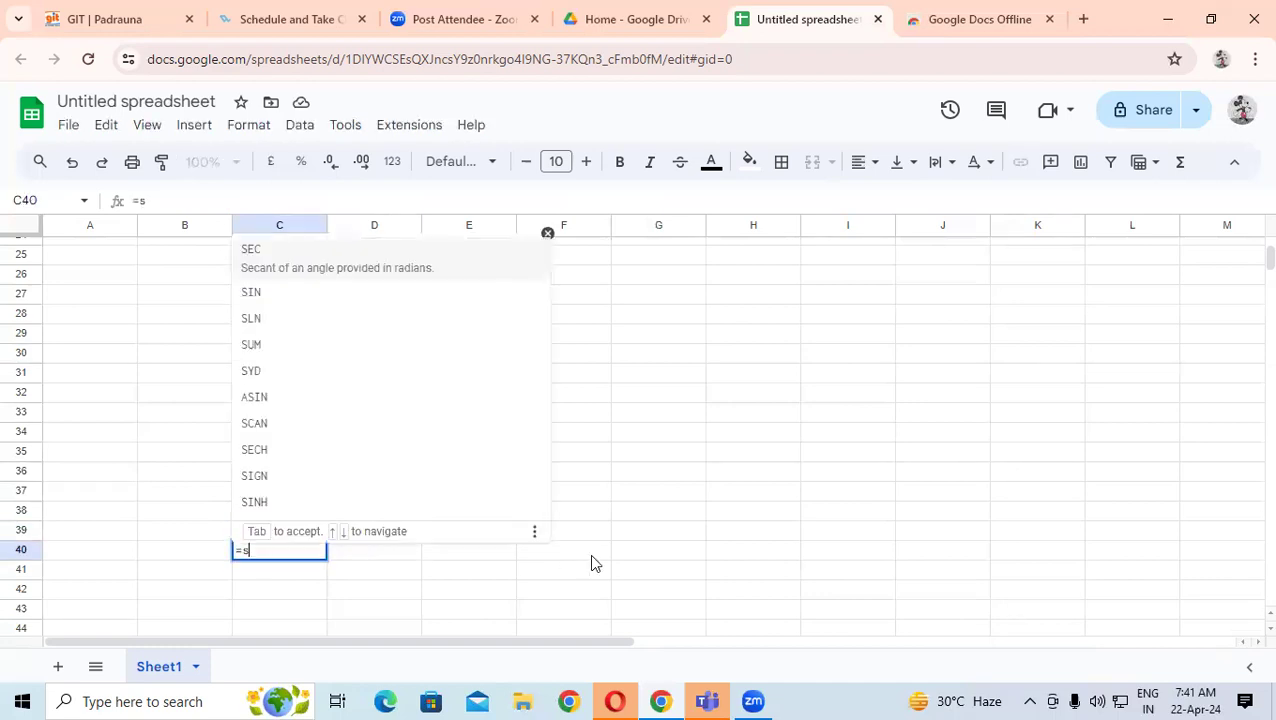
key("BackSpace")
type("co")
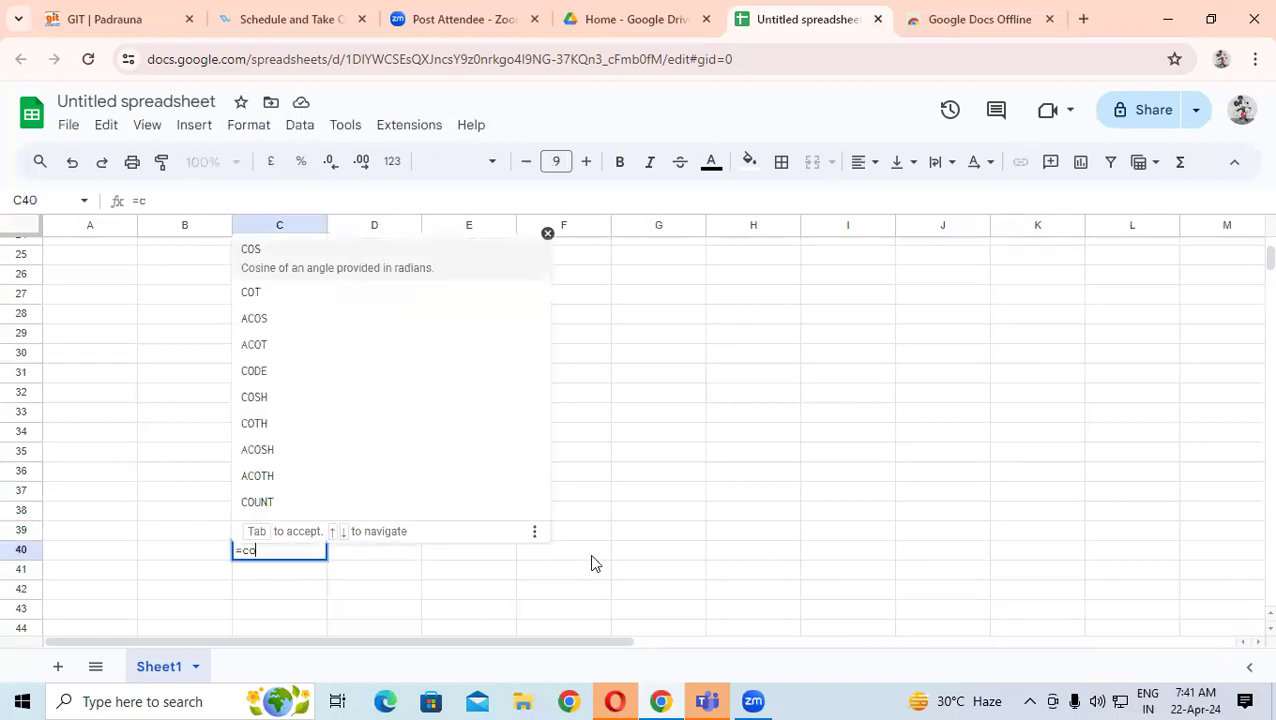
type("unt")
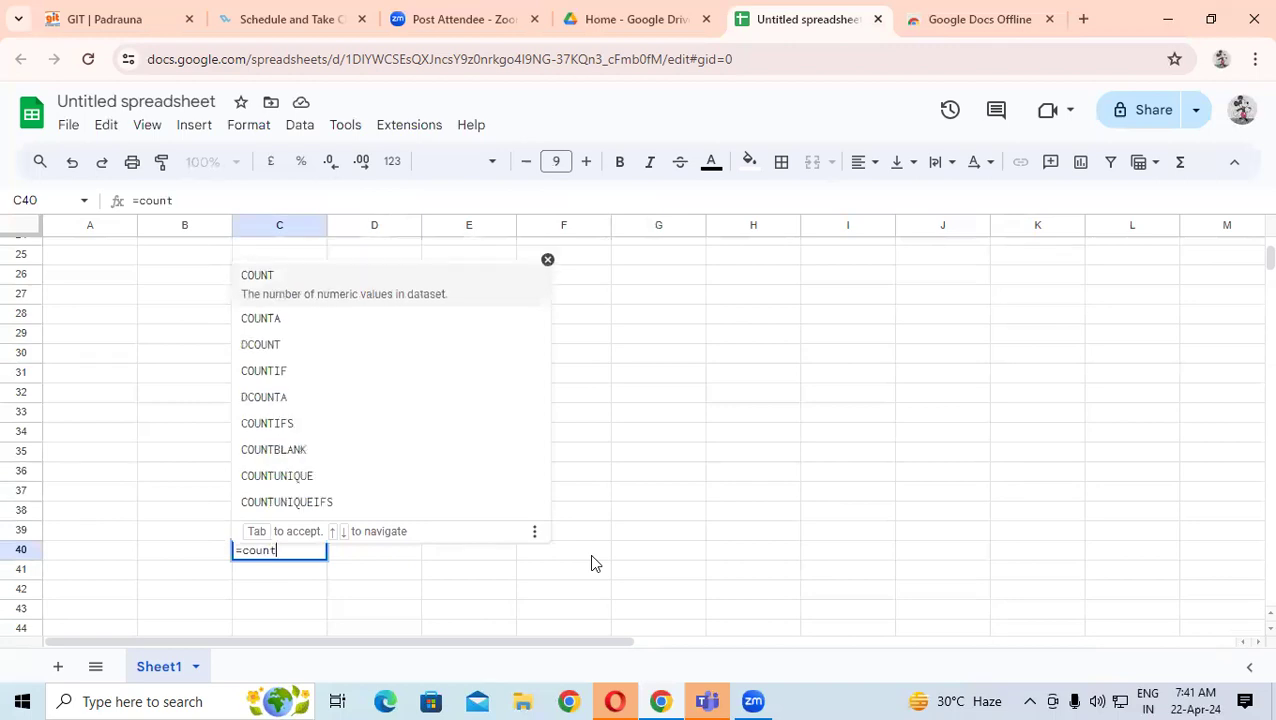
type("a")
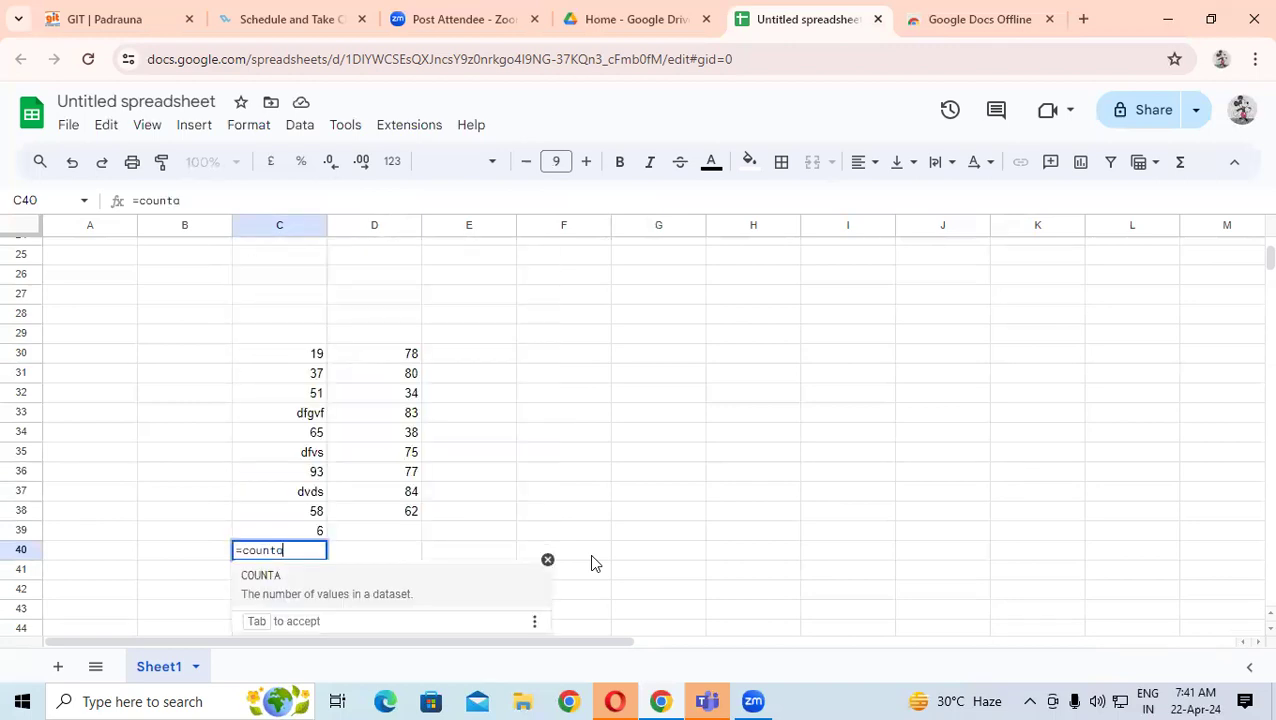
type("(")
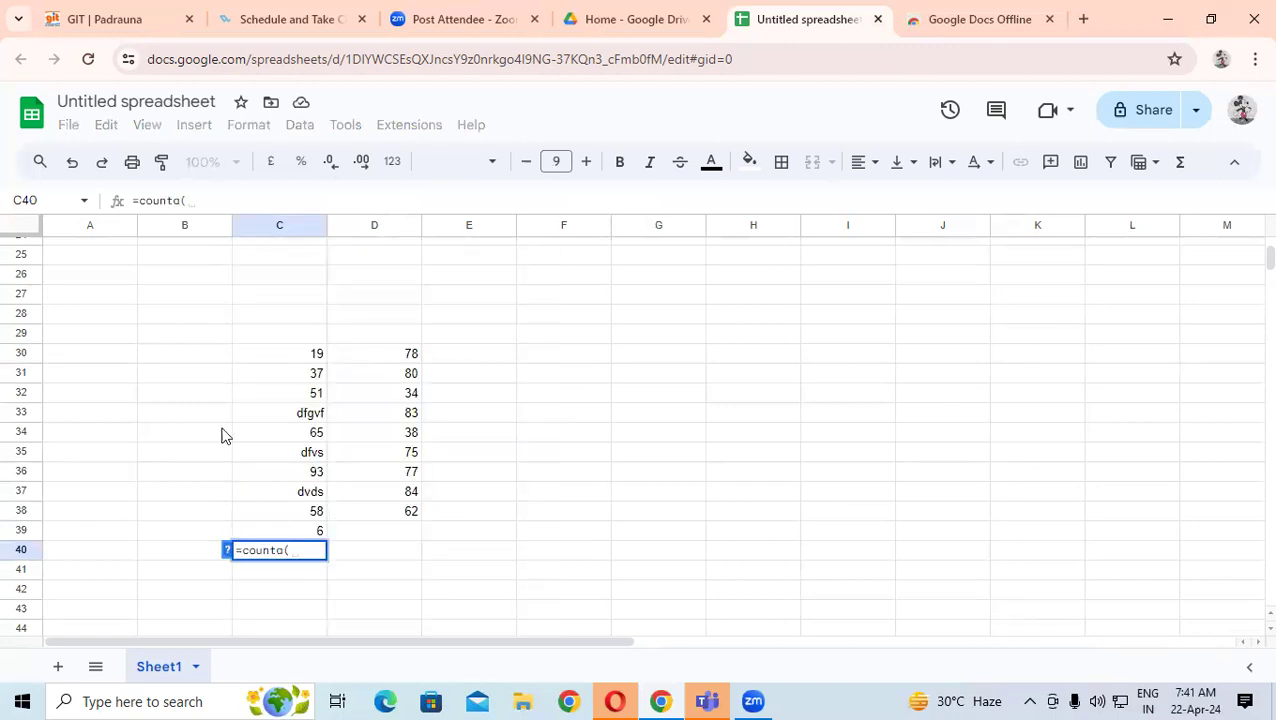
left_click_drag(288, 358, 305, 512)
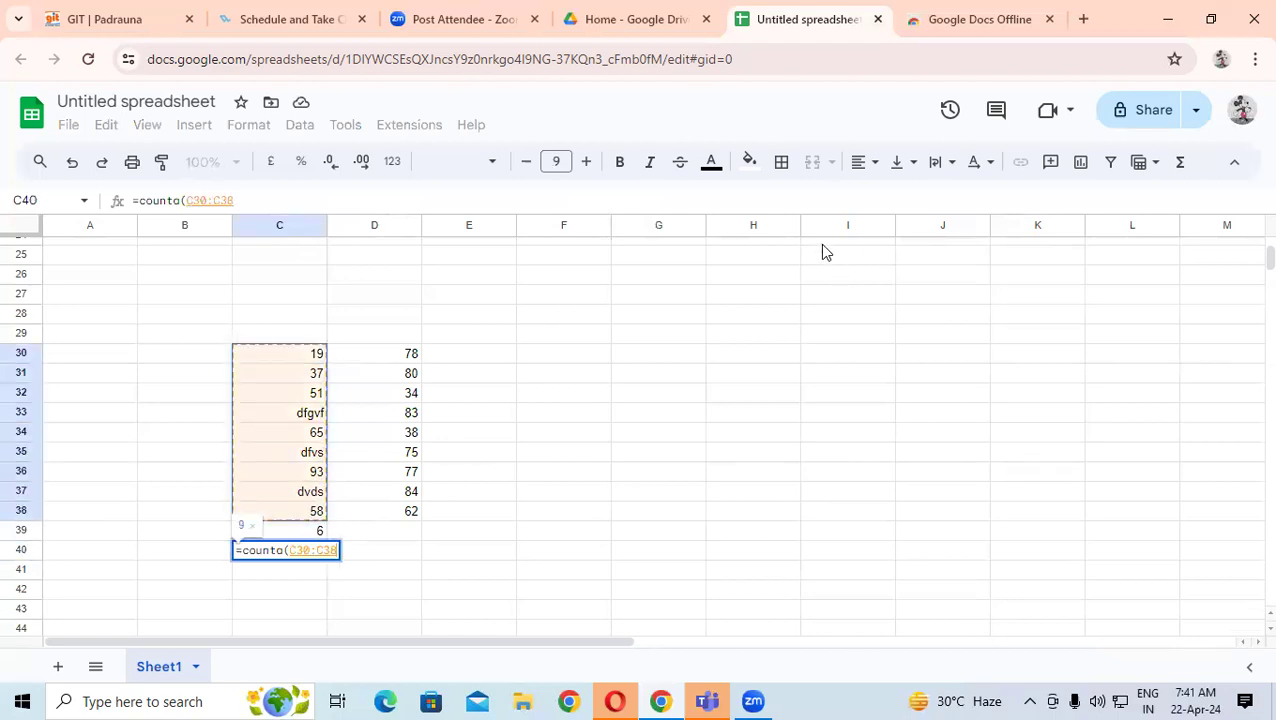
type(")")
key("Return")
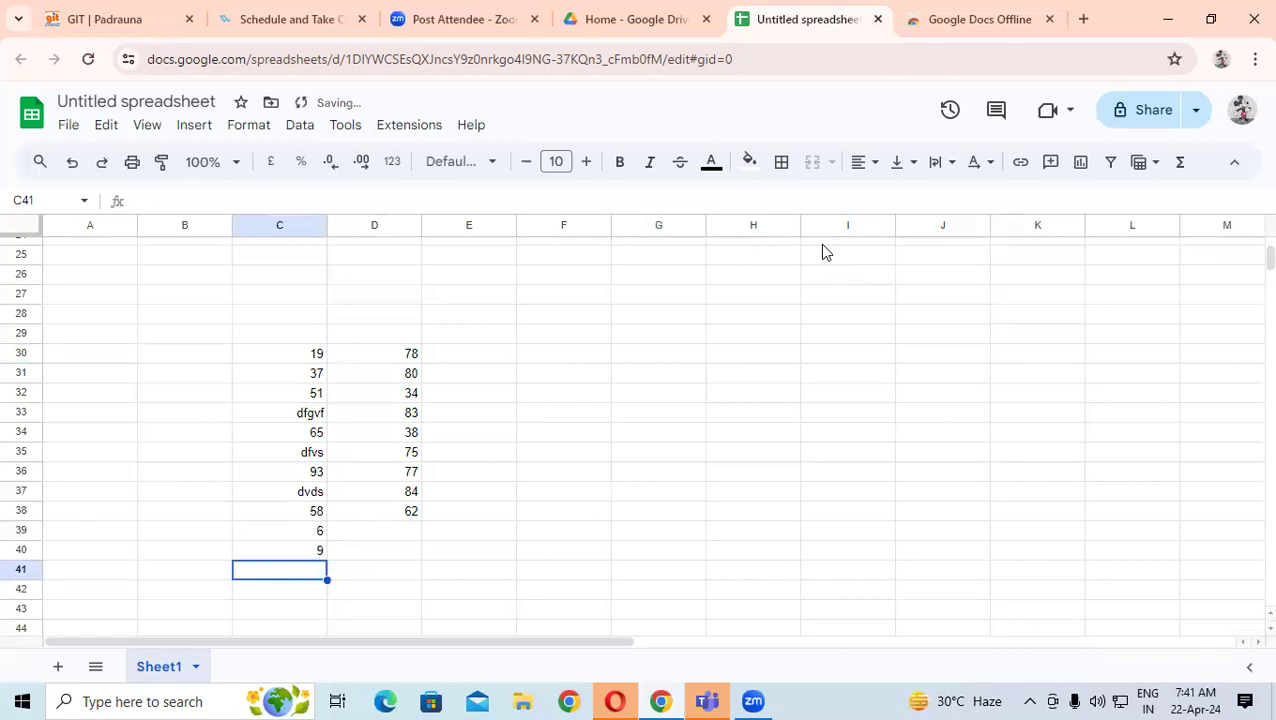
left_click(316, 552)
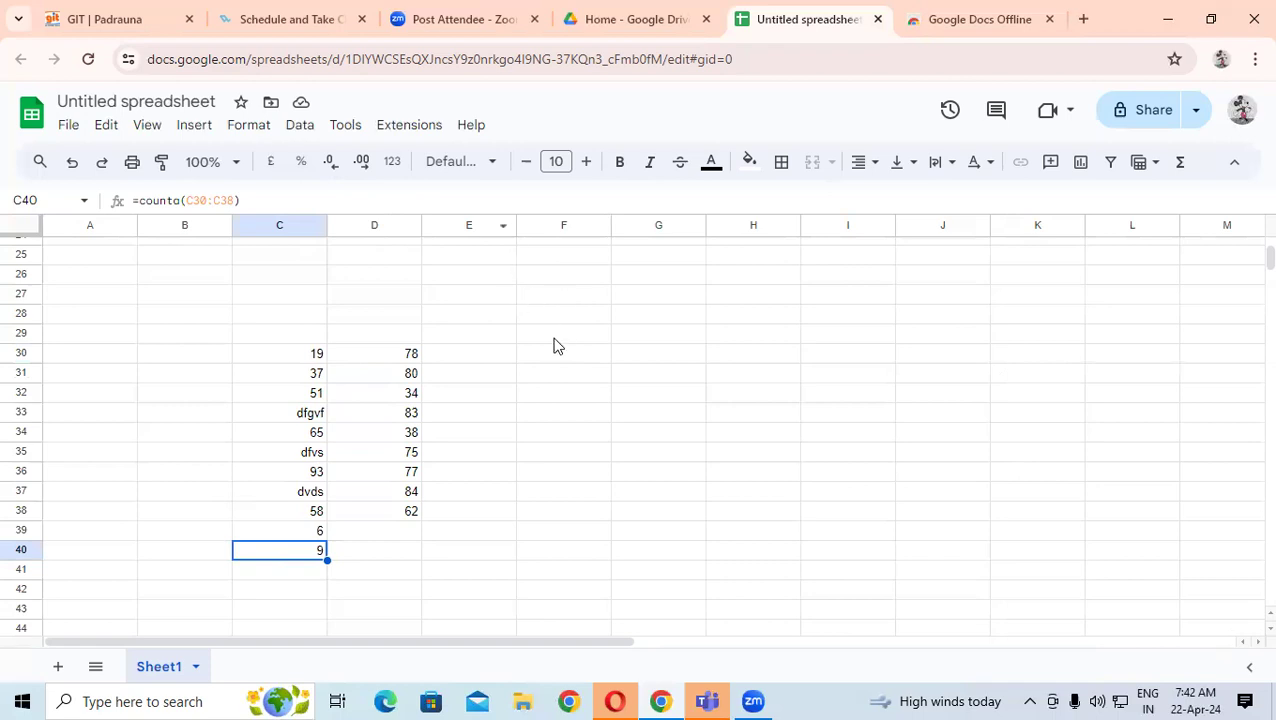
- Enter =COUNTIF(C30:C38,"51") in F29 to count the cells equal to 51
left_click_drag(555, 336, 605, 312)
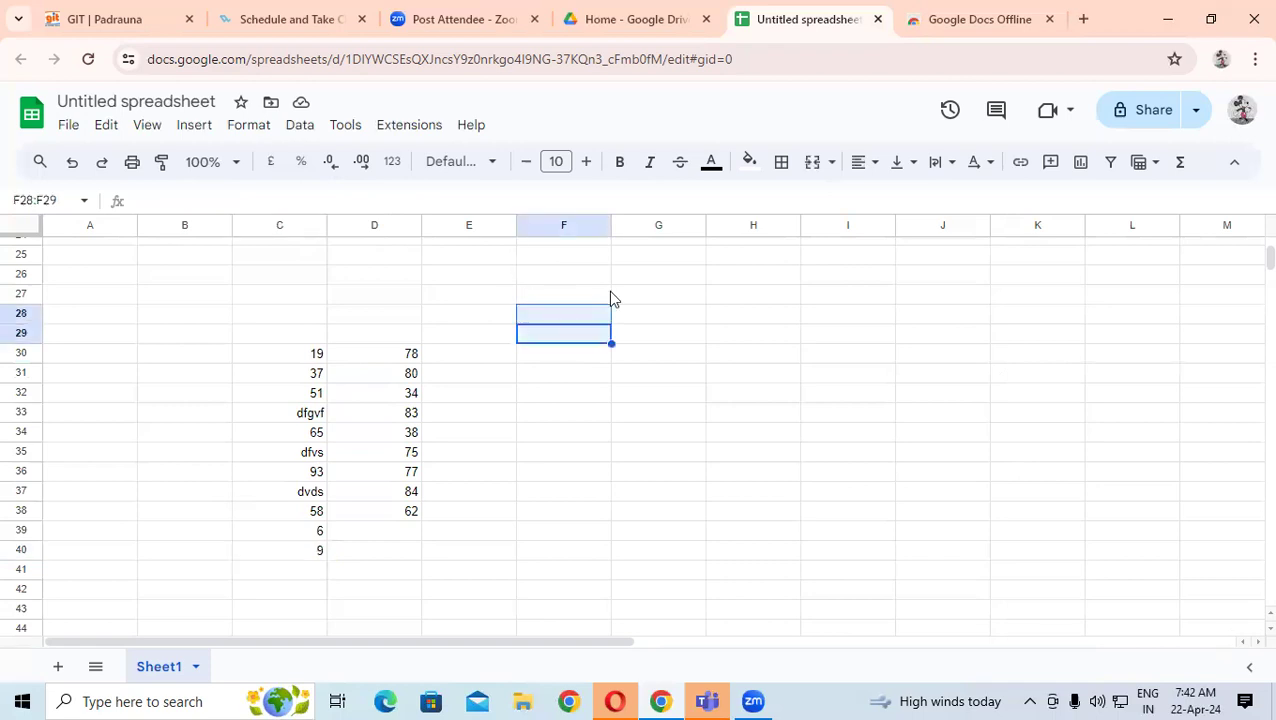
type("=count")
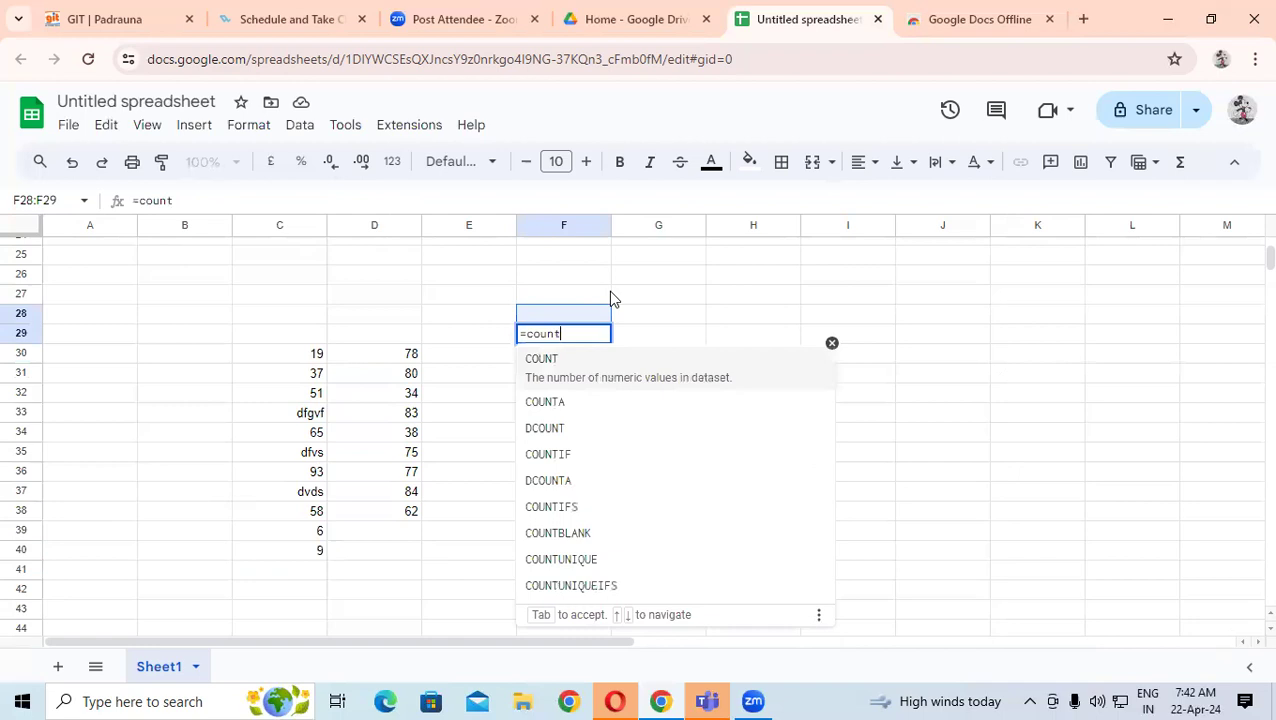
type("i")
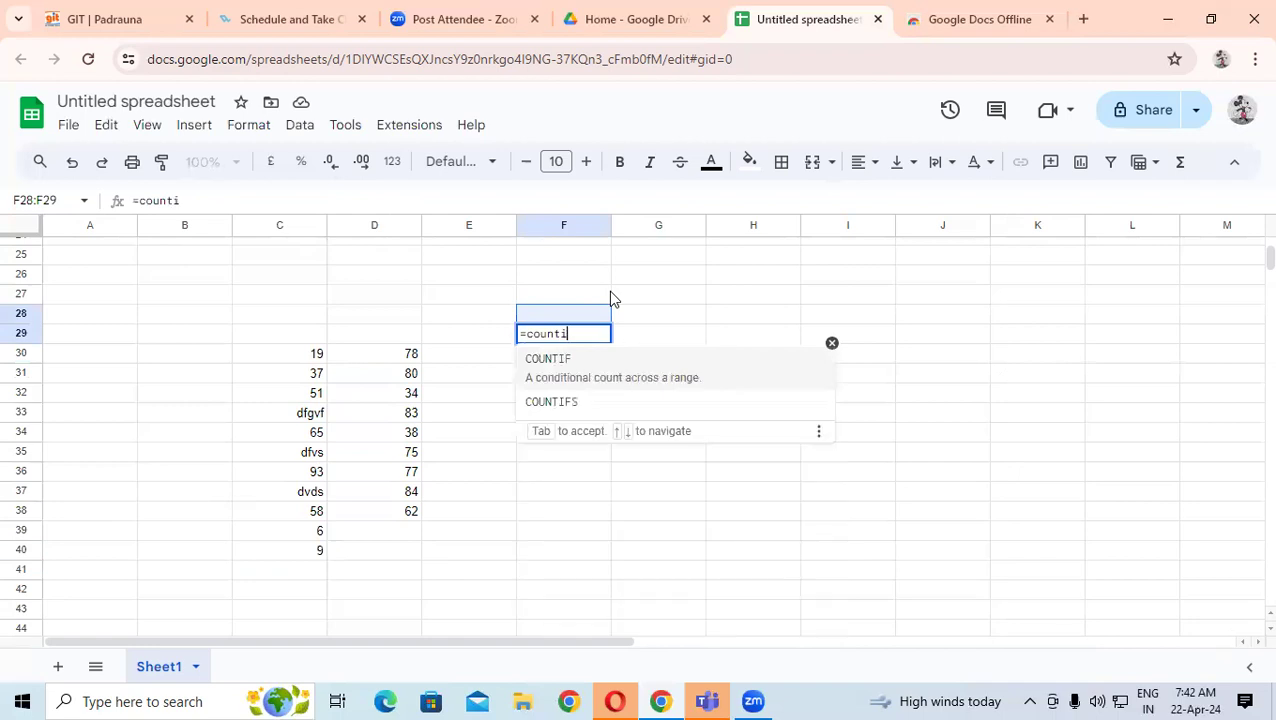
type("f(")
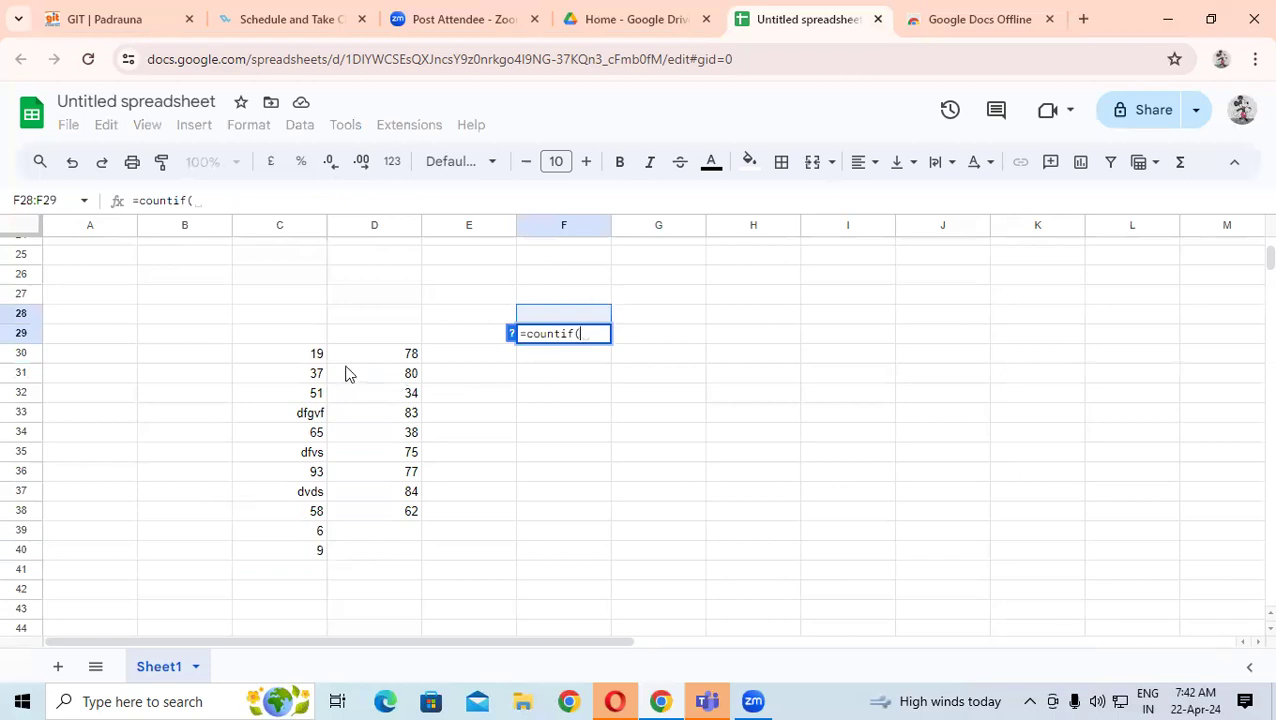
left_click_drag(293, 356, 278, 526)
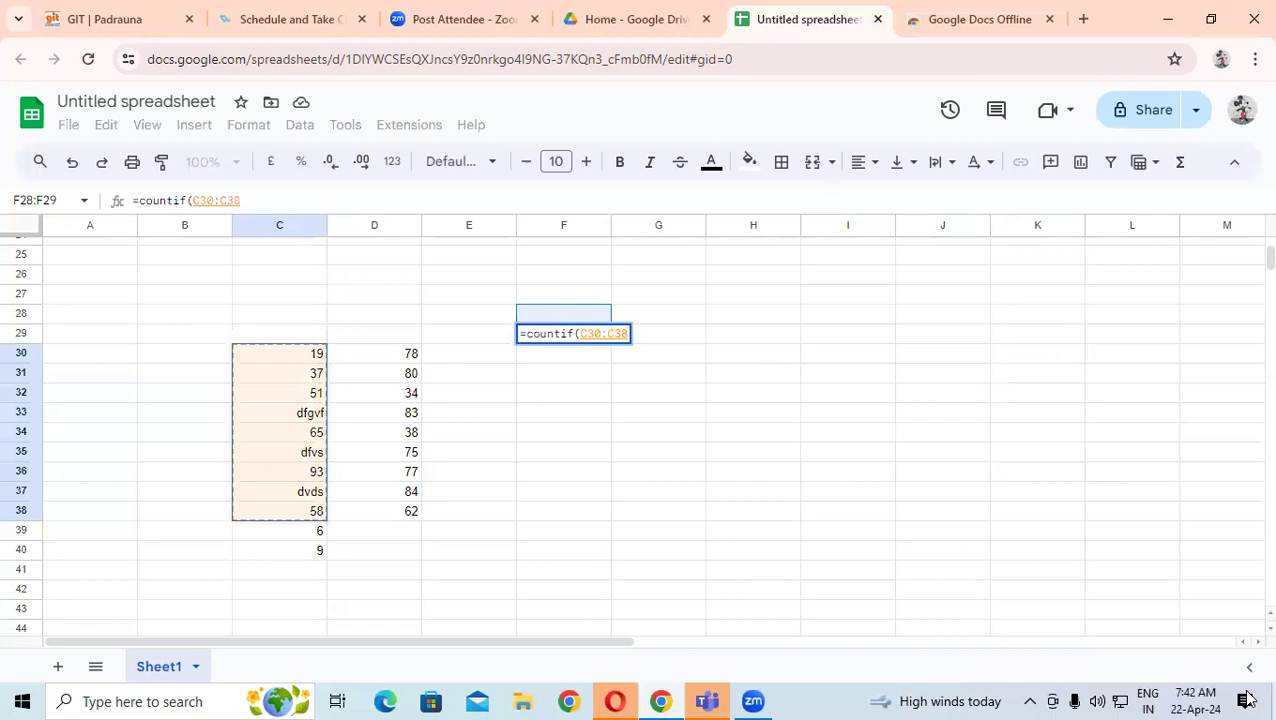
type(",")
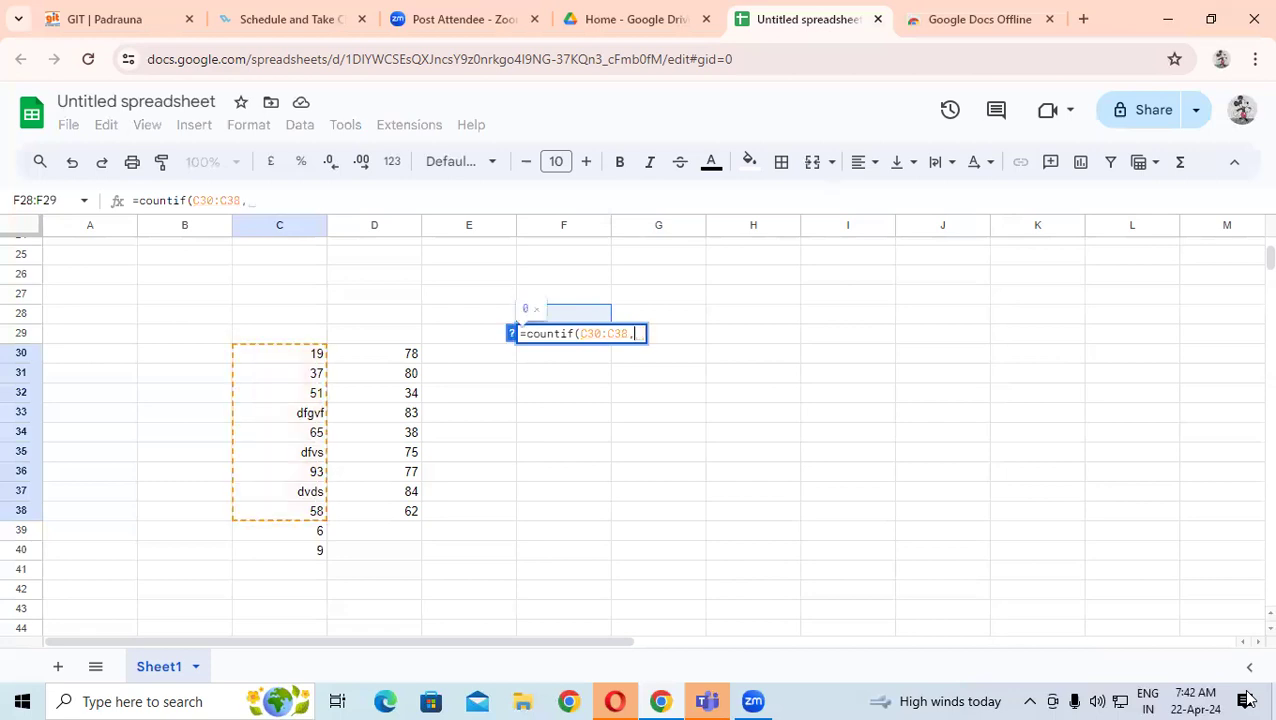
type("\"")
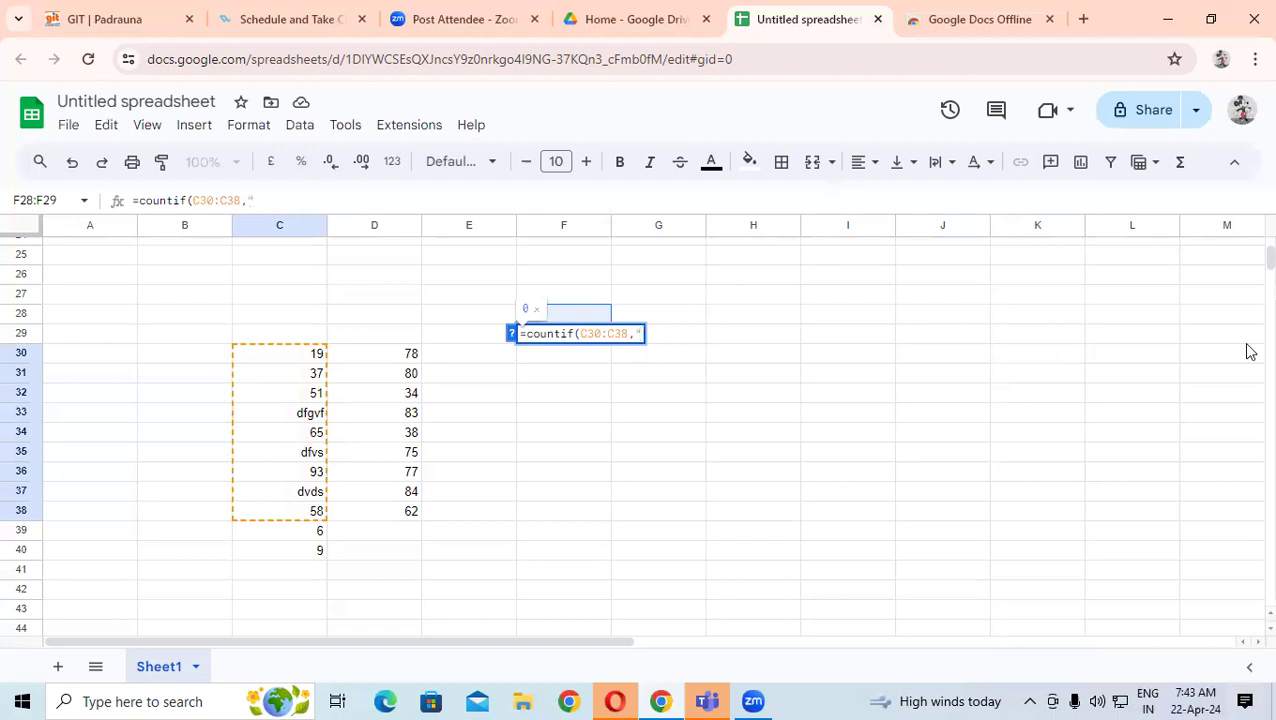
type("51\"")
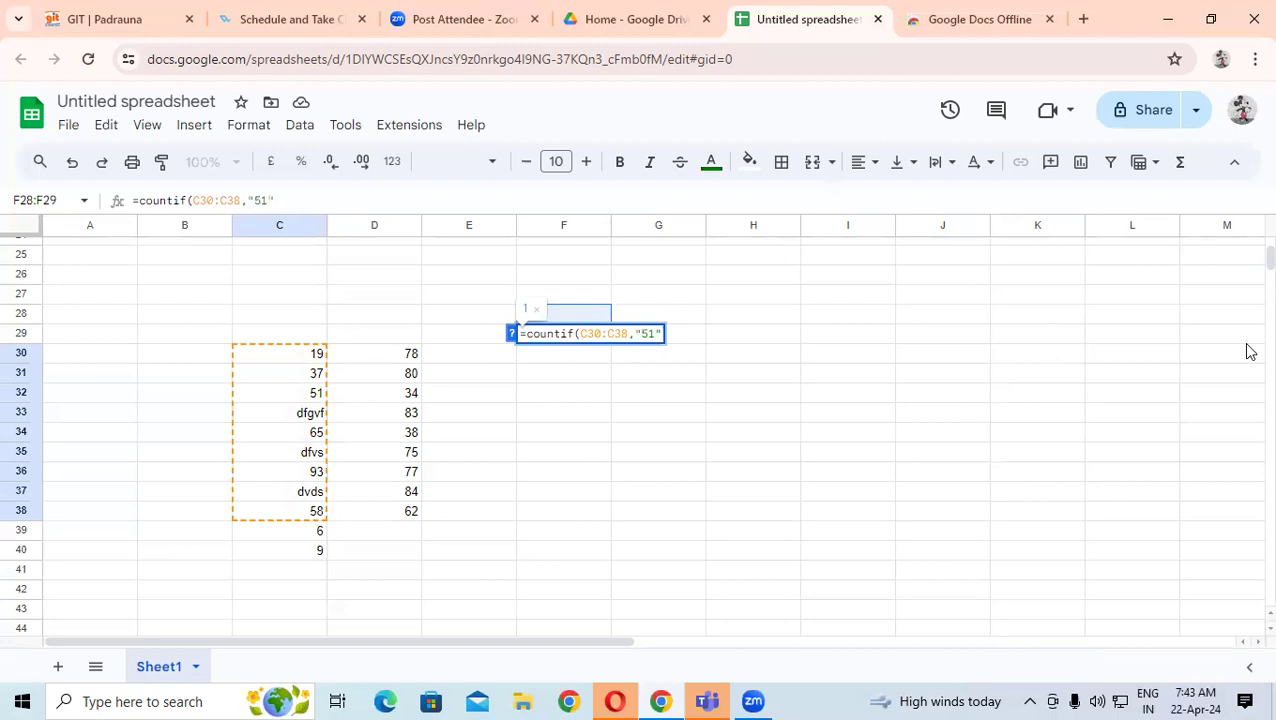
type(")")
key("Return")
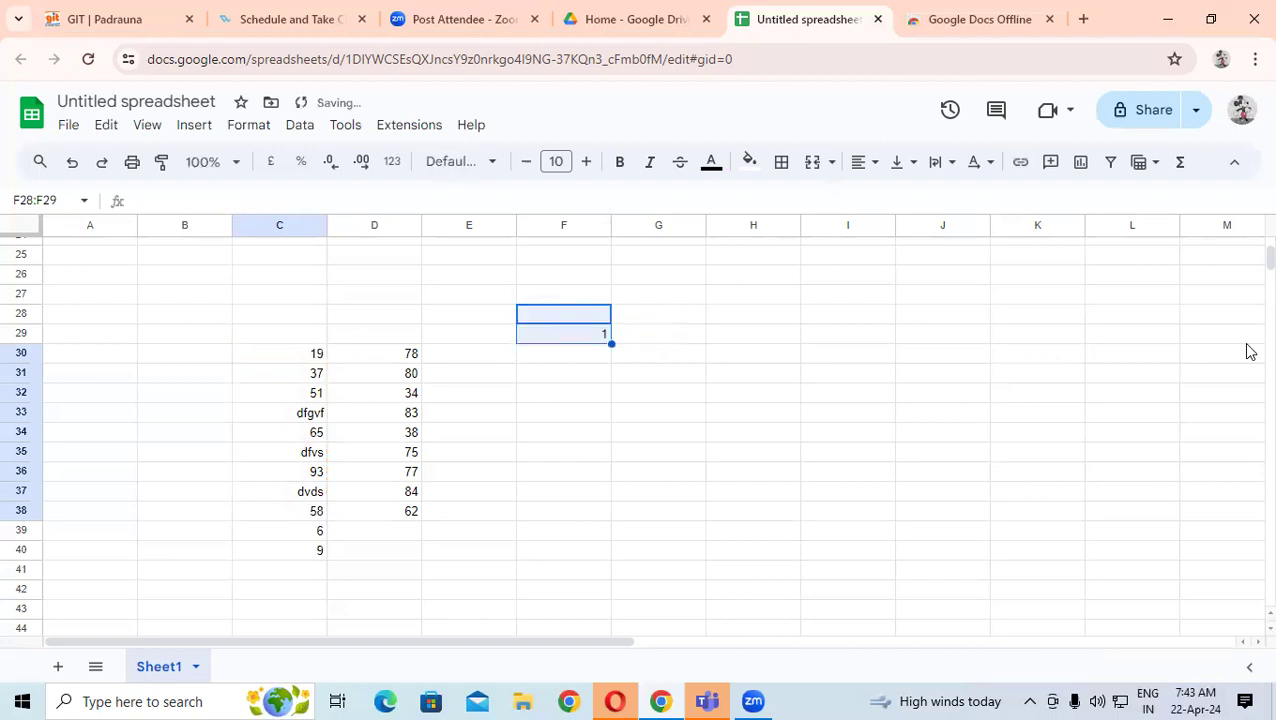
left_click(315, 399)
- Change C34 from 65 to 51 so the COUNTIF result rises to 2
left_click(305, 435)
type("51")
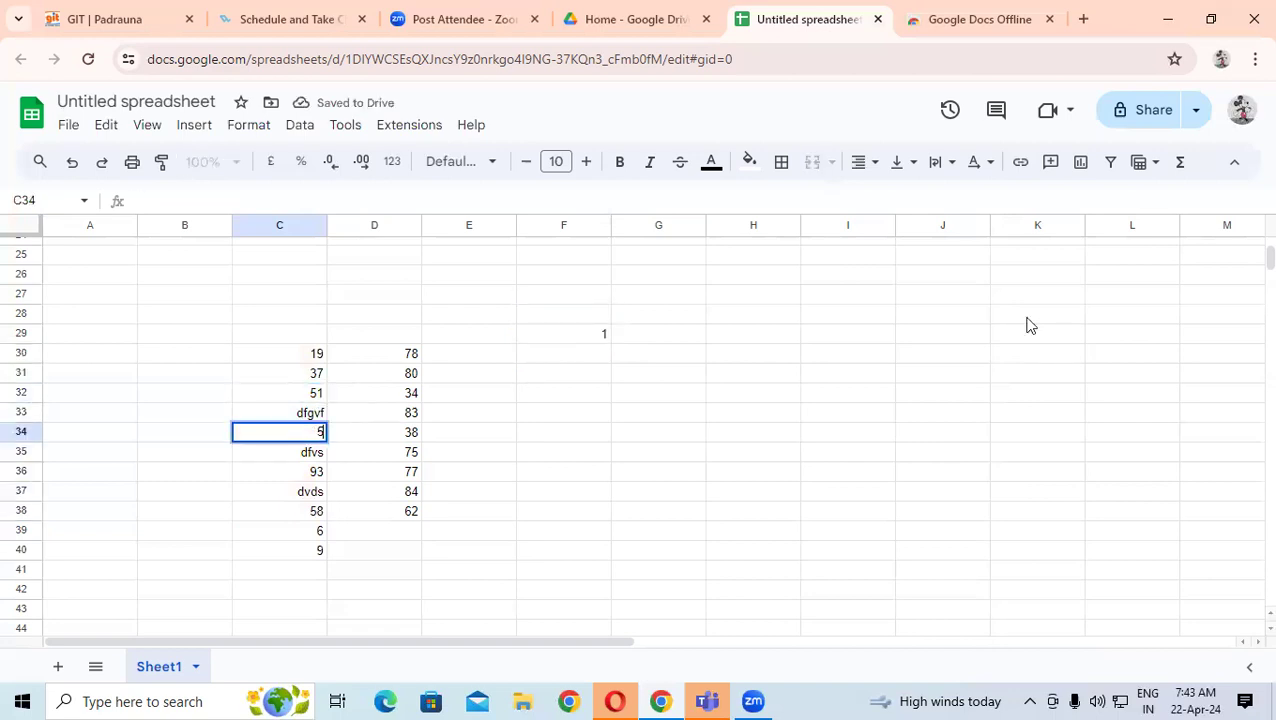
key("Return")
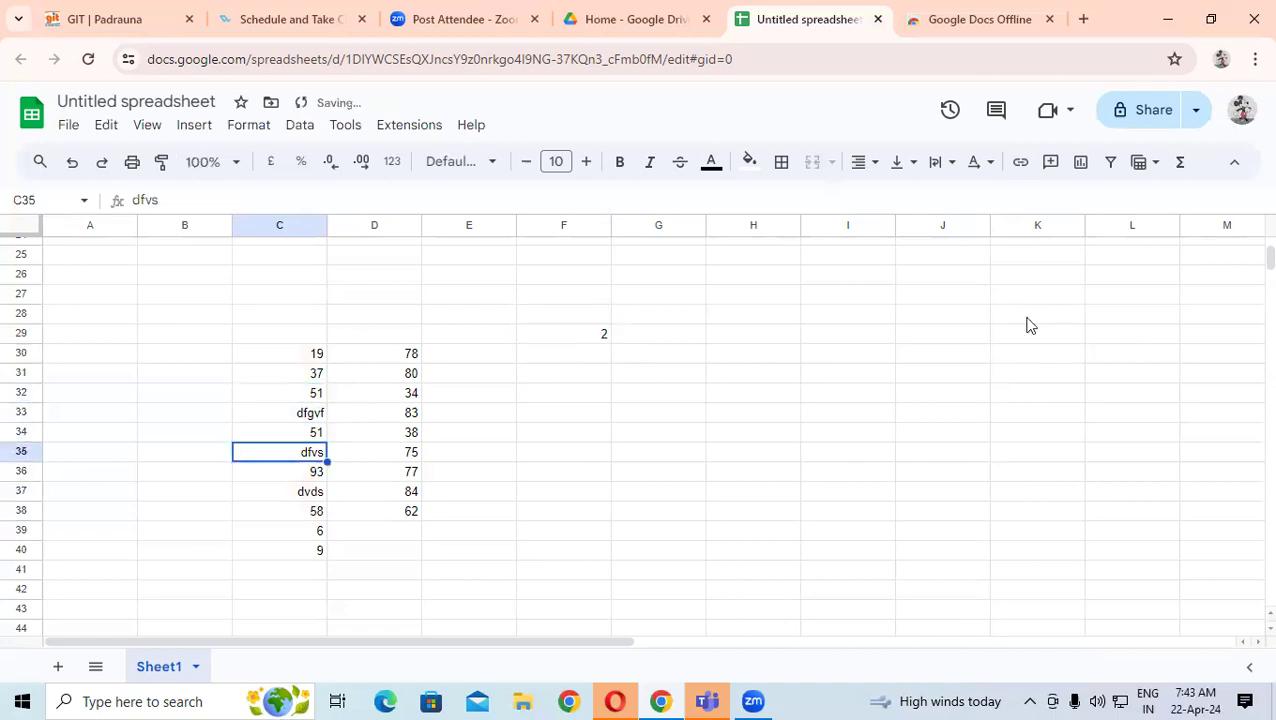
left_click(576, 334)
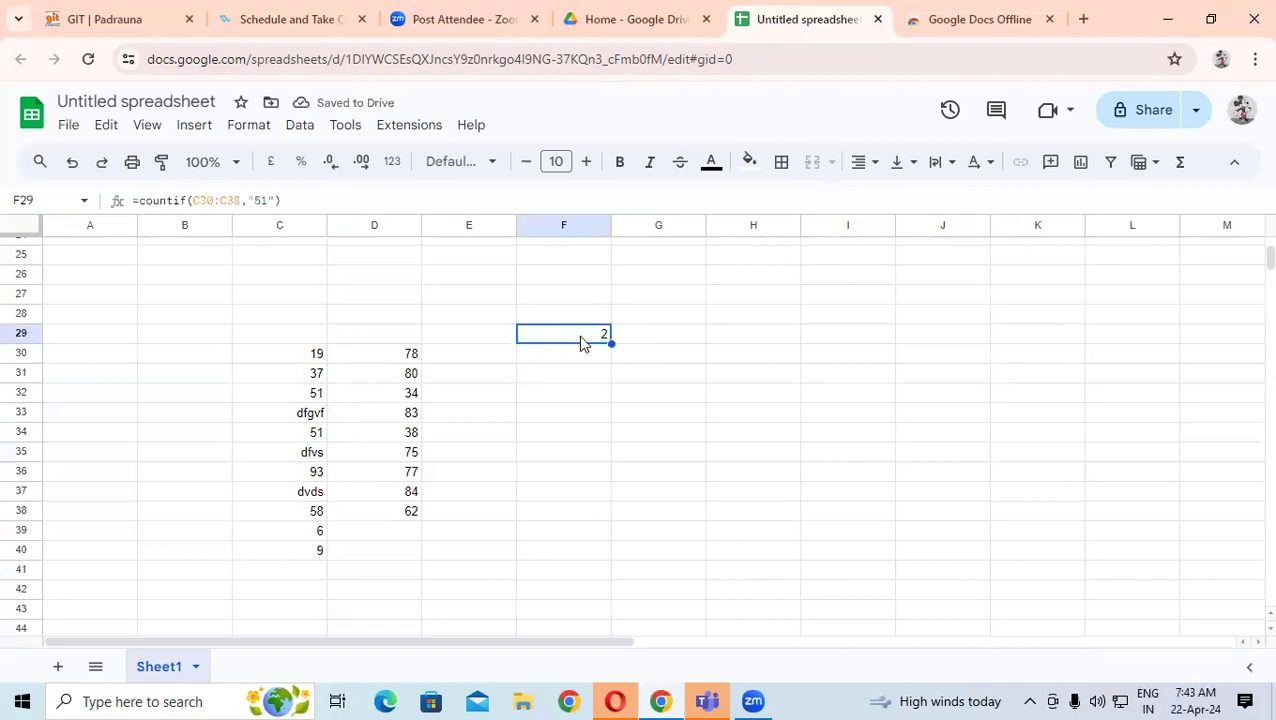
left_click(301, 398)
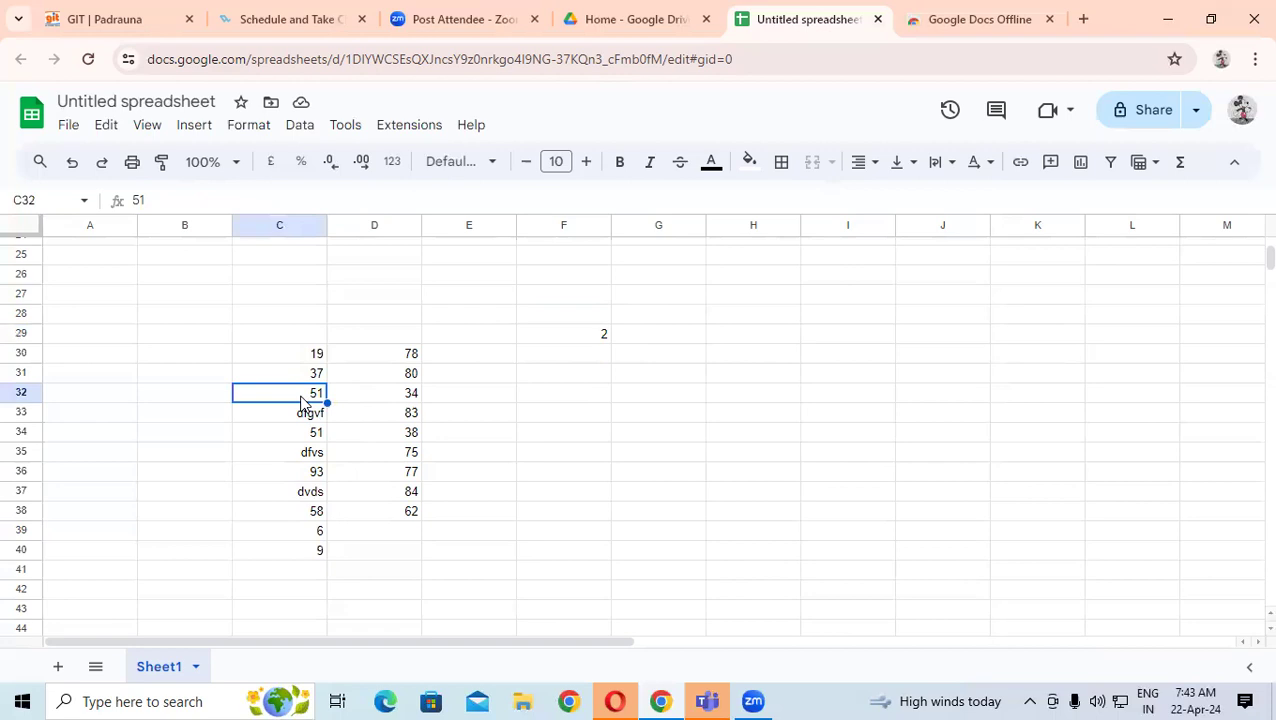
left_click(686, 448)
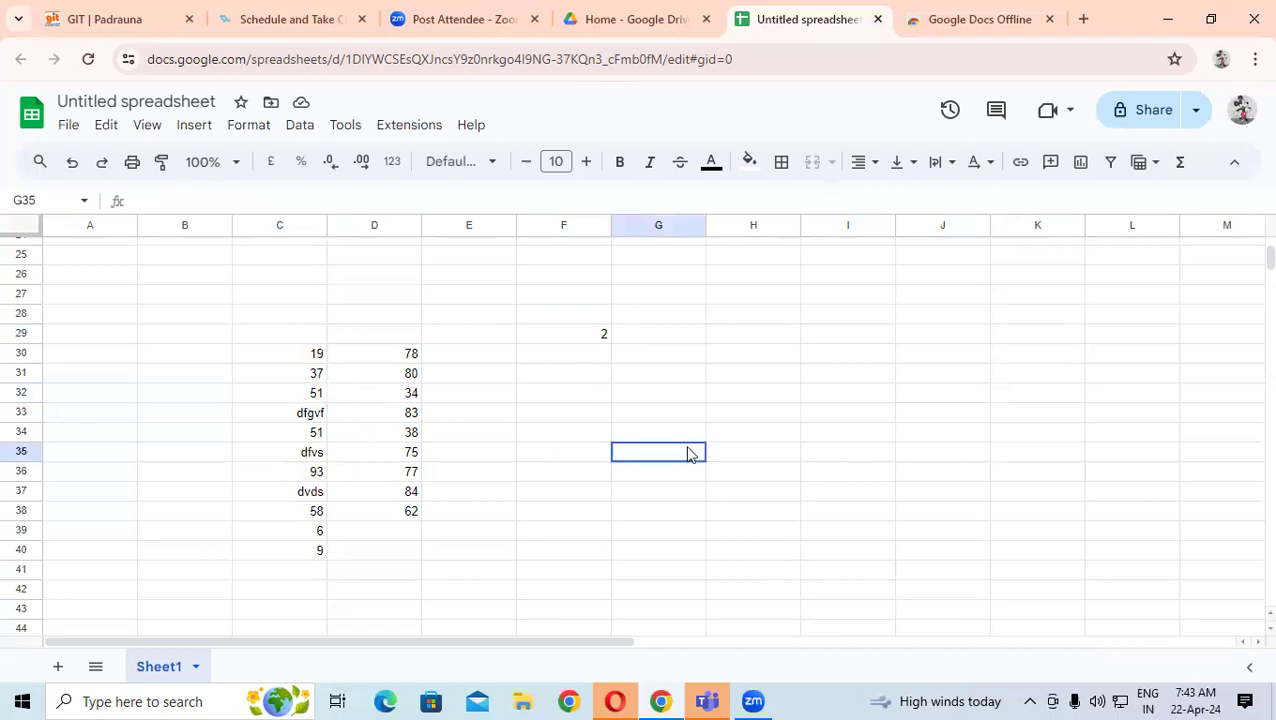
- Clear the values 83 in D33 and 84 in D37
left_click(416, 421)
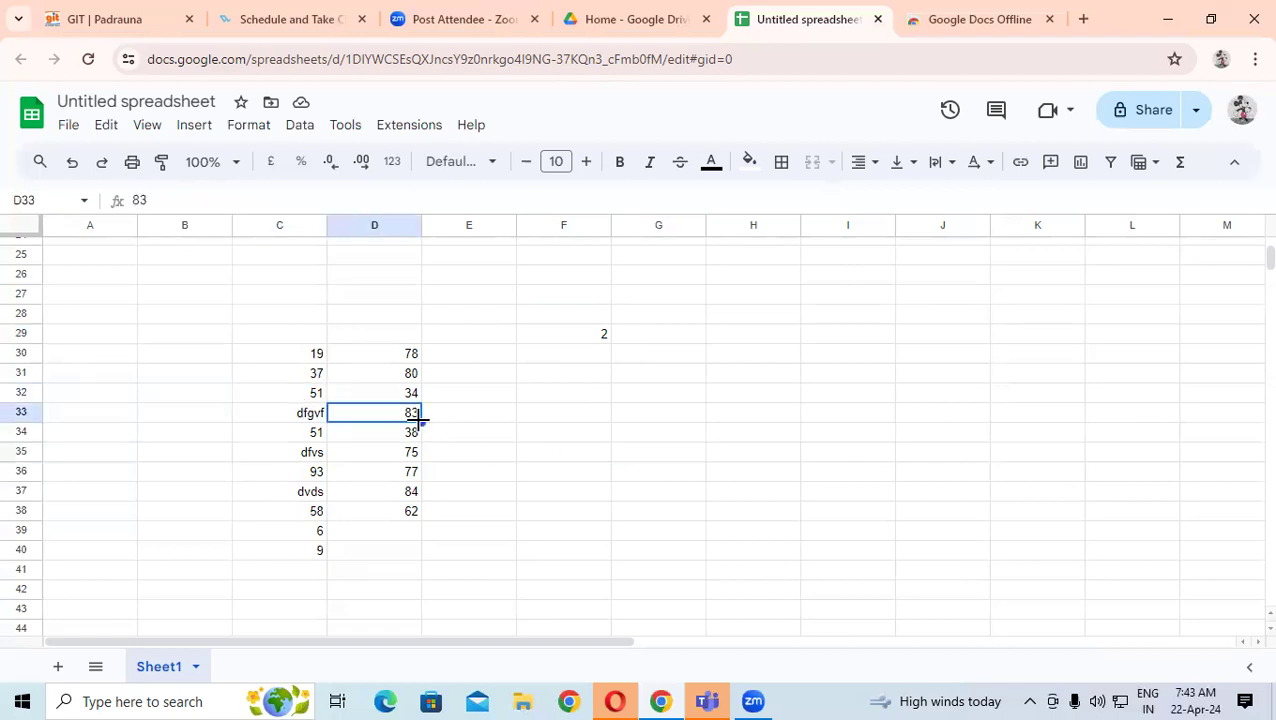
key("Delete")
left_click(410, 496)
key("Delete")
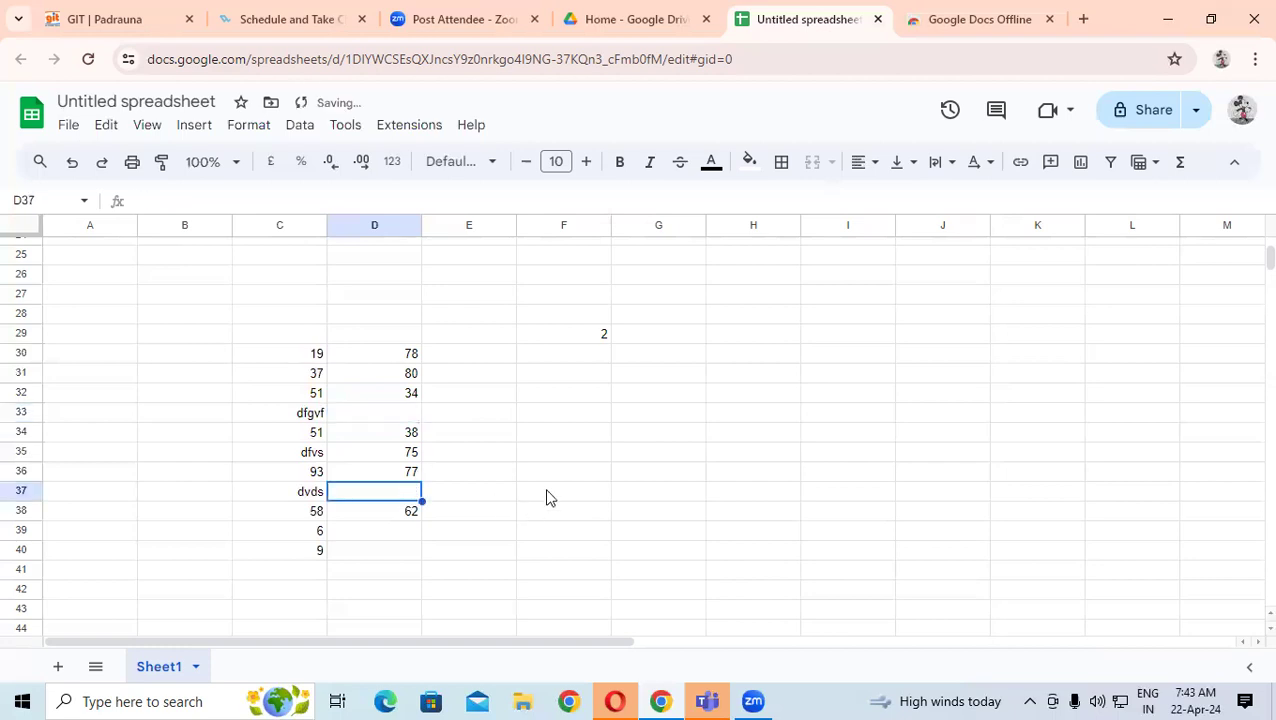
left_click(547, 497)
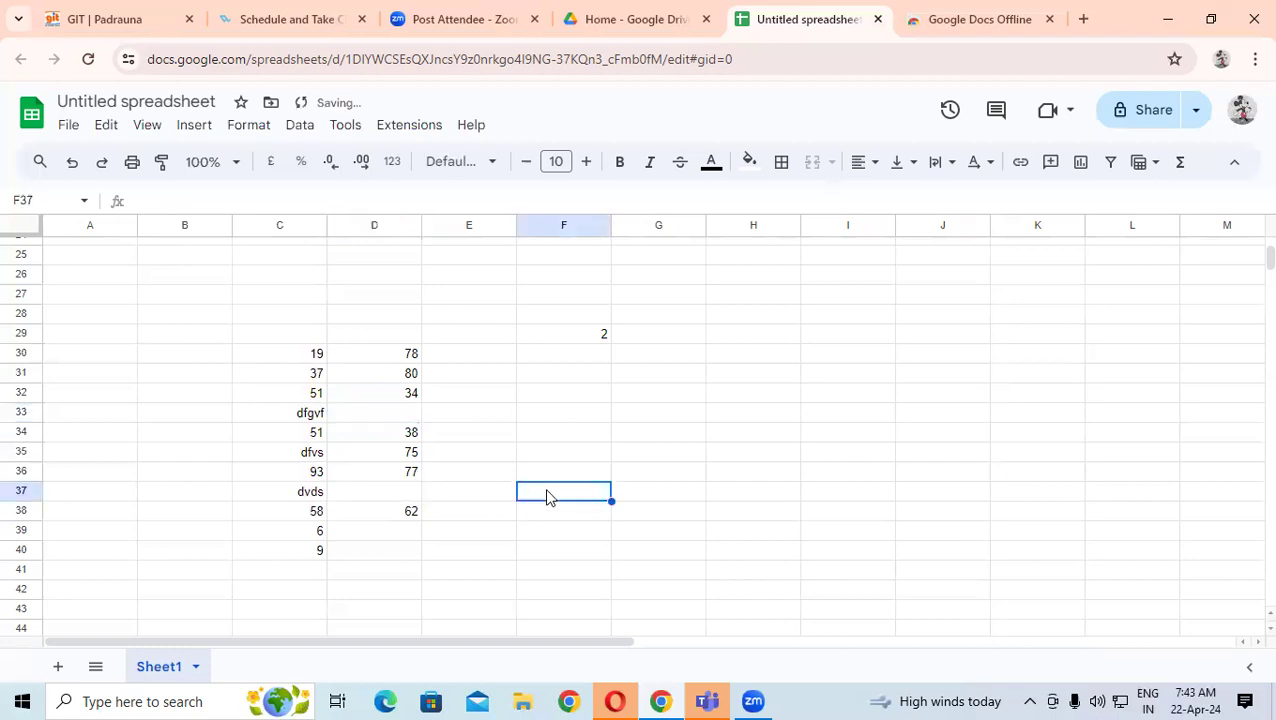
left_click(402, 418)
left_click(397, 495)
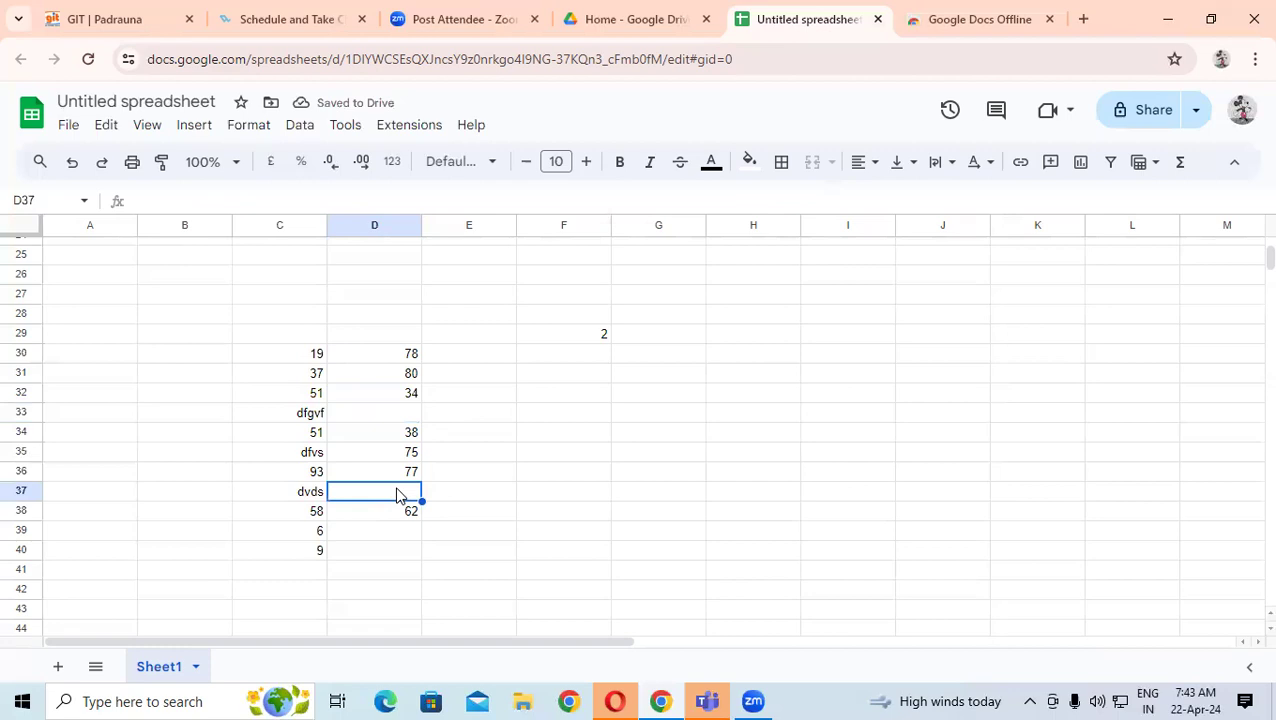
- Enter =COUNTBLANK(D30:D38) in G35 to count the blank cells
left_click(655, 443)
type("=")
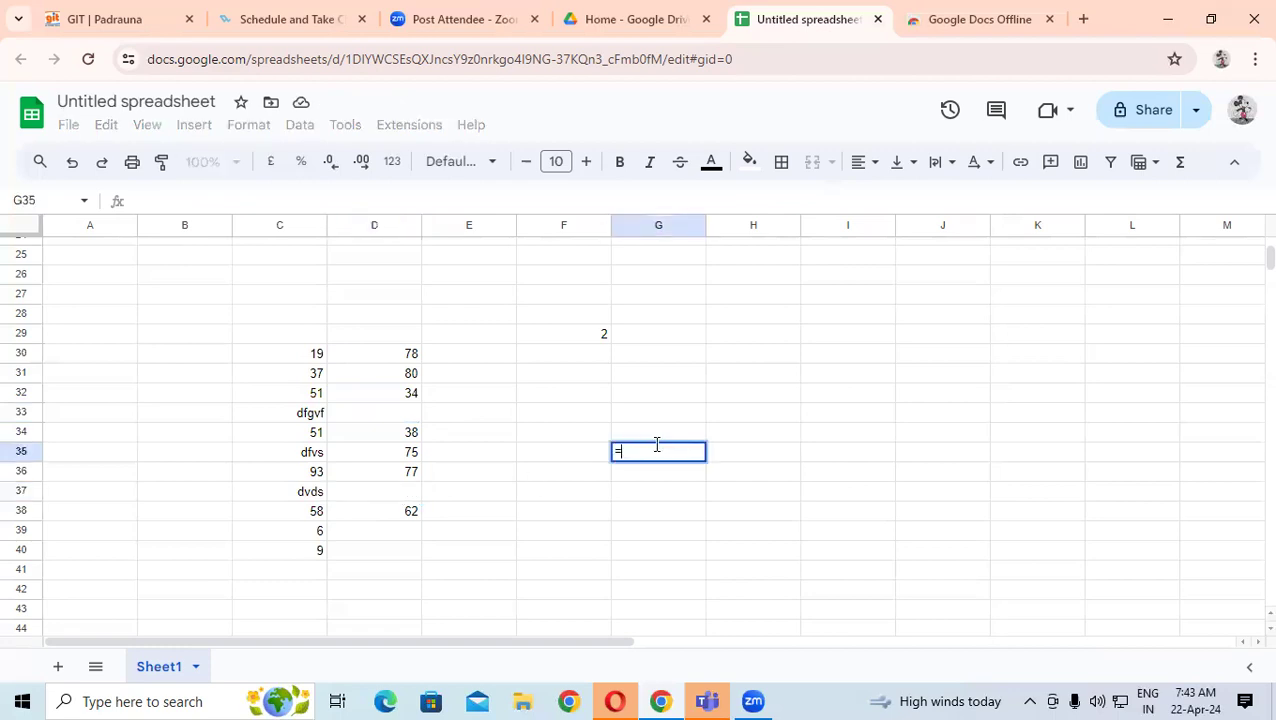
type("count")
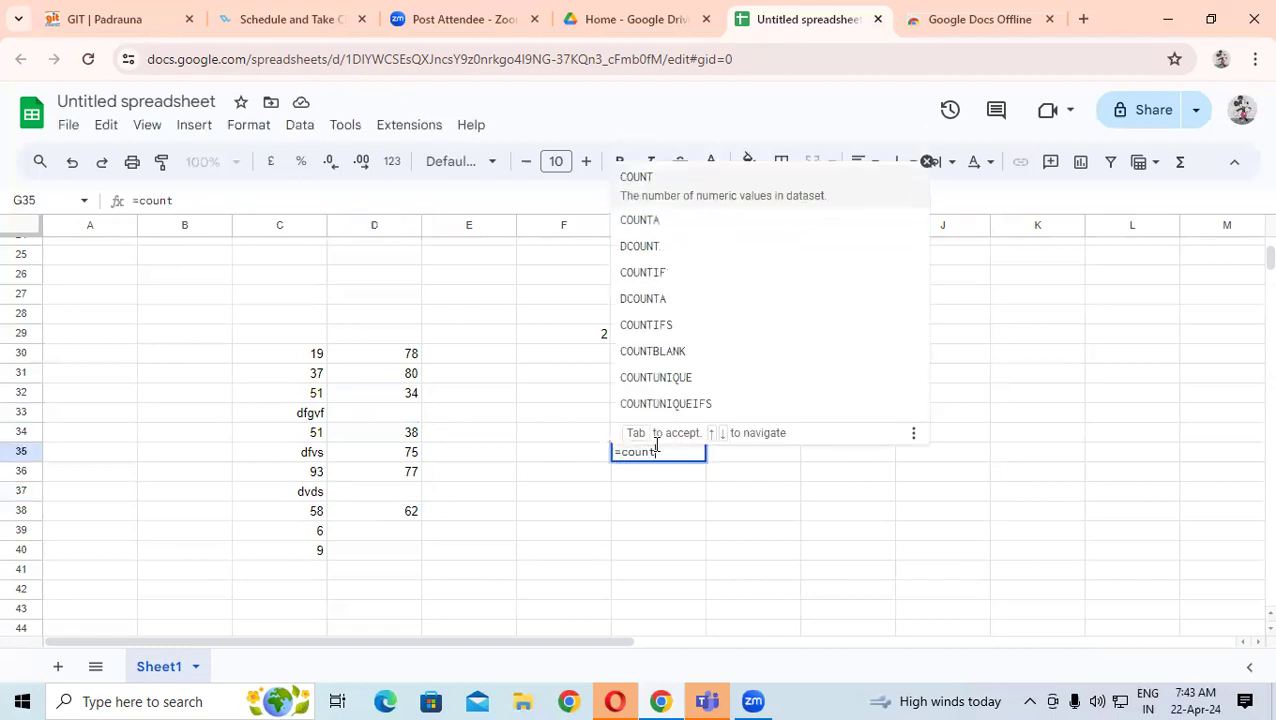
type("bl")
key("Tab")
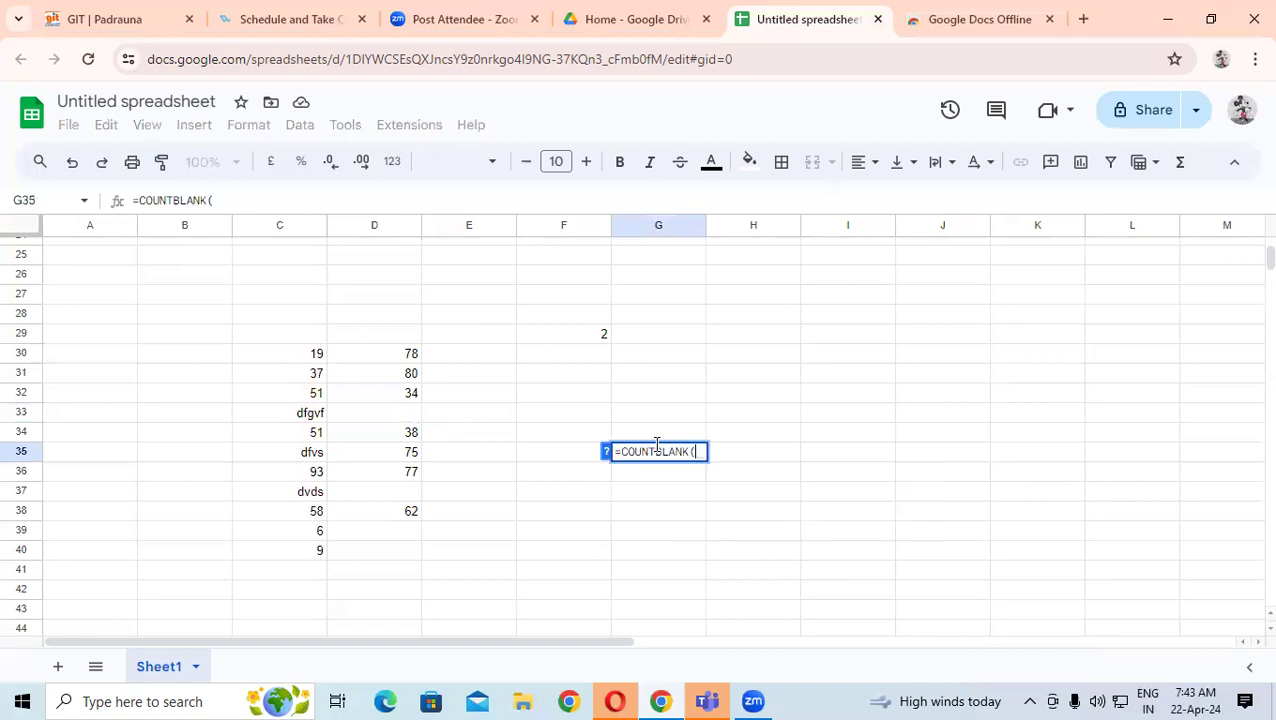
left_click_drag(408, 356, 395, 512)
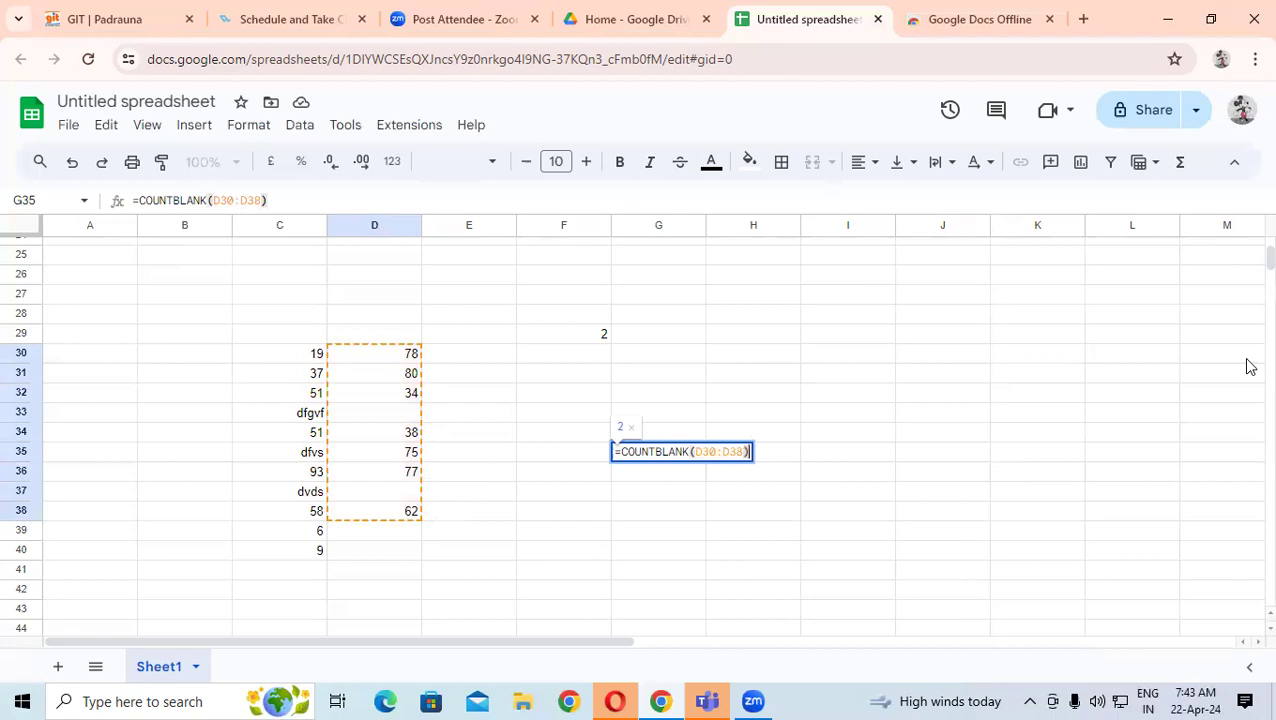
key("Return")
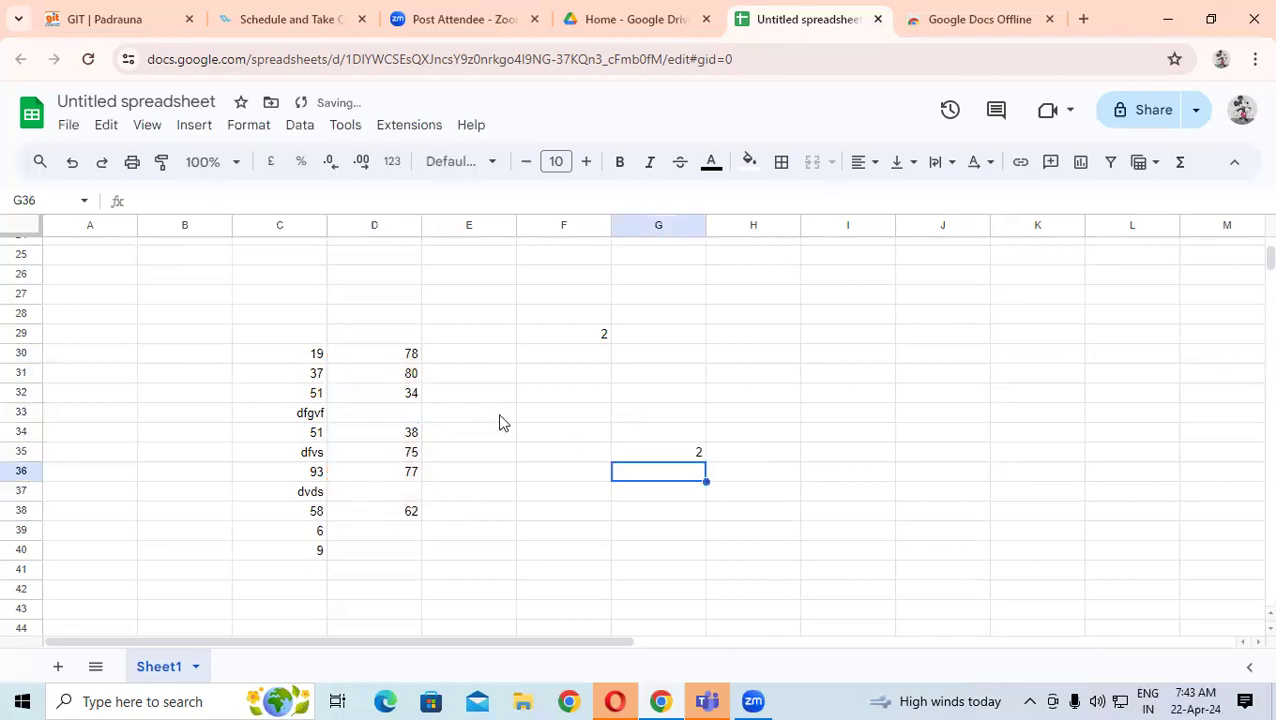
- Fill D37 with 10 and D33 with 20 so the blank count drops to 0
left_click(407, 418)
left_click(398, 493)
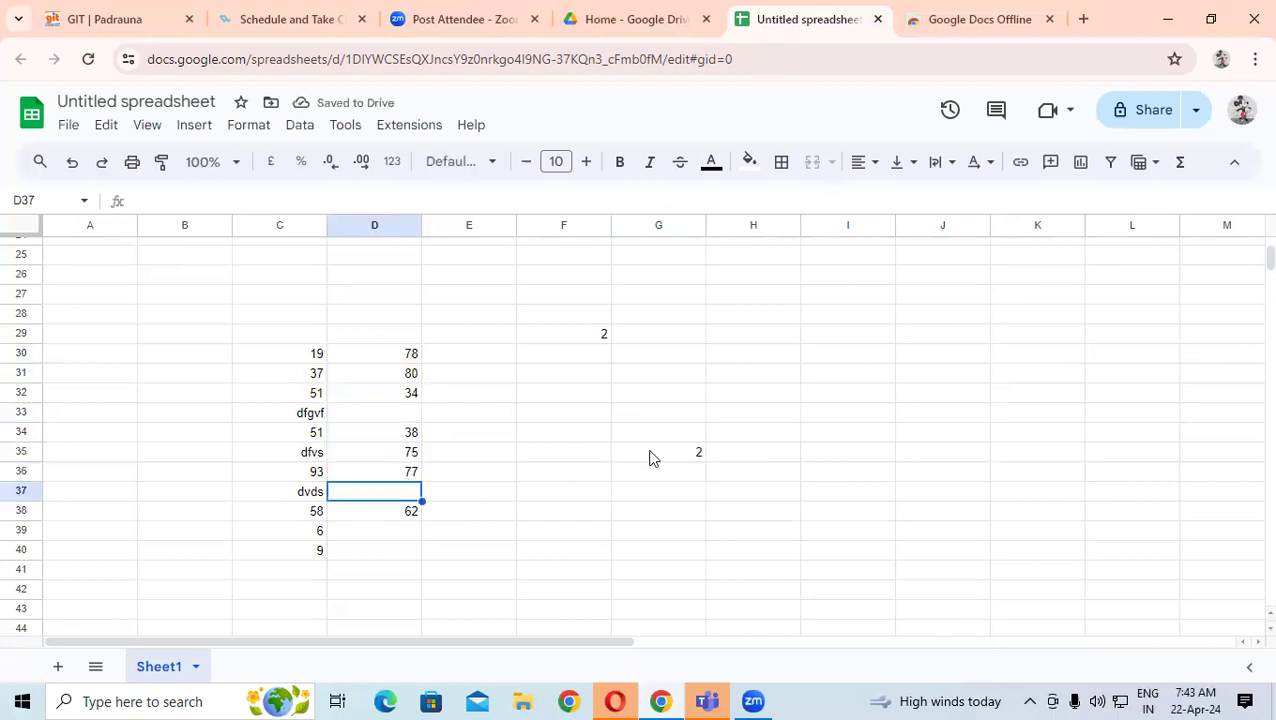
type("10")
key("Return")
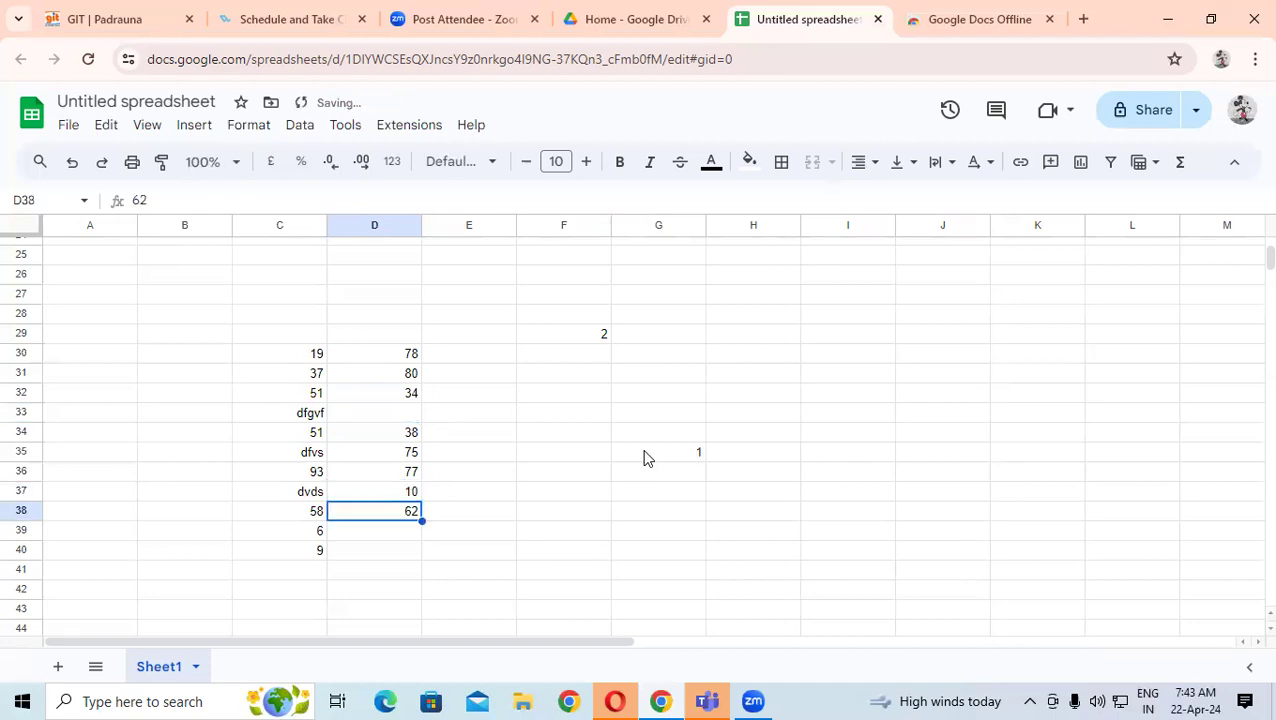
left_click(410, 413)
type("2")
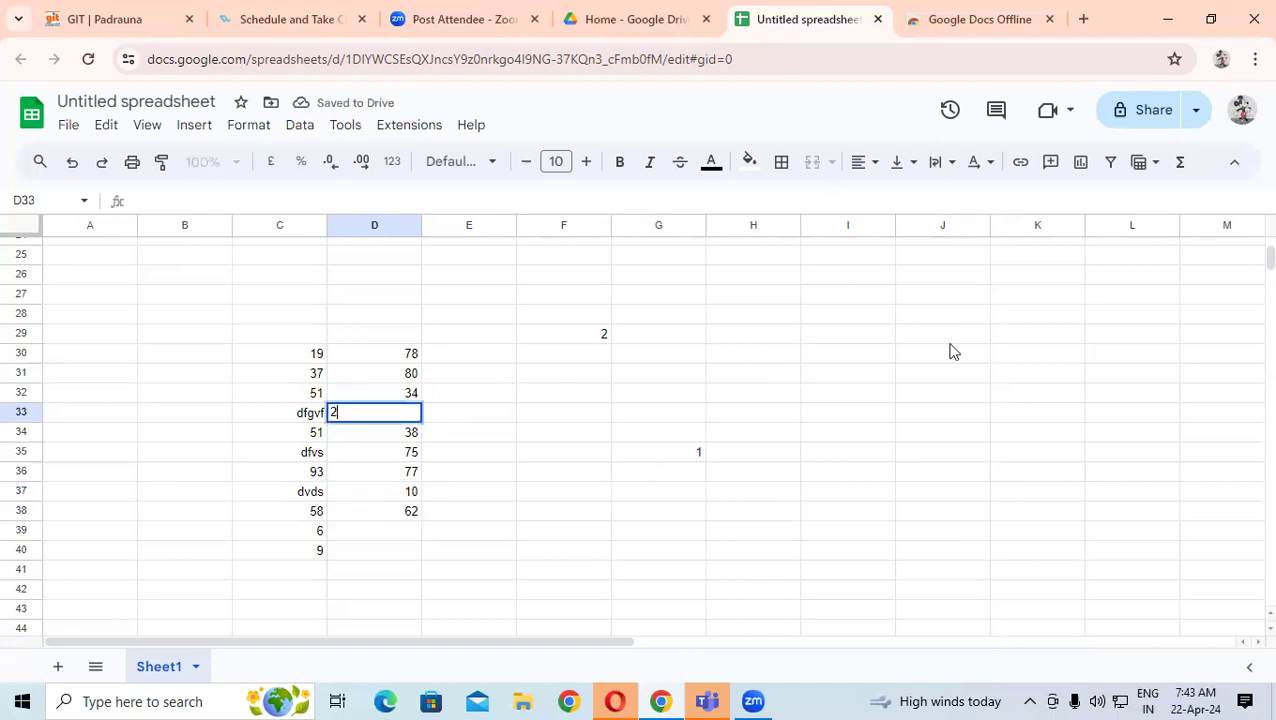
type("0")
key("Return")
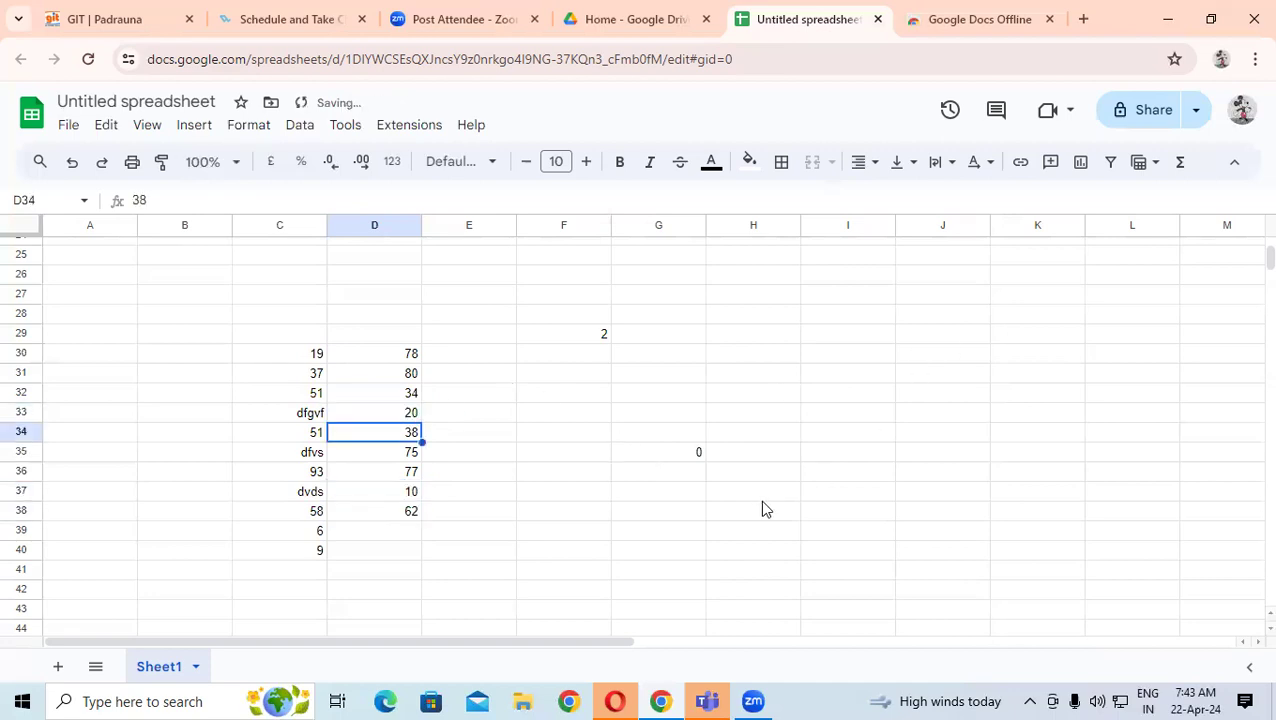
left_click_drag(414, 356, 413, 513)
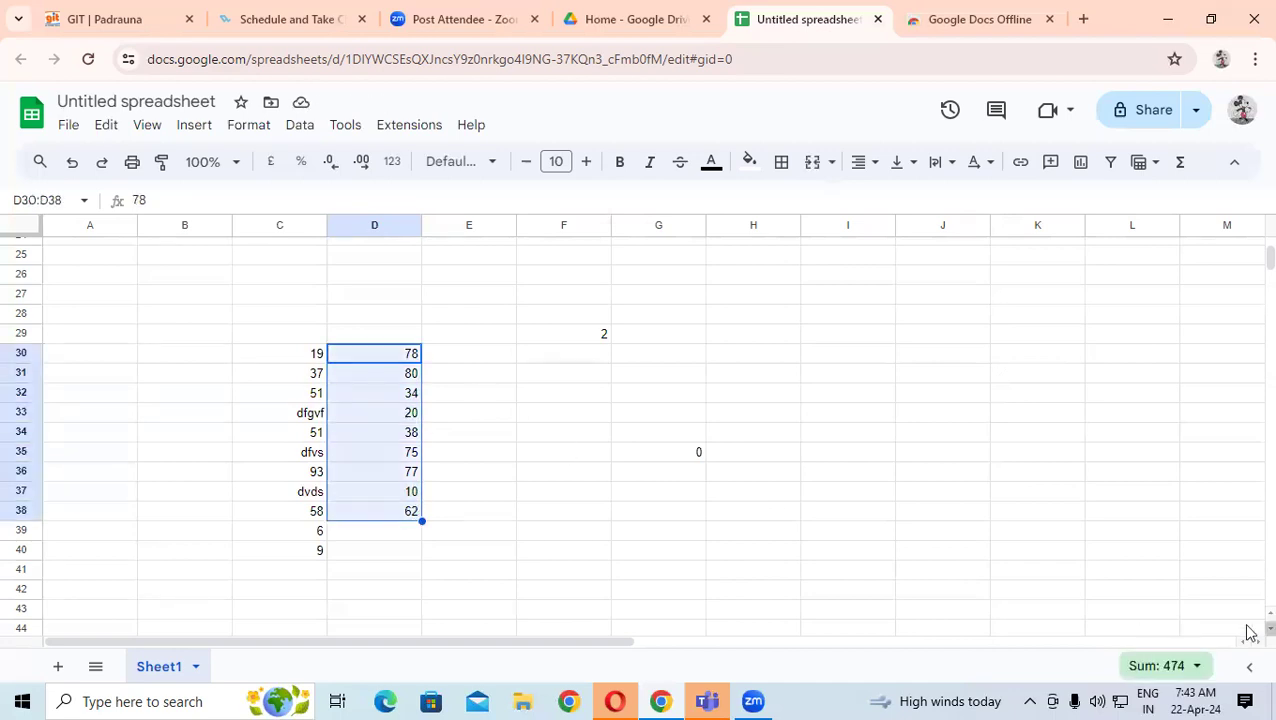
- Clear D30:D38 so G35 shows 9 blanks, then close the spreadsheet and go to Drive Home
key("Delete")
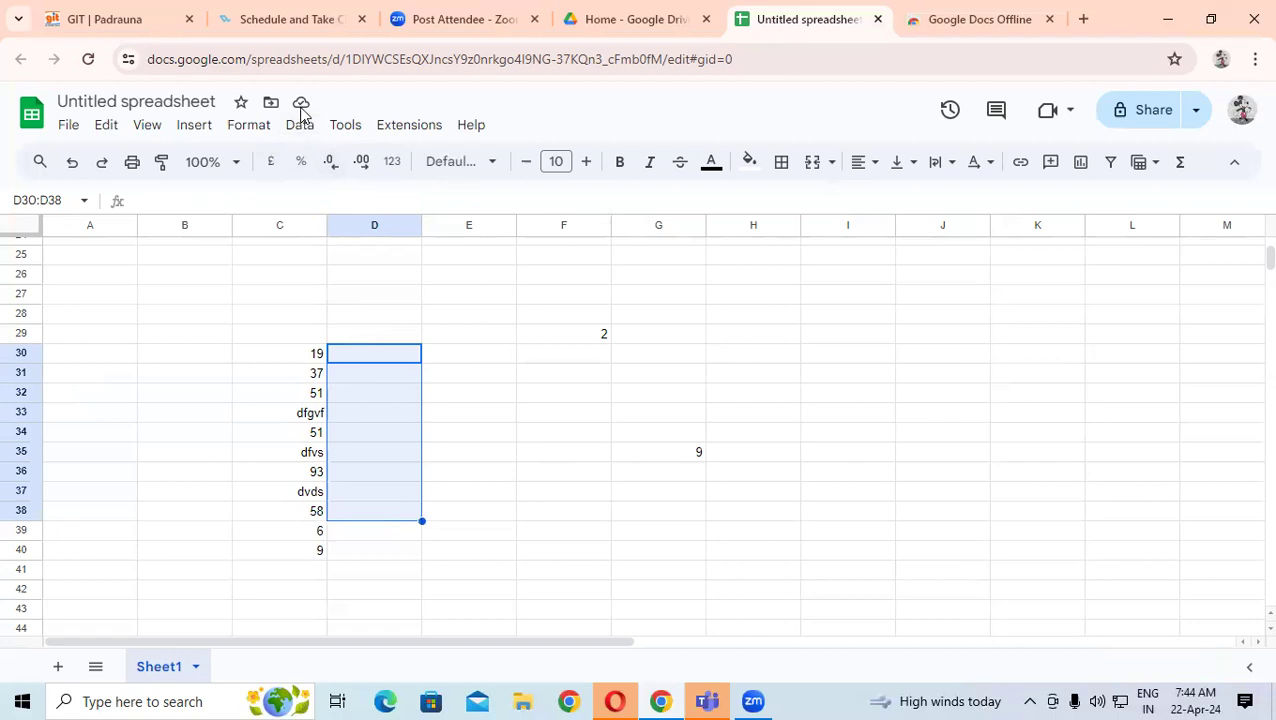
left_click(472, 316)
type("m")
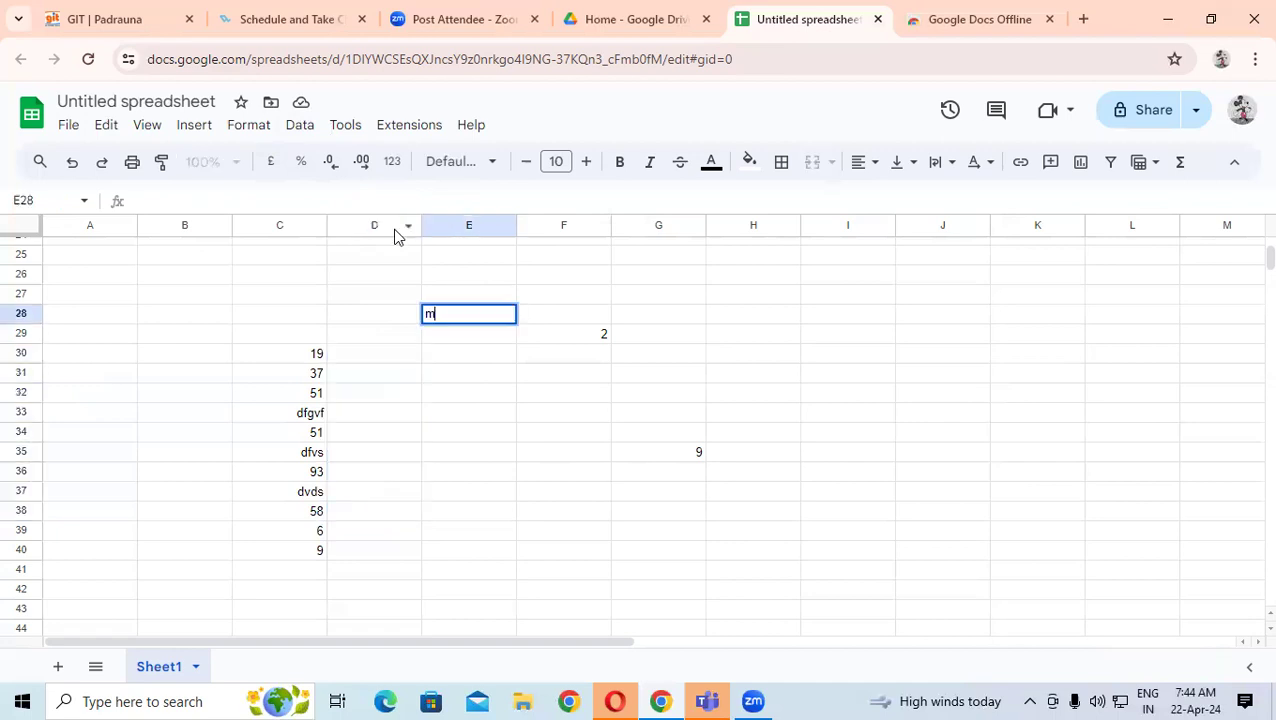
type("j")
left_click(395, 228)
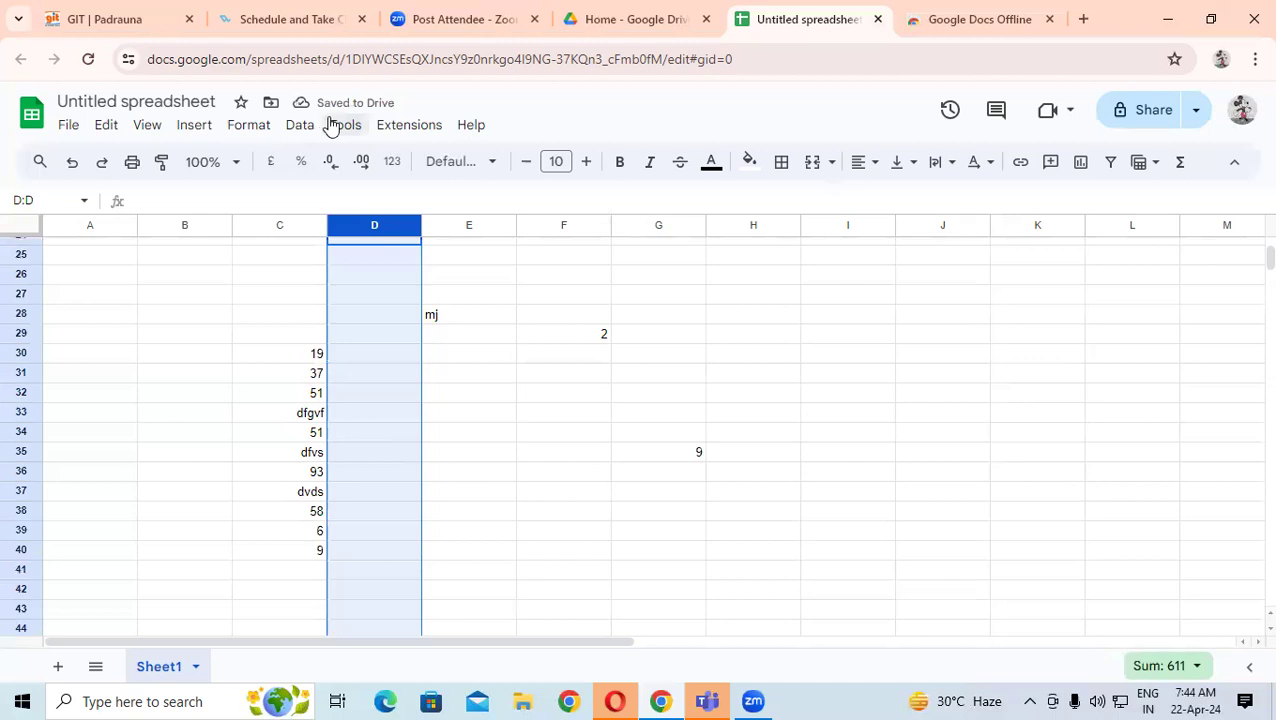
left_click(756, 377)
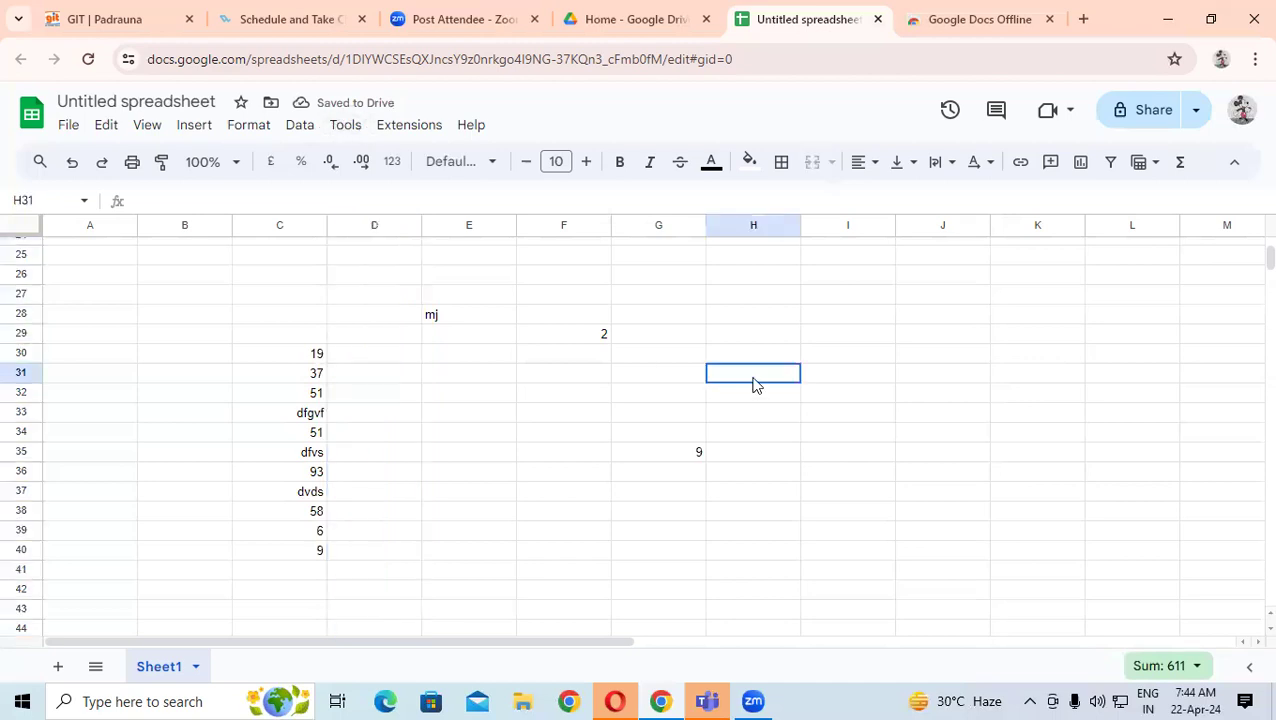
type("jymgu")
left_click(672, 318)
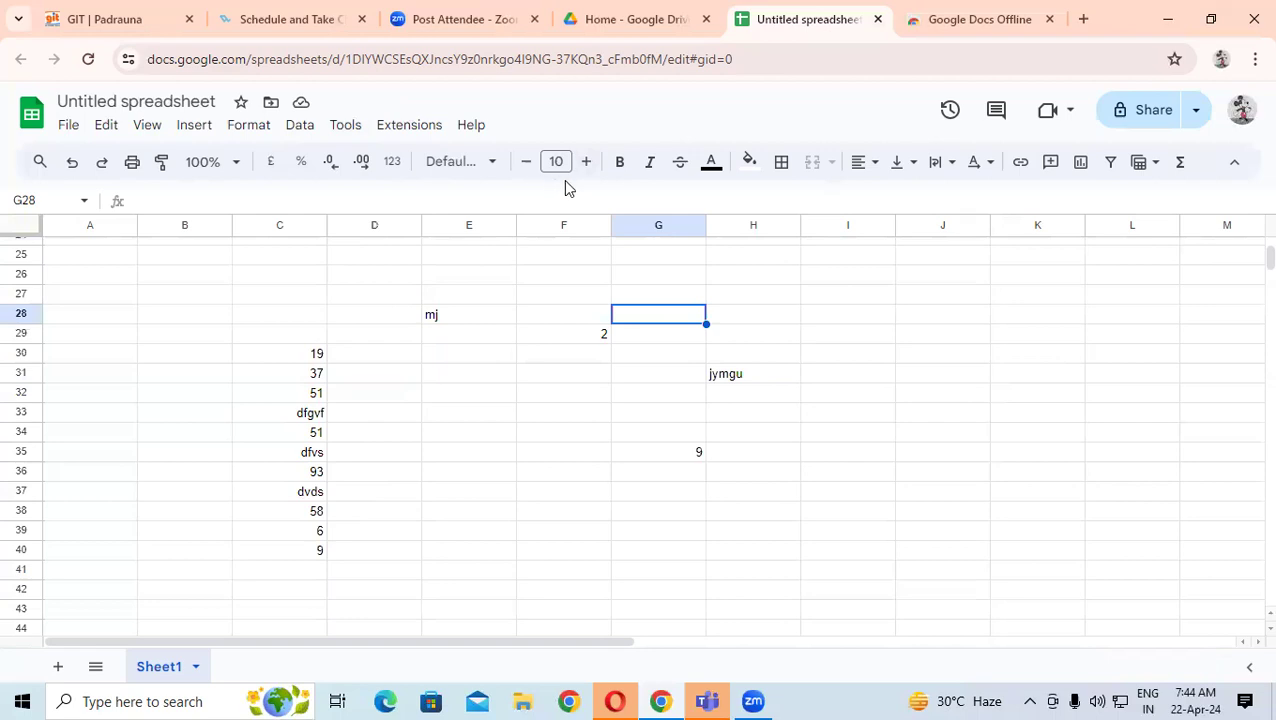
left_click(876, 20)
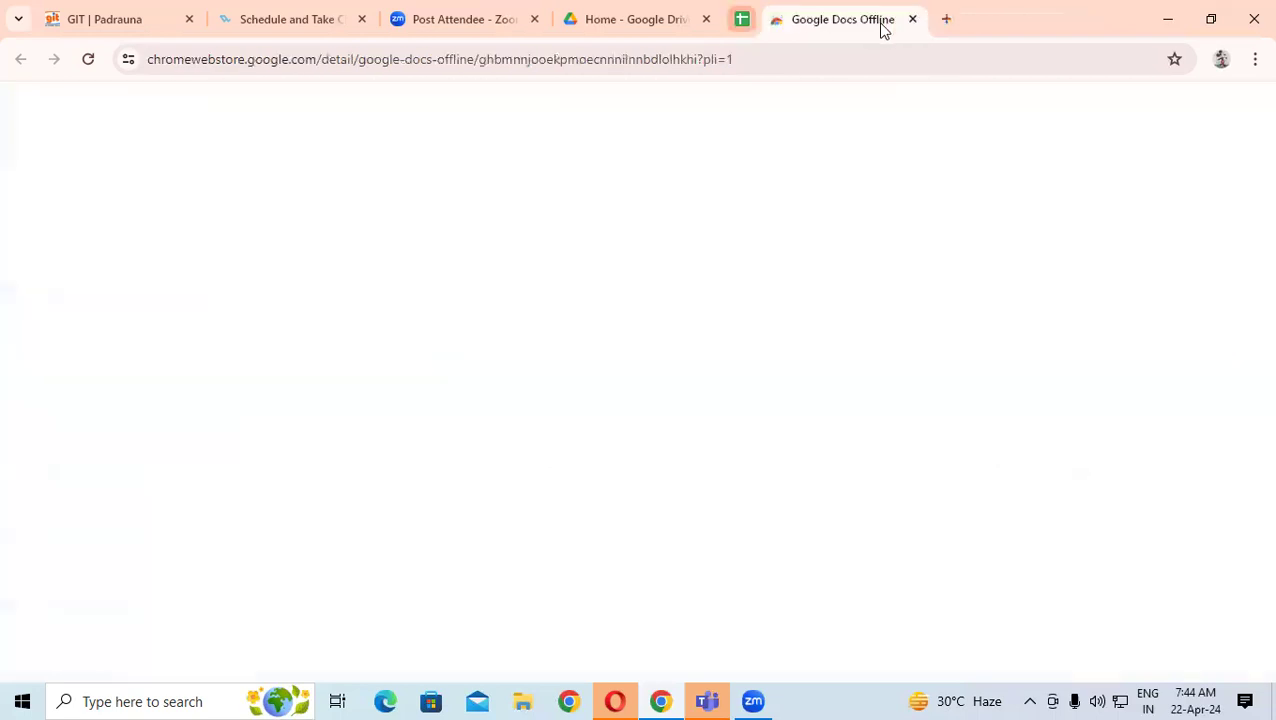
left_click(635, 26)
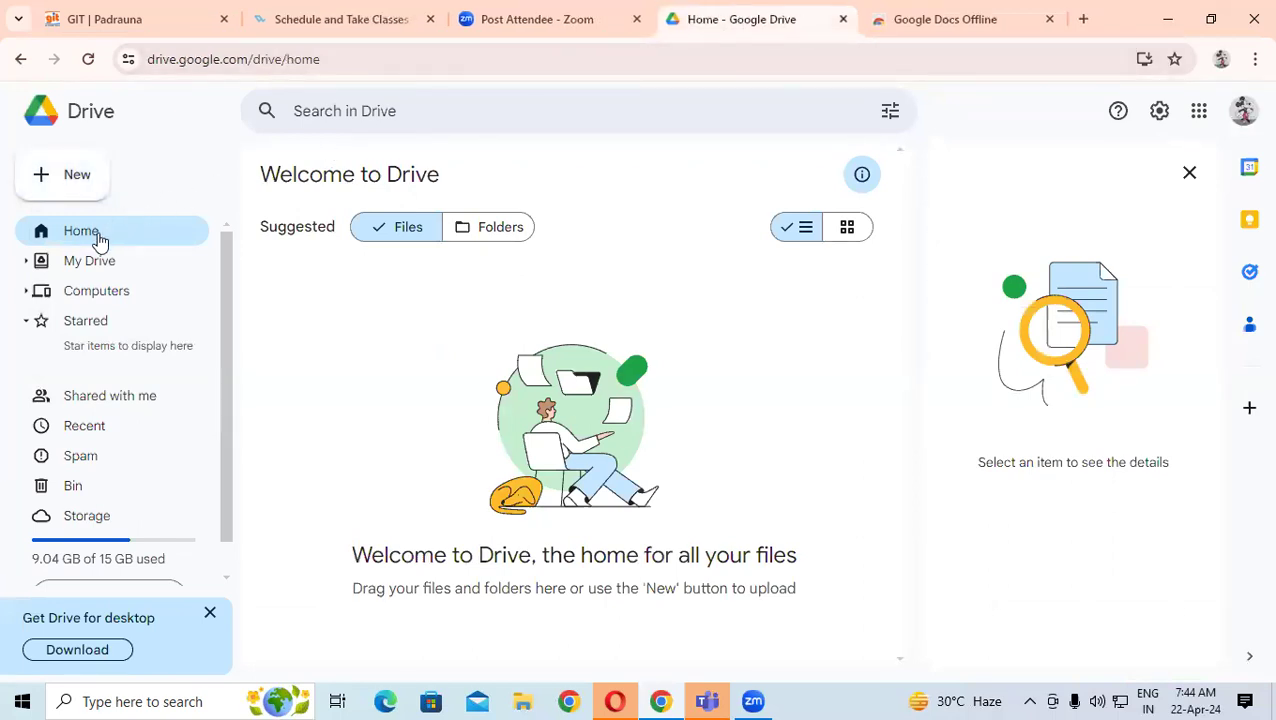
- Dismiss the Drive for desktop banner and details panel, then select the Untitled spreadsheet in My Drive
left_click(500, 230)
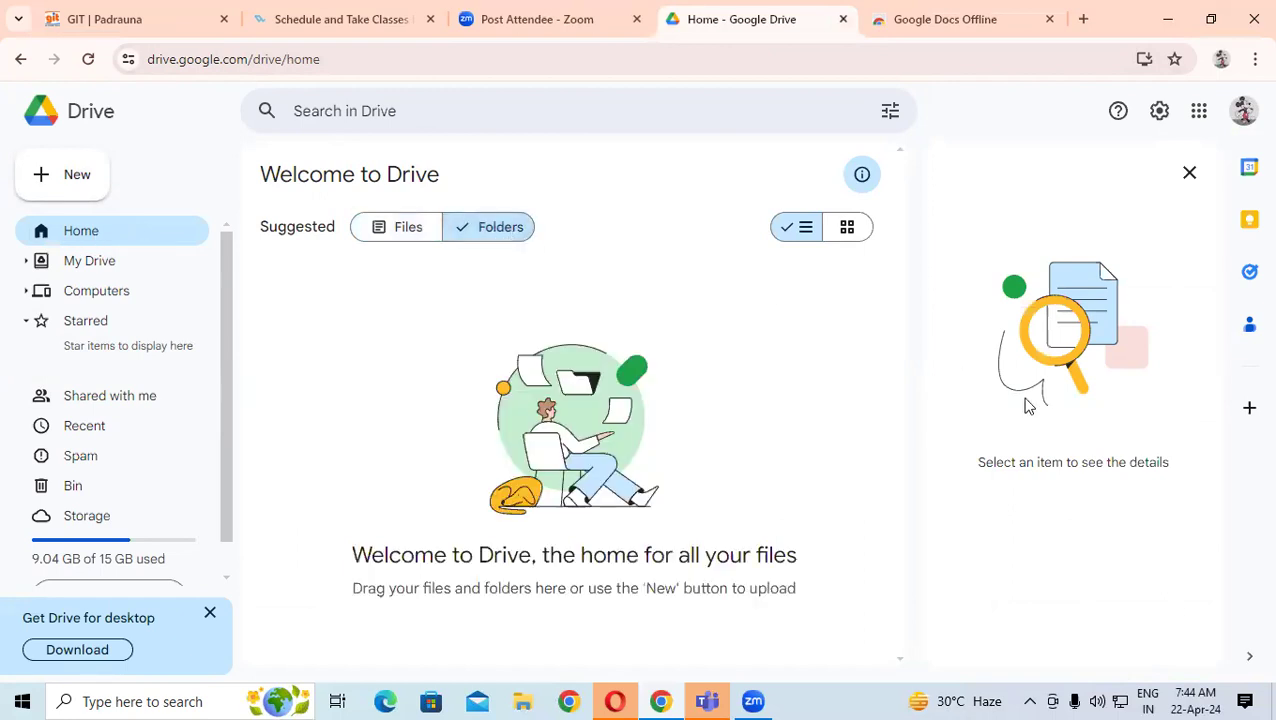
left_click(210, 614)
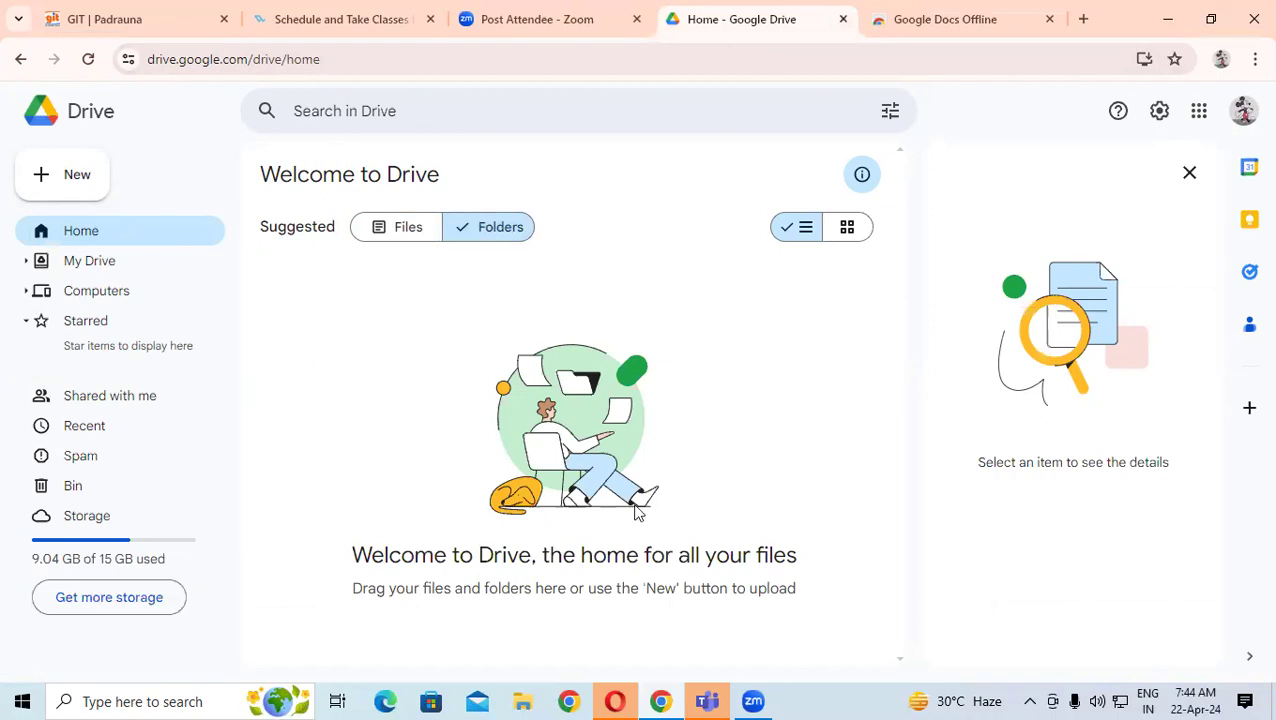
left_click(1189, 176)
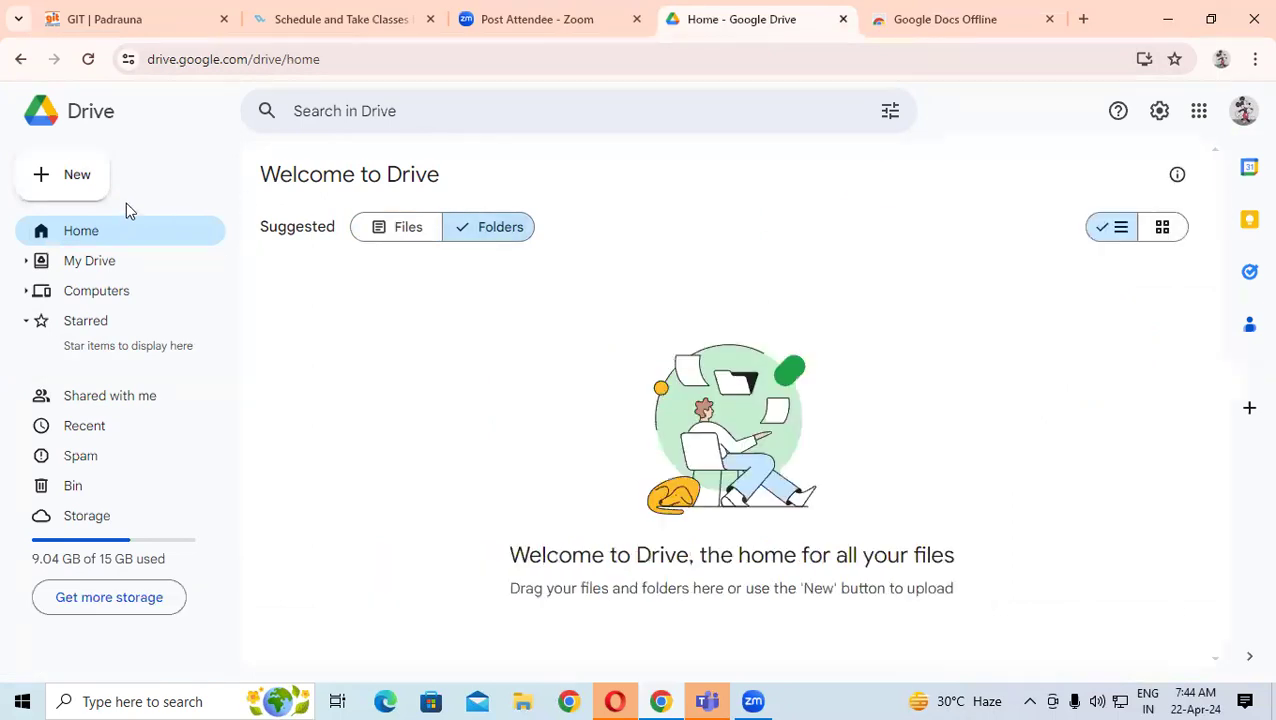
left_click(94, 268)
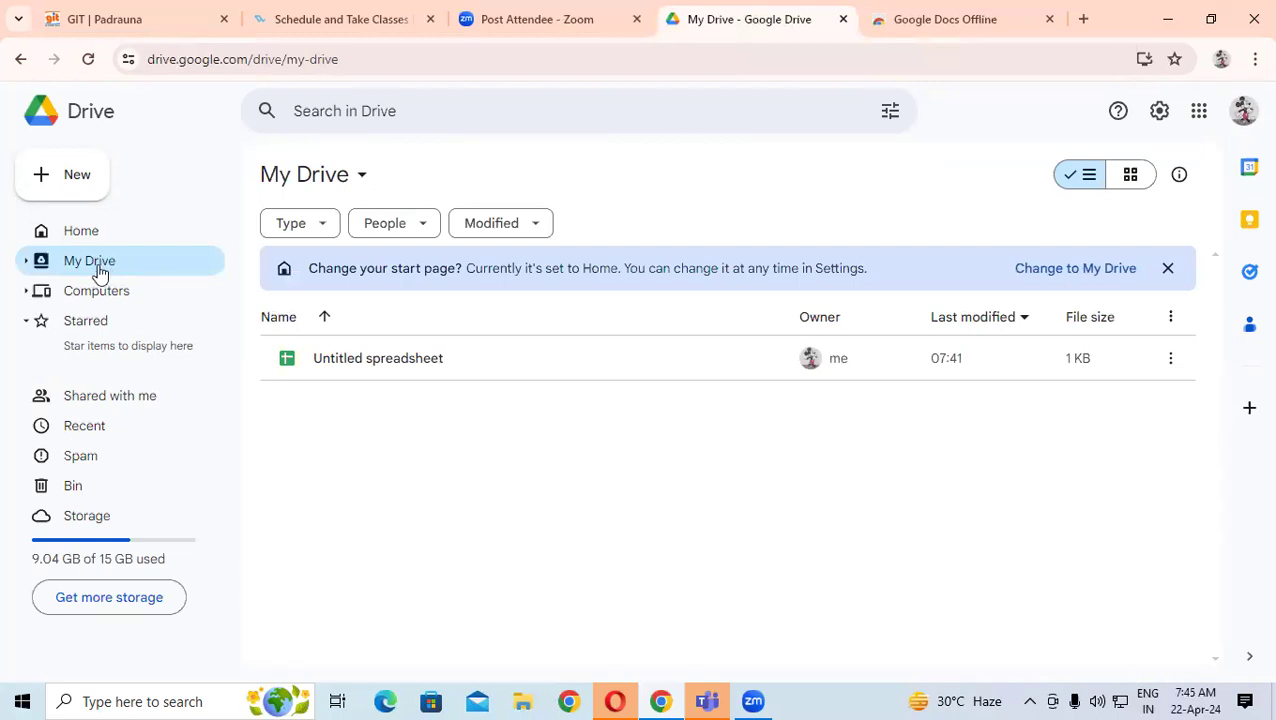
left_click(393, 366)
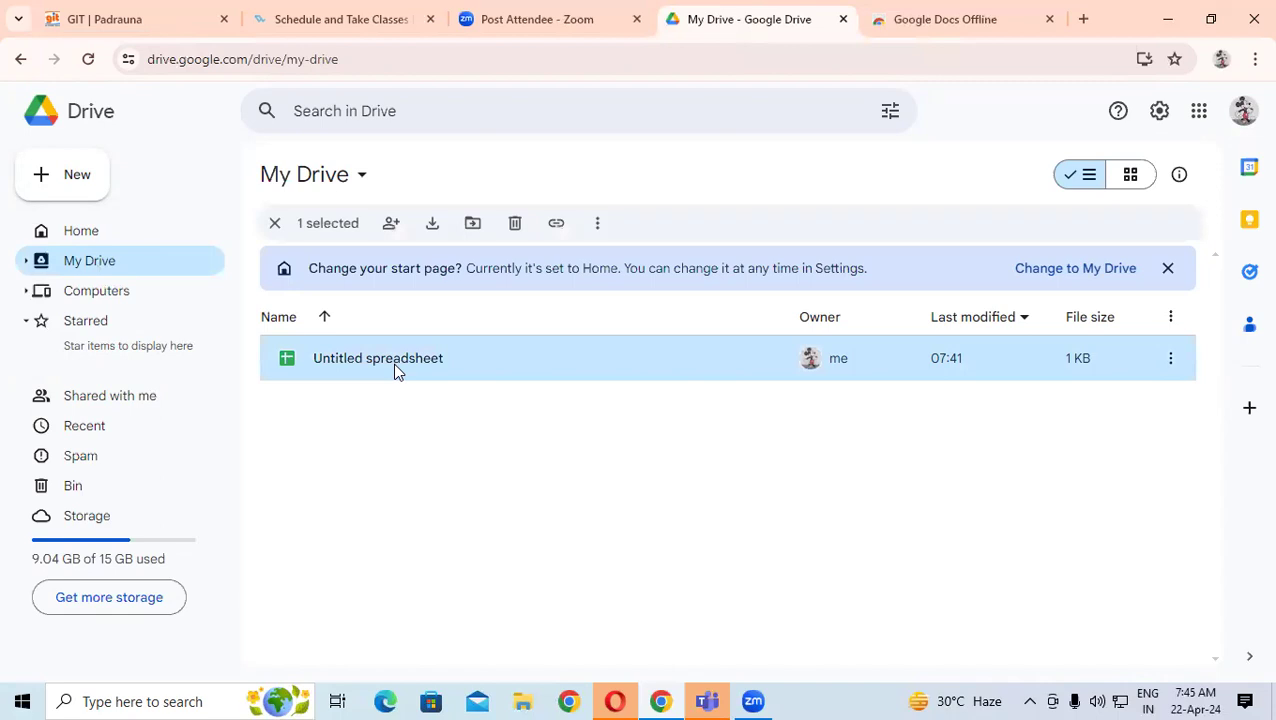
double_click(465, 362)
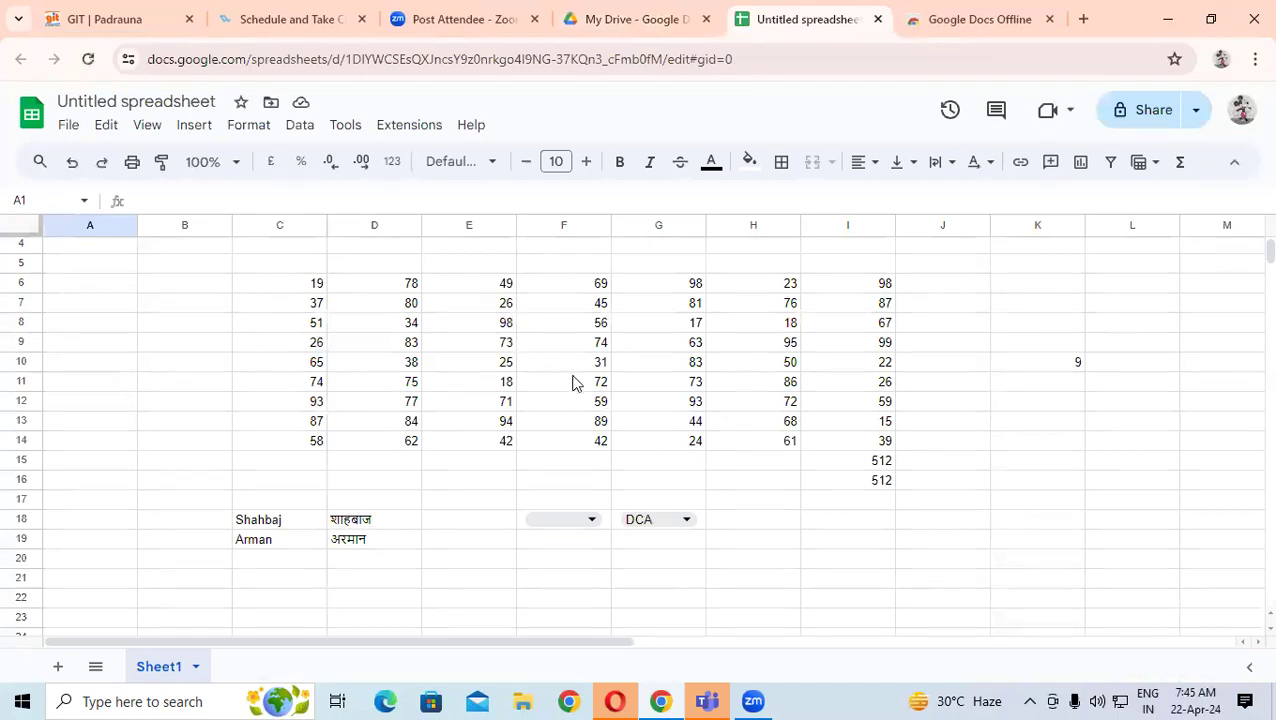
scroll(598, 445, "down", 2)
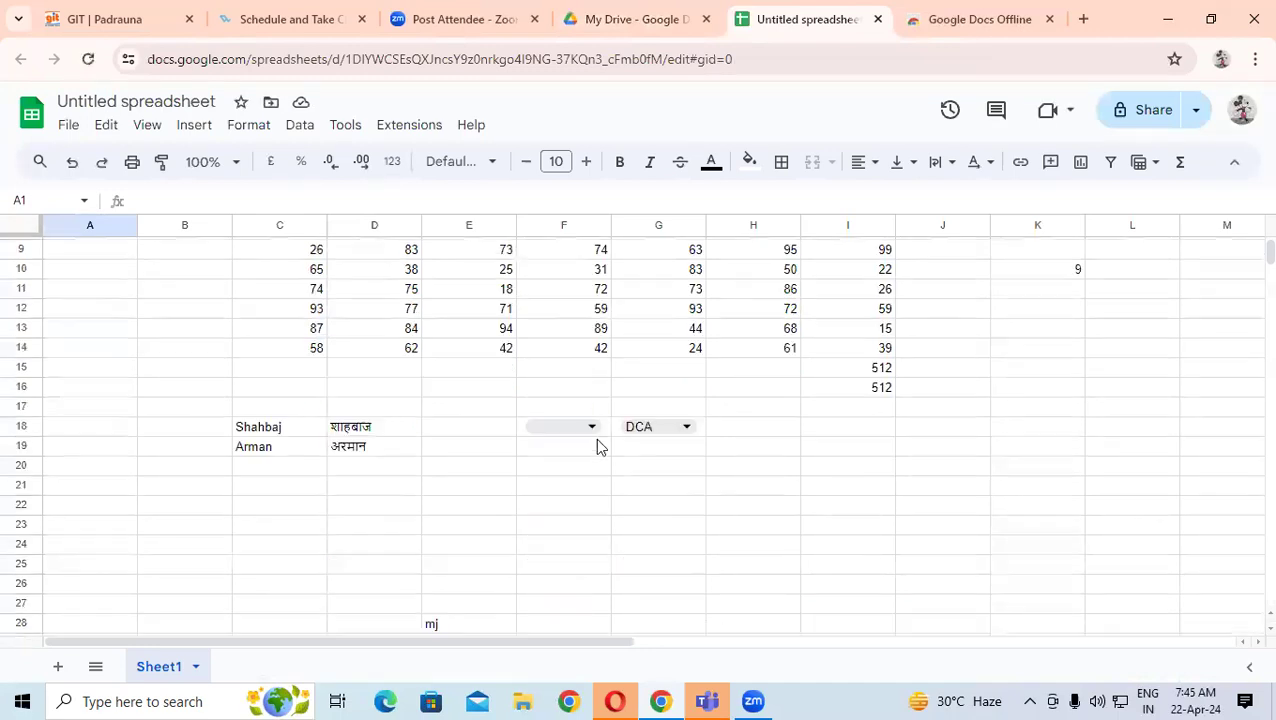
scroll(166, 377, "down", 1)
left_click_drag(184, 356, 766, 498)
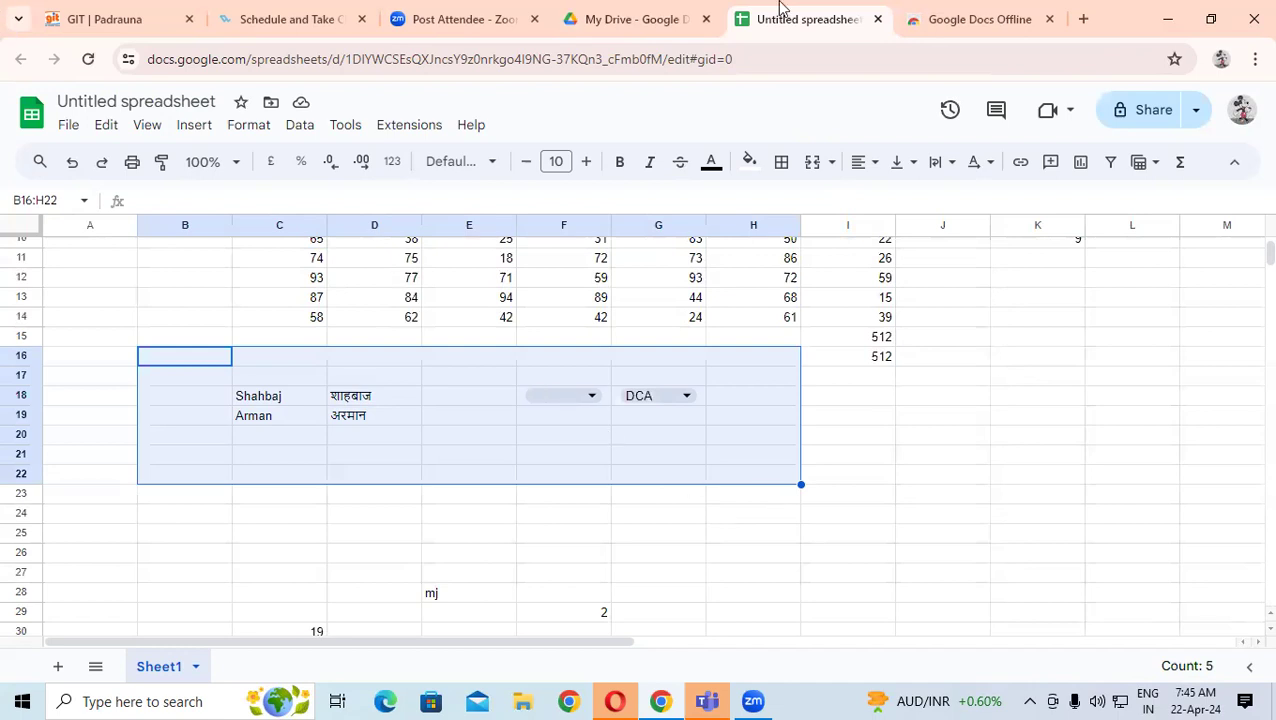
left_click(590, 286)
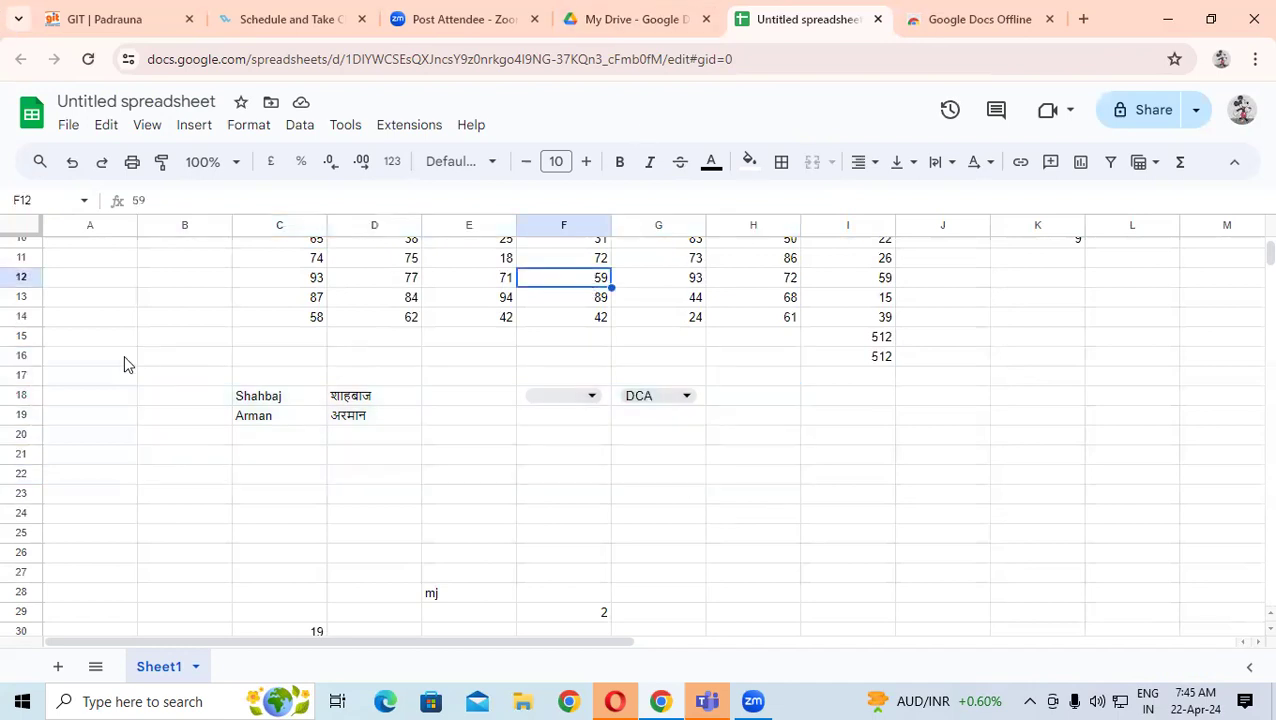
left_click_drag(200, 358, 757, 481)
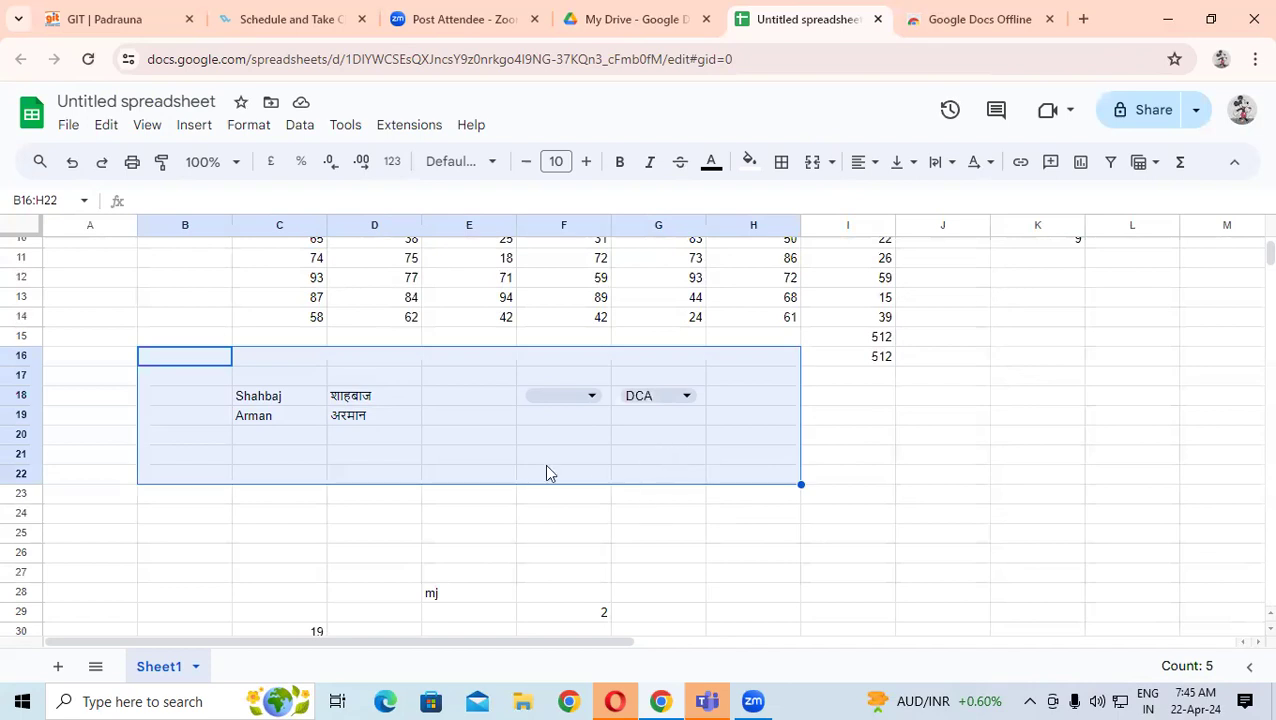
left_click(877, 19)
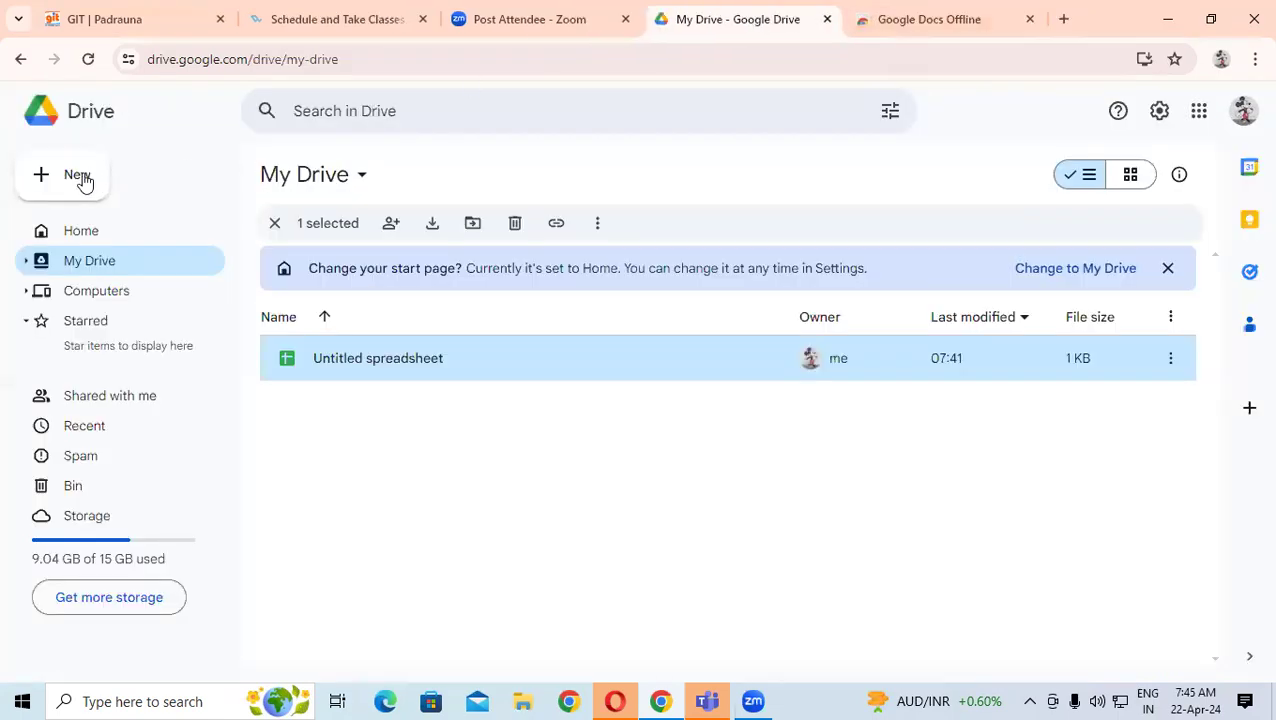
- Create a blank Google Slides presentation from Drive's New menu
left_click(84, 177)
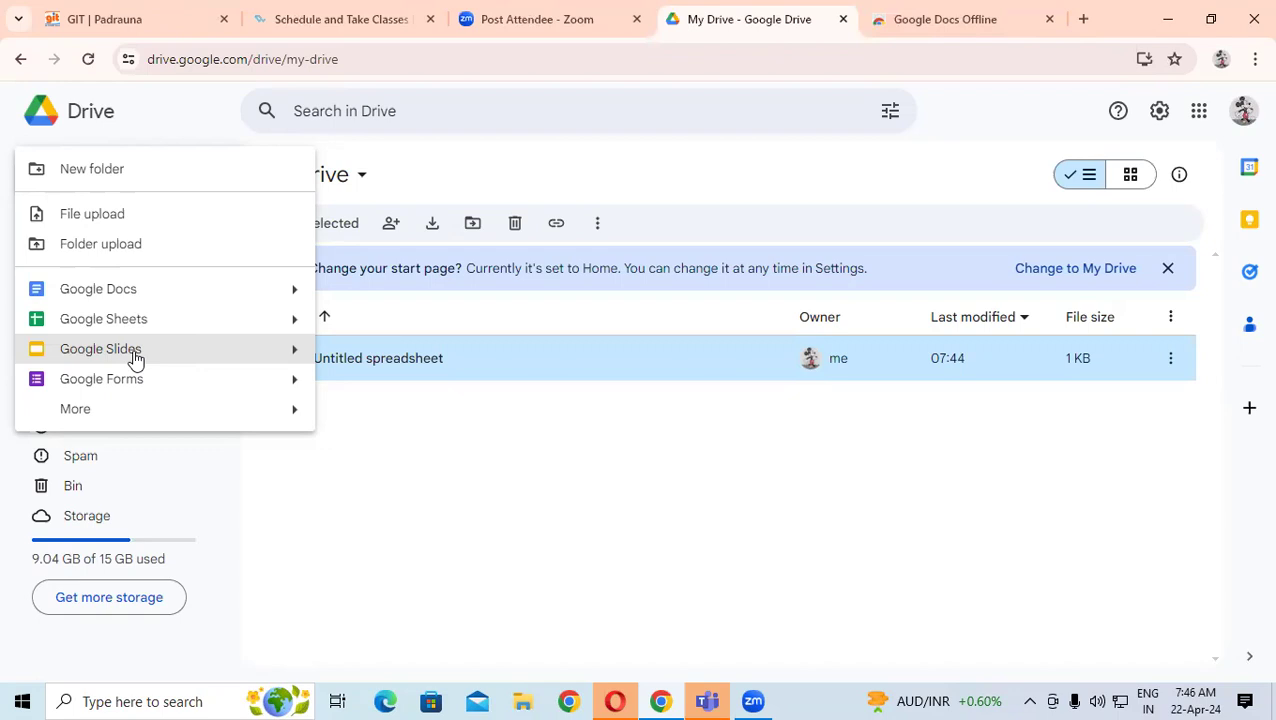
left_click(135, 358)
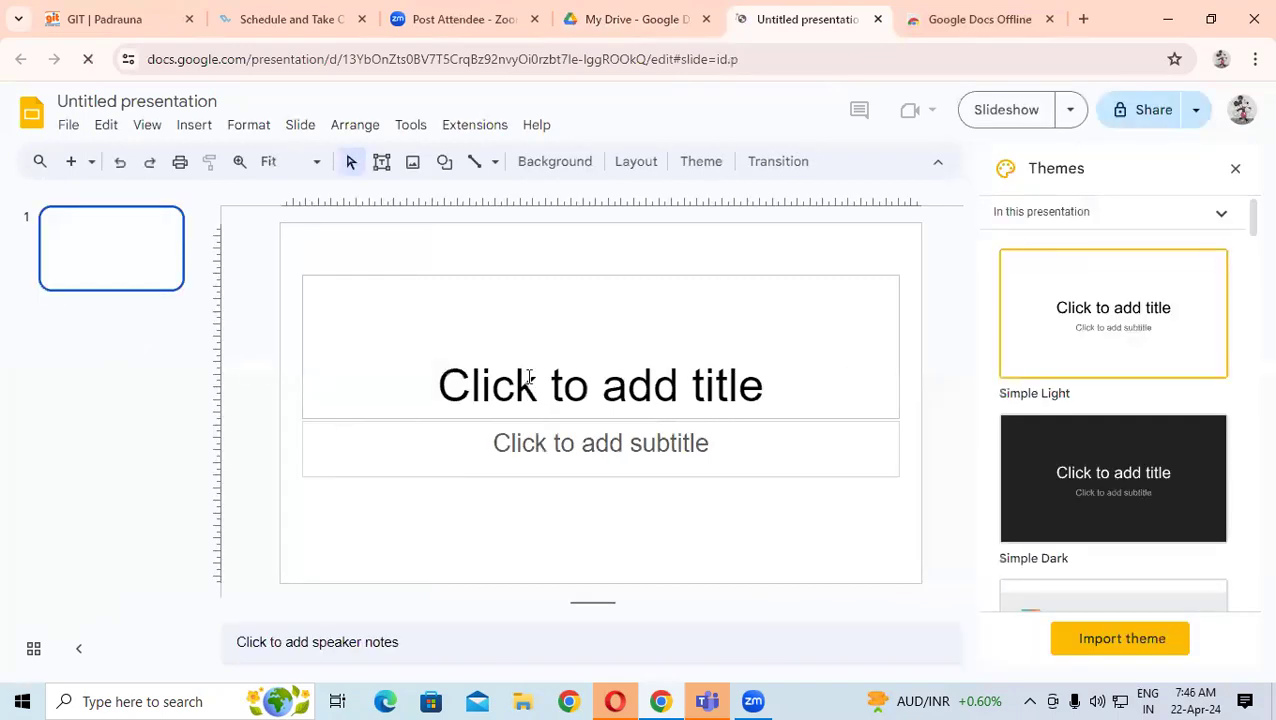
- Apply the Streamline theme, dismiss the live pointers tip and close the Themes panel
scroll(1091, 476, "down", 2)
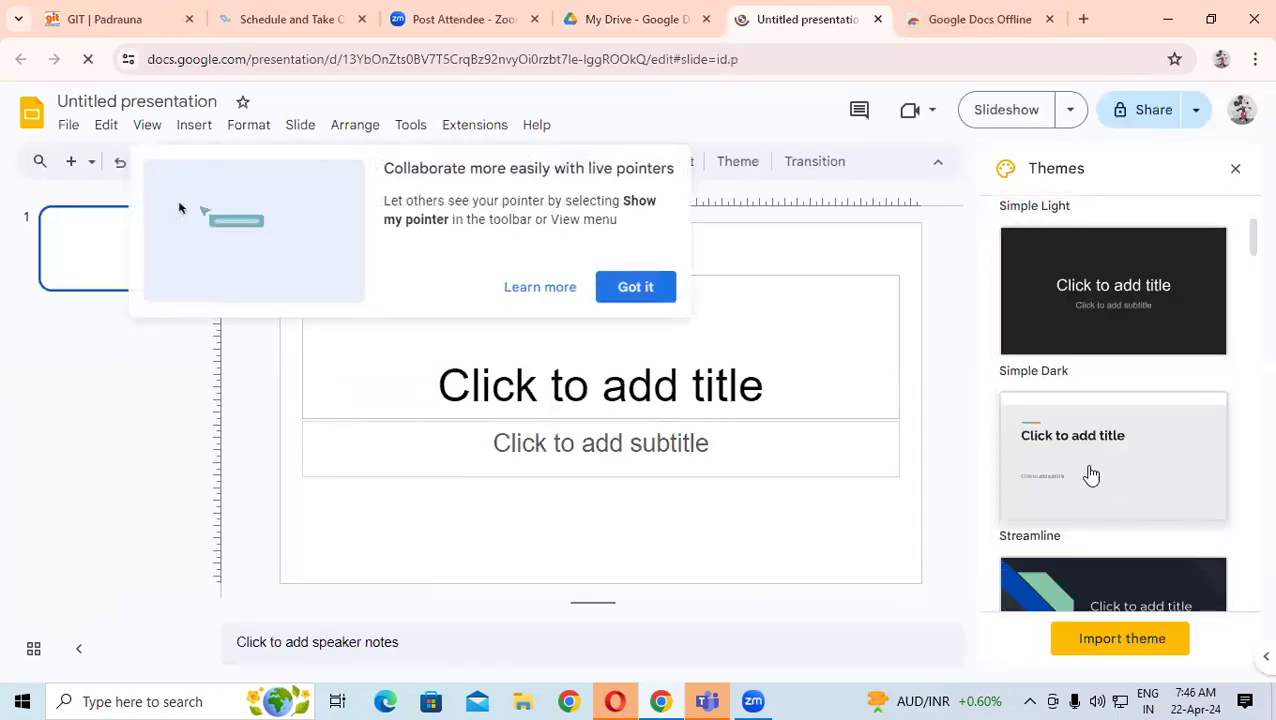
left_click(1089, 357)
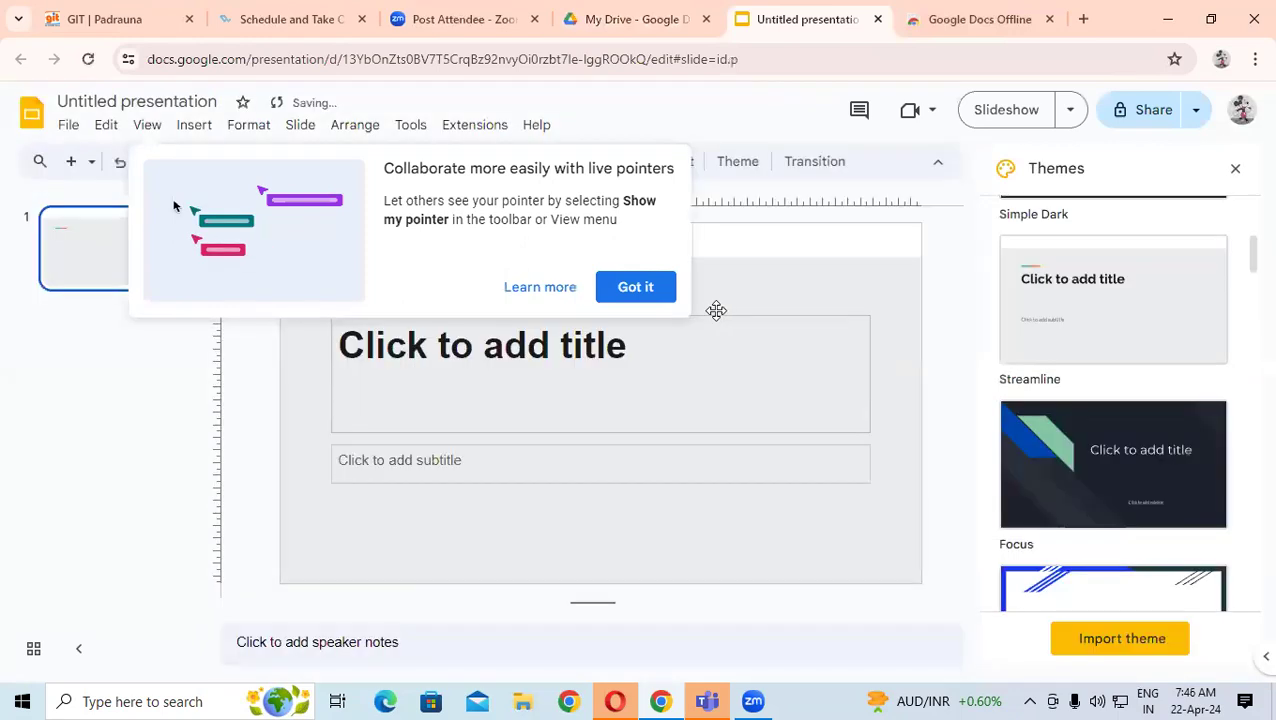
left_click(652, 290)
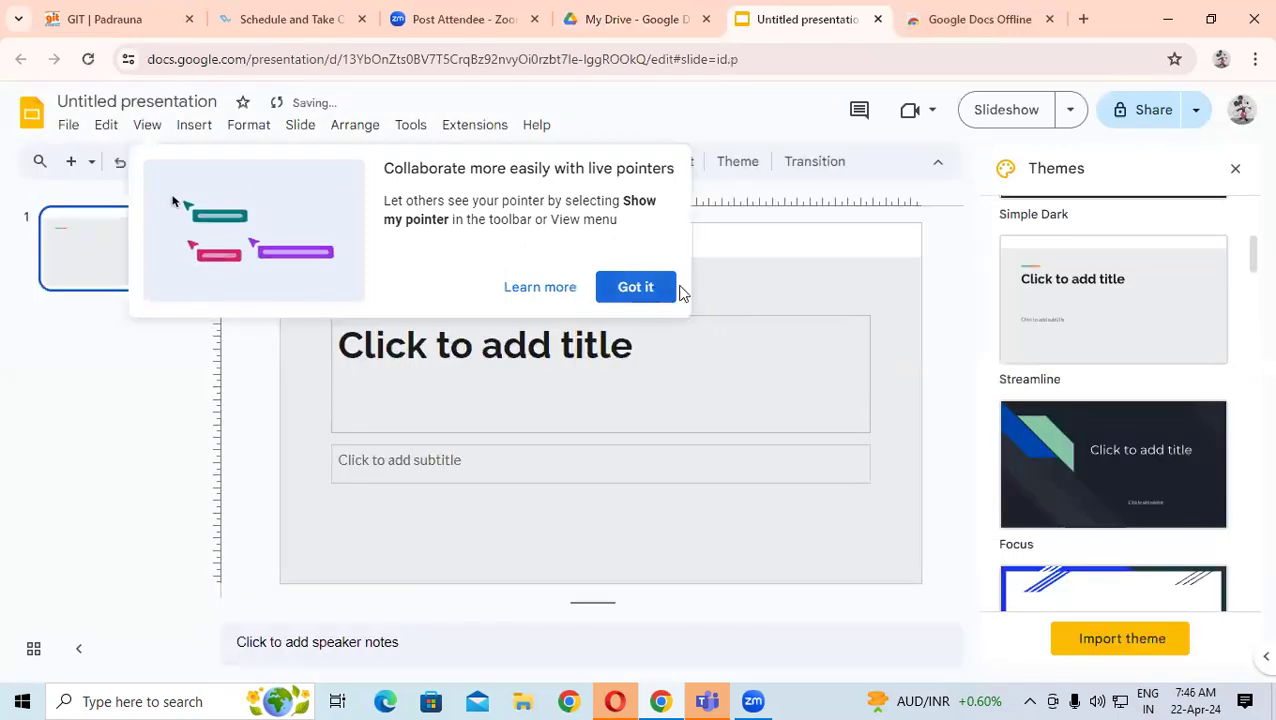
left_click(1235, 172)
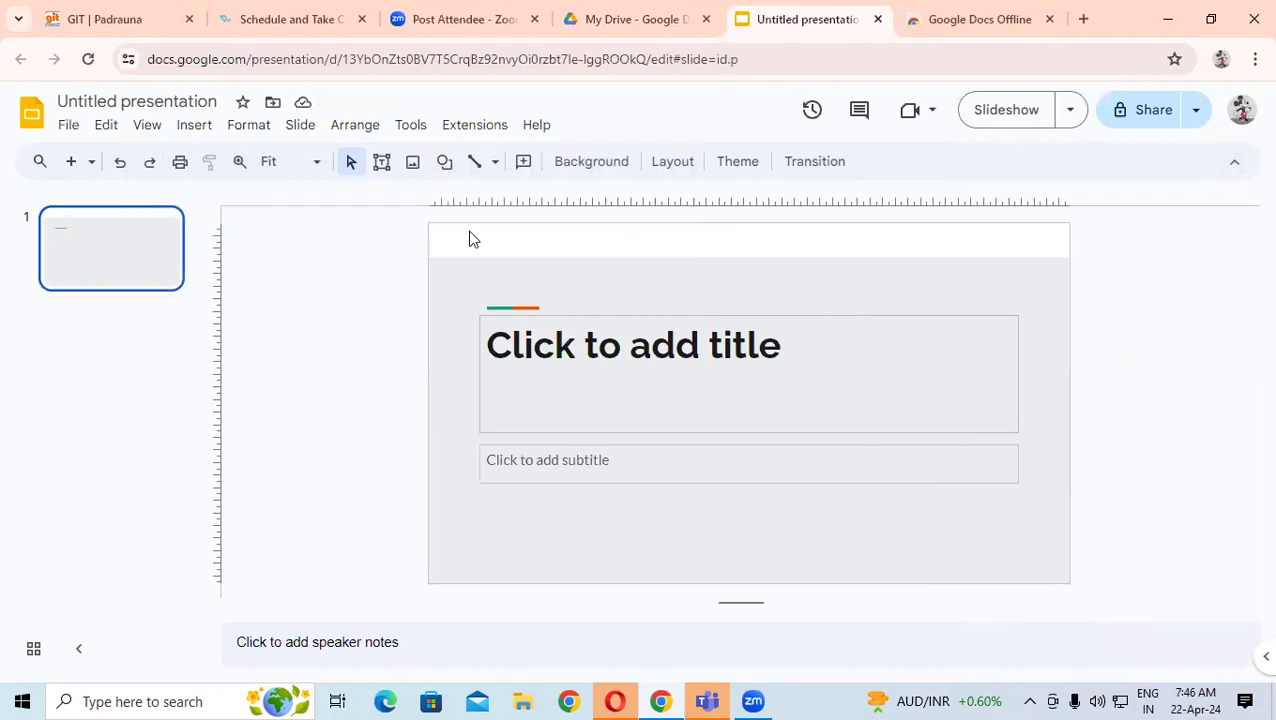
left_click_drag(404, 240, 1034, 555)
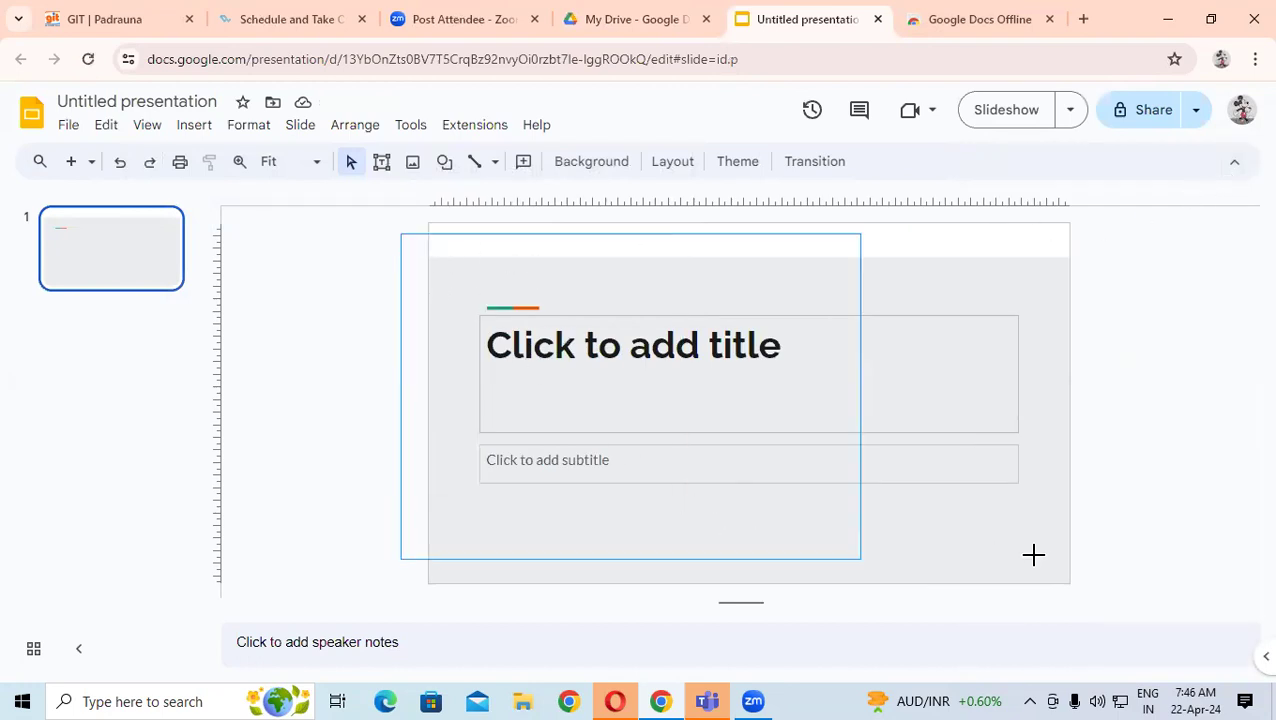
left_click(117, 272)
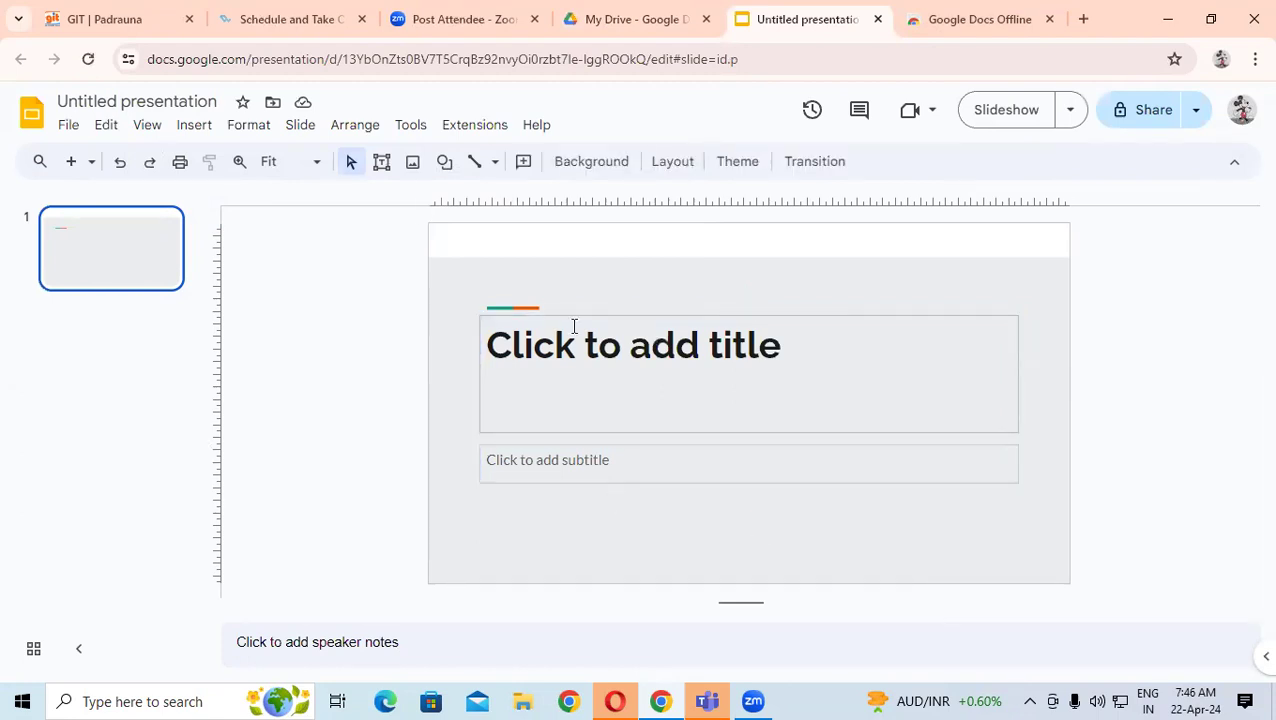
- Look through the Format, View, Slide and Arrange menus
left_click(233, 131)
mouse_move(203, 131)
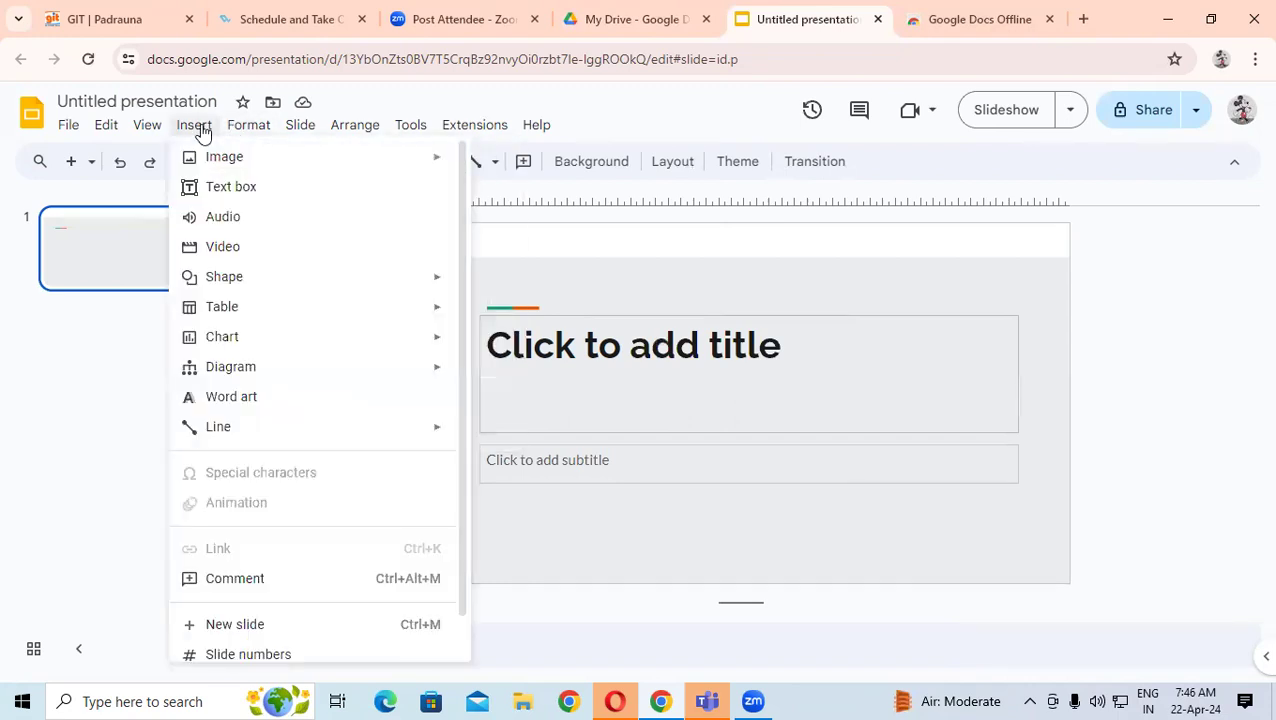
left_click(146, 128)
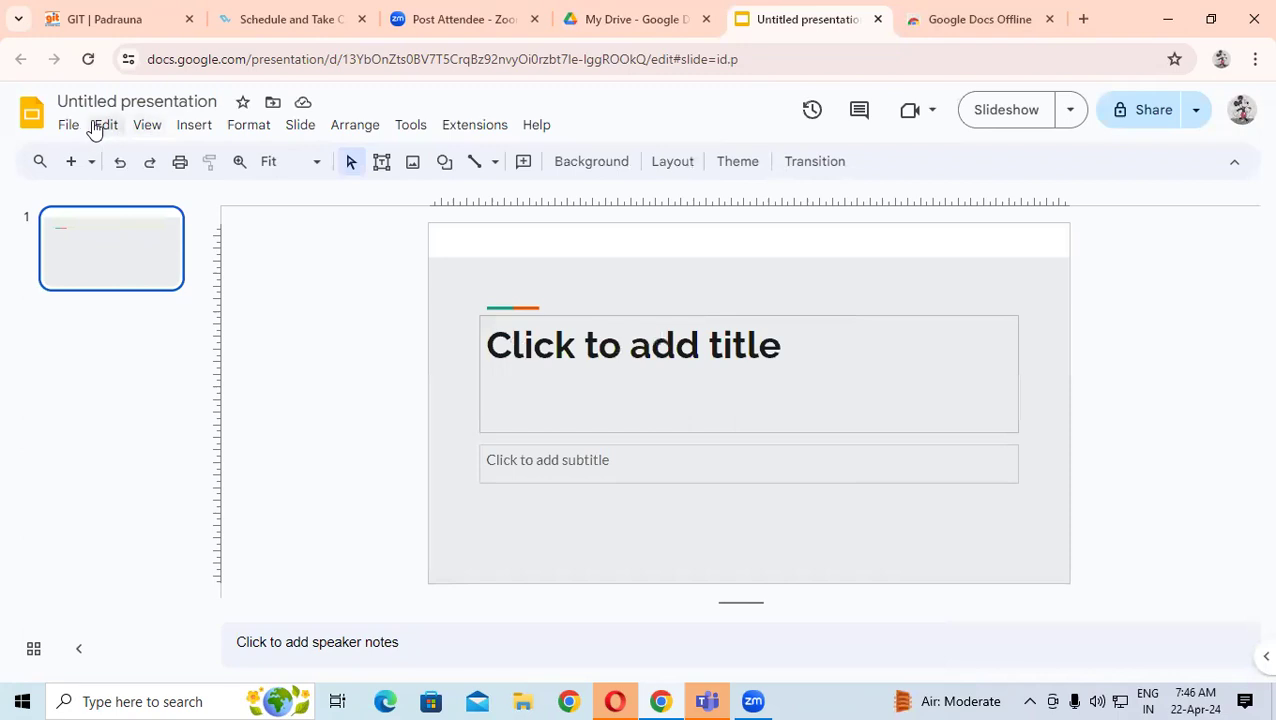
left_click(299, 131)
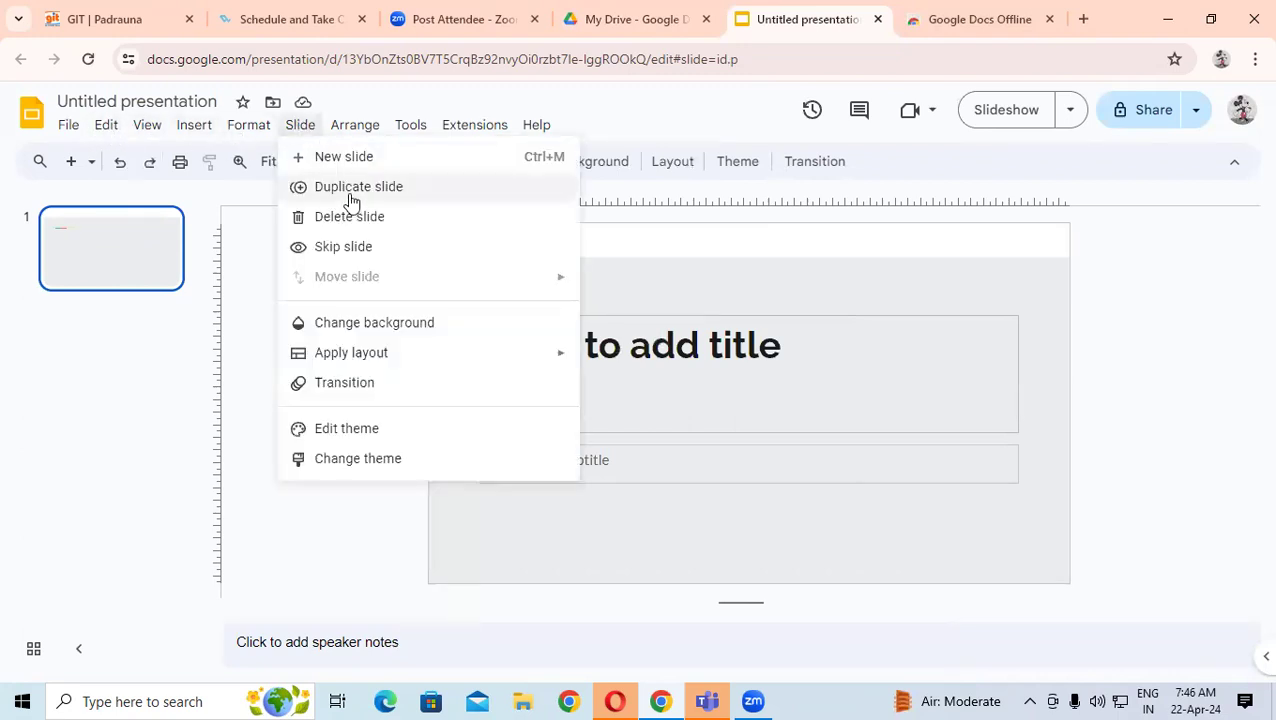
left_click(625, 246)
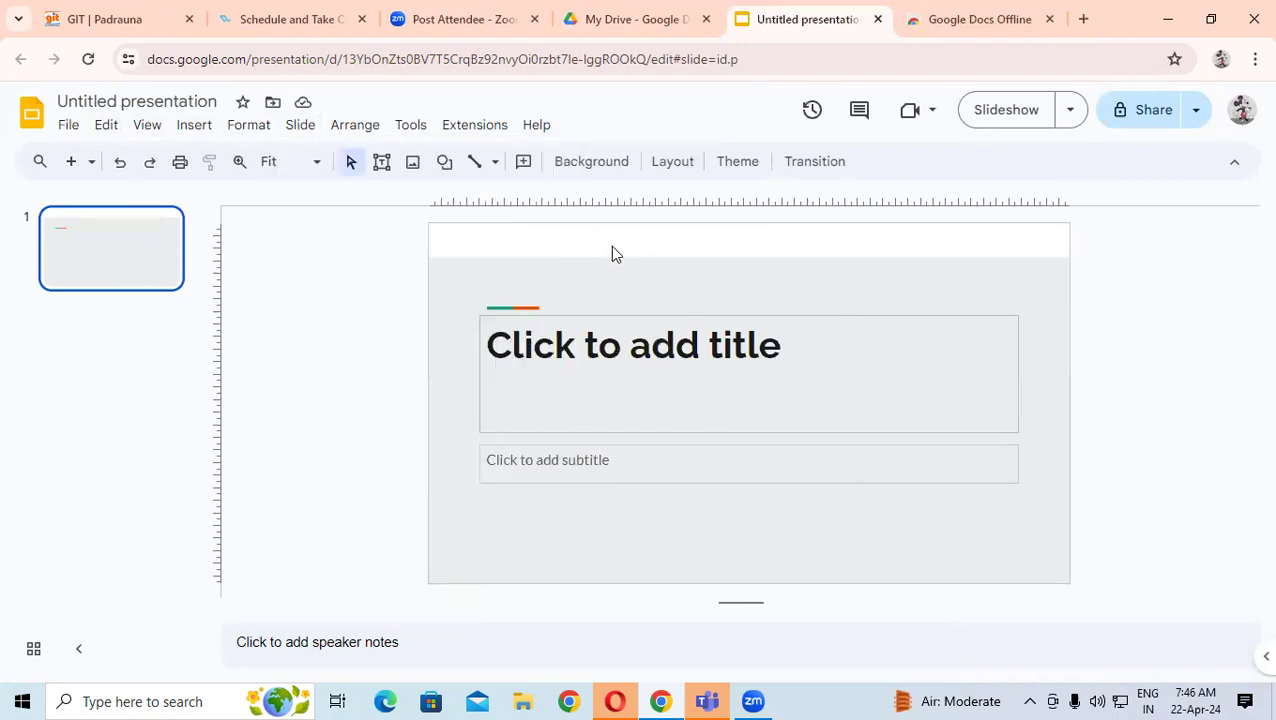
left_click(357, 130)
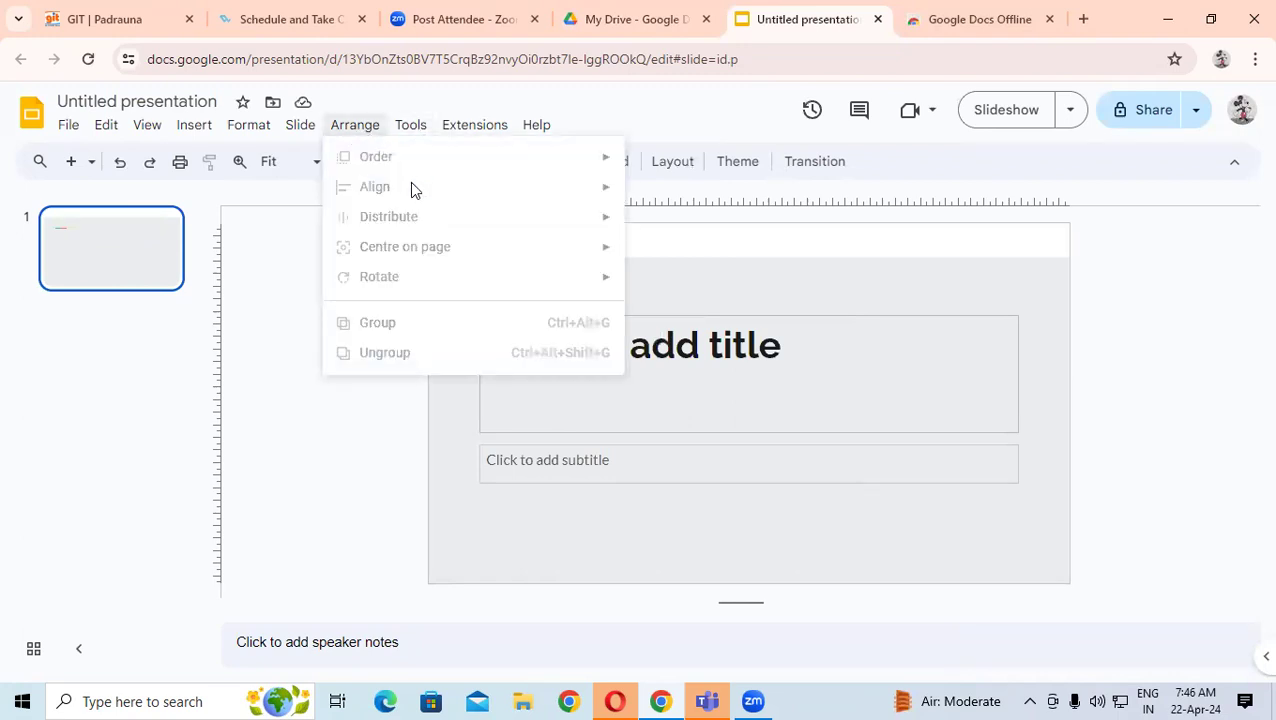
- Type 'GIT Padrauna' into the slide's title placeholder
left_click(857, 348)
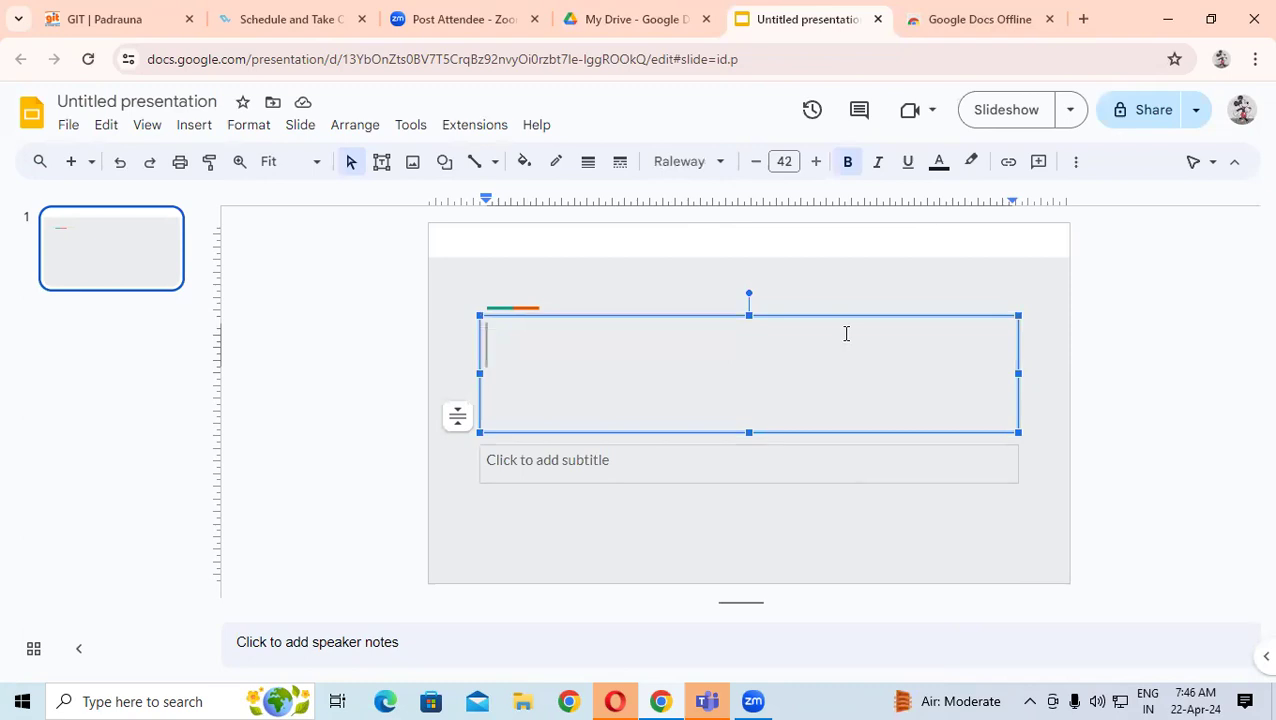
type("GIT Pa")
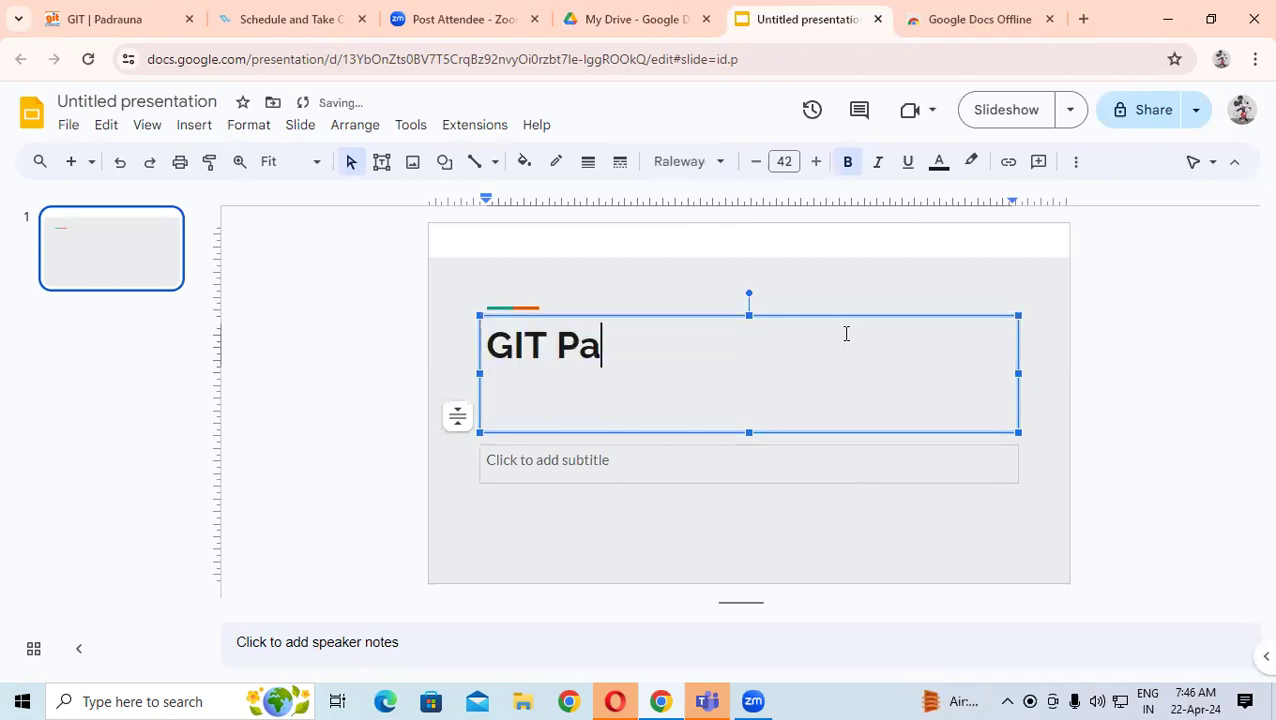
type("drauna")
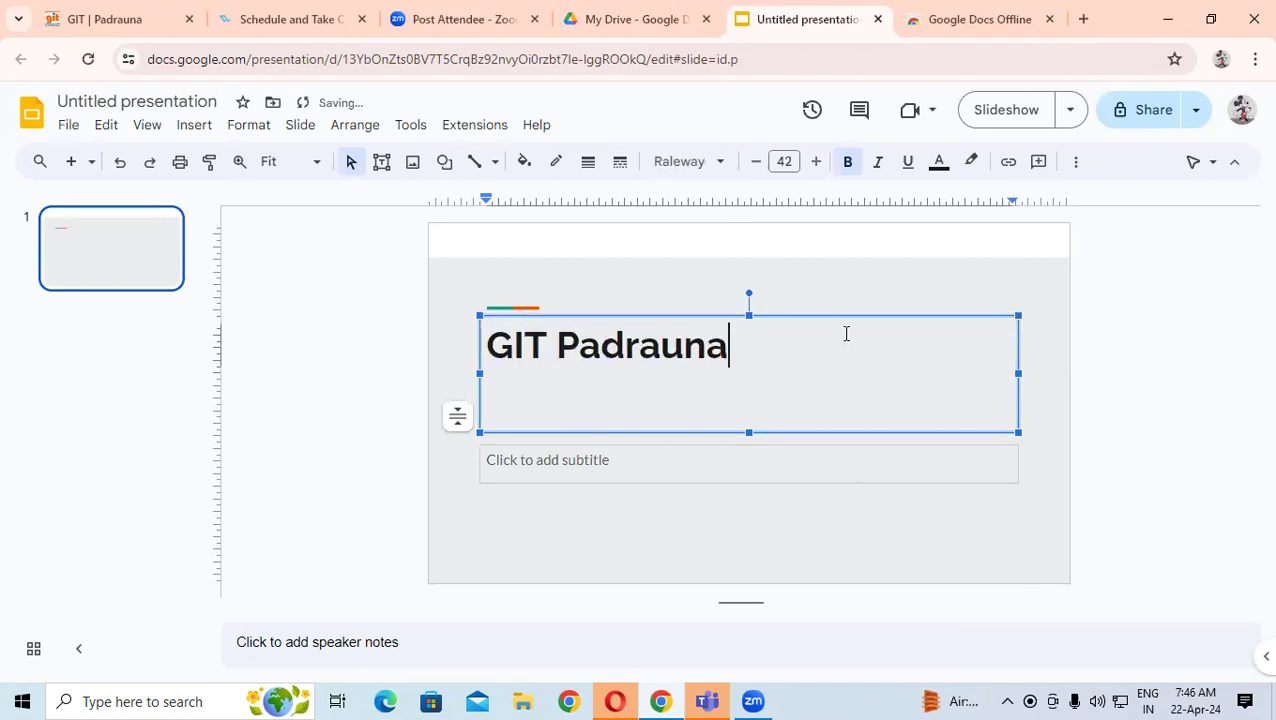
left_click(678, 316)
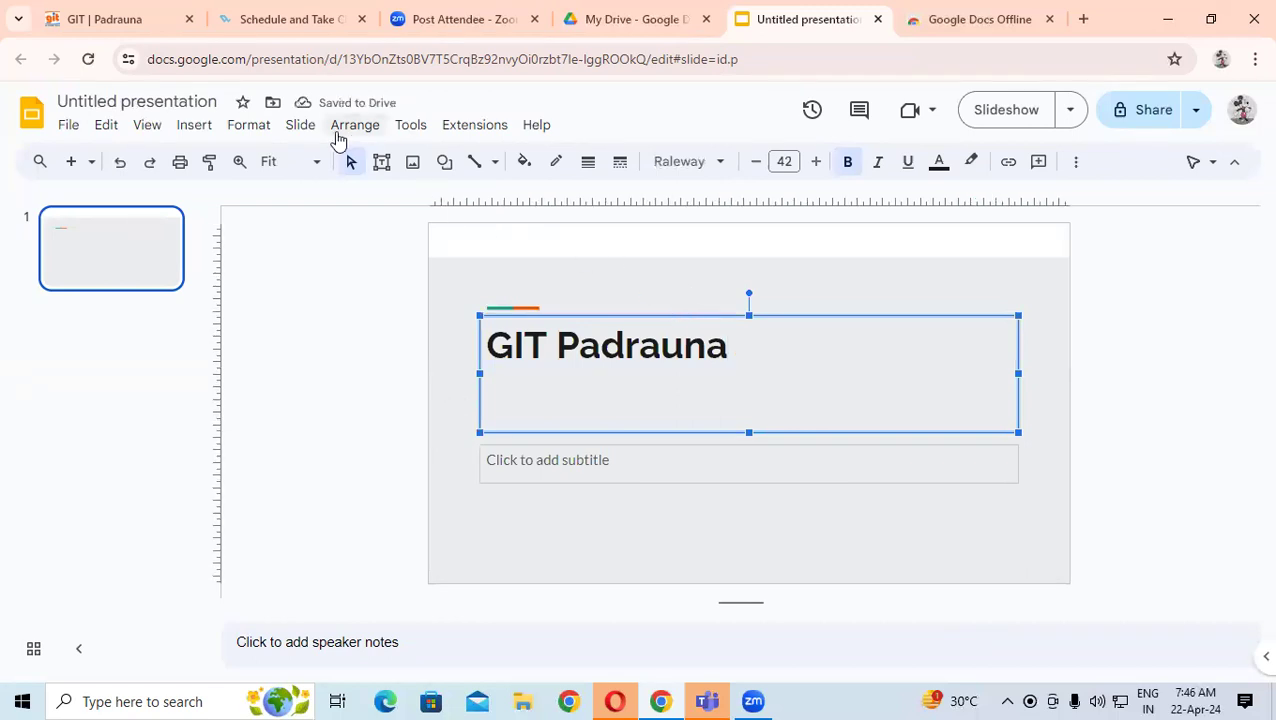
left_click(312, 130)
- Change the slide background colour to teal
left_click(338, 138)
mouse_move(300, 132)
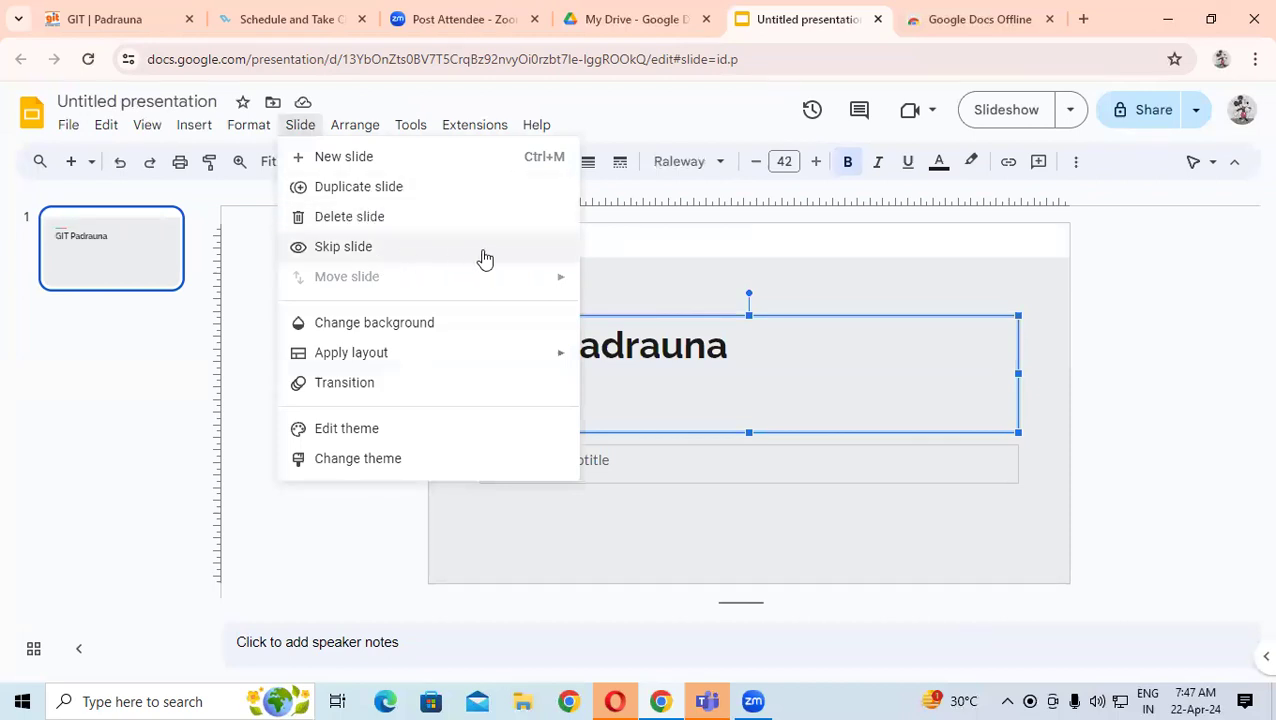
left_click(408, 322)
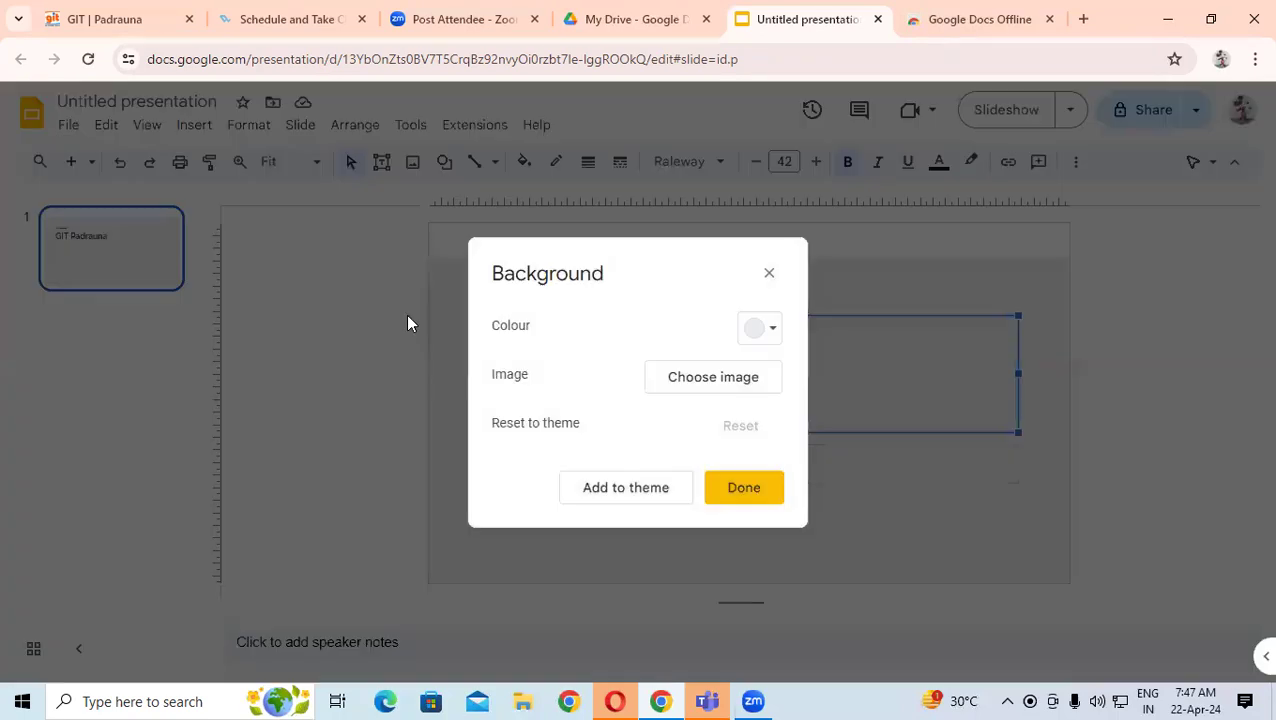
left_click(766, 333)
left_click(757, 428)
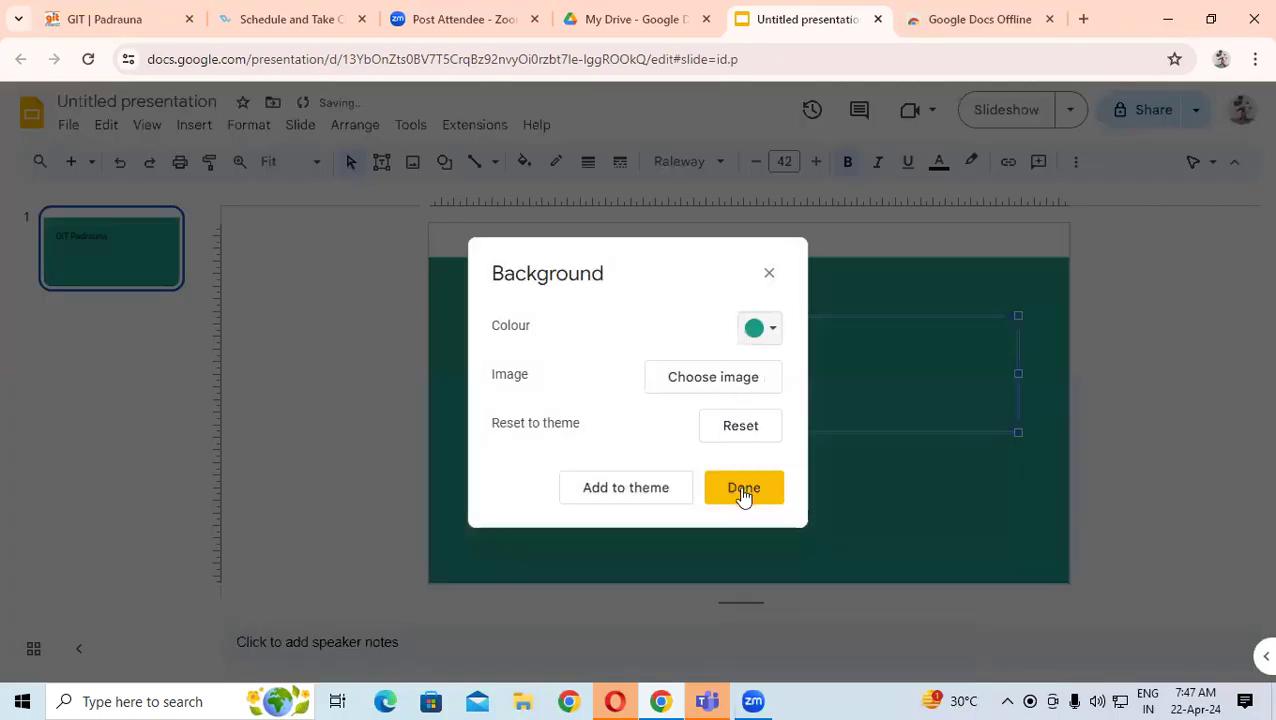
left_click(739, 487)
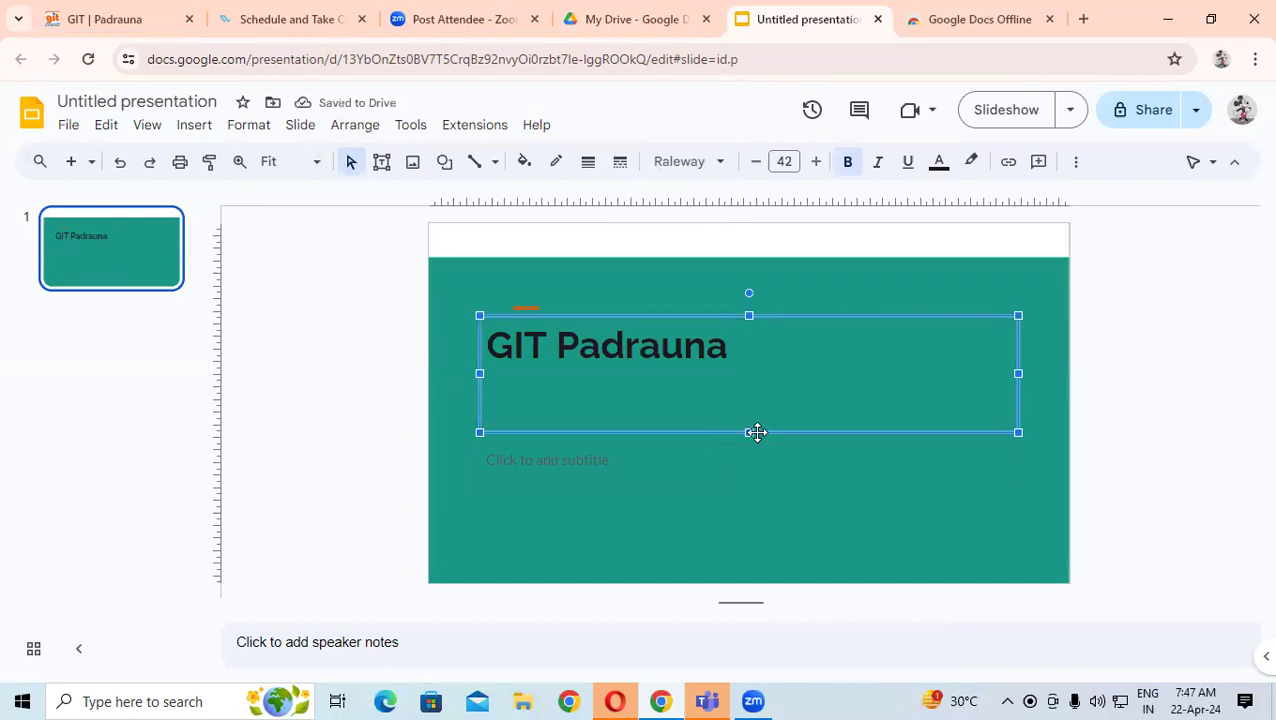
- Open the slide transition settings from the Slide menu
left_click(327, 132)
left_click(327, 132)
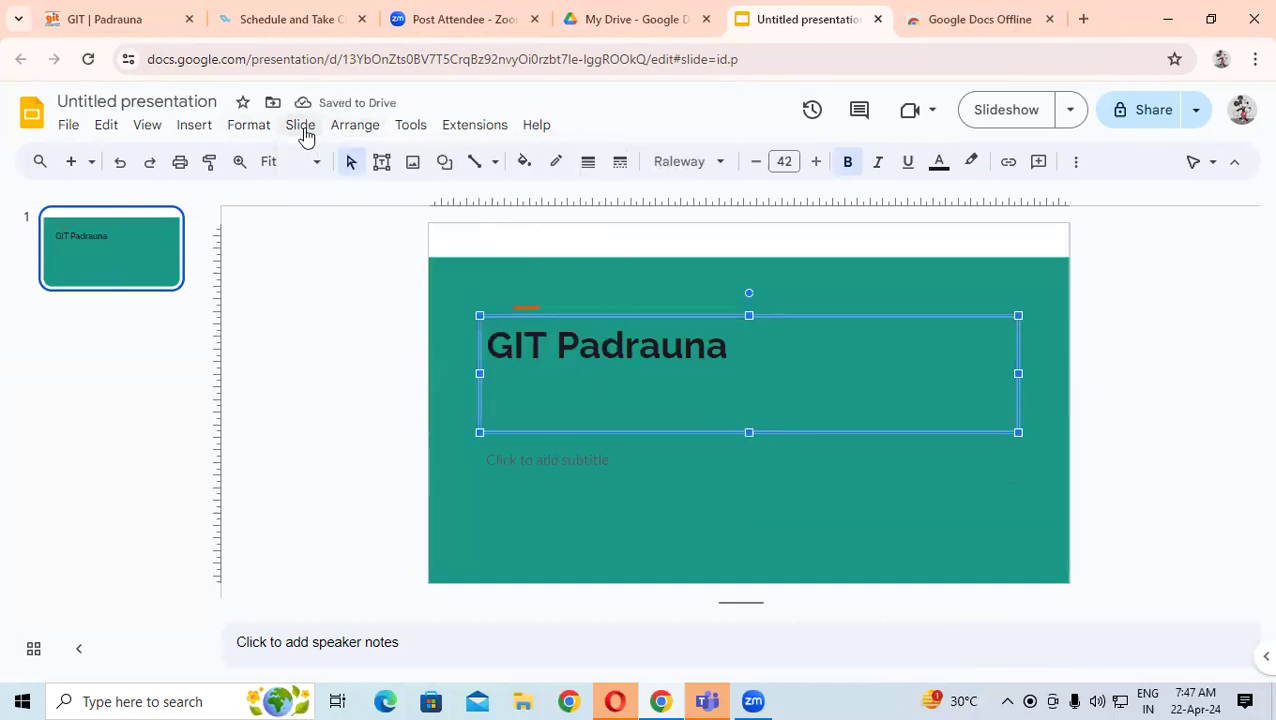
left_click(304, 130)
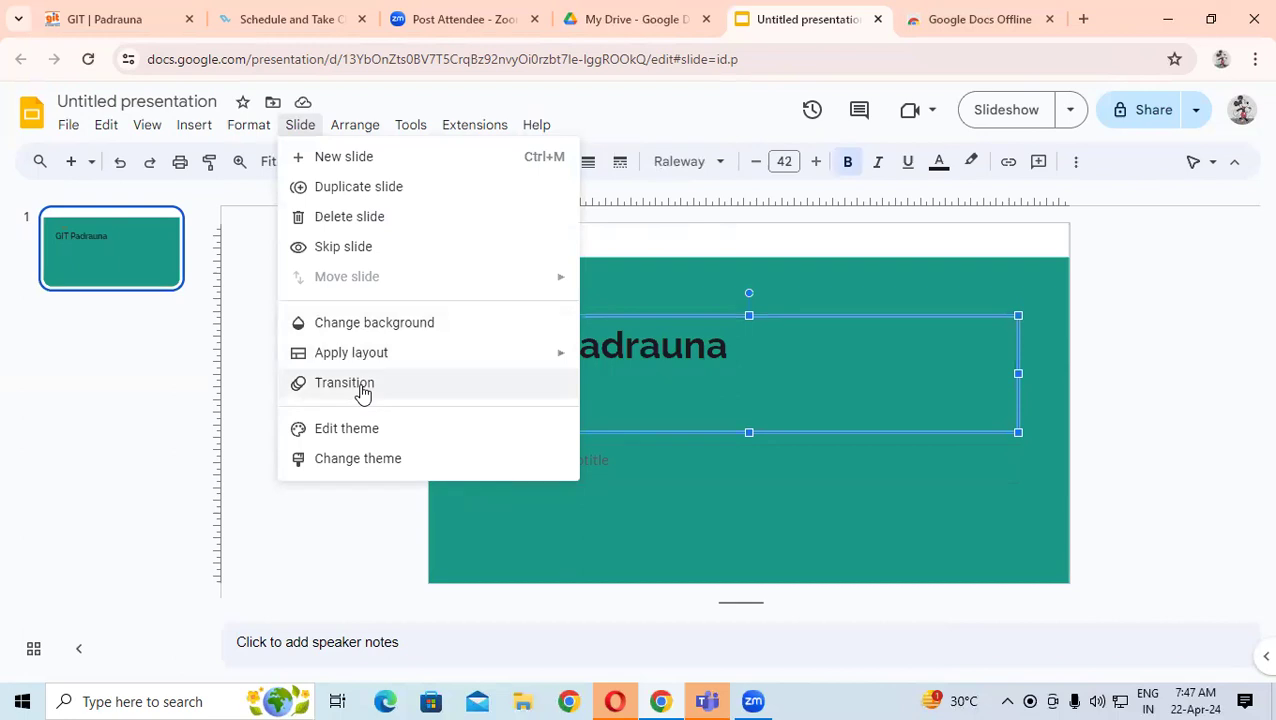
left_click(362, 386)
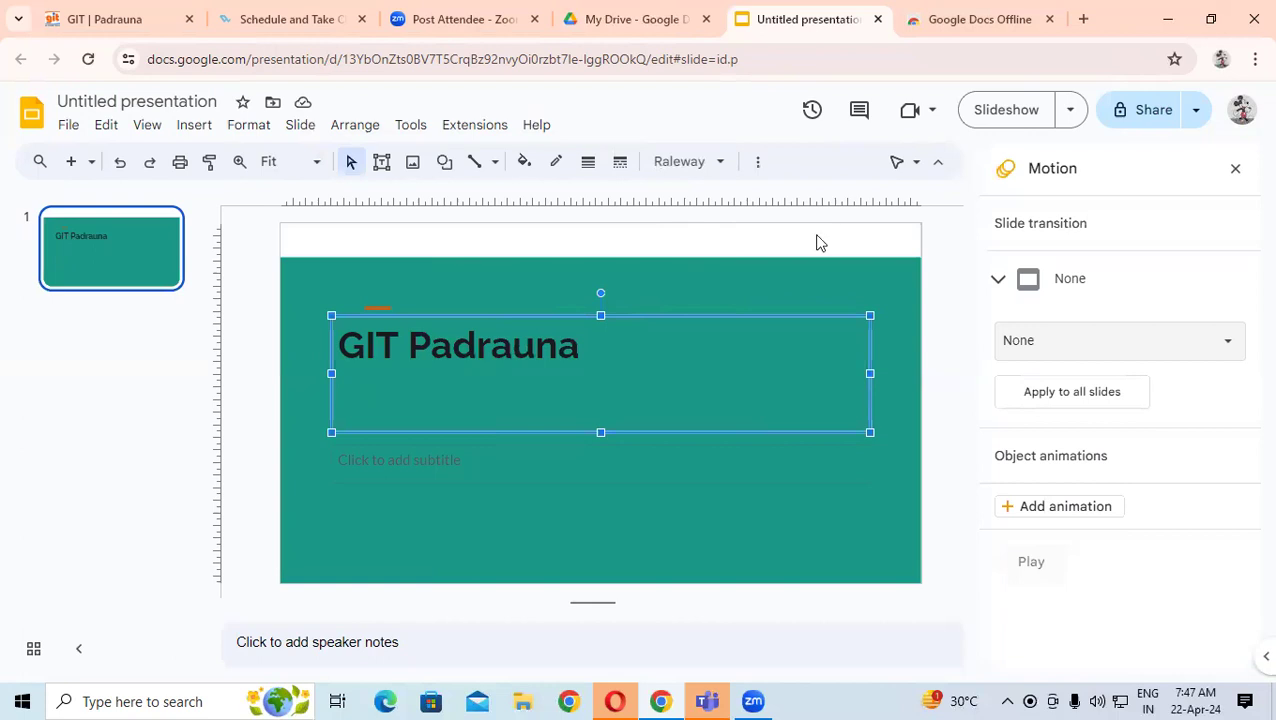
- Choose Dissolve as the slide's transition type
left_click(1023, 285)
left_click(1025, 285)
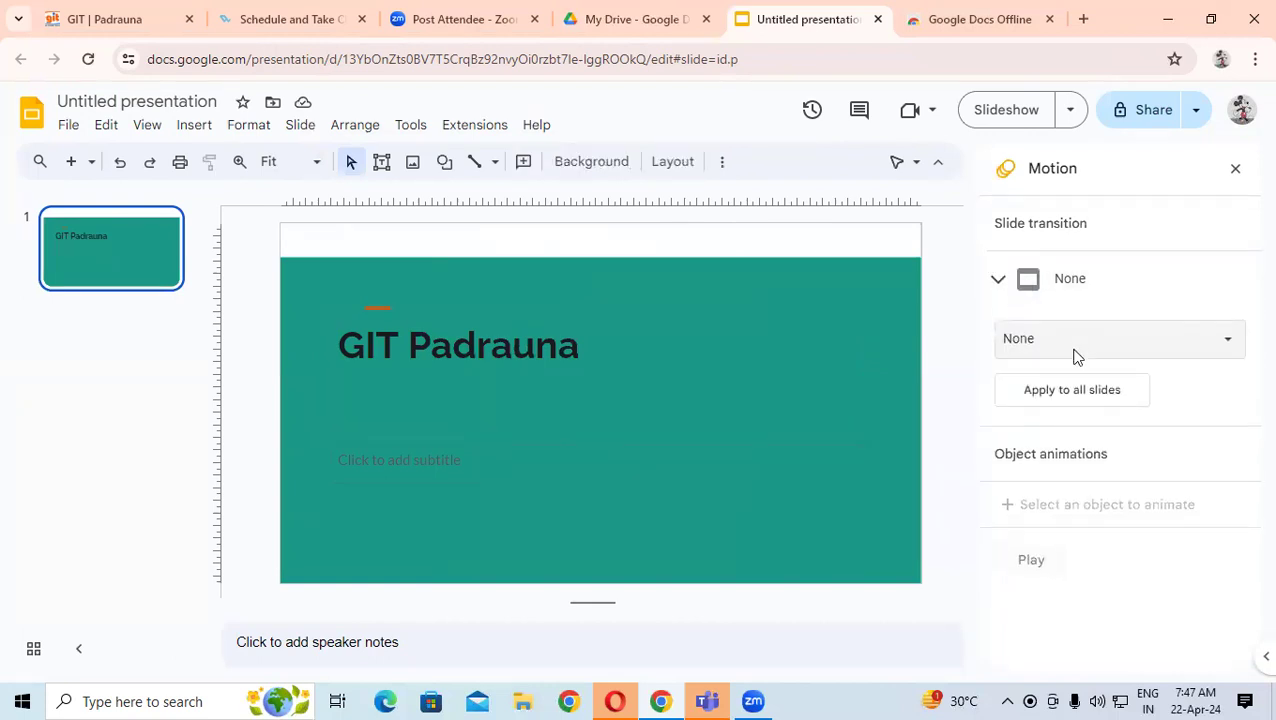
left_click(1074, 350)
left_click(1074, 416)
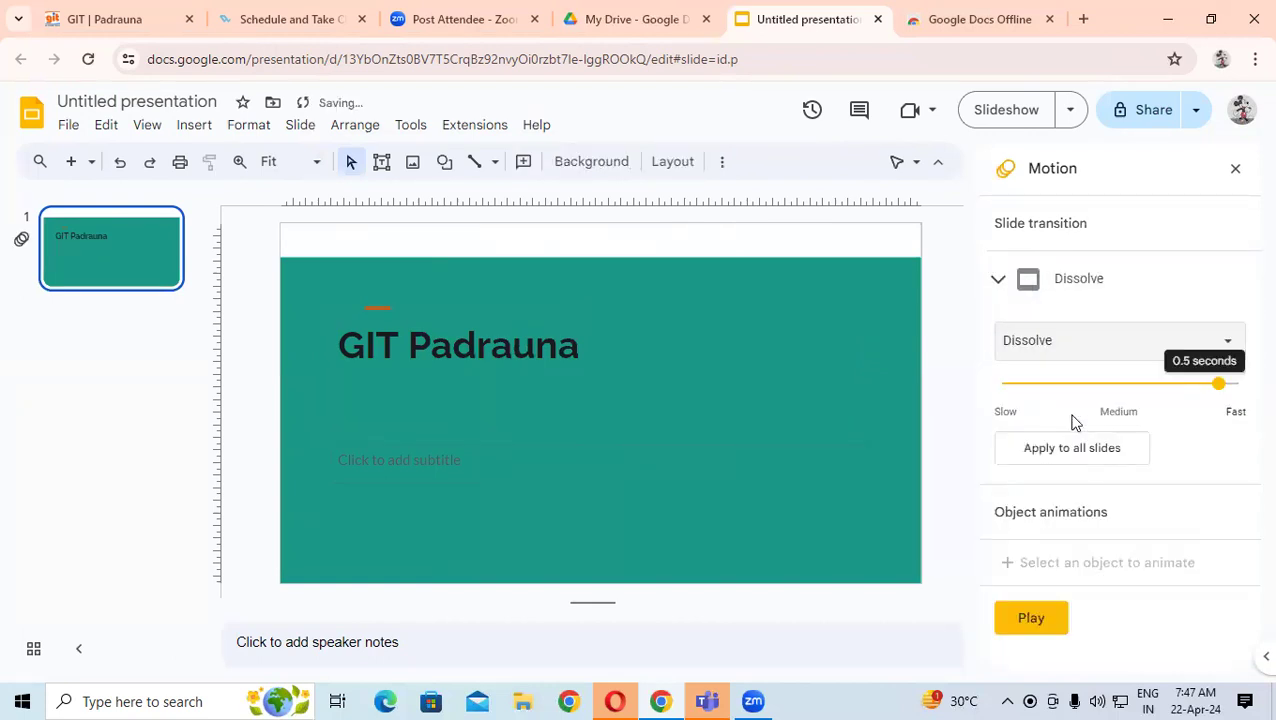
- Preview the 0.5-second Dissolve transition, then stop the playback
left_click(1045, 620)
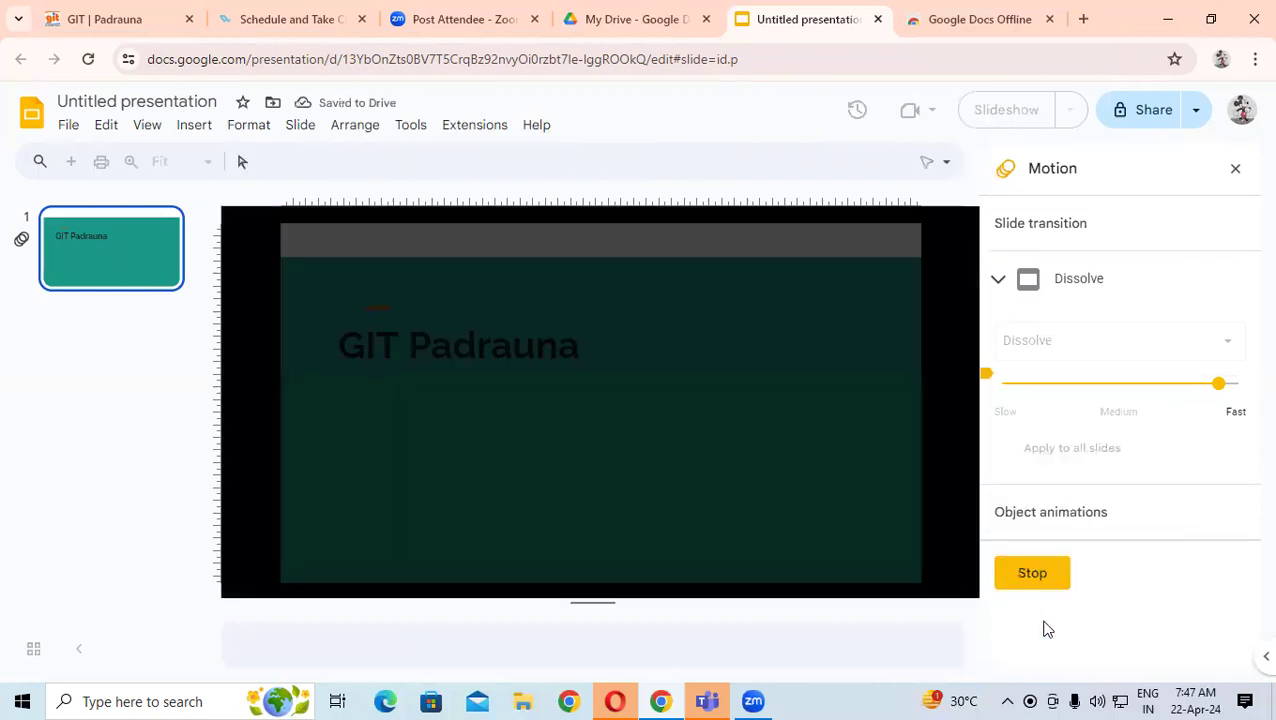
left_click(1104, 279)
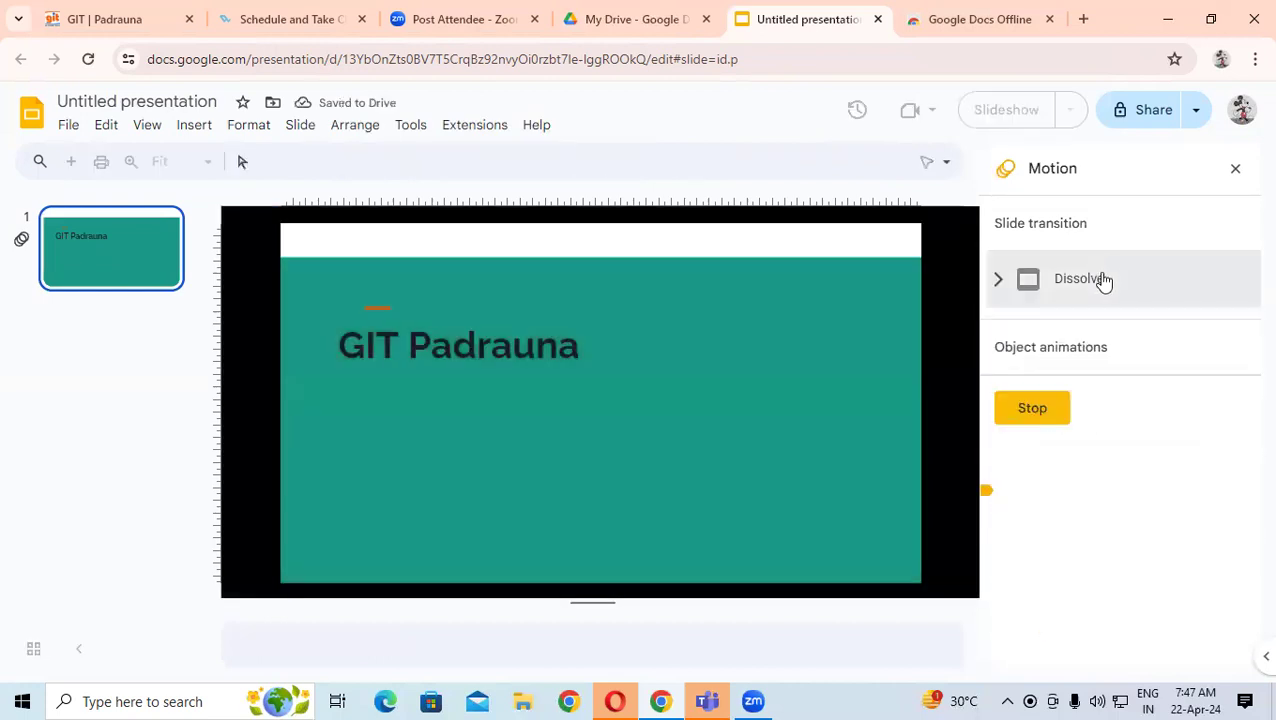
left_click(1104, 279)
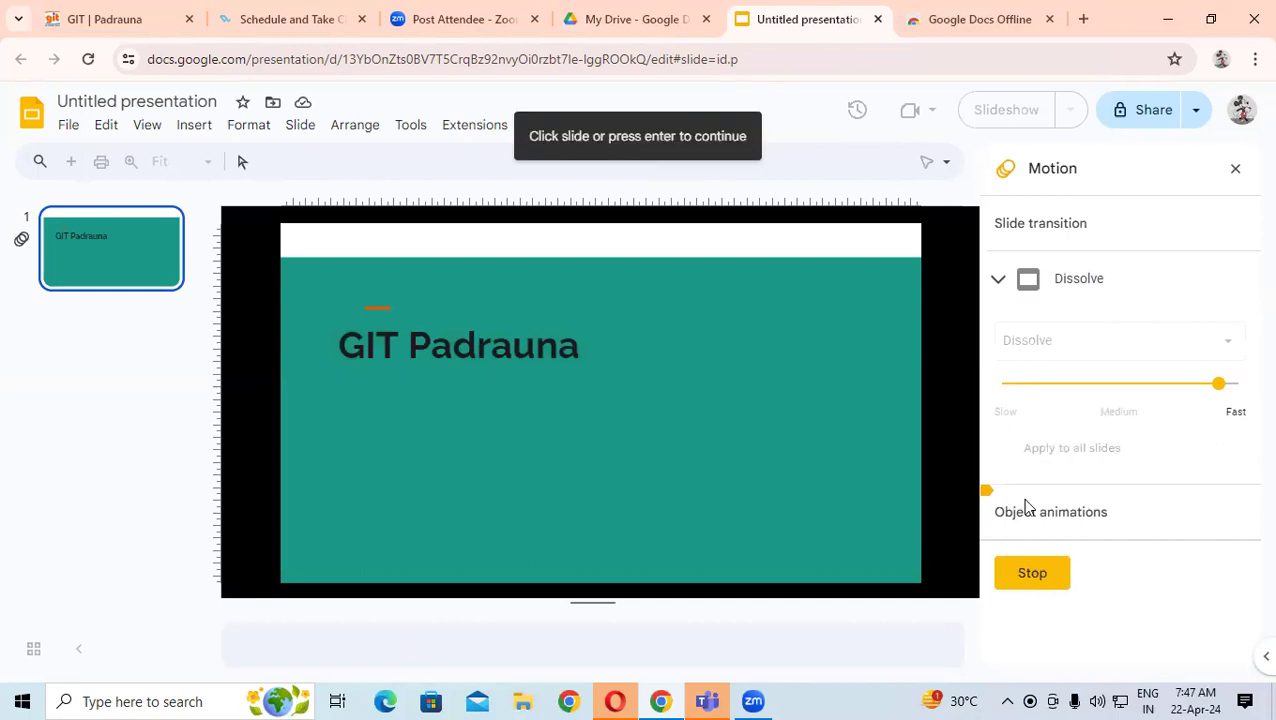
left_click(1036, 566)
left_click(1097, 342)
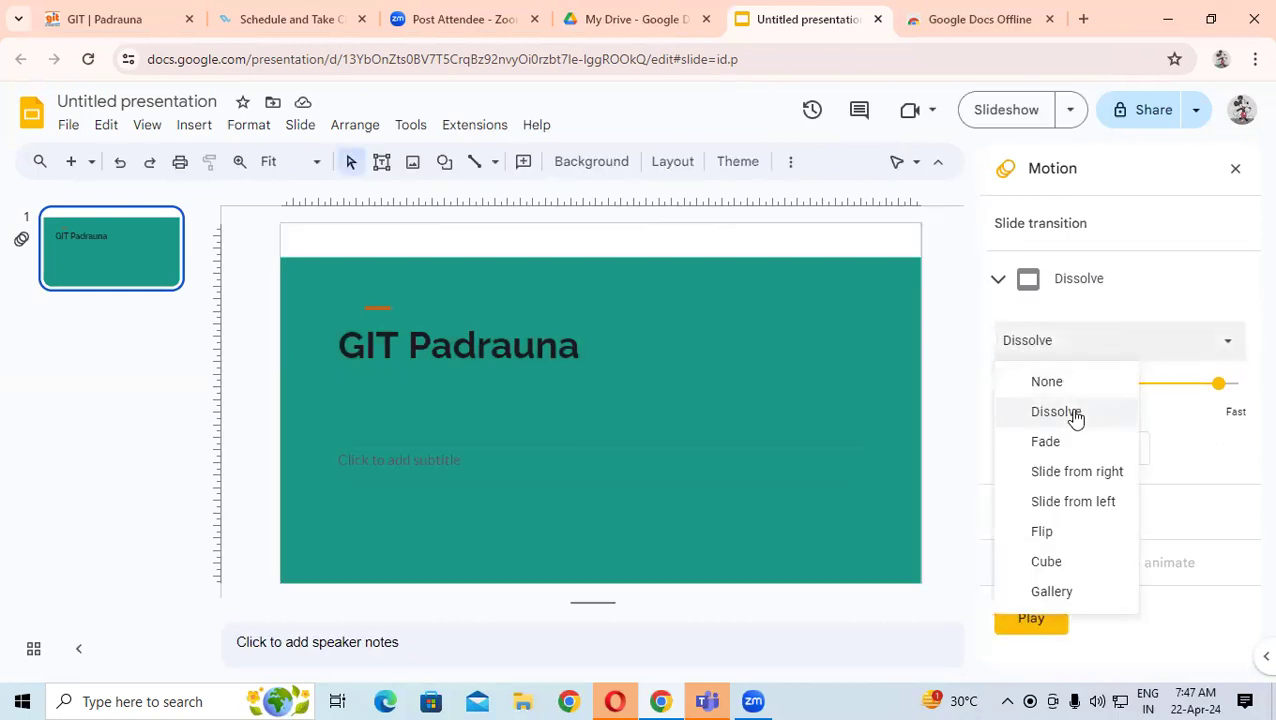
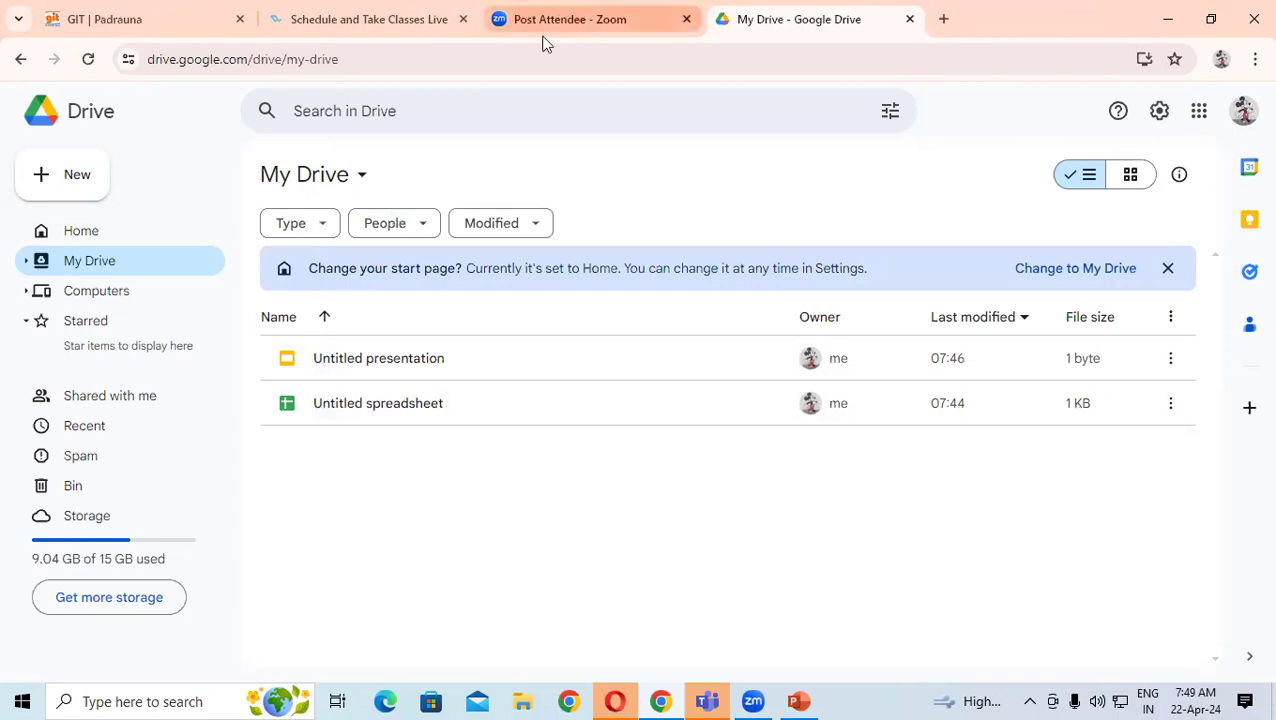
- Create a new blank Google Form from the Drive New menu
left_click(71, 205)
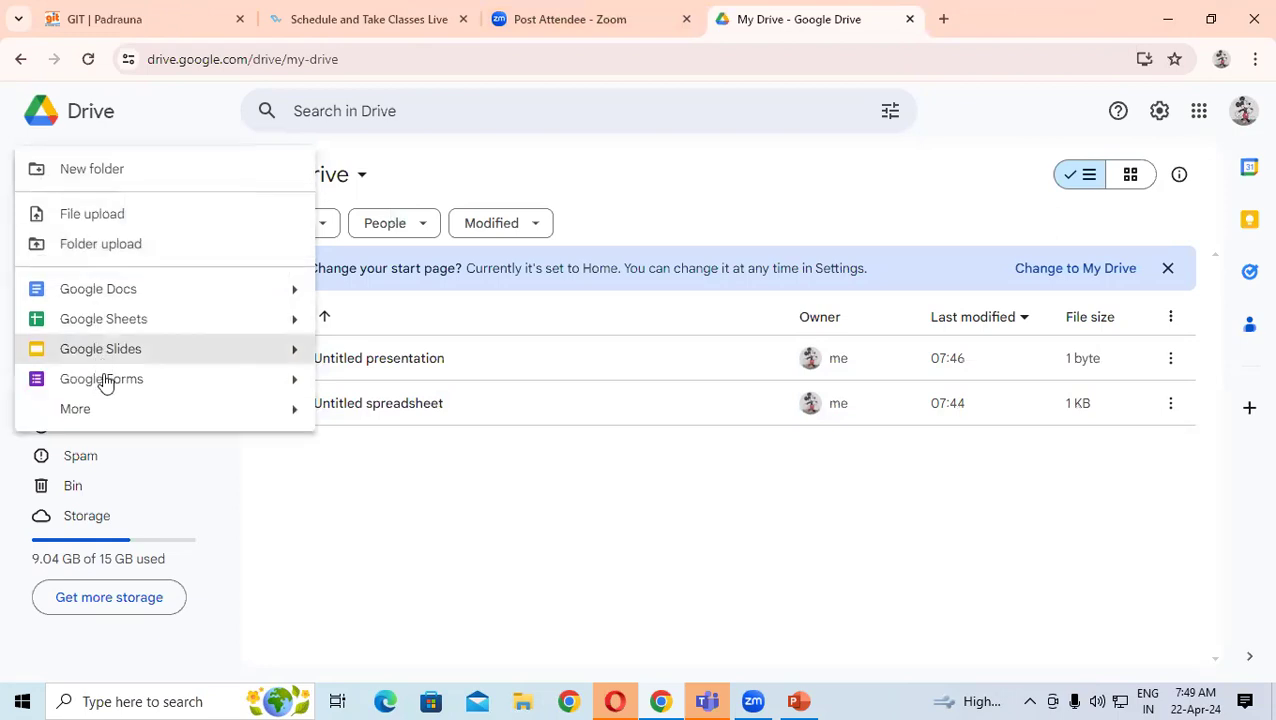
left_click(105, 379)
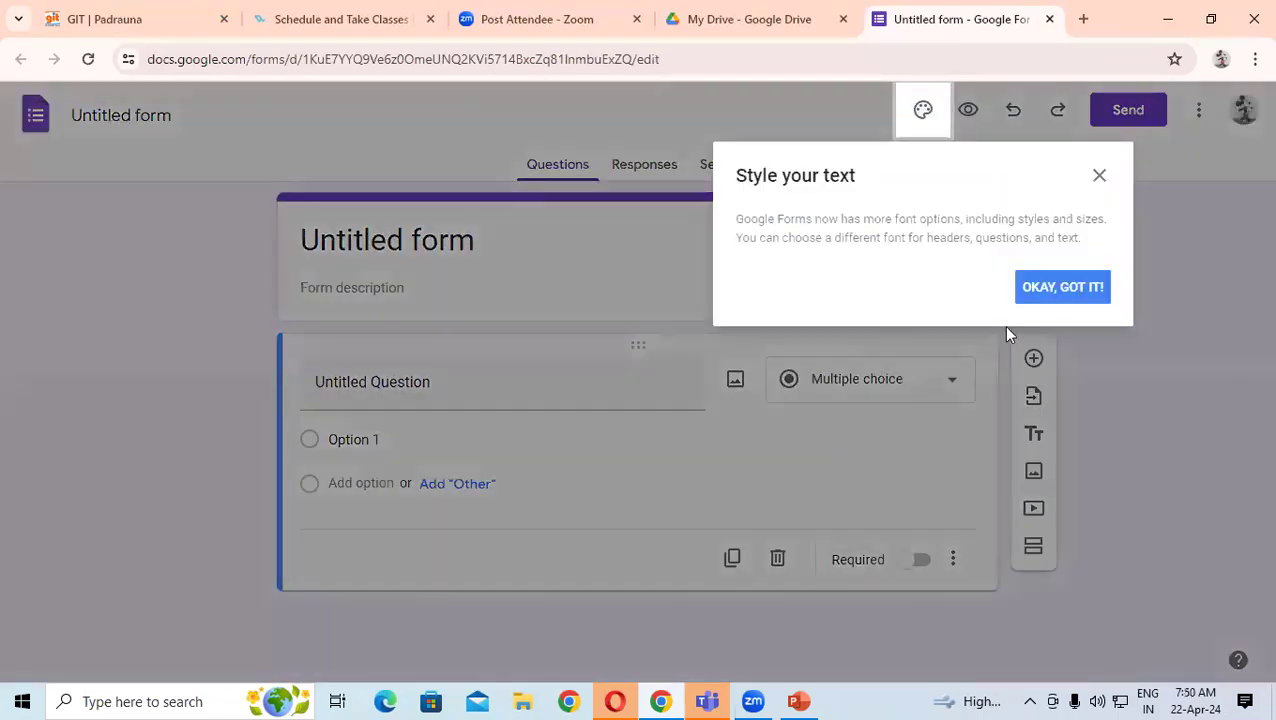
- Replace the 'Untitled form' title with 'Apply for Job'
left_click(1018, 287)
left_click(478, 238)
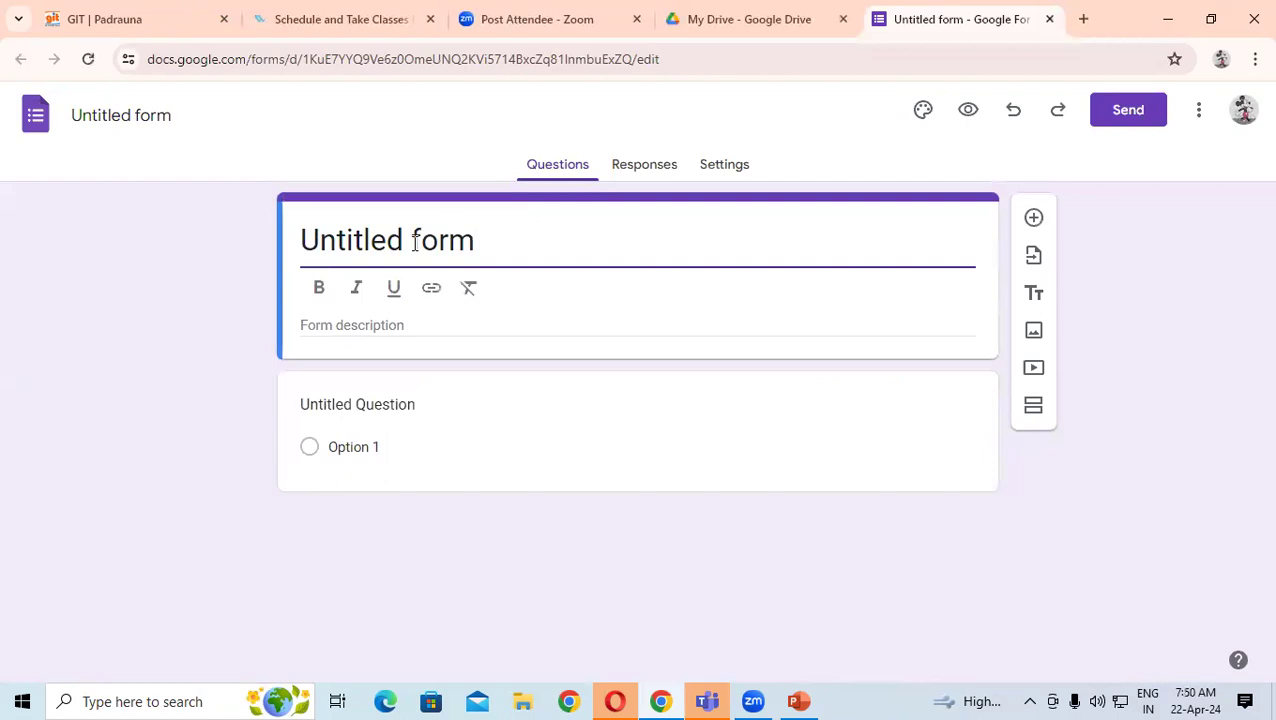
left_click_drag(476, 240, 210, 243)
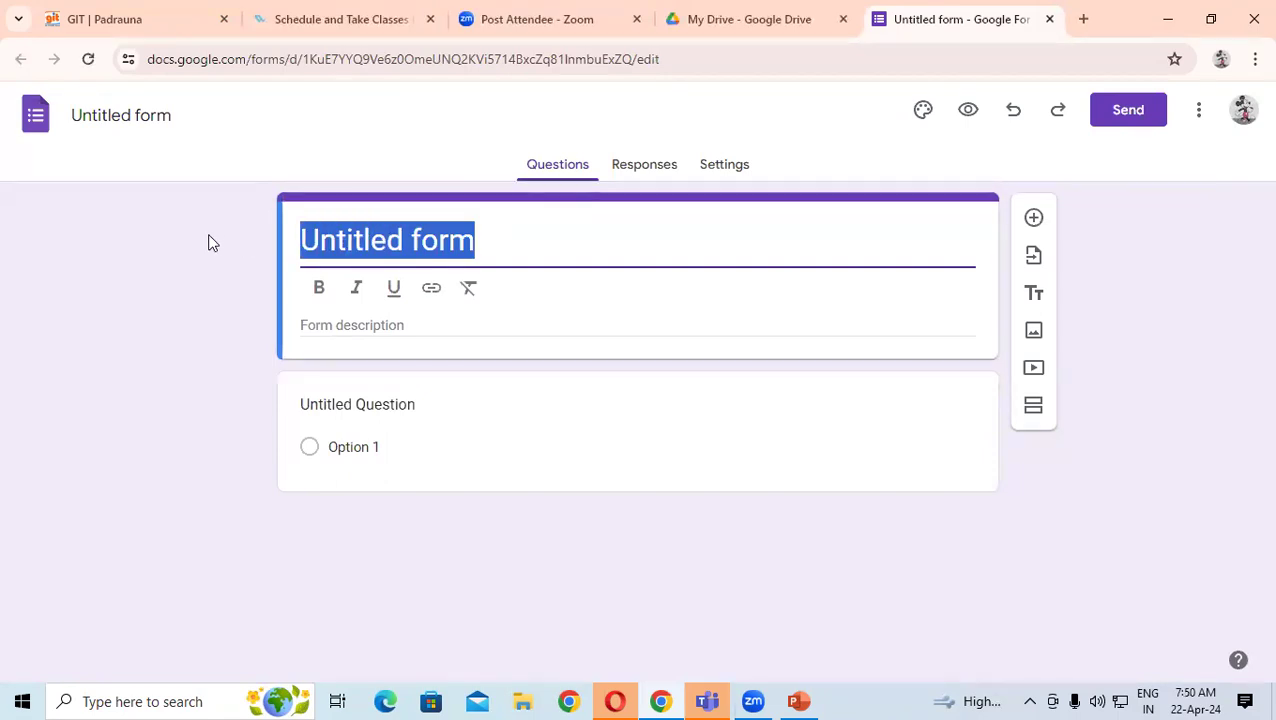
type("F")
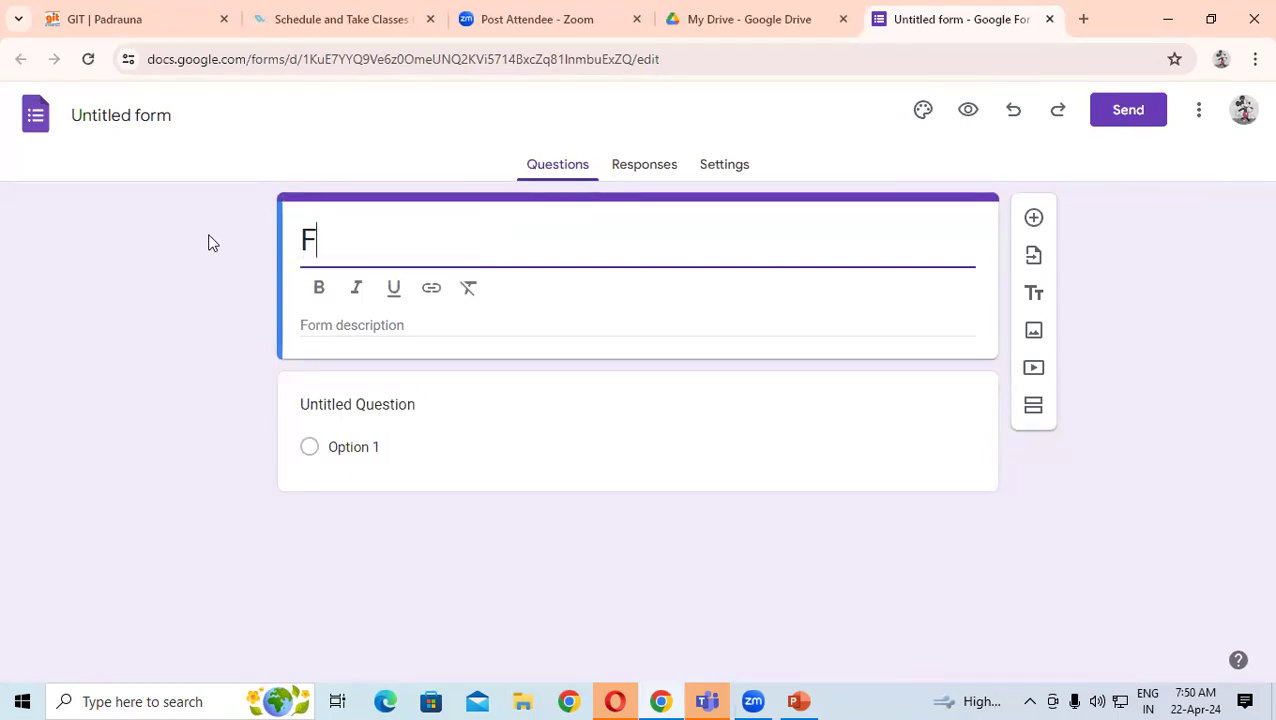
key("BackSpace")
key("ctrl+z")
type("Apply")
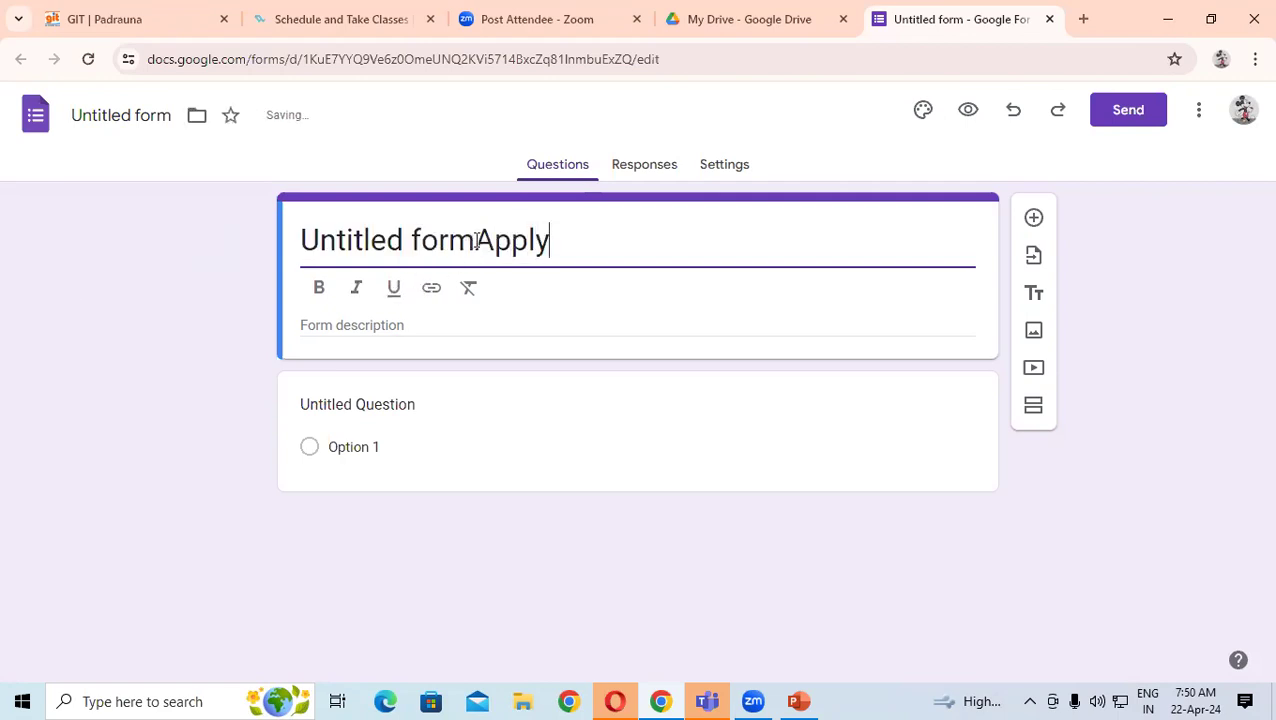
left_click_drag(473, 242, 118, 285)
key("BackSpace")
left_click(433, 243)
type("f")
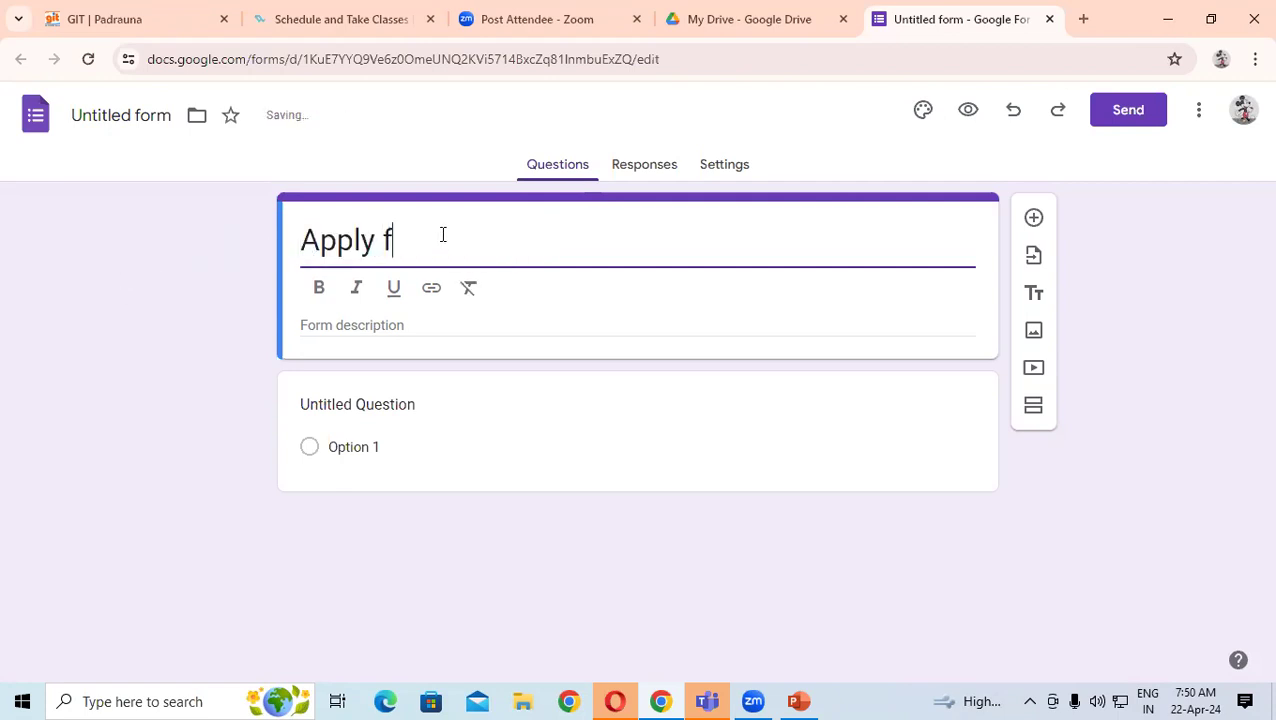
type("i")
key("BackSpace")
type("or Jop")
key("BackSpace")
type("b")
- Make the 'Apply for Job' title bold
left_click_drag(485, 245, 293, 239)
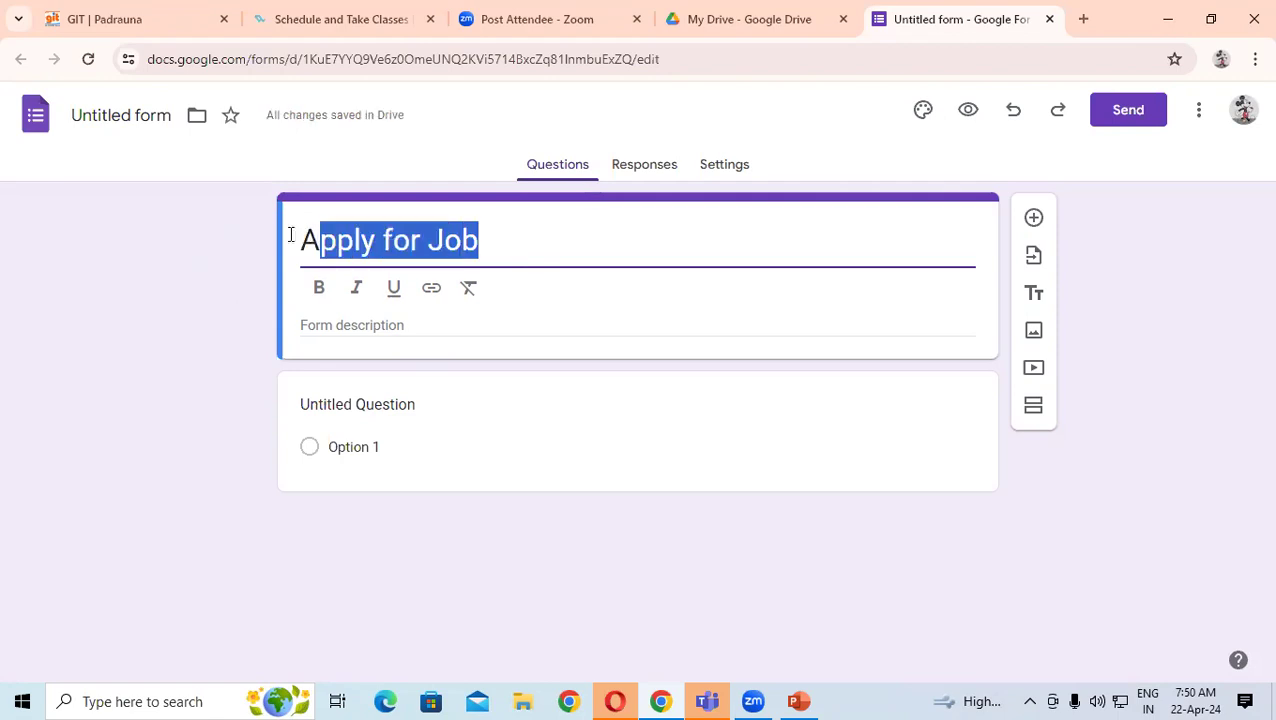
left_click(317, 289)
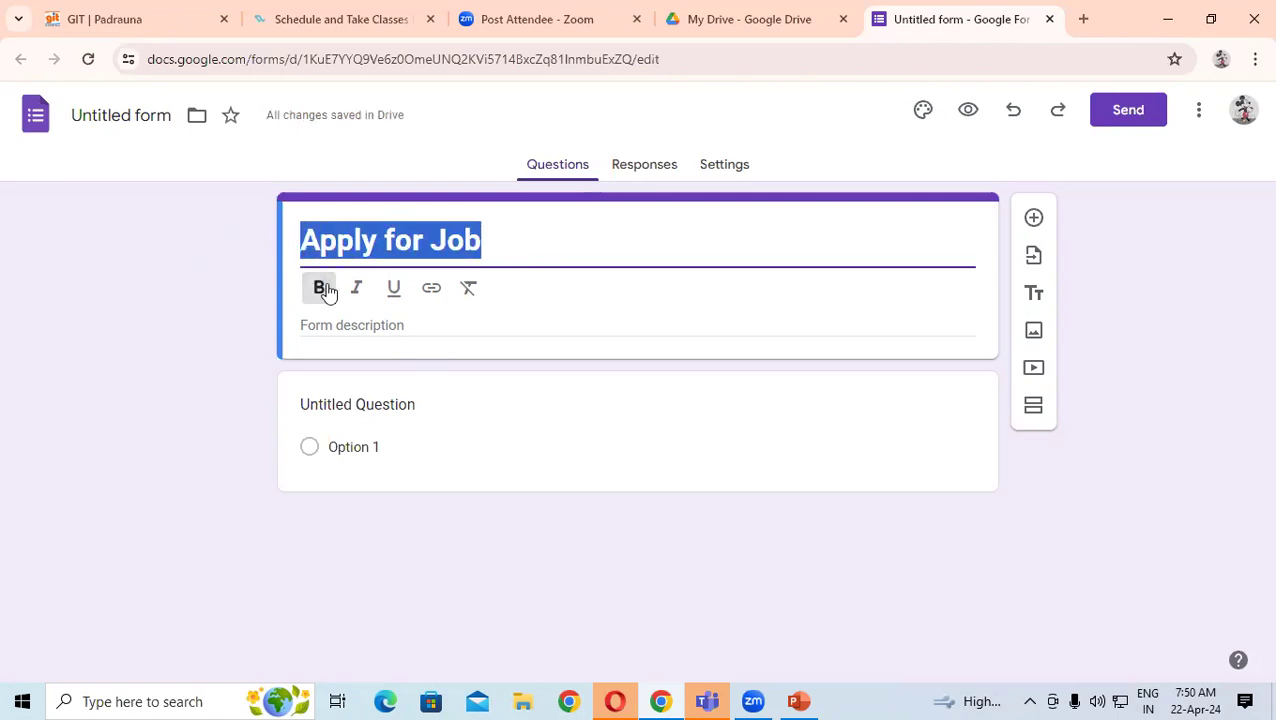
left_click(587, 233)
- Add the description 'Railway Station Road Padrauna Kushinagar' below the title
left_click(407, 322)
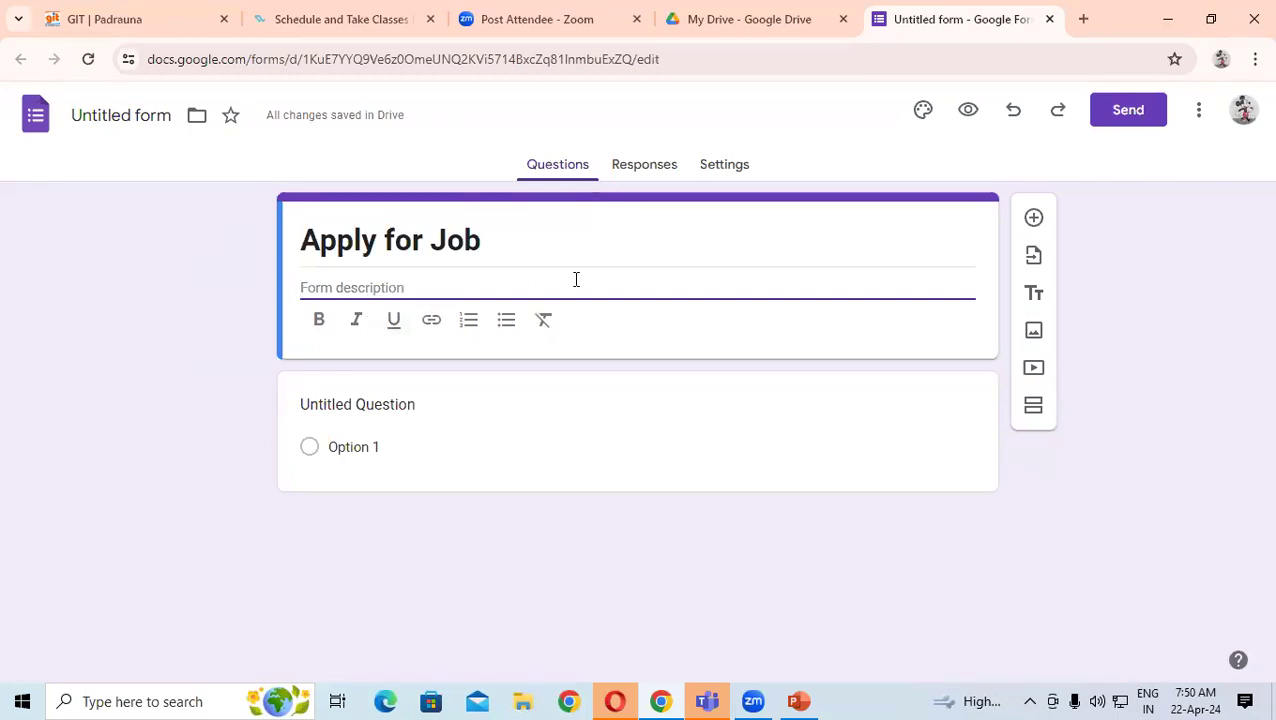
type("Rail")
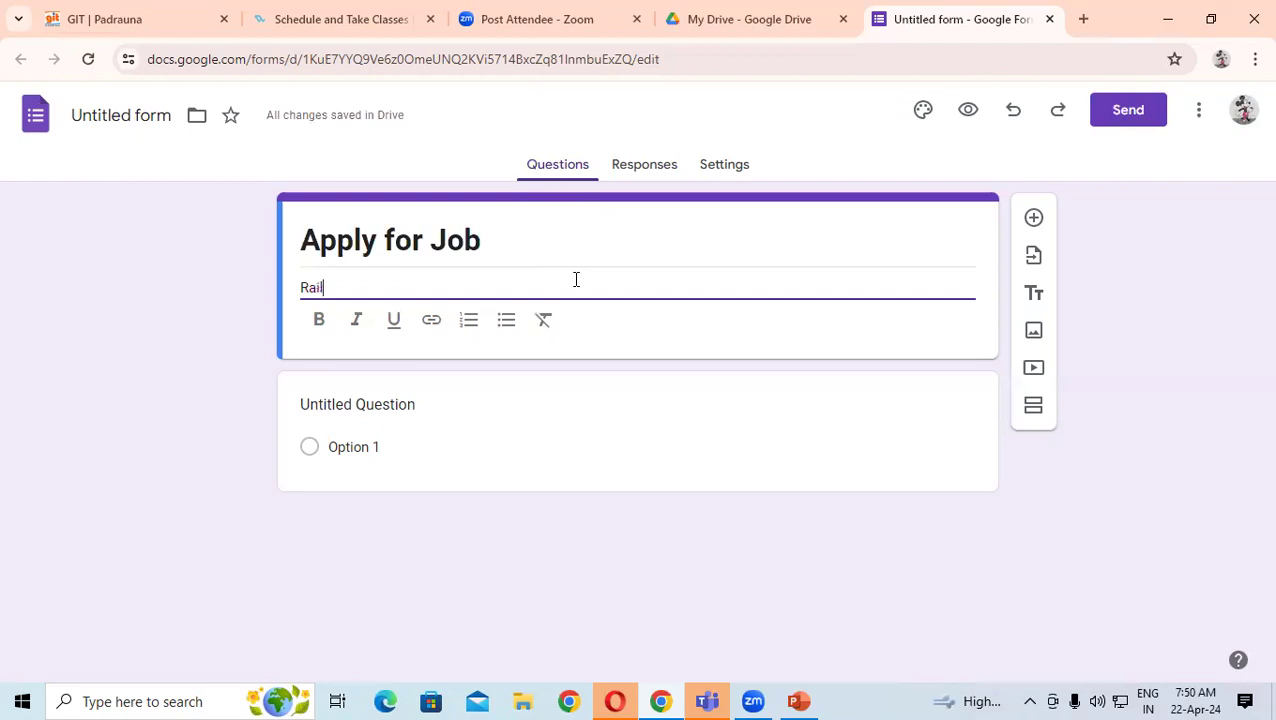
type("way Staion")
left_click(375, 288)
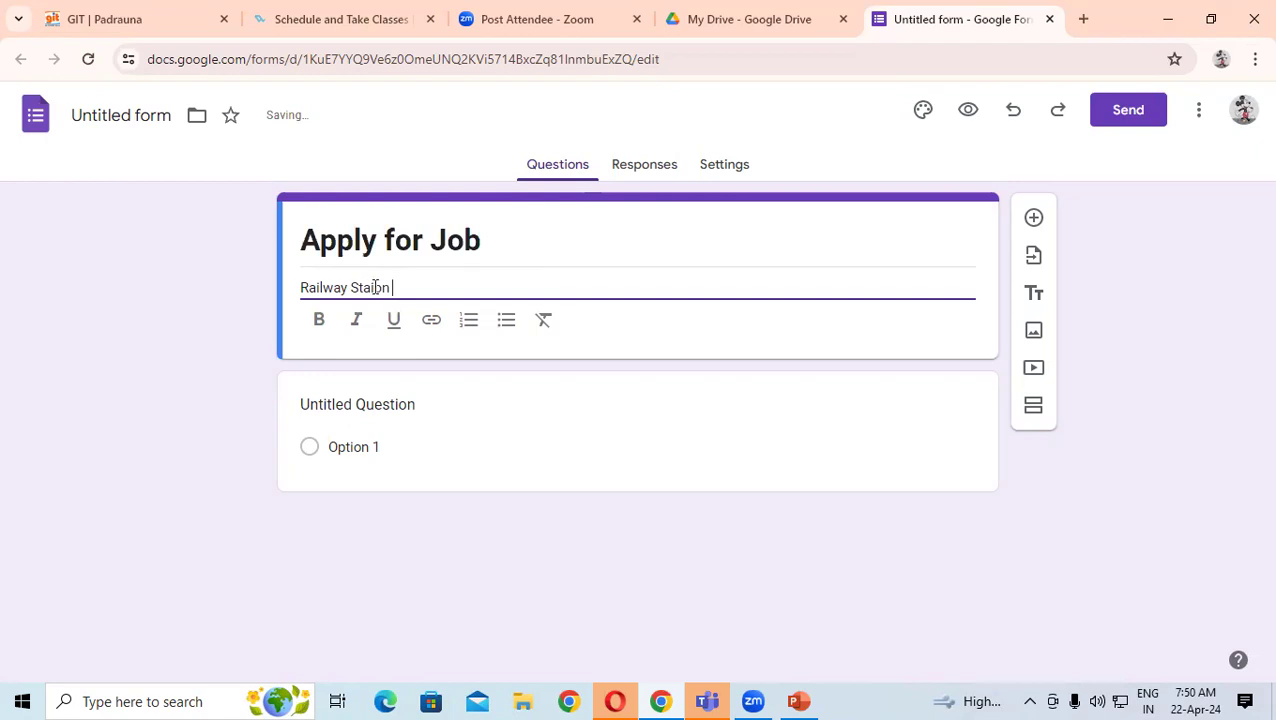
type("t")
left_click(528, 290)
type("Road Padrau")
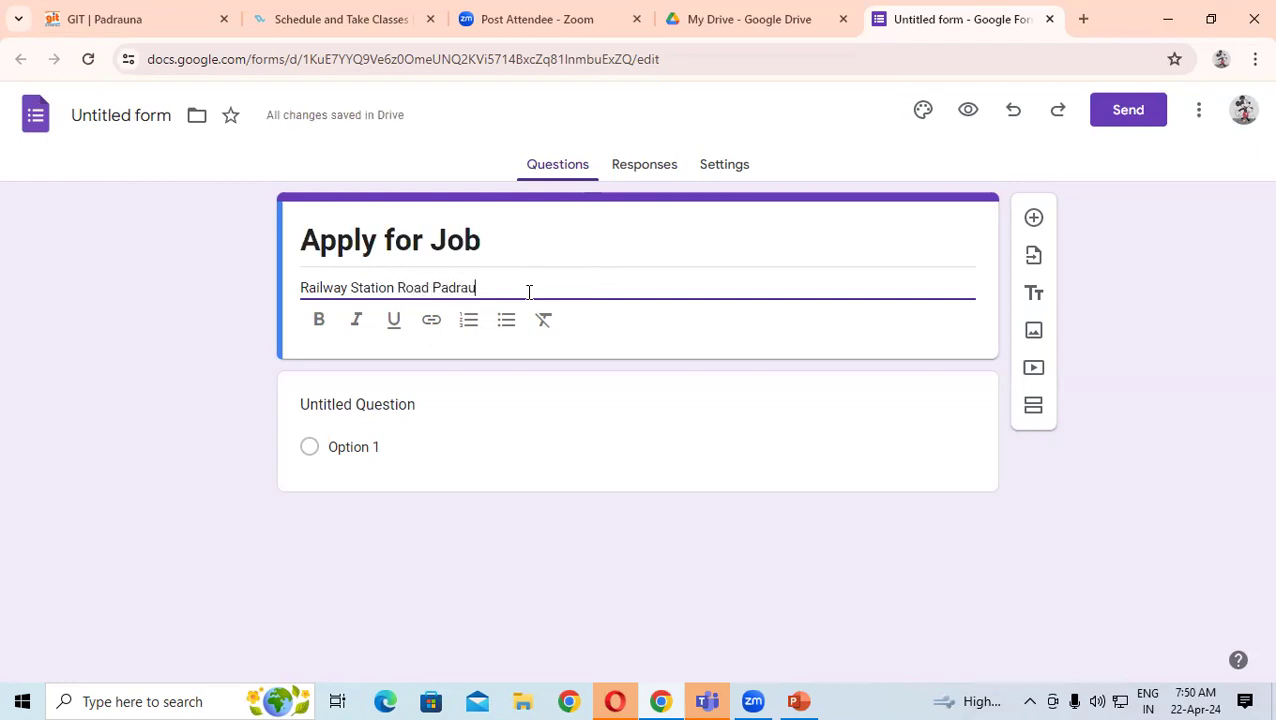
type("na Kushi")
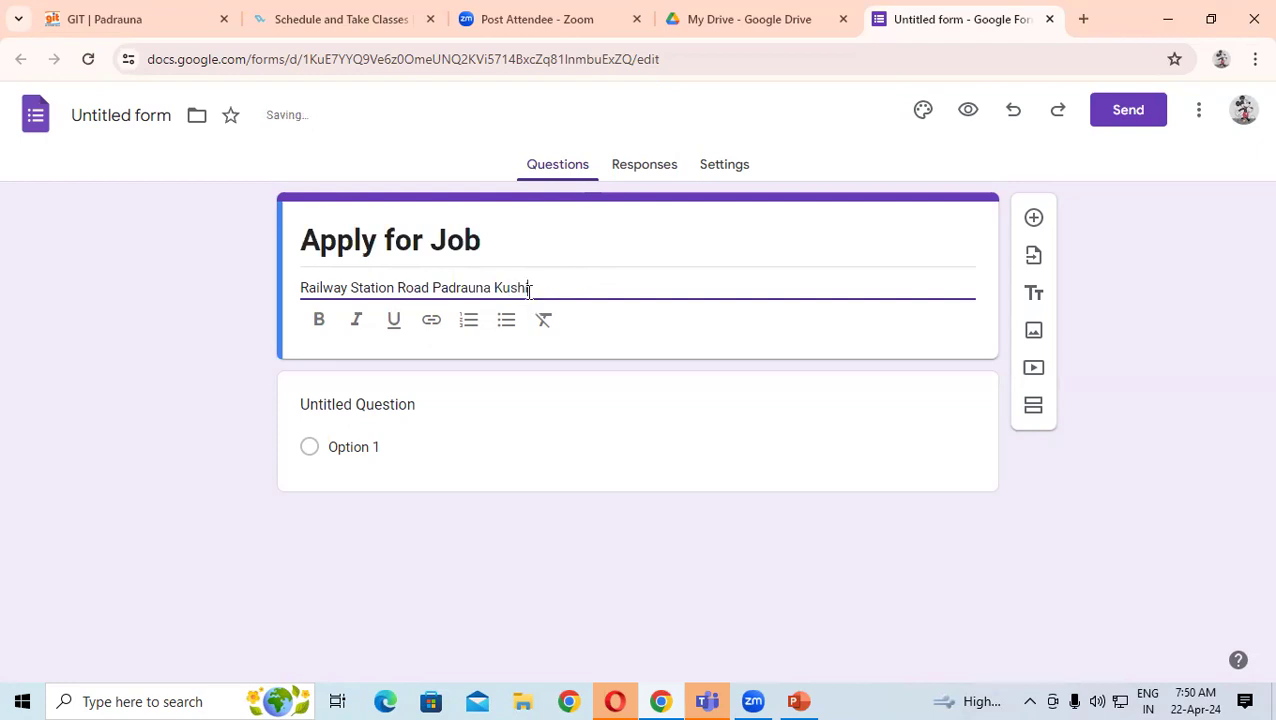
type("nagar")
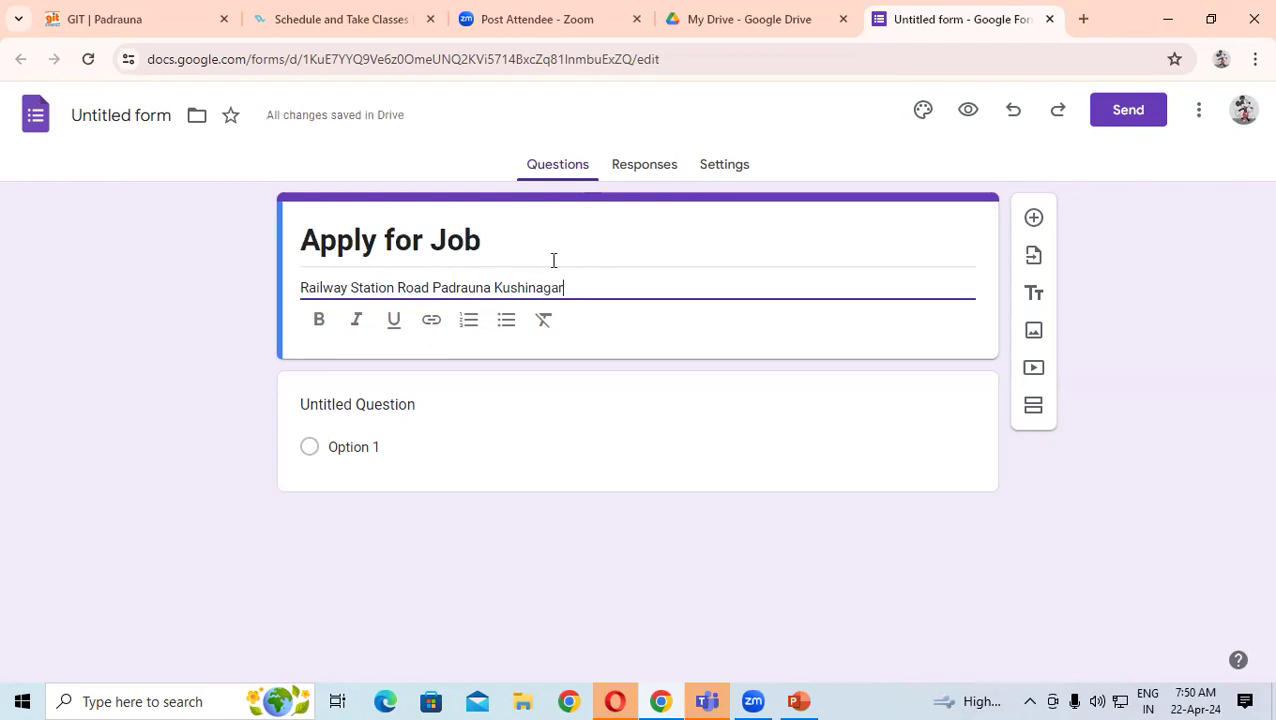
left_click(354, 316)
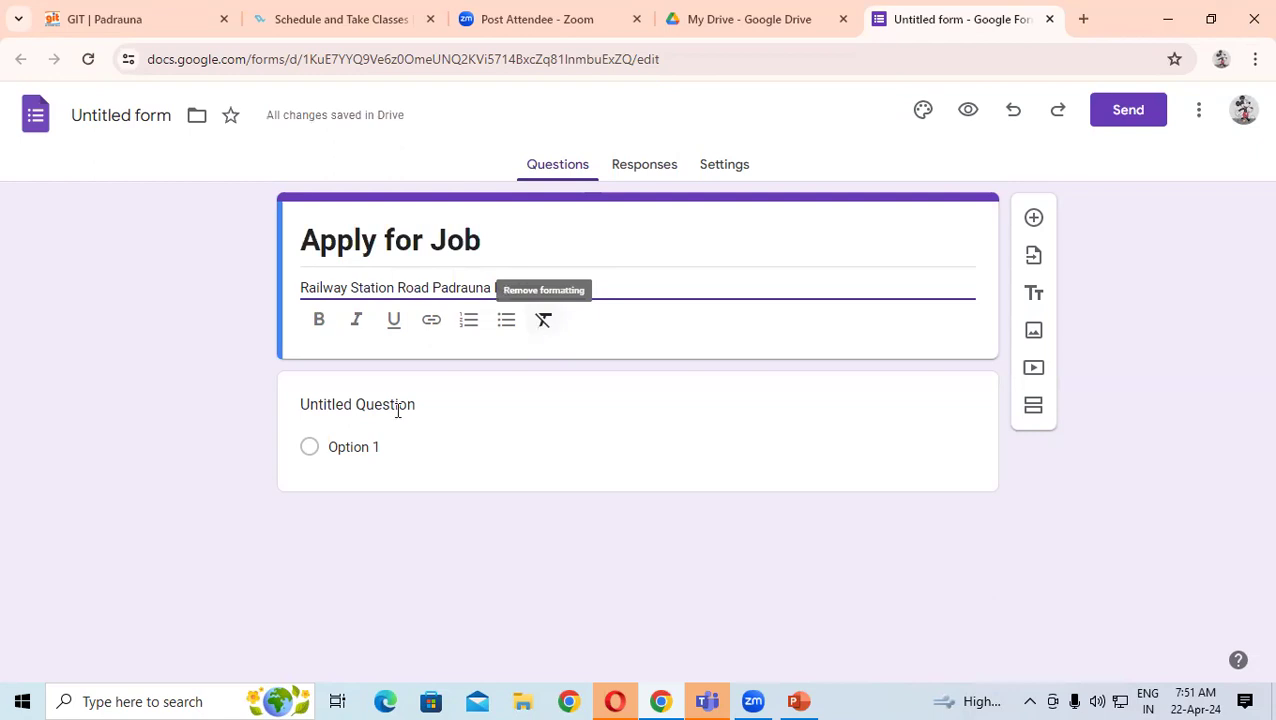
left_click(469, 388)
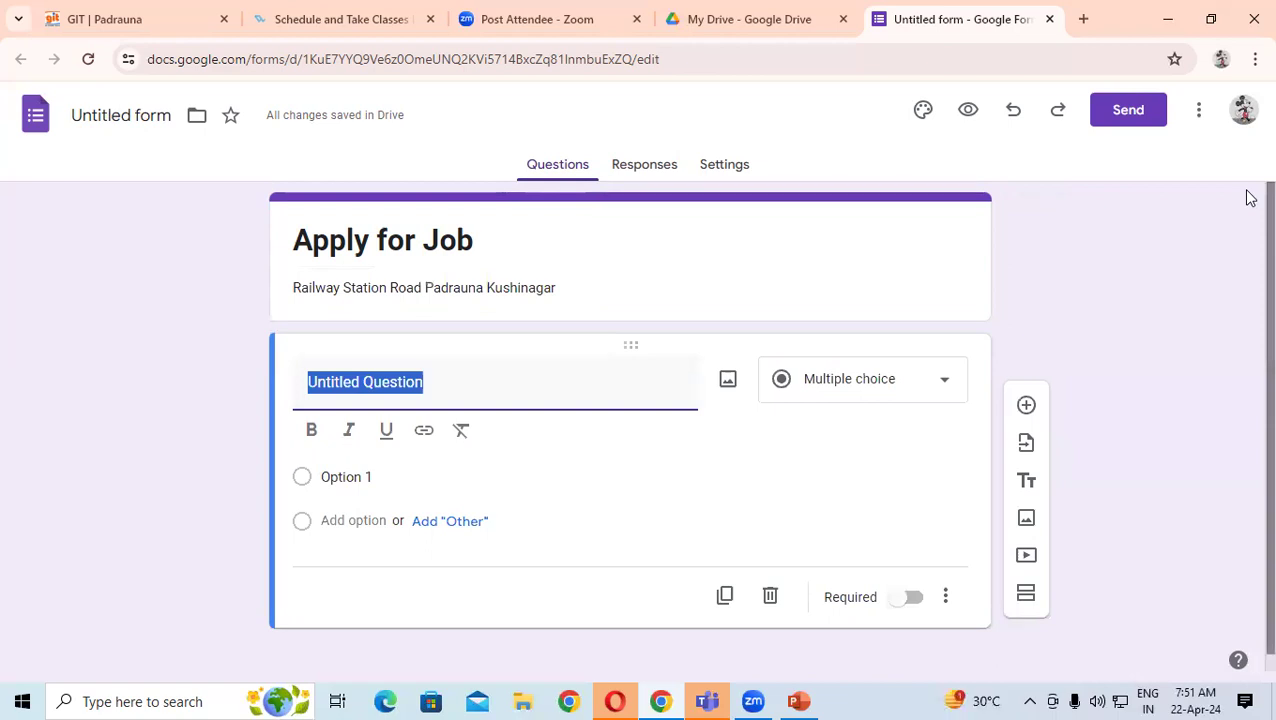
- Name the first question 'Title' with the choices Mr., Mrs. and Other
type("Title")
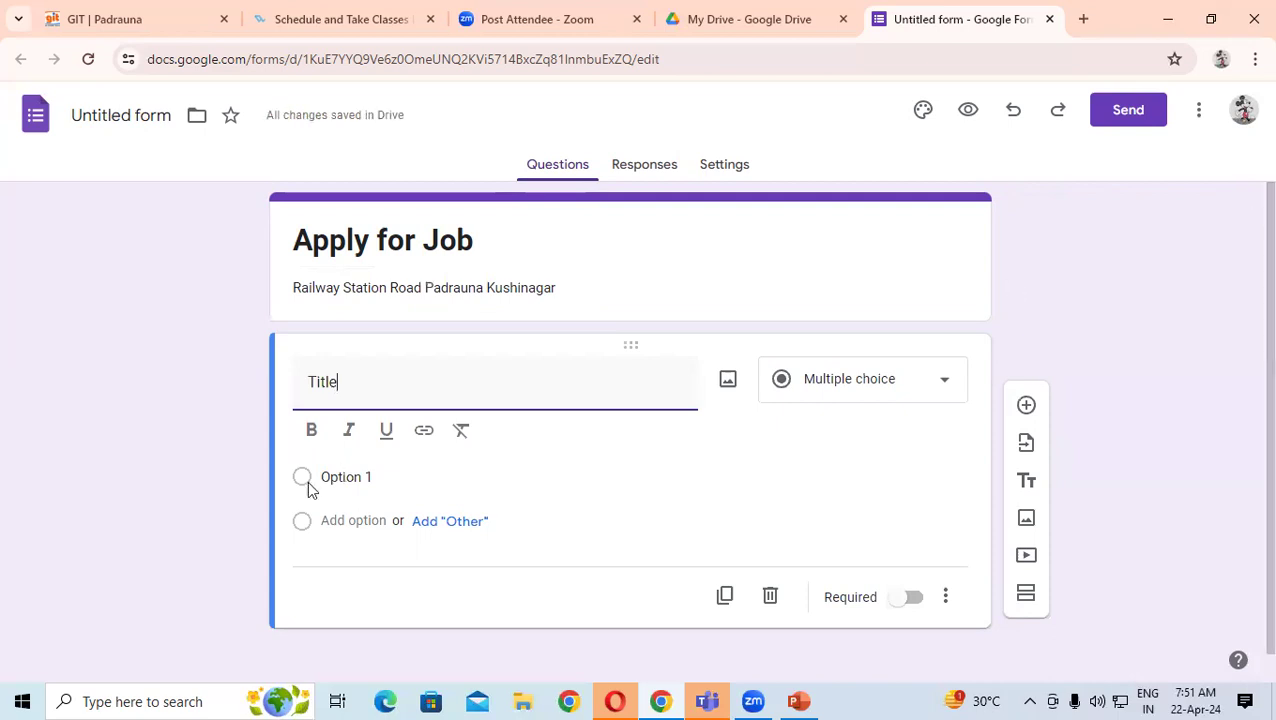
key("Return")
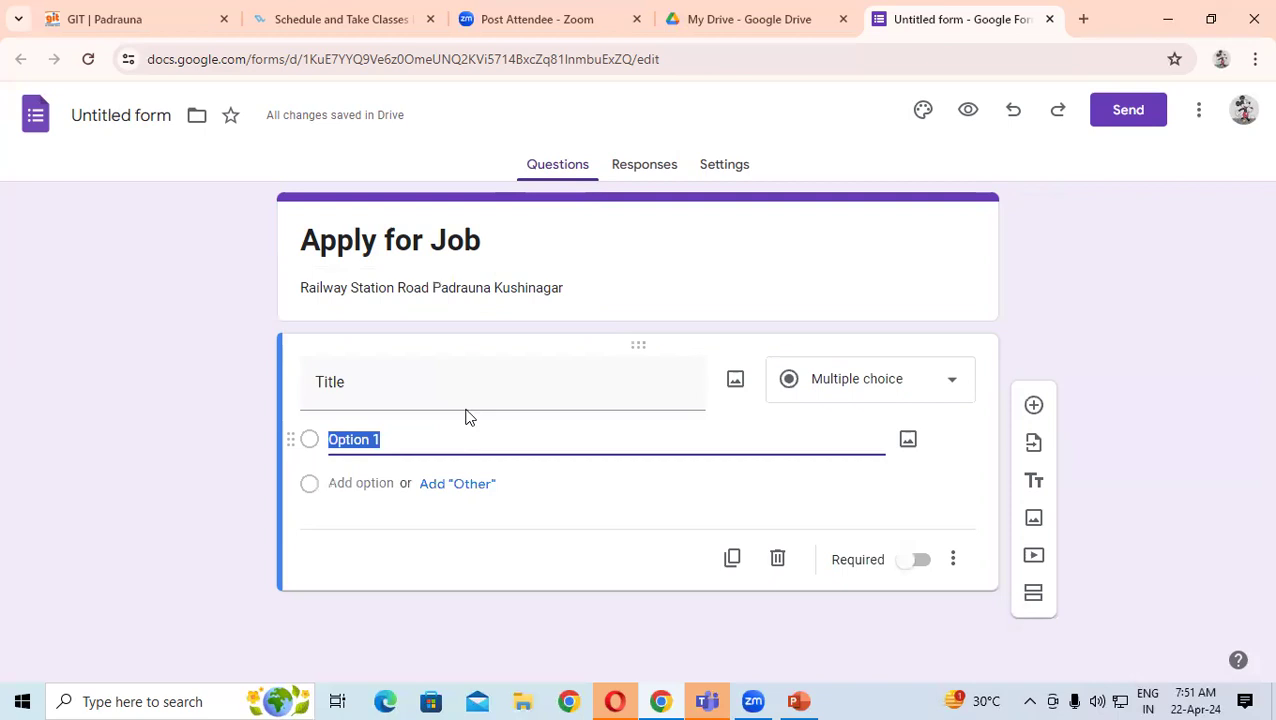
type("Mr.")
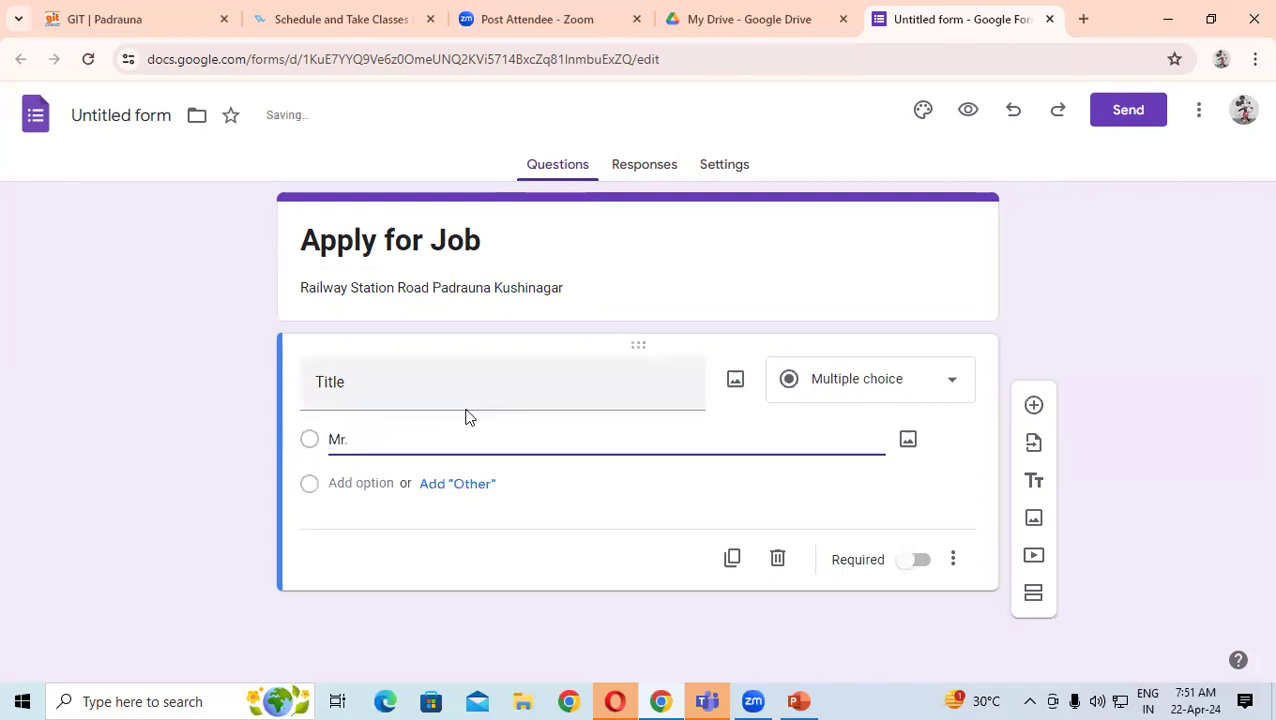
left_click(412, 488)
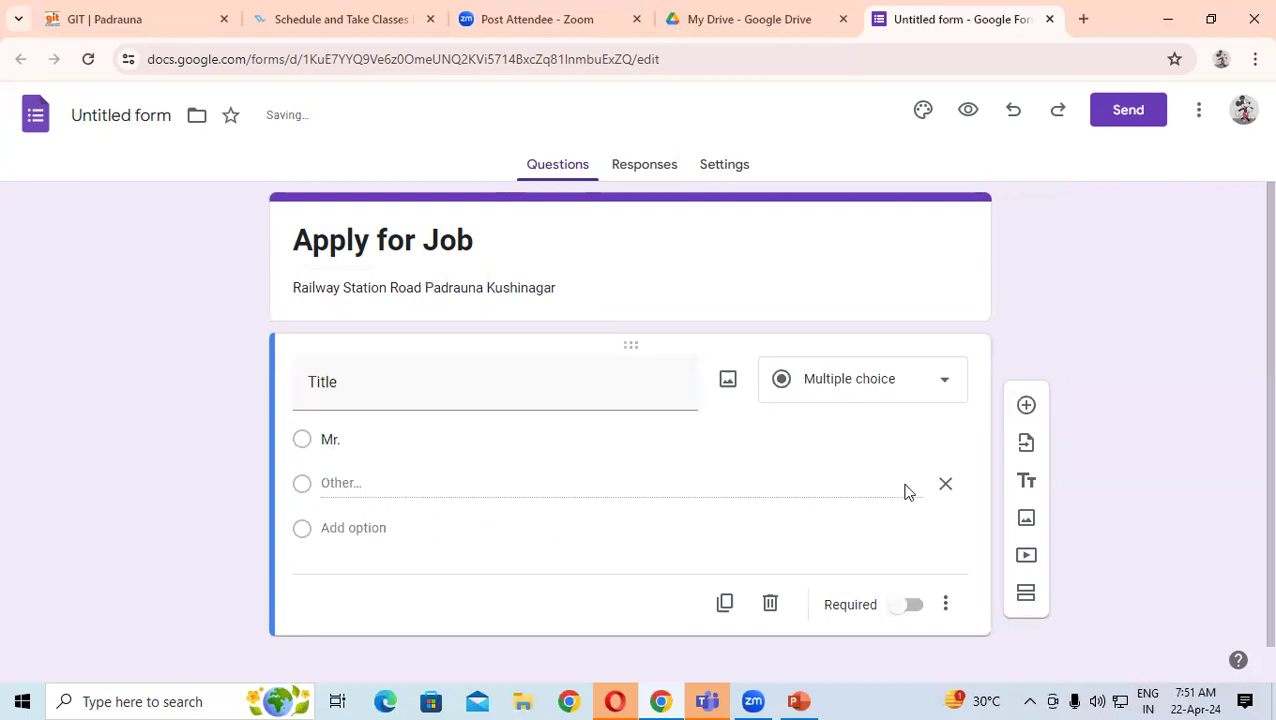
key("ctrl+z")
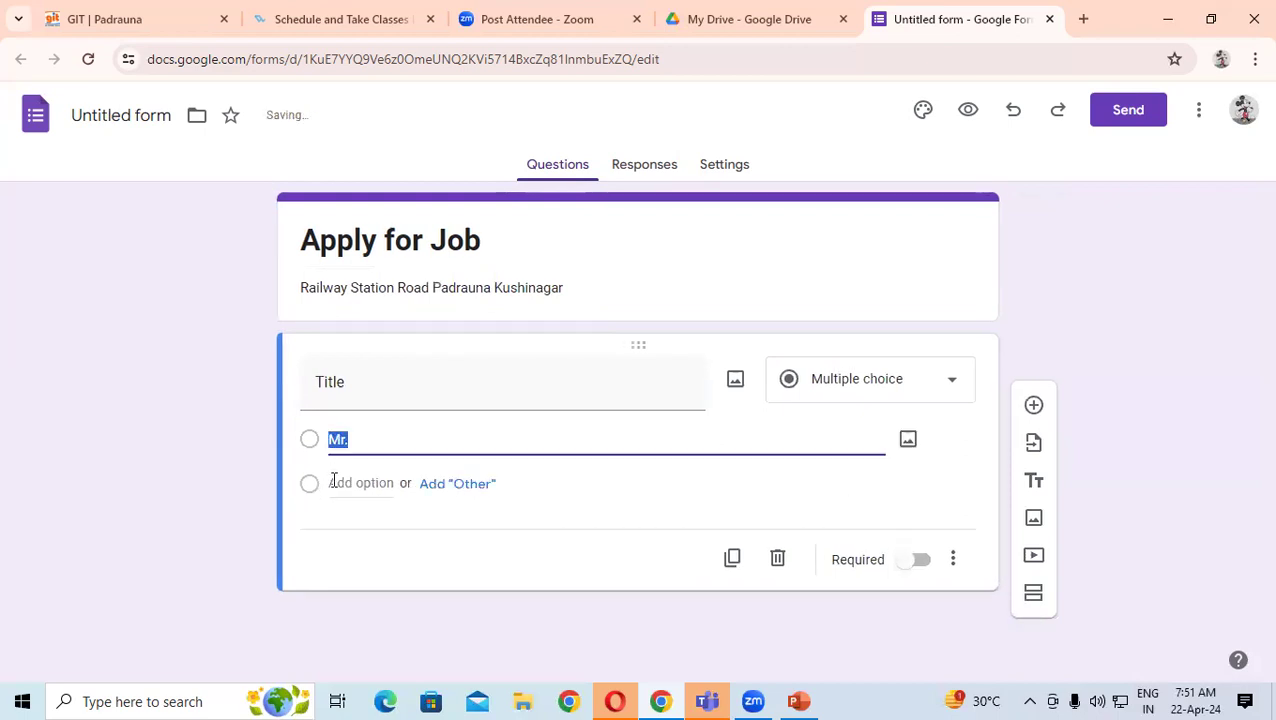
left_click(331, 480)
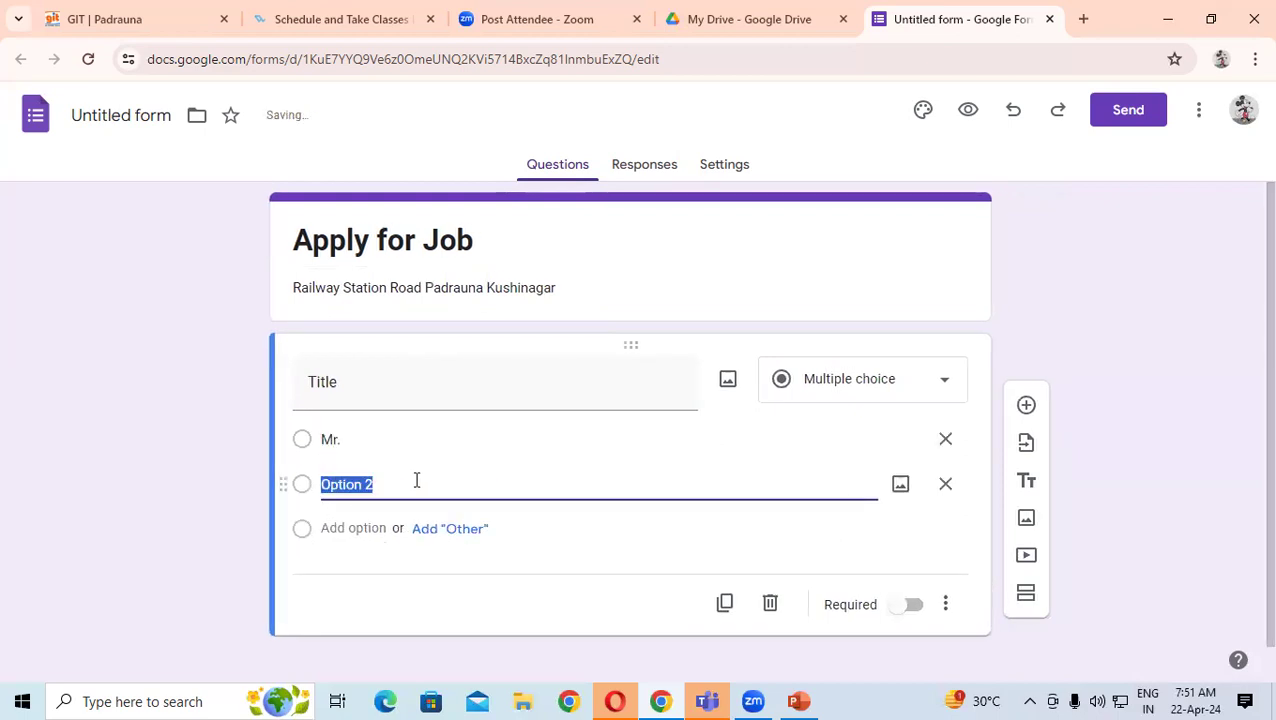
type("Mrs.")
left_click(444, 529)
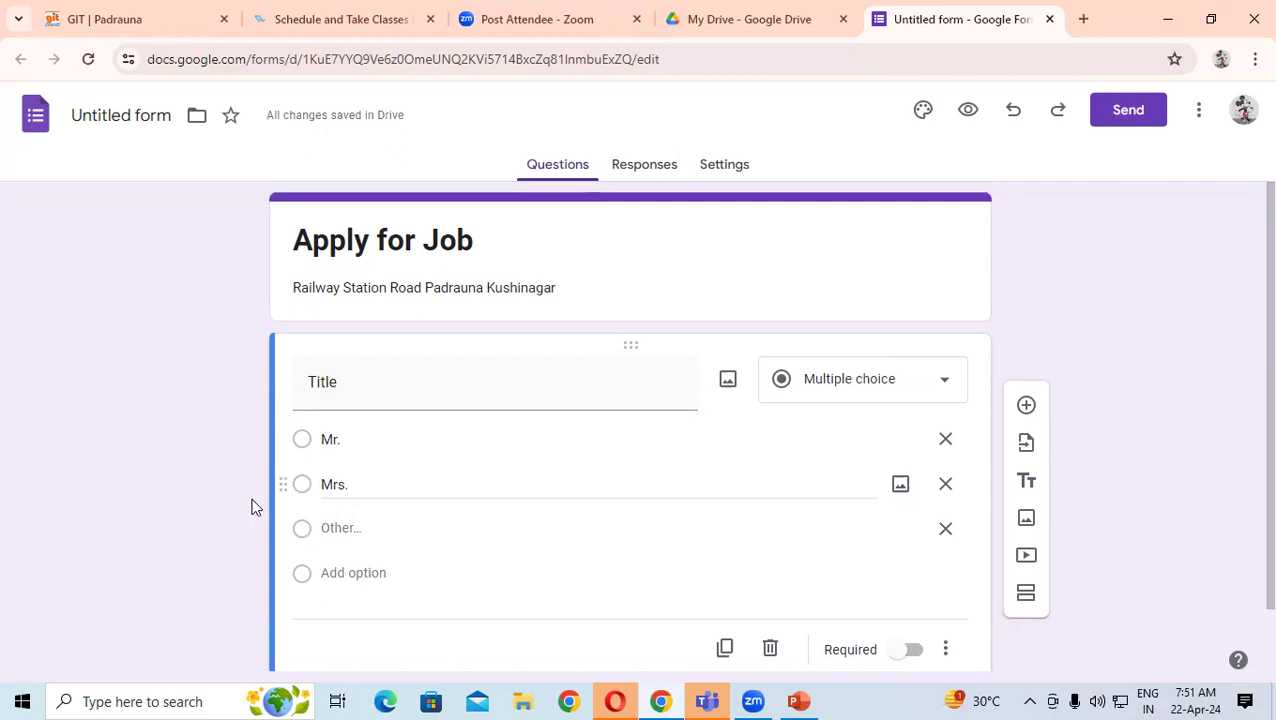
scroll(365, 370, "down", 1)
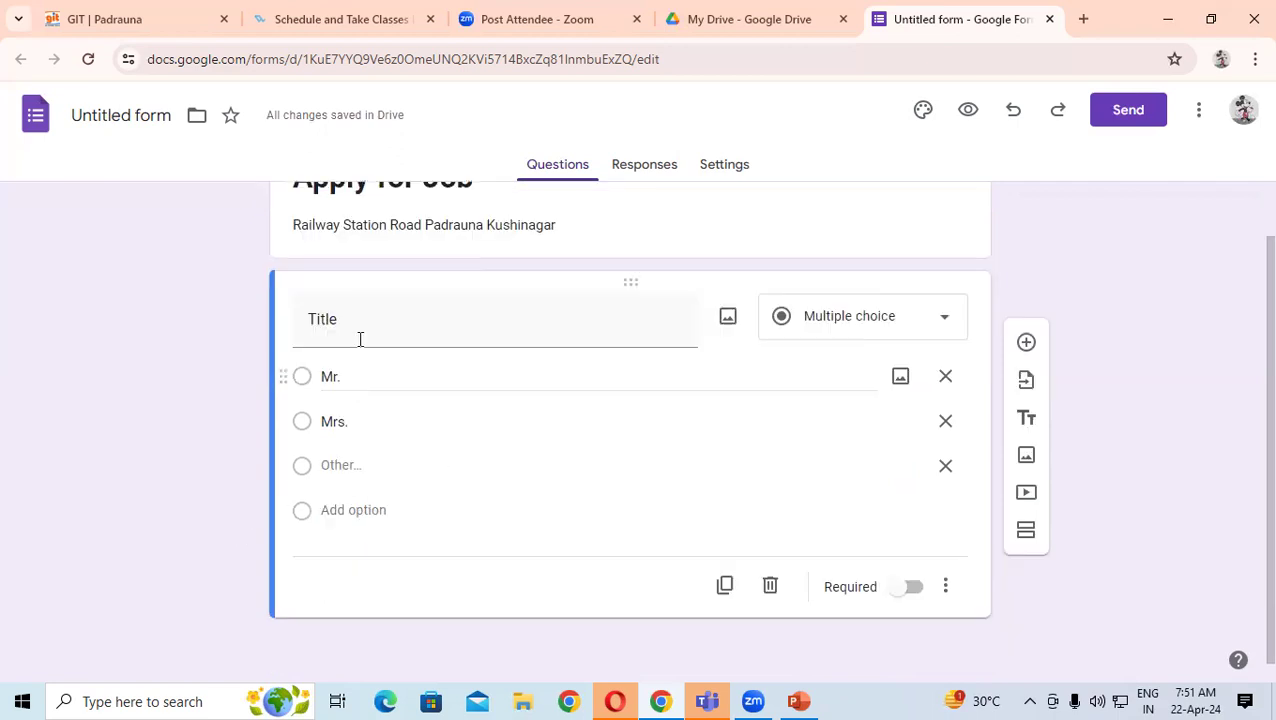
left_click(1025, 344)
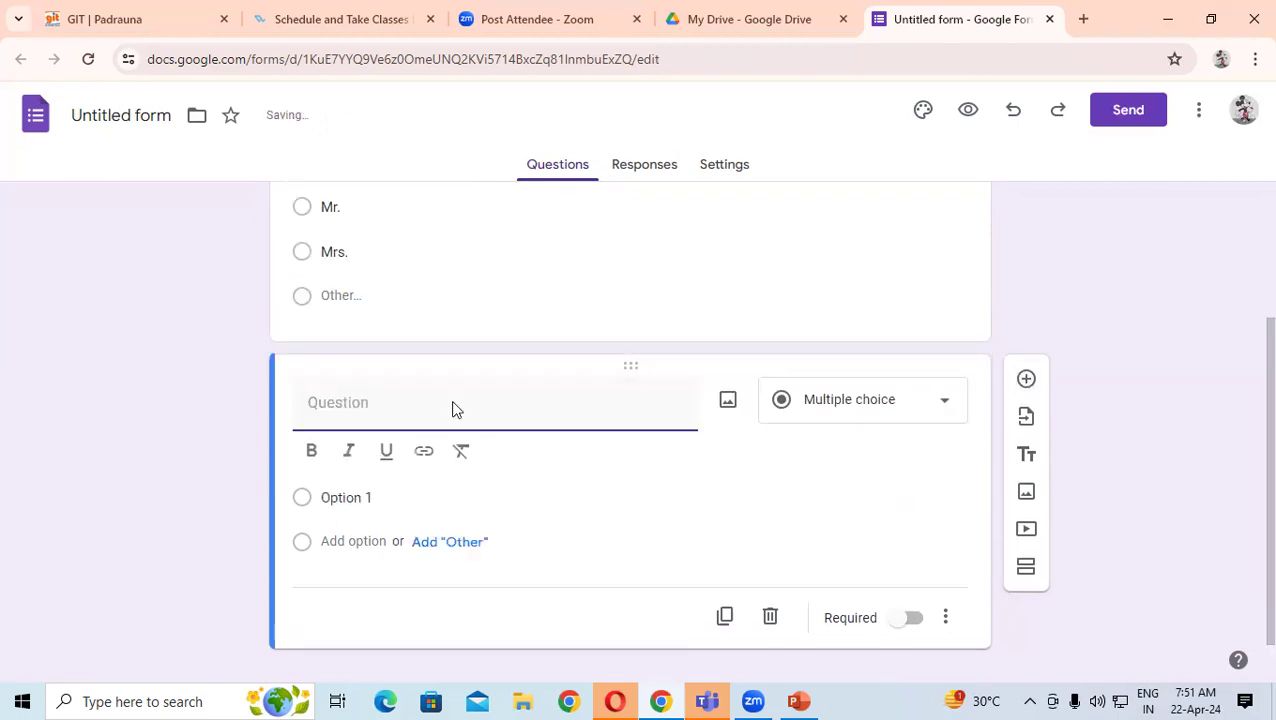
- Add the First Name and Last Name questions
type("First Name")
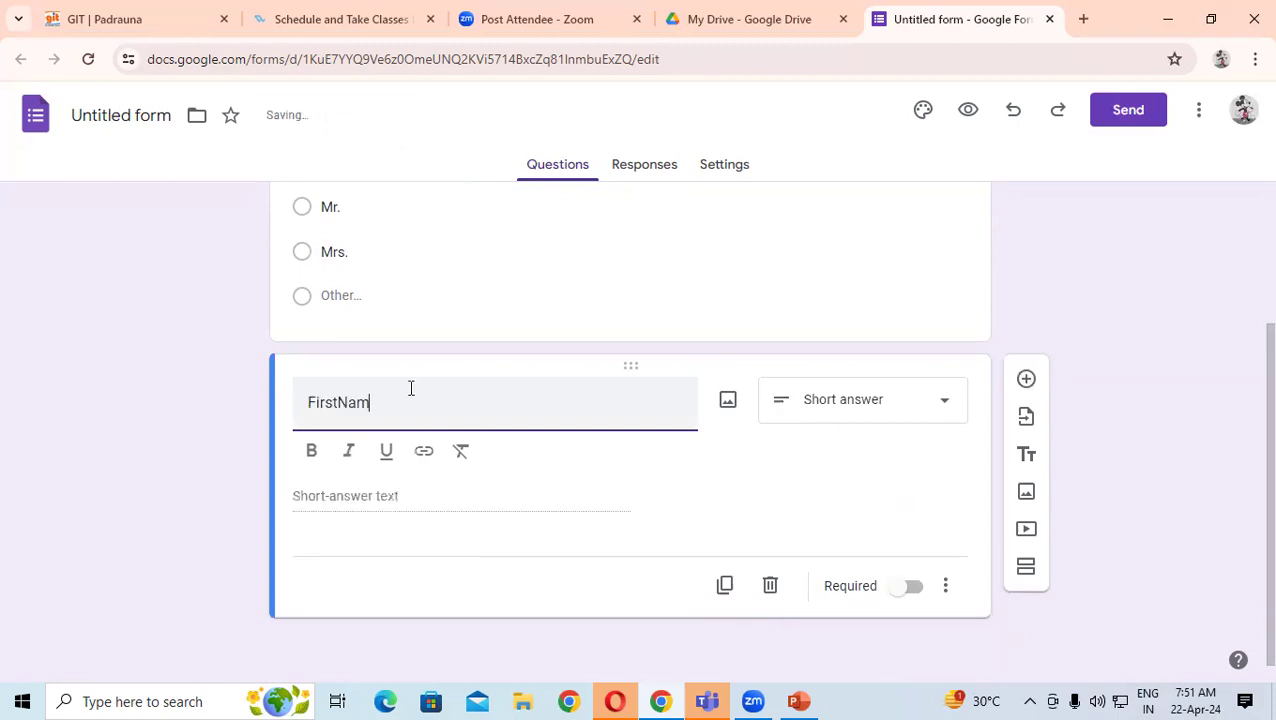
left_click(337, 398)
left_click(352, 493)
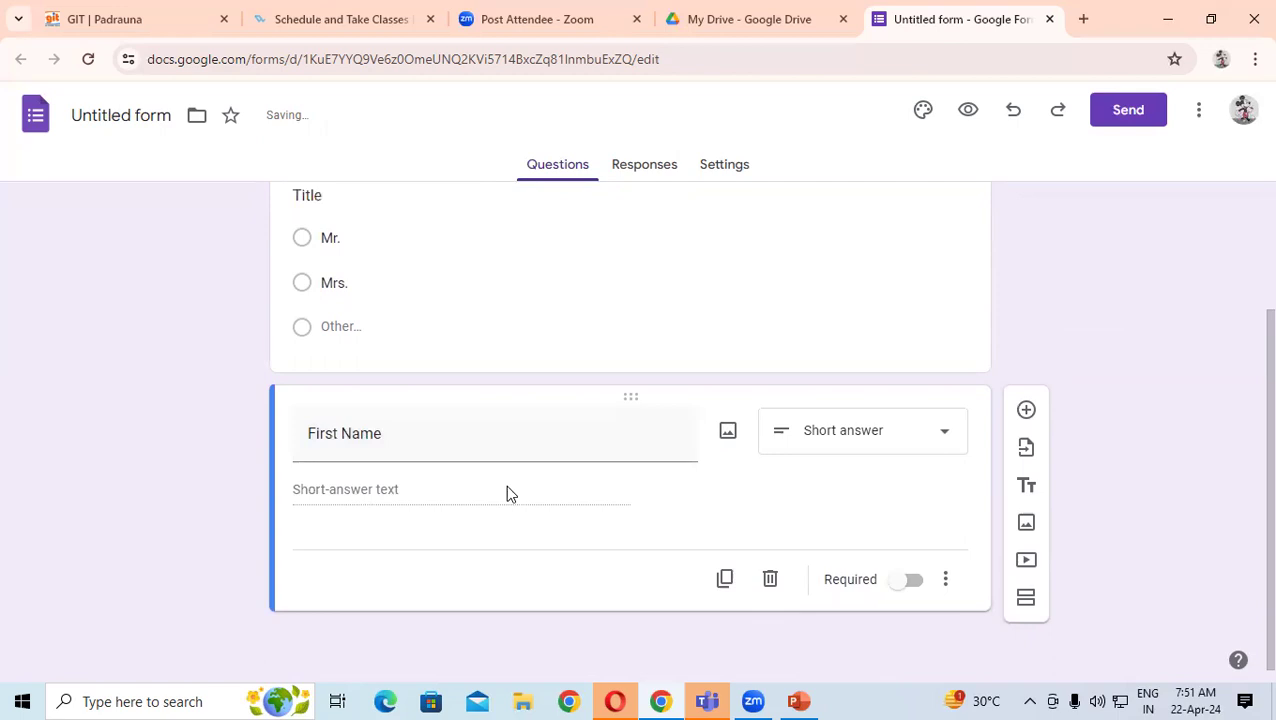
left_click(1026, 410)
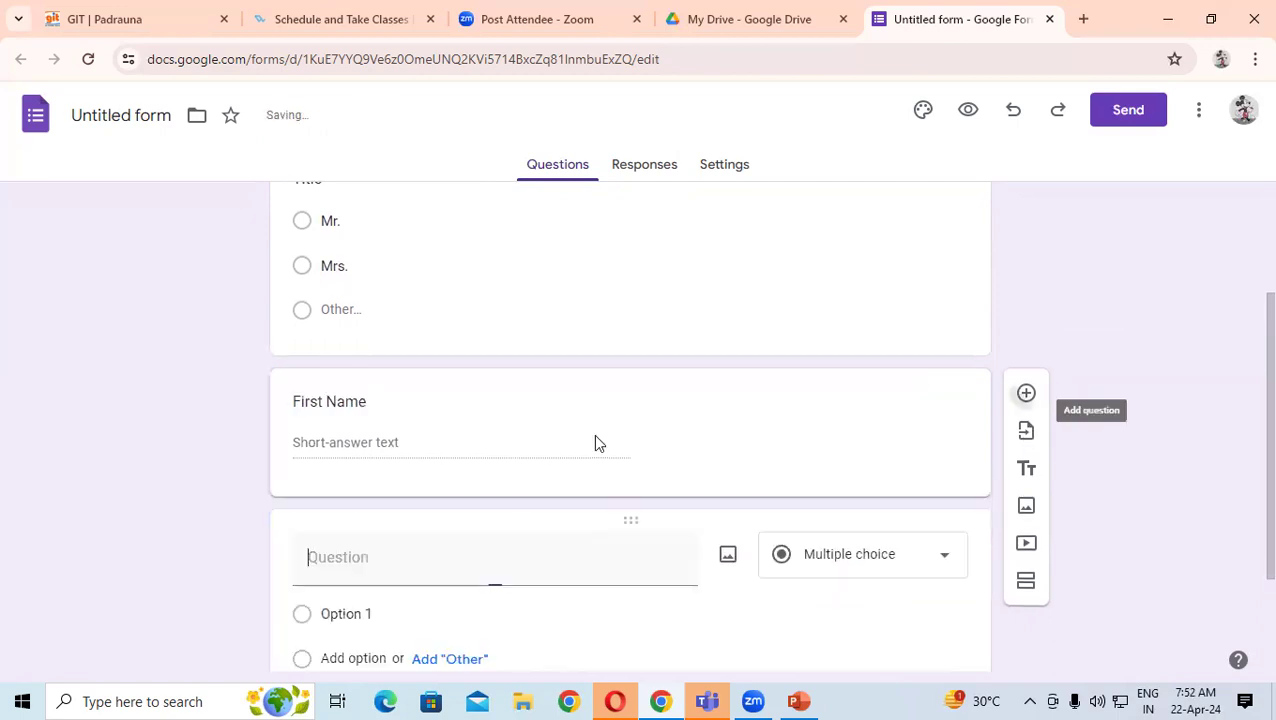
type("Last Name")
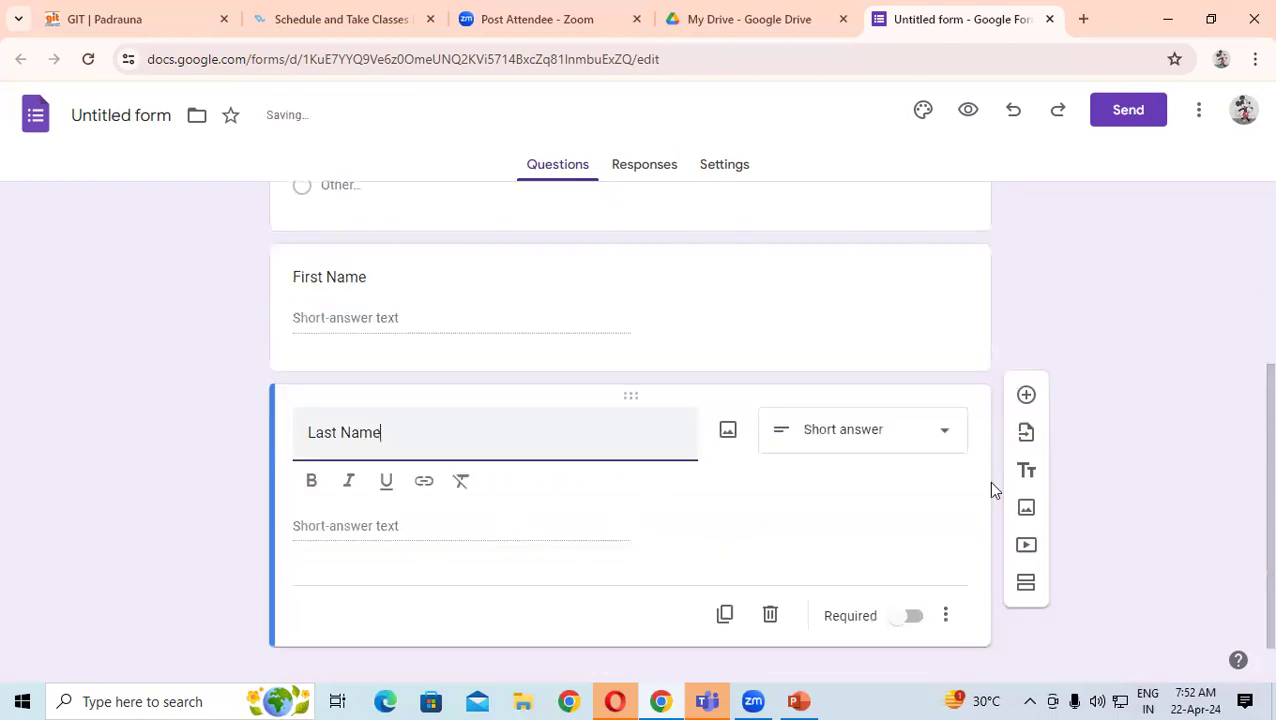
left_click(988, 480)
- Add a Father's Name question, then start an Address question below it
left_click(1027, 412)
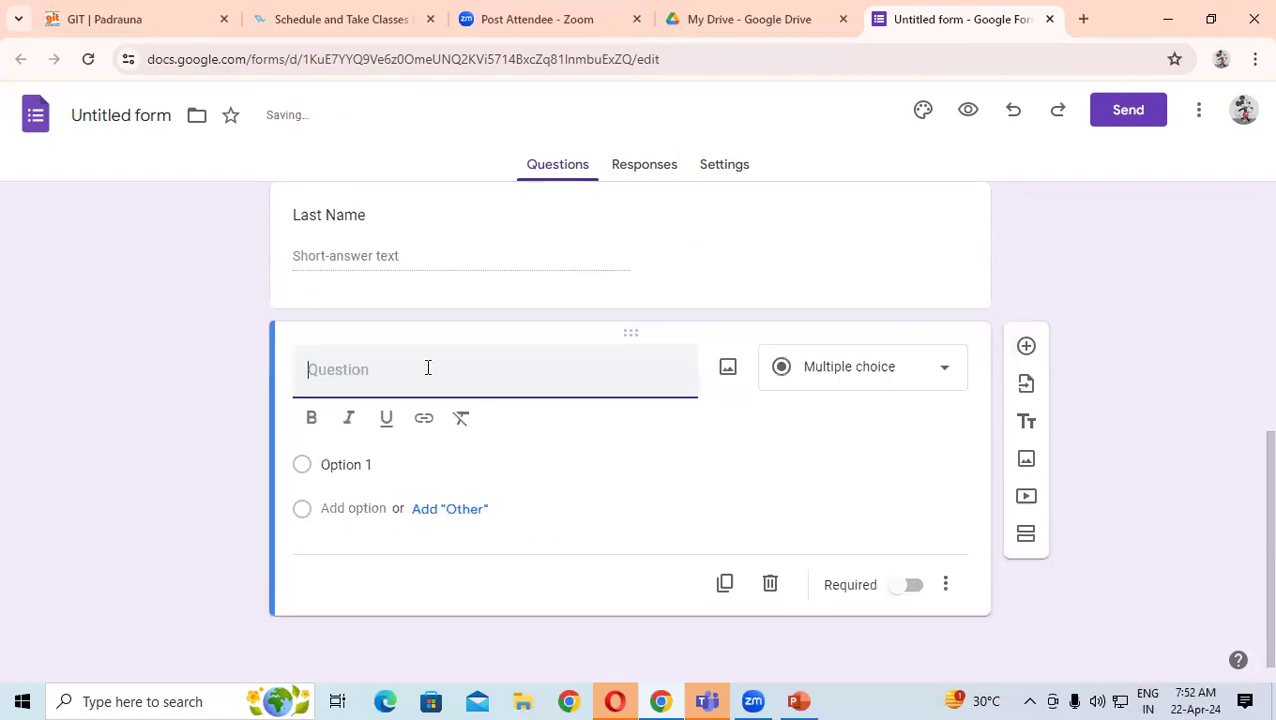
type("Address")
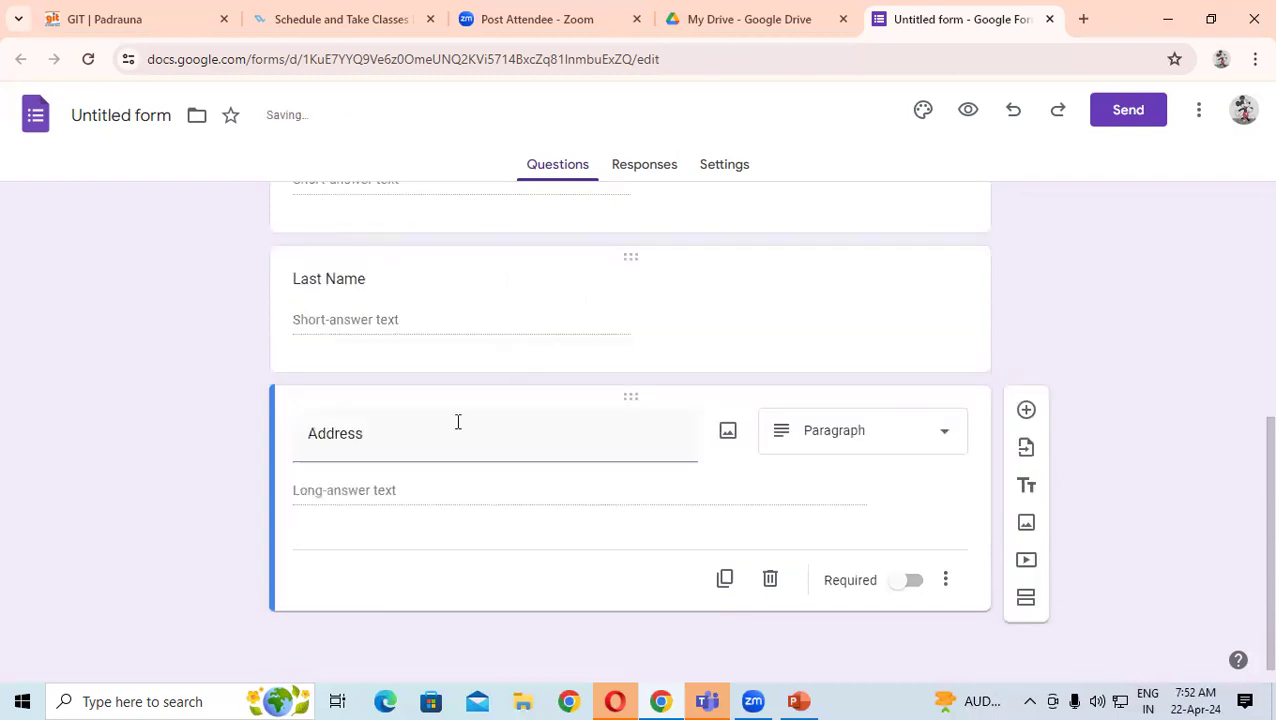
double_click(397, 424)
type("Farther")
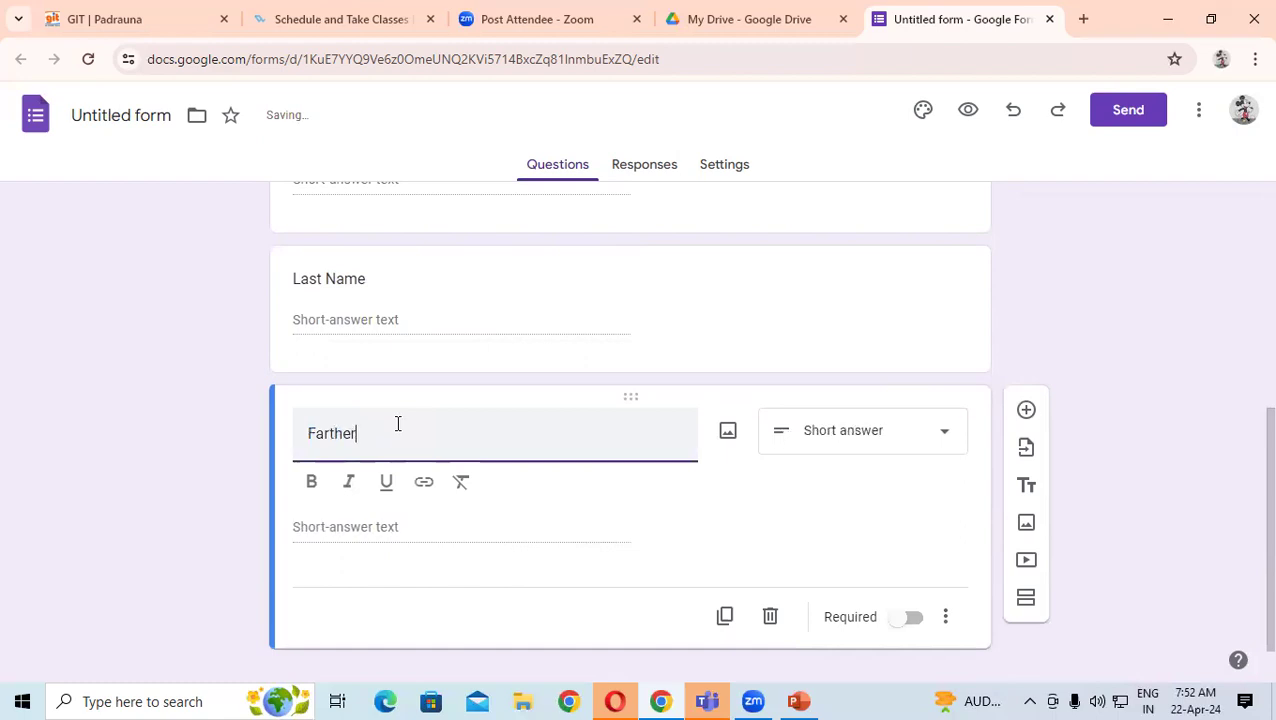
left_click(330, 433)
key("BackSpace")
left_click(379, 433)
type("'s Name")
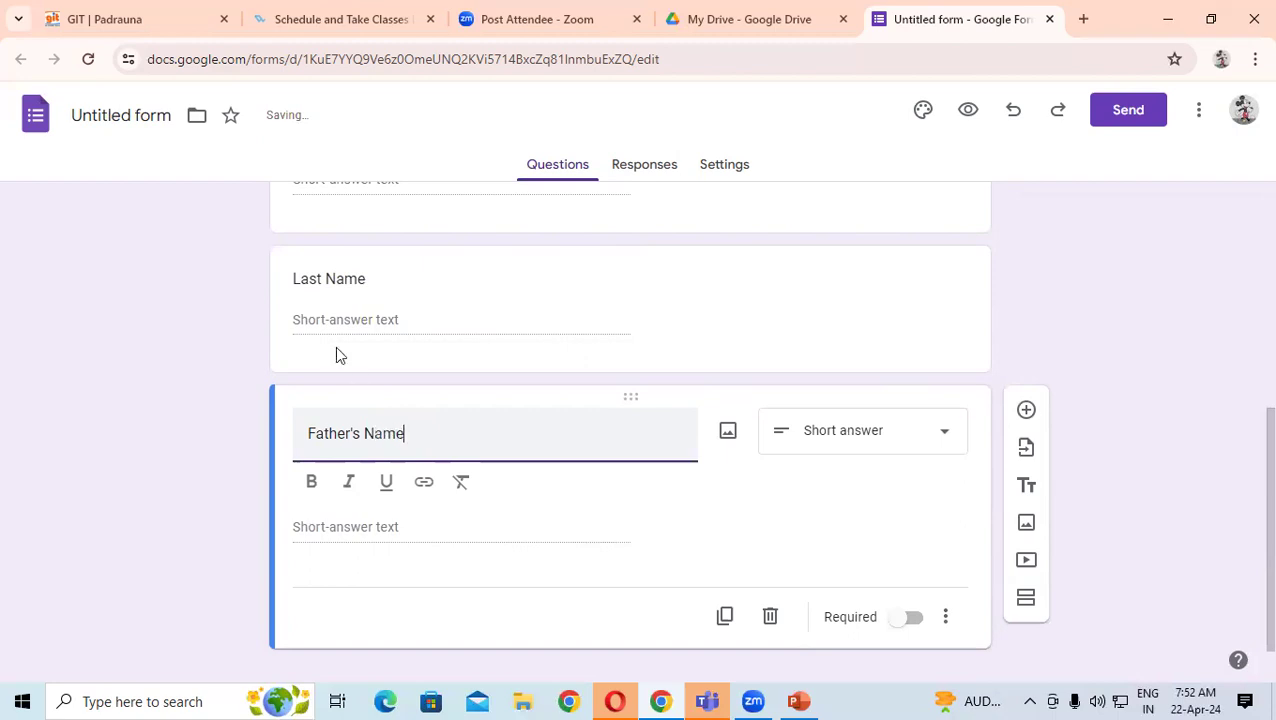
left_click(278, 398)
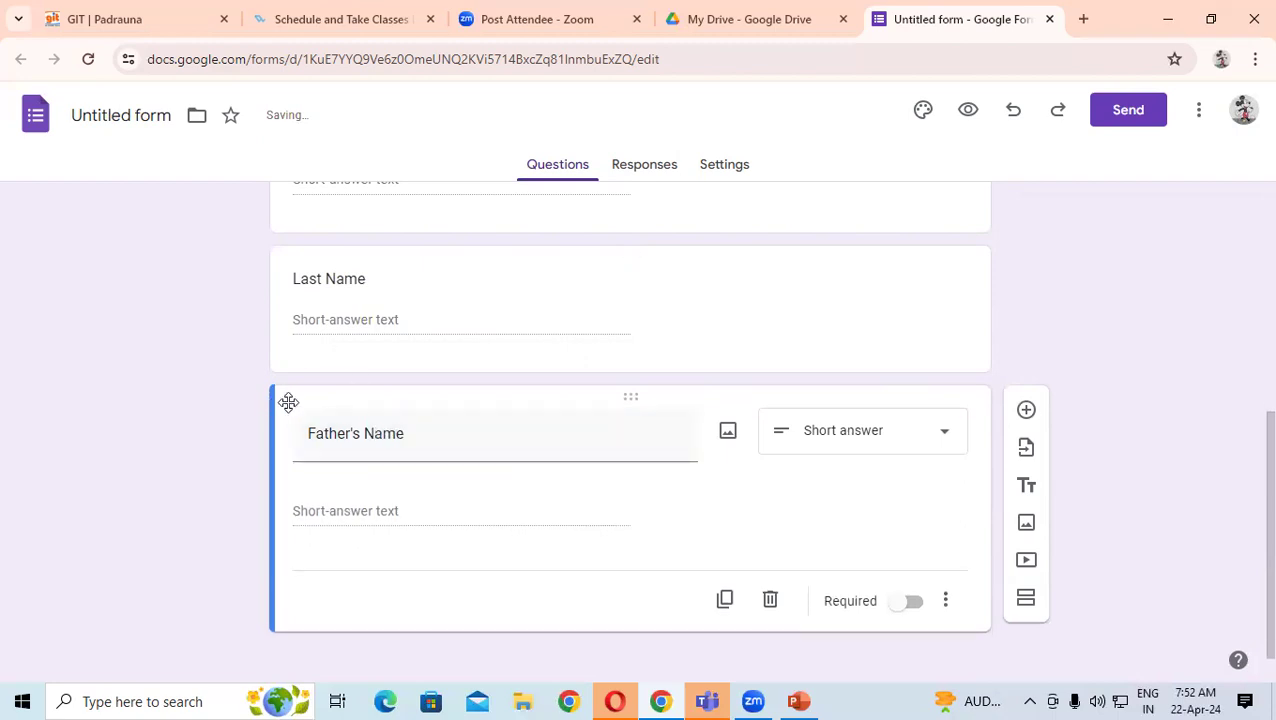
left_click(1031, 418)
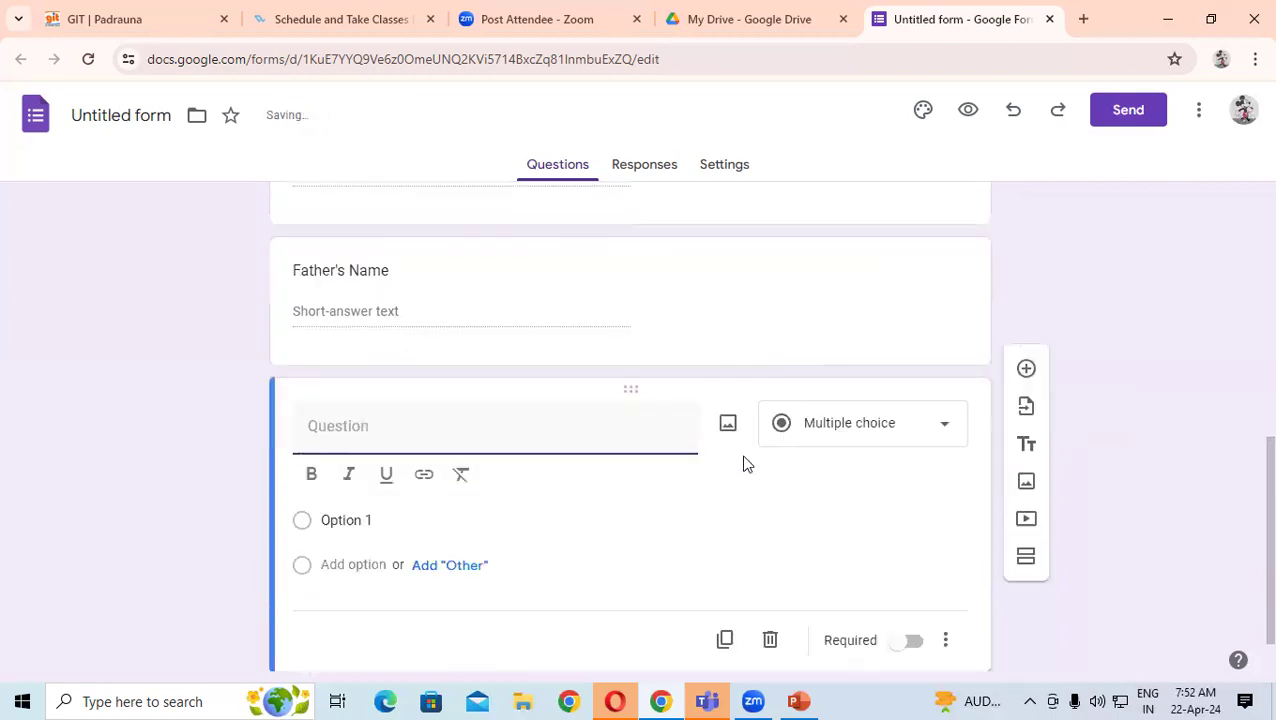
type("A")
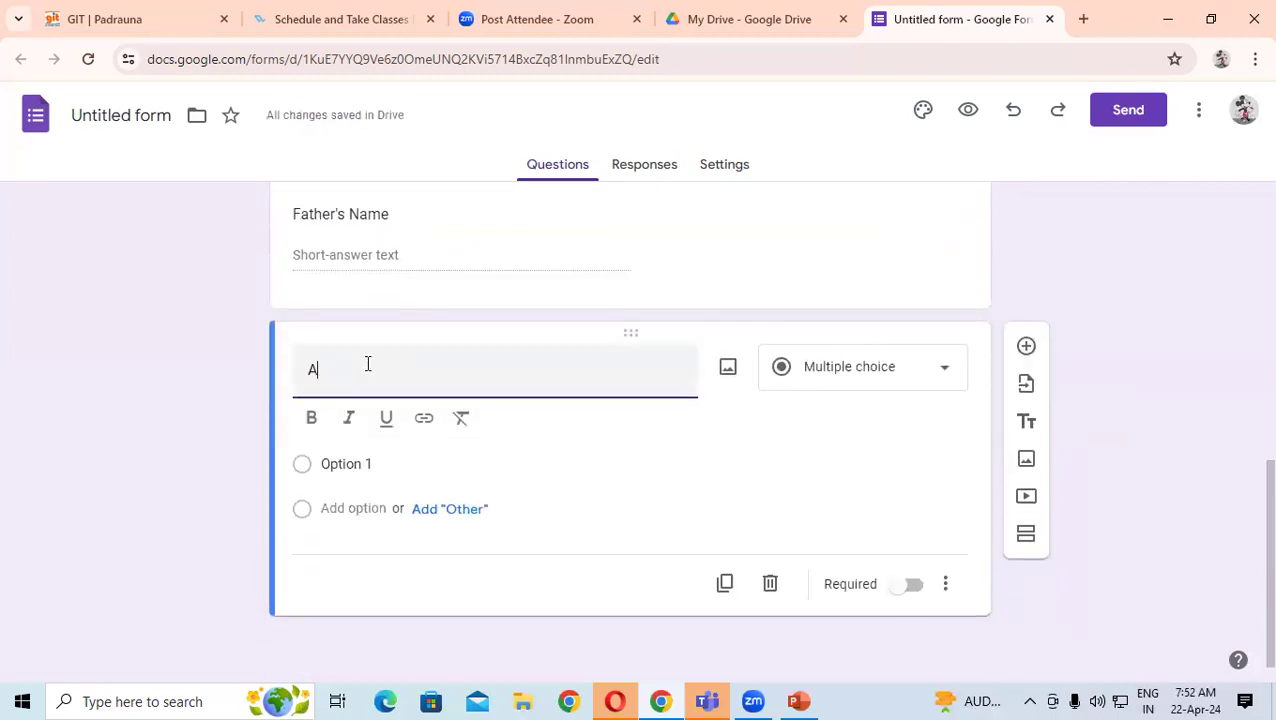
type("ddress")
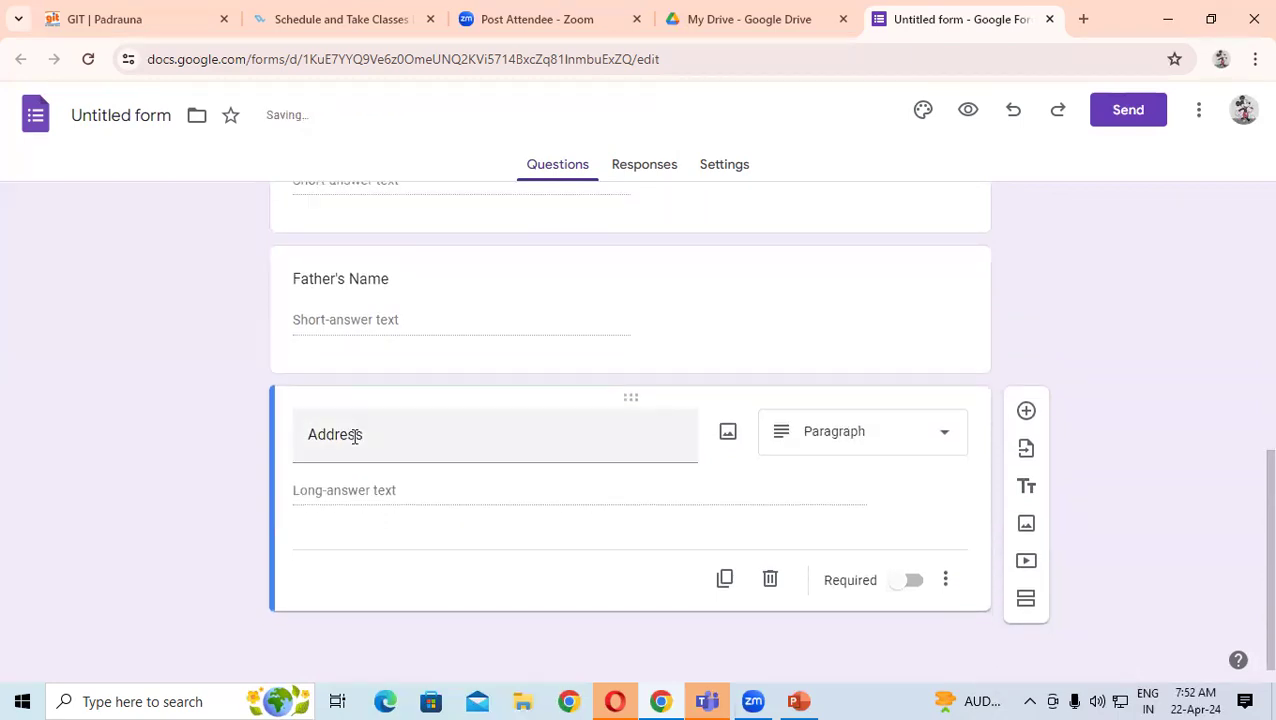
- Preview the form as a respondent and scroll through all its questions
left_click(977, 117)
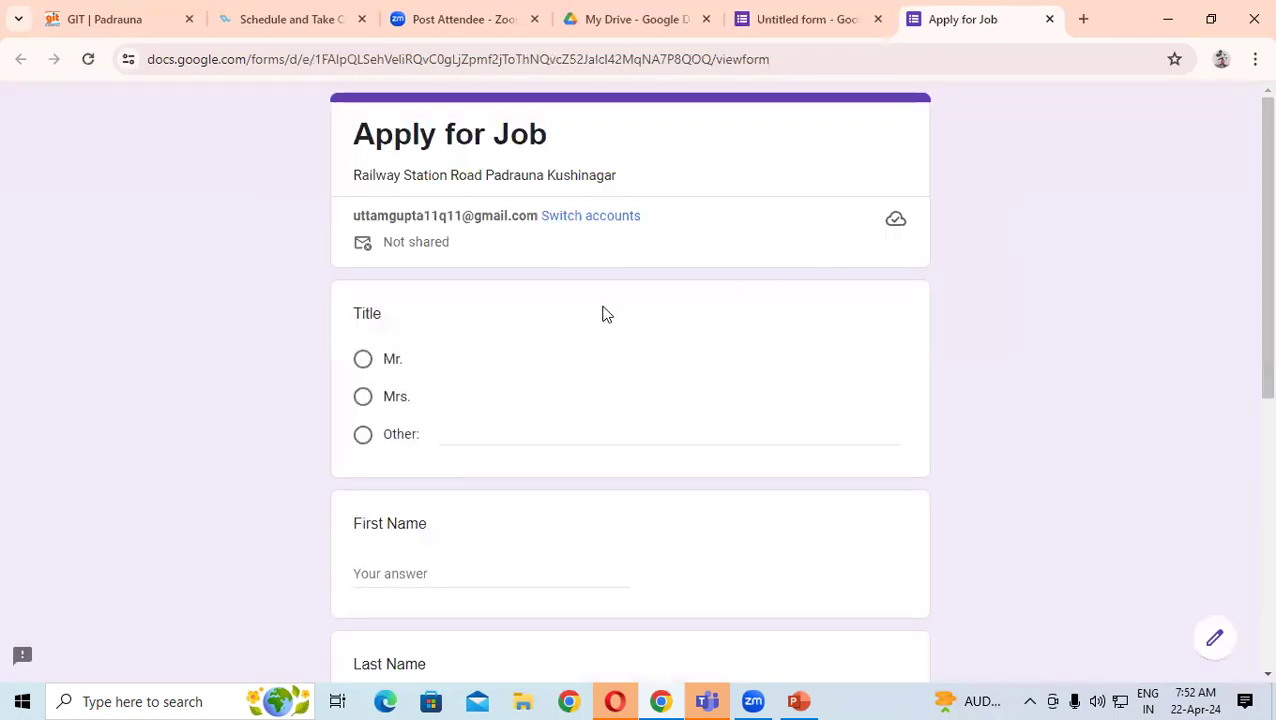
scroll(598, 280, "down", 4)
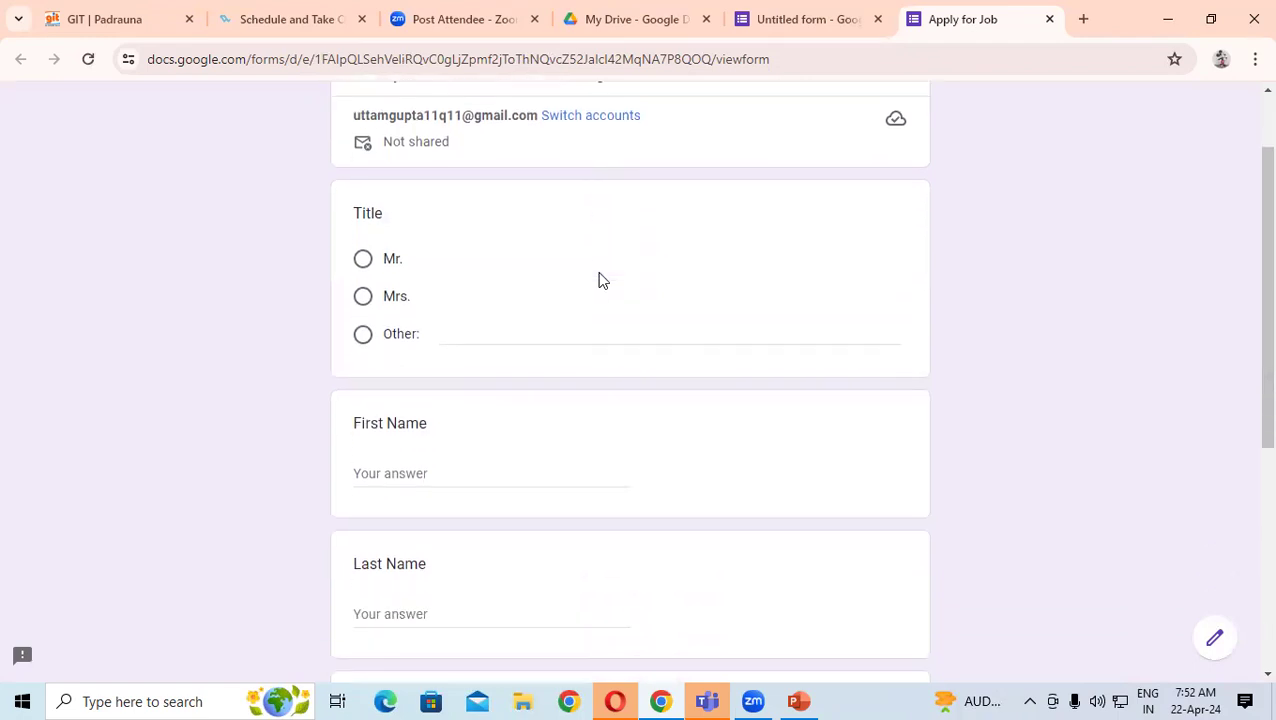
scroll(598, 280, "down", 2)
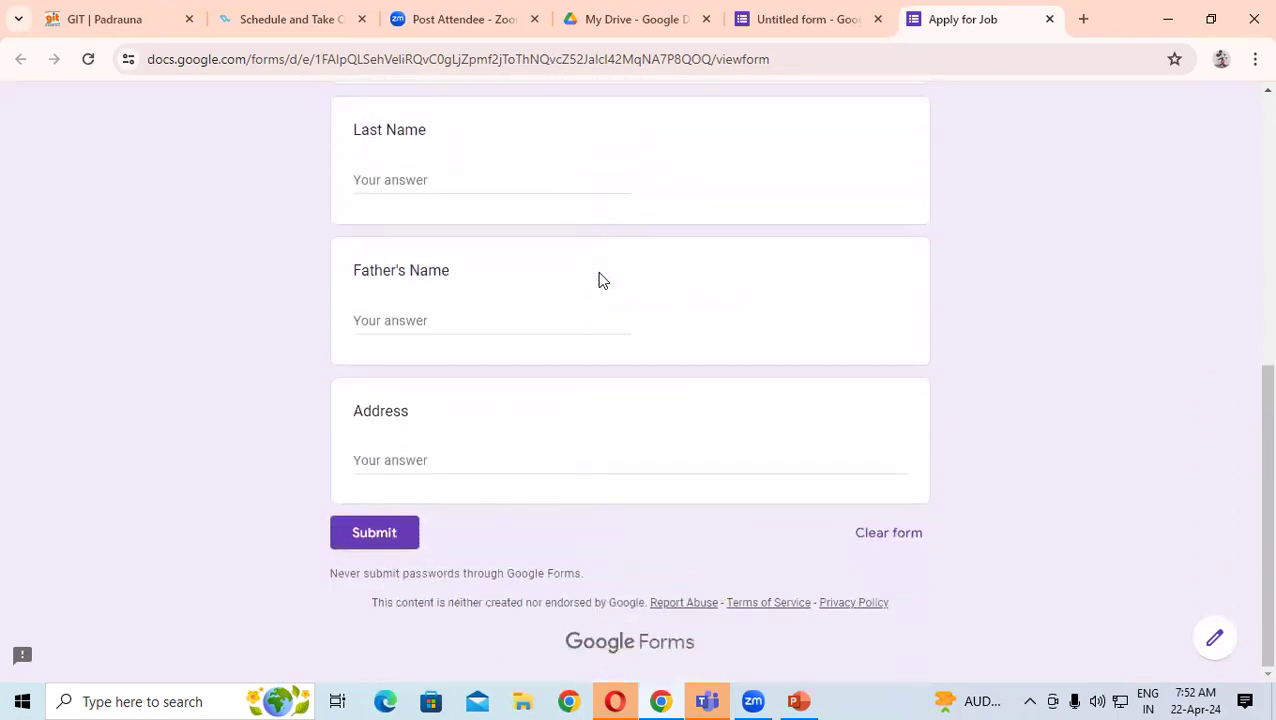
scroll(598, 278, "up", 4)
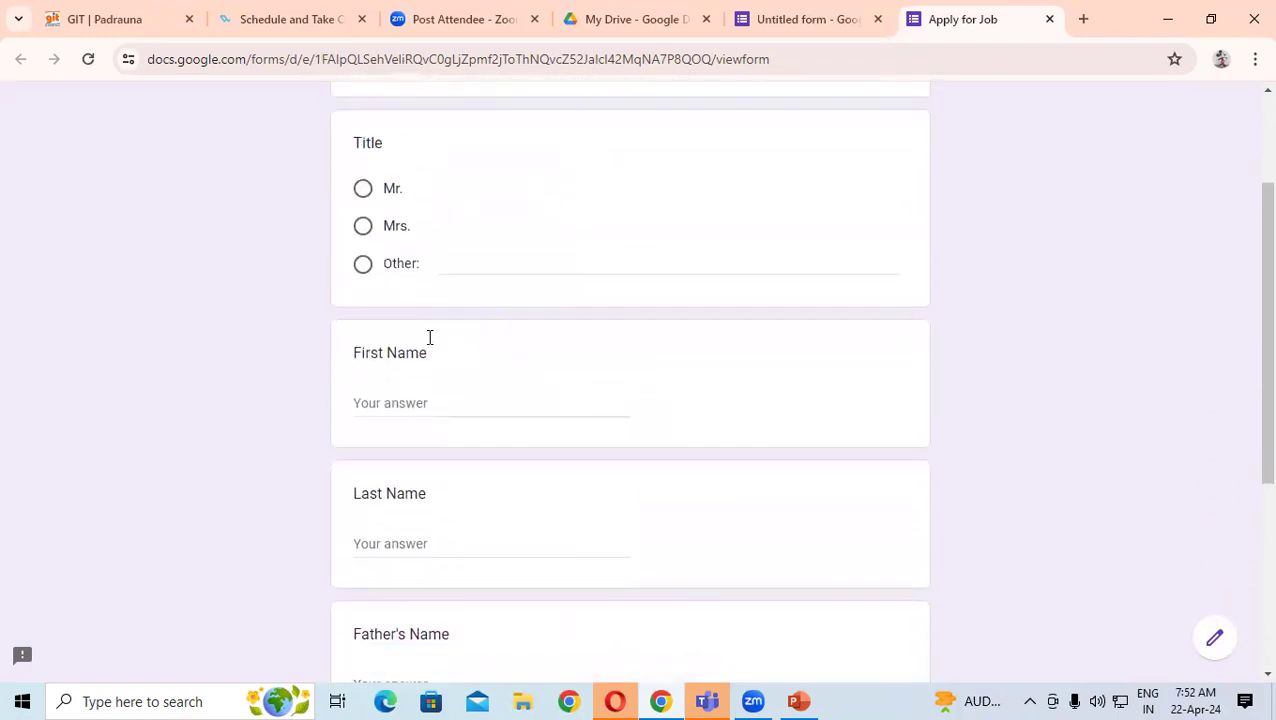
scroll(430, 337, "down", 4)
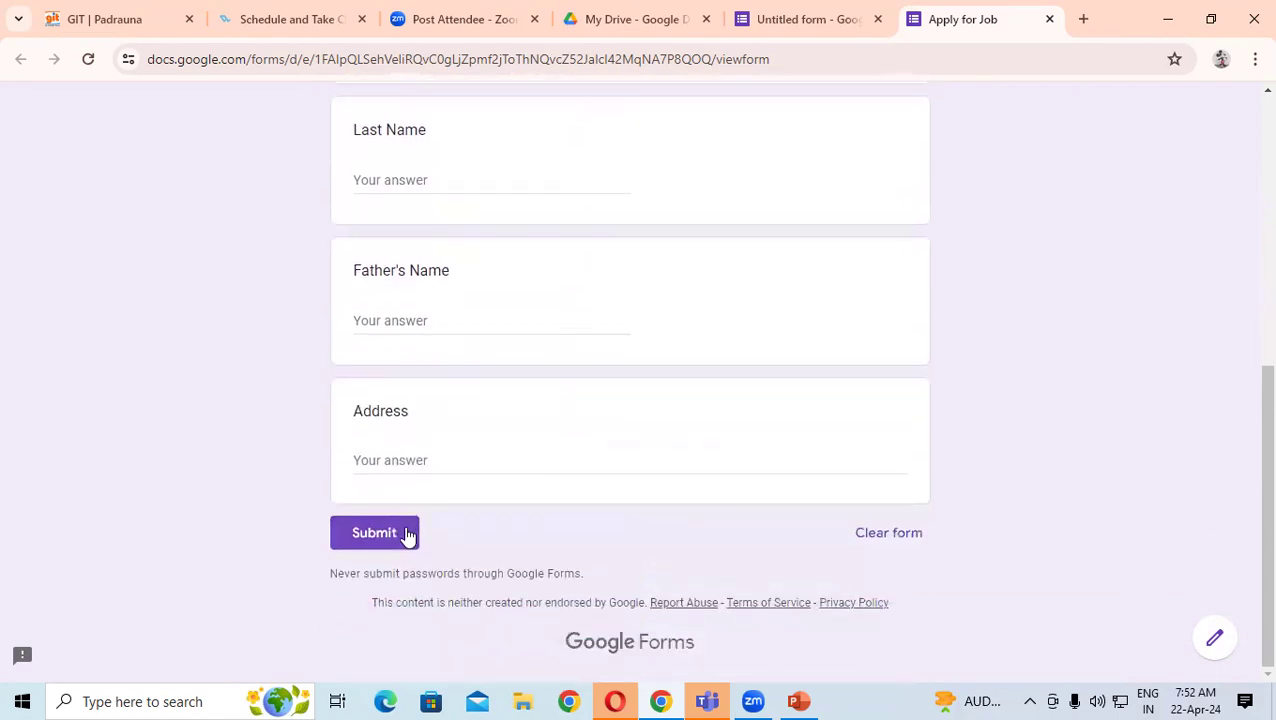
scroll(413, 513, "up", 3)
left_click(792, 17)
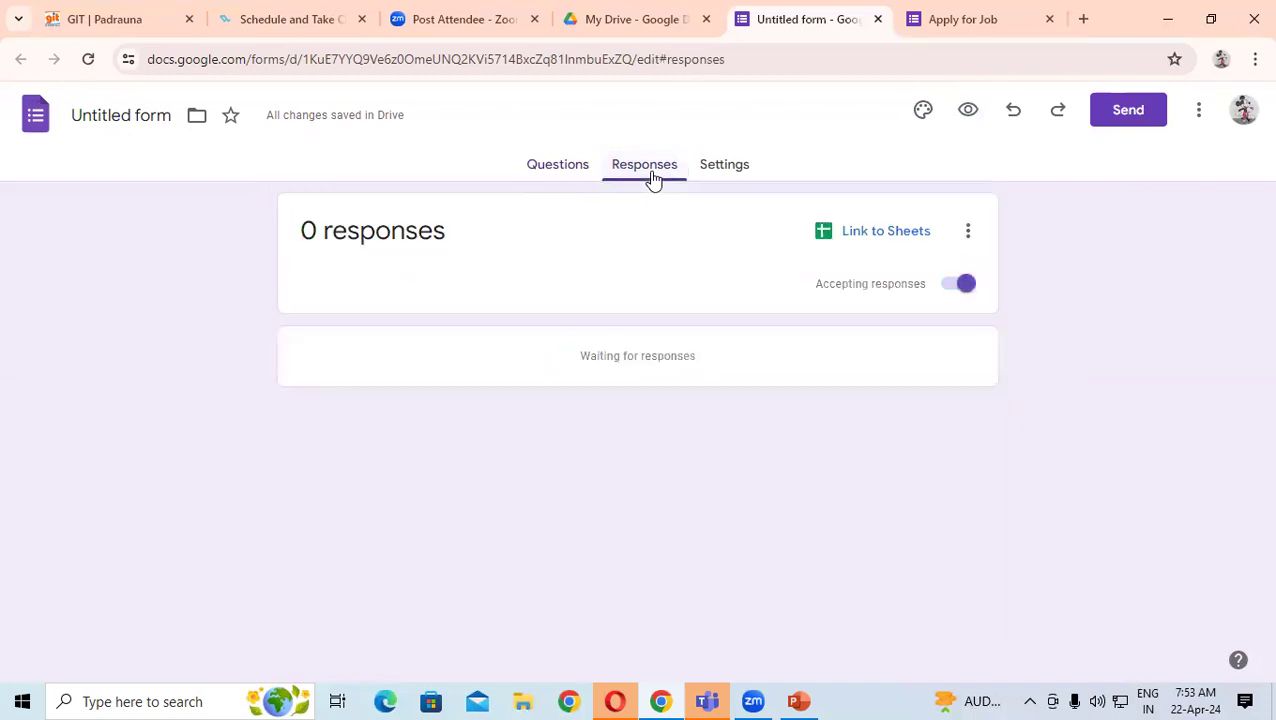
- Add a Course question below Address with the options DFA, ADFA and ADCA
left_click(565, 168)
scroll(519, 340, "down", 2)
scroll(519, 343, "down", 4)
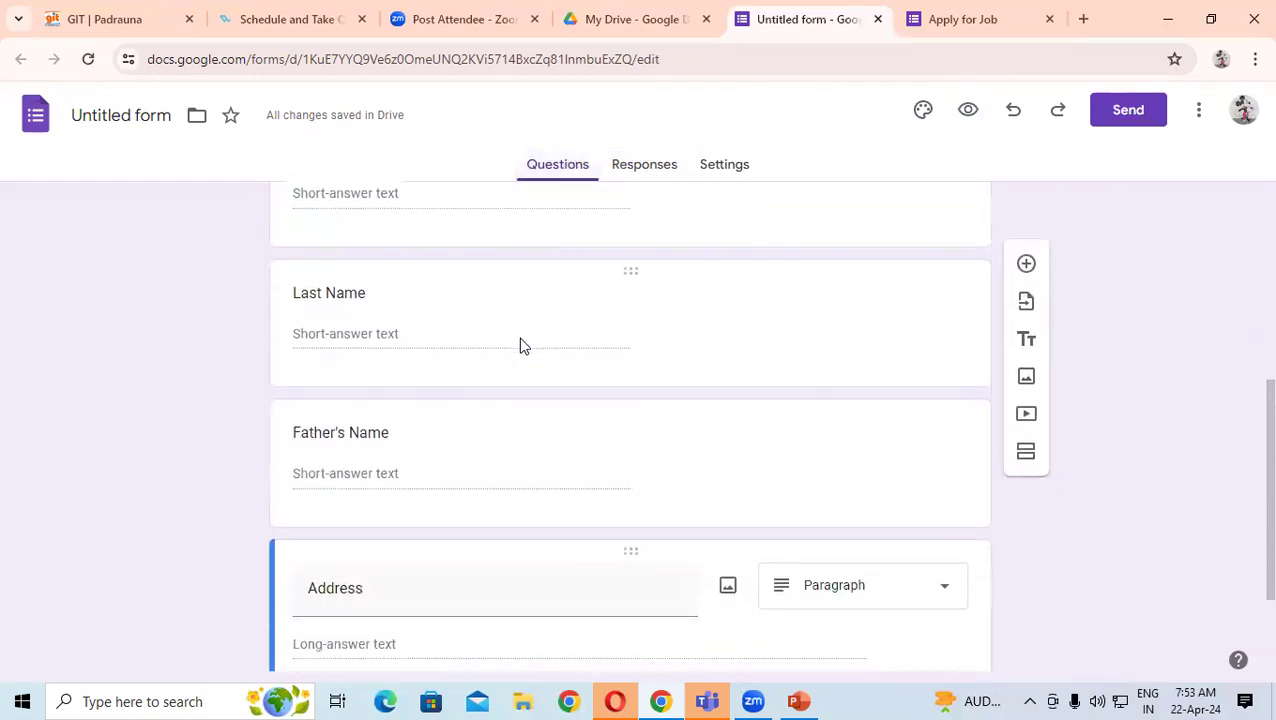
left_click(1026, 412)
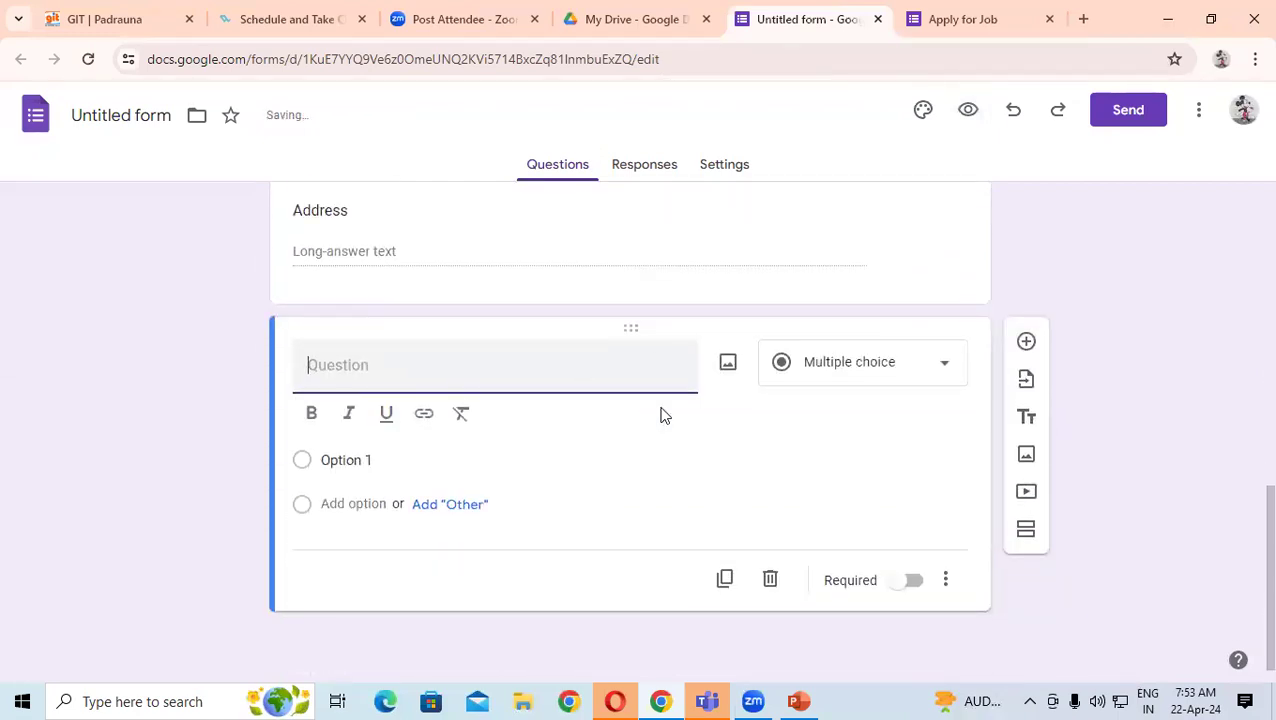
type("Course")
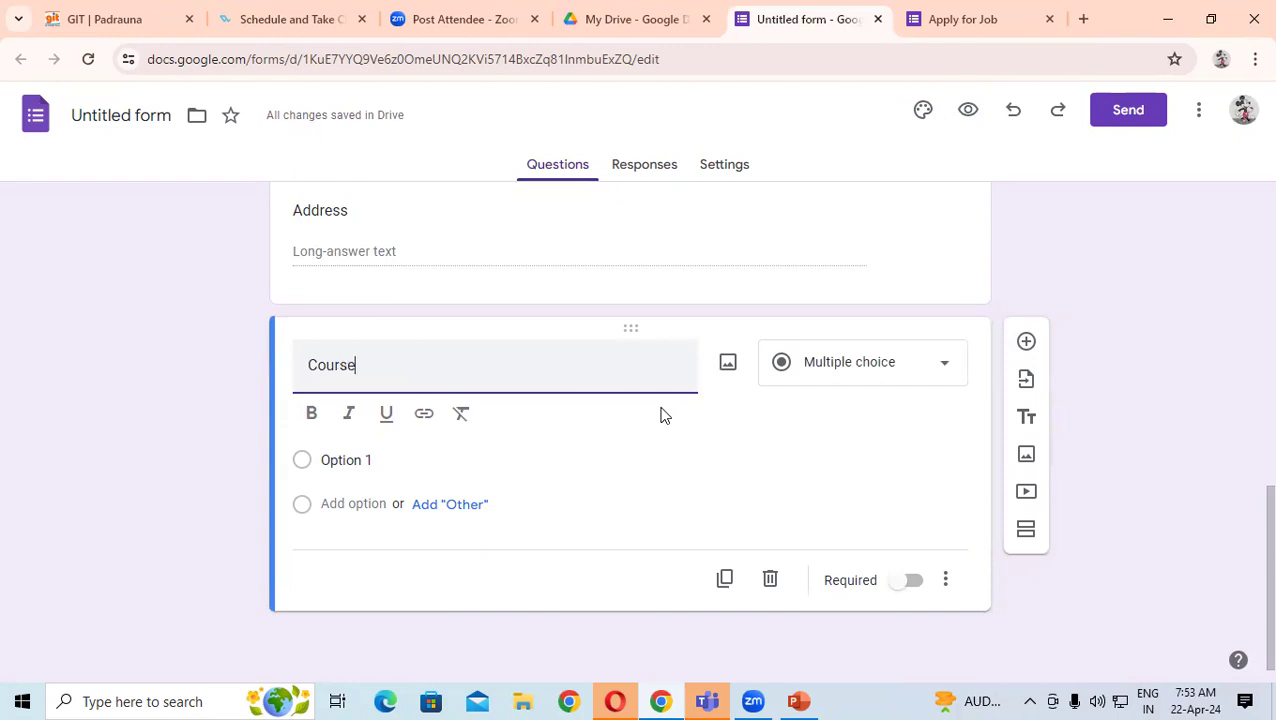
left_click(396, 458)
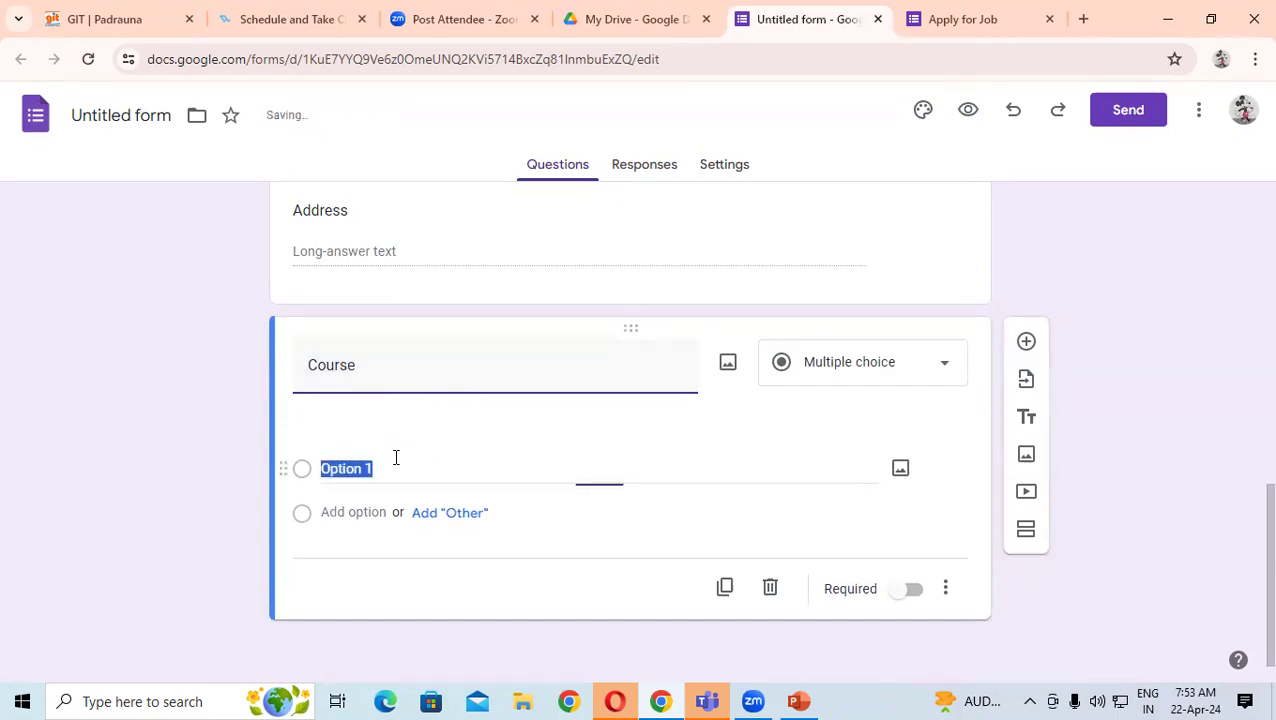
type("DFA")
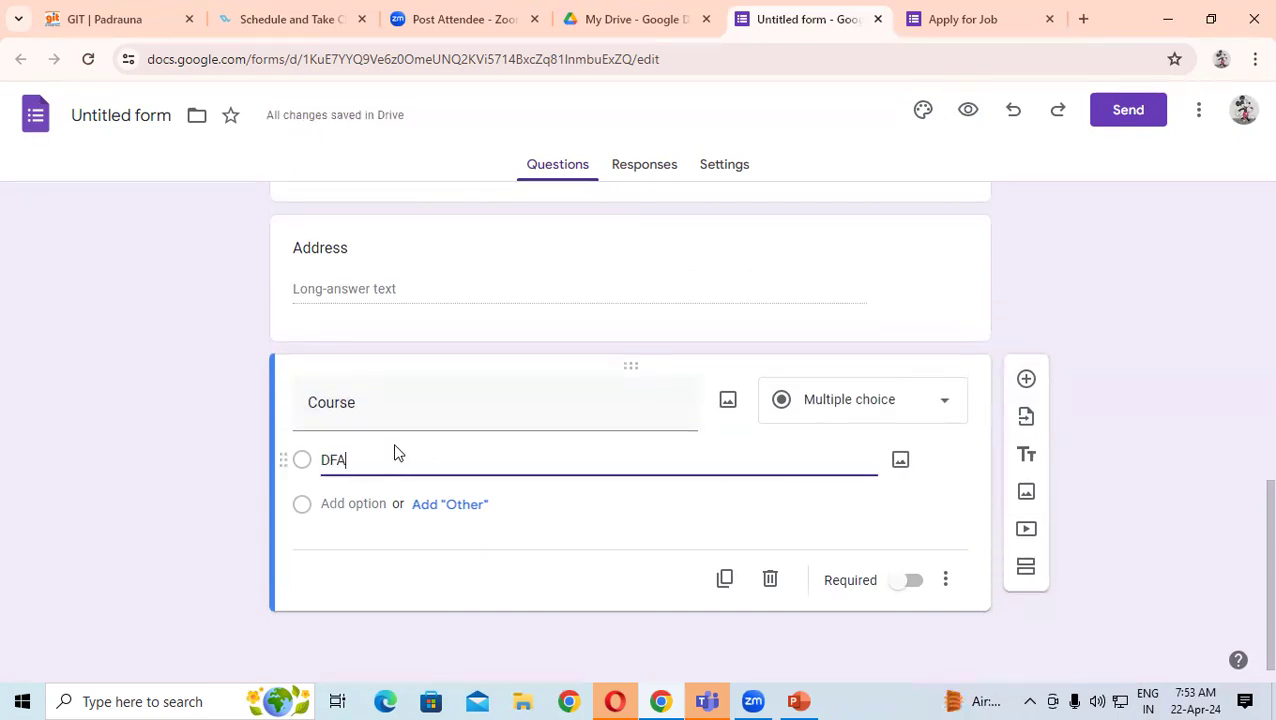
left_click(303, 510)
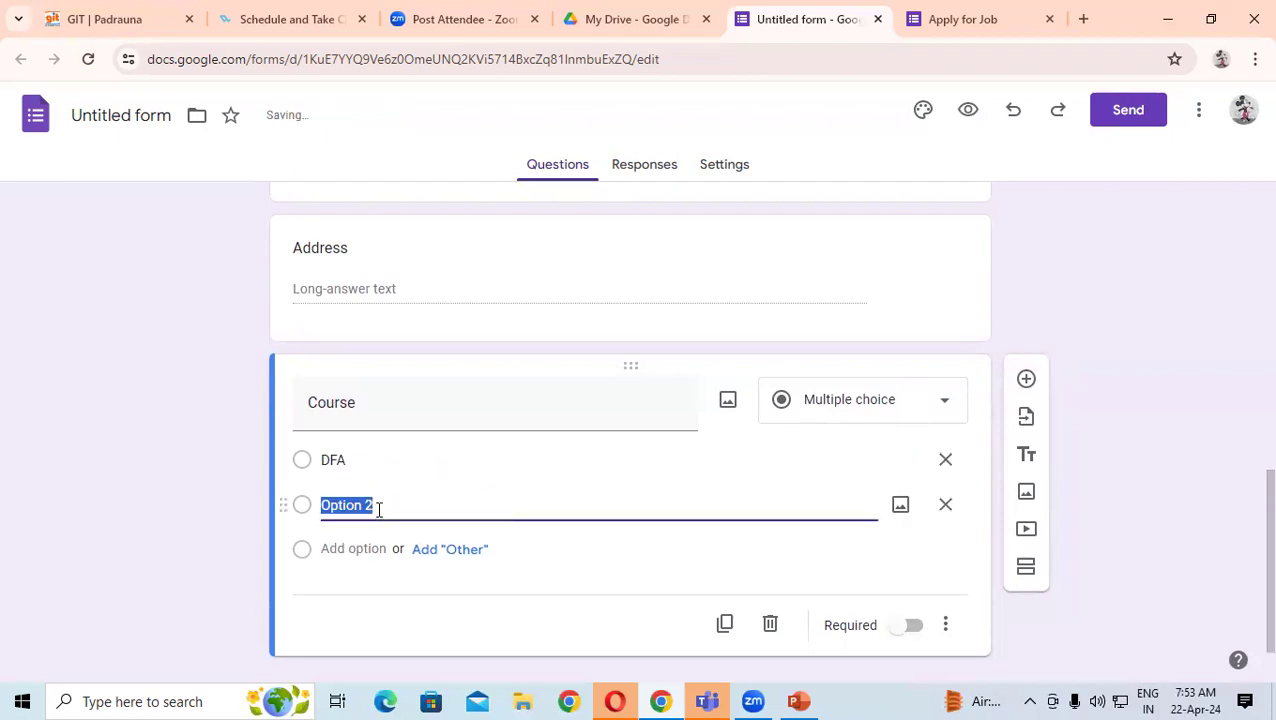
type("ADFA")
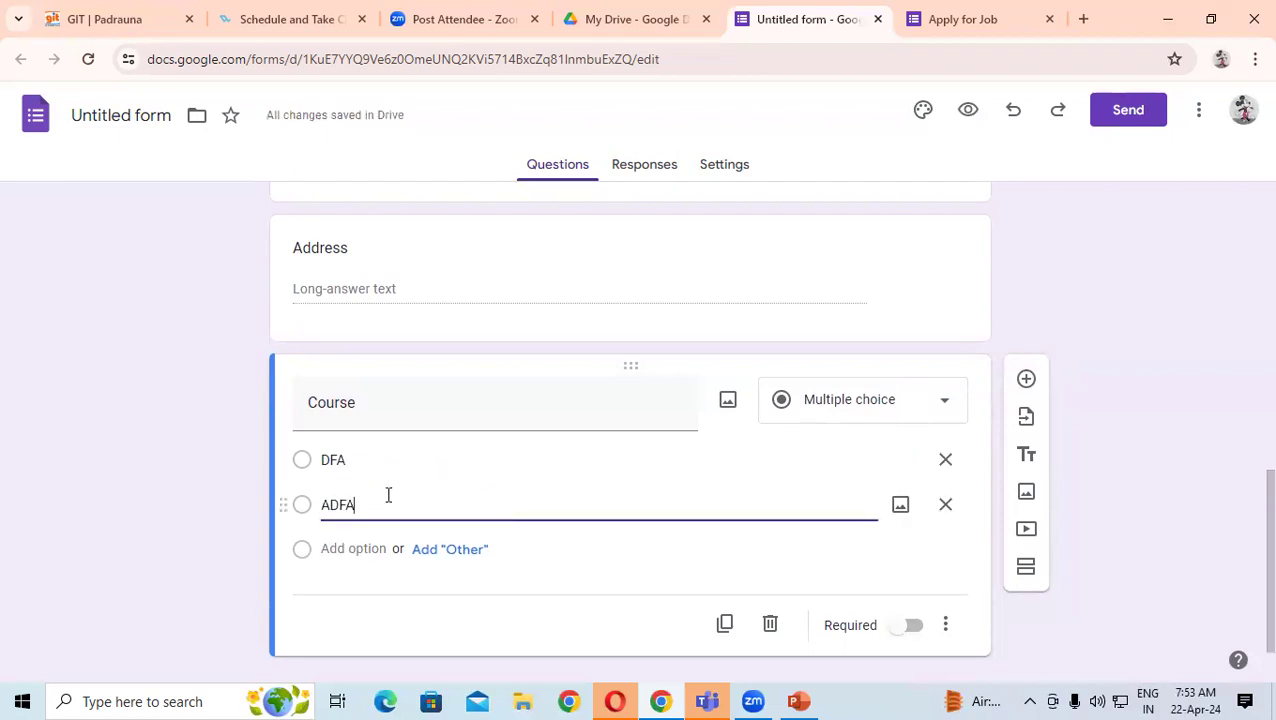
left_click(308, 550)
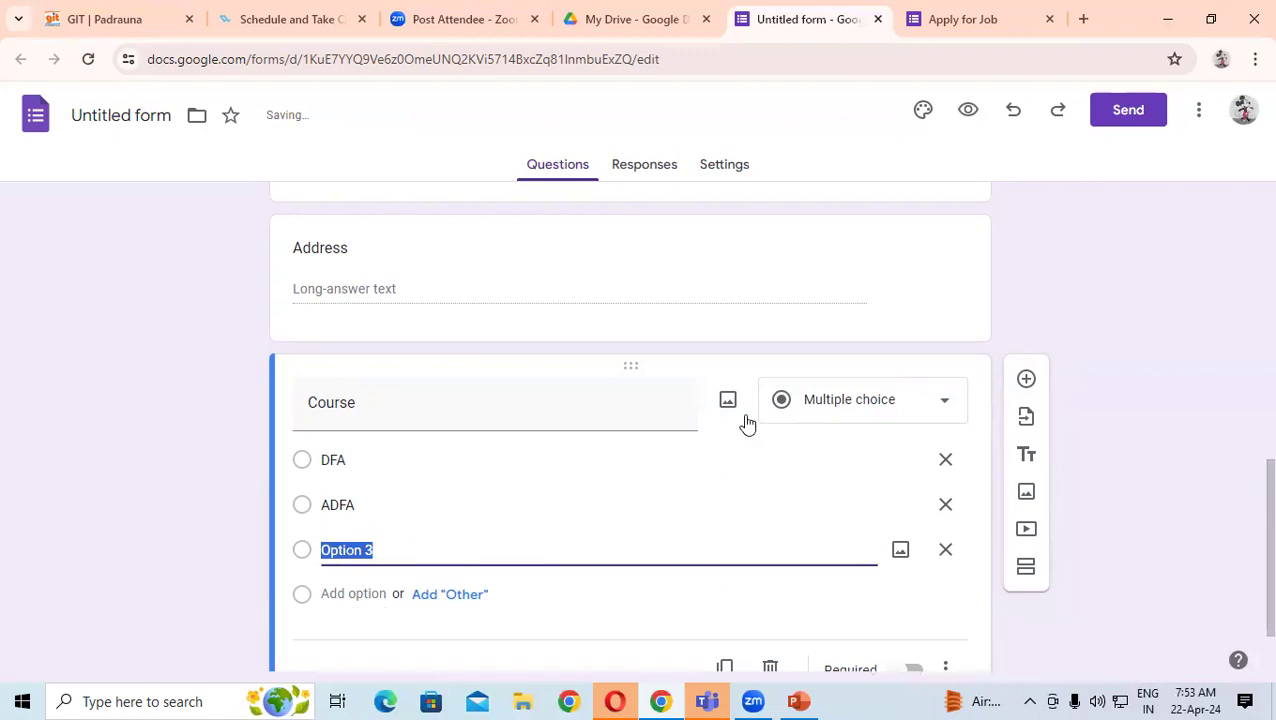
type("ADCA")
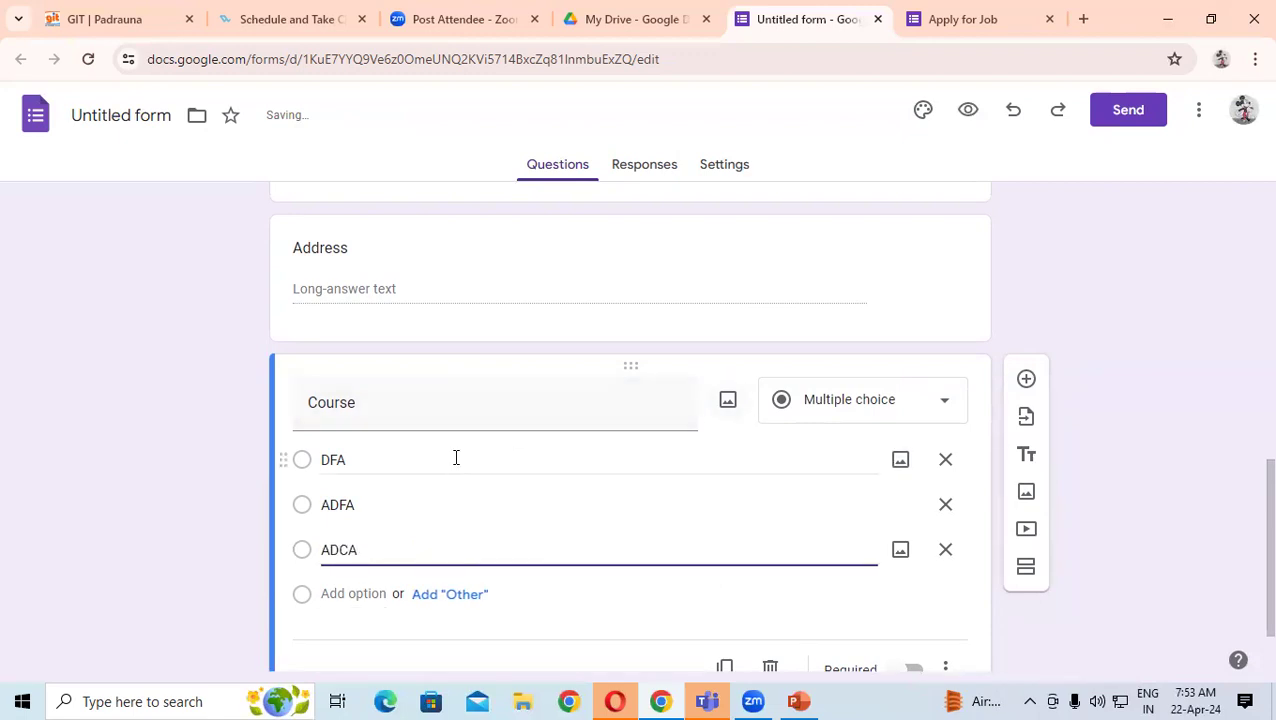
- Add DCA and CCC as further Course options
scroll(456, 456, "down", 1)
left_click(310, 536)
type("DCA")
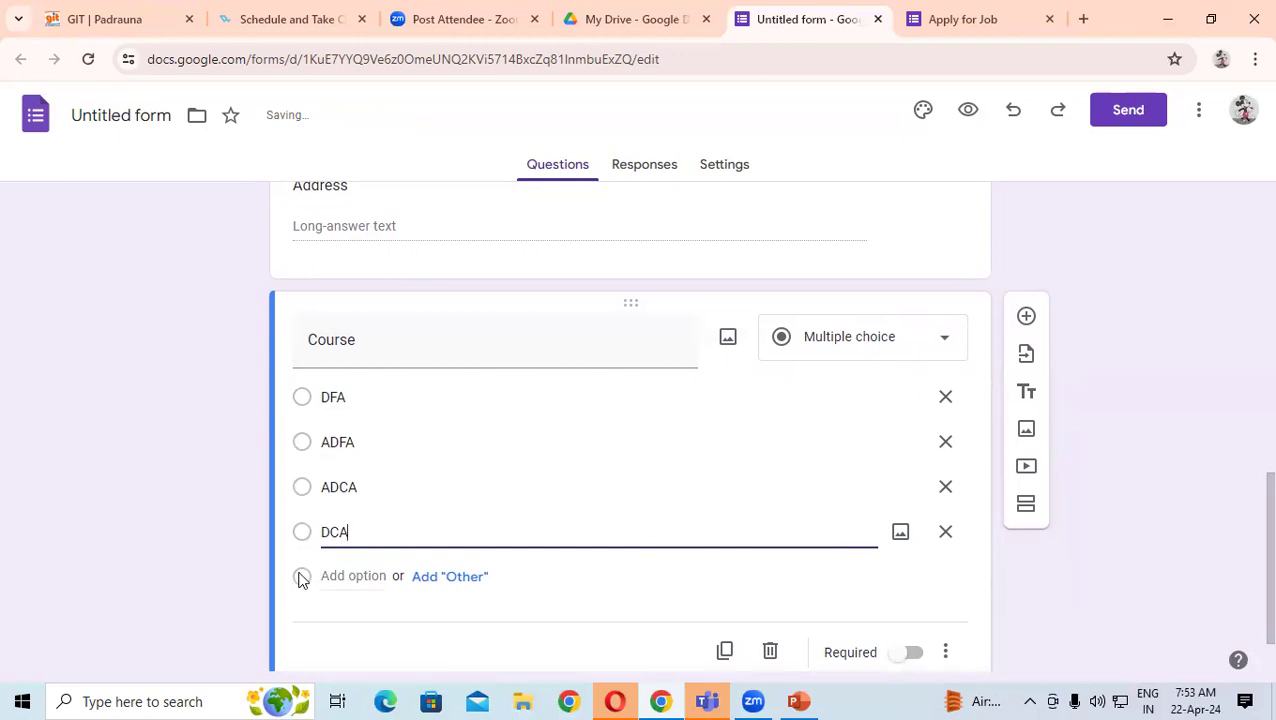
left_click(302, 578)
type("CCC")
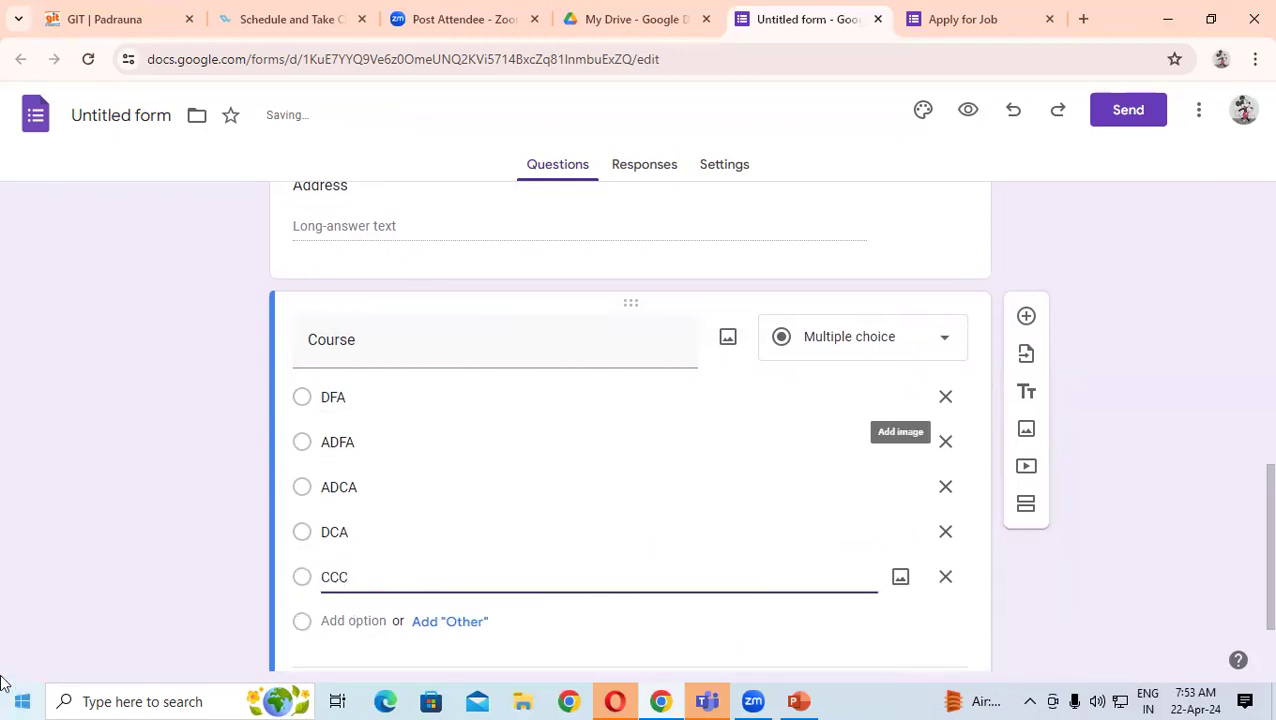
double_click(160, 507)
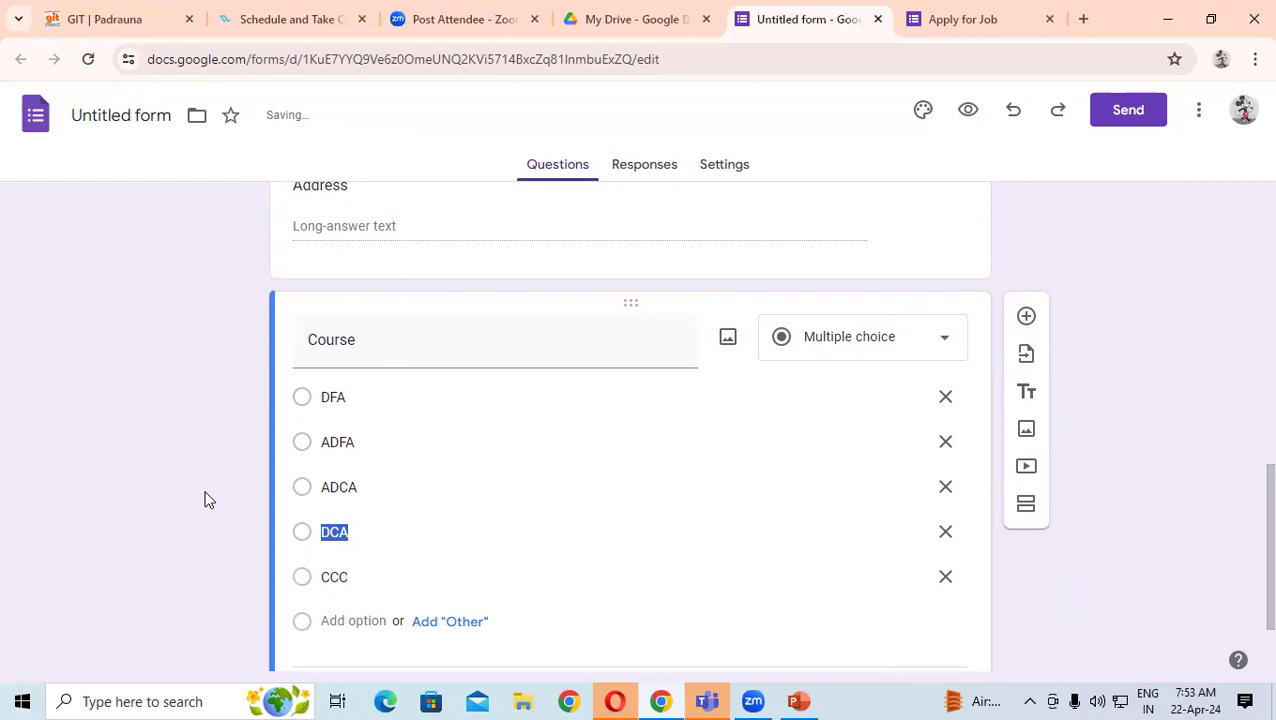
double_click(418, 326)
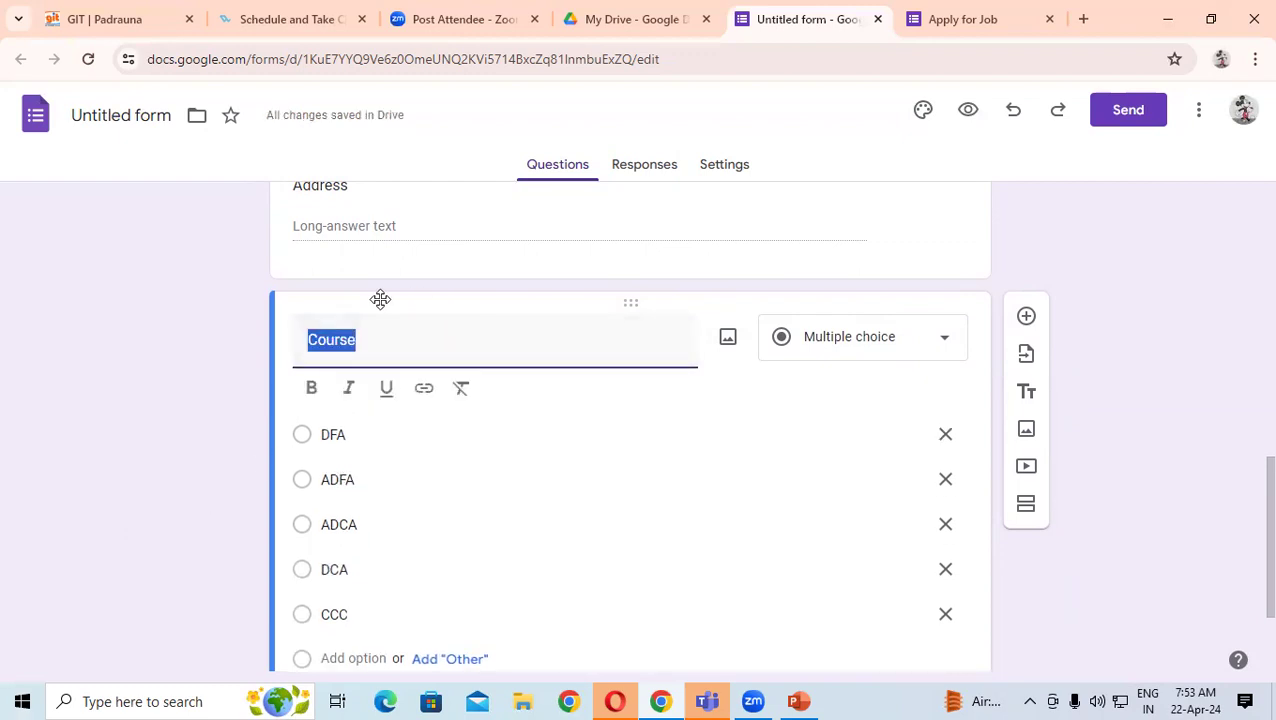
left_click(200, 305)
scroll(450, 356, "down", 1)
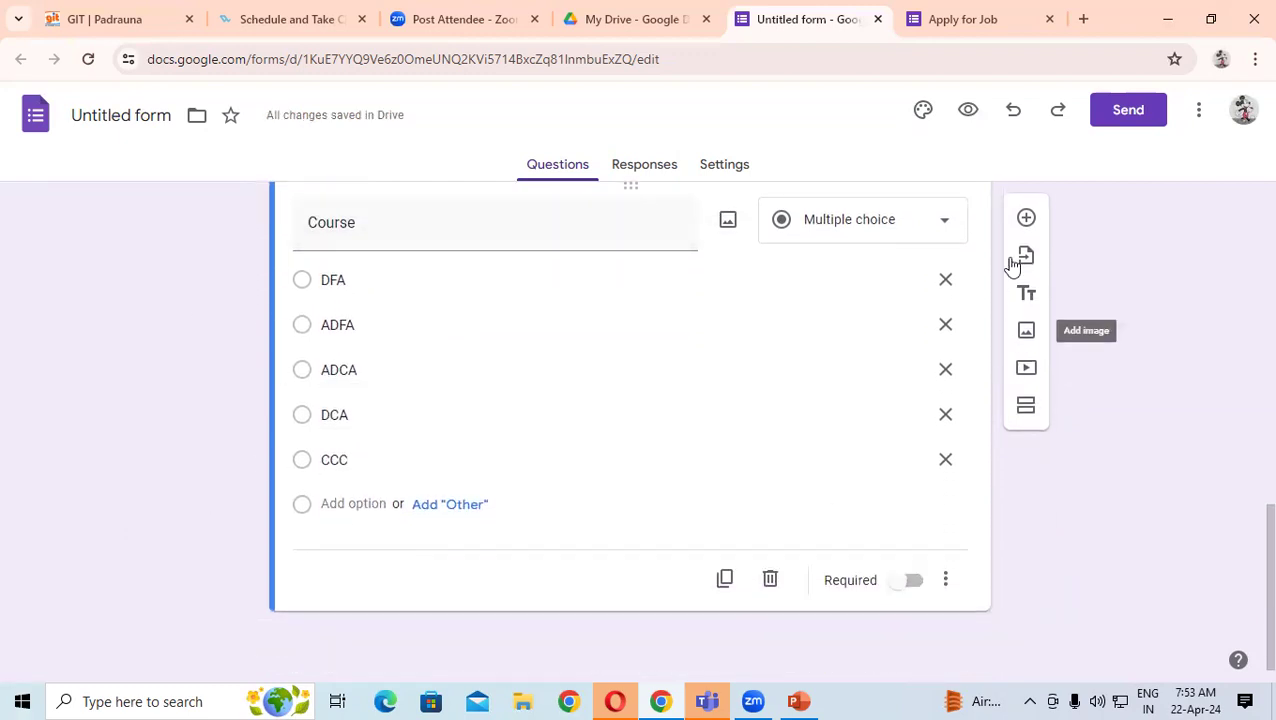
left_click(1025, 218)
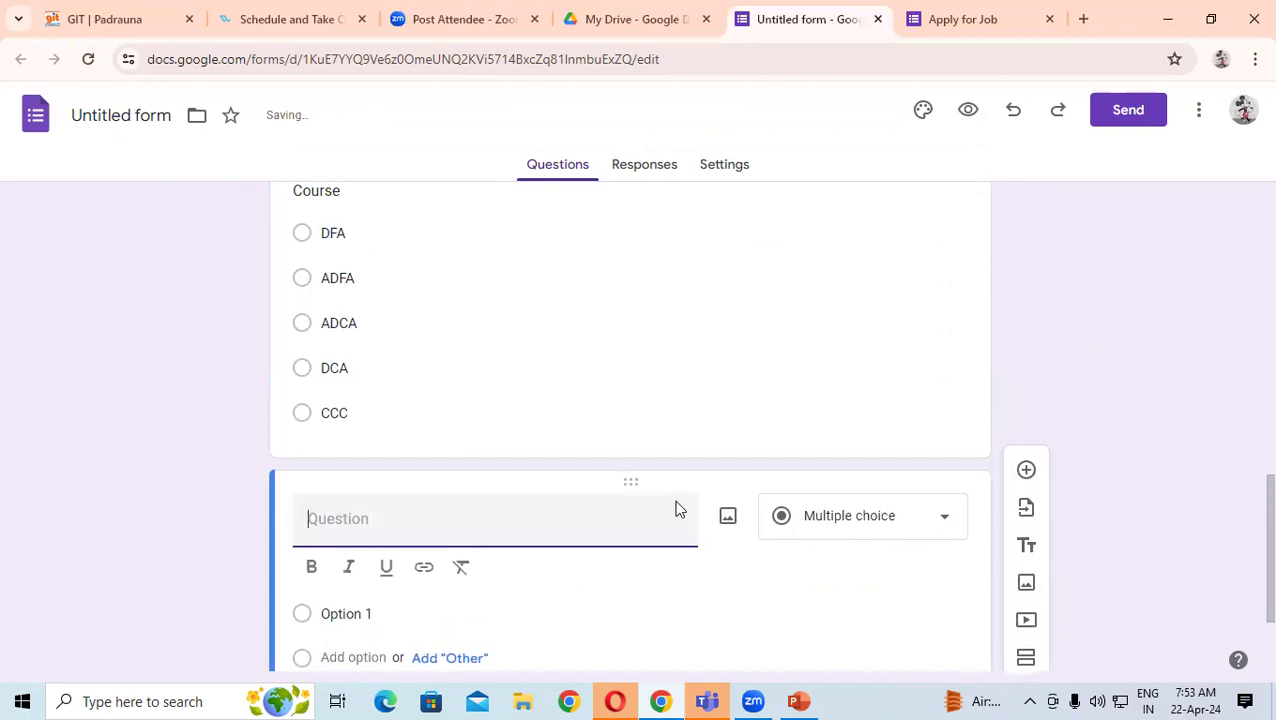
- Add a Gender question with the choices Male, Female and Prefer not to say
type("Gender")
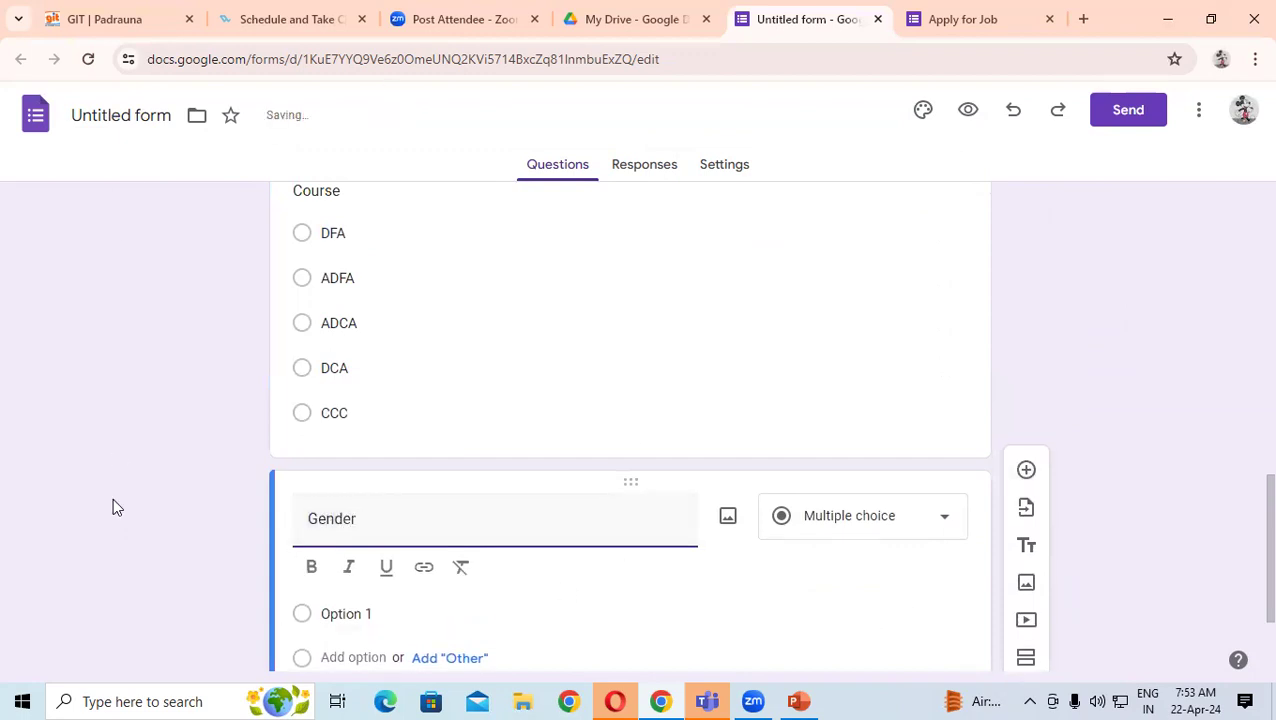
scroll(288, 578, "down", 2)
left_click(371, 462)
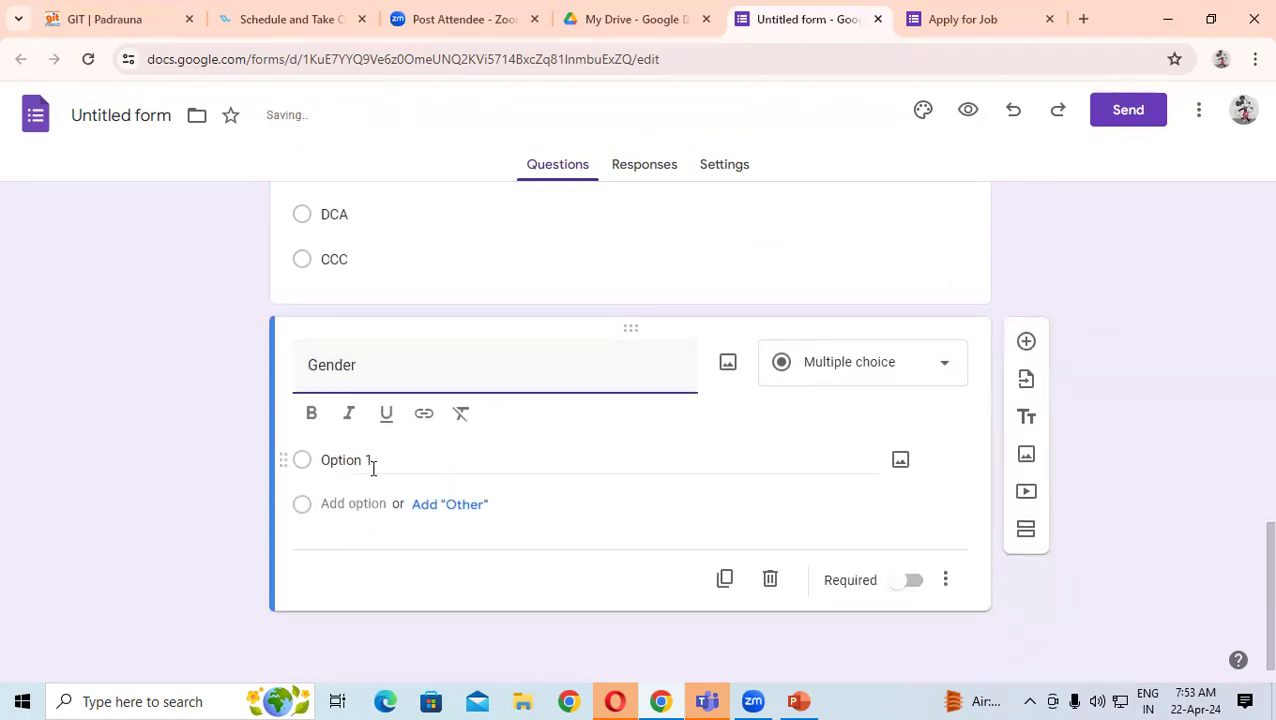
type("Male")
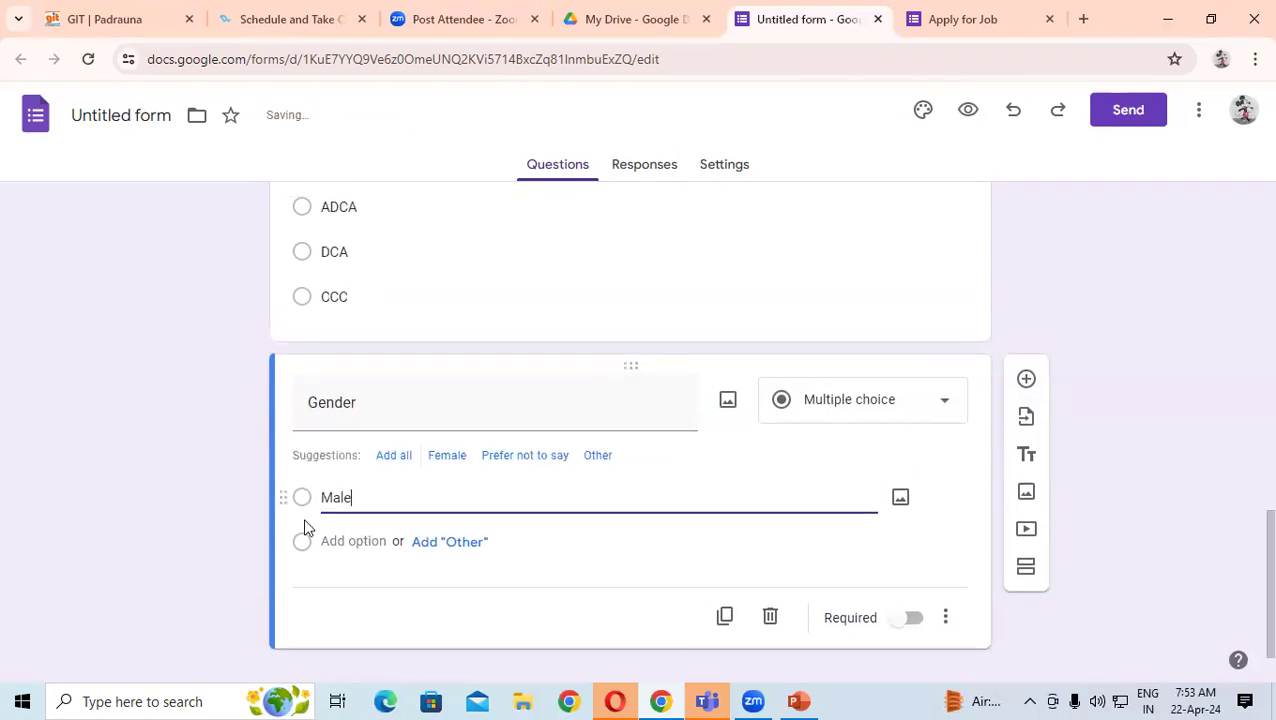
left_click(307, 544)
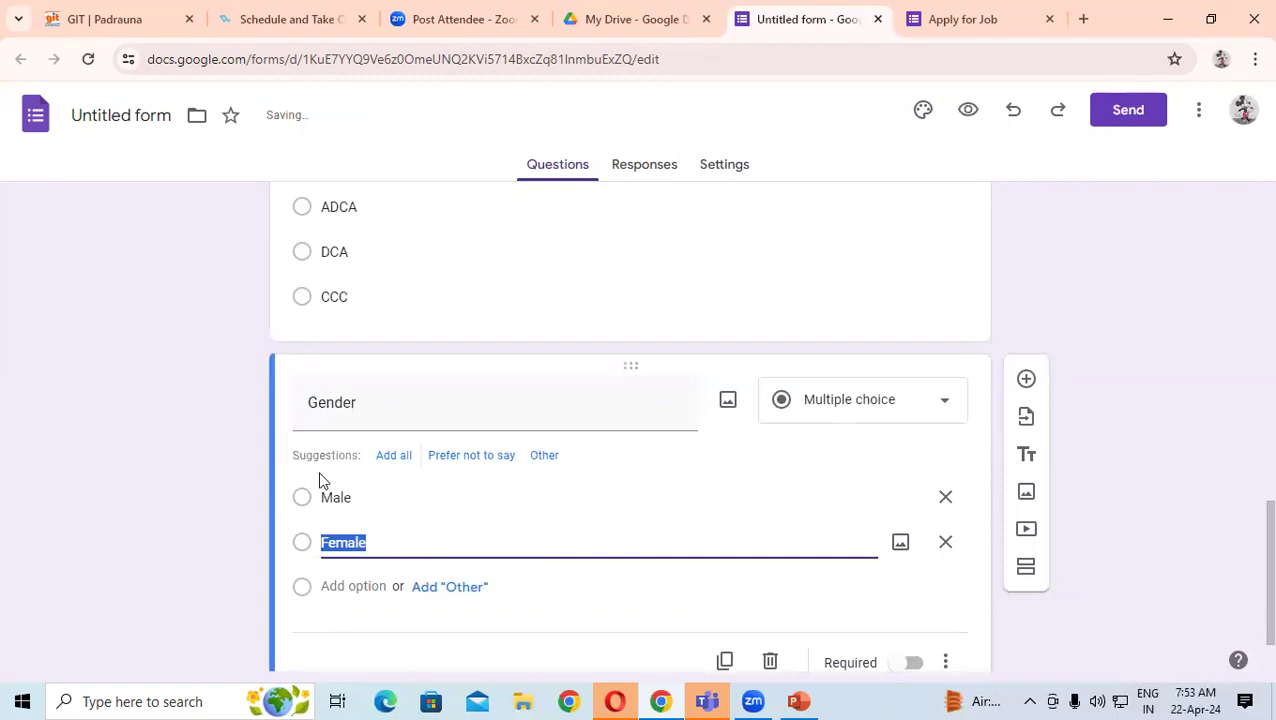
scroll(342, 507, "down", 1)
left_click(372, 510)
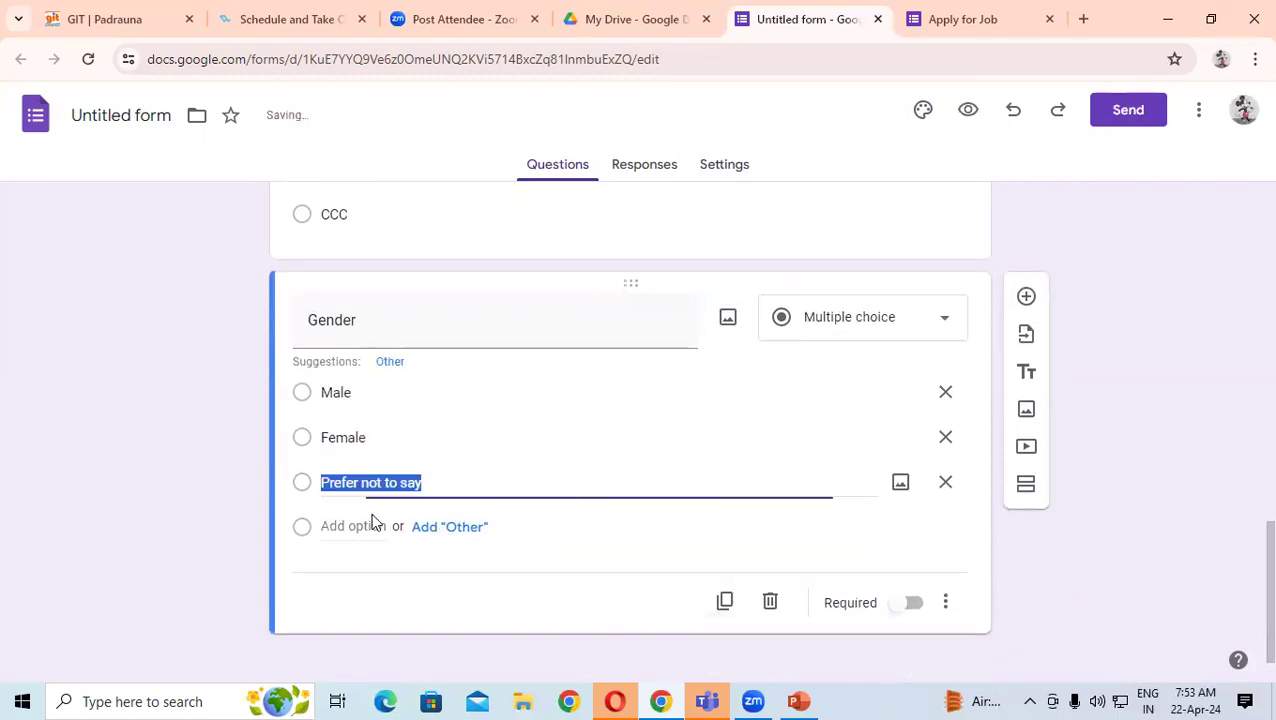
left_click(431, 488)
left_click_drag(437, 485, 312, 481)
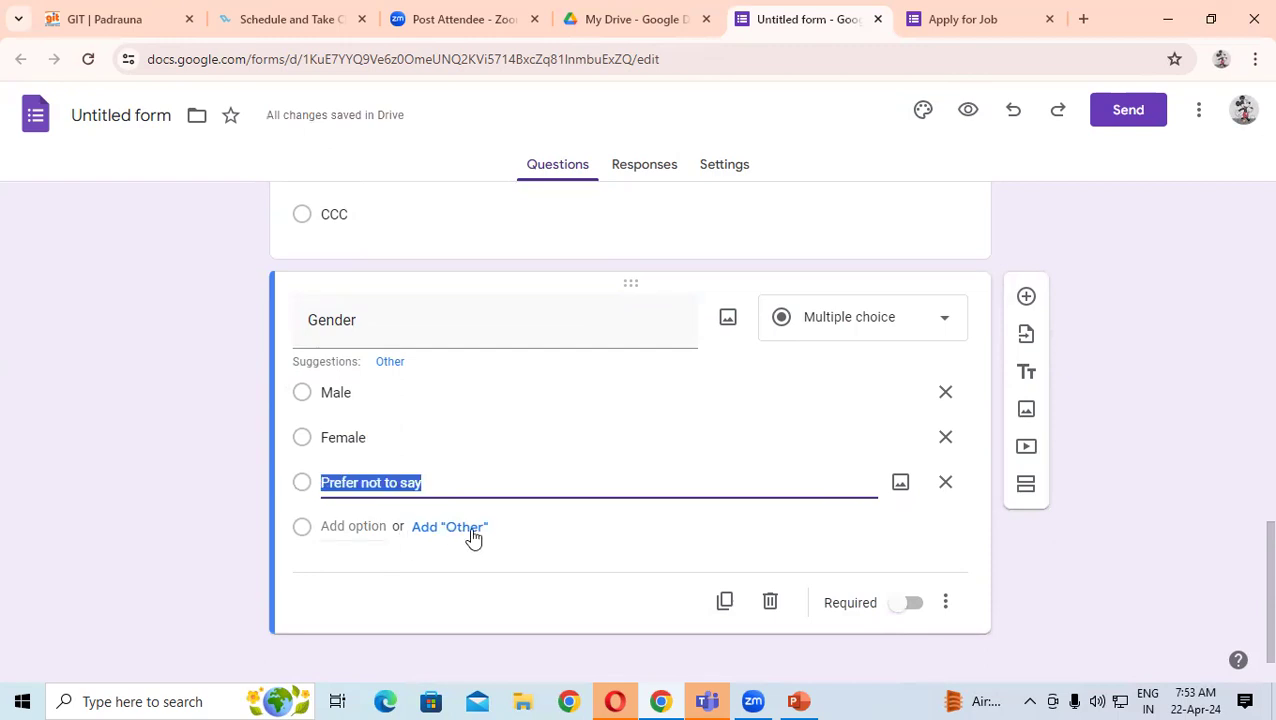
left_click(1192, 284)
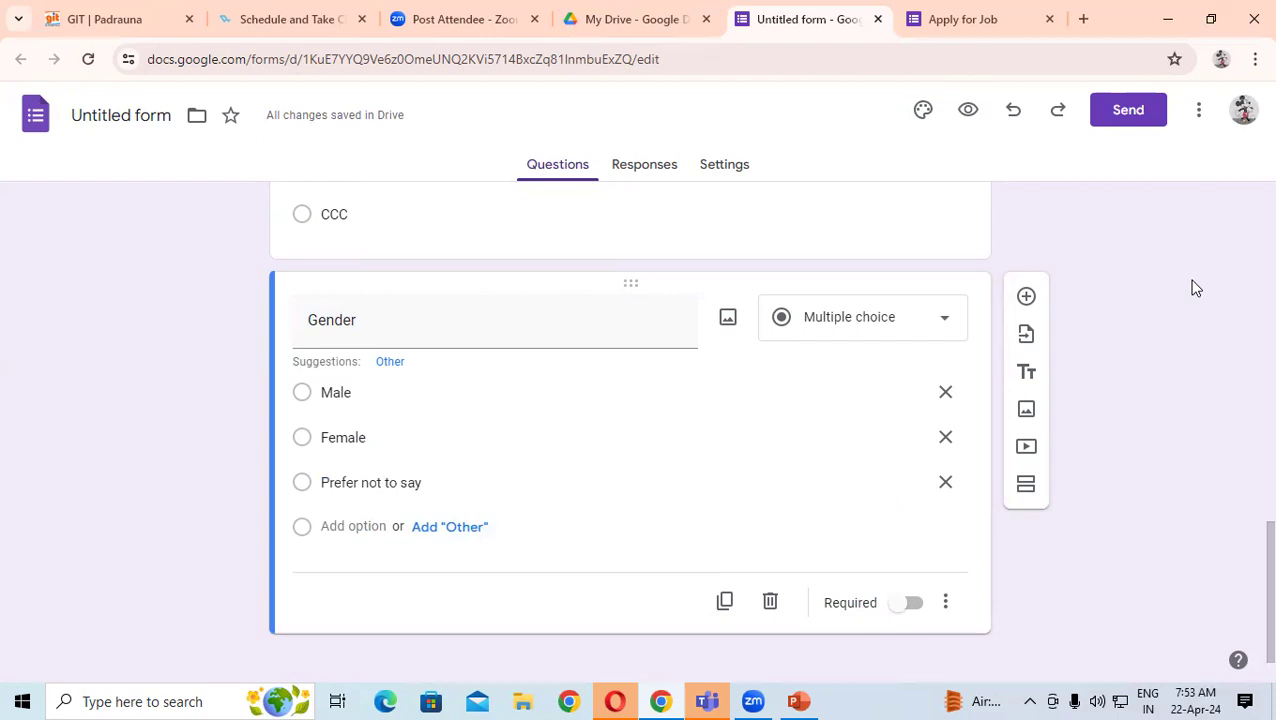
left_click(1026, 296)
- Add a 'Mob No' short-answer question, followed by a new question titled 'State'
type("Mob N")
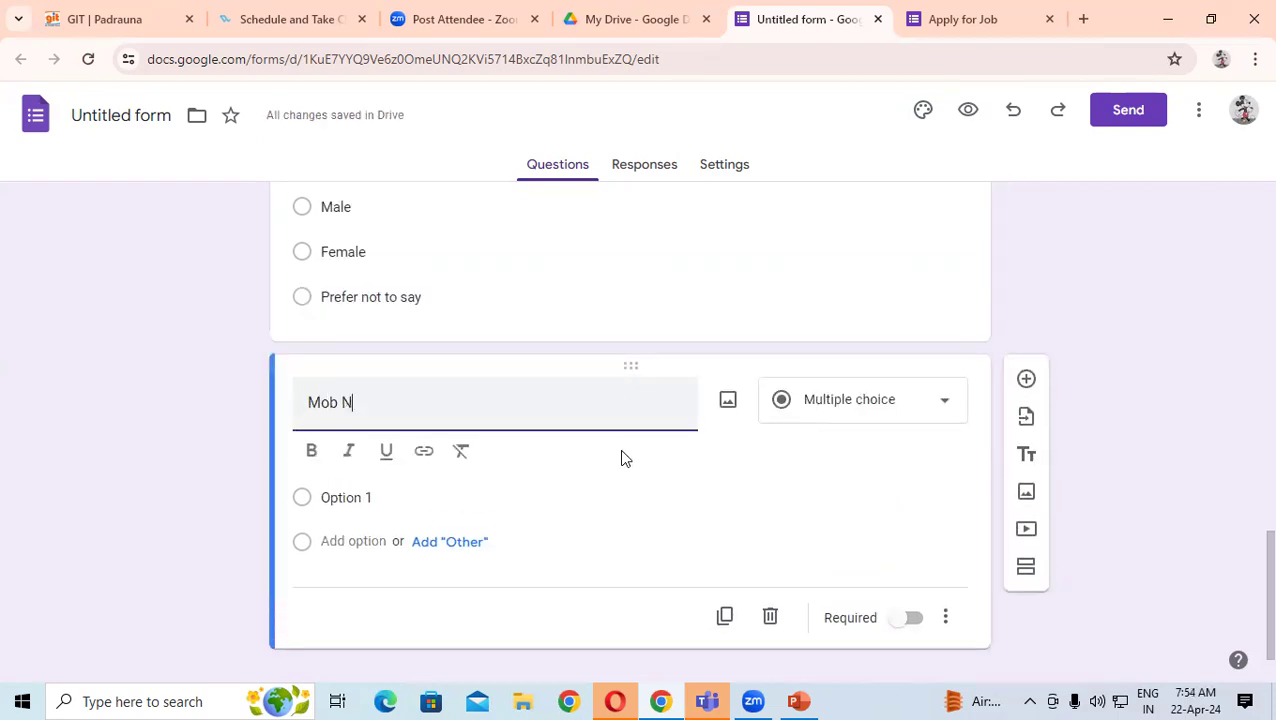
type("o")
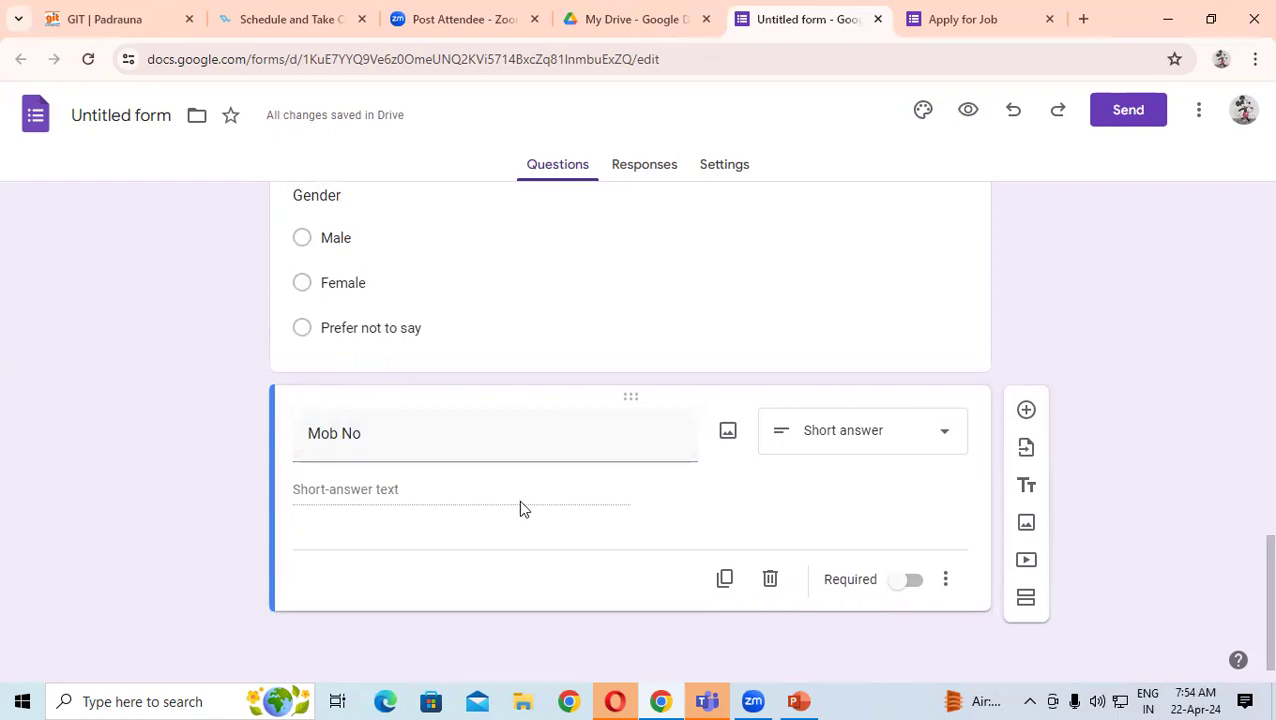
left_click(1027, 411)
type("State")
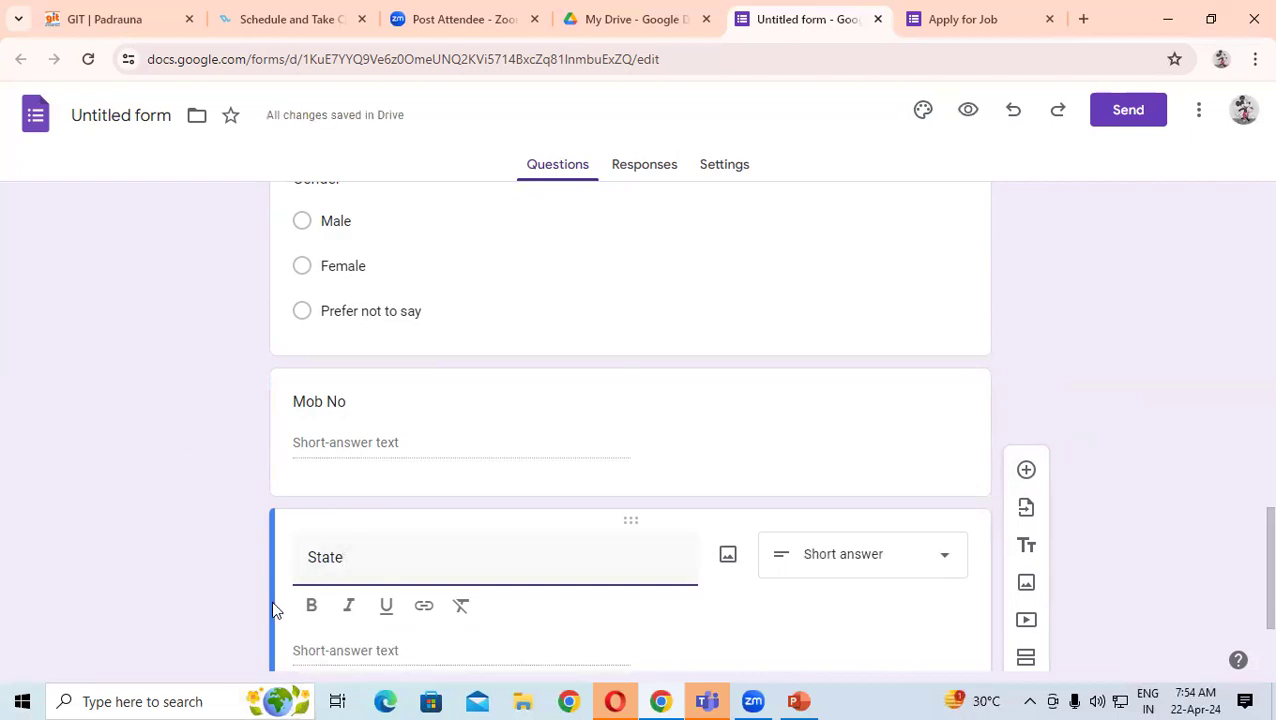
scroll(385, 584, "down", 2)
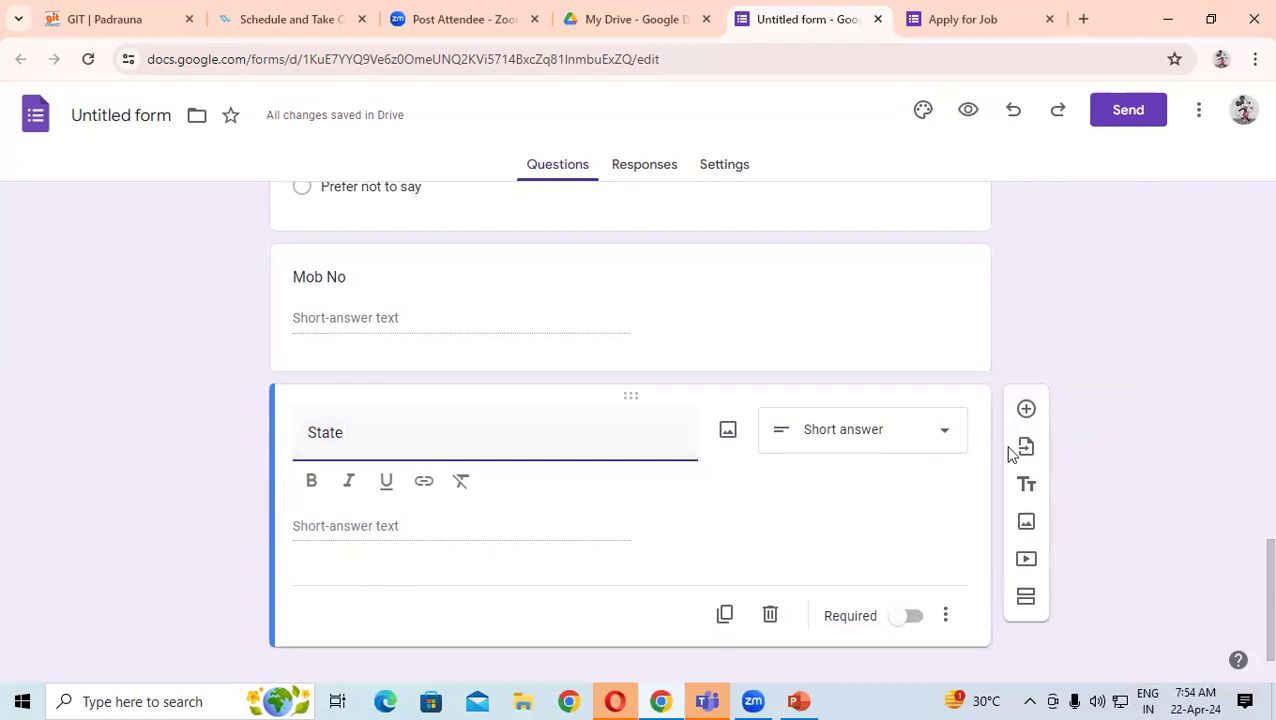
- Turn State into a drop-down question with the choices U.P. and BR
left_click(826, 440)
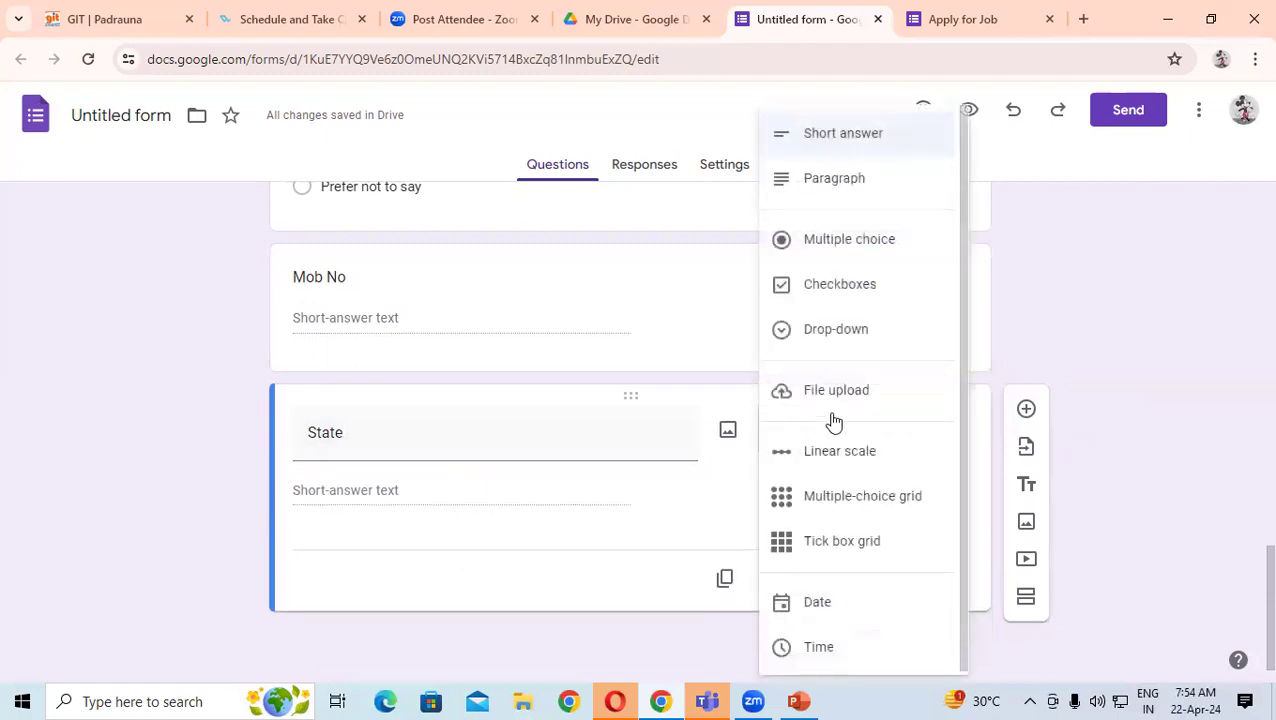
left_click(838, 340)
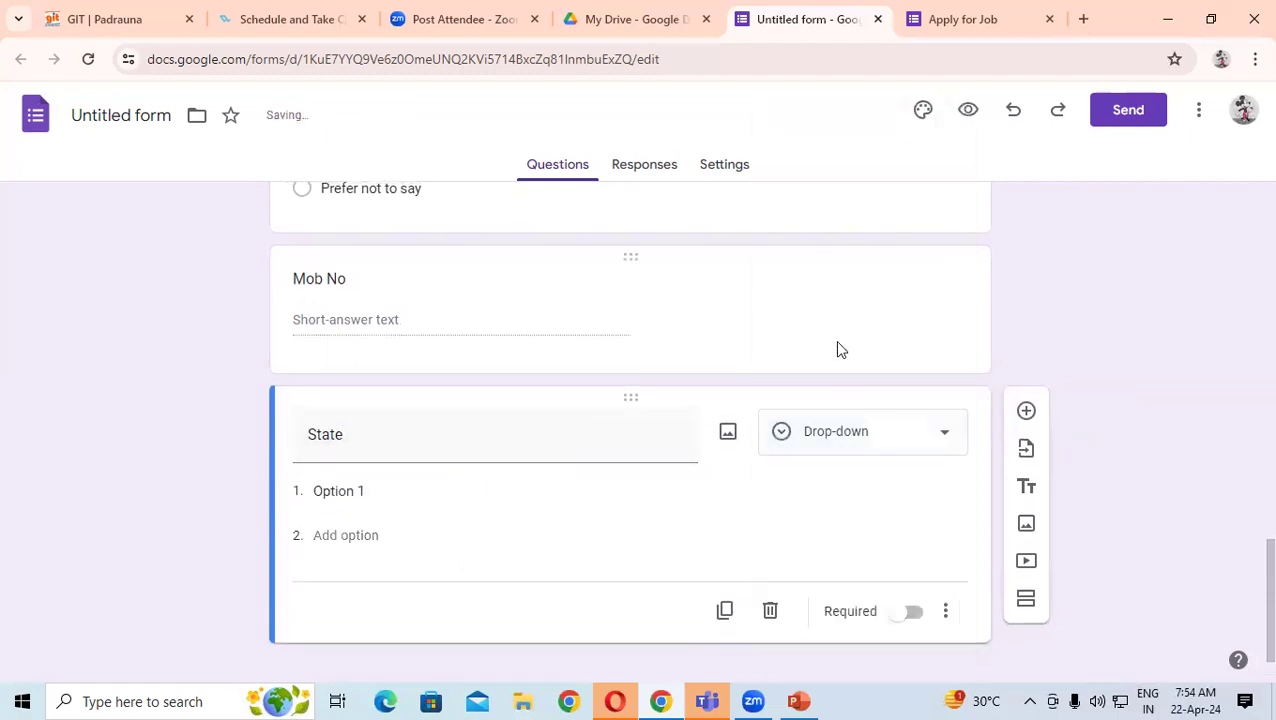
left_click(379, 490)
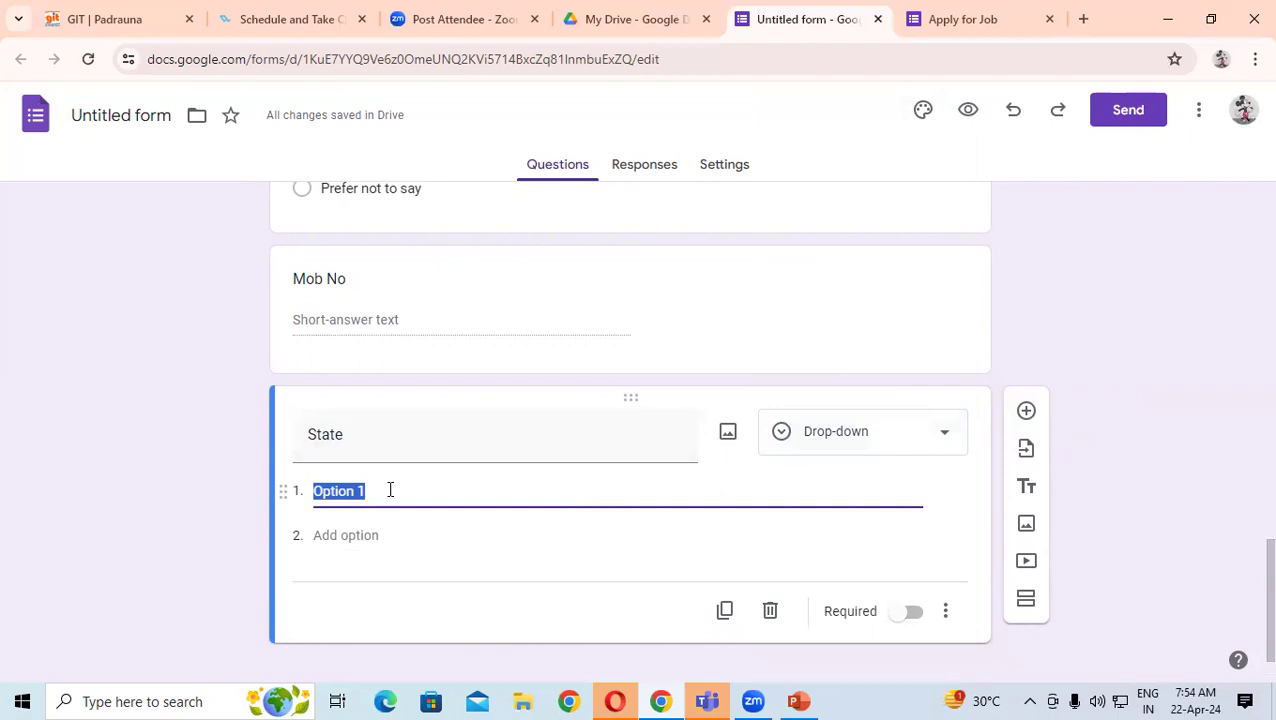
type("U")
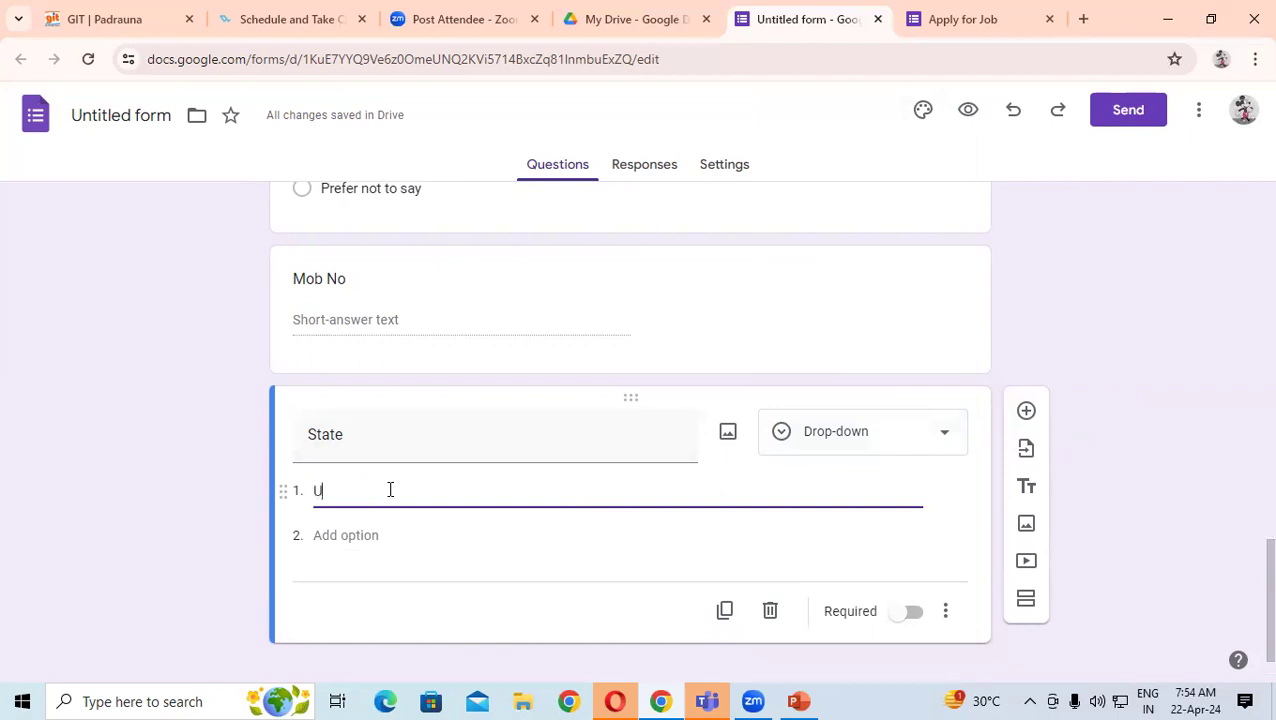
type(".P.")
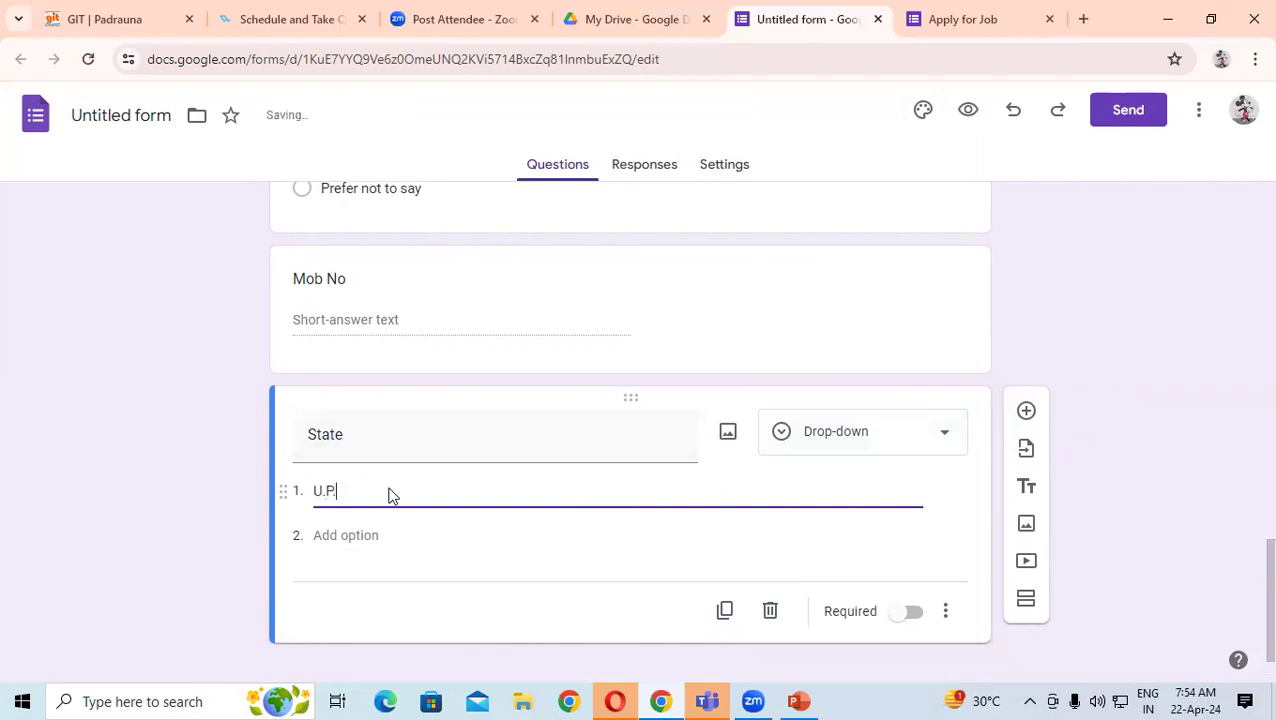
left_click(366, 533)
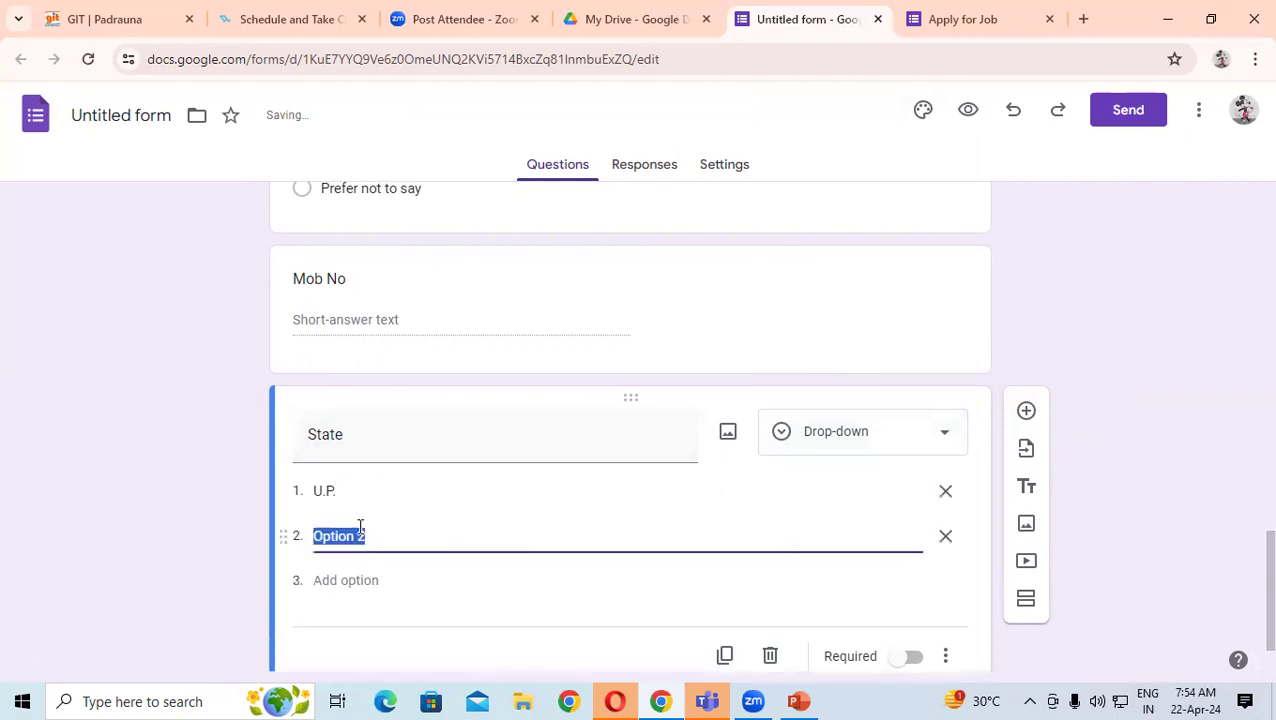
type("BR.")
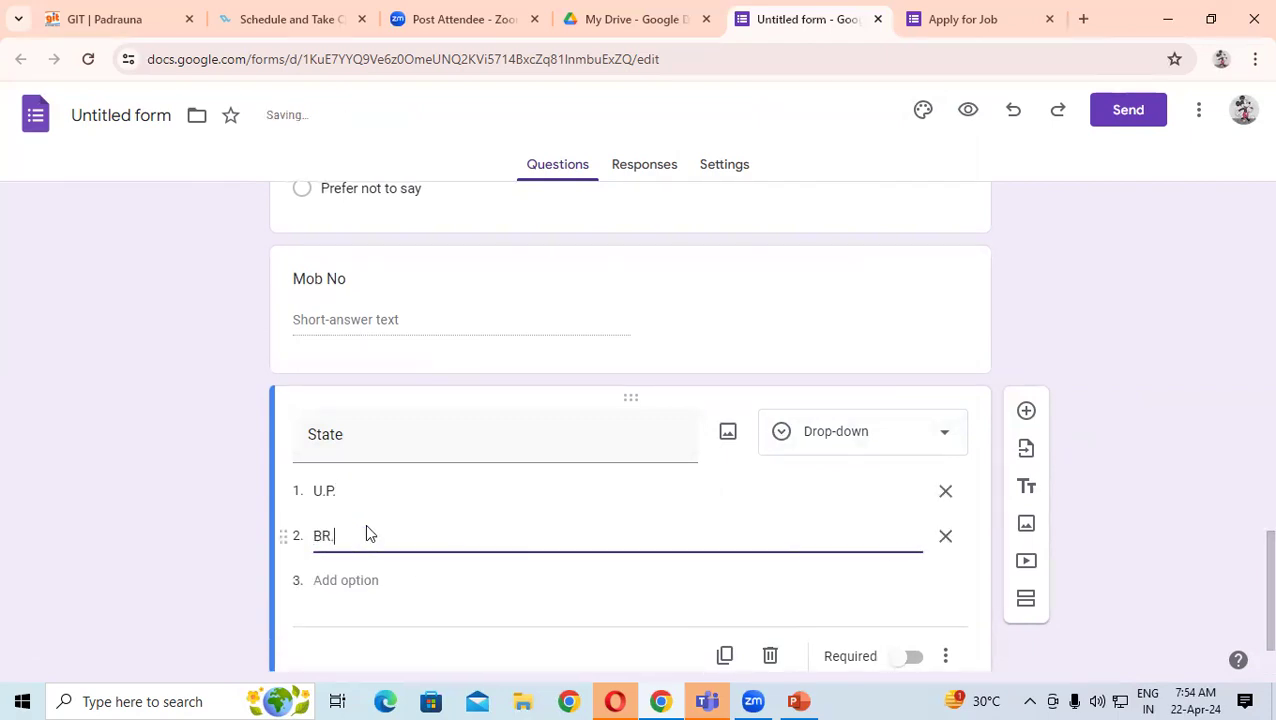
left_click(248, 444)
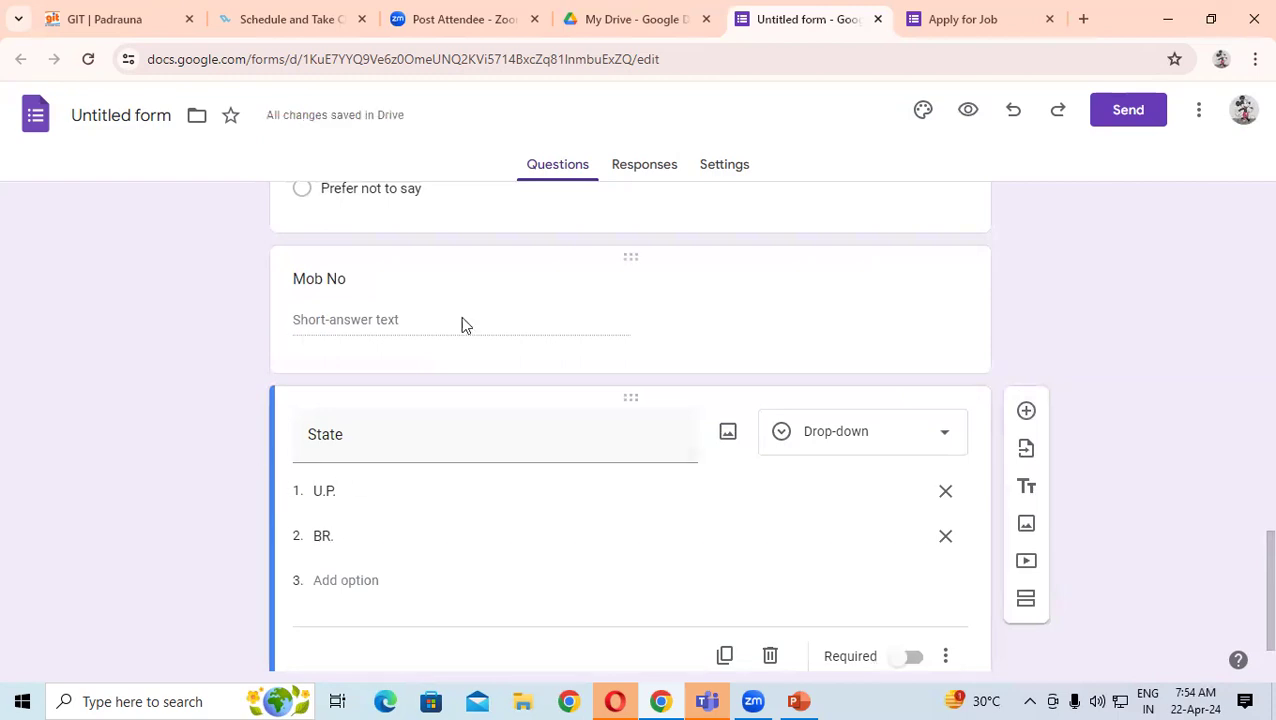
- Add an extra blank question below State and delete it again
scroll(1133, 380, "down", 1)
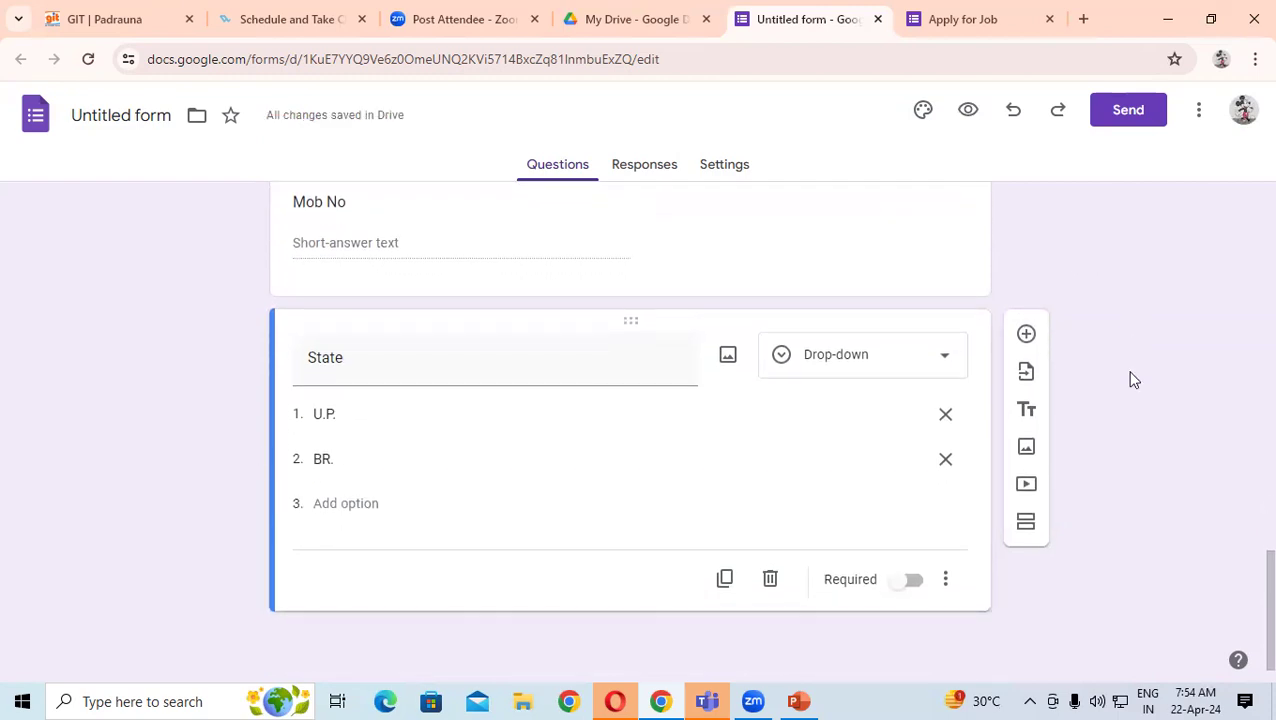
left_click(1027, 336)
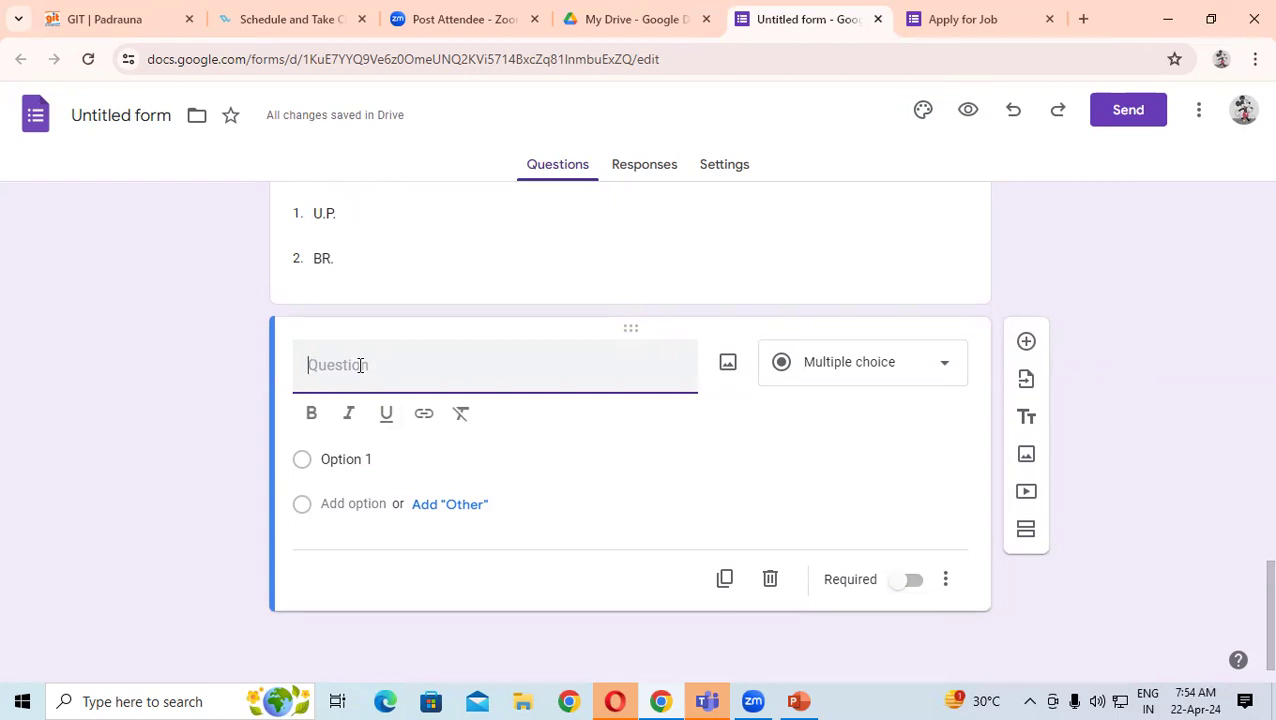
left_click(768, 582)
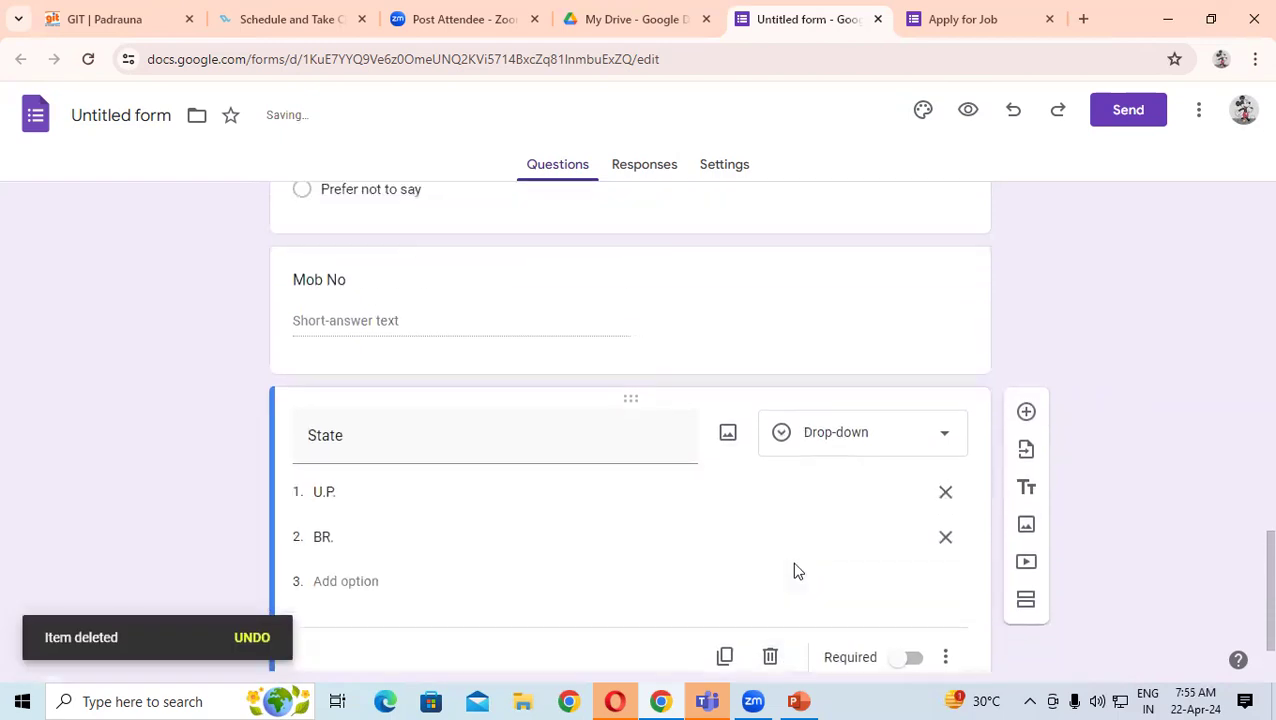
scroll(797, 570, "up", 9)
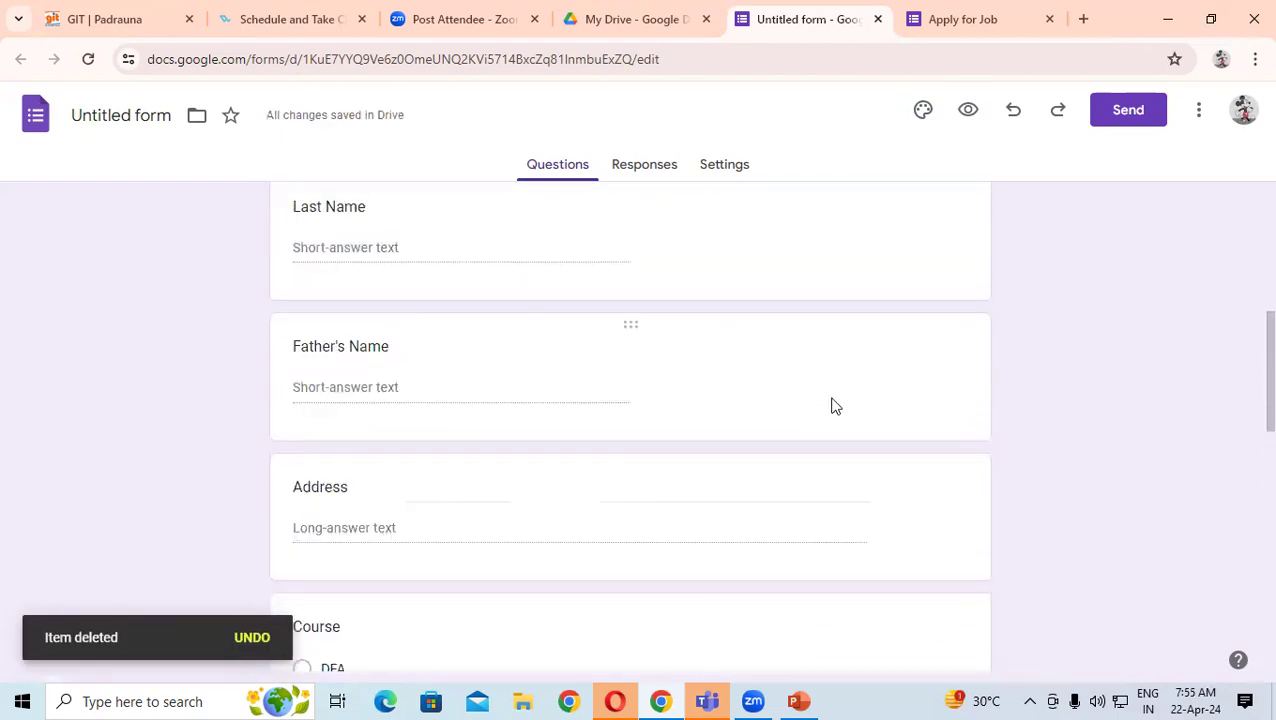
scroll(835, 405, "up", 5)
- Make the Title question required
left_click(773, 363)
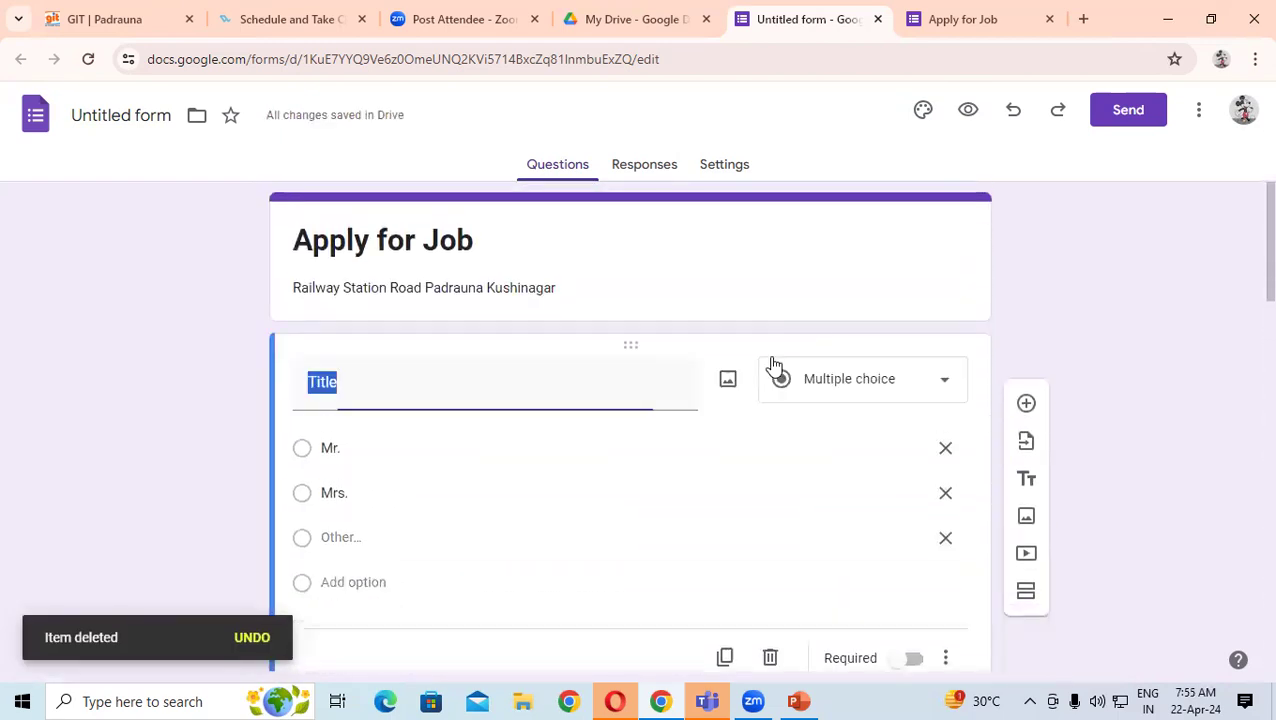
scroll(970, 405, "down", 2)
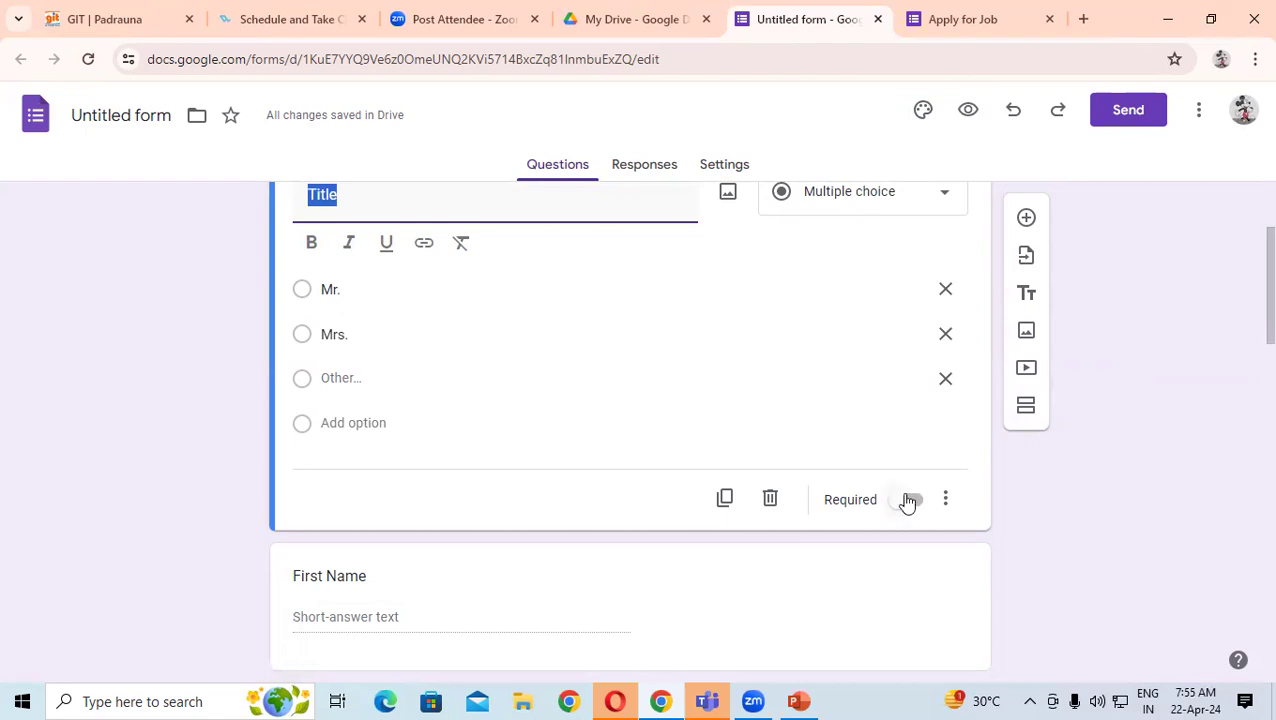
scroll(399, 356, "up", 1)
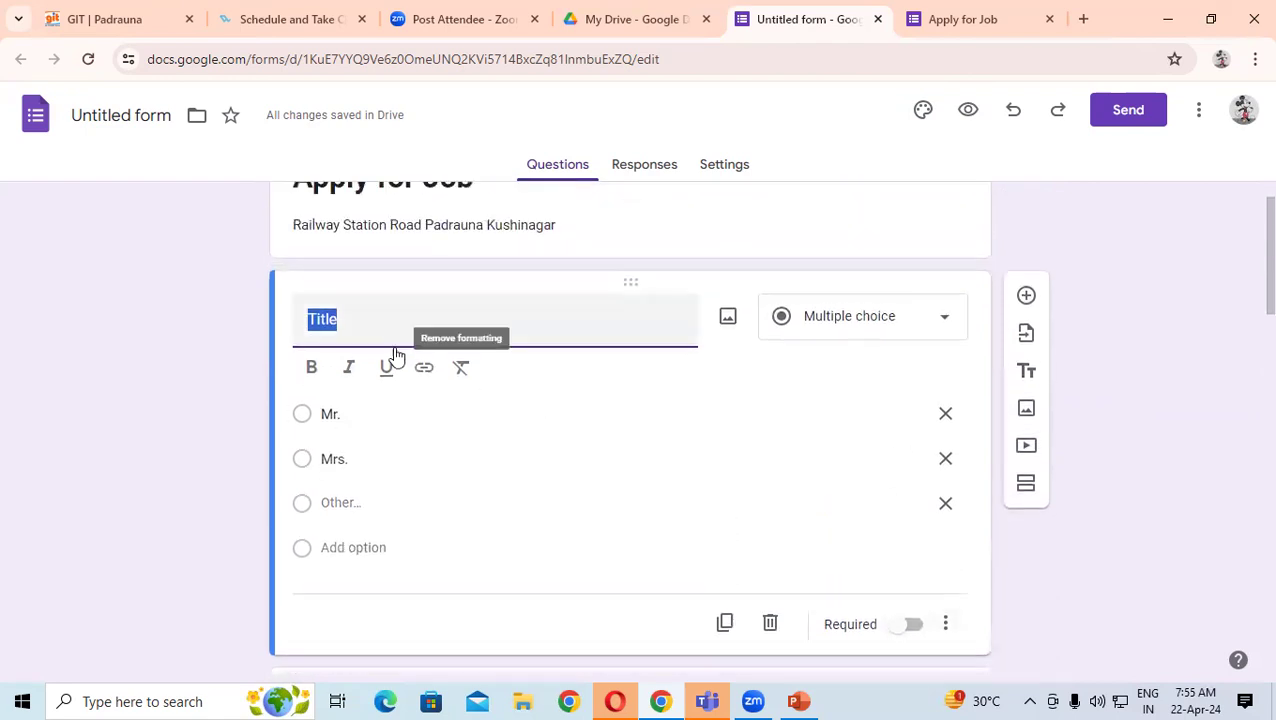
scroll(796, 497, "down", 1)
left_click(900, 468)
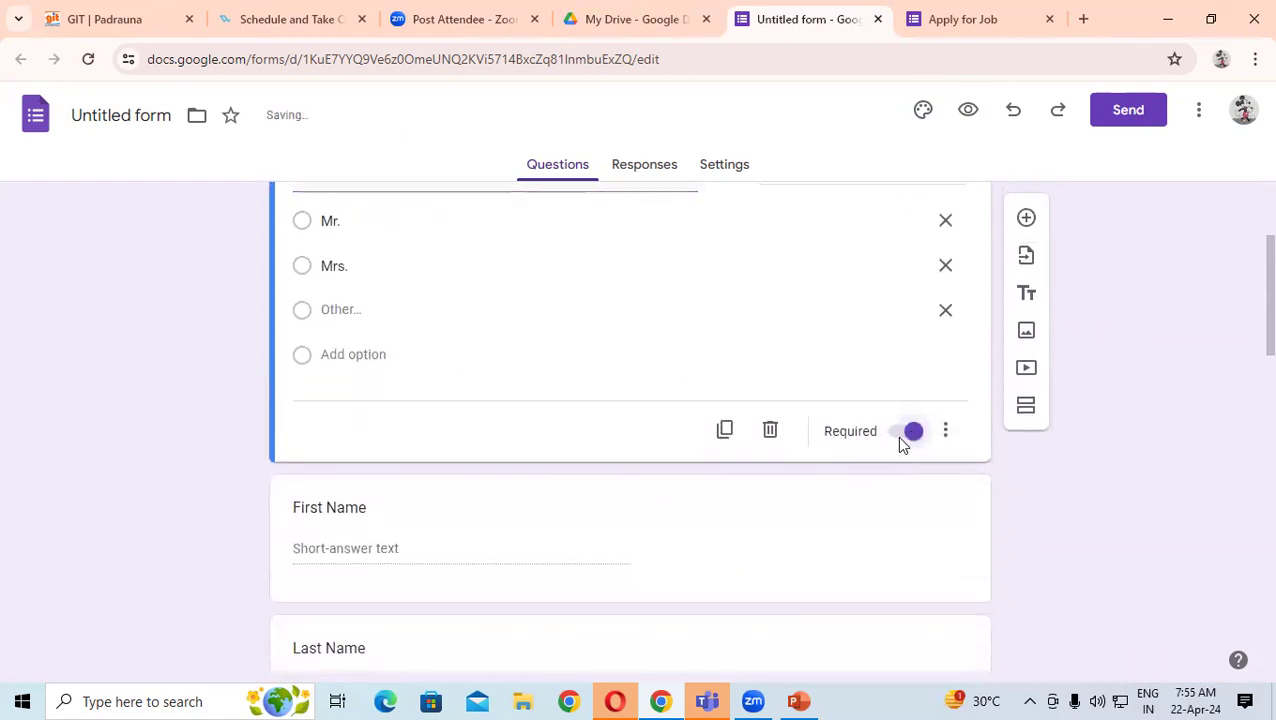
scroll(872, 440, "down", 4)
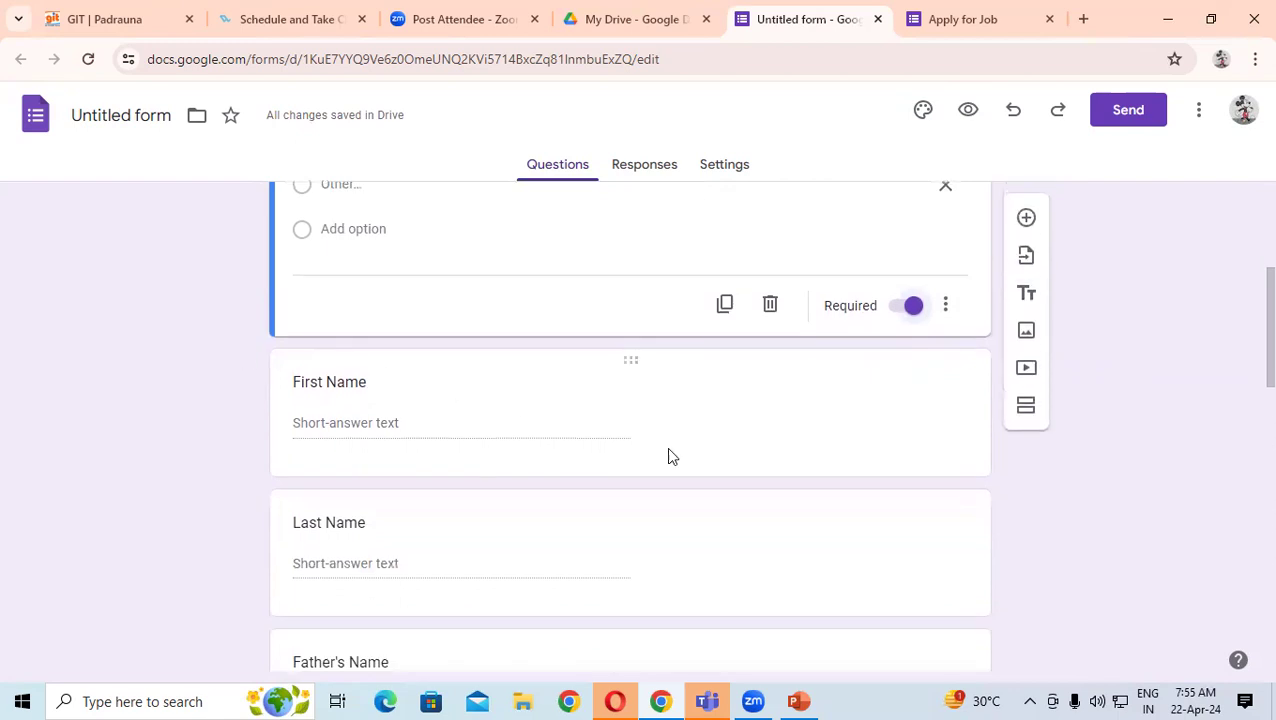
scroll(745, 277, "up", 3)
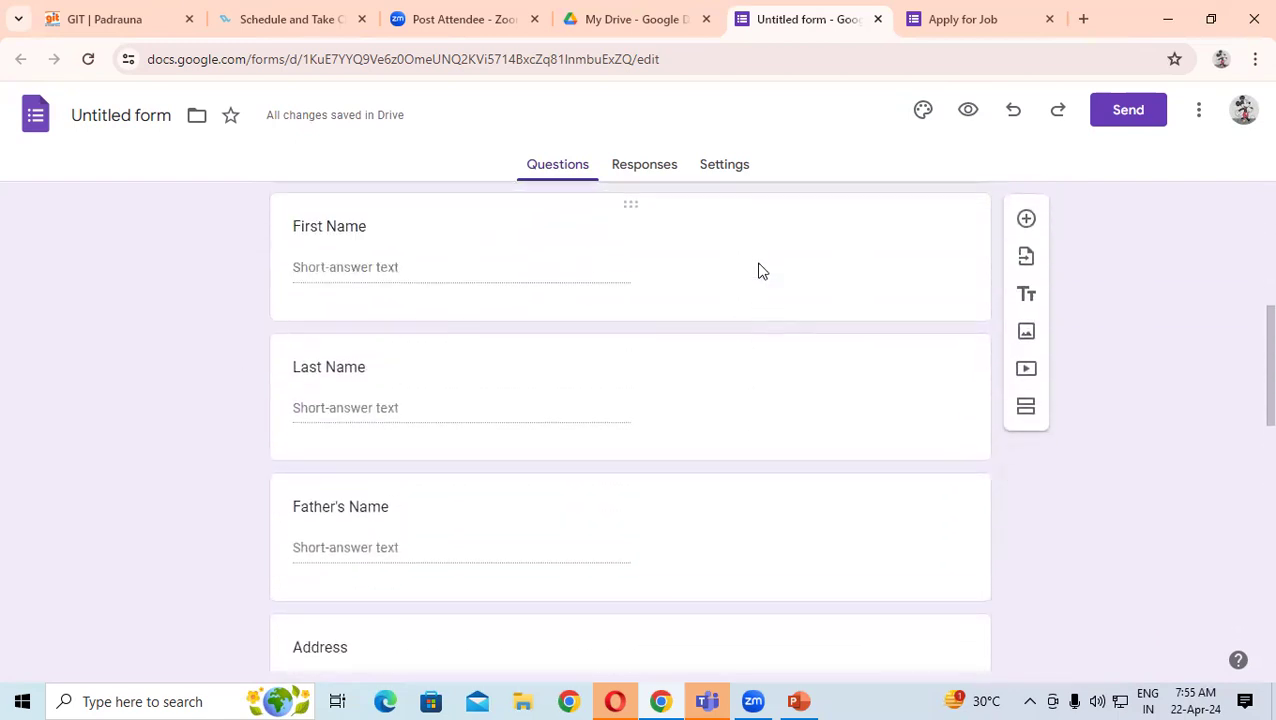
- Turn on Required for the First Name and Father's Name questions
left_click(758, 270)
scroll(700, 340, "up", 1)
left_click(638, 310)
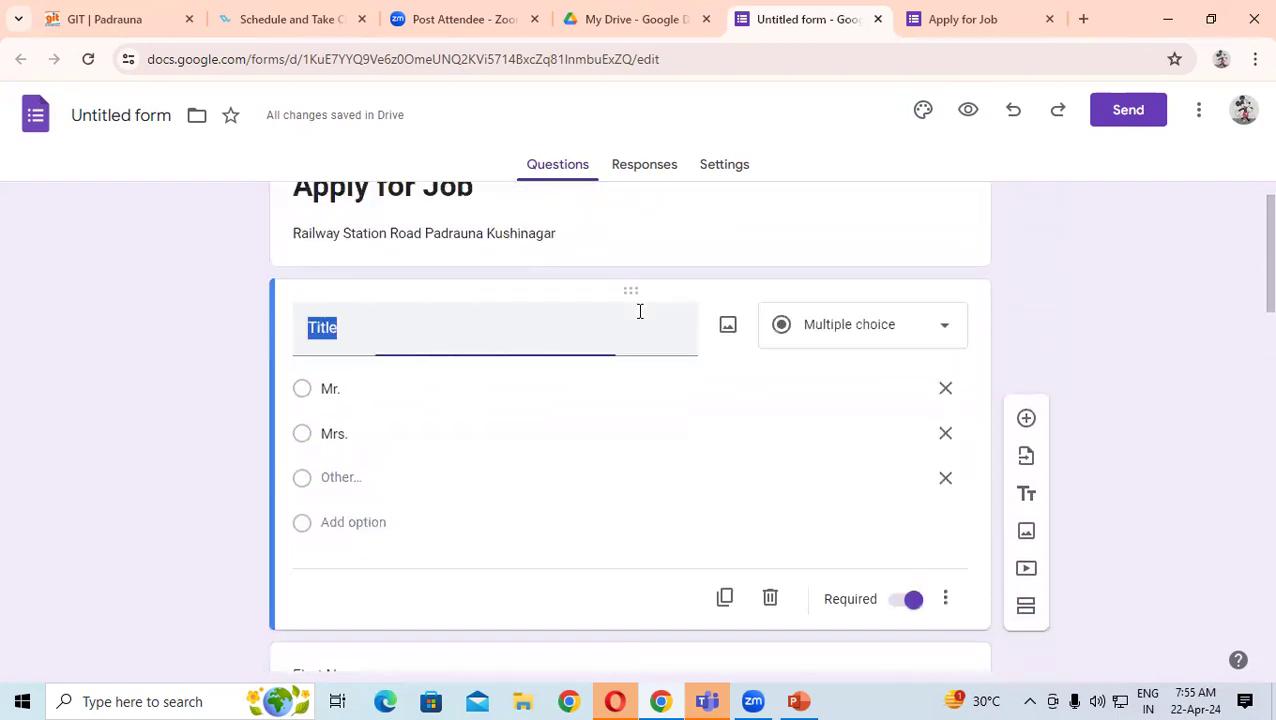
scroll(620, 355, "down", 2)
left_click(527, 387)
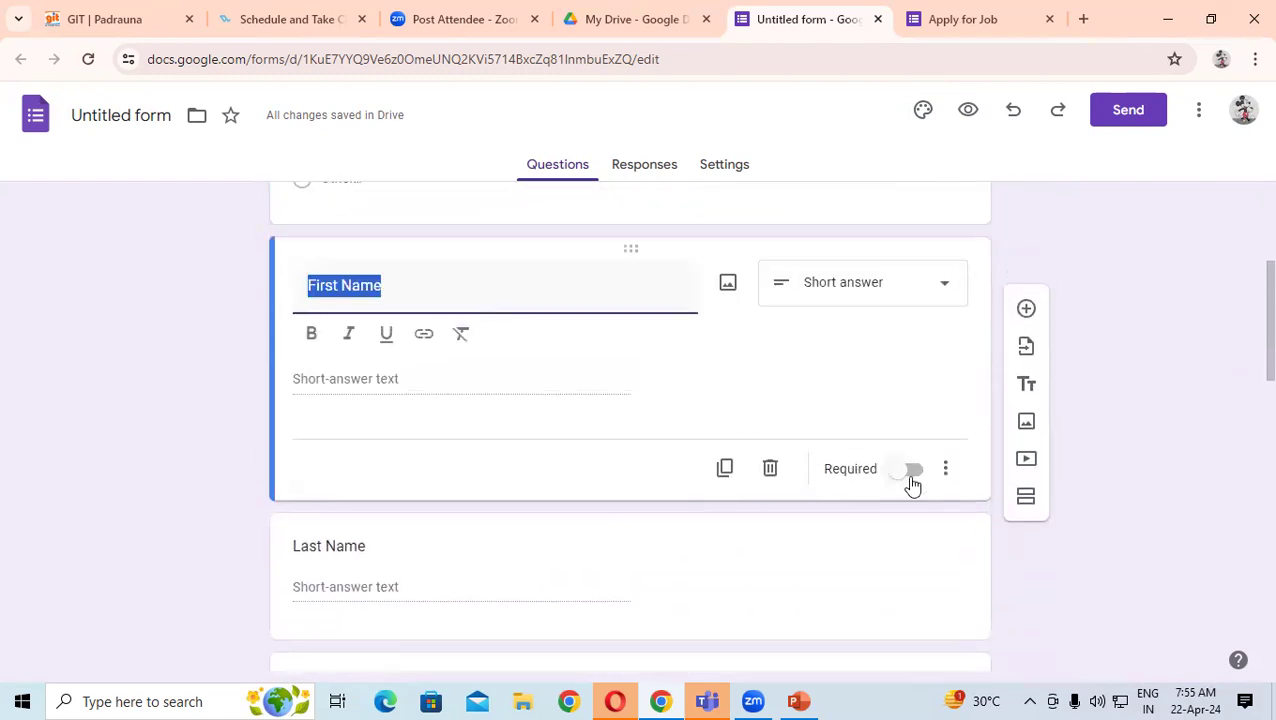
left_click(910, 478)
scroll(464, 493, "down", 3)
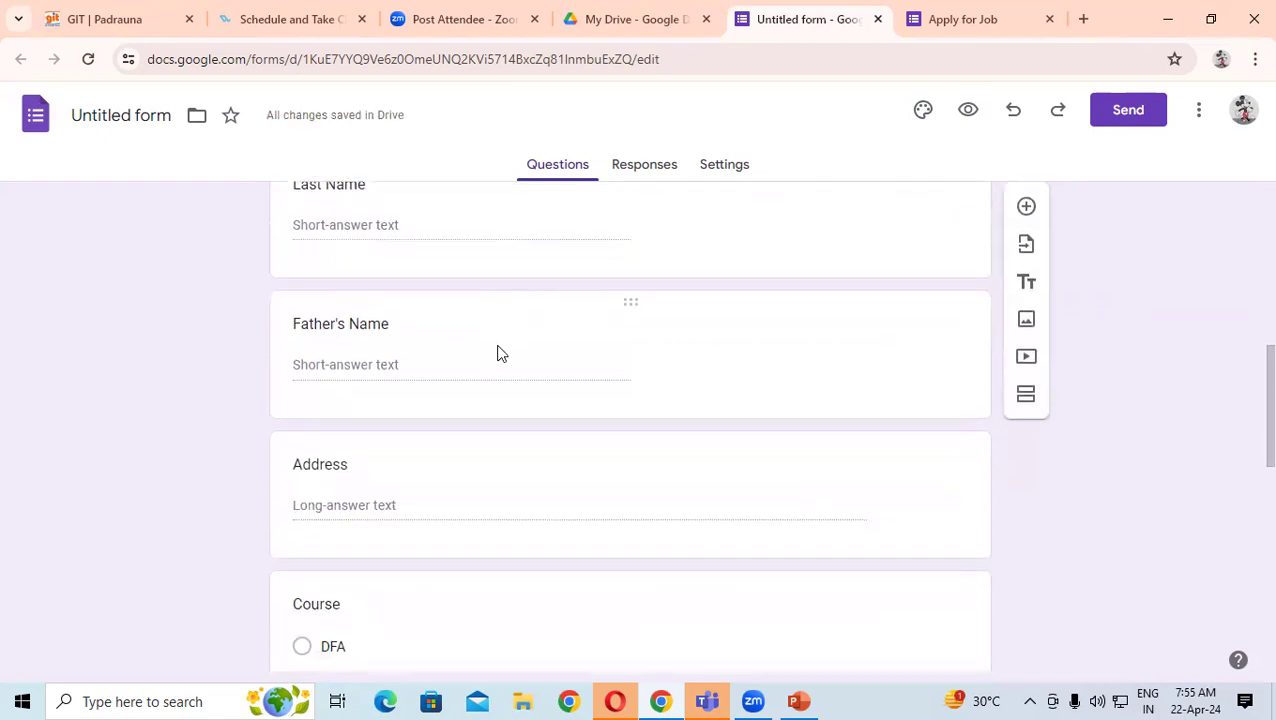
left_click(790, 284)
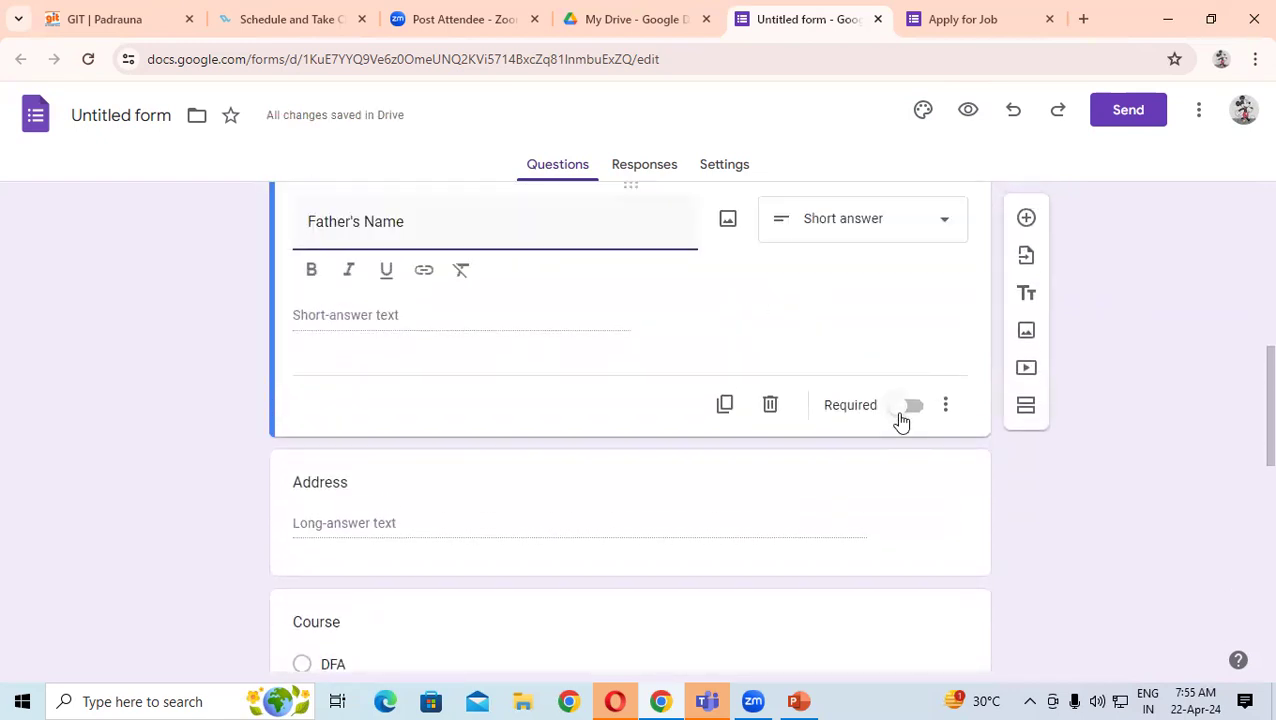
left_click(901, 420)
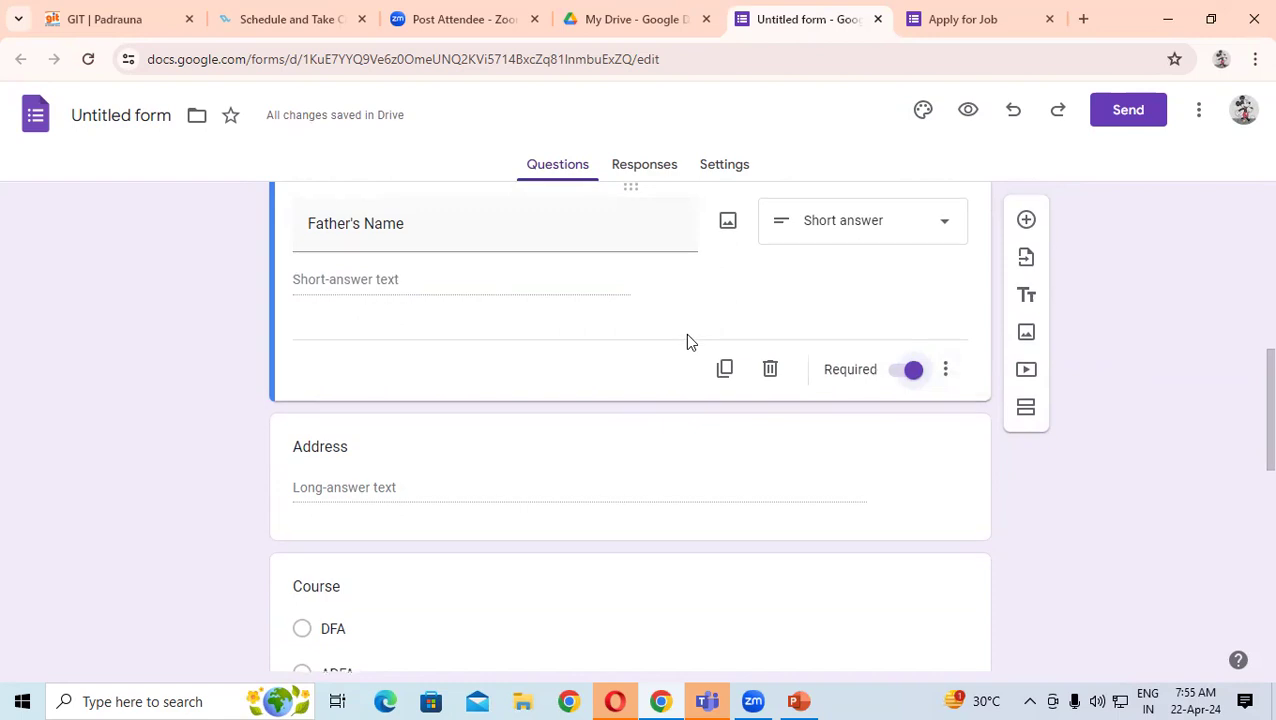
scroll(689, 339, "up", 2)
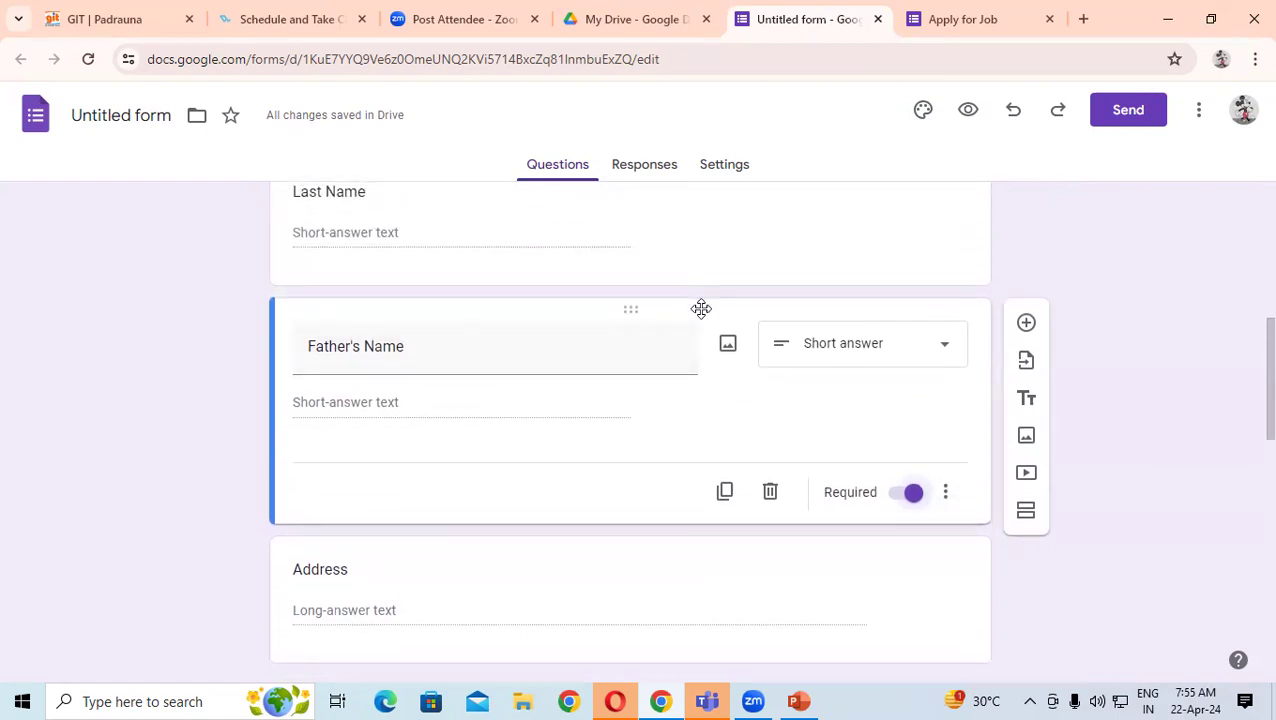
scroll(683, 345, "down", 5)
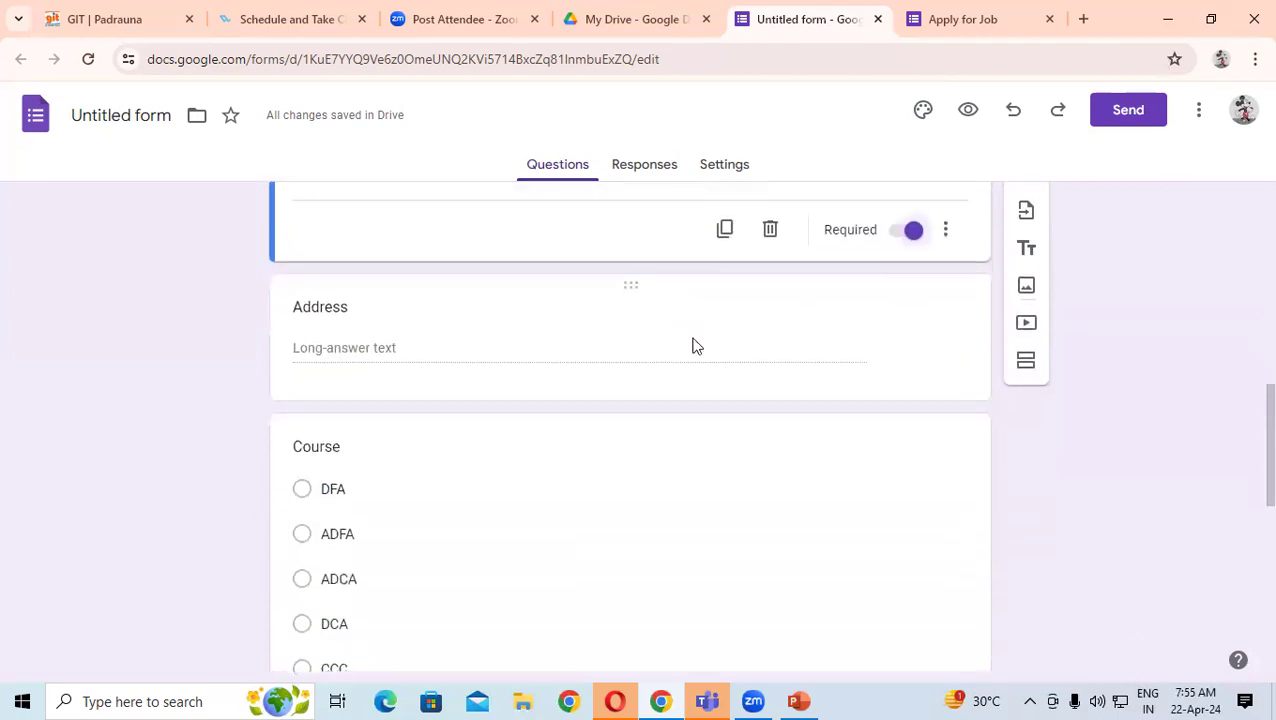
scroll(723, 332, "down", 1)
scroll(786, 267, "up", 2)
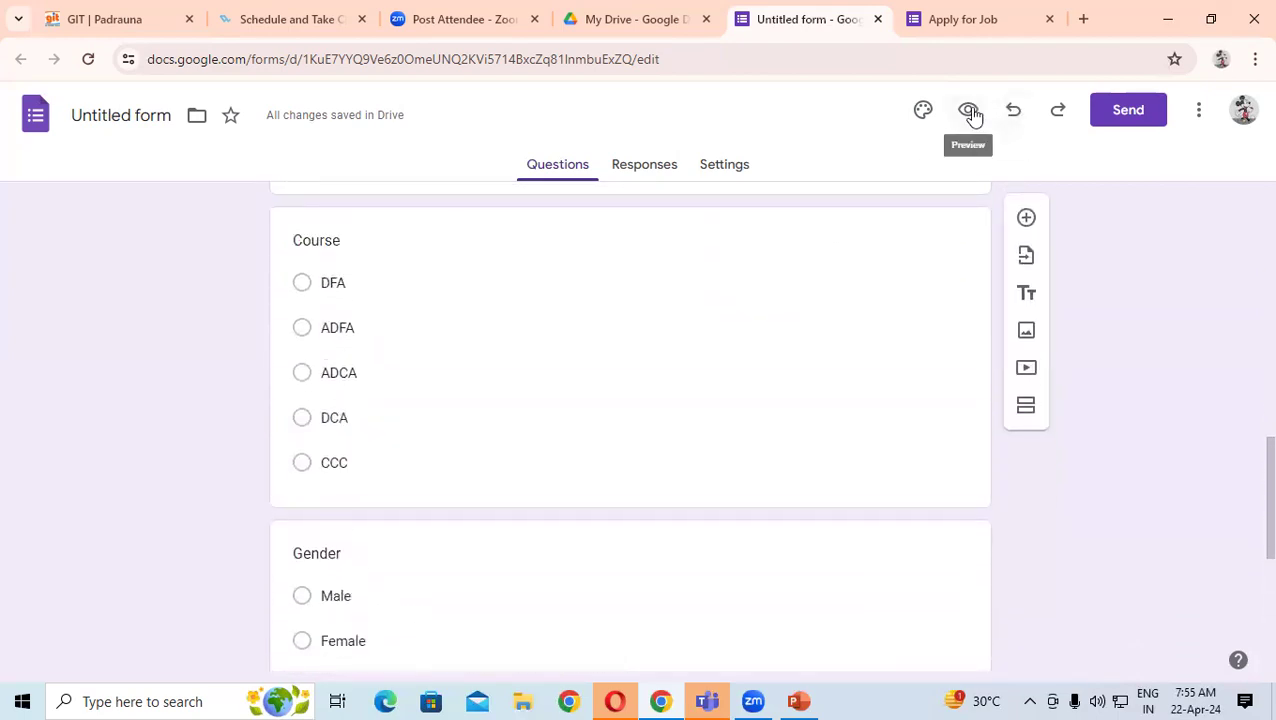
- Preview the Apply for Job form and check the required-question note and Title's asterisk
left_click(969, 111)
scroll(584, 378, "down", 2)
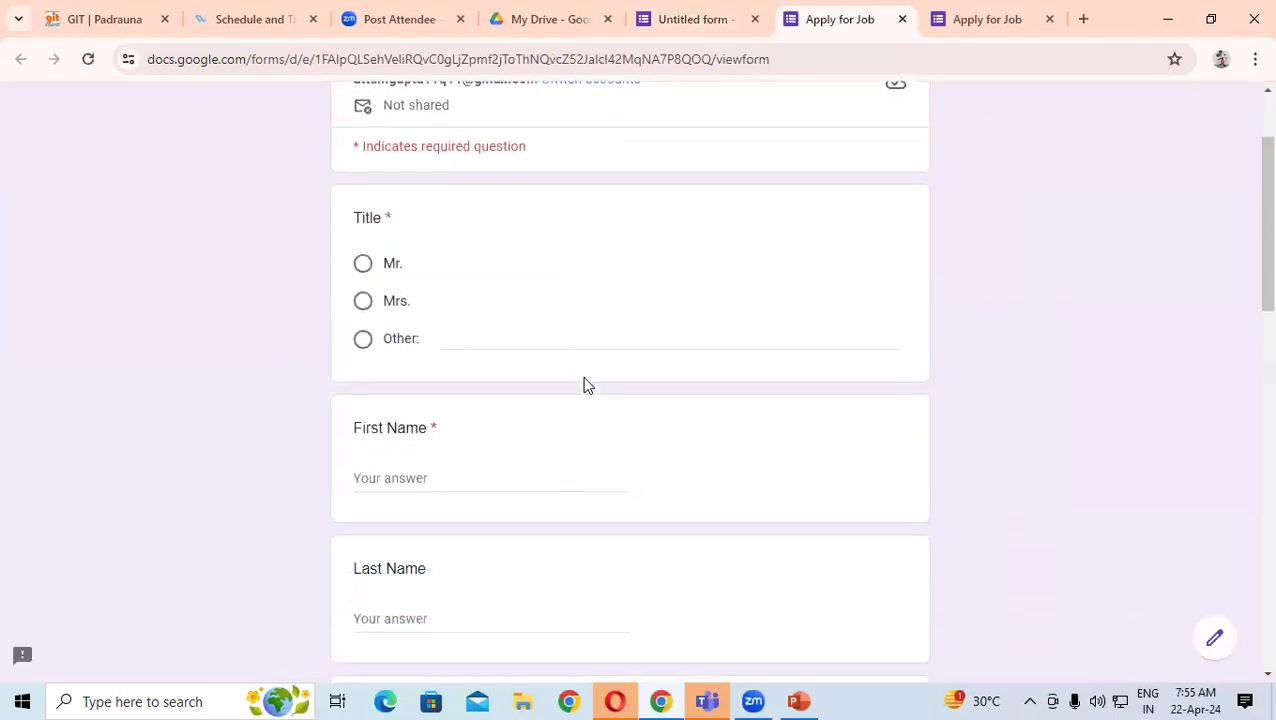
scroll(586, 369, "up", 2)
left_click_drag(364, 287, 527, 285)
double_click(399, 357)
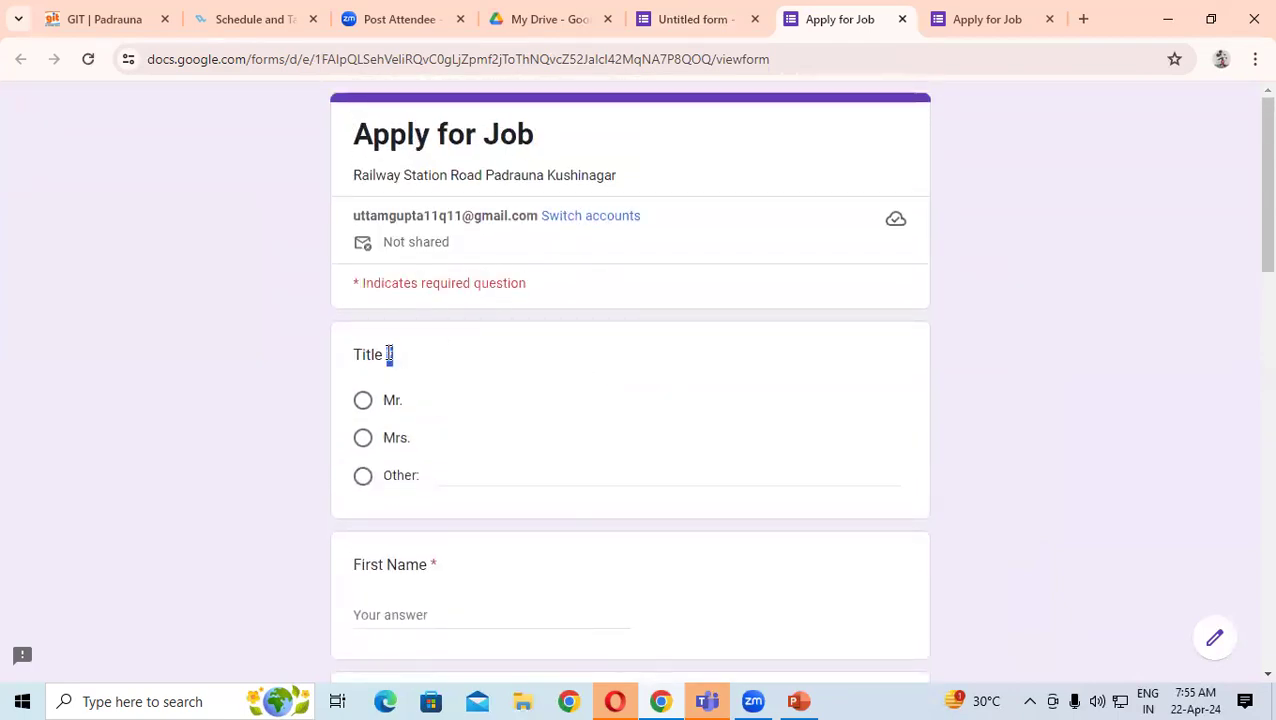
left_click(413, 353)
- Confirm First Name is marked required, then go back to the editor's Send form dialog
scroll(424, 350, "down", 2)
scroll(424, 350, "down", 1)
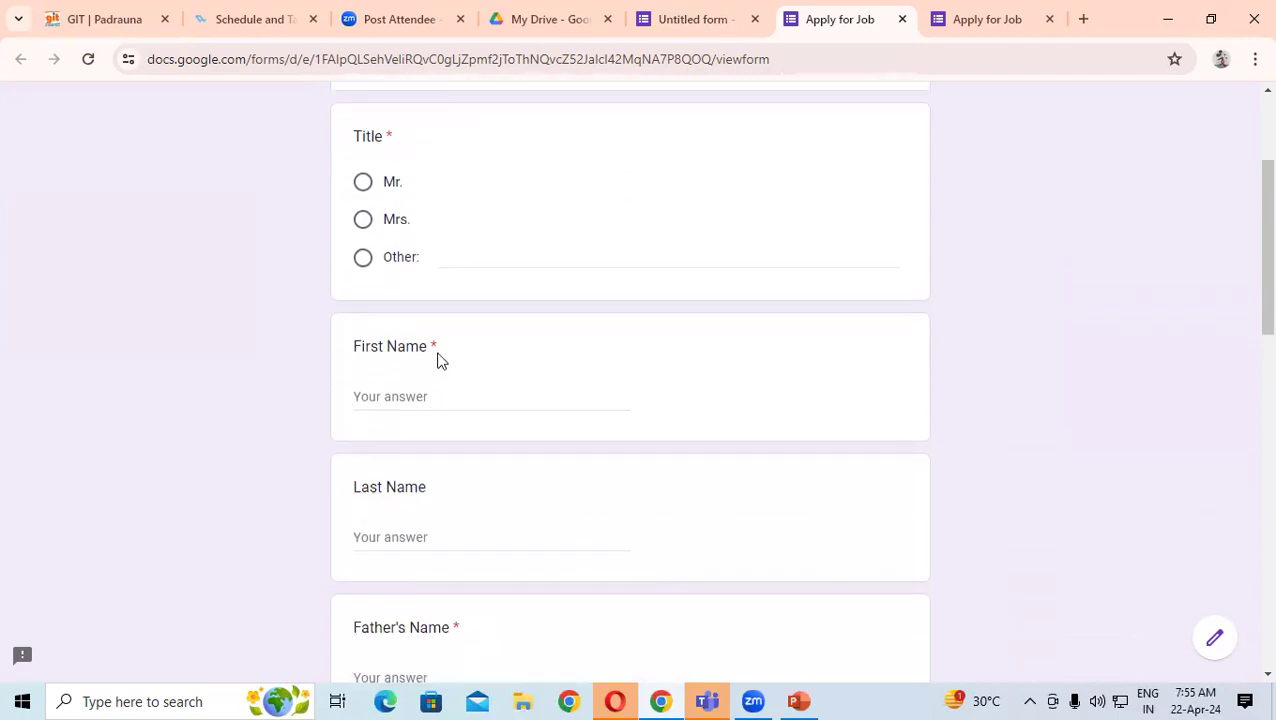
double_click(433, 346)
left_click(697, 15)
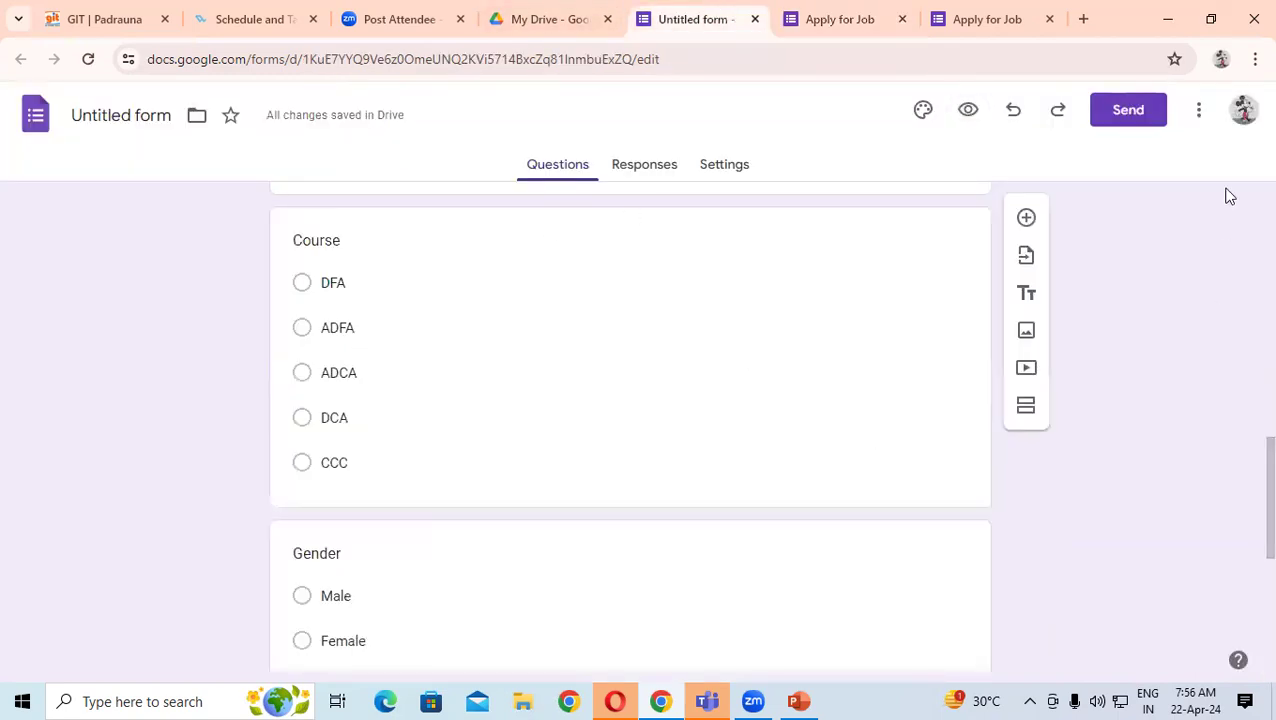
left_click(1137, 110)
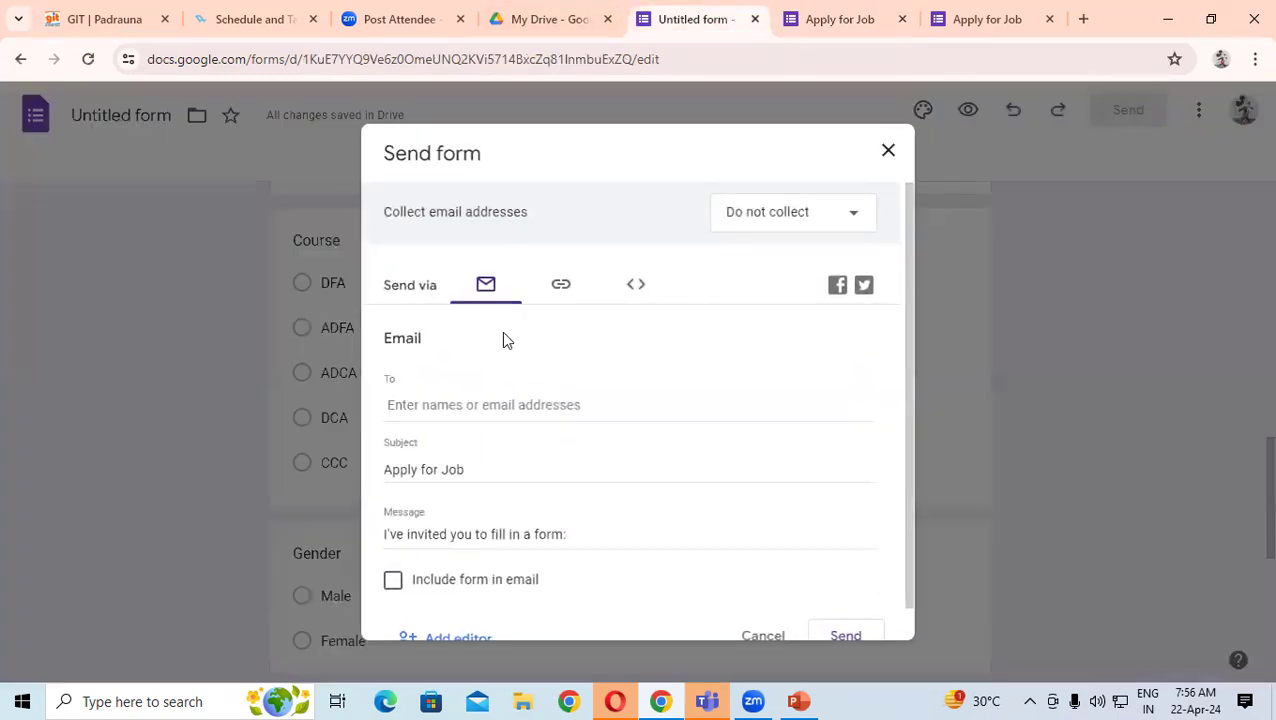
- Add two recipients' e-mail addresses in the To field and begin typing a third address
left_click(437, 403)
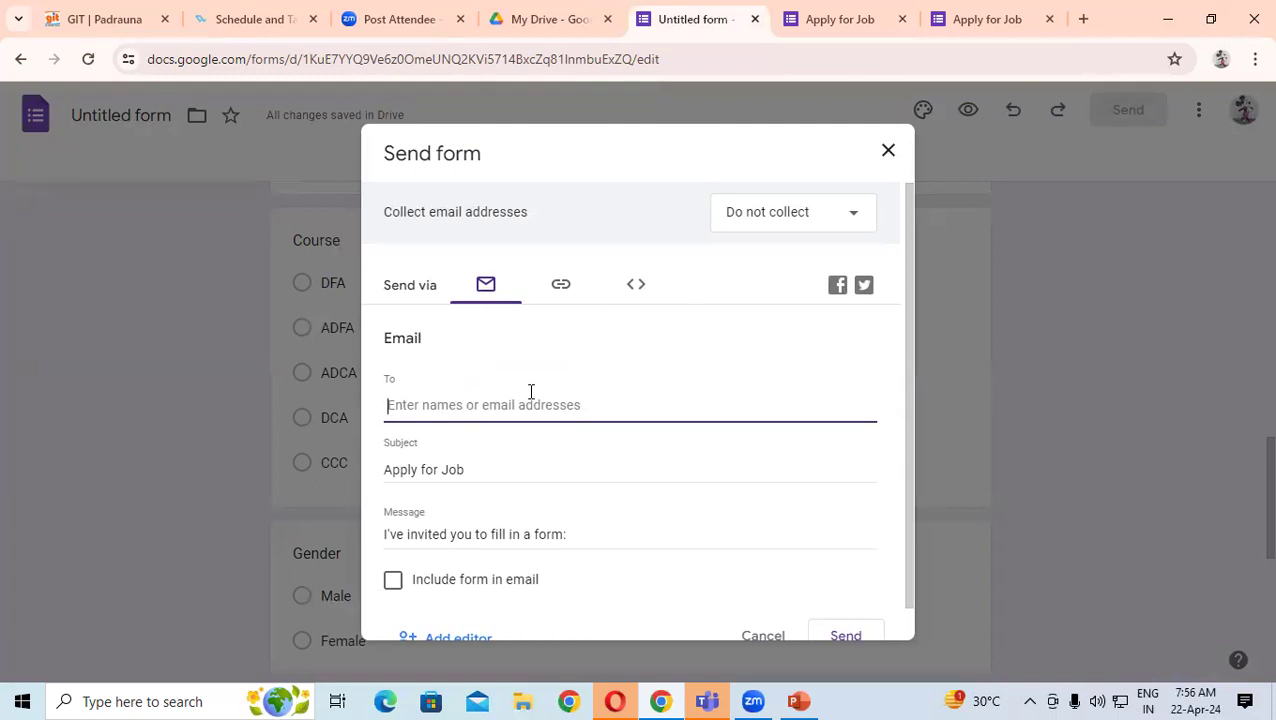
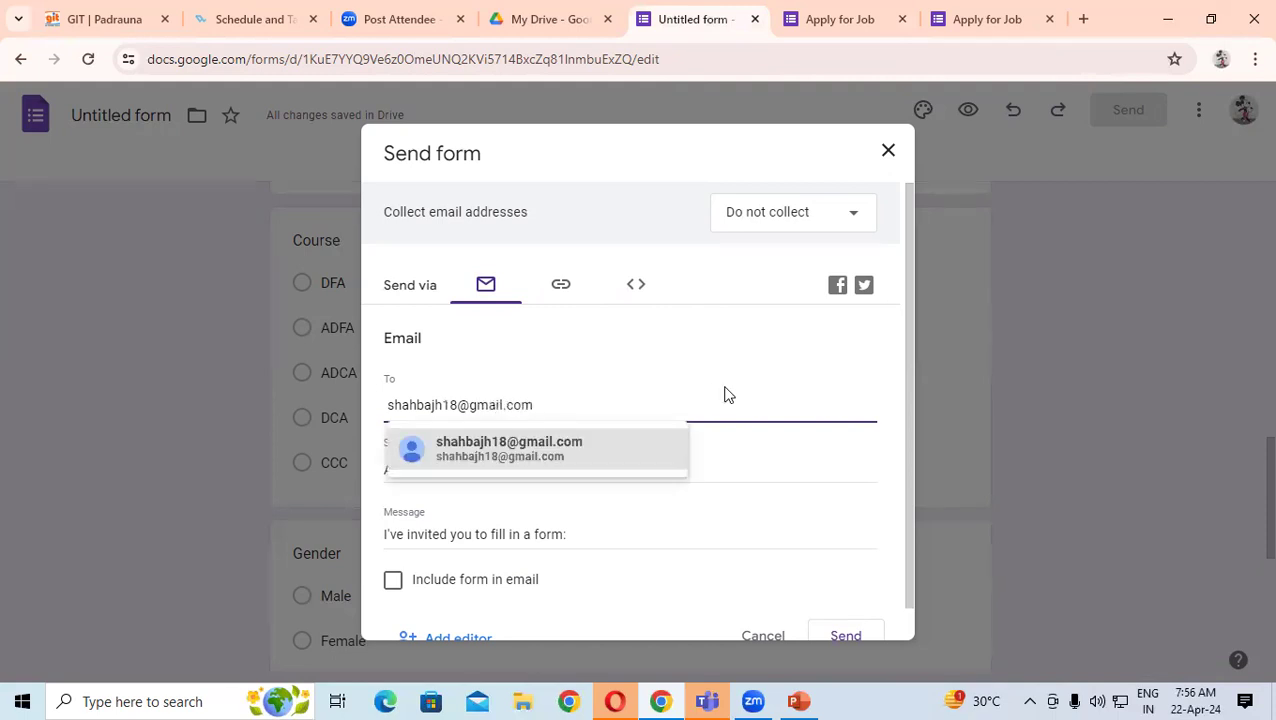
left_click(533, 465)
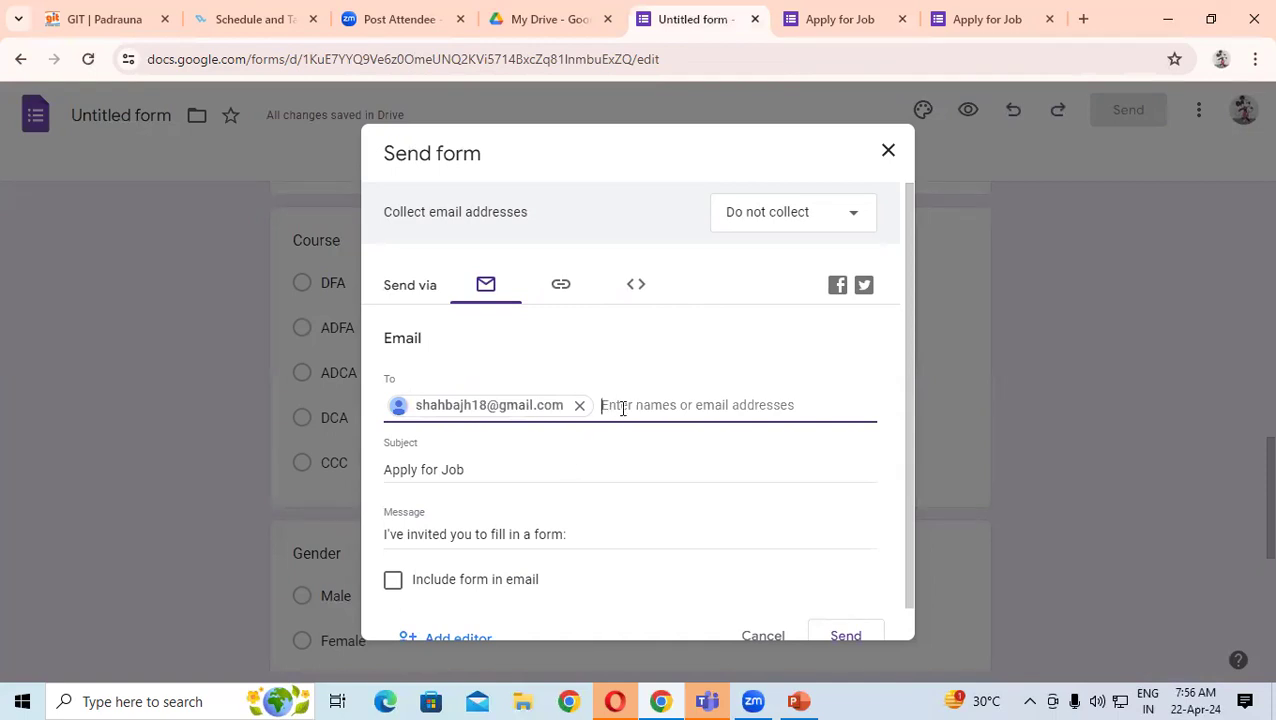
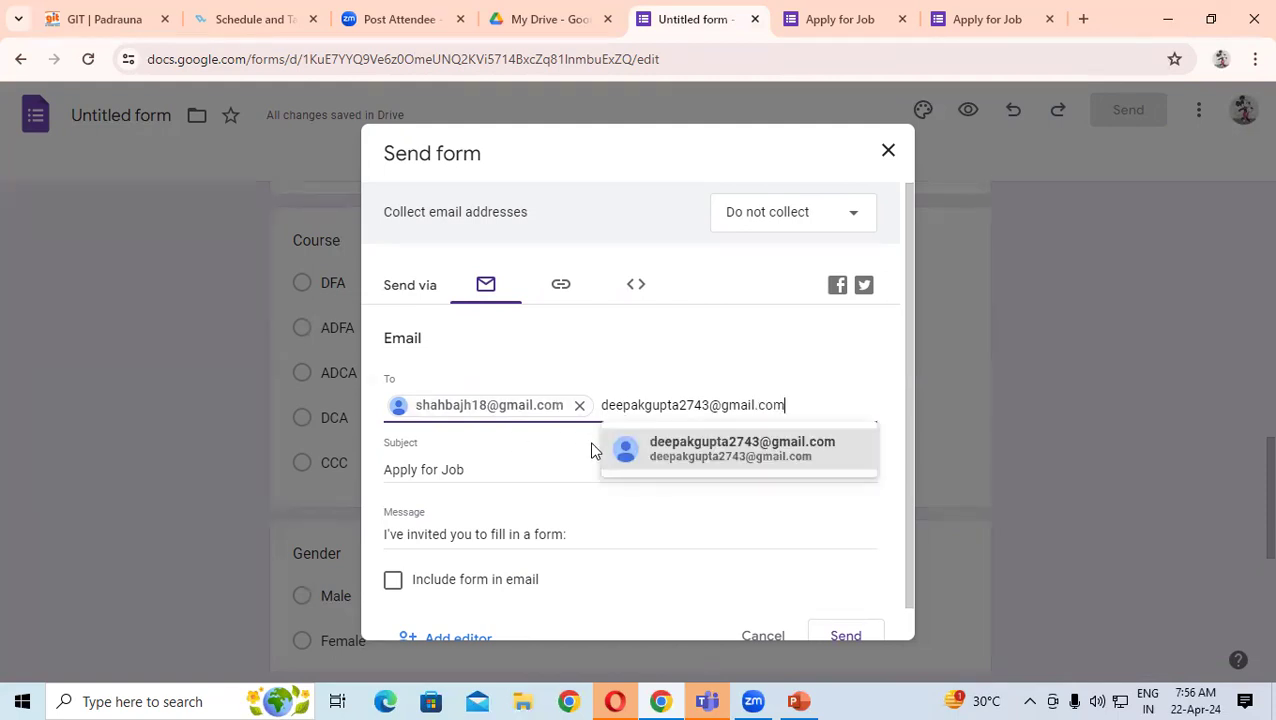
left_click(648, 443)
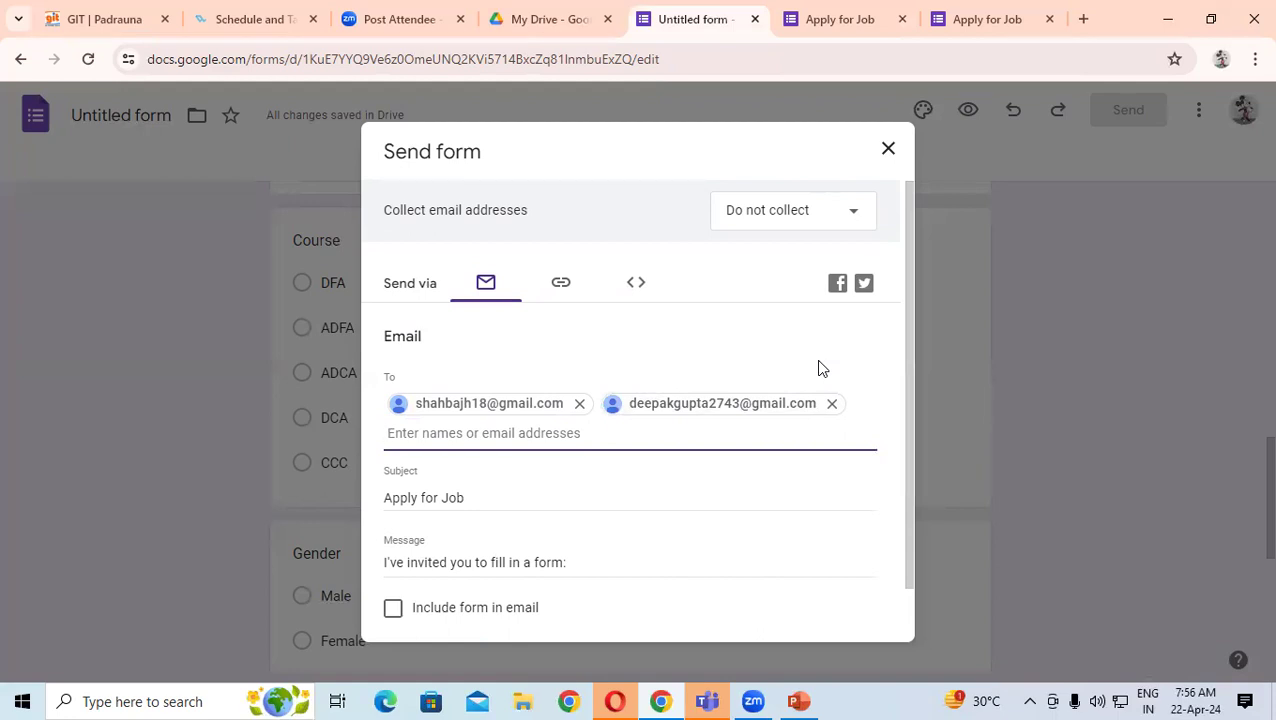
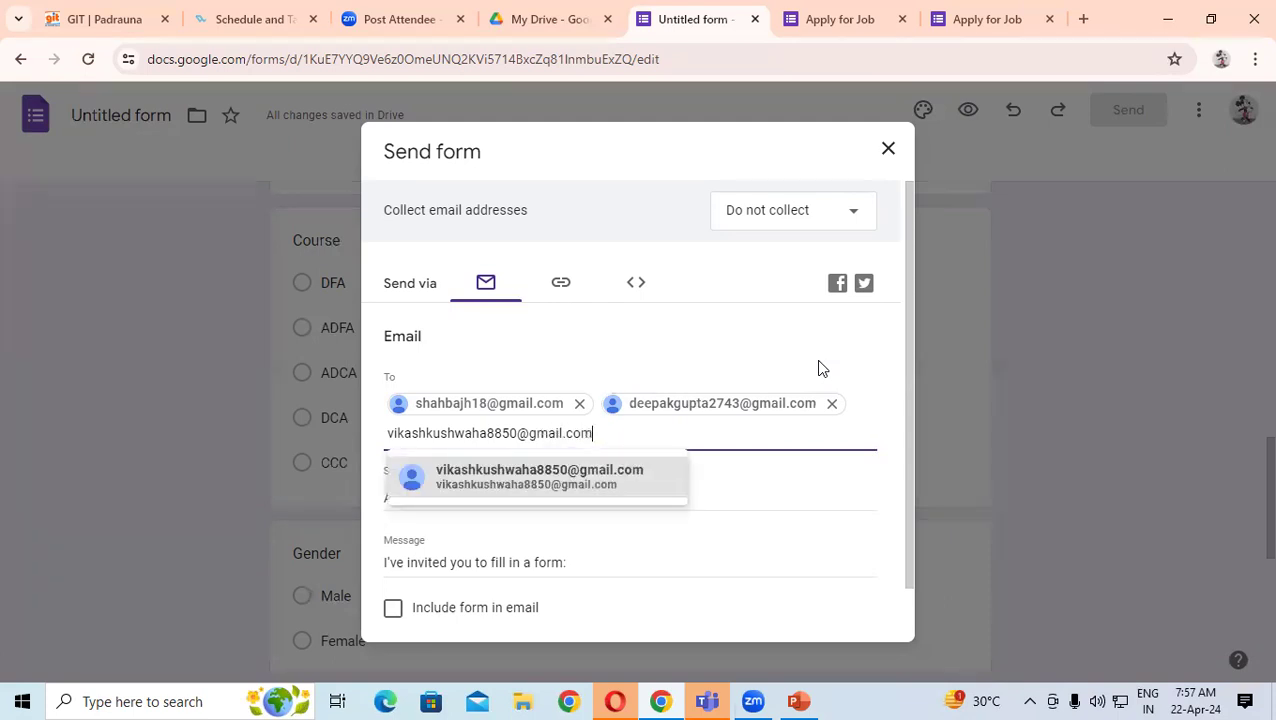
- Add the third and fourth recipients' addresses, fixing a mistyped digit, then scroll down to Send
left_click(648, 481)
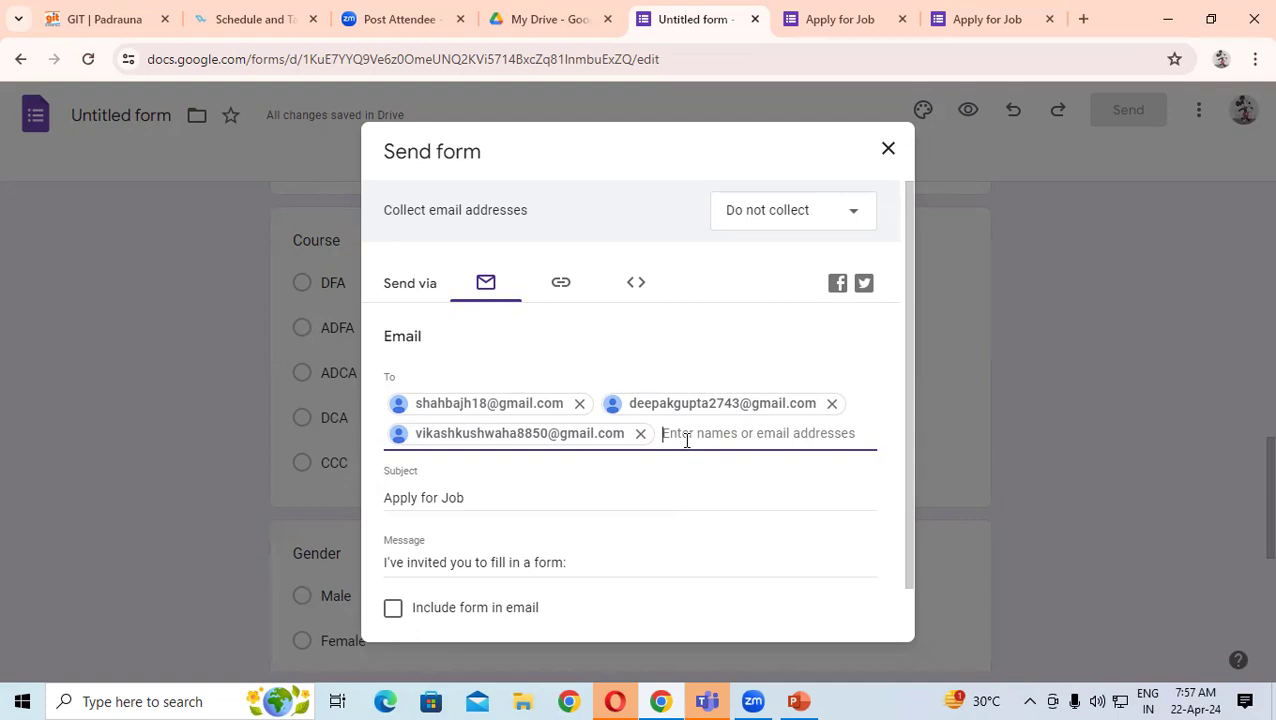
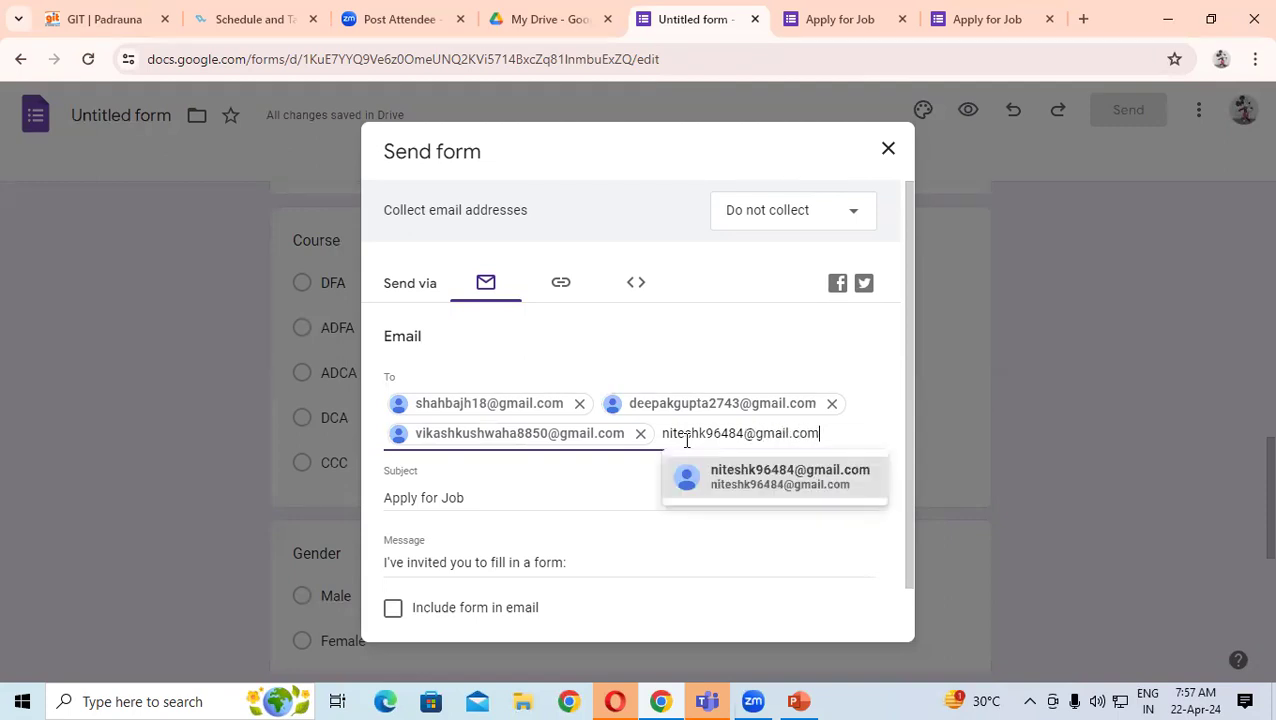
left_click(752, 474)
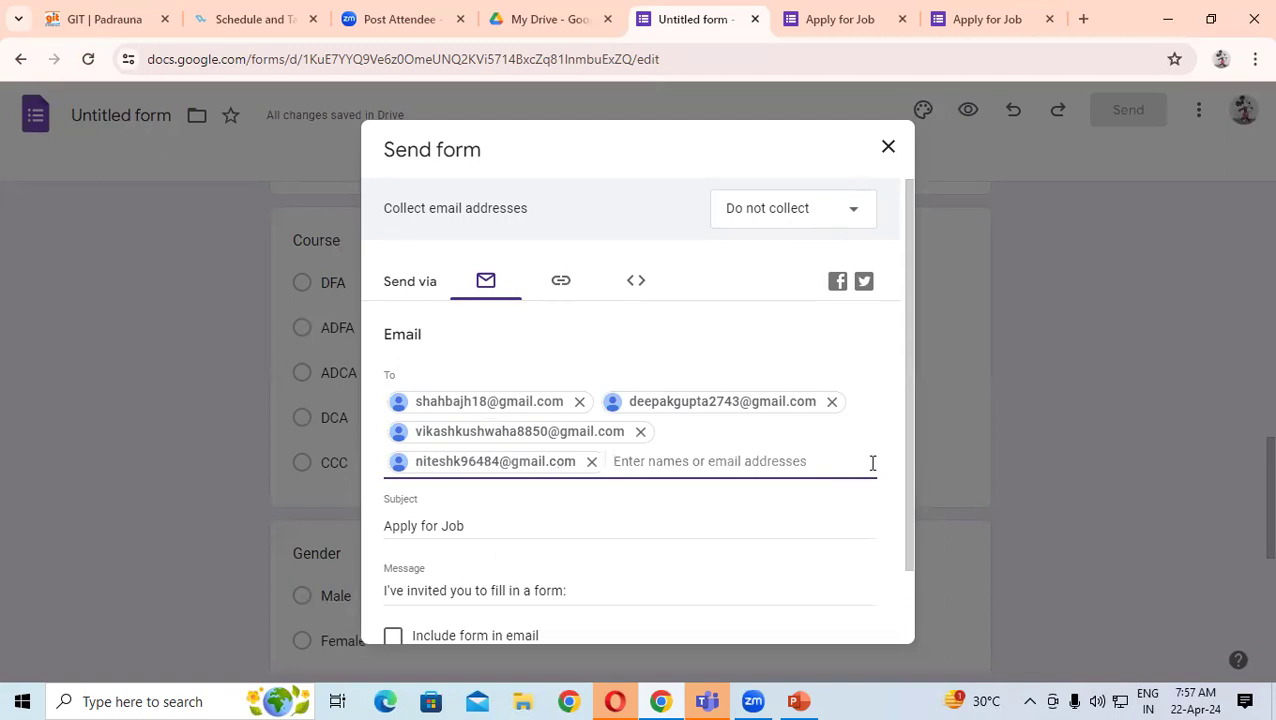
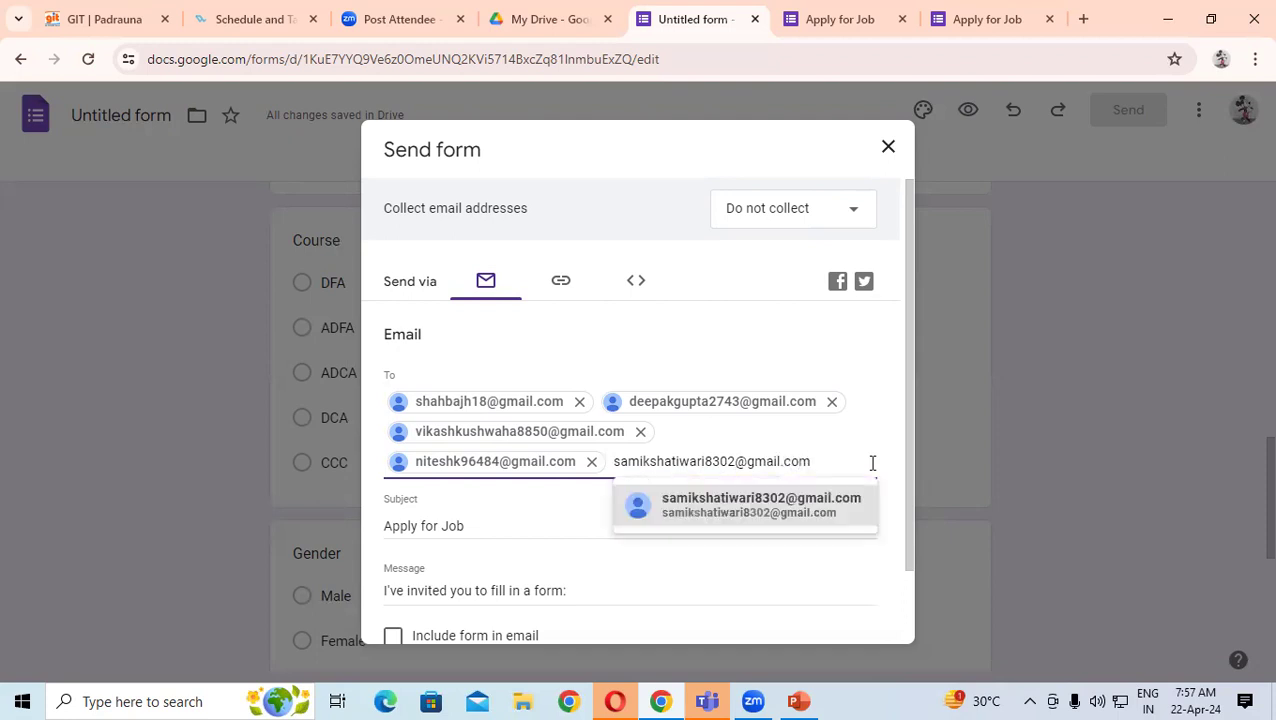
left_click(719, 502)
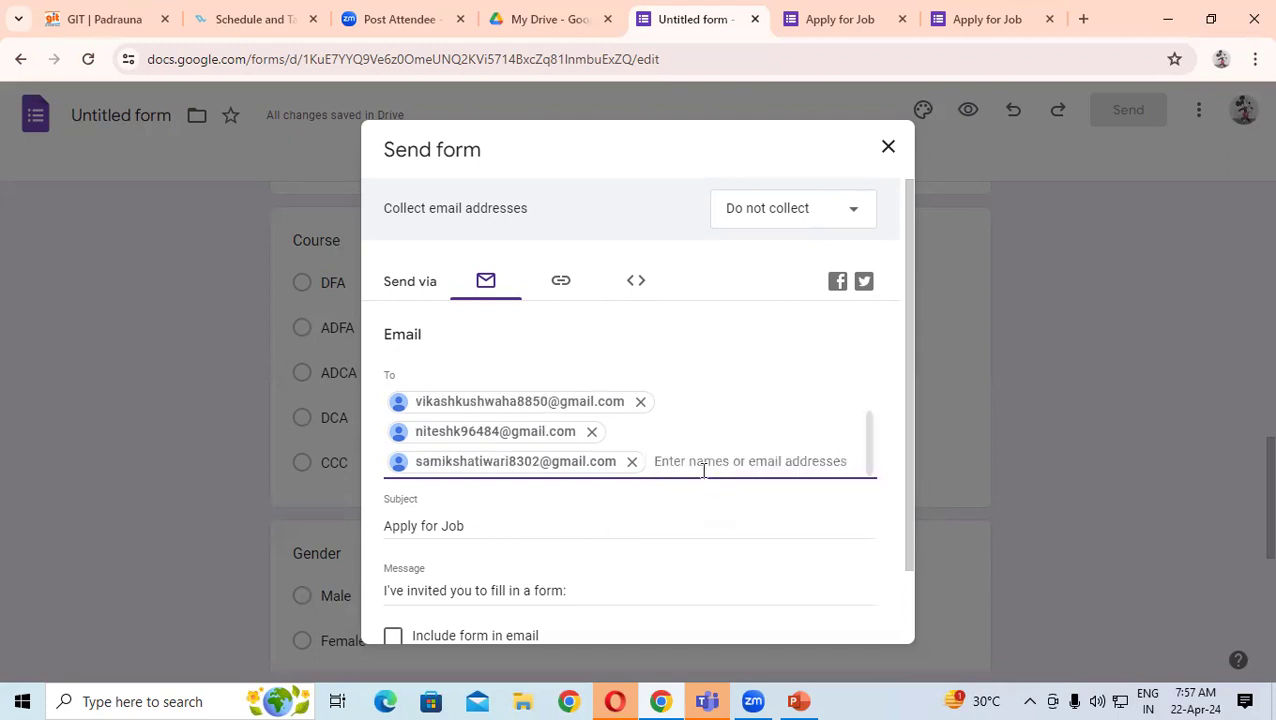
scroll(718, 450, "down", 2)
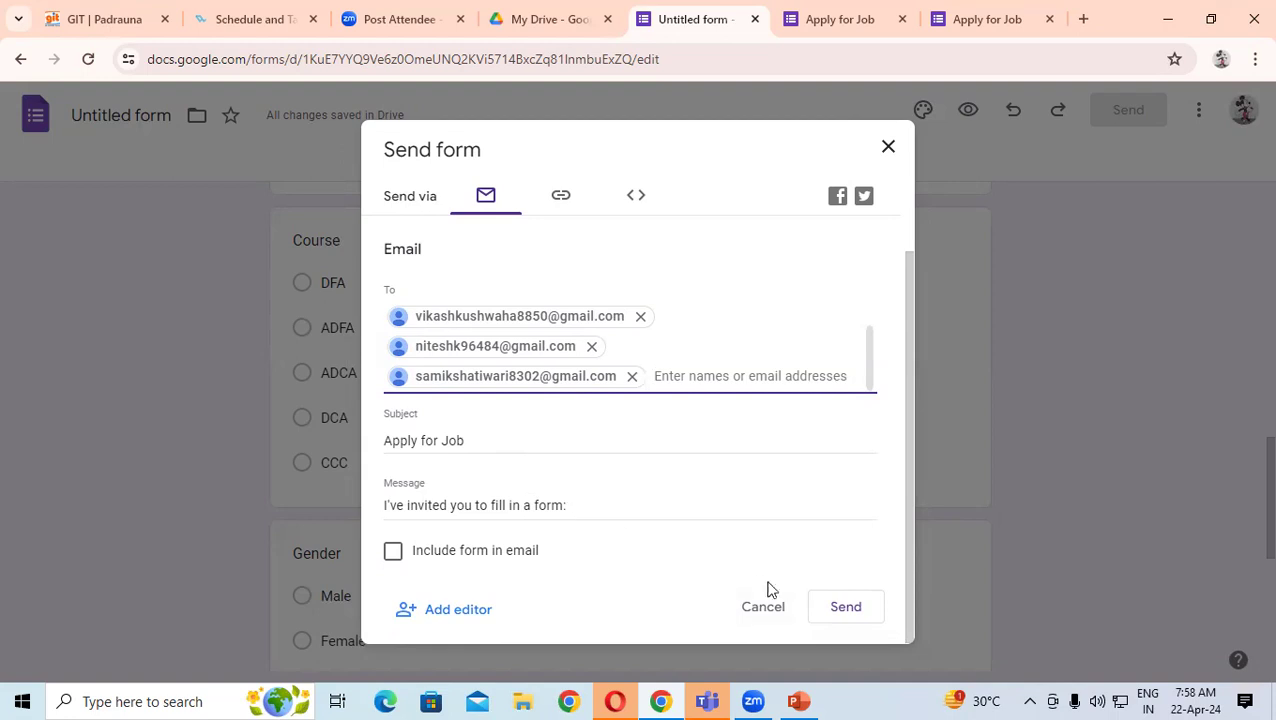
- Send the Apply for Job invitation e-mail and scroll back up to the form header
left_click(846, 607)
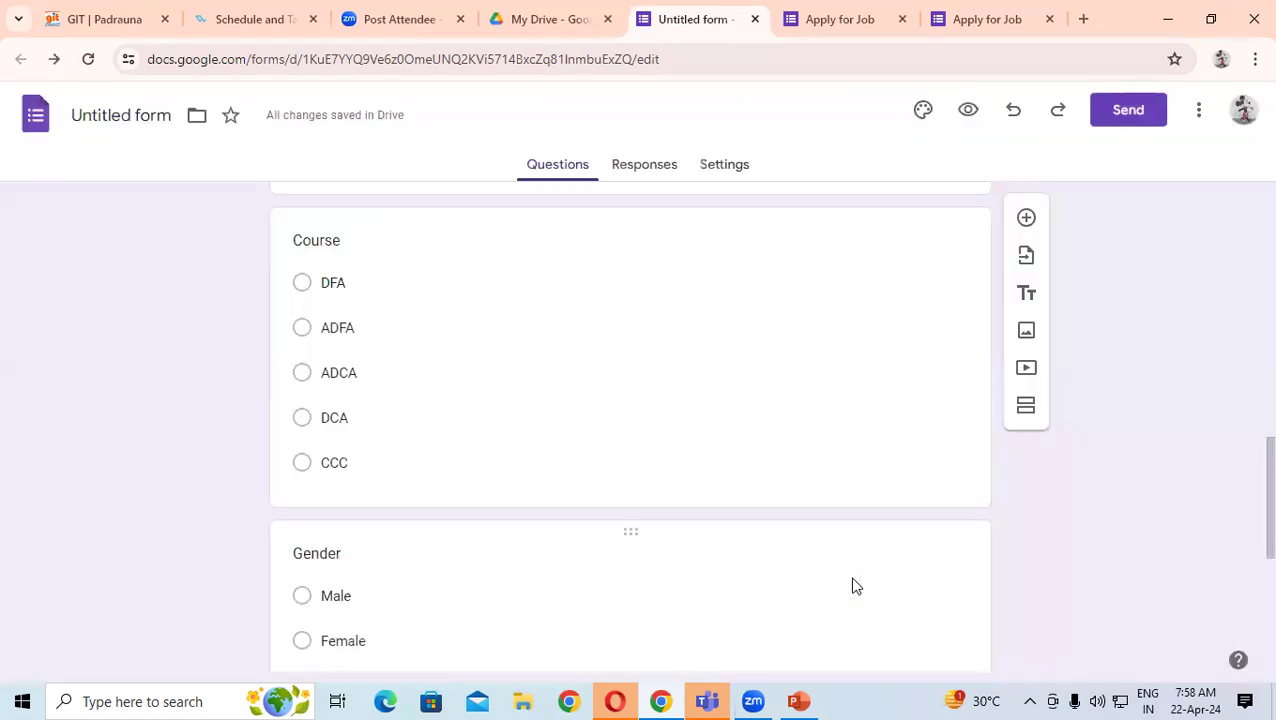
scroll(775, 541, "up", 8)
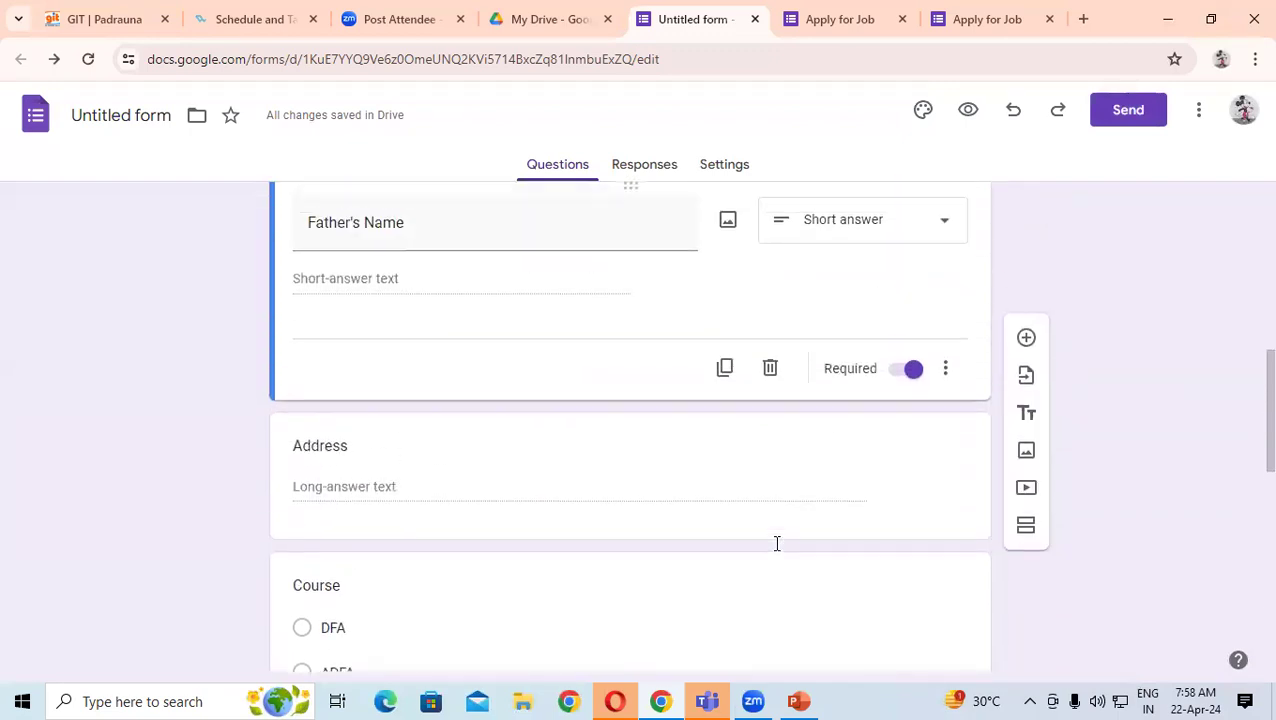
scroll(778, 545, "up", 3)
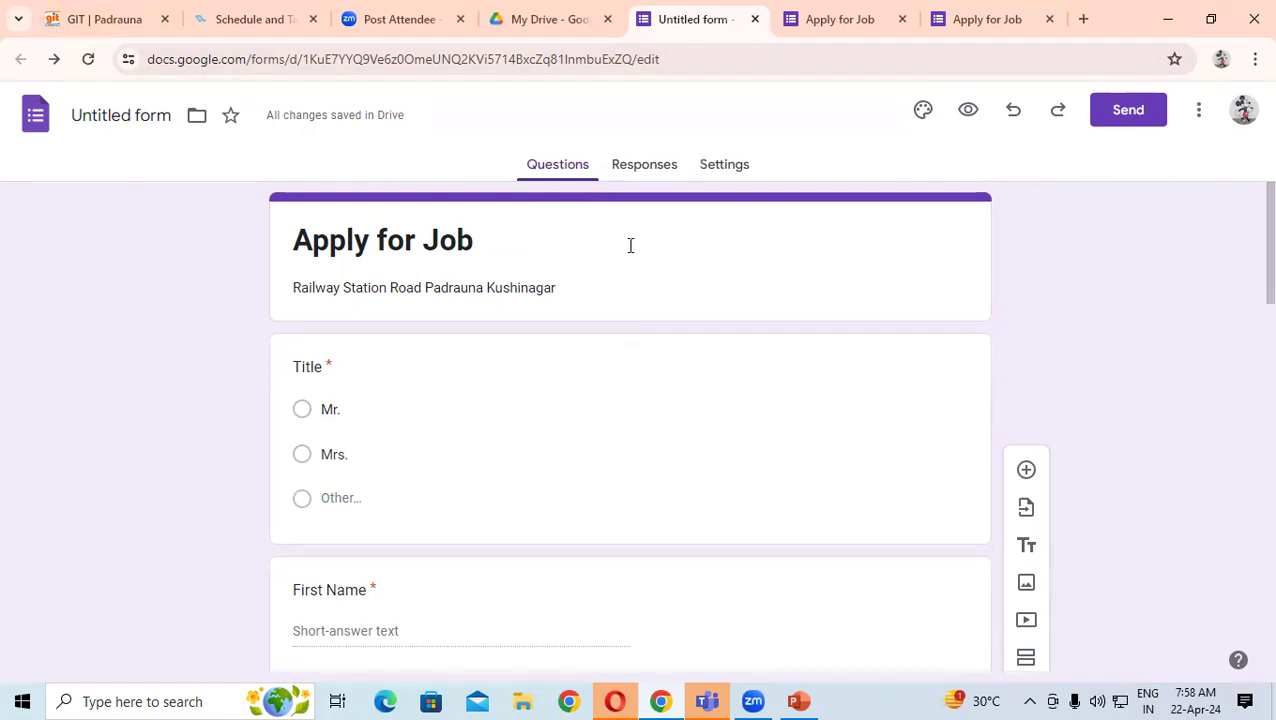
- Open the Responses page and check the response count, which reaches 2 responses
left_click(644, 168)
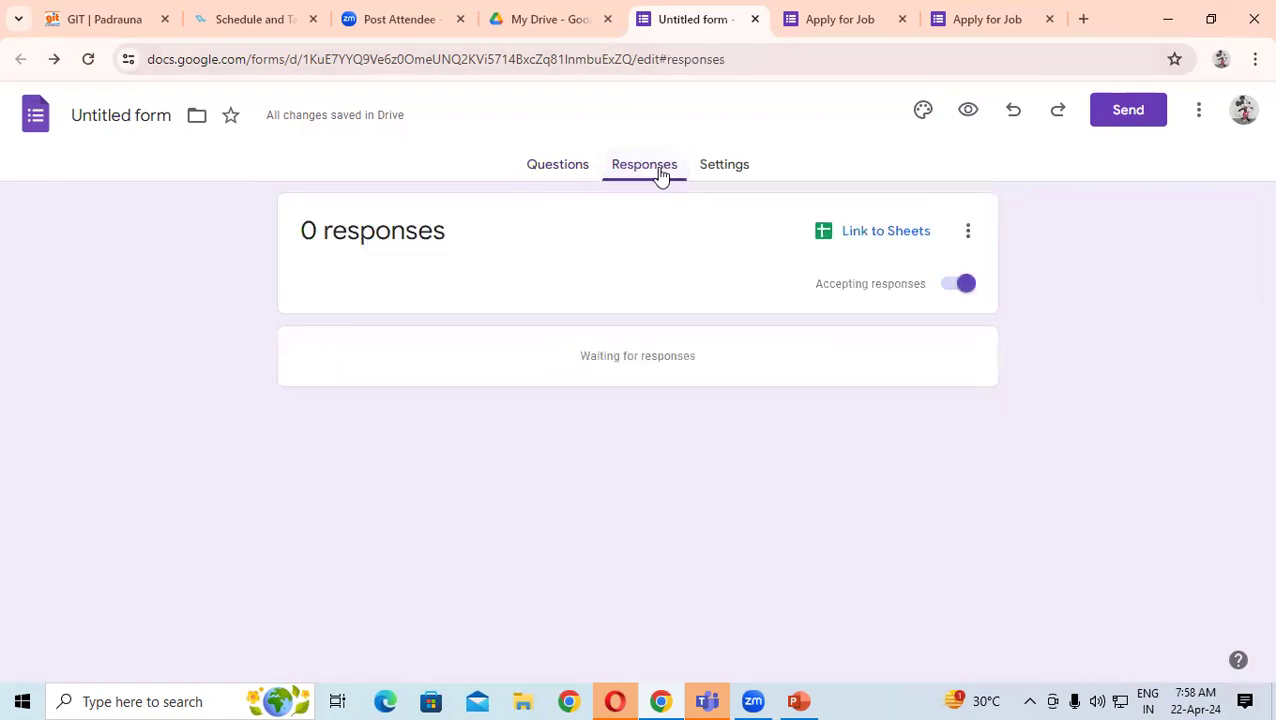
left_click_drag(450, 231, 320, 237)
left_click(546, 199)
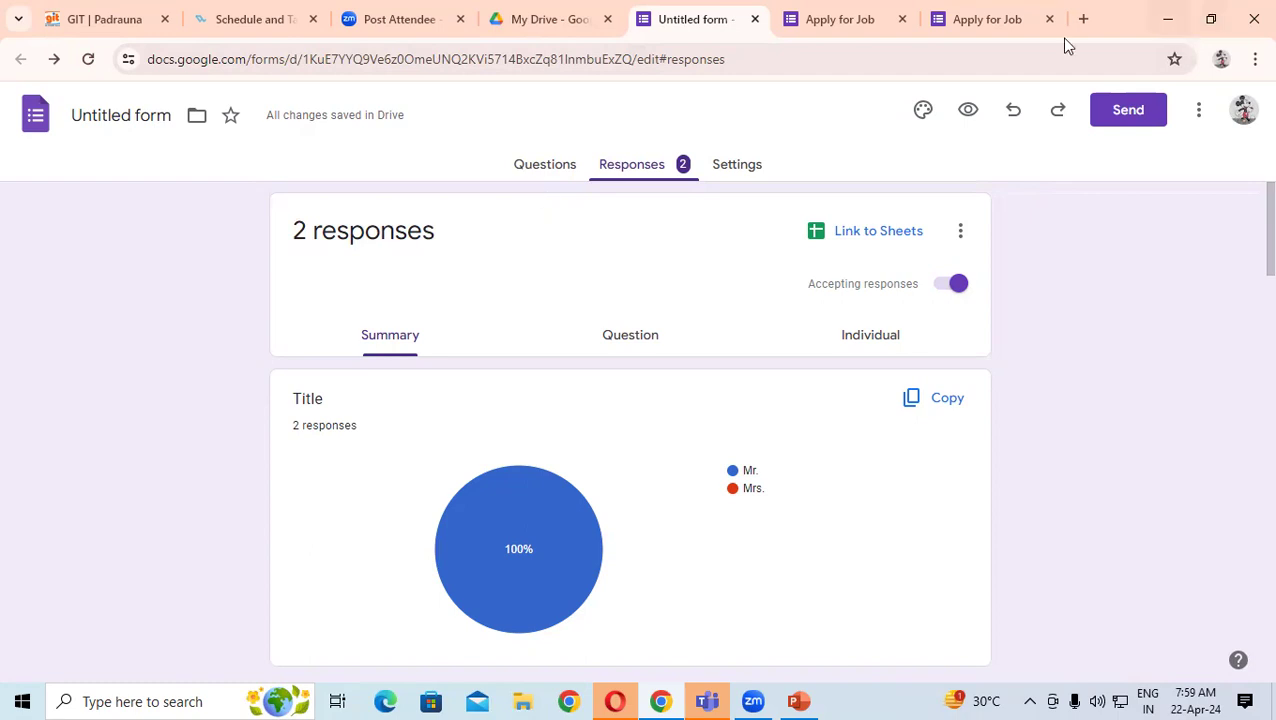
- Review the First Name and Last Name answer lists in the responses summary
left_click_drag(1247, 244, 1247, 325)
left_click_drag(362, 320, 266, 331)
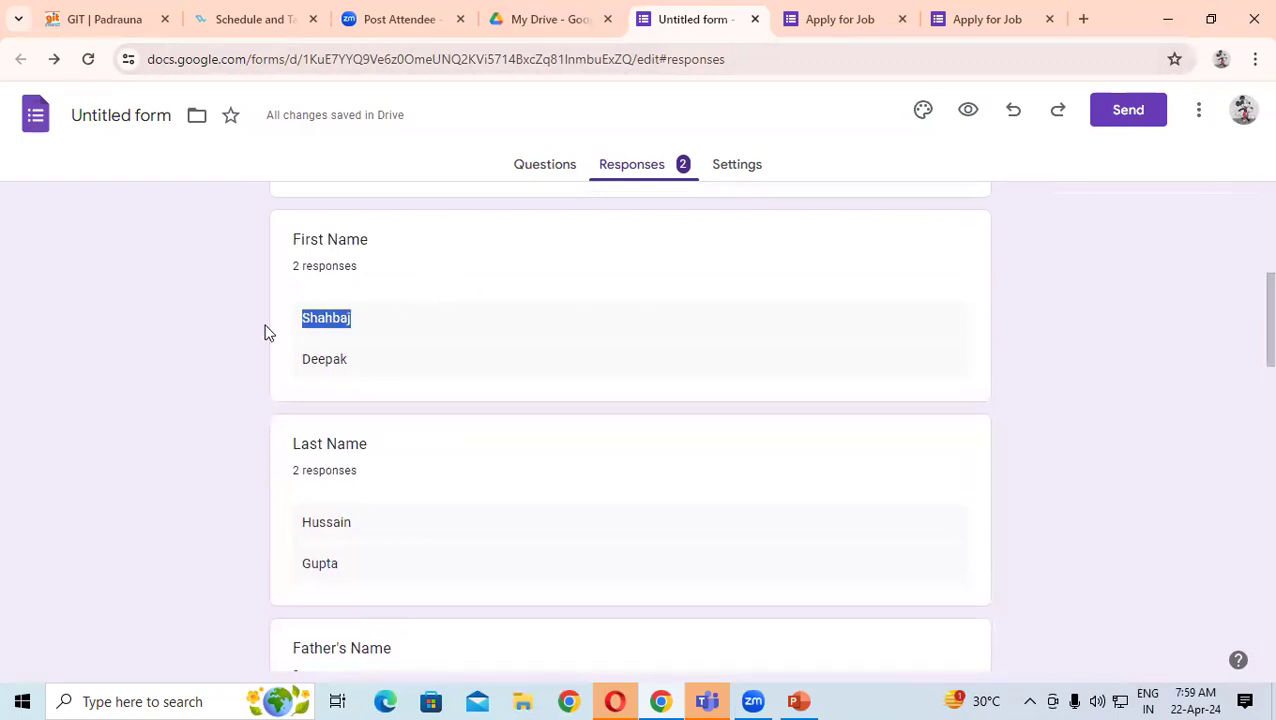
left_click_drag(360, 365, 273, 373)
scroll(393, 421, "down", 1)
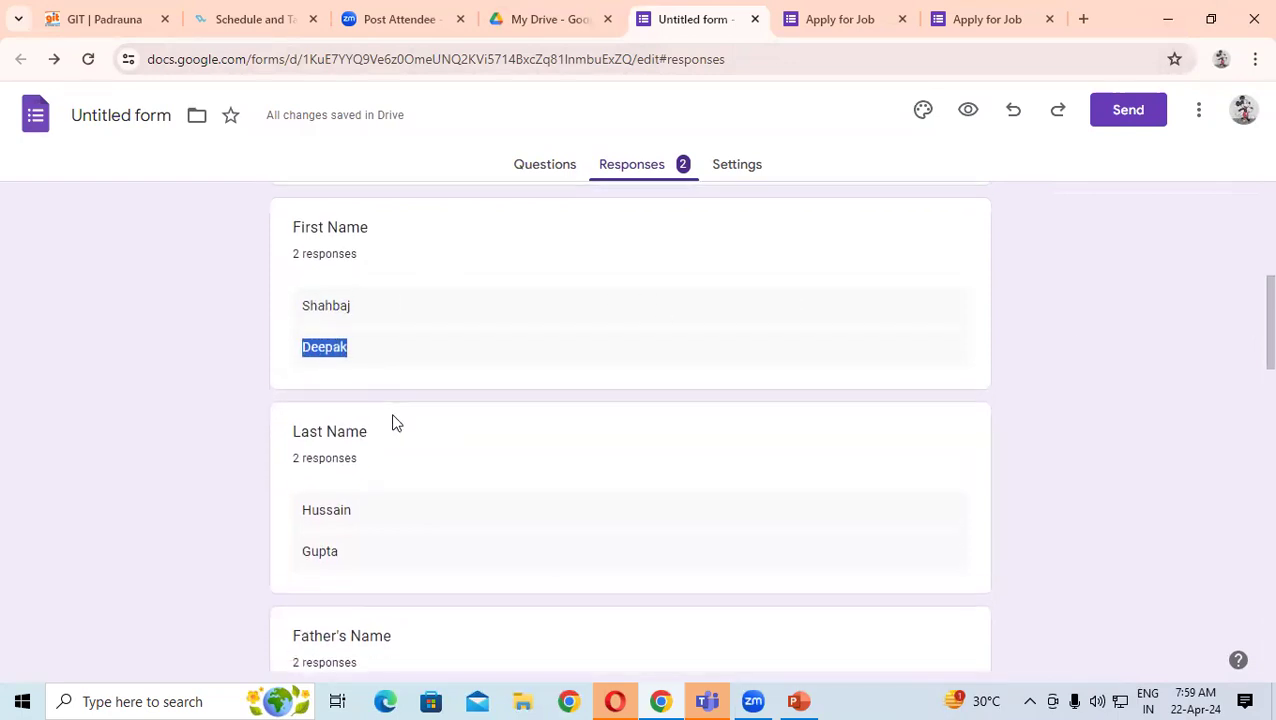
left_click_drag(347, 460, 286, 466)
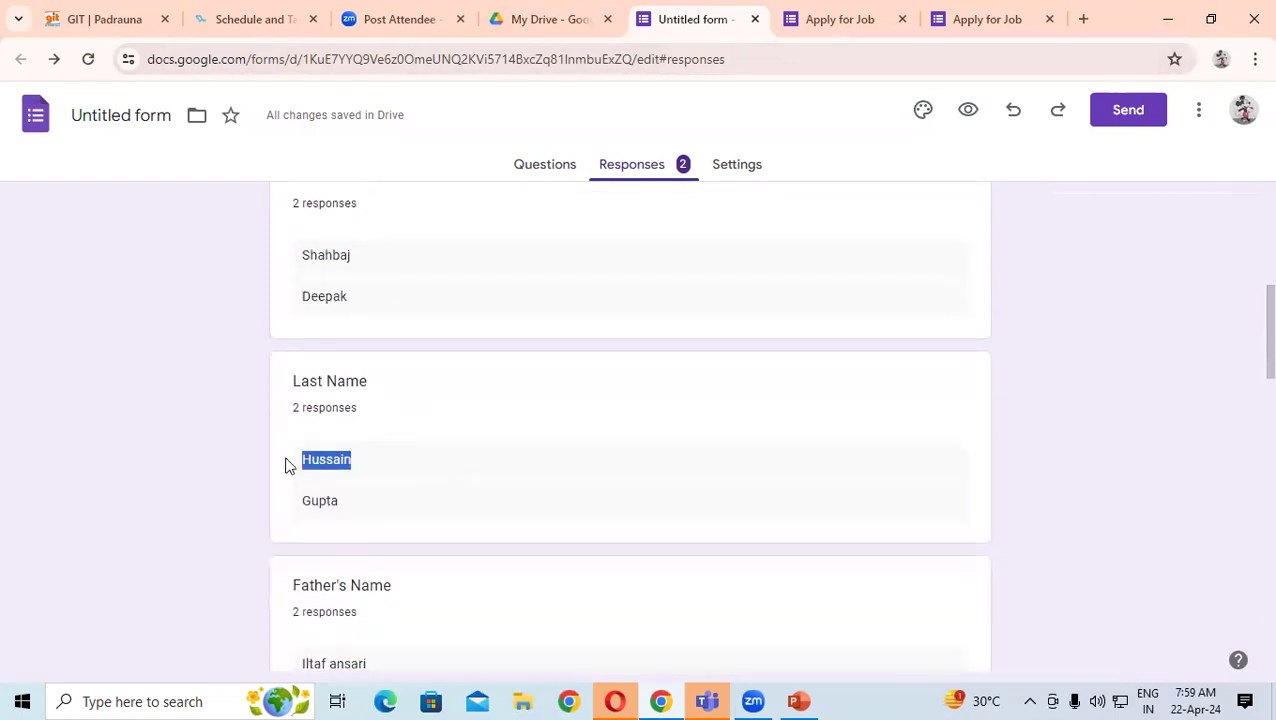
left_click(392, 445)
left_click_drag(285, 398, 361, 398)
left_click_drag(259, 464, 288, 452)
scroll(504, 438, "down", 2)
left_click(390, 452)
left_click_drag(421, 498, 300, 488)
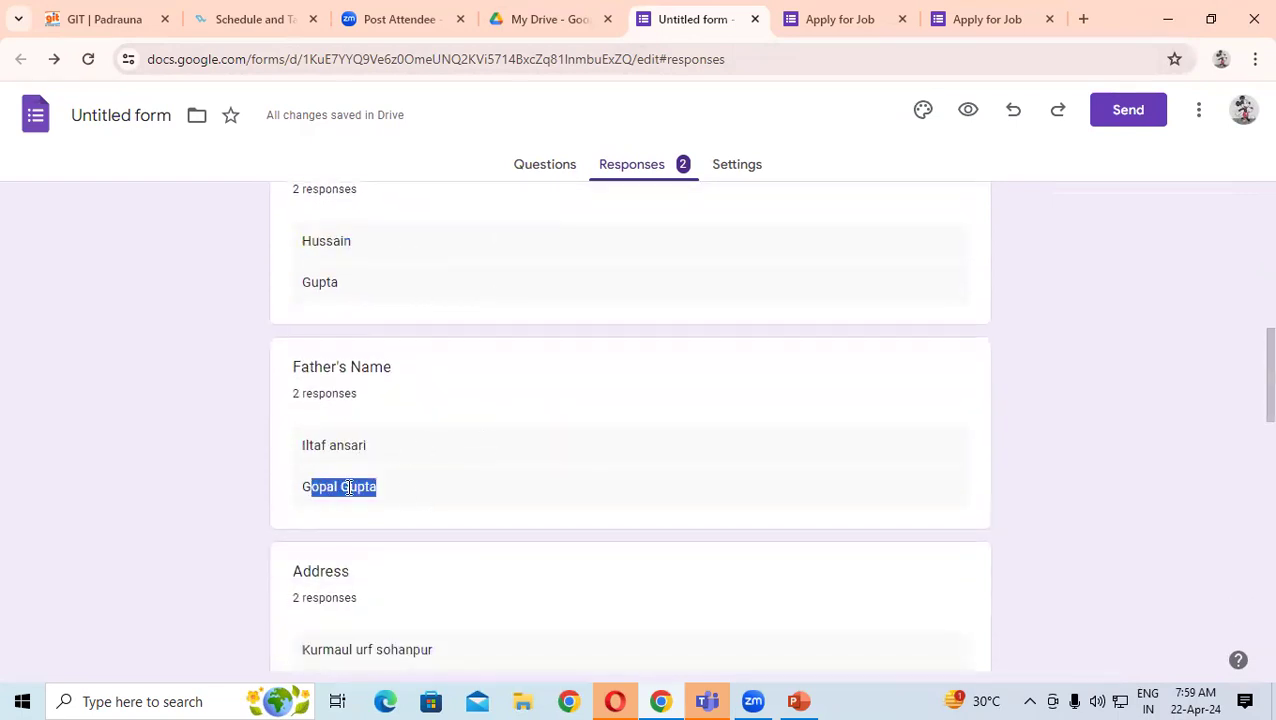
scroll(555, 472, "down", 1)
- Review the address answers and the ADCA label in the course chart
left_click_drag(400, 381, 253, 402)
left_click_drag(487, 427, 342, 456)
scroll(388, 455, "down", 2)
left_click_drag(430, 403, 399, 479)
scroll(399, 479, "down", 2)
scroll(394, 472, "down", 1)
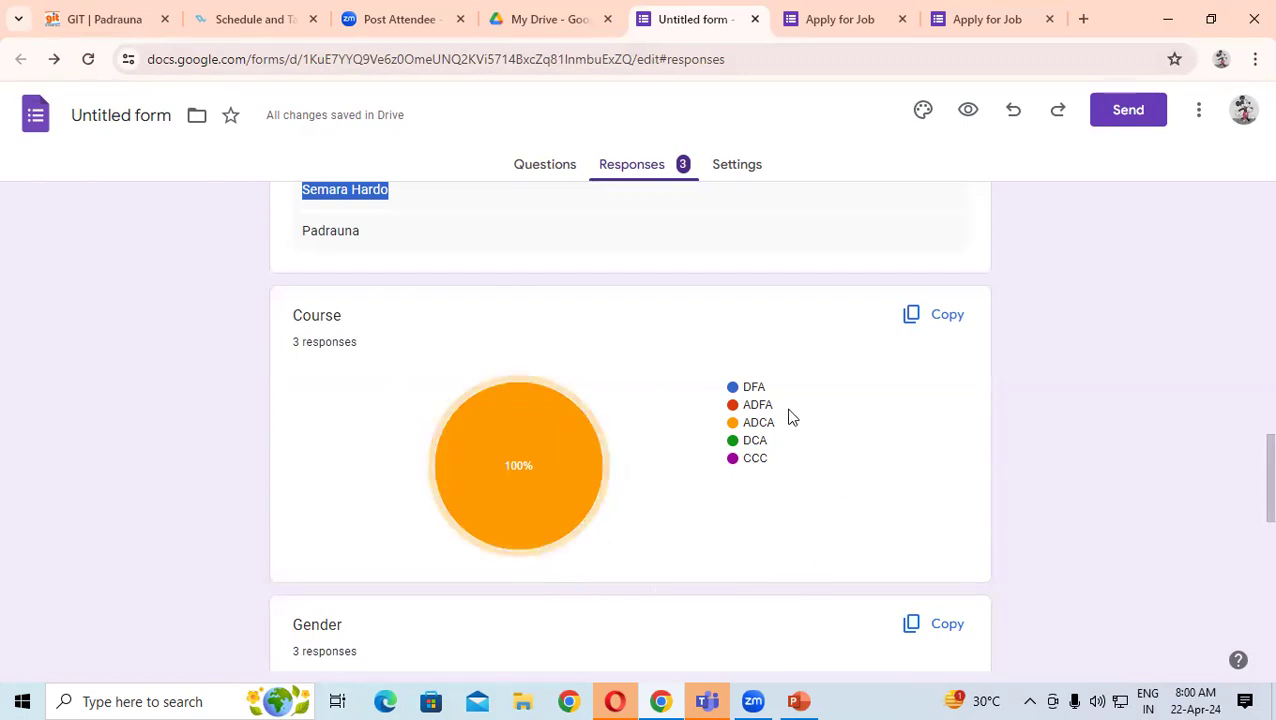
left_click(733, 407)
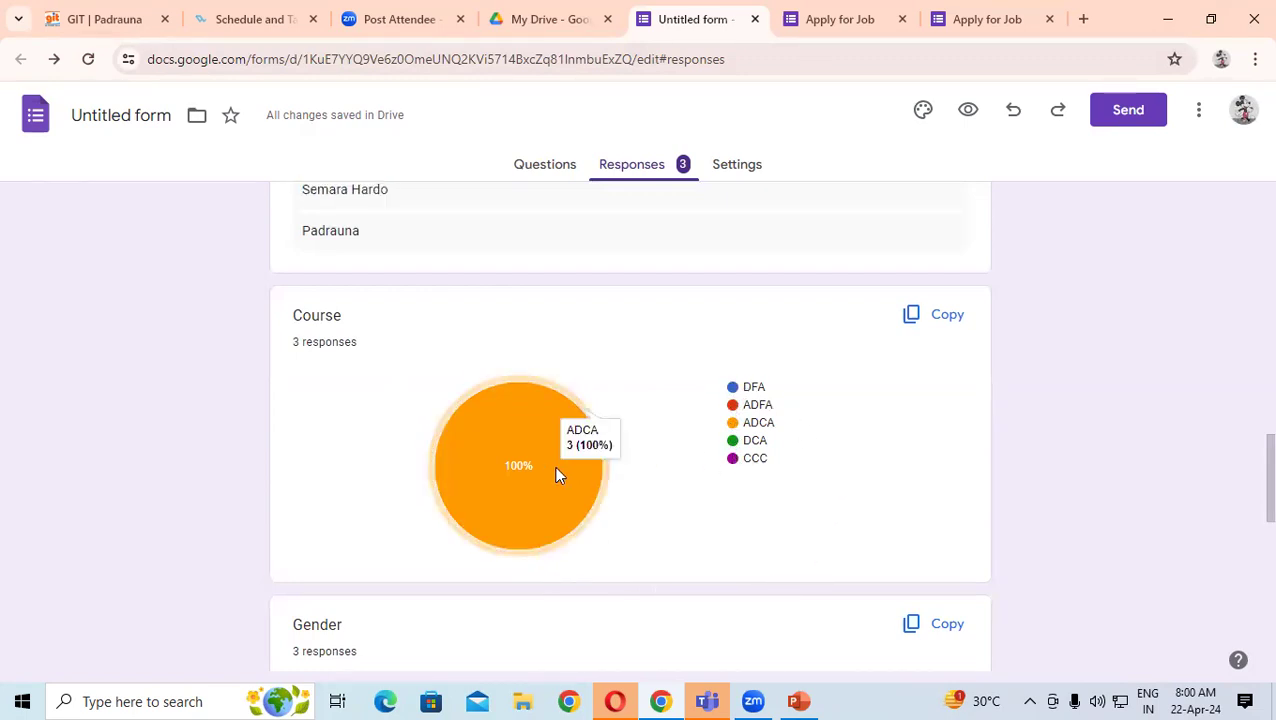
left_click_drag(742, 424, 773, 424)
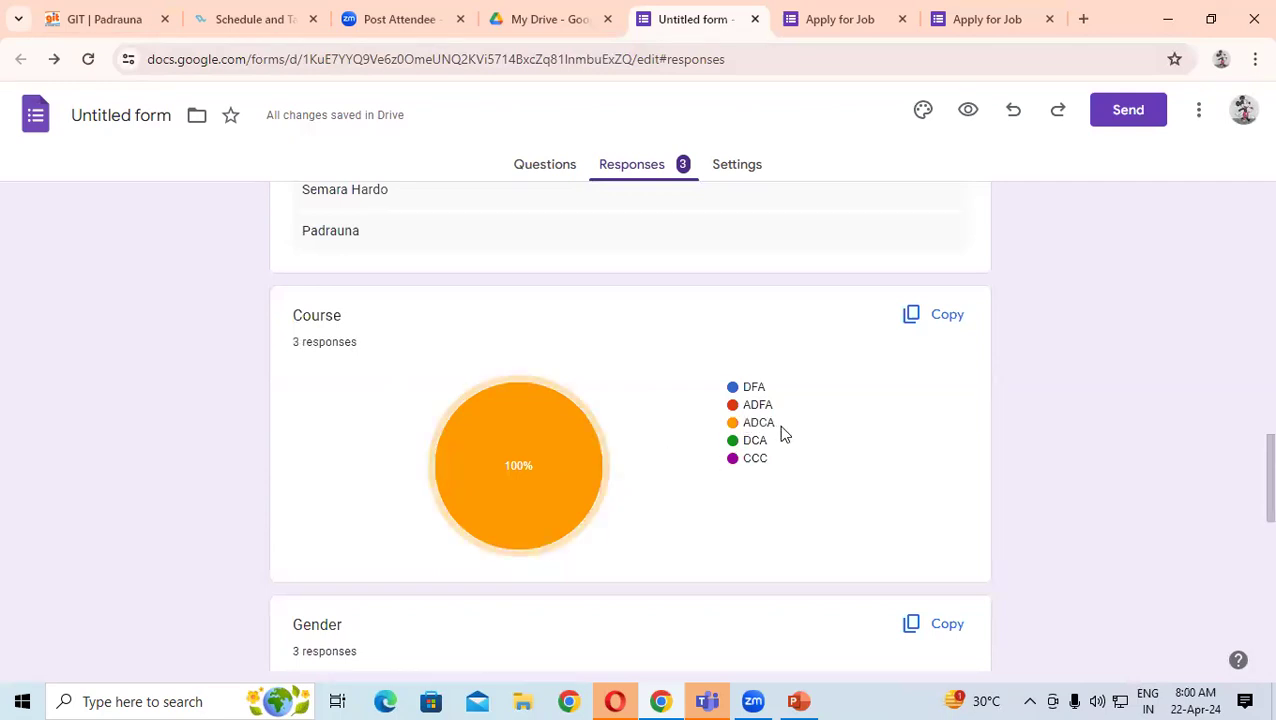
double_click(776, 424)
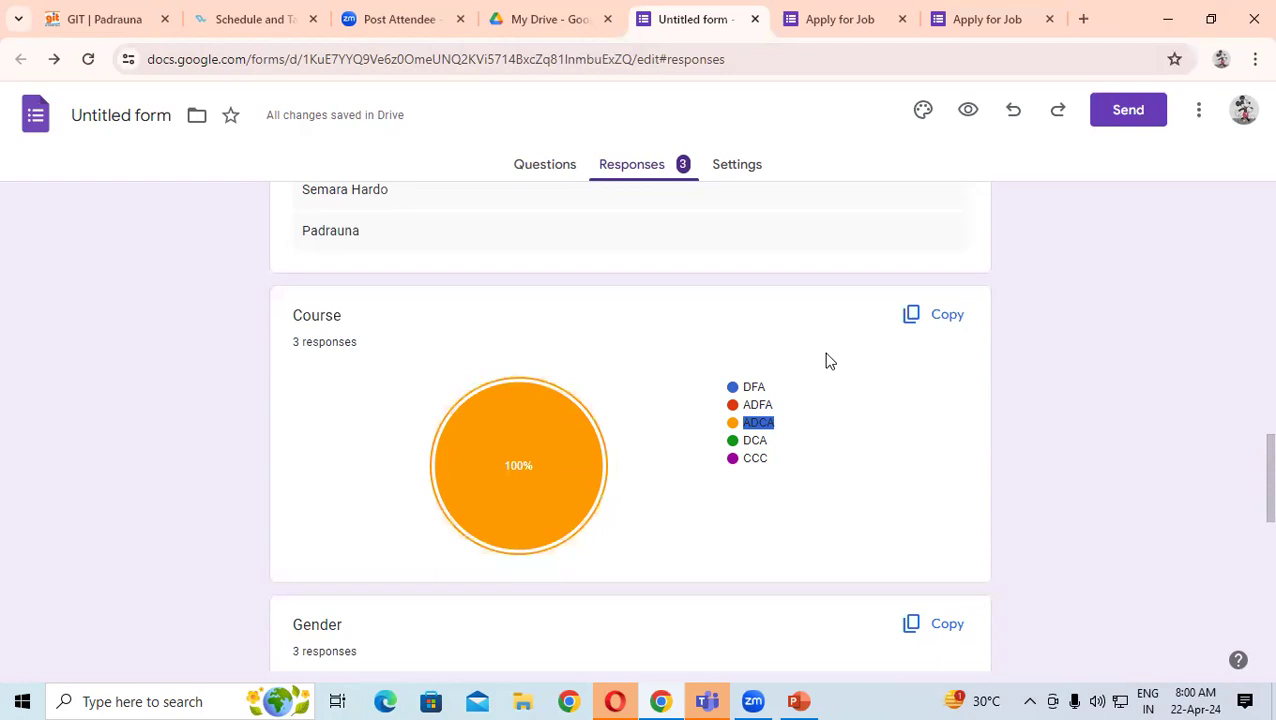
scroll(826, 360, "down", 4)
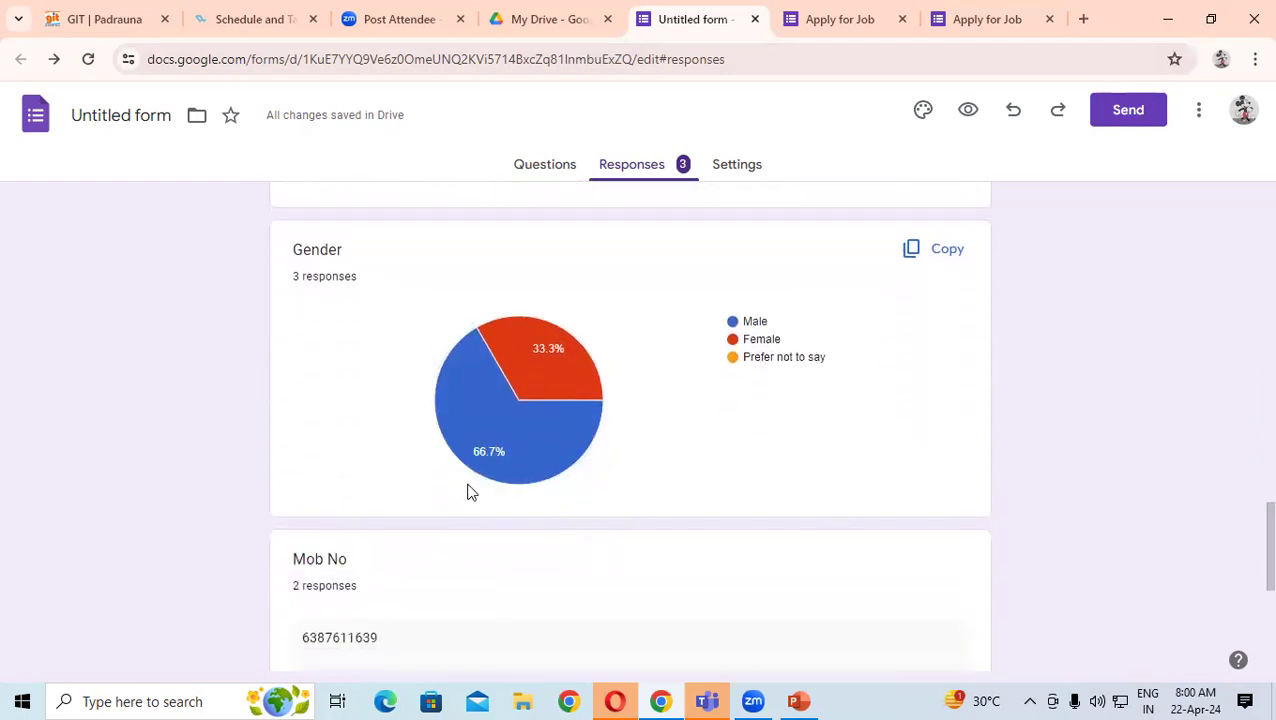
- Inspect the State chart's U.P. slice, then switch to the Question view
mouse_move(483, 470)
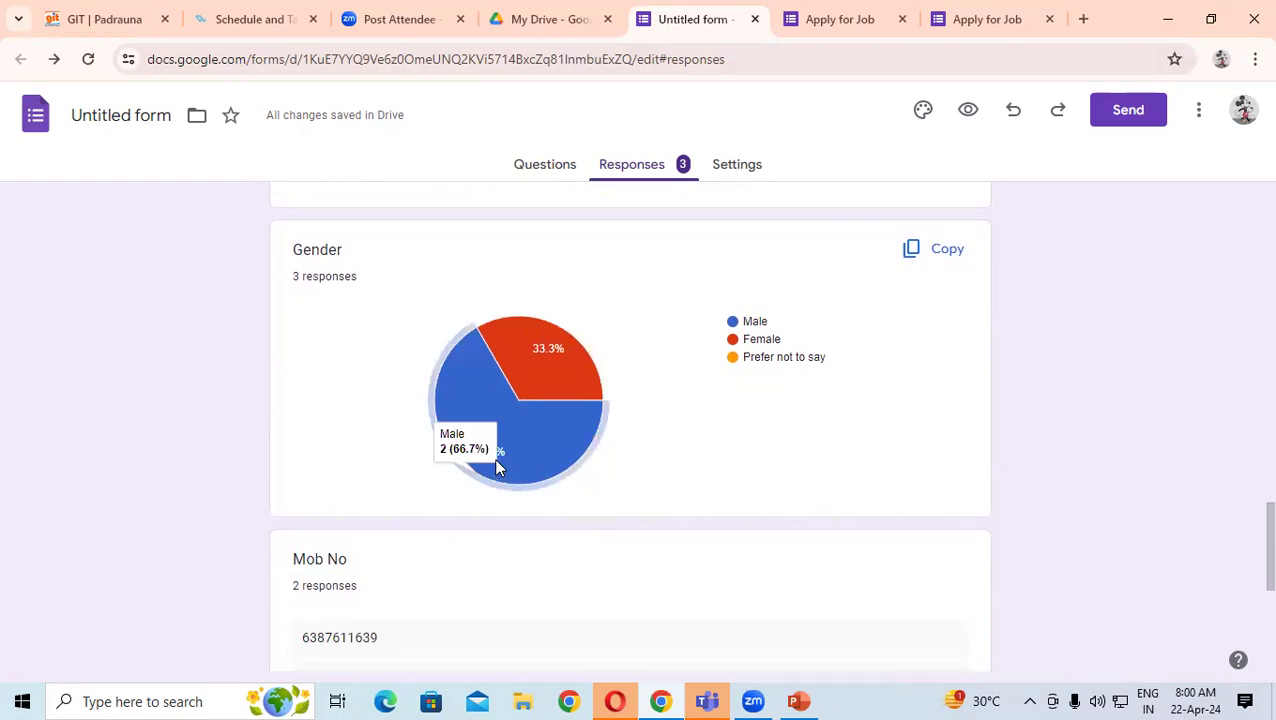
scroll(500, 471, "down", 2)
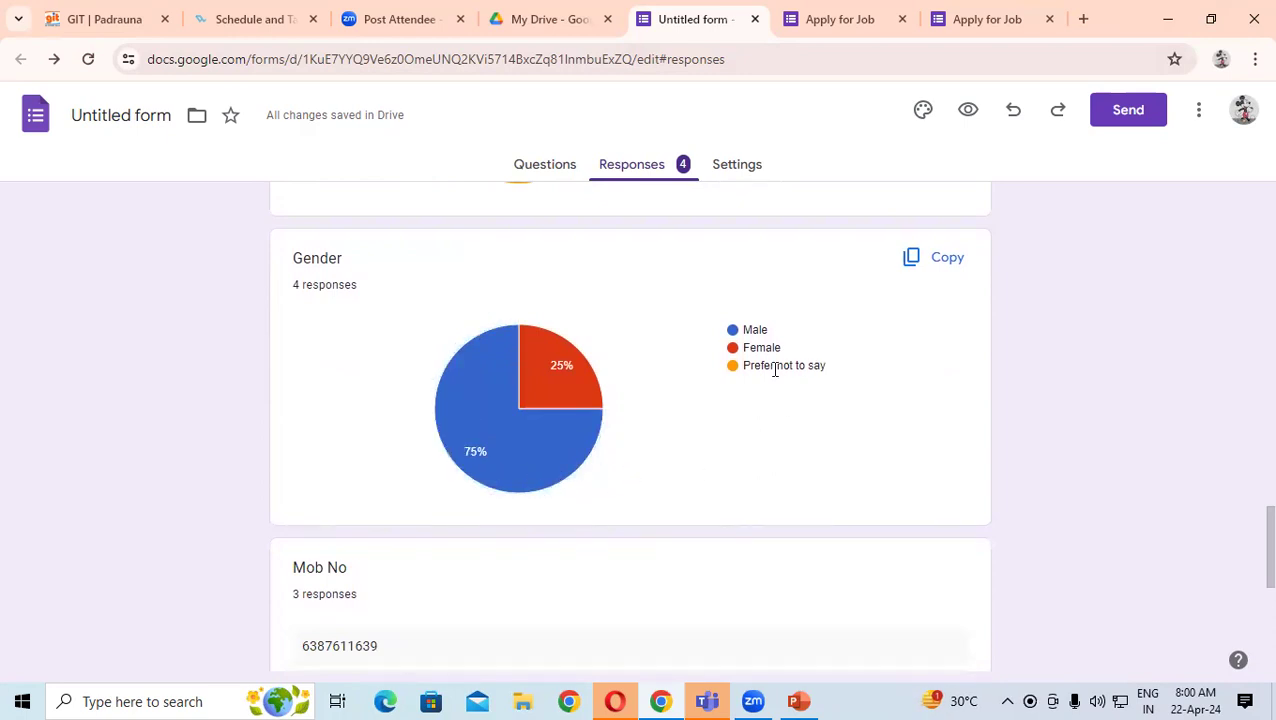
mouse_move(583, 385)
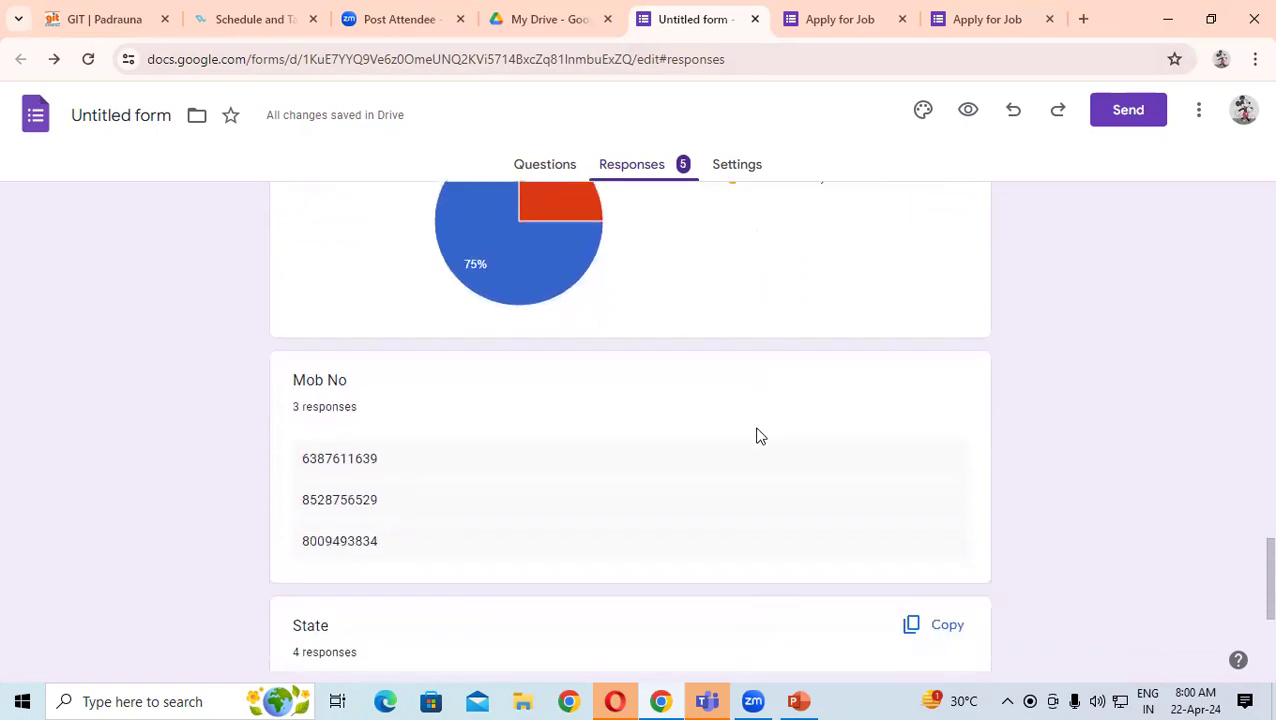
scroll(593, 452, "down", 2)
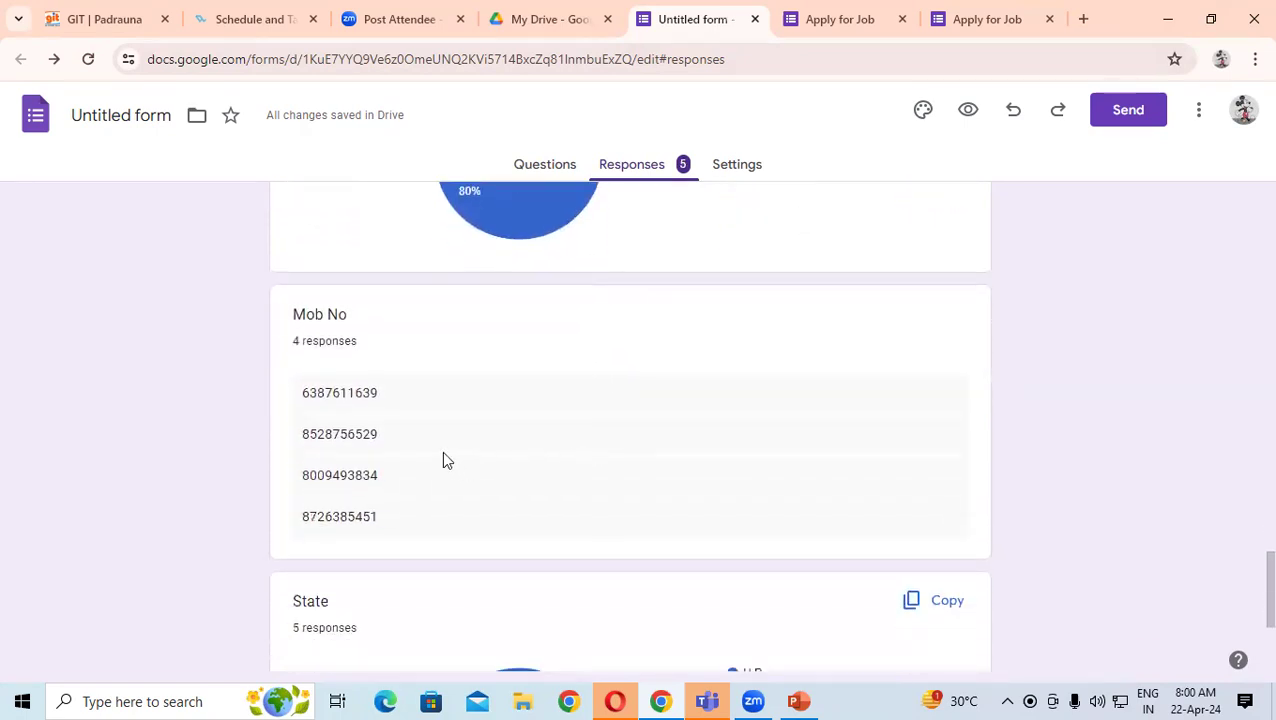
scroll(424, 433, "down", 3)
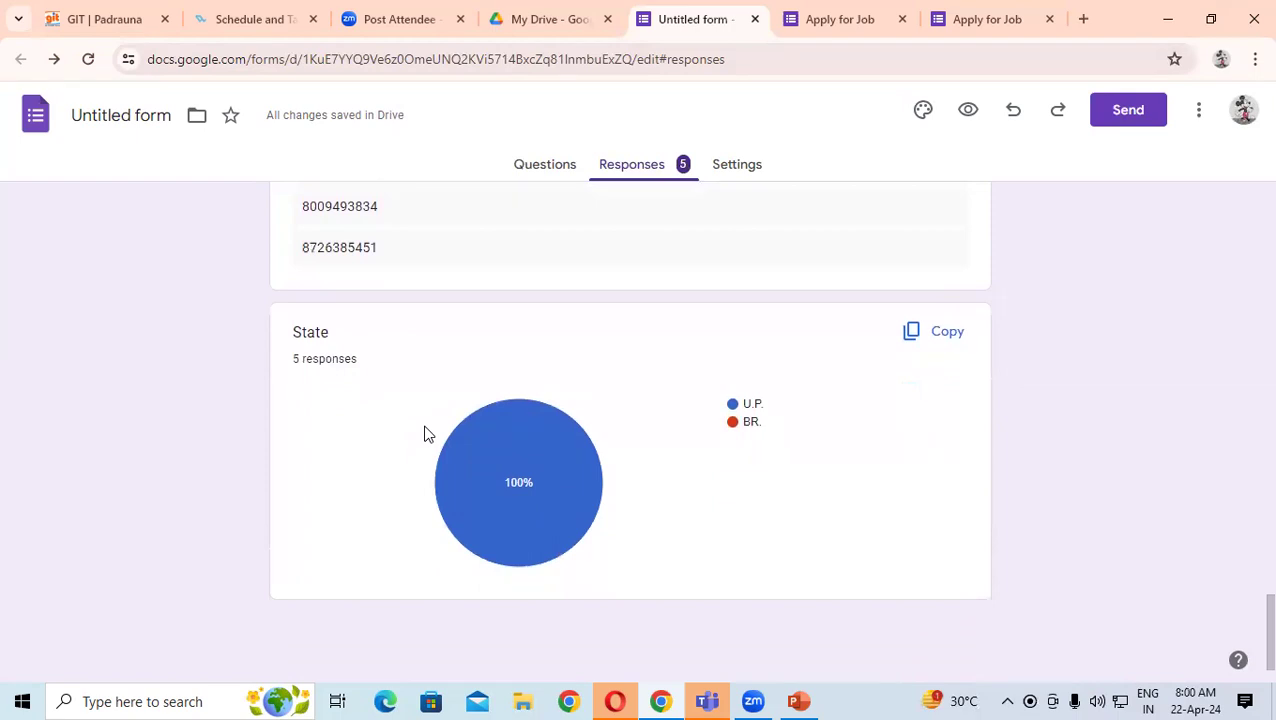
left_click_drag(351, 358, 358, 359)
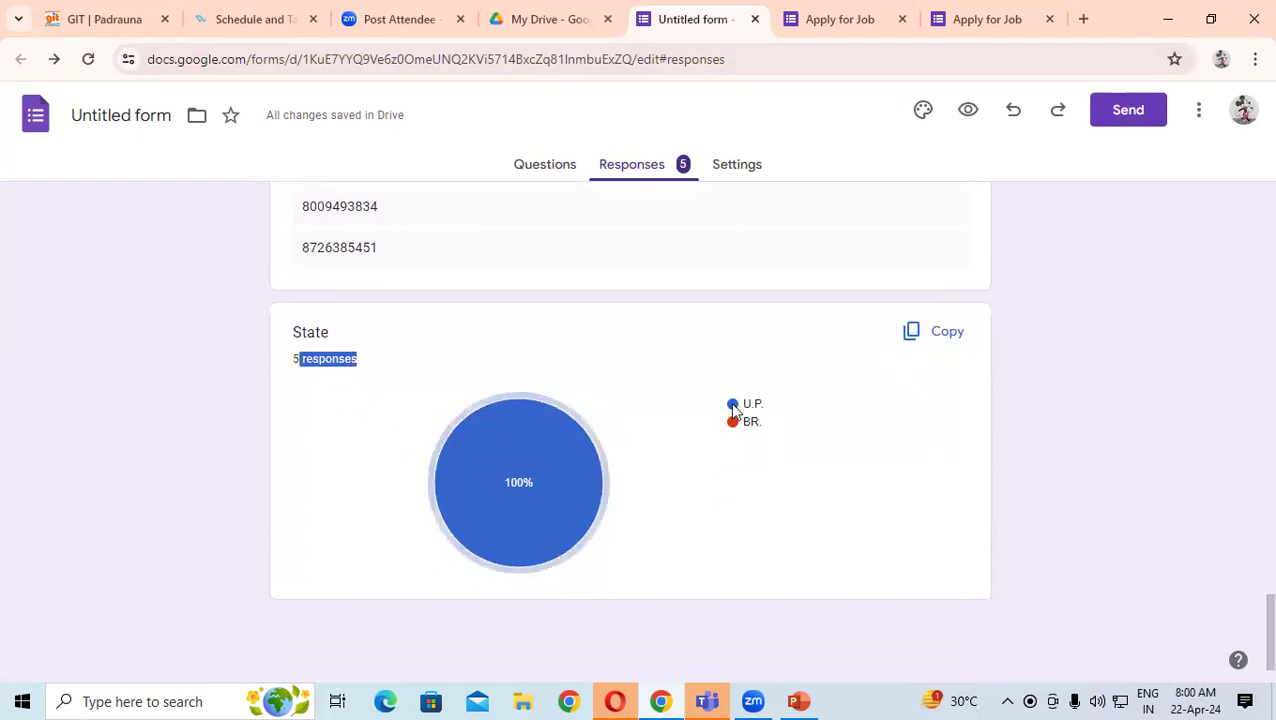
left_click(734, 407)
left_click_drag(765, 426, 726, 433)
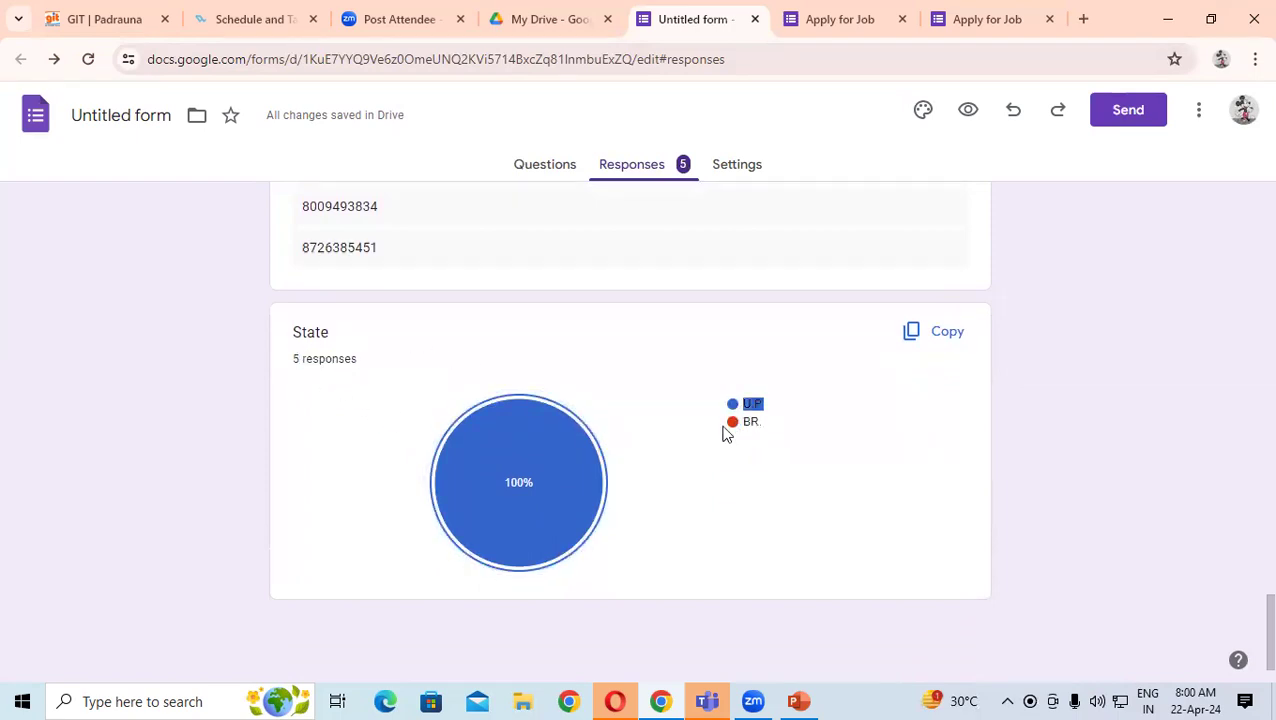
left_click(838, 445)
scroll(820, 455, "up", 9)
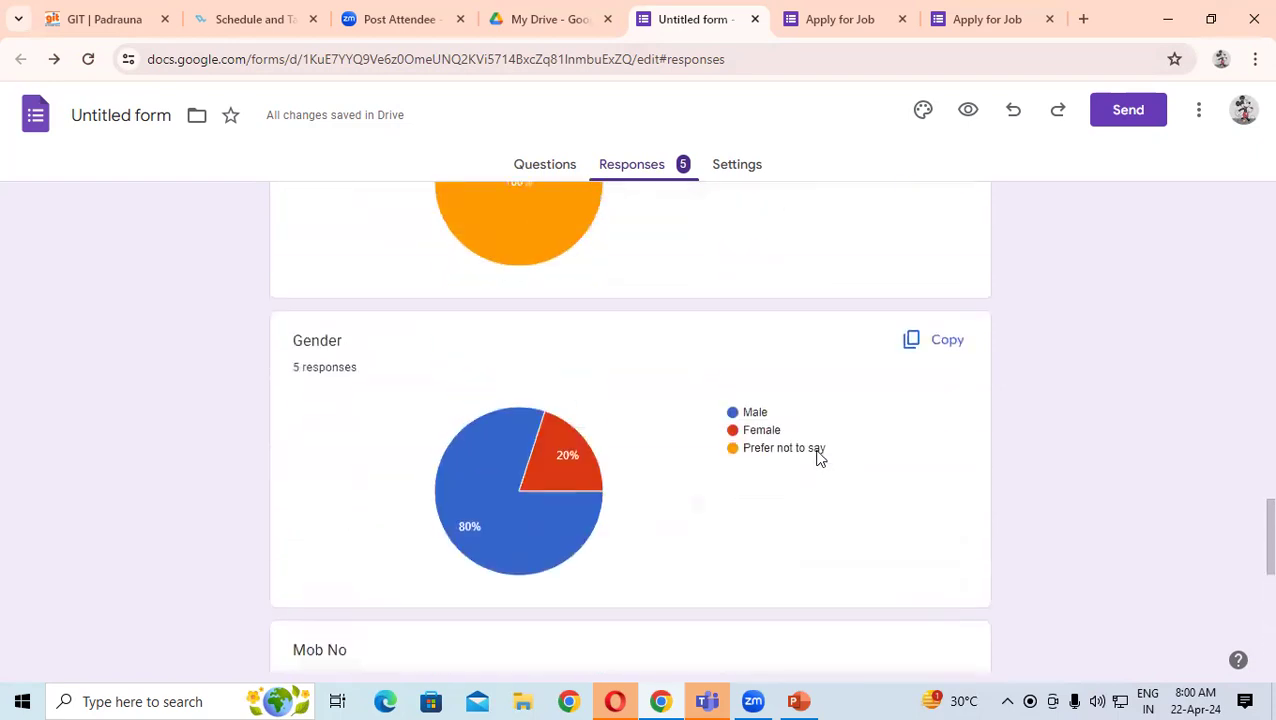
left_click_drag(1252, 444, 1249, 158)
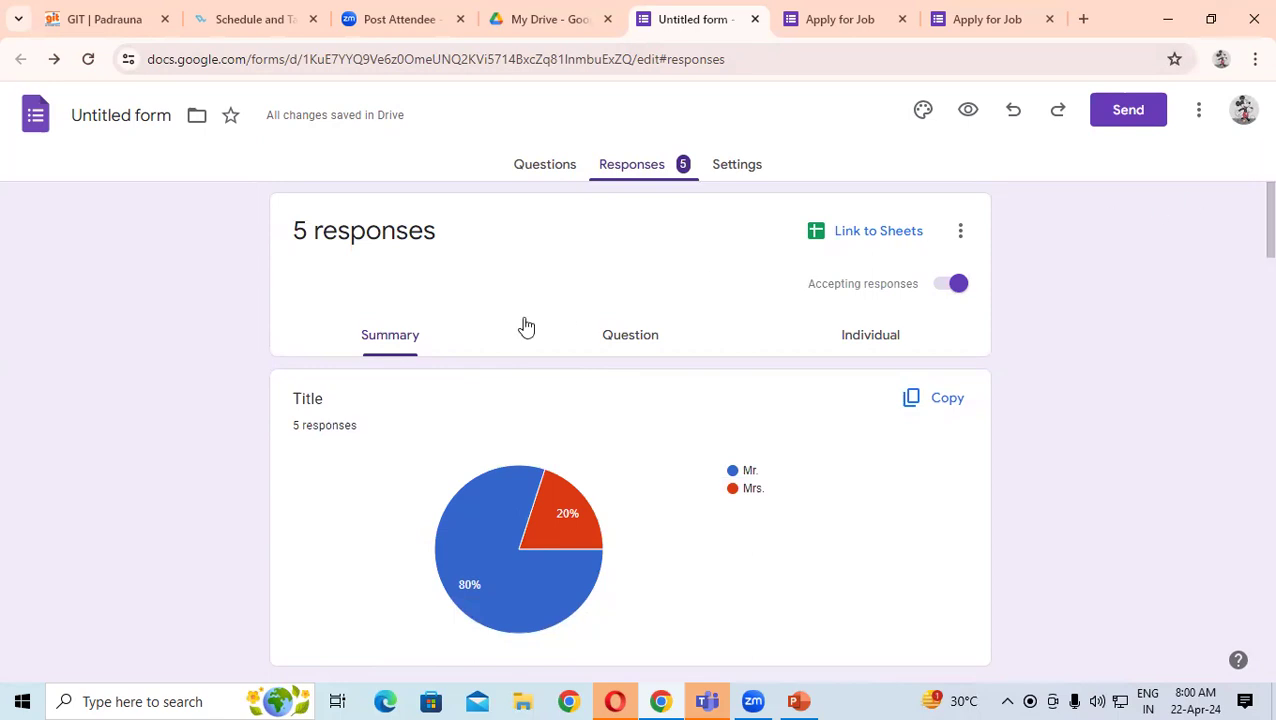
scroll(405, 365, "down", 1)
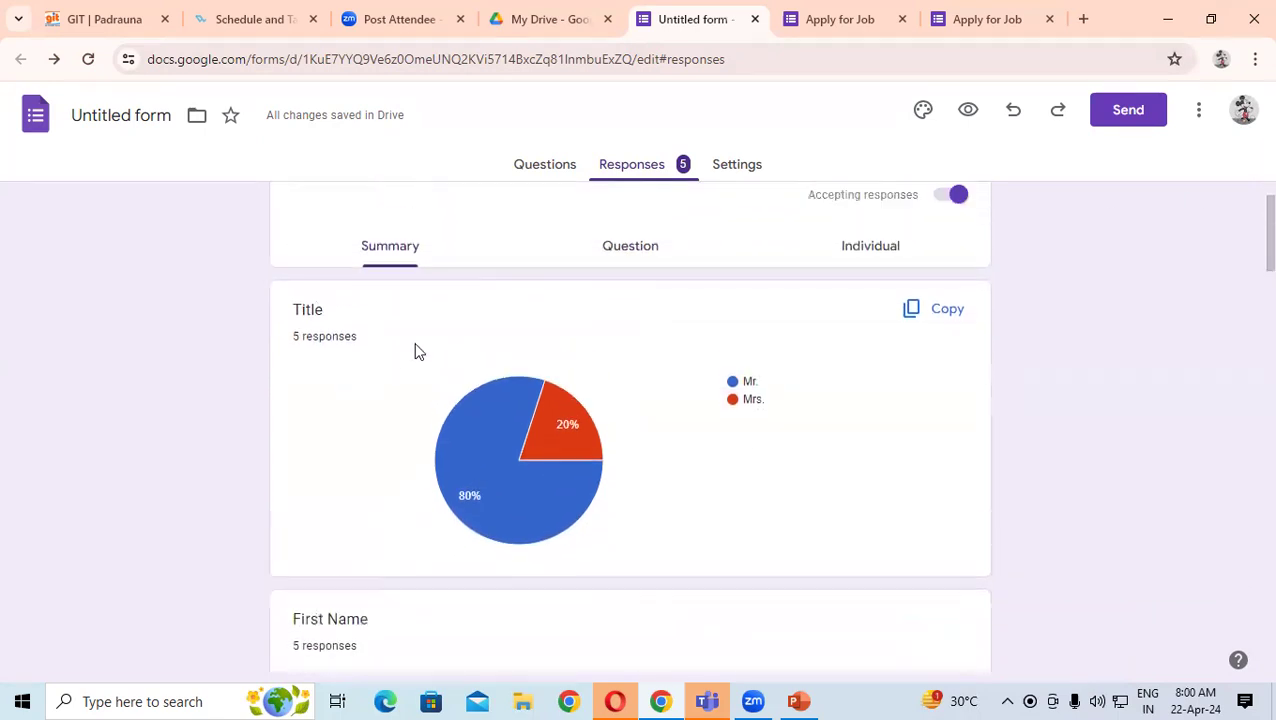
scroll(420, 350, "up", 1)
left_click(614, 343)
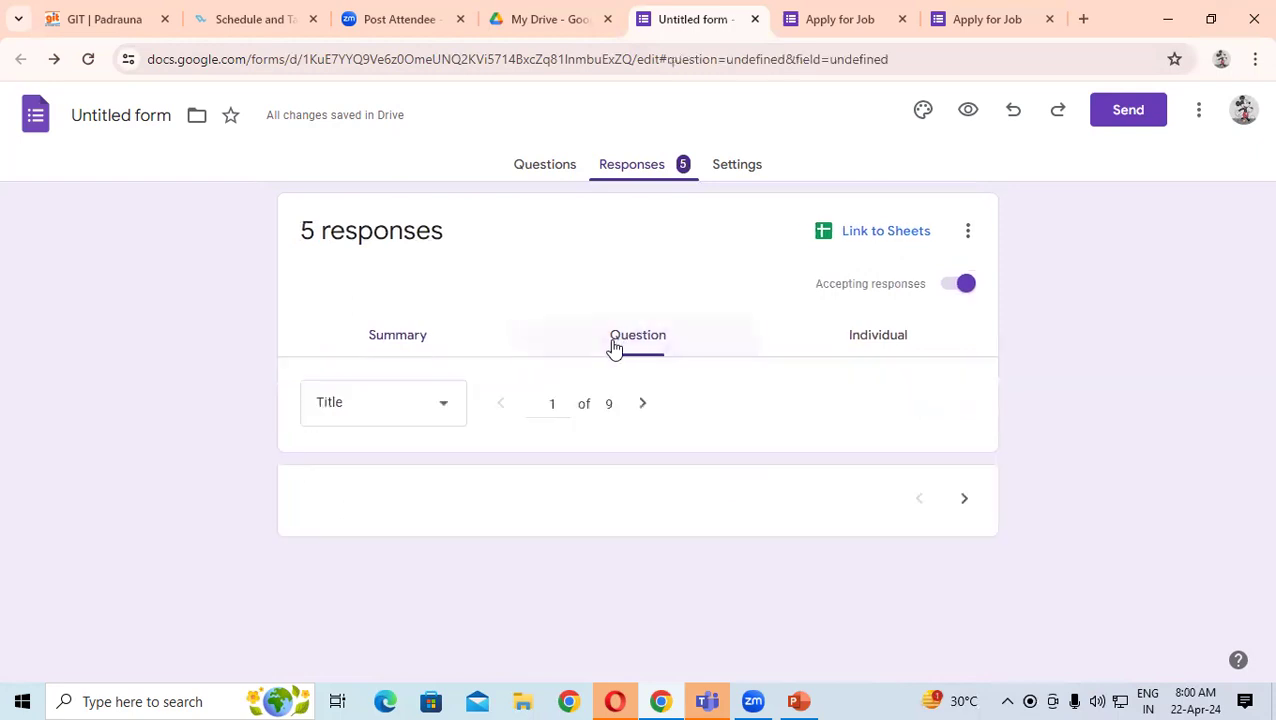
- Switch to Individual responses and scroll through the first response
scroll(614, 347, "down", 3)
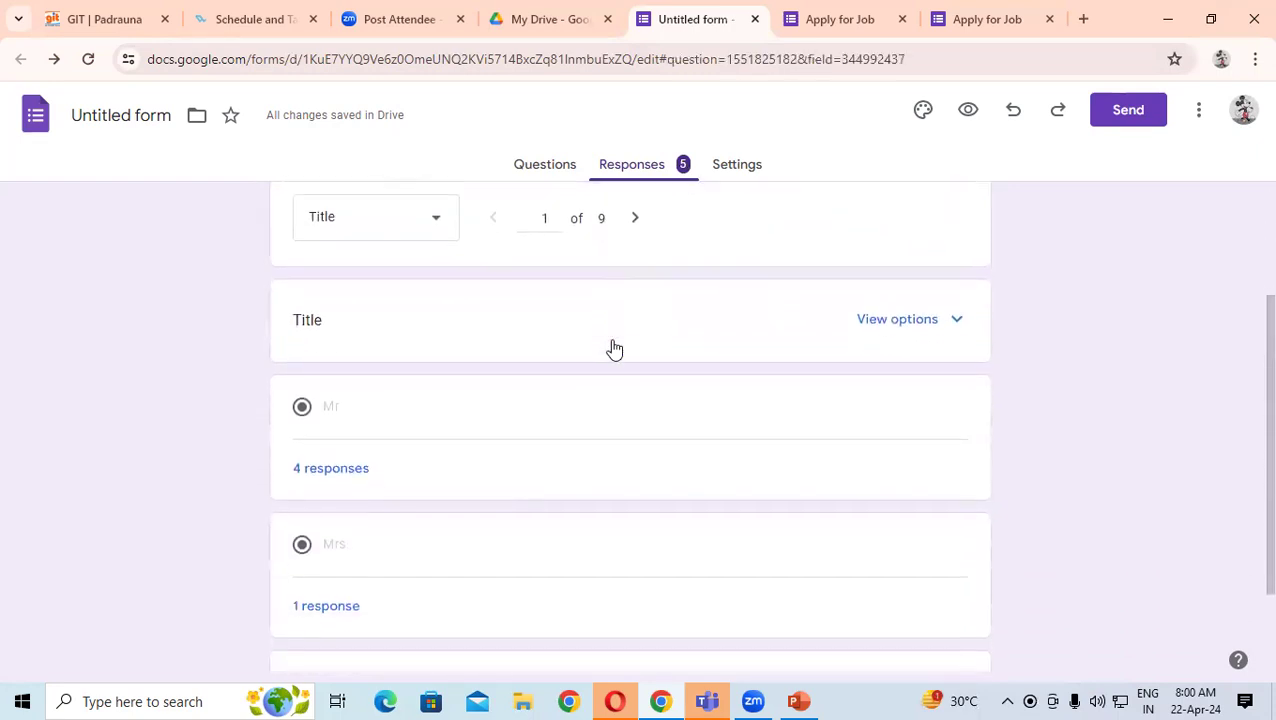
scroll(614, 347, "up", 2)
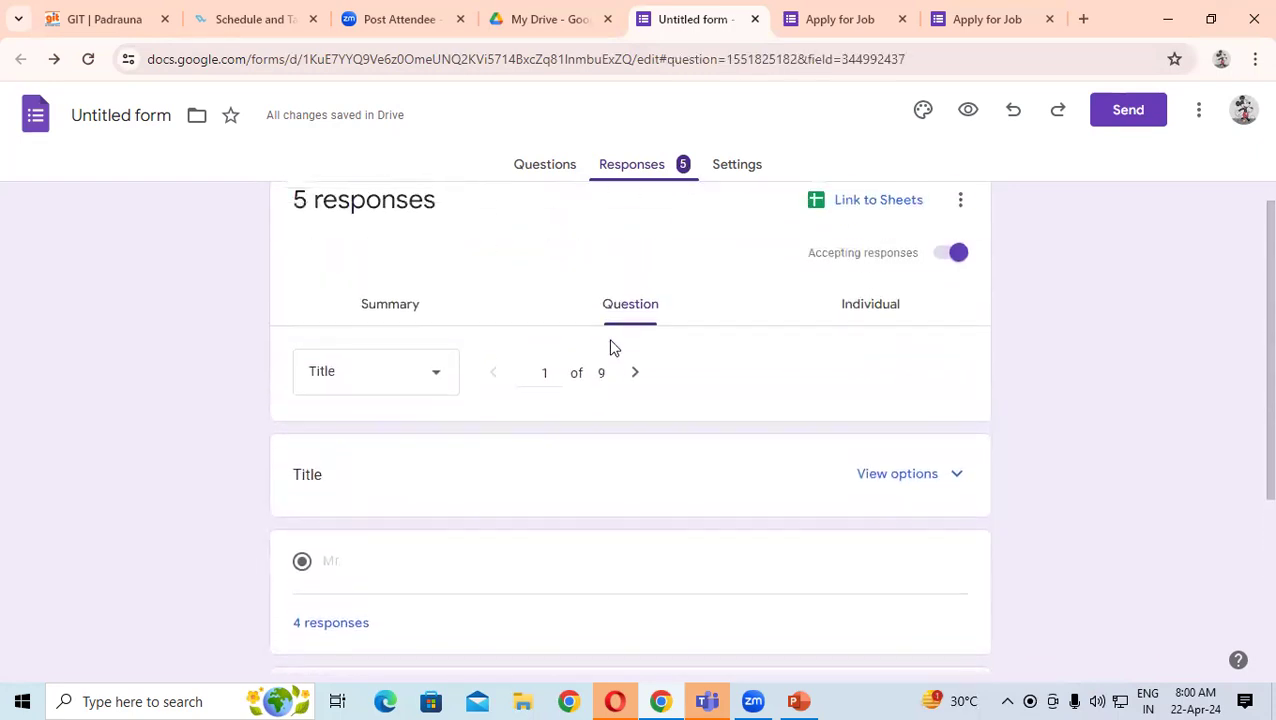
left_click(884, 306)
scroll(868, 334, "down", 2)
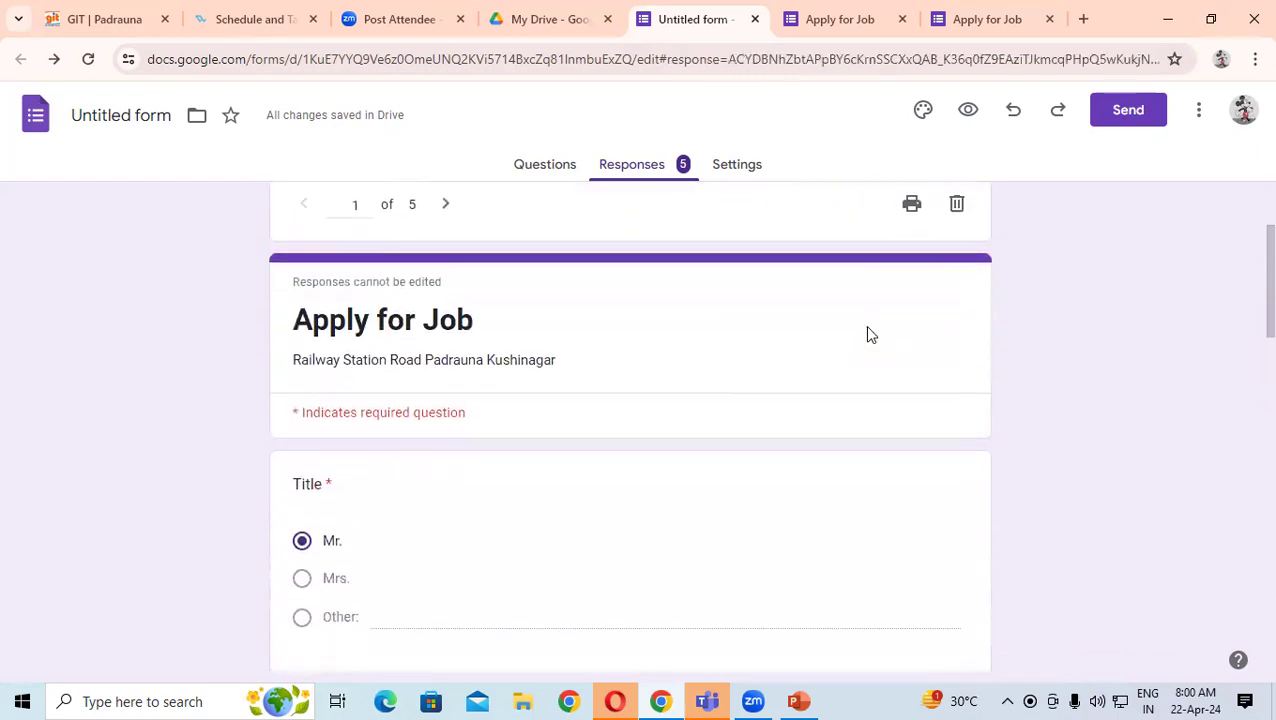
scroll(868, 334, "down", 3)
scroll(868, 334, "up", 5)
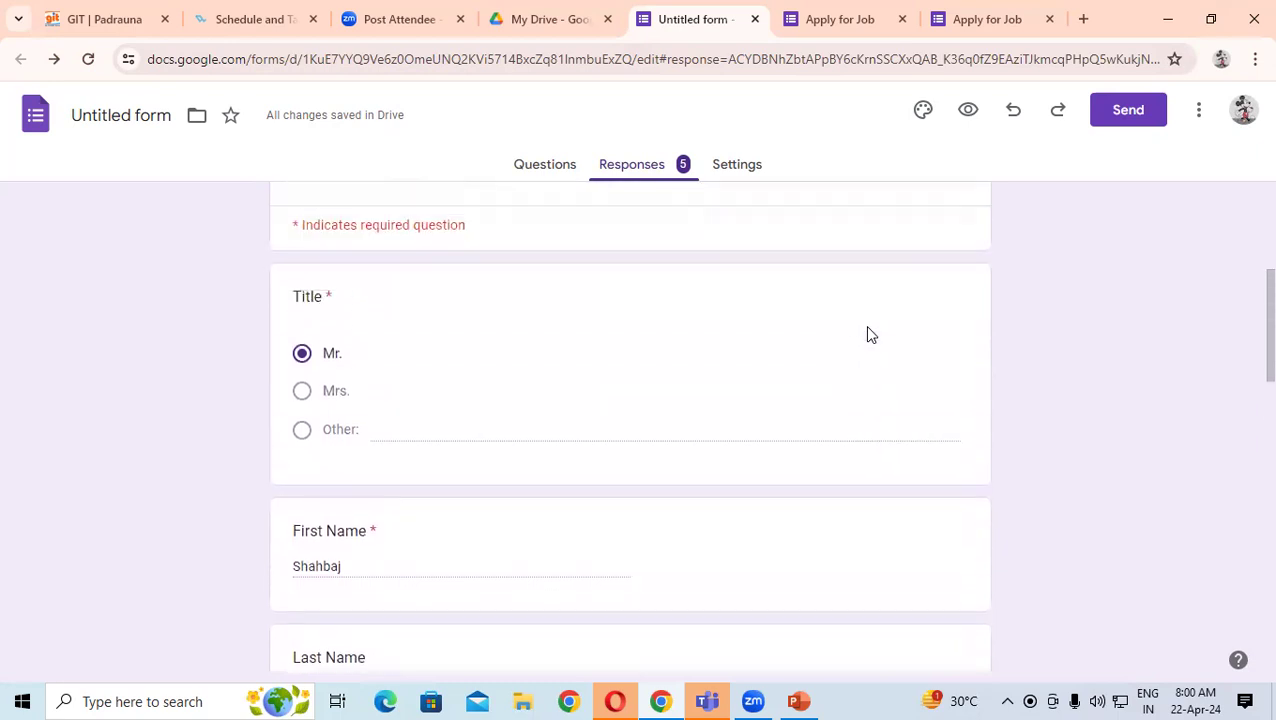
left_click(884, 341)
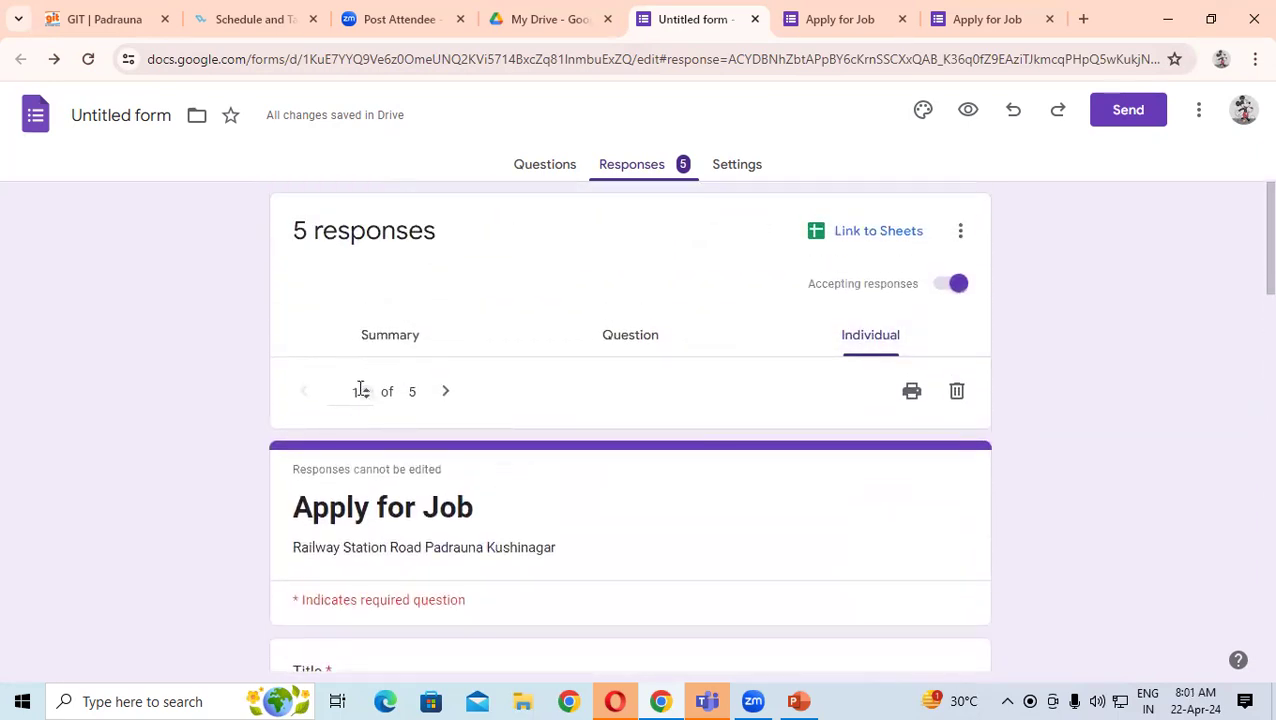
scroll(361, 390, "down", 5)
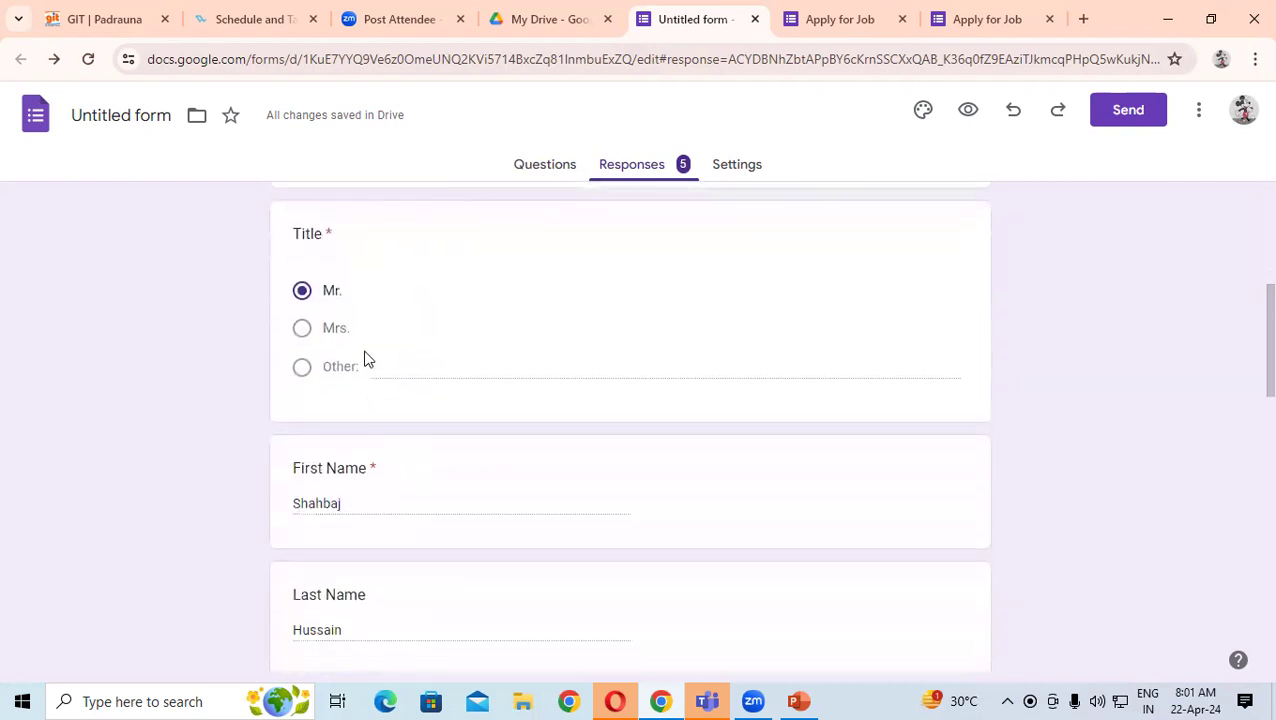
scroll(355, 312, "down", 2)
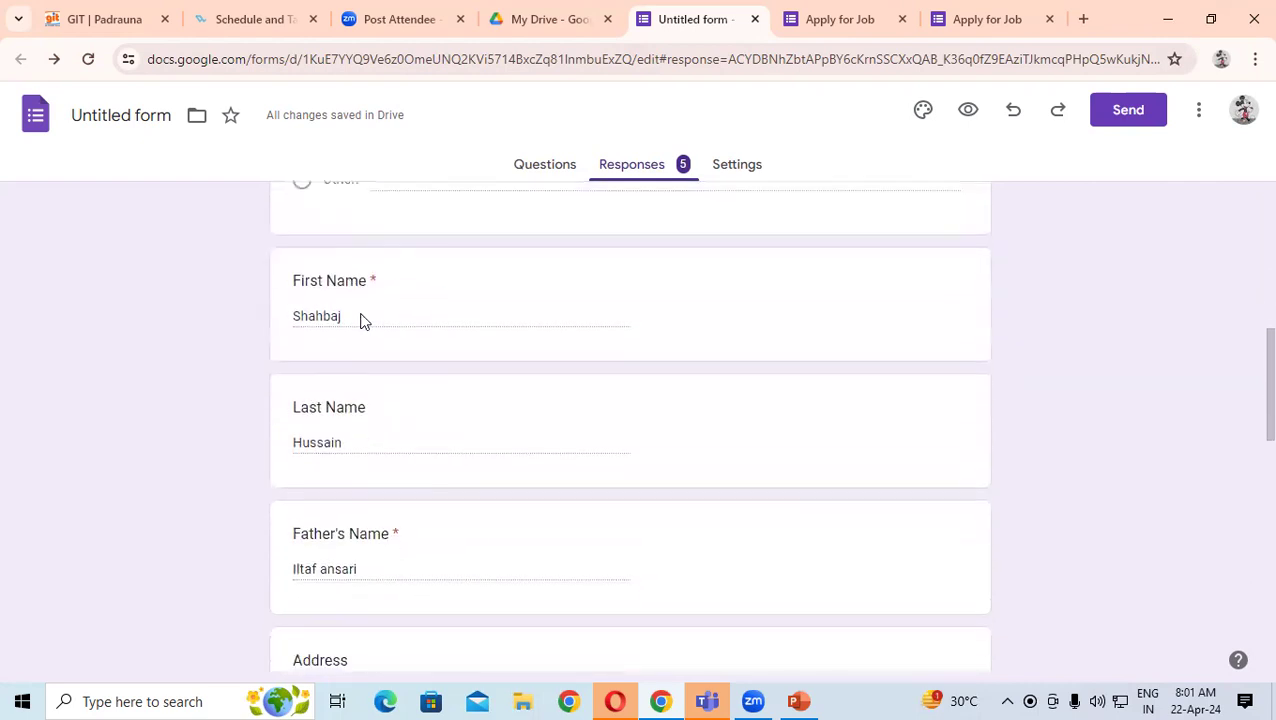
scroll(362, 312, "down", 2)
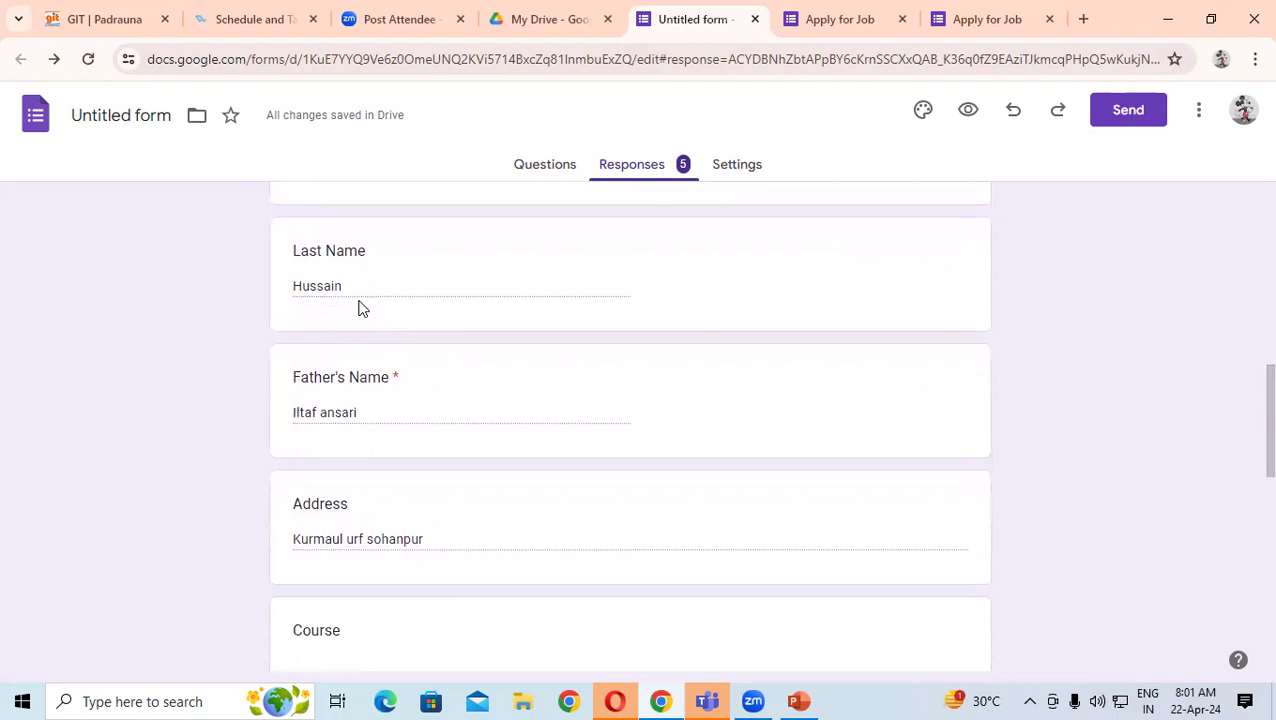
scroll(362, 311, "down", 1)
scroll(384, 328, "down", 1)
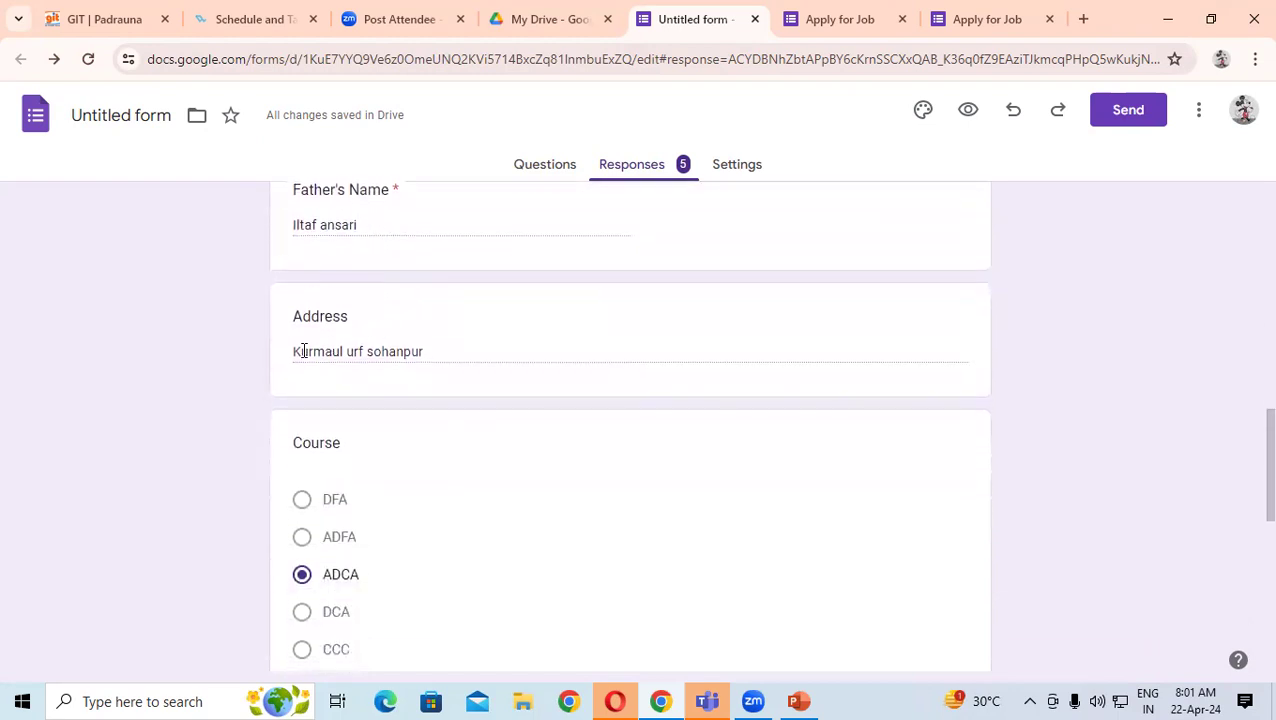
scroll(413, 350, "down", 3)
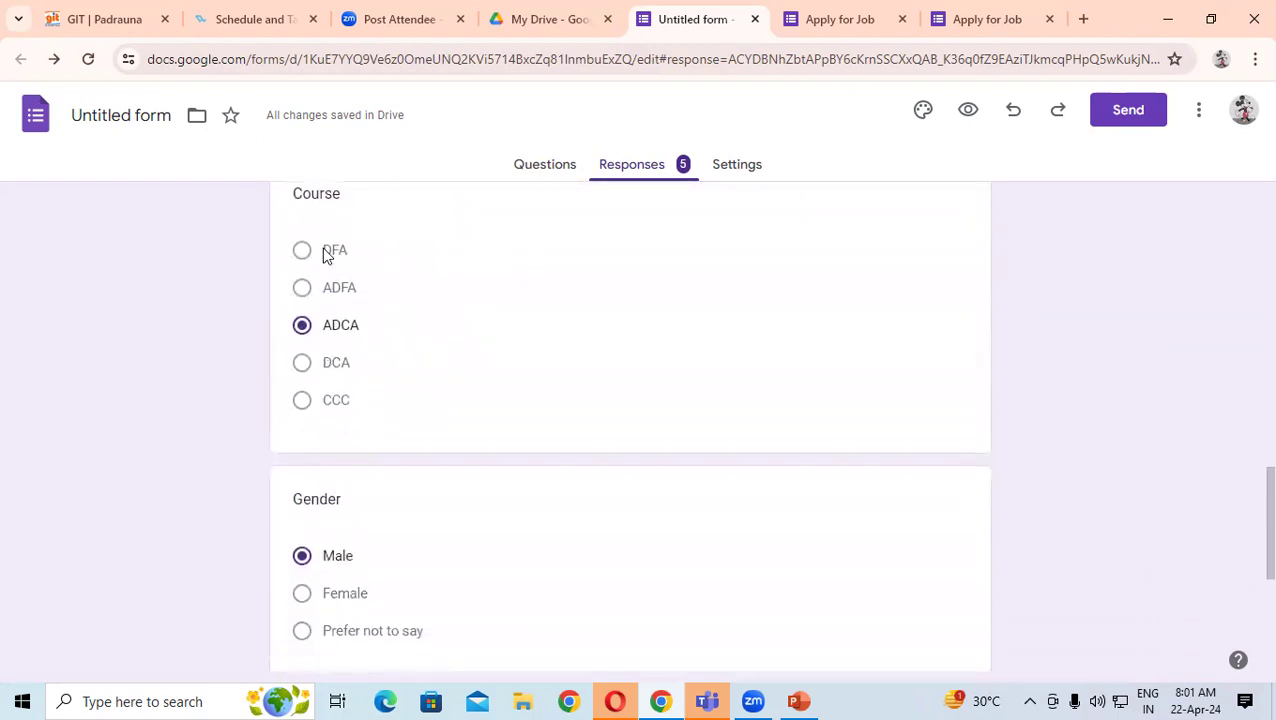
scroll(360, 347, "down", 5)
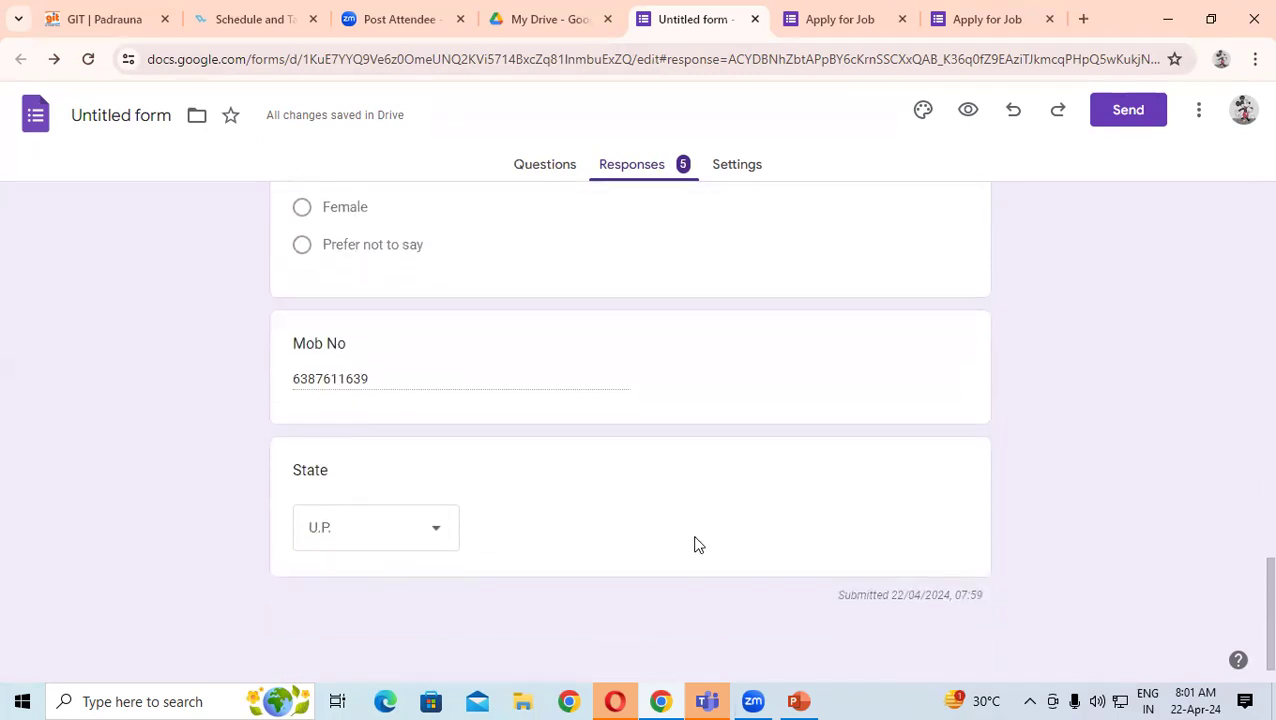
scroll(1245, 513, "up", 12)
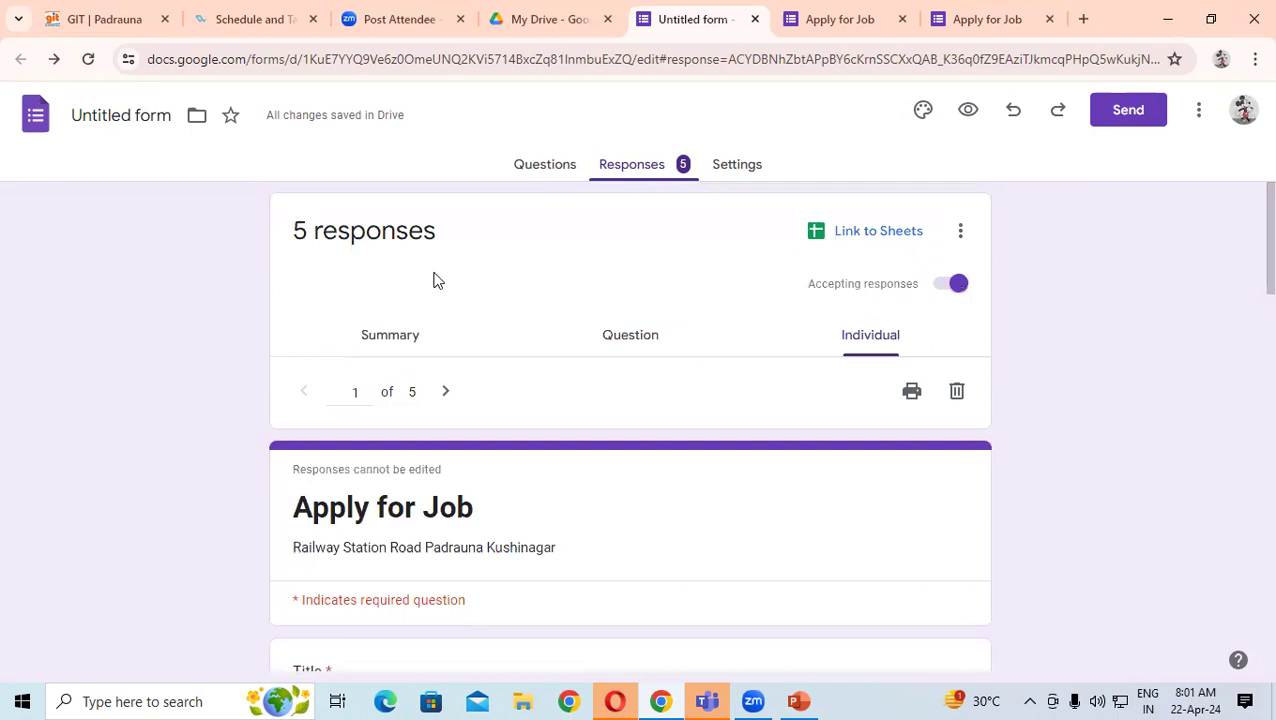
scroll(343, 500, "down", 1)
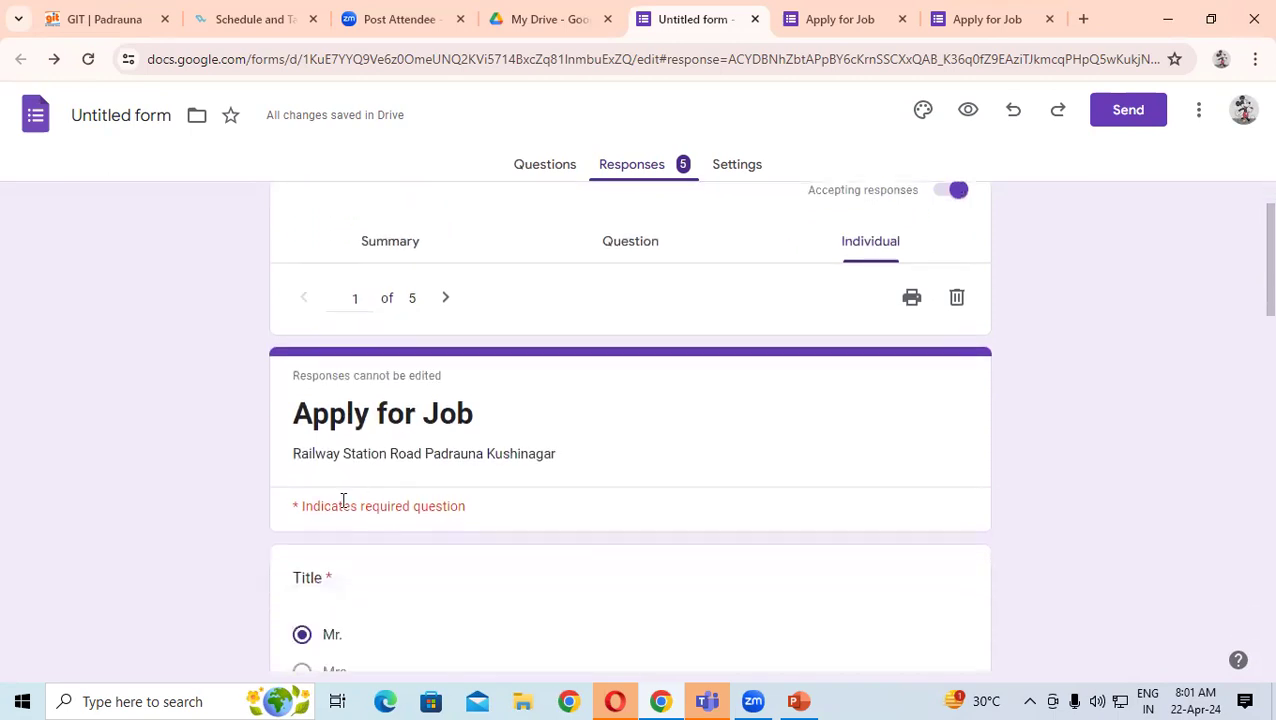
- Move to response 2 of 5 and scroll through its answers
left_click(444, 297)
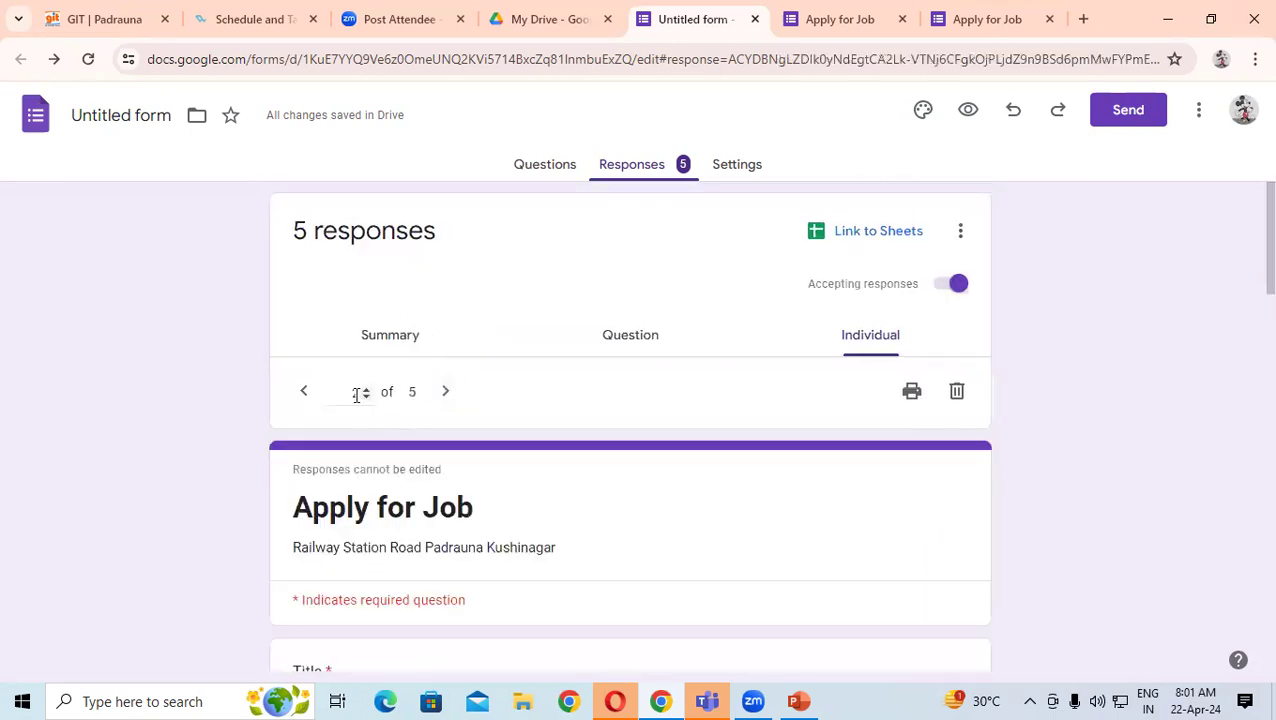
scroll(410, 418, "down", 5)
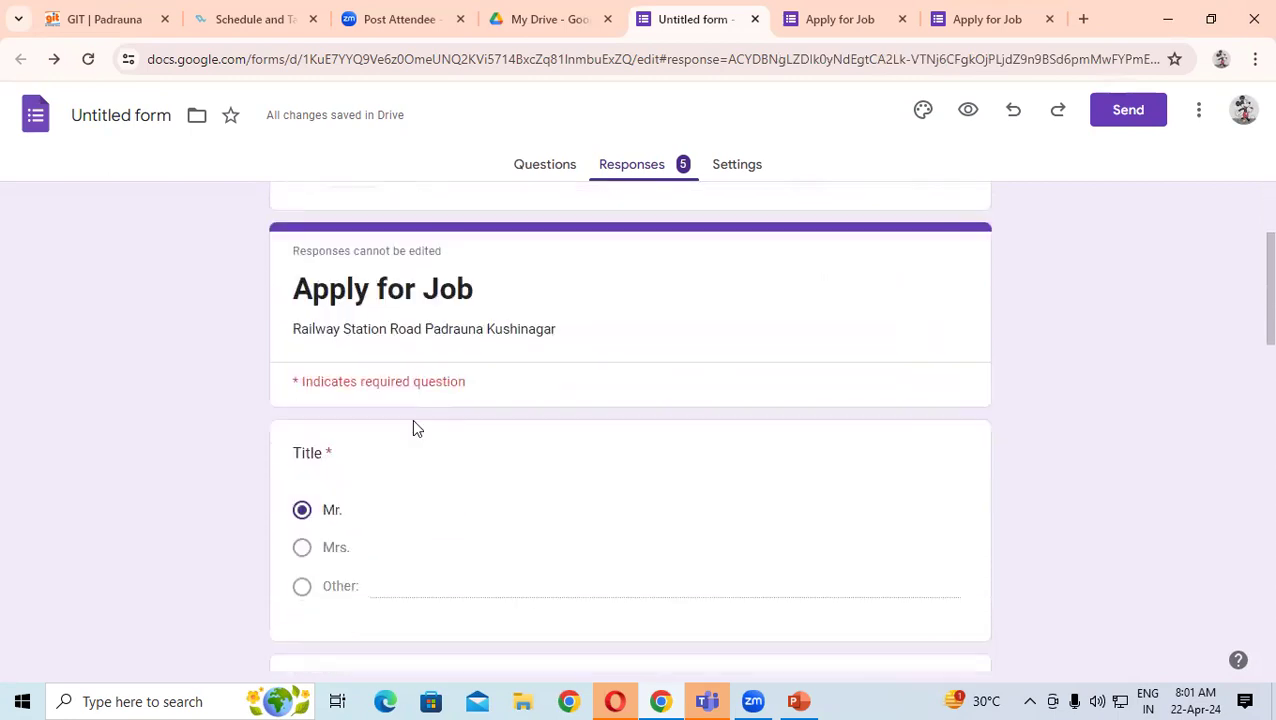
scroll(355, 370, "down", 4)
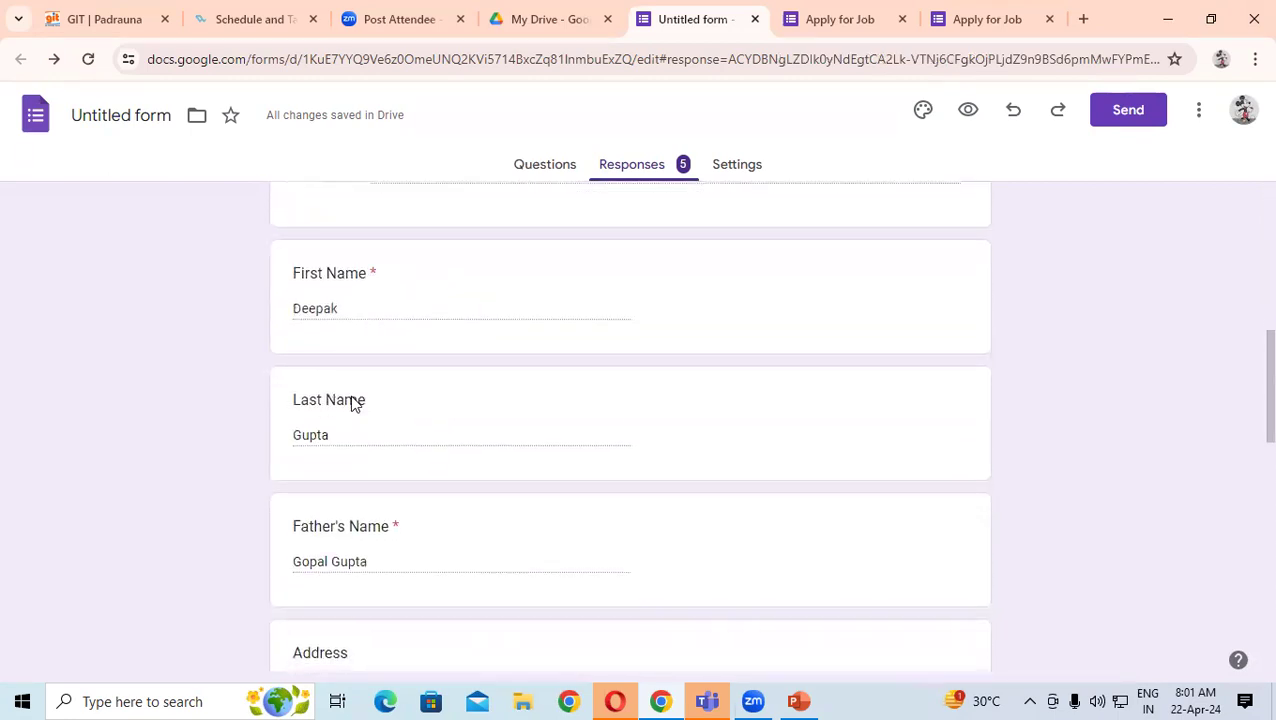
scroll(439, 390, "down", 3)
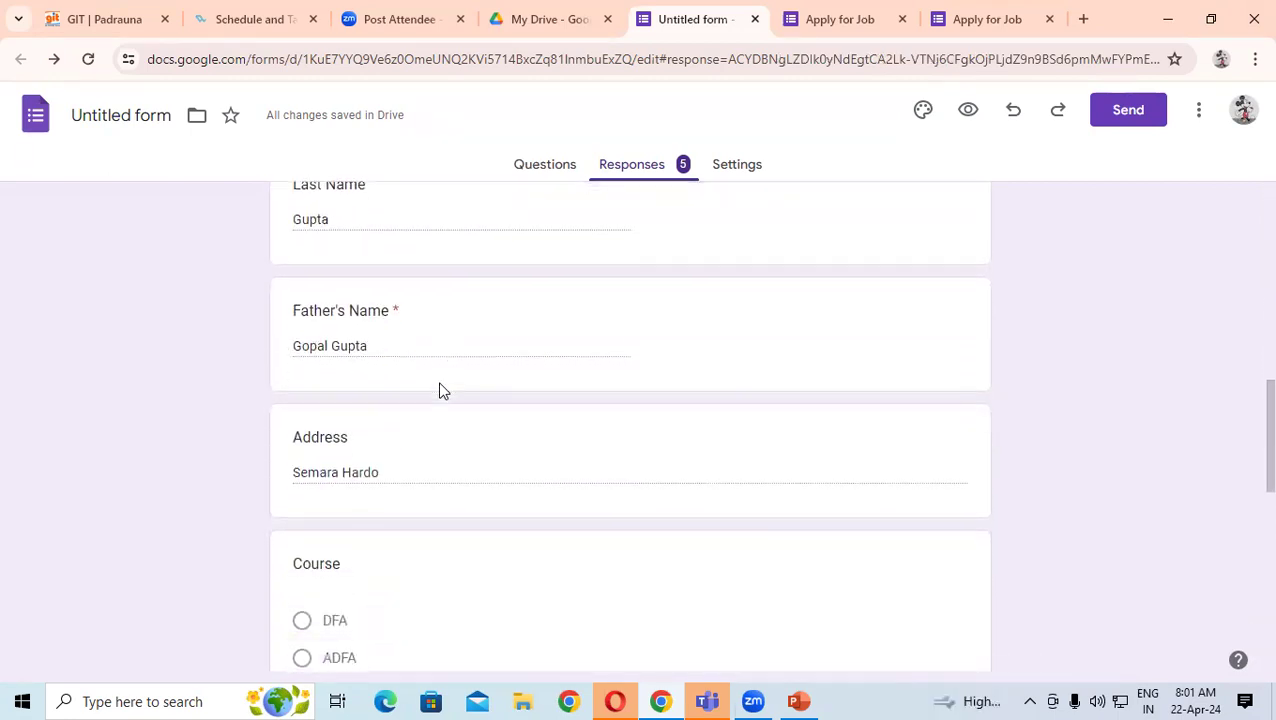
scroll(425, 350, "down", 2)
scroll(380, 390, "down", 2)
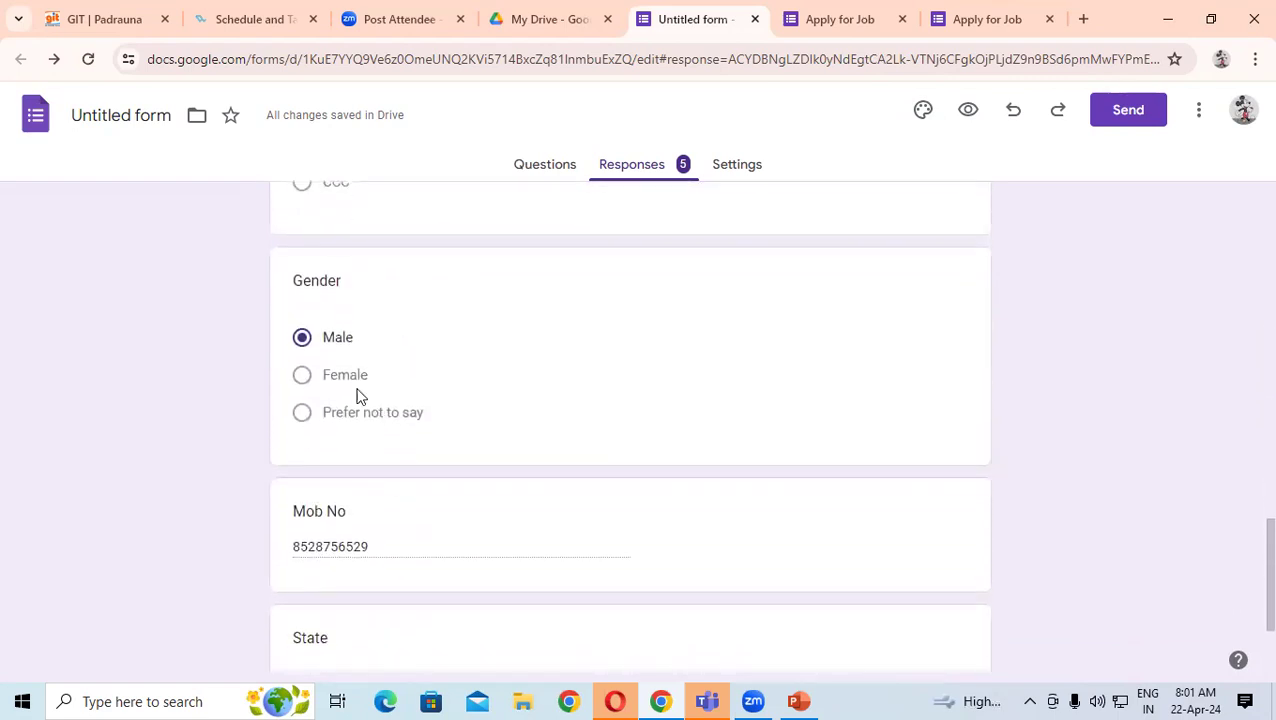
scroll(470, 350, "down", 2)
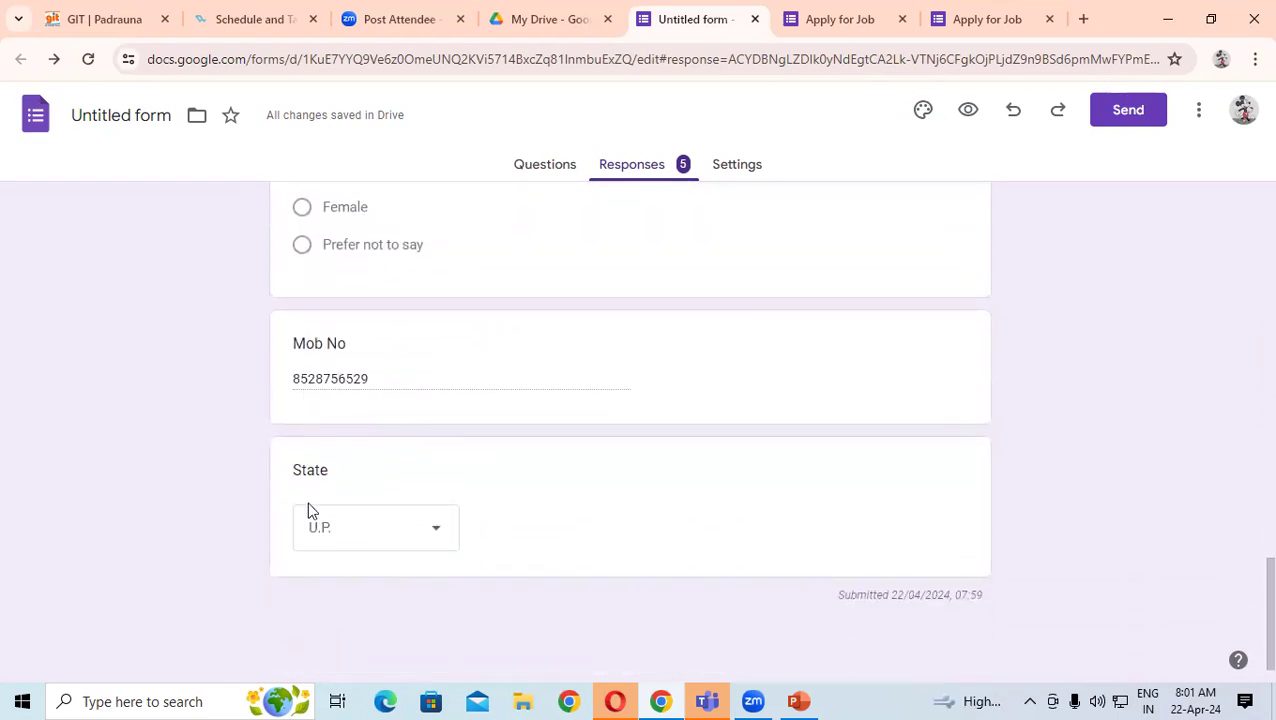
scroll(370, 555, "up", 10)
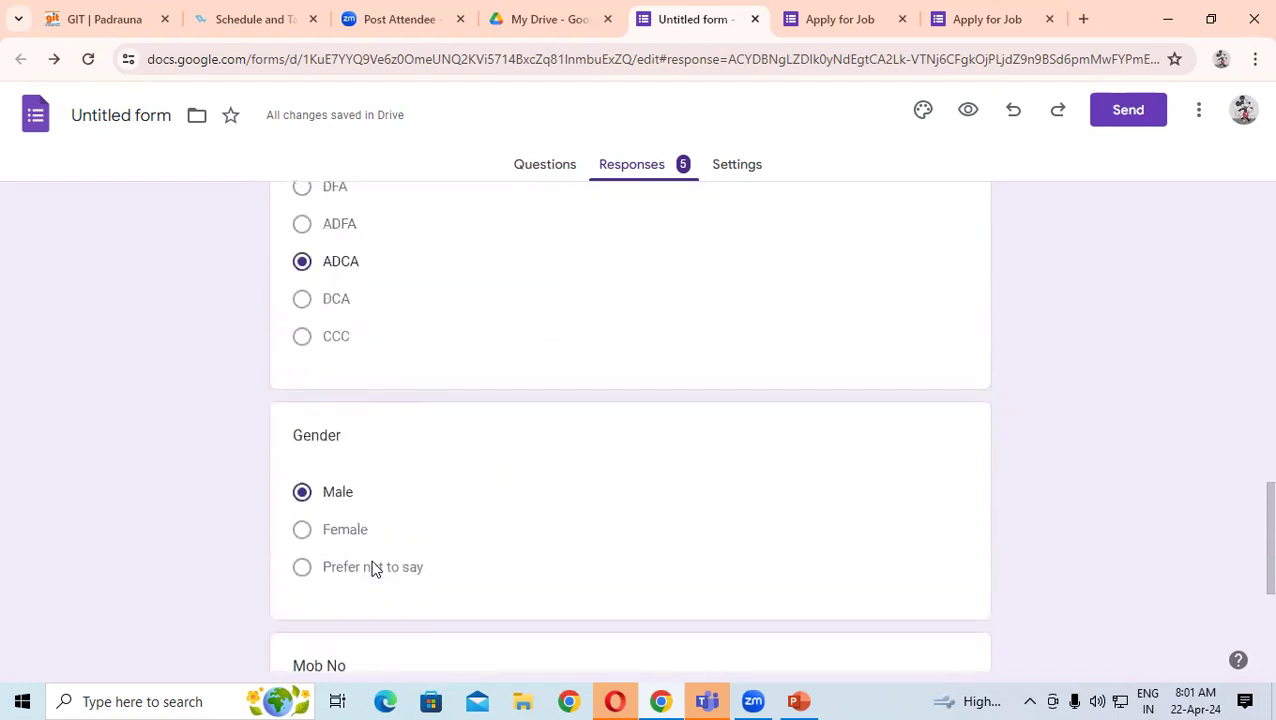
scroll(379, 509, "up", 5)
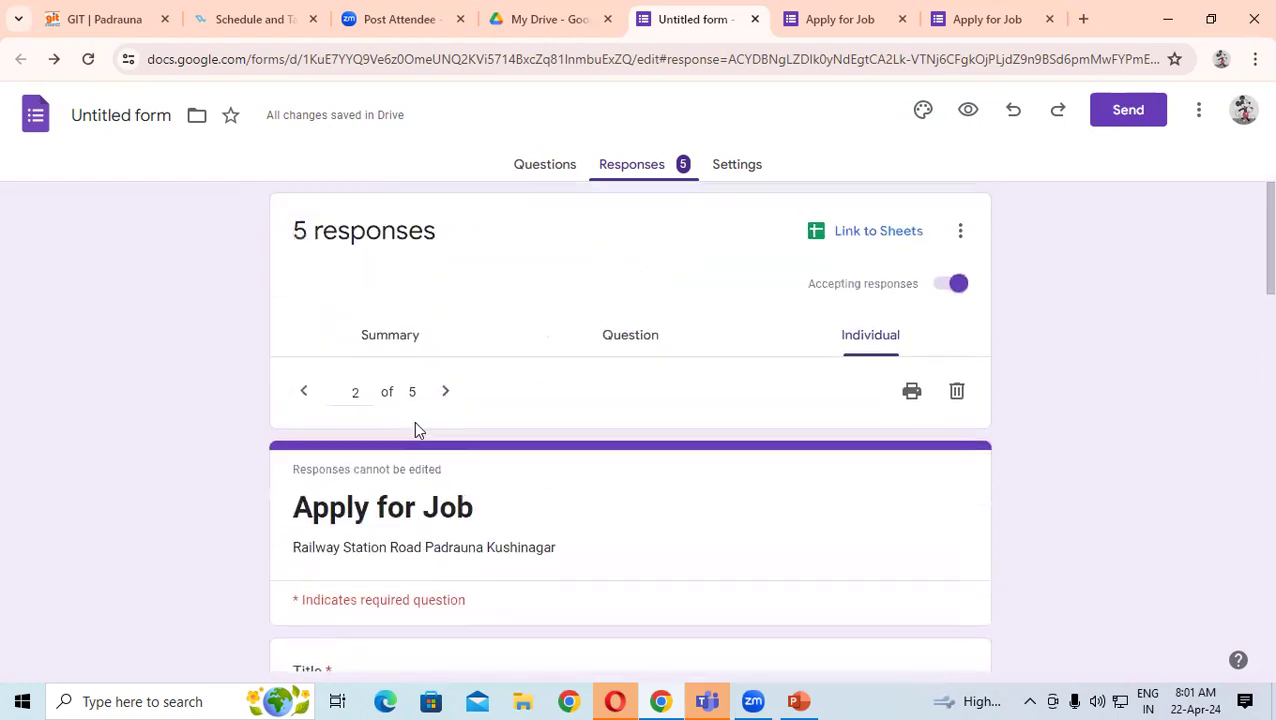
- Check the Summary's 5 Title responses, then list the four Mr. answers in Question view
left_click(392, 345)
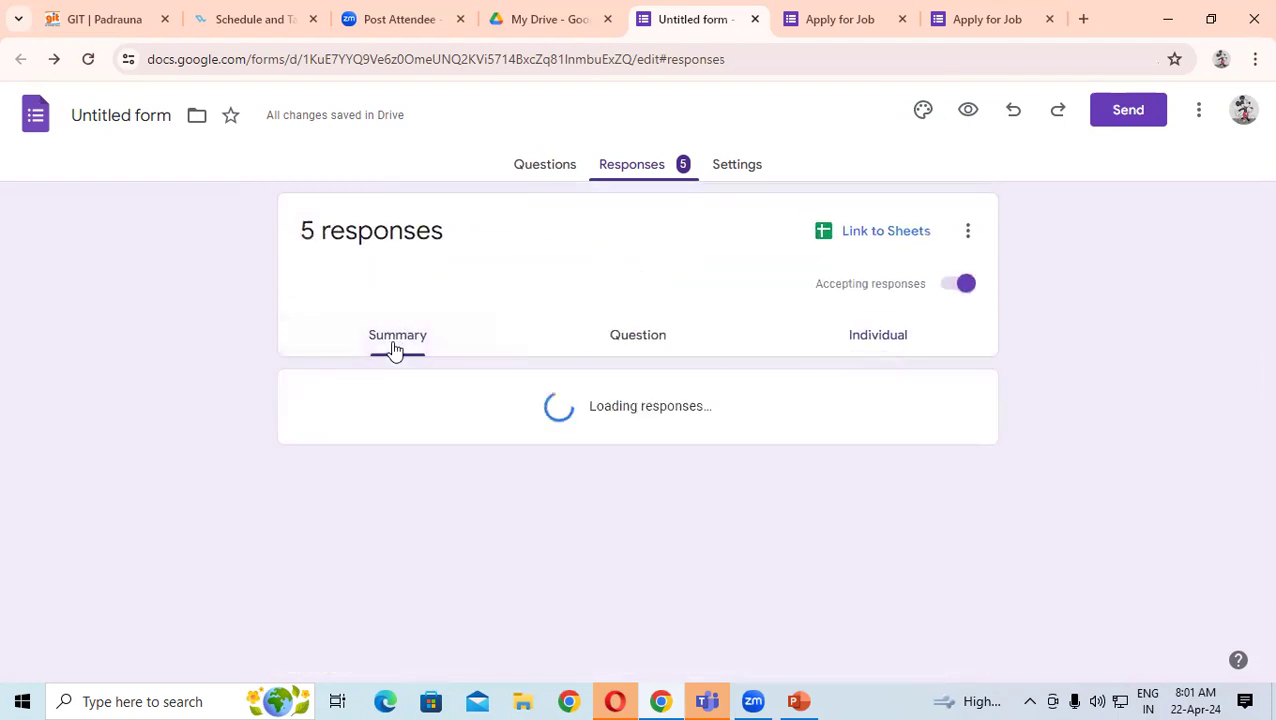
left_click_drag(293, 435, 429, 433)
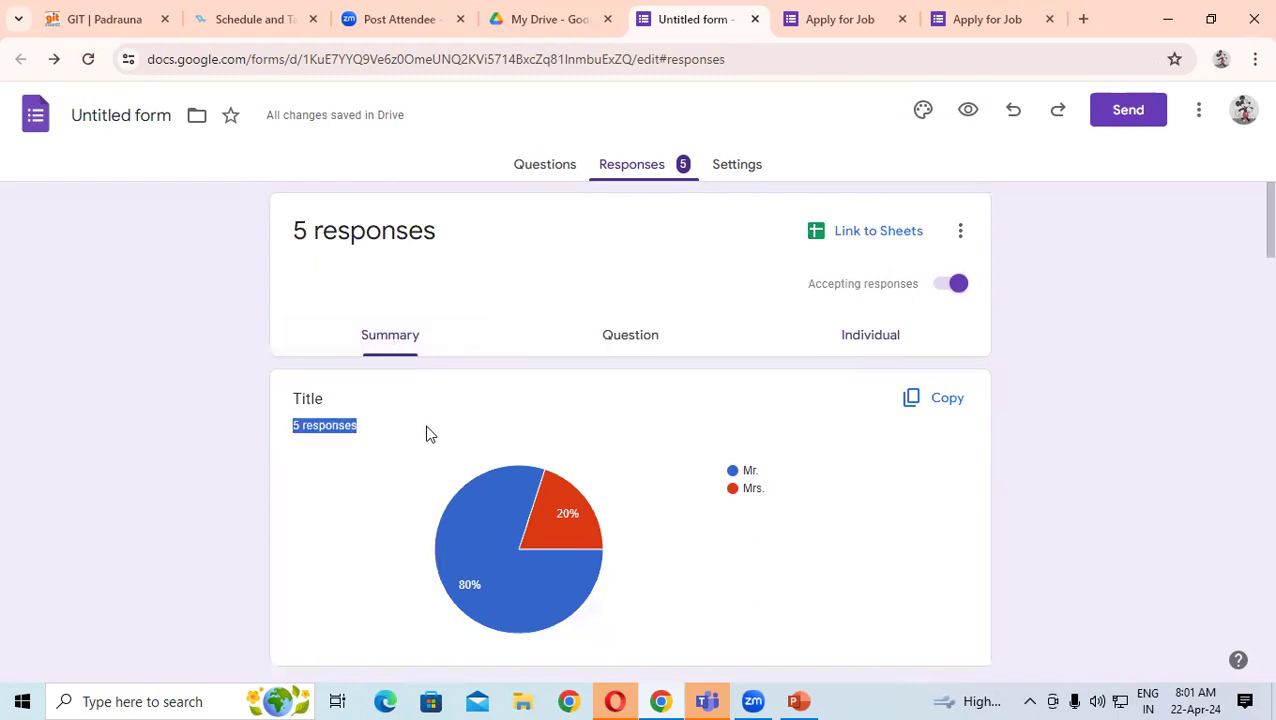
left_click(634, 350)
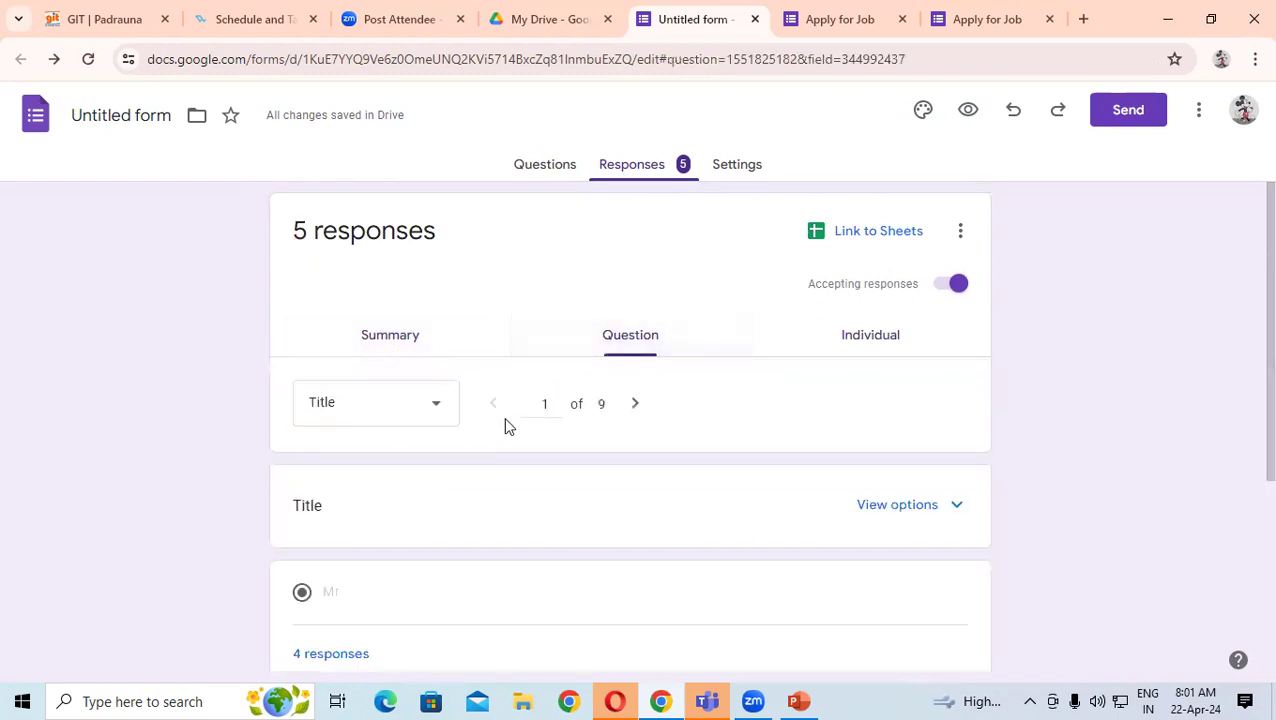
scroll(500, 425, "down", 2)
scroll(490, 427, "down", 1)
scroll(490, 427, "up", 2)
scroll(380, 480, "down", 1)
scroll(380, 470, "down", 1)
left_click(360, 410)
scroll(436, 419, "down", 1)
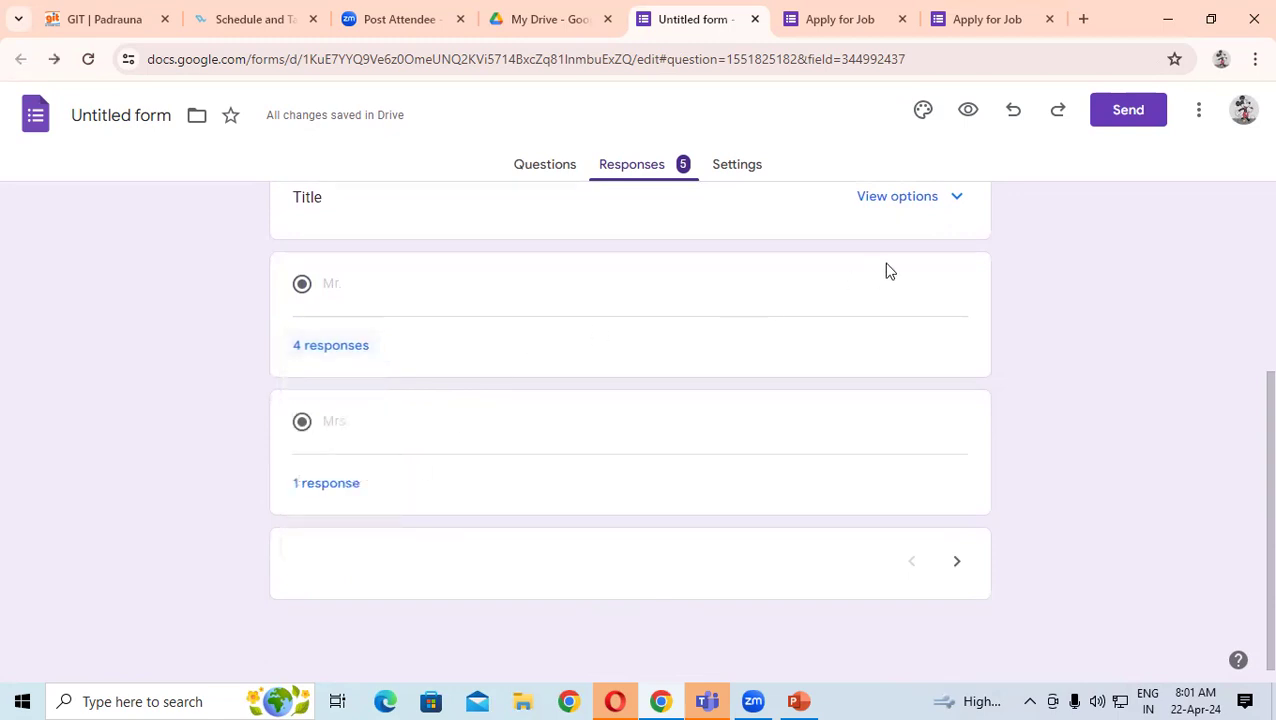
scroll(885, 270, "up", 3)
- Return to Individual view and review response 3 of 5 from top to bottom
left_click(869, 340)
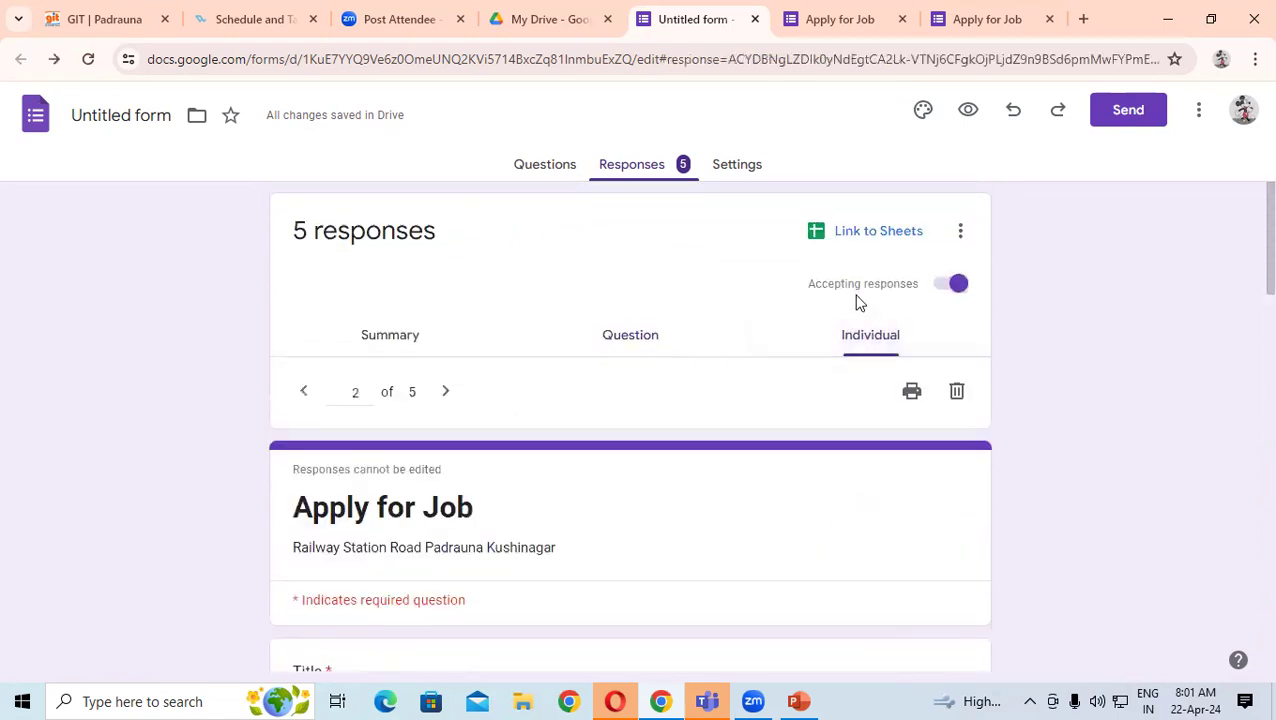
scroll(576, 415, "down", 12)
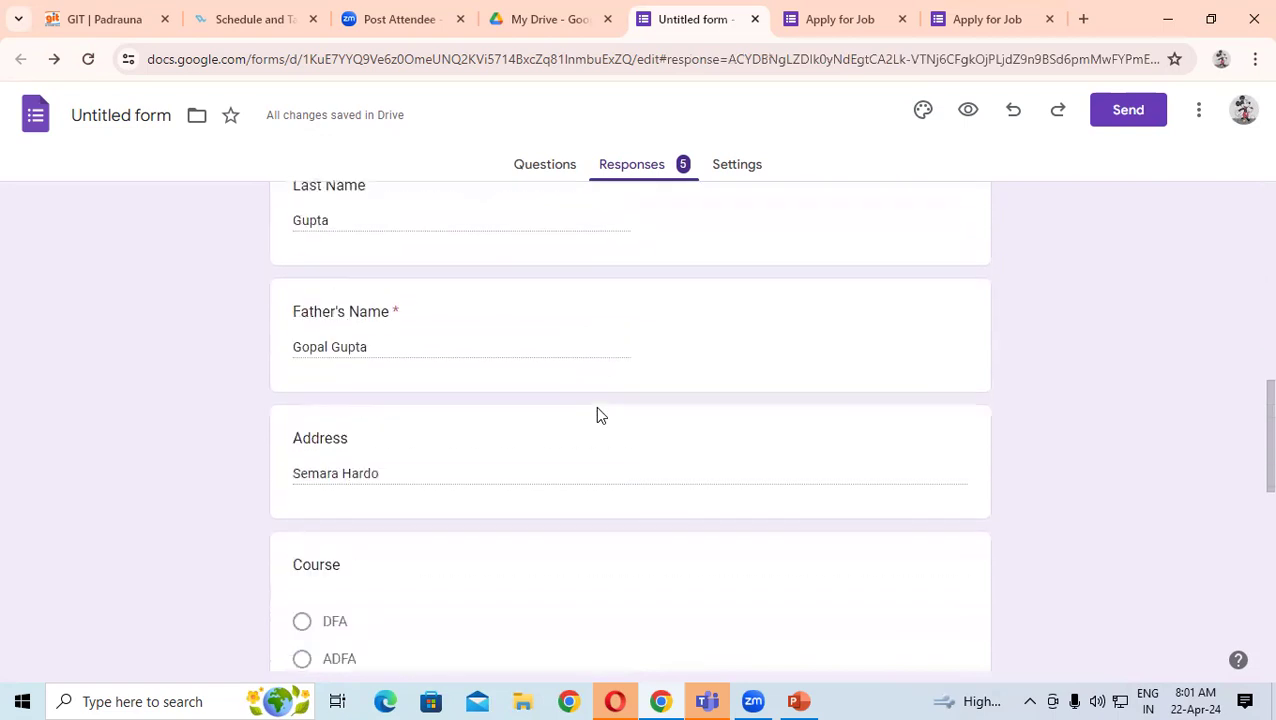
scroll(601, 420, "down", 2)
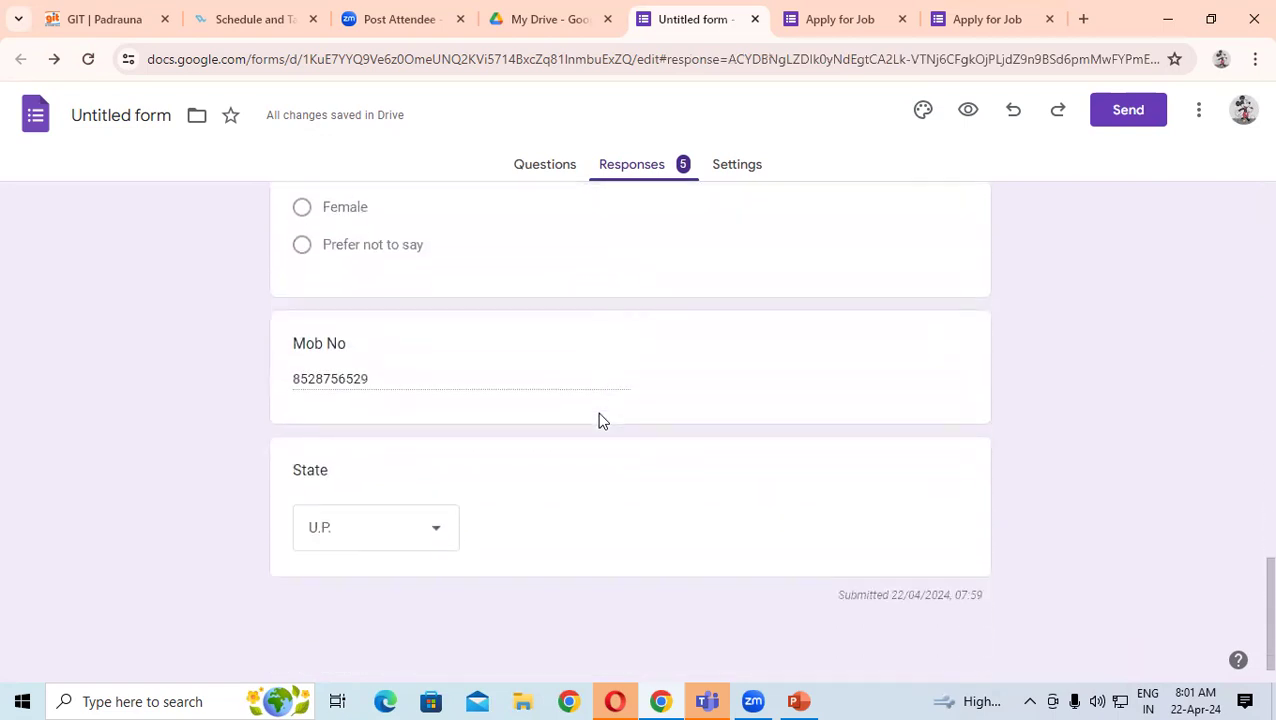
scroll(598, 415, "up", 14)
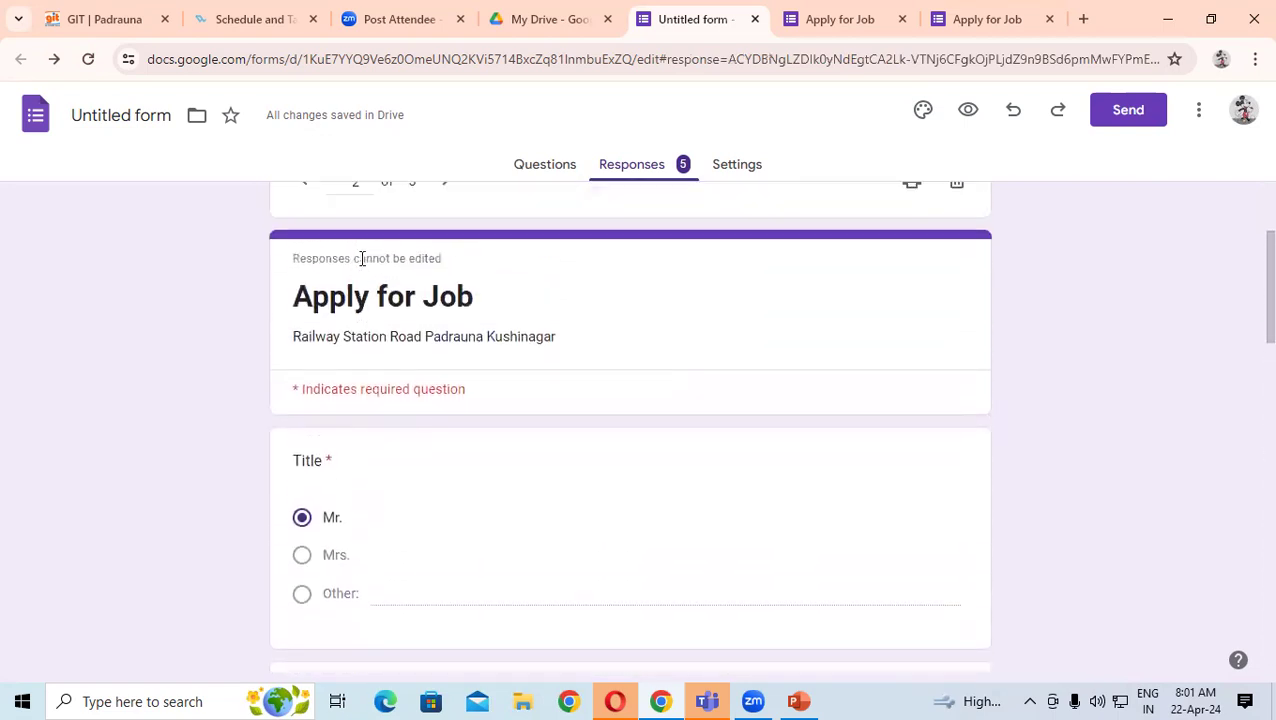
scroll(380, 300, "up", 2)
left_click(446, 393)
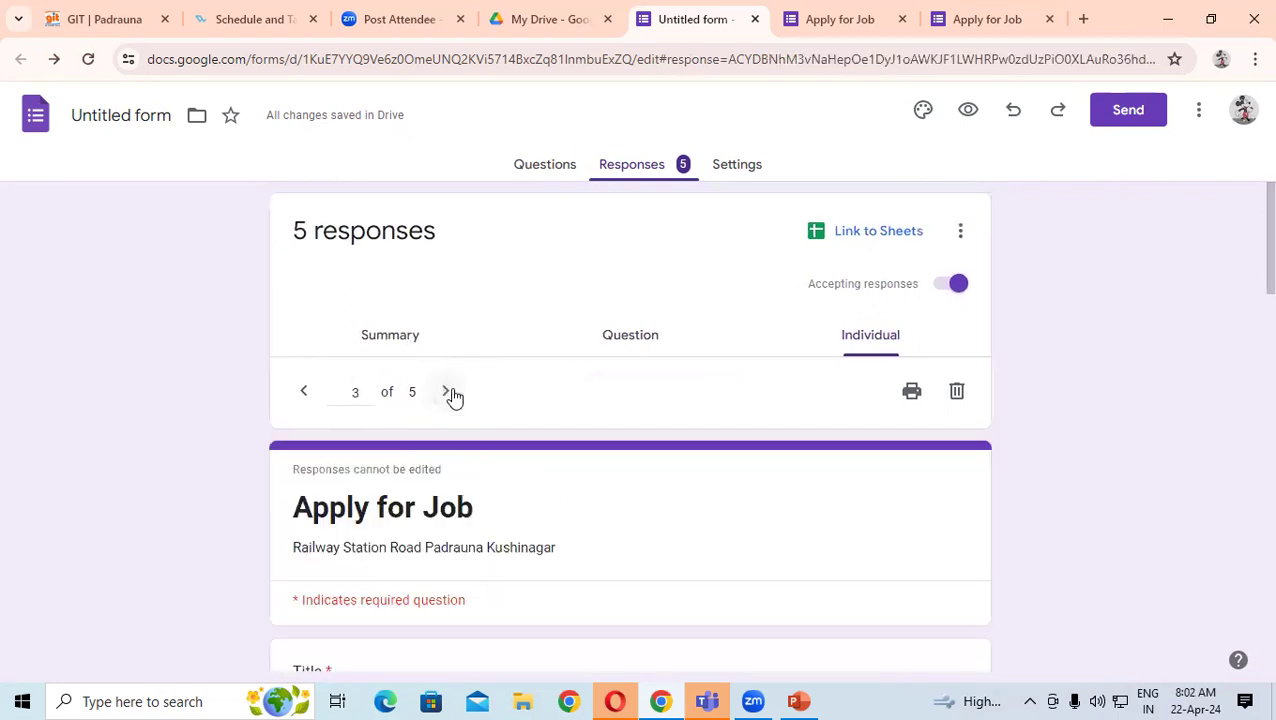
scroll(757, 441, "down", 3)
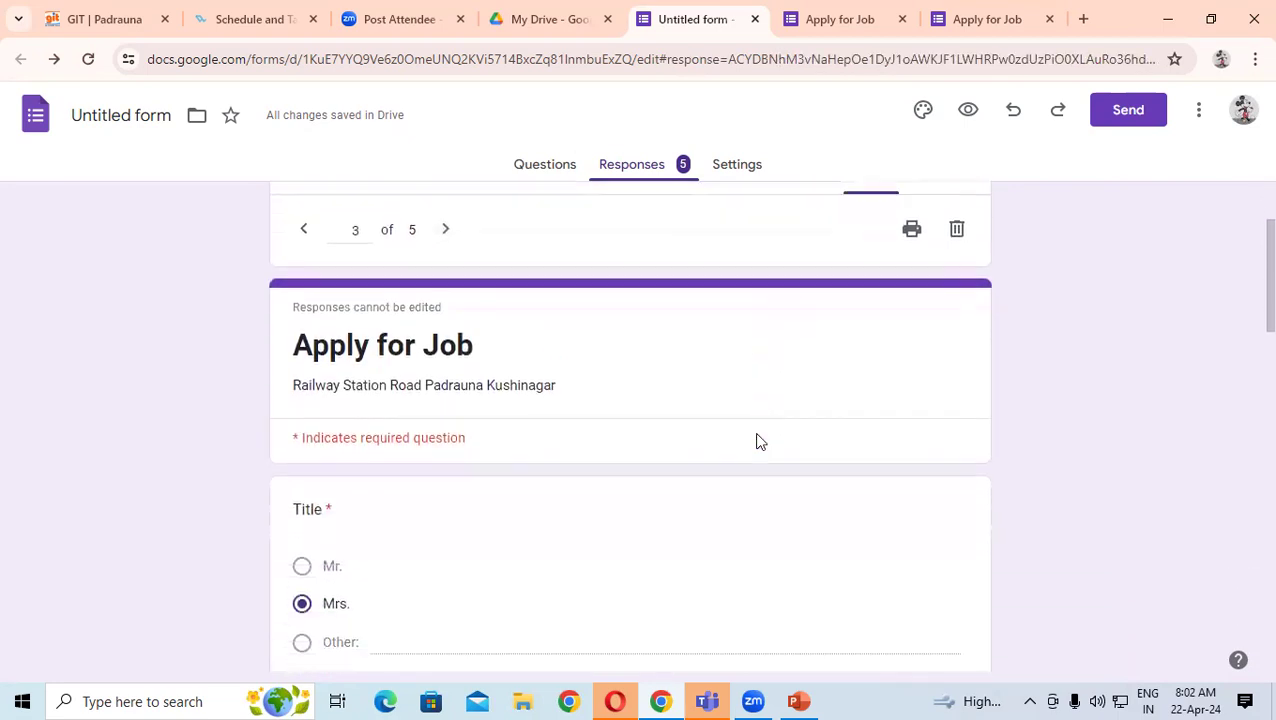
scroll(757, 441, "down", 5)
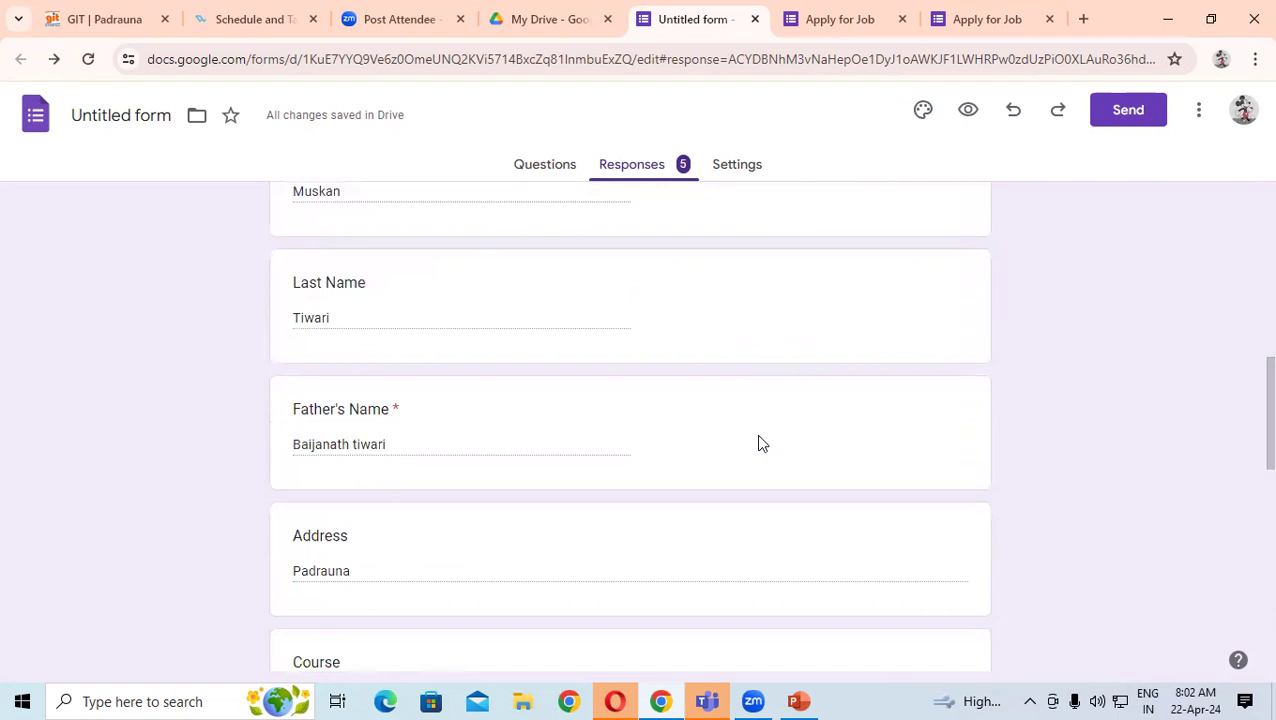
scroll(757, 441, "down", 3)
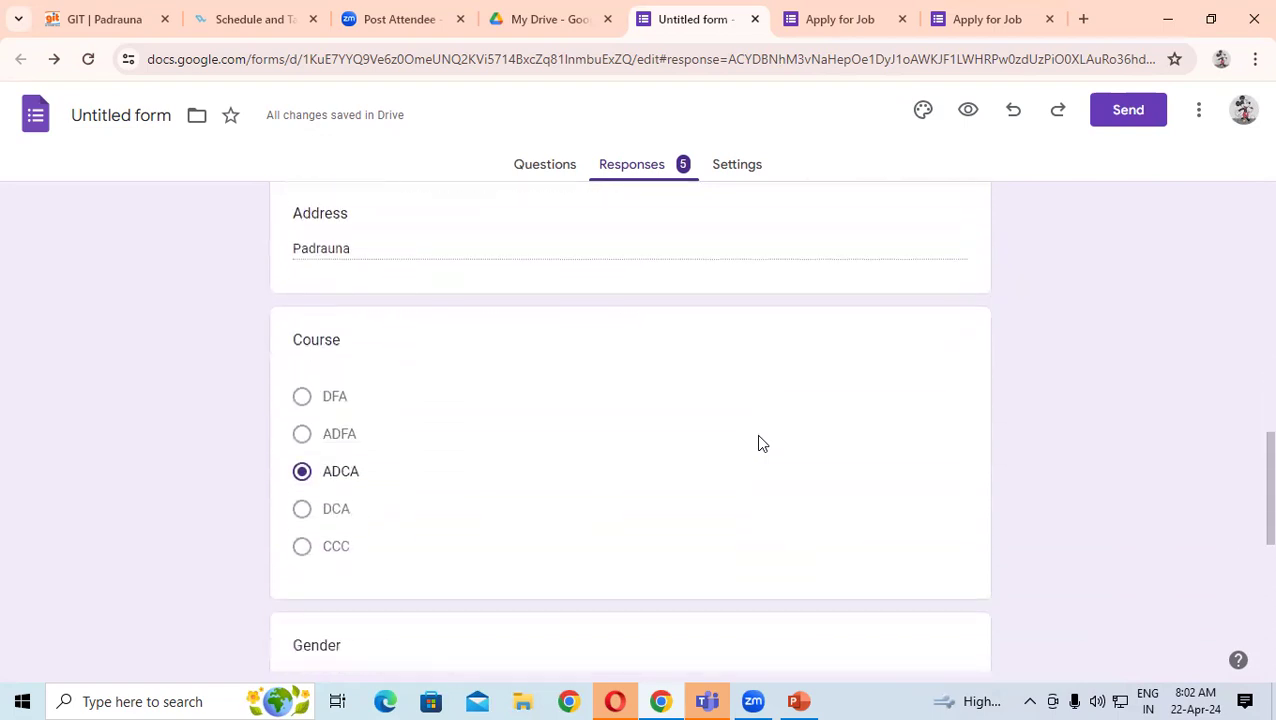
scroll(757, 441, "up", 1)
scroll(758, 443, "down", 5)
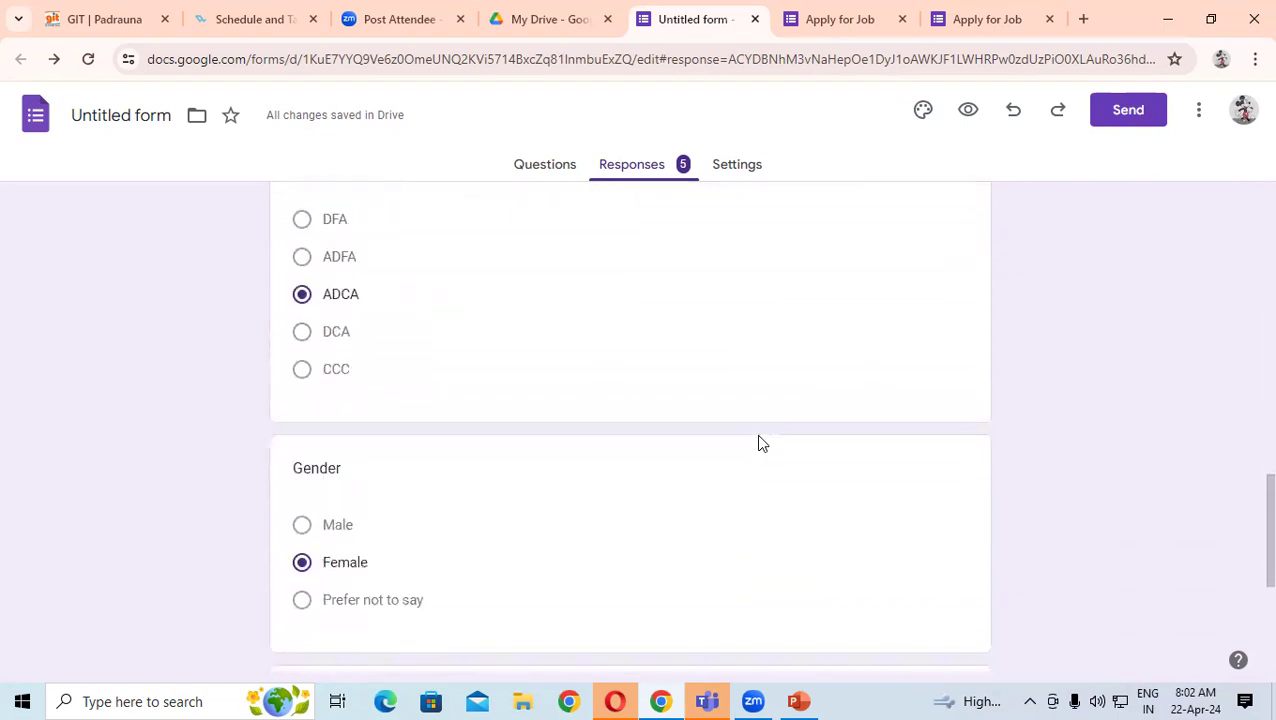
scroll(767, 447, "up", 8)
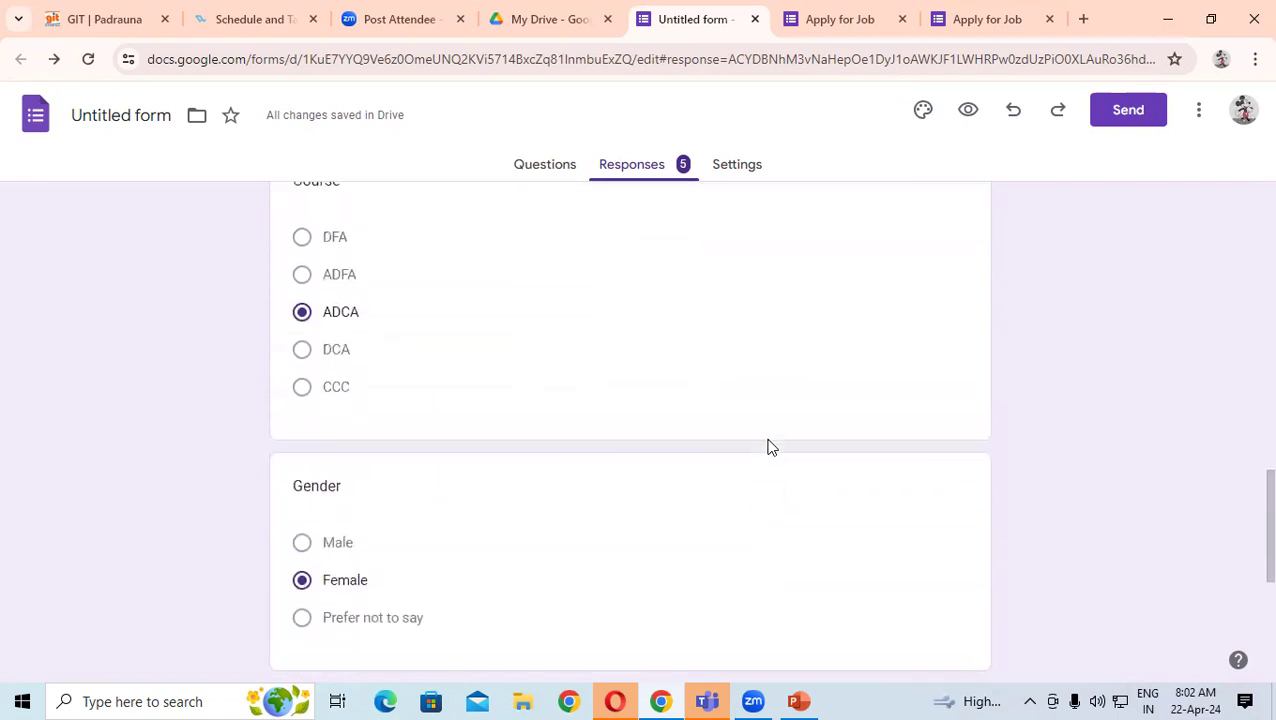
scroll(1250, 408, "up", 7)
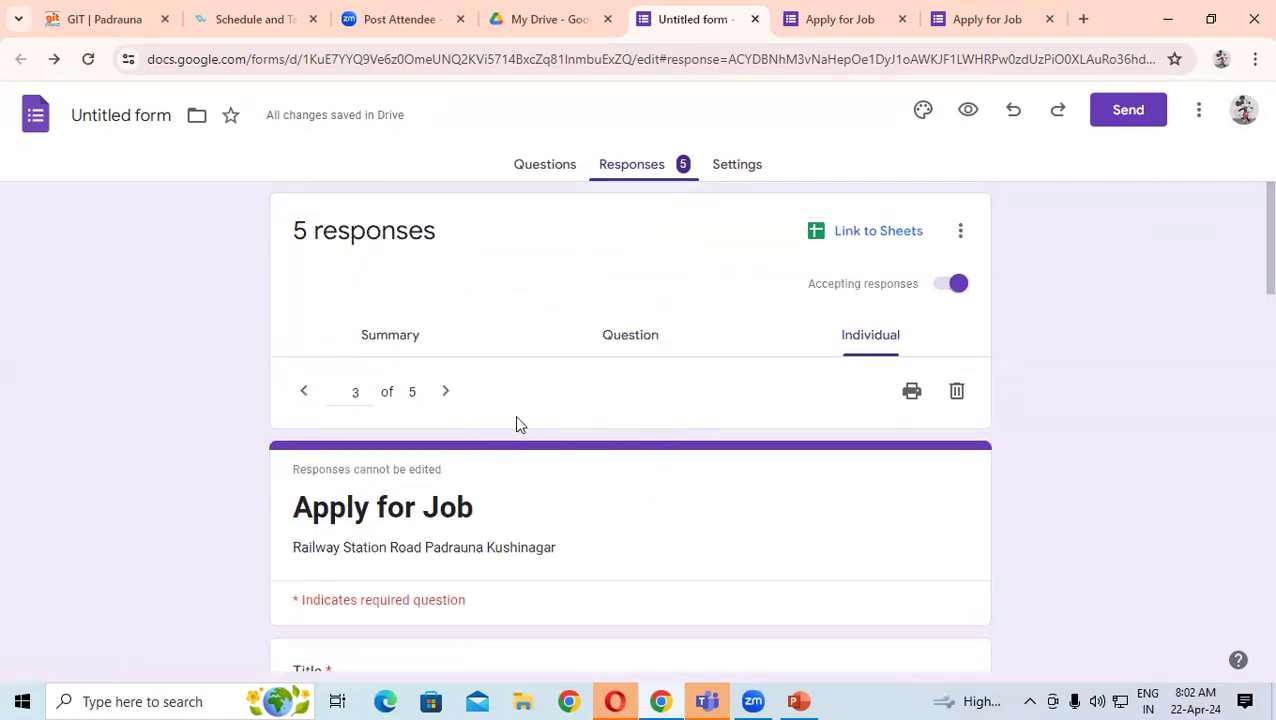
- Go to response 4 of 5 and print it as a PDF to the Desktop
left_click(457, 394)
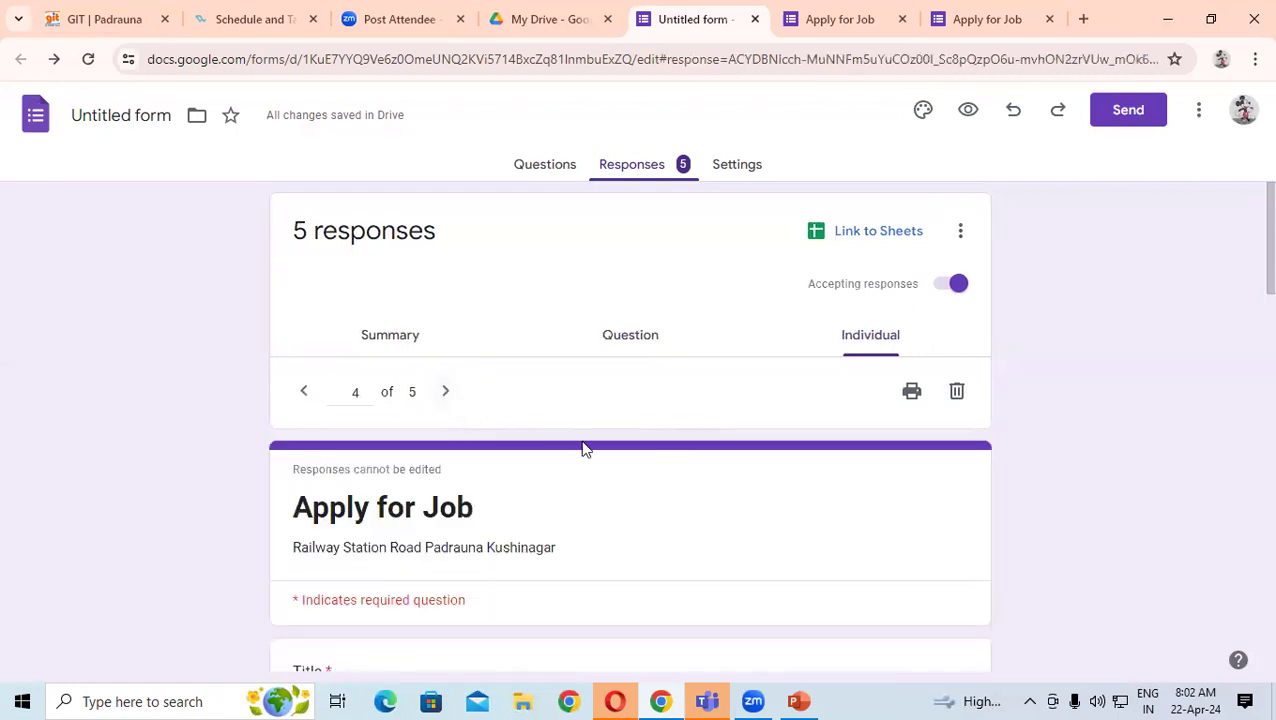
scroll(713, 449, "down", 3)
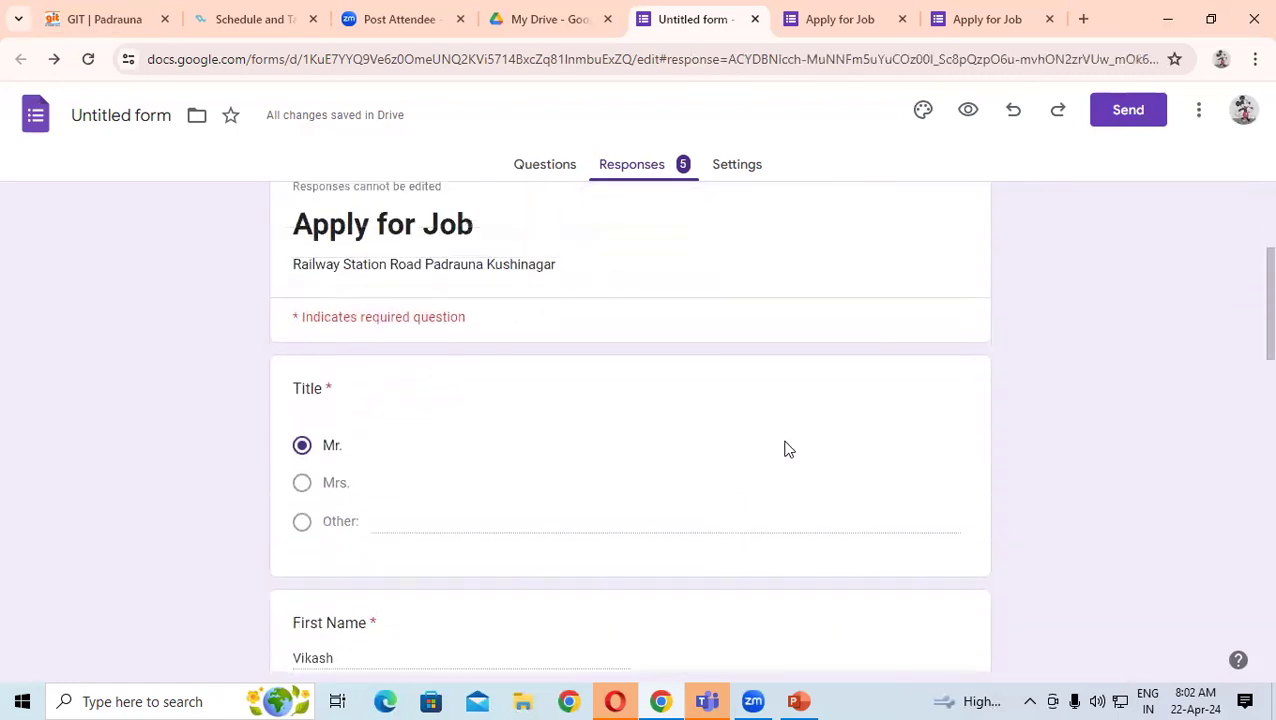
scroll(785, 449, "up", 3)
left_click(912, 392)
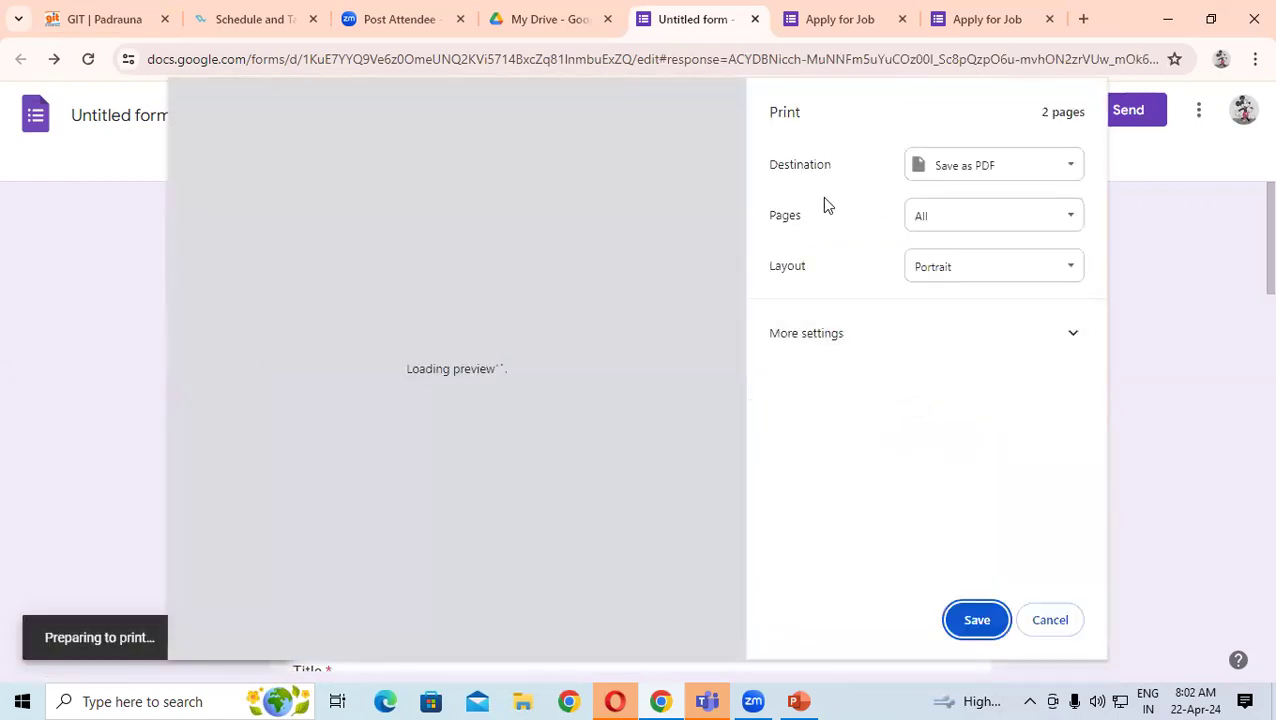
scroll(405, 378, "down", 10)
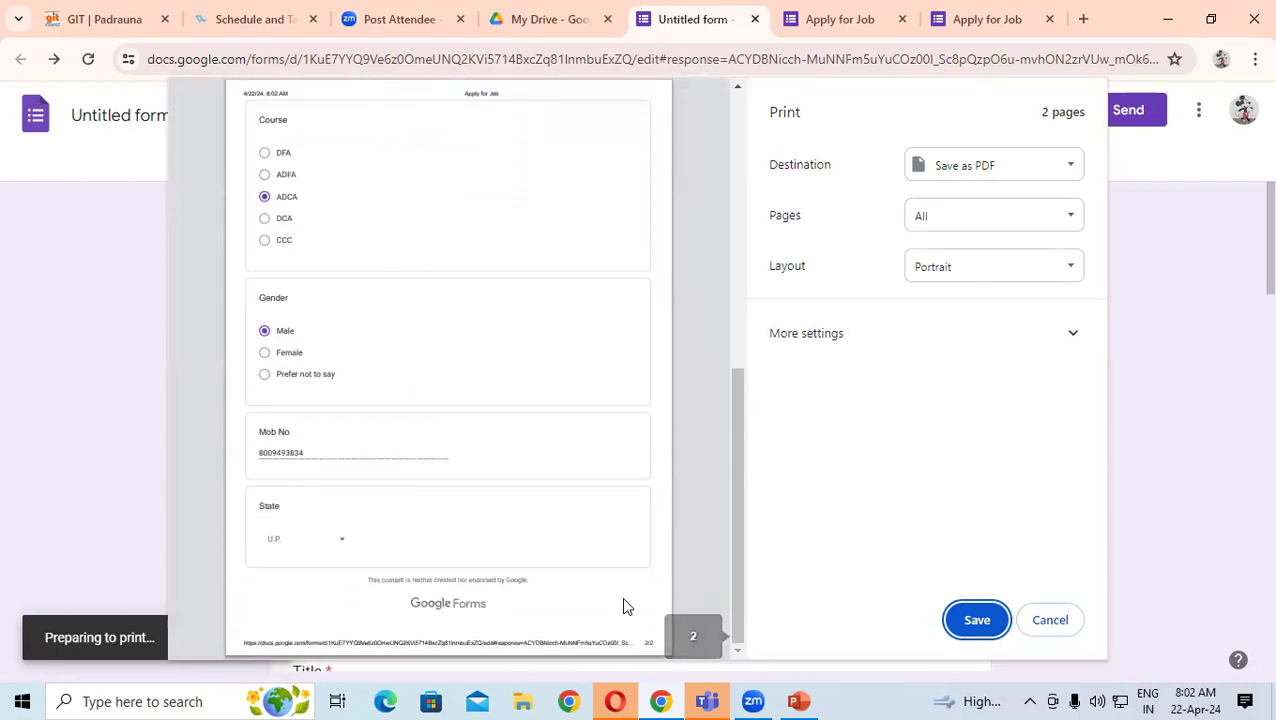
key("Return")
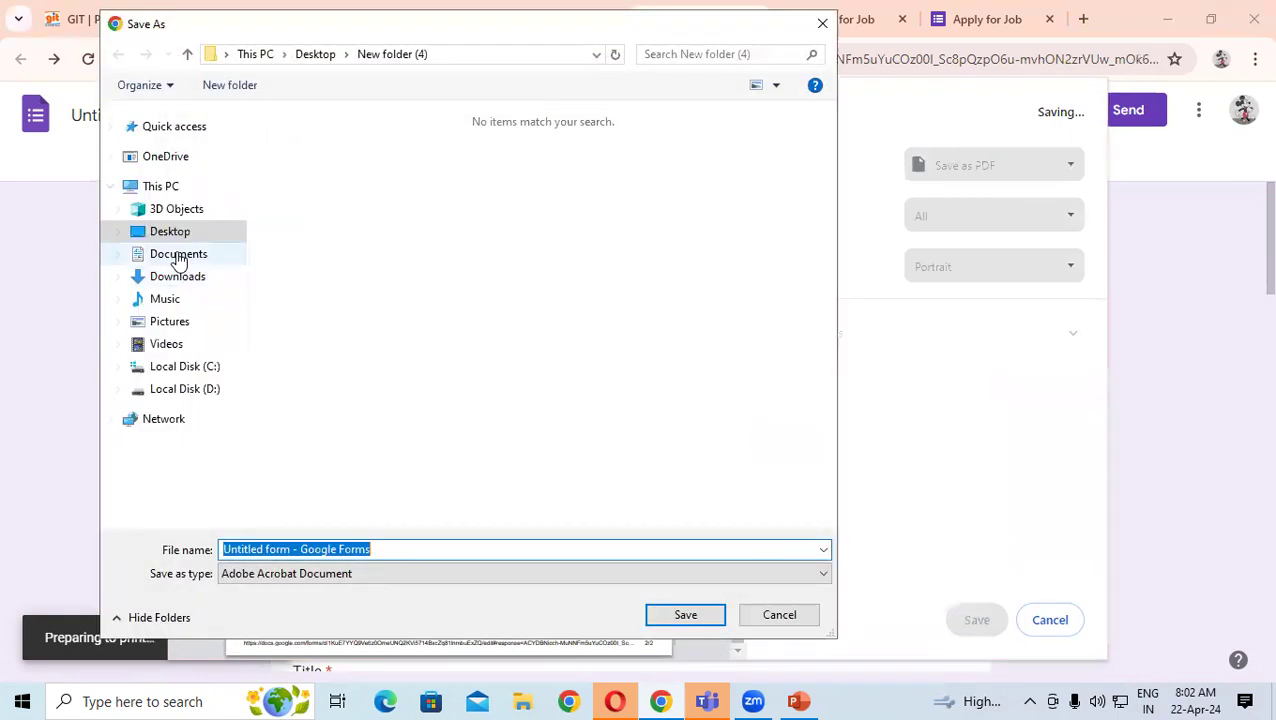
left_click(172, 233)
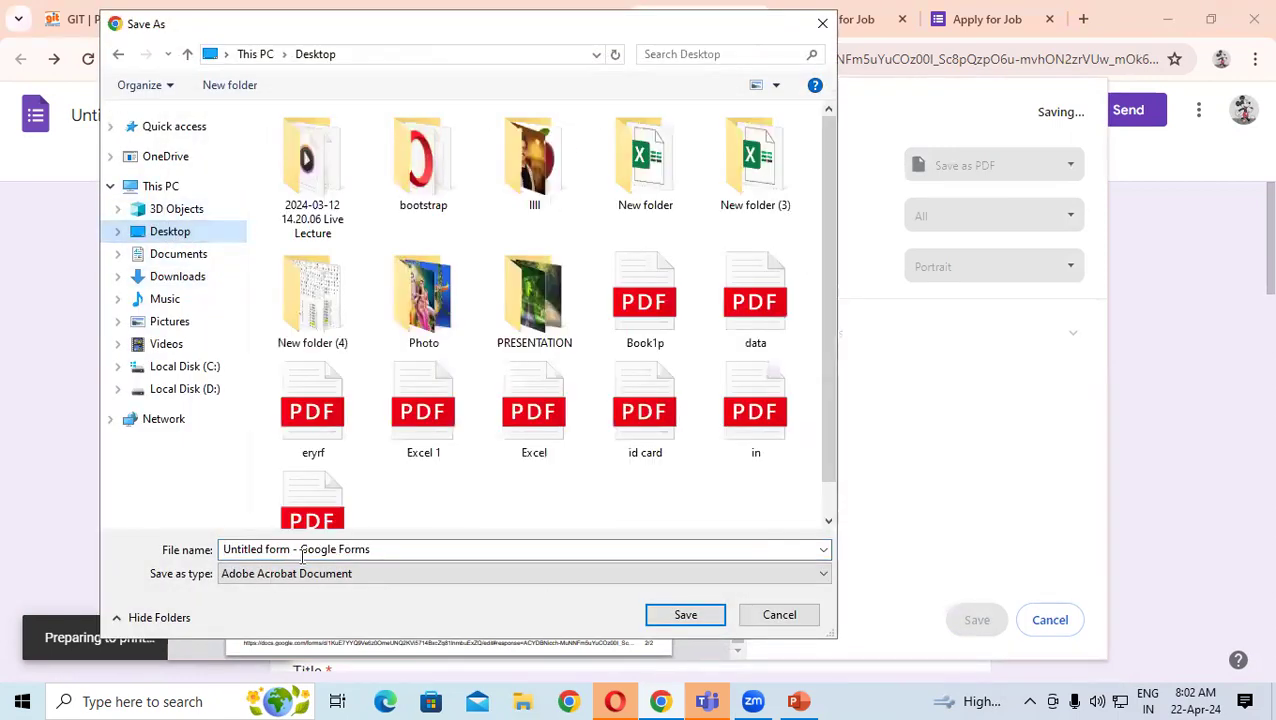
left_click(690, 614)
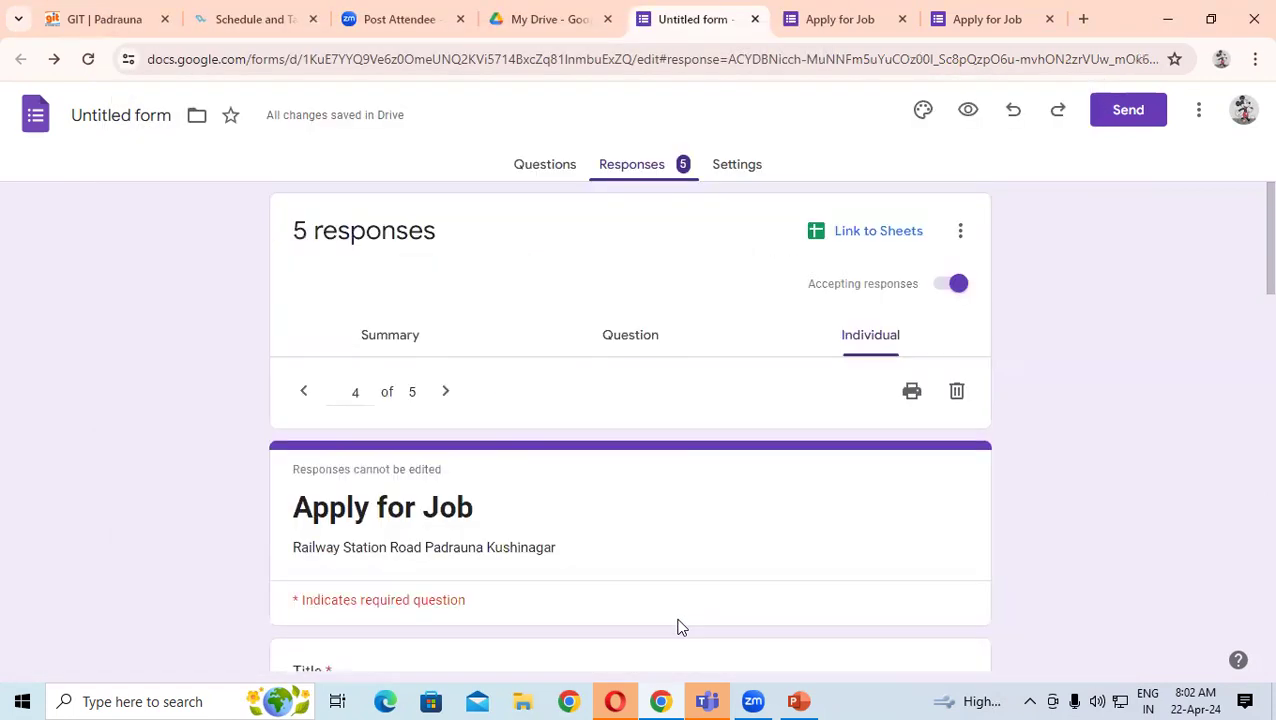
- Minimize Chrome, close PowerPoint without saving, and quit Opera
left_click(1167, 19)
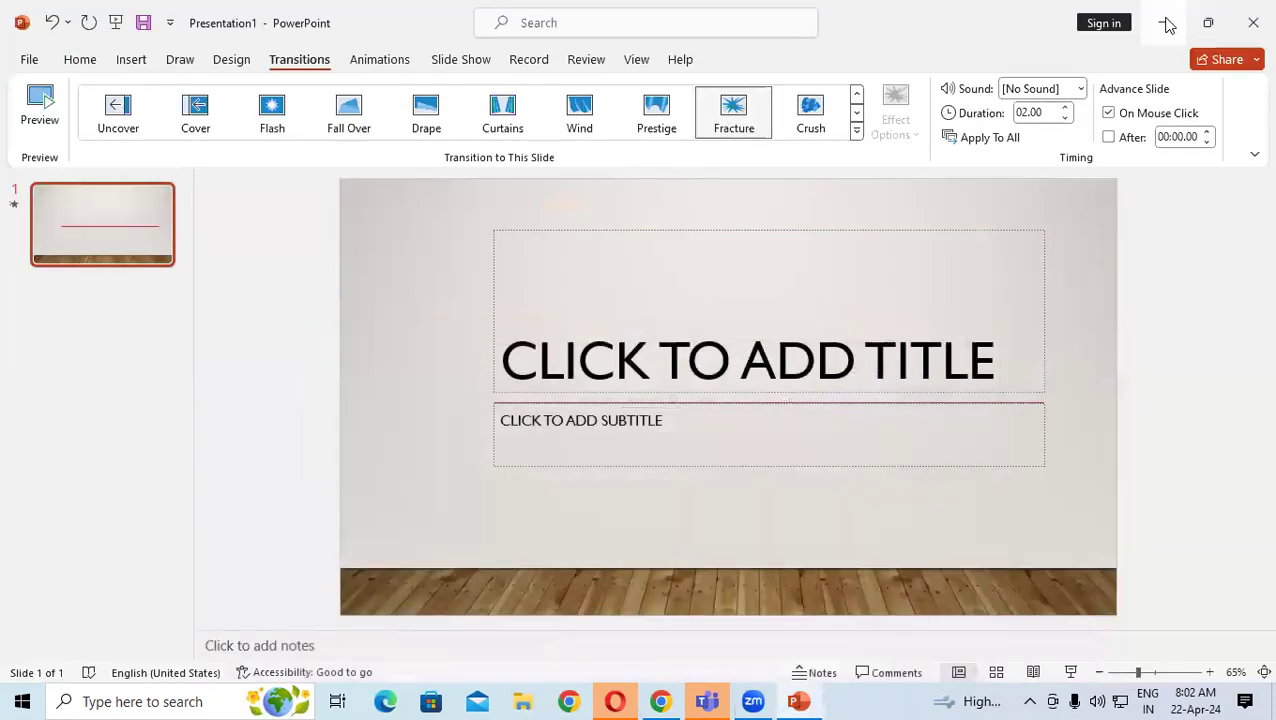
left_click(1249, 10)
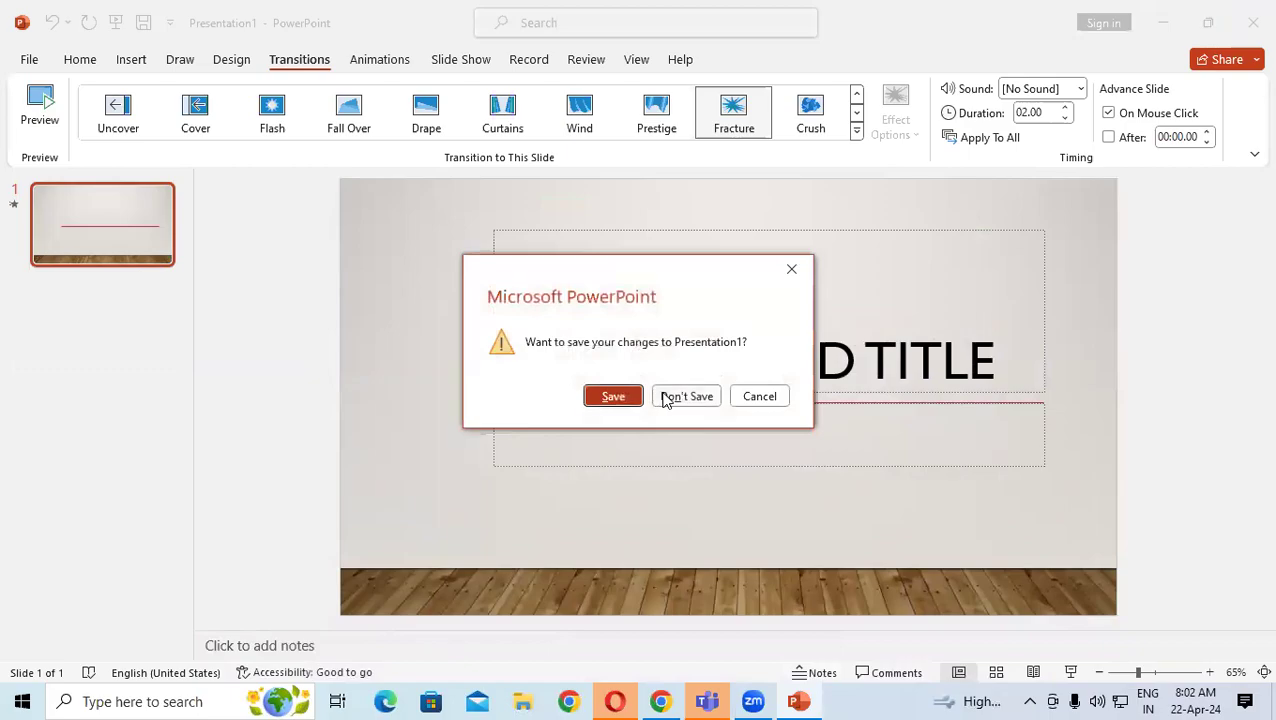
left_click(686, 396)
left_click(1250, 20)
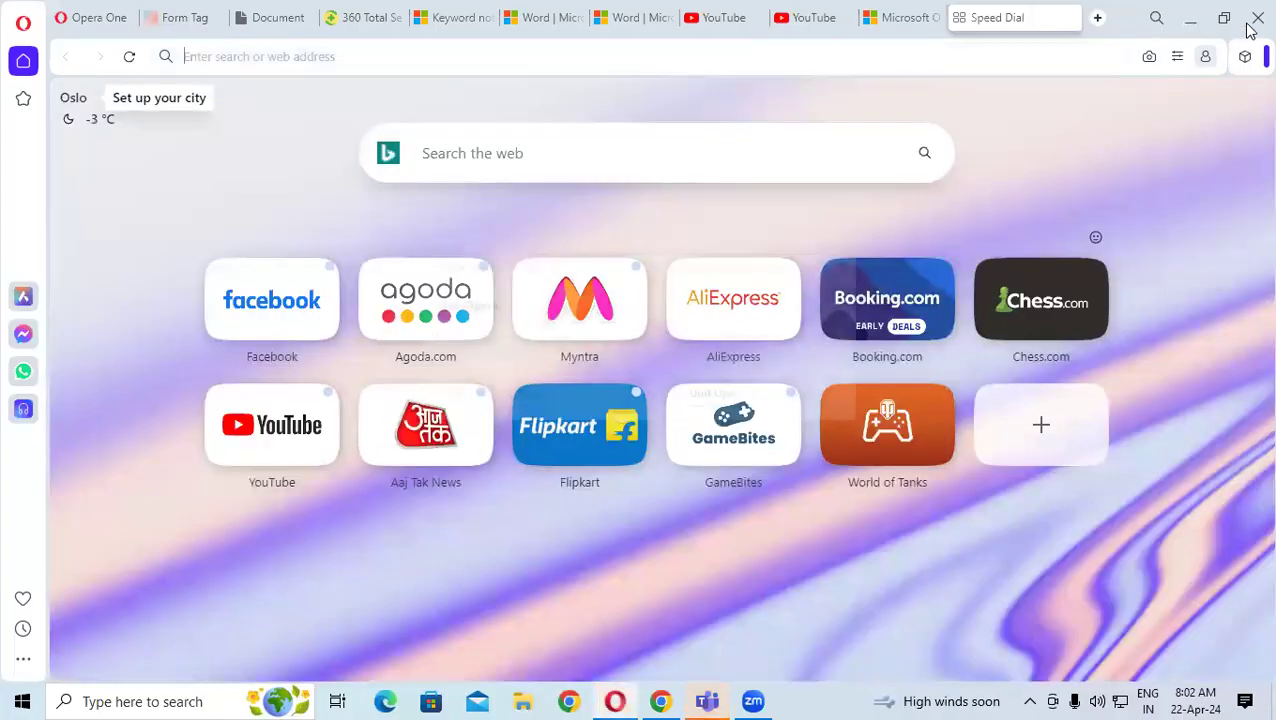
left_click(733, 395)
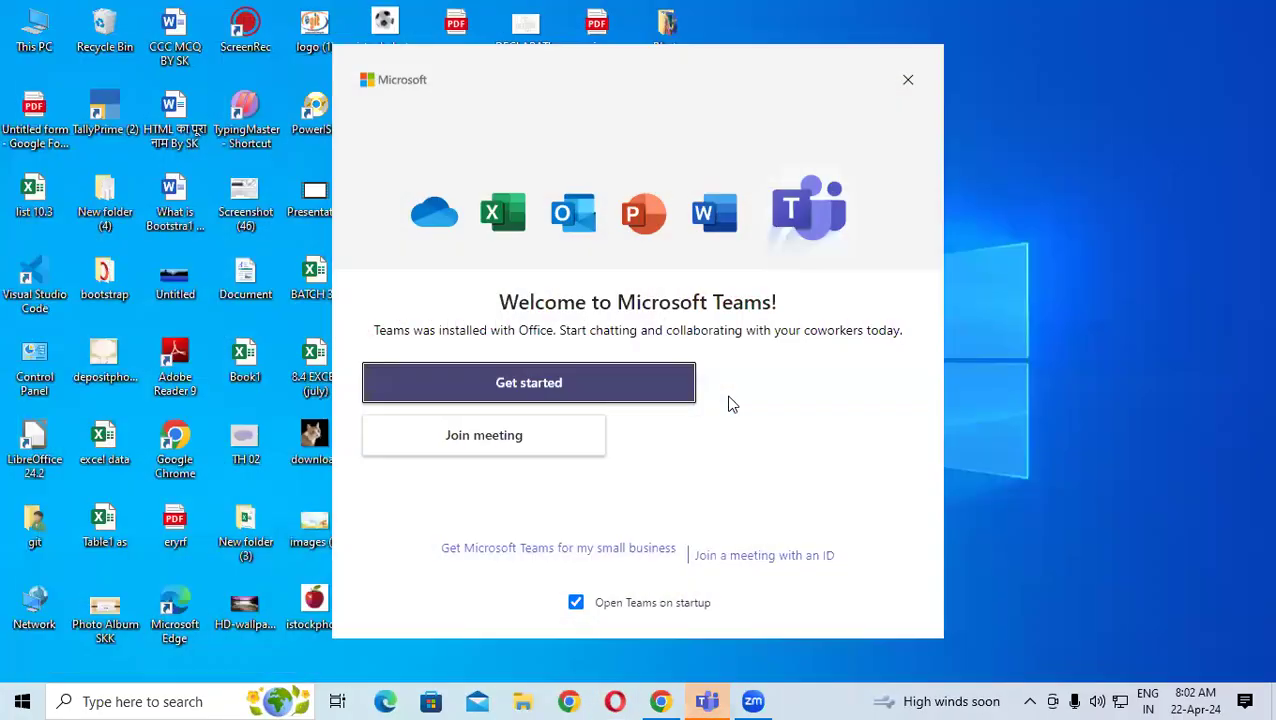
- Dismiss the Teams welcome window and select the 'Untitled form - Google Forms' PDF on the desktop
left_click(907, 81)
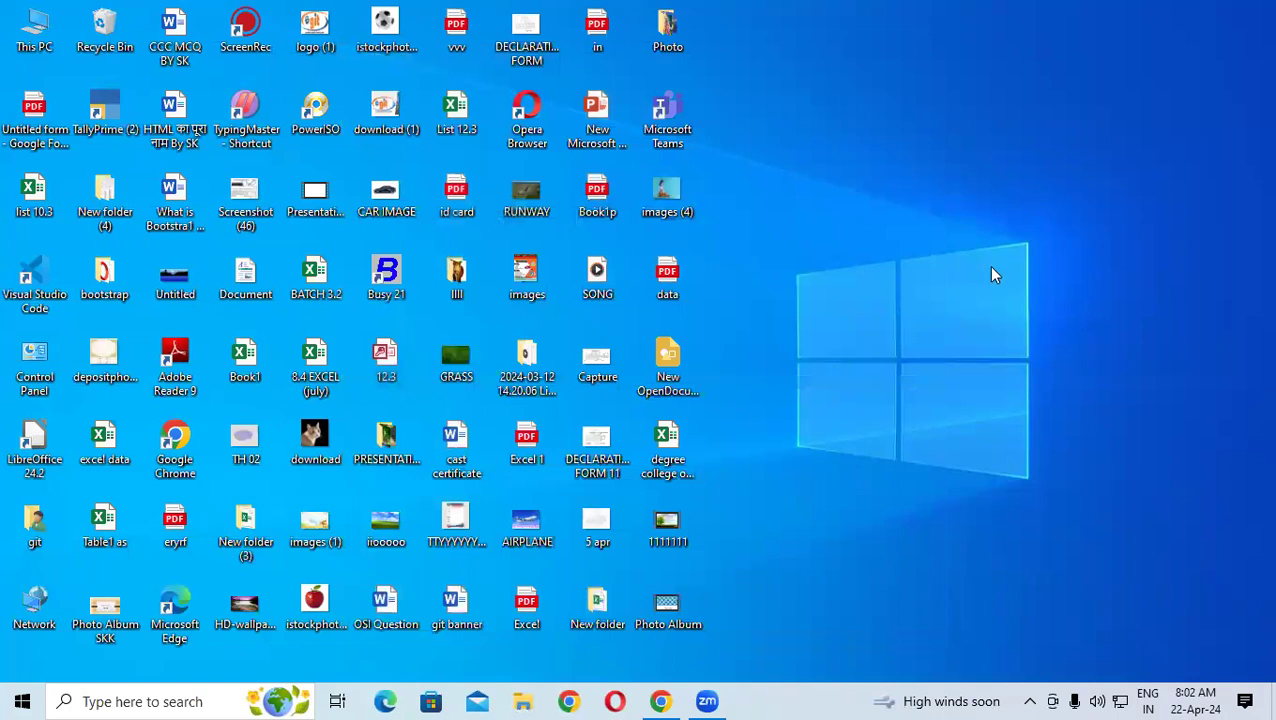
left_click(15, 138)
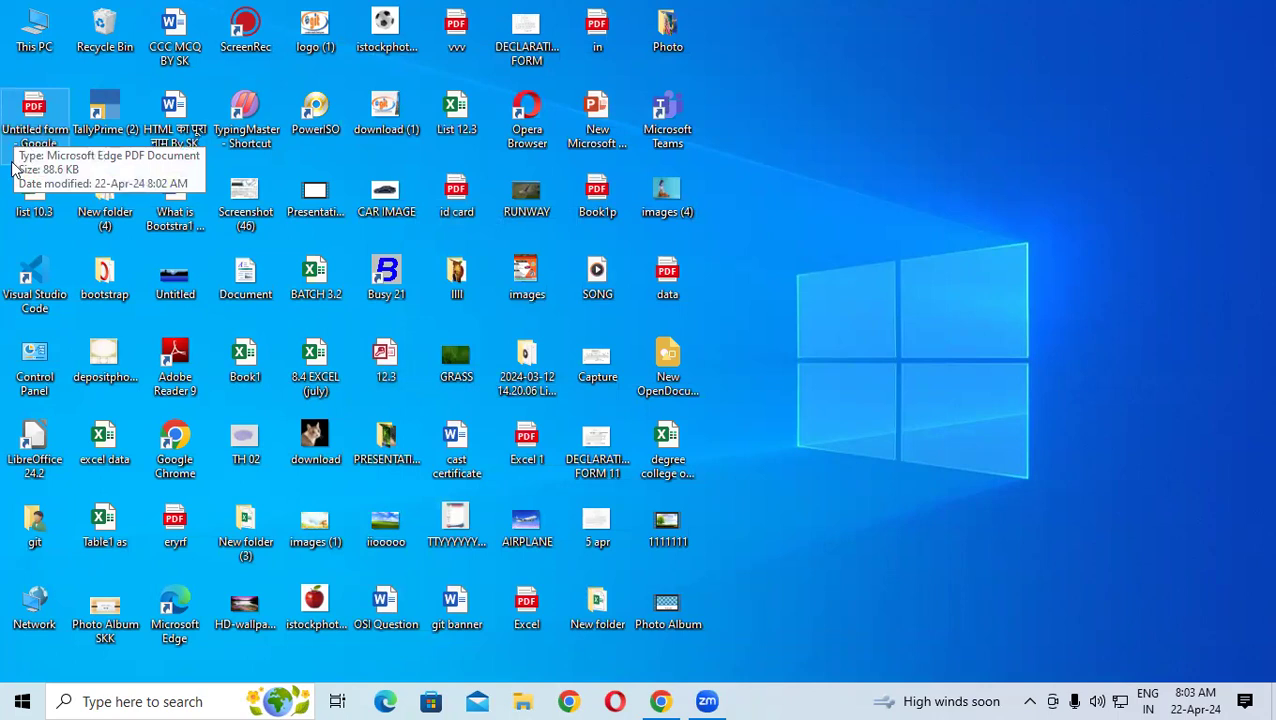
left_click(36, 113)
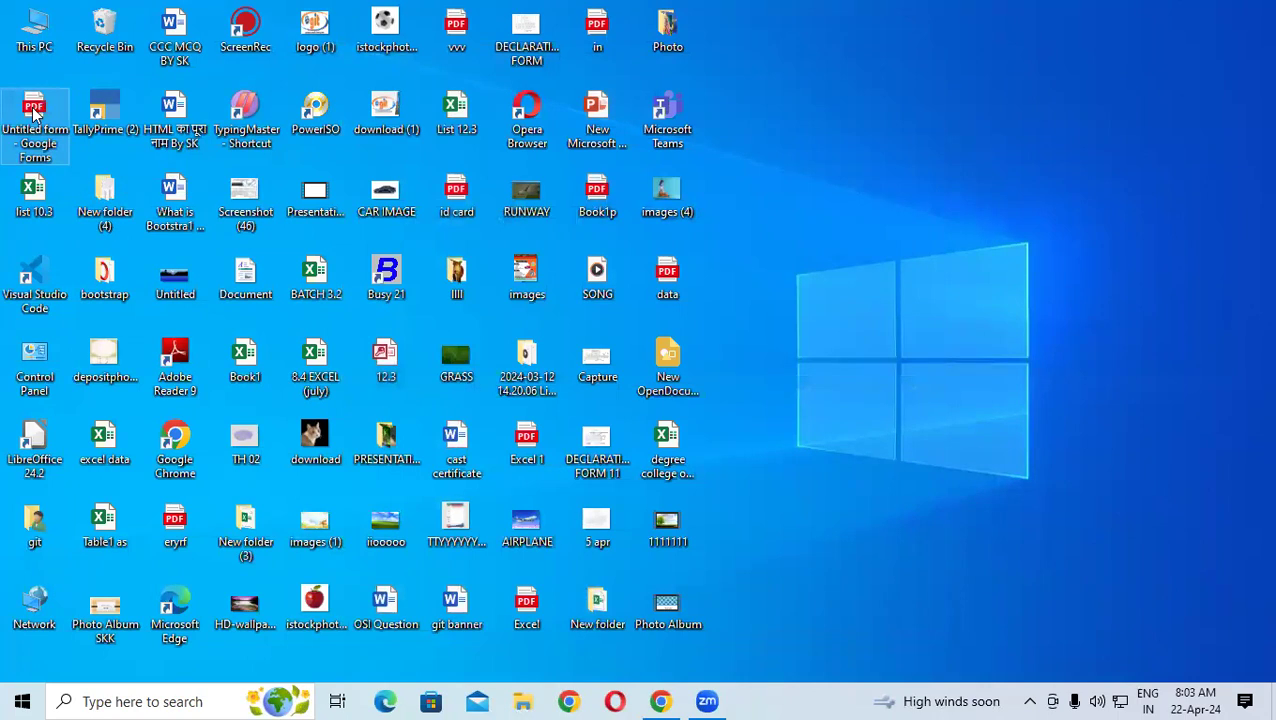
double_click(18, 140)
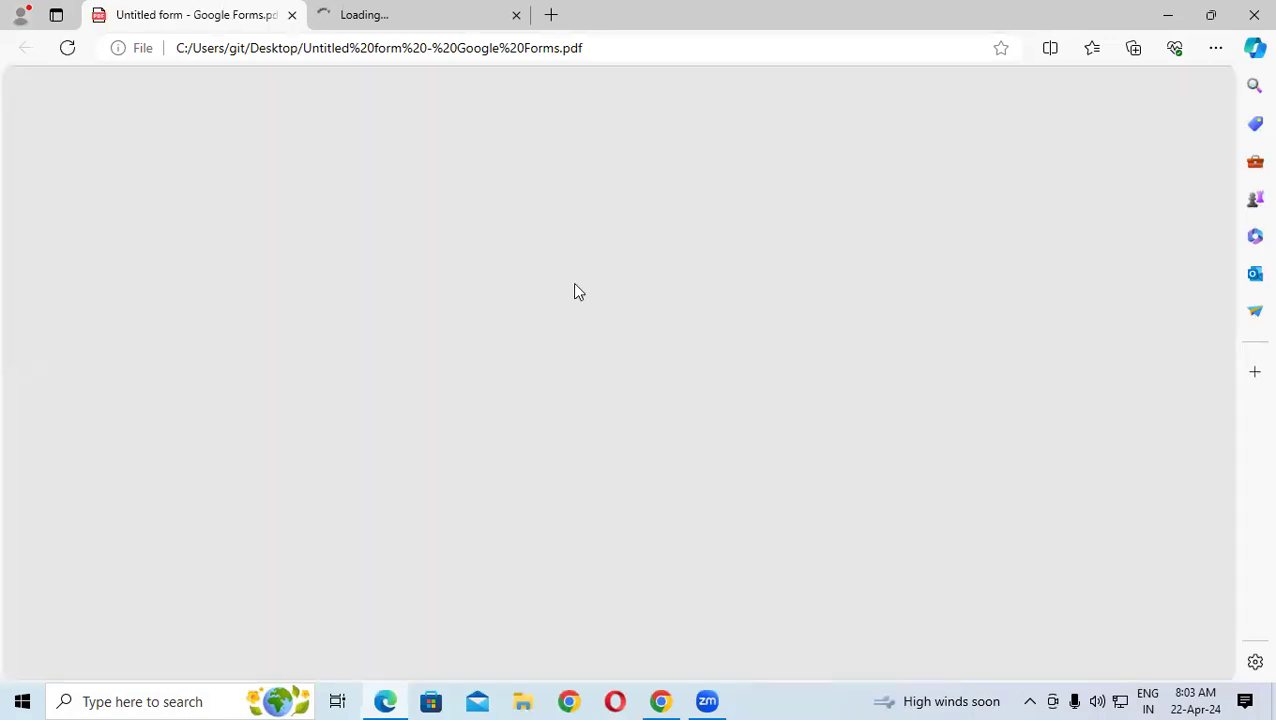
scroll(595, 292, "down", 4)
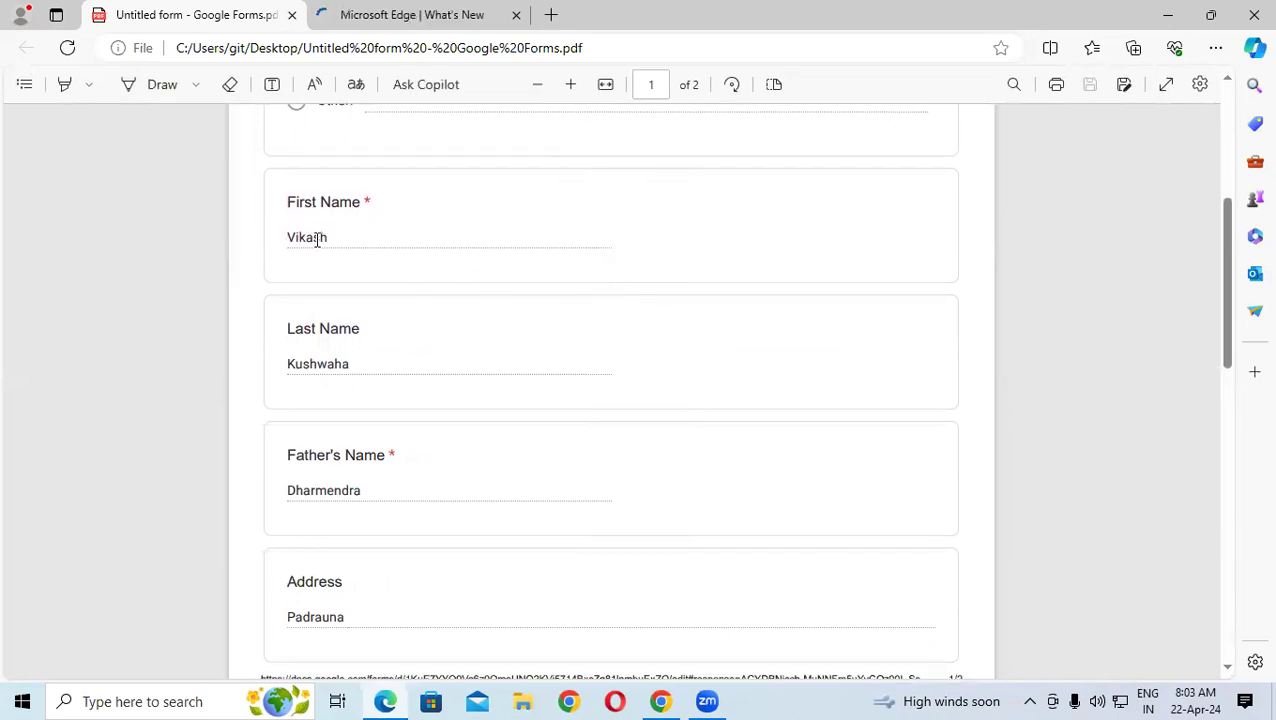
left_click_drag(296, 236, 376, 259)
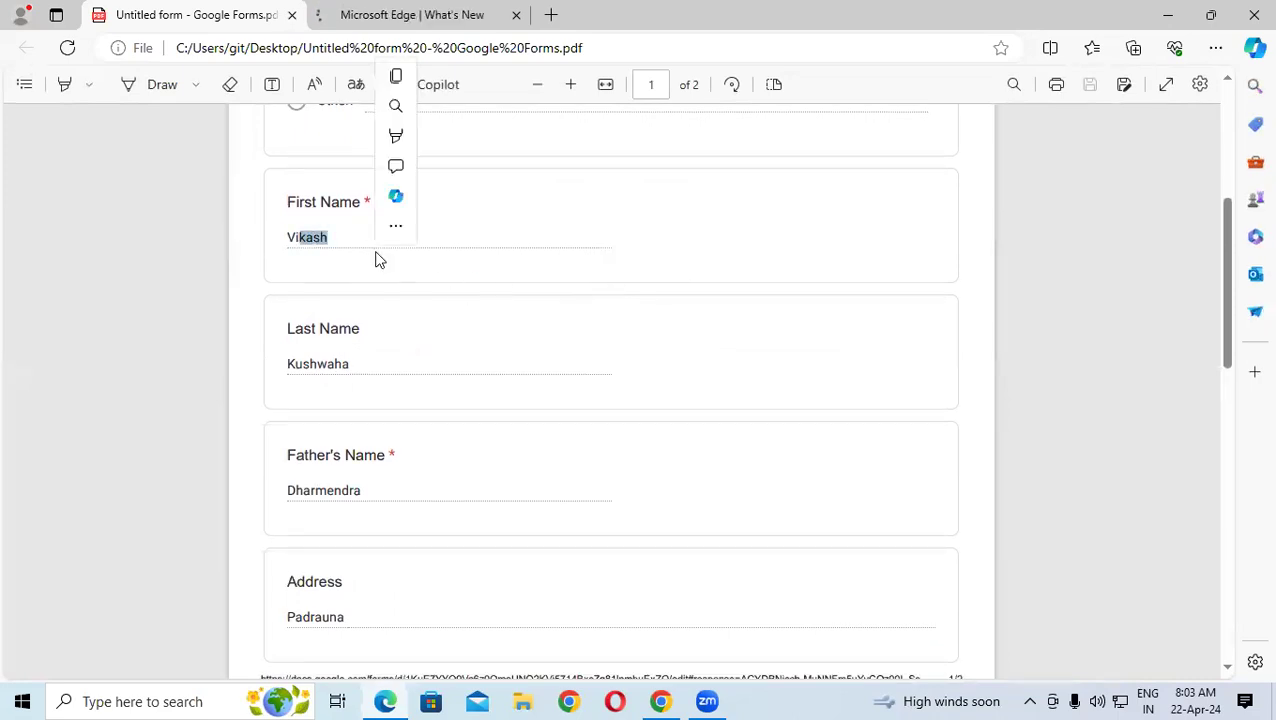
scroll(422, 316, "down", 2)
scroll(420, 316, "down", 9)
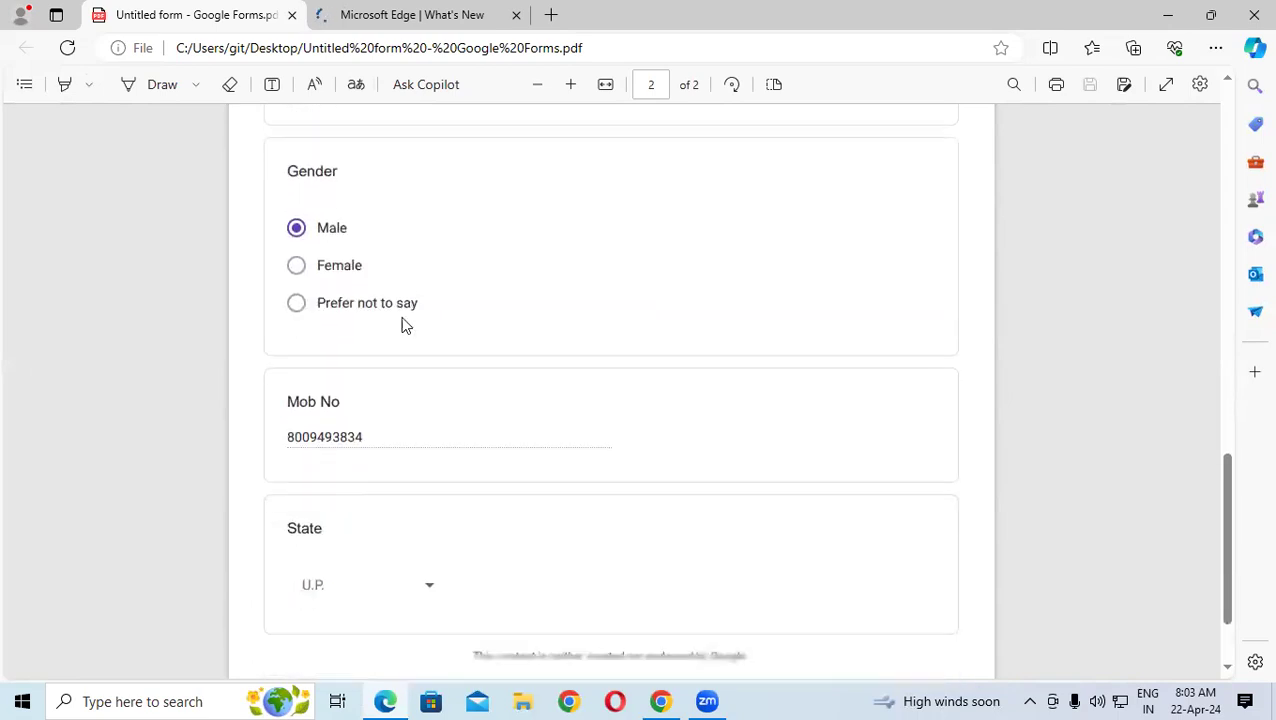
left_click(1254, 15)
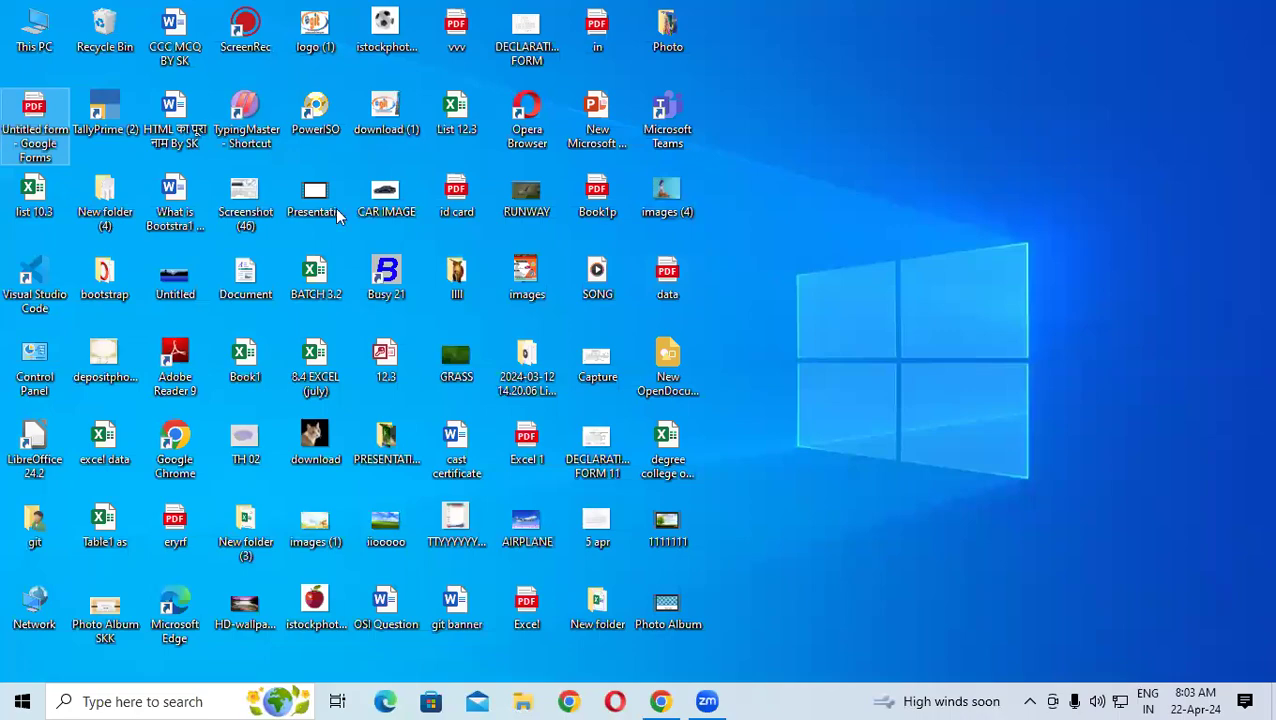
- Scroll through the 'Apply for Job' questions, then open the New menu in My Drive
key("alt+Tab")
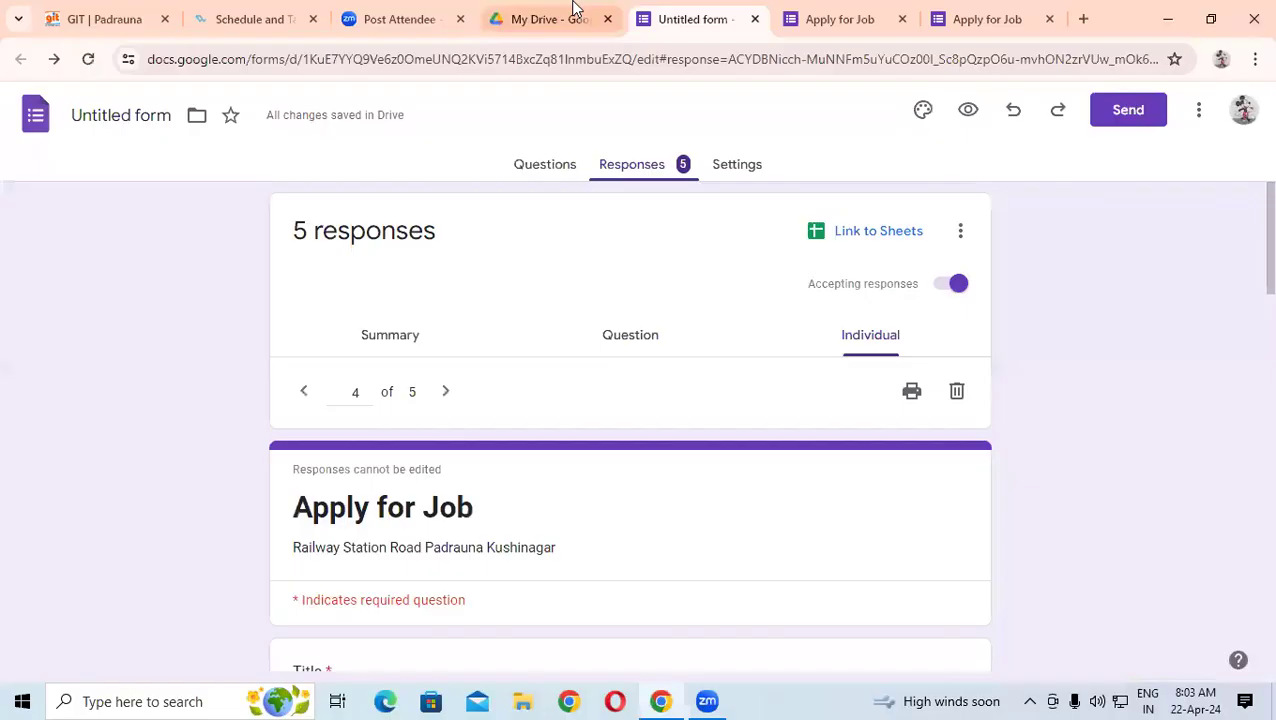
left_click(541, 166)
scroll(593, 410, "down", 7)
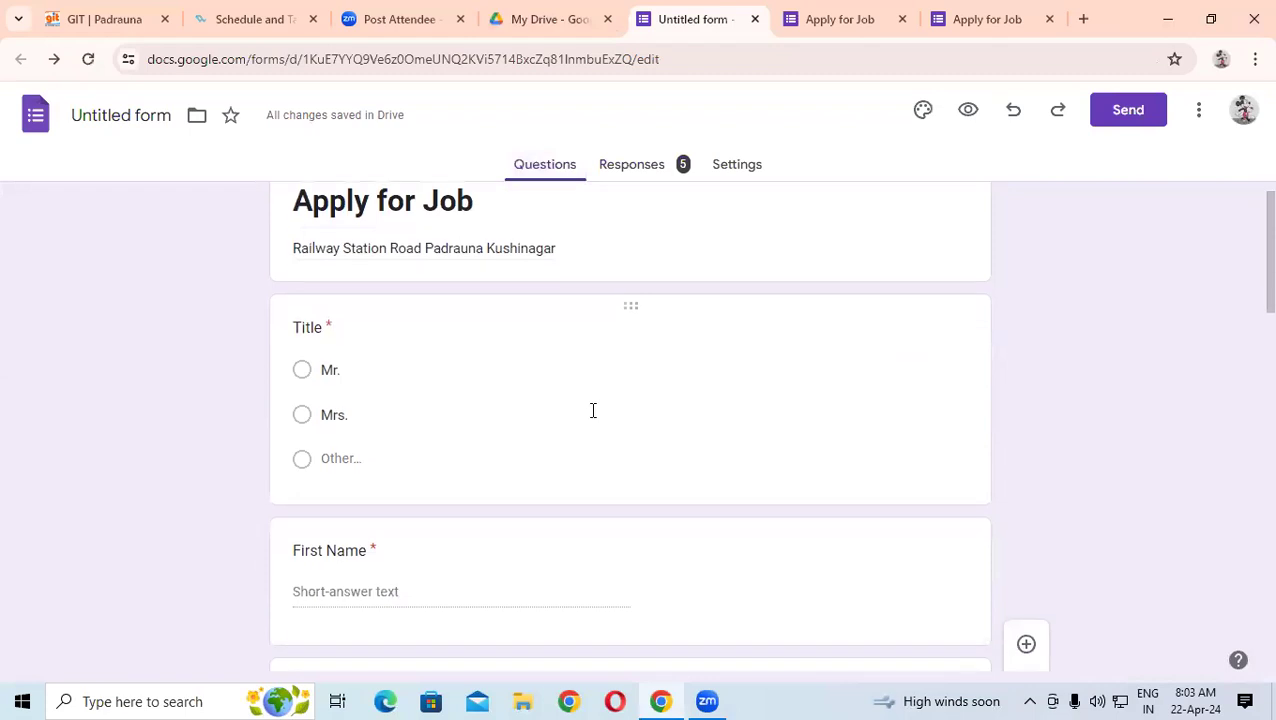
scroll(593, 410, "down", 8)
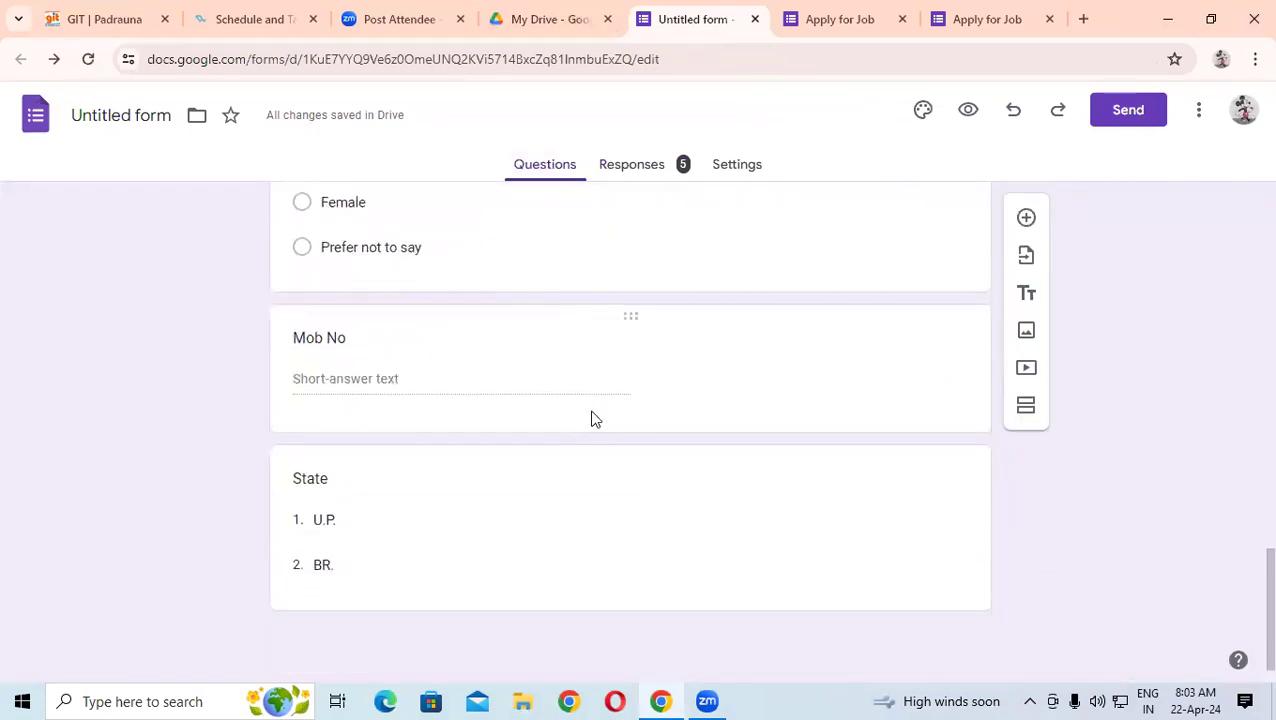
scroll(591, 418, "up", 5)
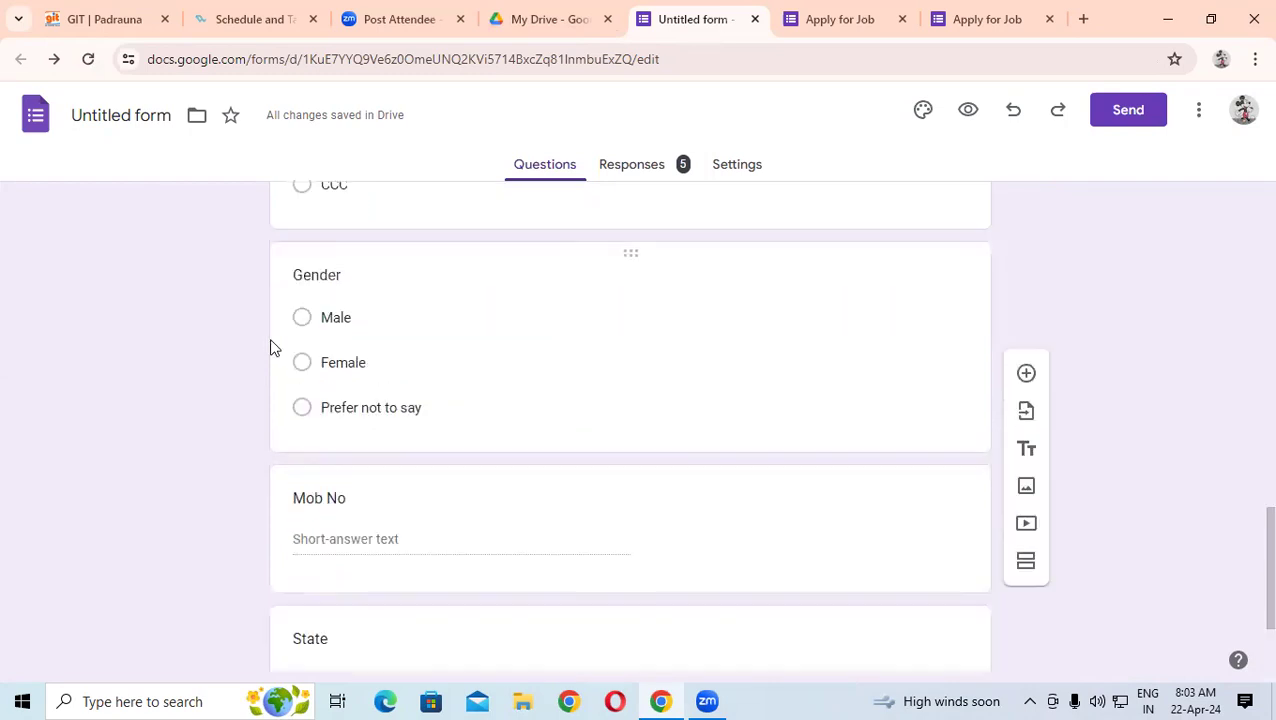
left_click(522, 19)
left_click(89, 181)
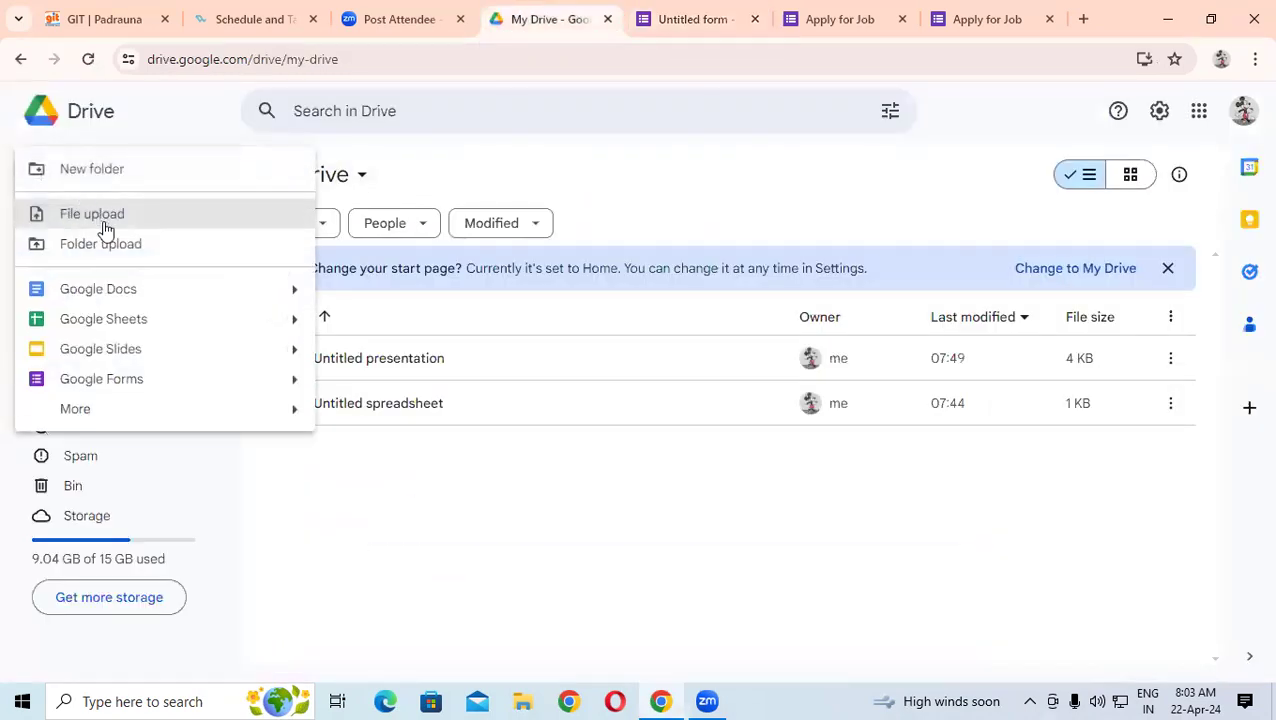